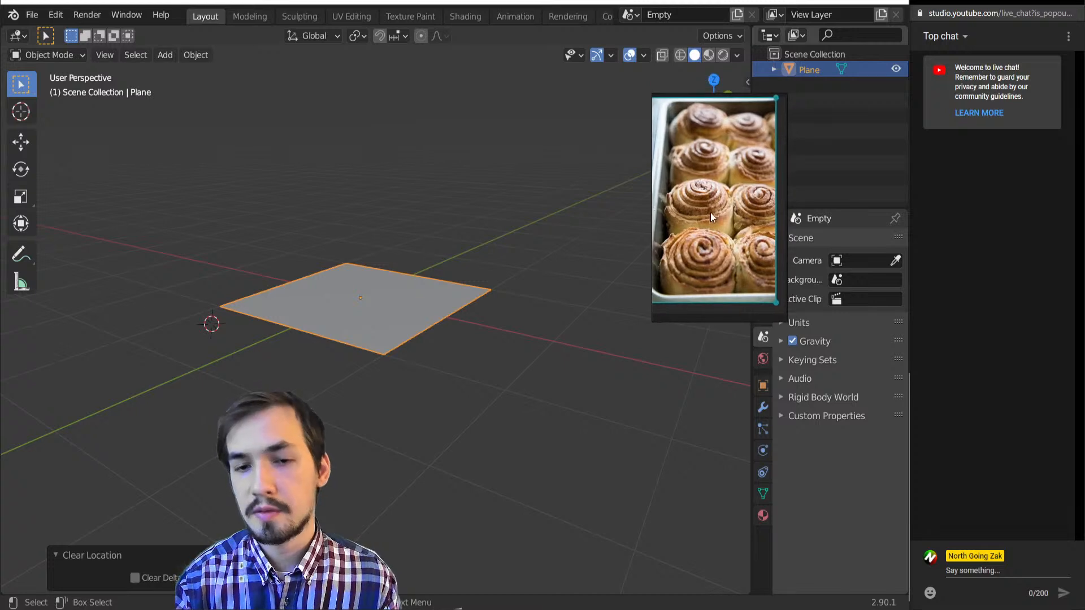
- Place the cinnamon roll reference image beside the plane and shrink it inside its window
{"action": "left_click_drag", "start_coordinate": [710, 212], "coordinate": [600, 424]}
{"action": "scroll", "coordinate": [592, 418], "scroll_direction": "down", "scroll_amount": 3}
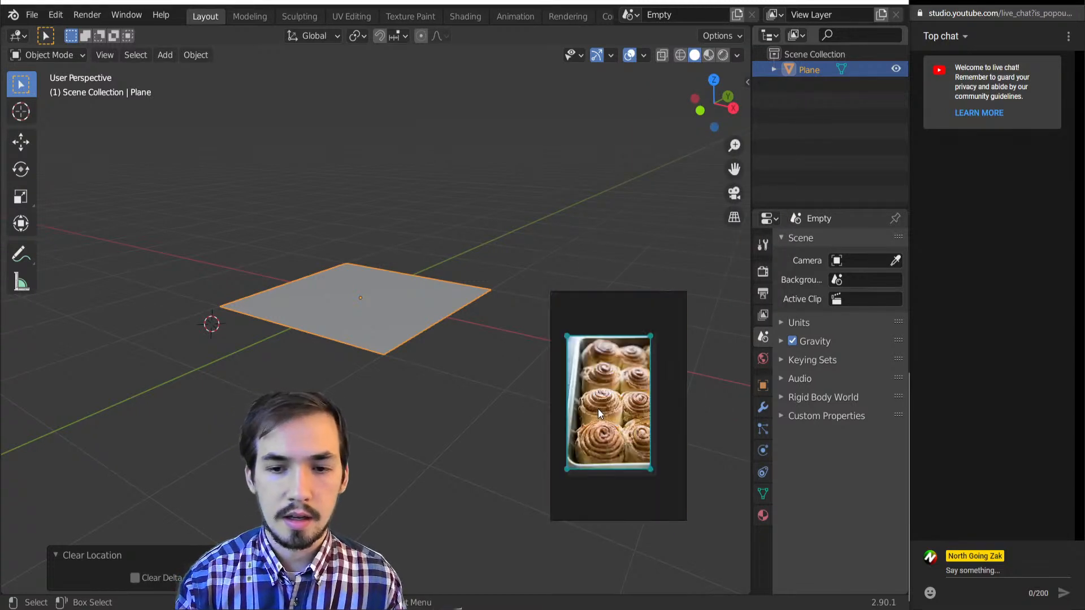
{"action": "middle_click_drag", "start_coordinate": [519, 396], "coordinate": [339, 332]}
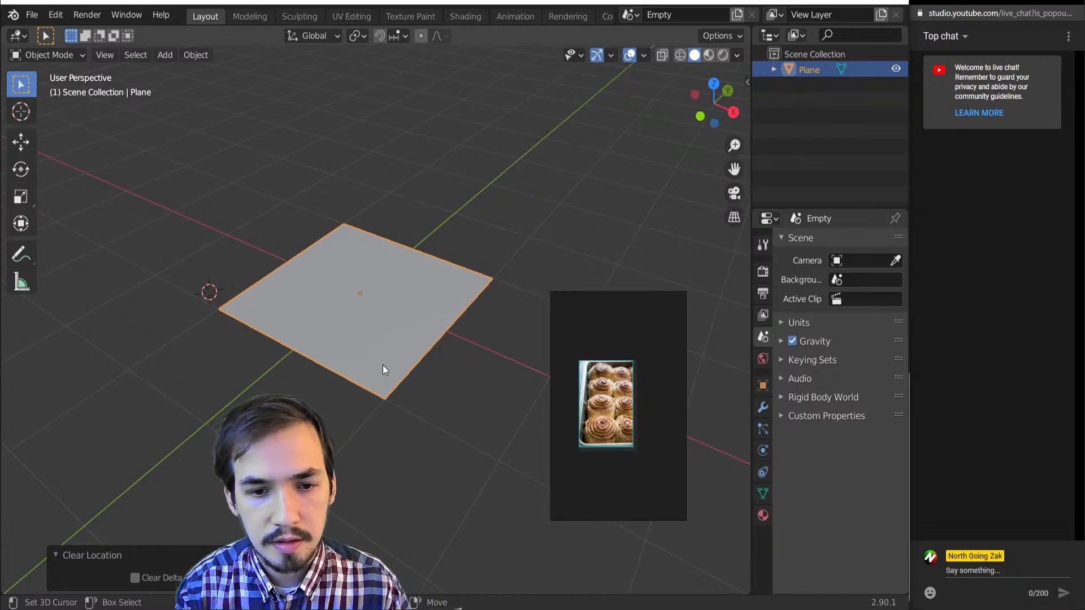
- Switch the viewport to Rendered shading and show the scene's render settings
{"action": "key", "text": "z"}
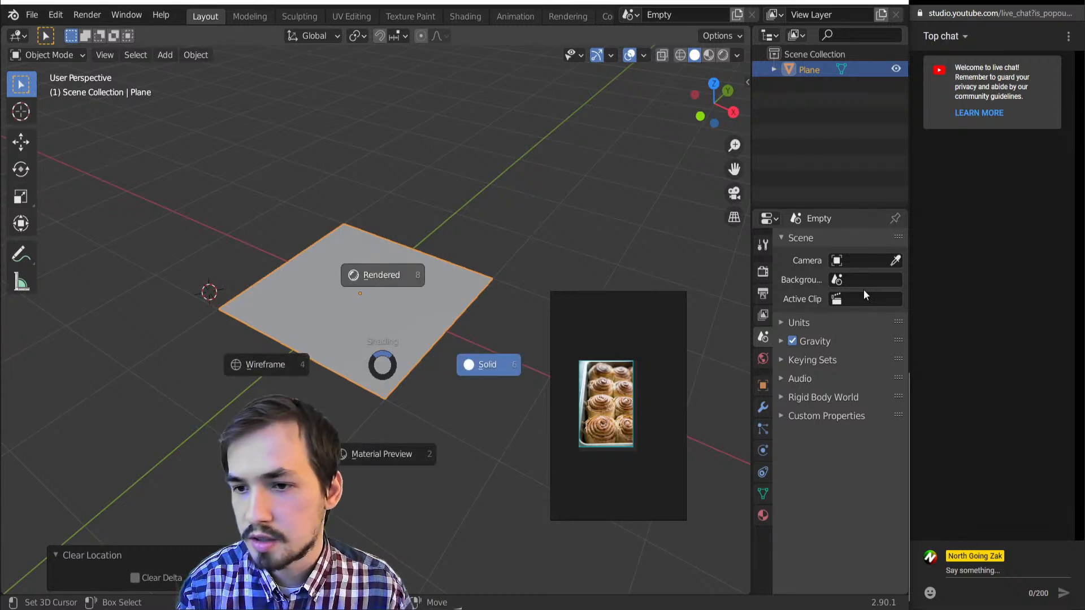
{"action": "left_click", "coordinate": [381, 276]}
{"action": "mouse_move", "coordinate": [466, 335]}
{"action": "middle_mouse_down"}
{"action": "mouse_move", "coordinate": [378, 360]}
{"action": "mouse_move", "coordinate": [484, 368]}
{"action": "middle_mouse_up"}
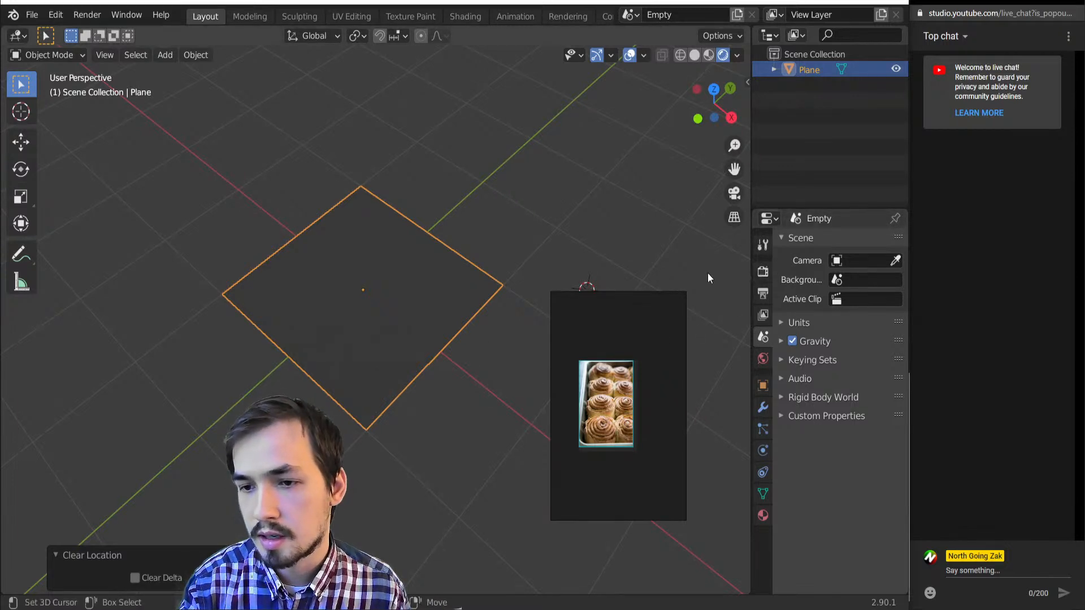
{"action": "left_click", "coordinate": [762, 271]}
{"action": "middle_click_drag", "start_coordinate": [256, 398], "coordinate": [501, 113]}
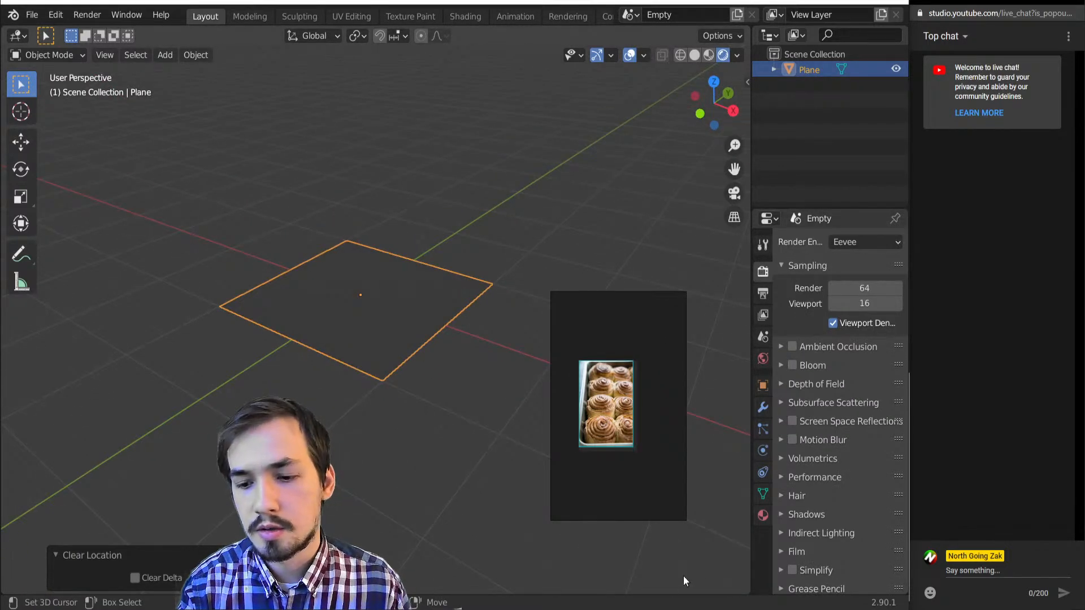
{"action": "left_click_drag", "start_coordinate": [749, 592], "coordinate": [725, 380]}
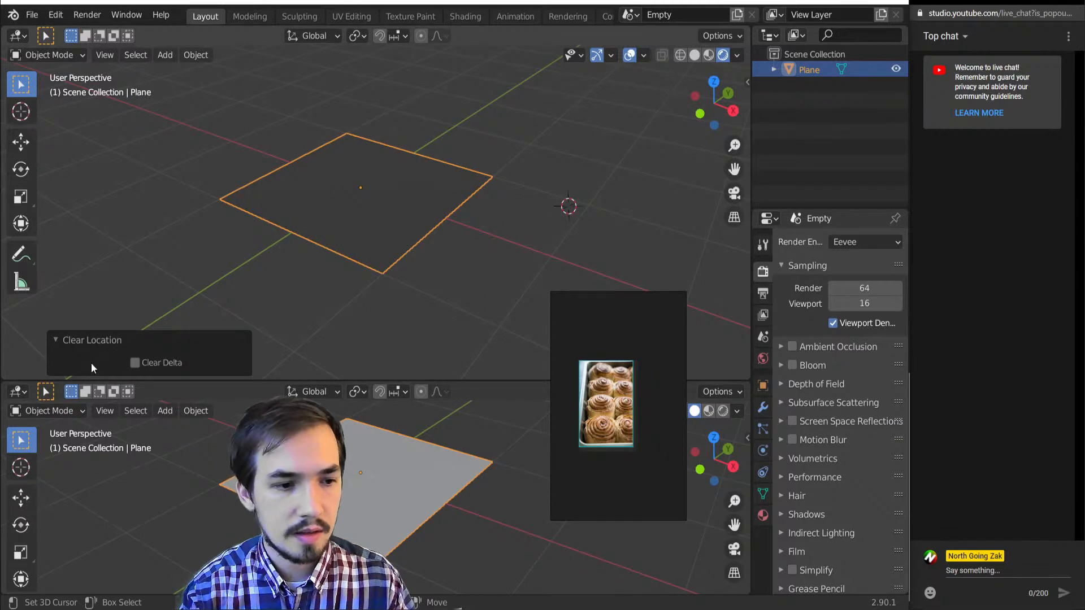
{"action": "left_click", "coordinate": [19, 391]}
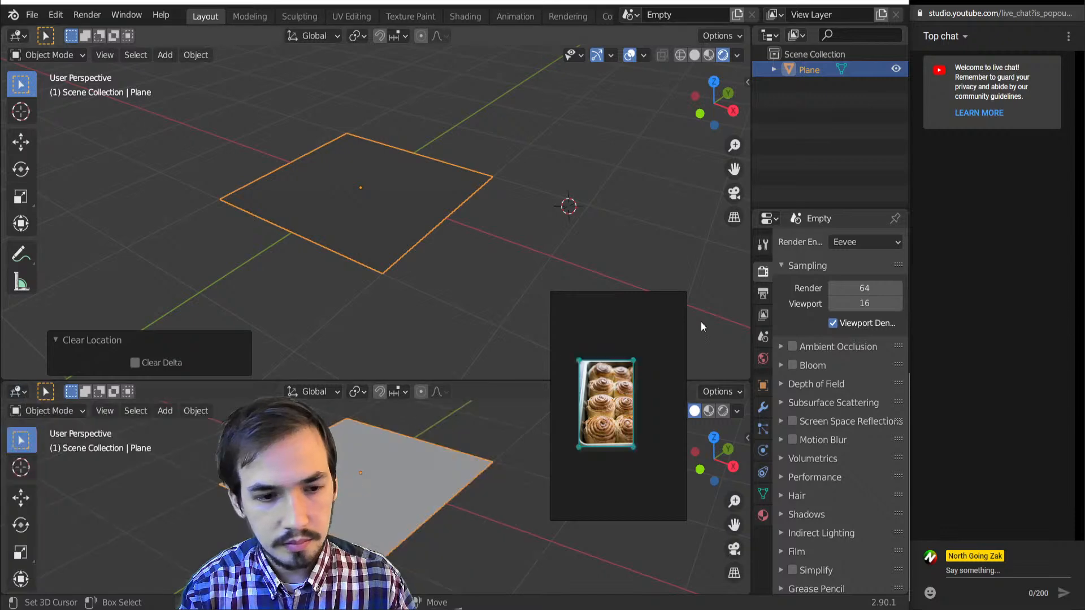
{"action": "left_click_drag", "start_coordinate": [748, 376], "coordinate": [747, 402]}
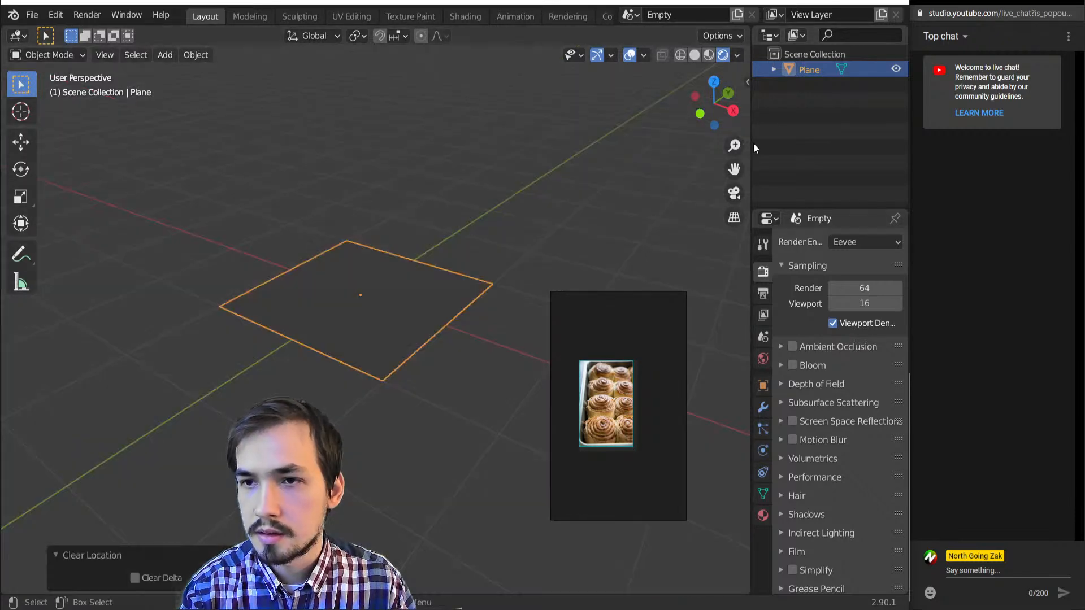
- Expand the viewport over the Outliner and Properties areas, then split it vertically into a 3D Viewport and a Shader Editor
{"action": "left_click_drag", "start_coordinate": [907, 209], "coordinate": [810, 28]}
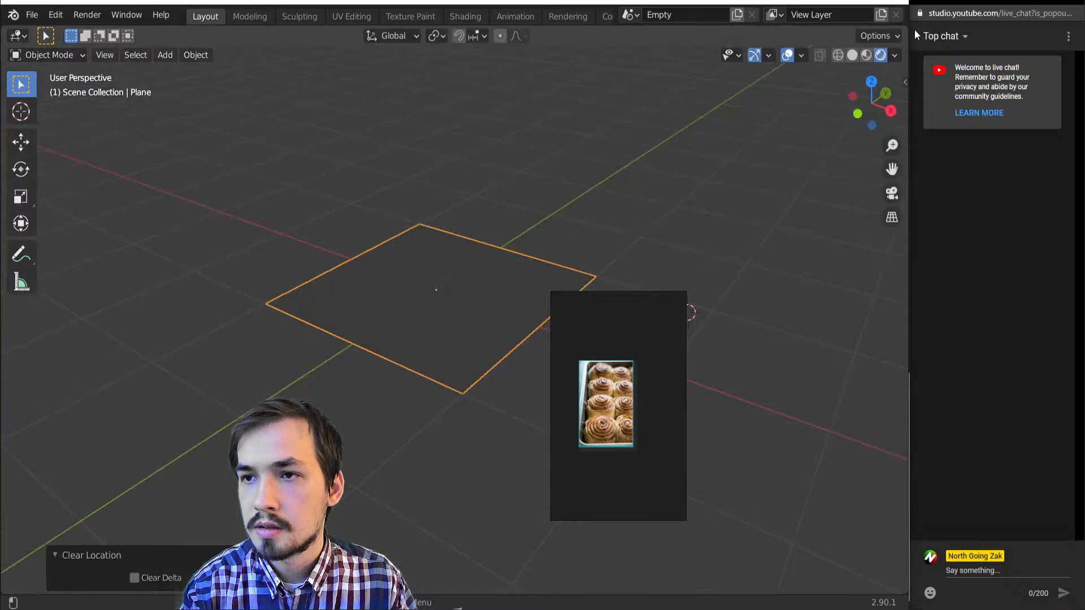
{"action": "left_click_drag", "start_coordinate": [907, 28], "coordinate": [480, 42]}
{"action": "left_click", "coordinate": [499, 37]}
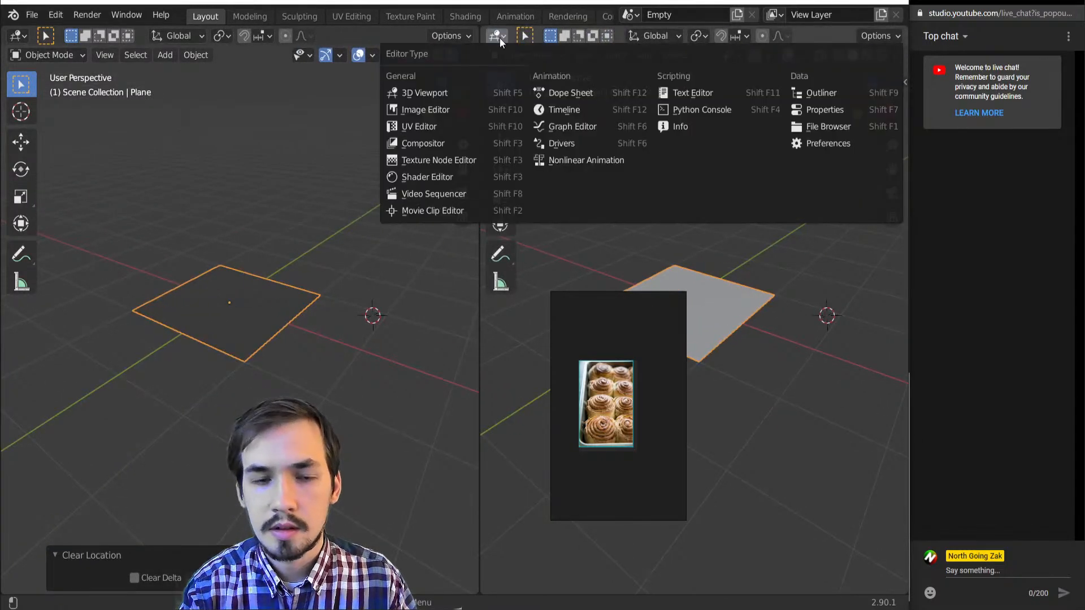
{"action": "left_click", "coordinate": [429, 177]}
- Shift the reference image away from the node area and create a new material for the plane
{"action": "left_click_drag", "start_coordinate": [628, 415], "coordinate": [702, 475]}
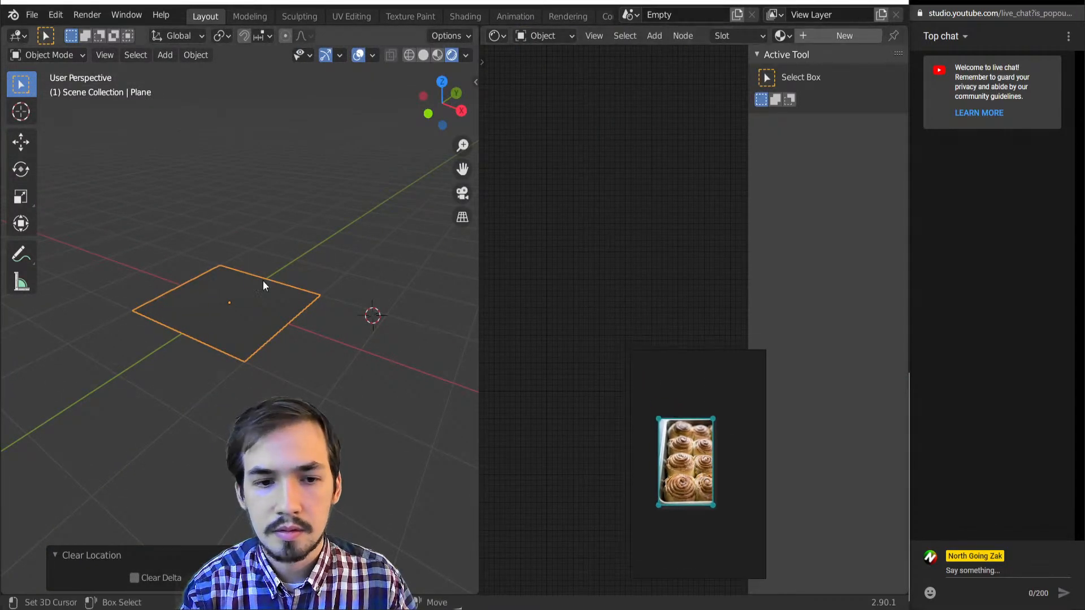
{"action": "middle_click_drag", "start_coordinate": [262, 280], "coordinate": [256, 327]}
{"action": "left_click", "coordinate": [822, 35]}
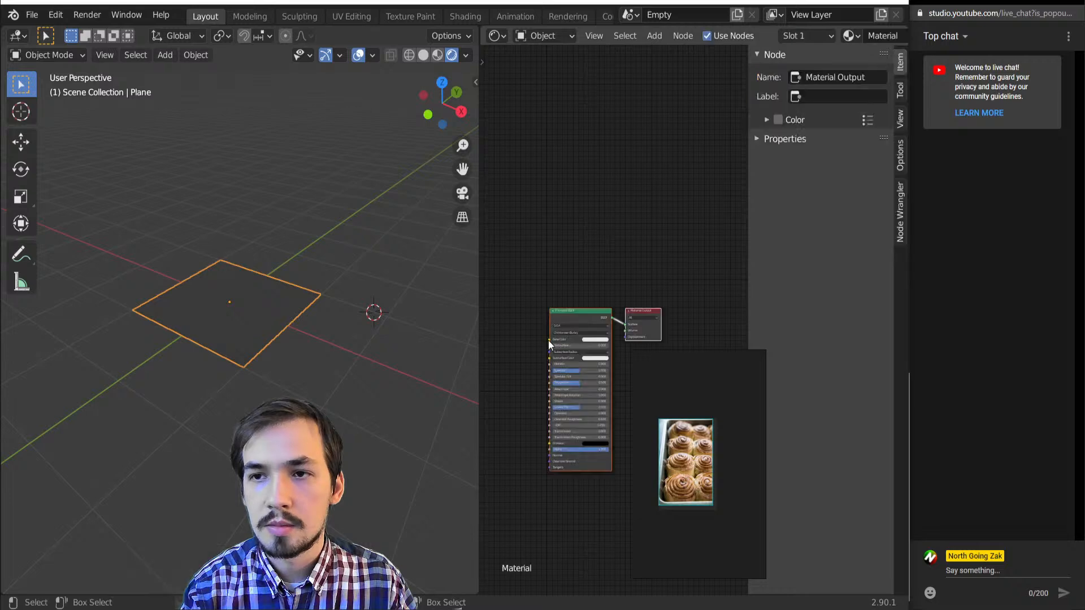
- Add a Texture Coordinate node in front of the Principled BSDF node
{"action": "key", "text": "shift+a"}
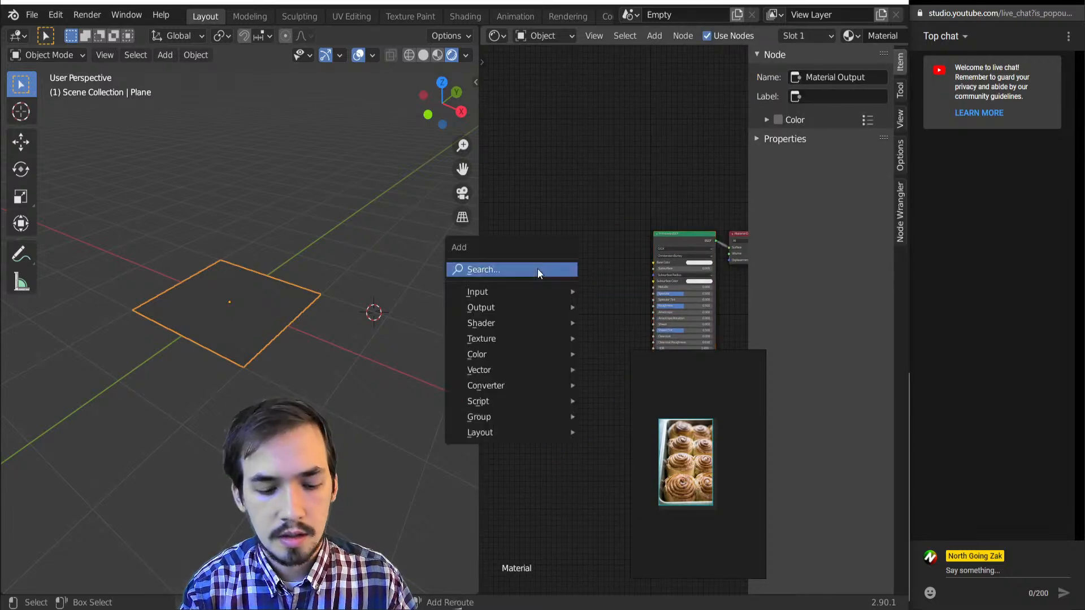
{"action": "mouse_move", "coordinate": [509, 288]}
{"action": "left_click", "coordinate": [638, 502]}
{"action": "left_click", "coordinate": [514, 213]}
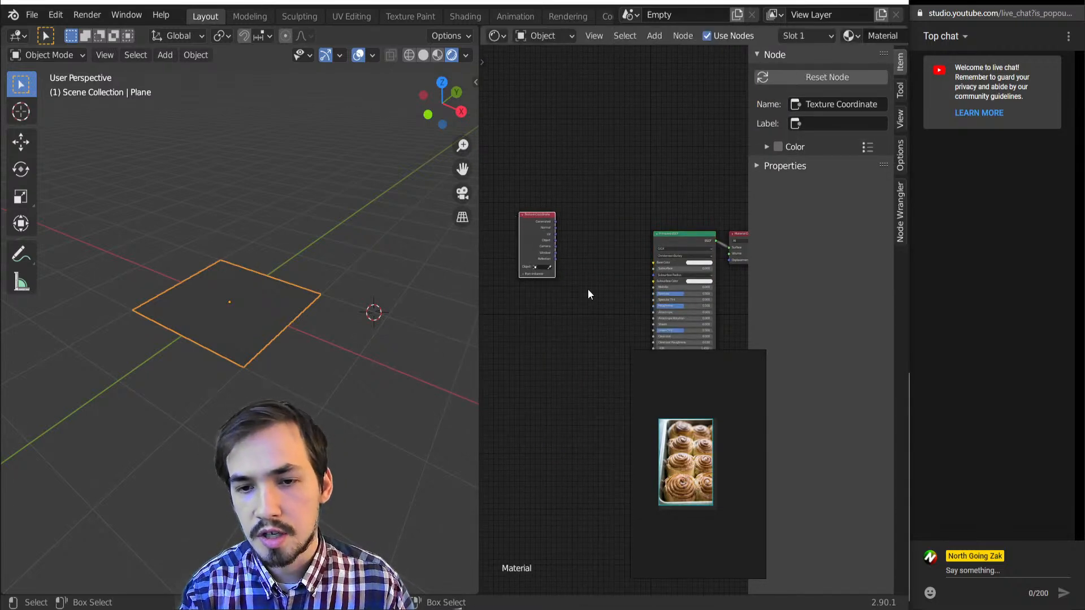
- Enlarge the cinnamon rolls in the reference image and preview the Texture Coordinate node's output on the plane
{"action": "scroll", "coordinate": [701, 473], "scroll_direction": "up", "scroll_amount": 5}
{"action": "scroll", "coordinate": [746, 430], "scroll_direction": "down", "scroll_amount": 4}
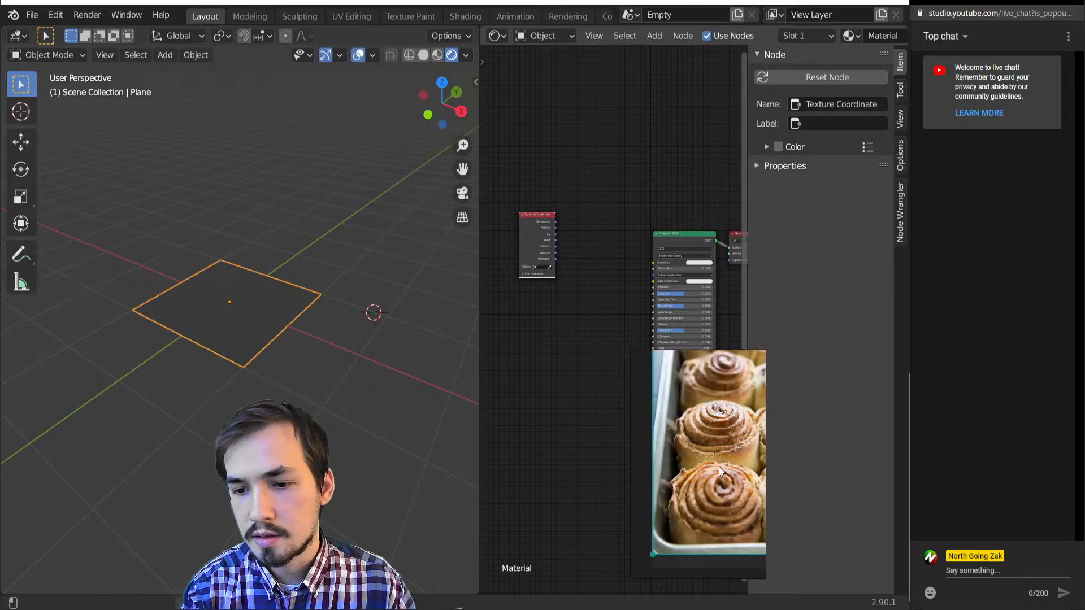
{"action": "scroll", "coordinate": [530, 287], "scroll_direction": "up", "scroll_amount": 3}
{"action": "left_click", "coordinate": [558, 273], "text": "ctrl+shift"}
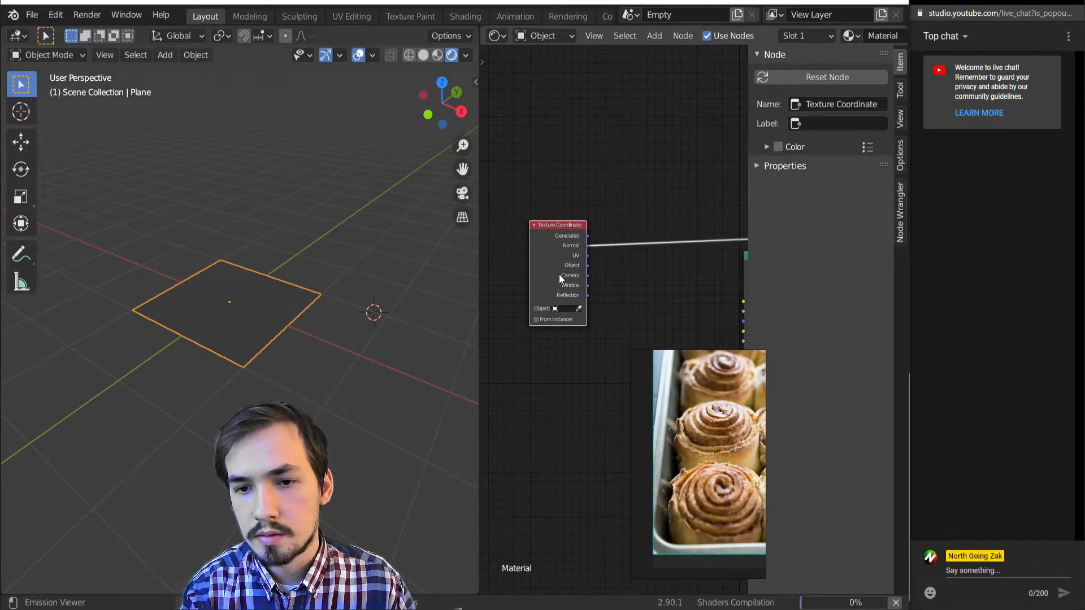
- Insert a Separate XYZ node on the link from the Texture Coordinate node's UV output
{"action": "key", "text": "shift+a"}
{"action": "key", "text": "n"}
{"action": "key", "text": "p"}
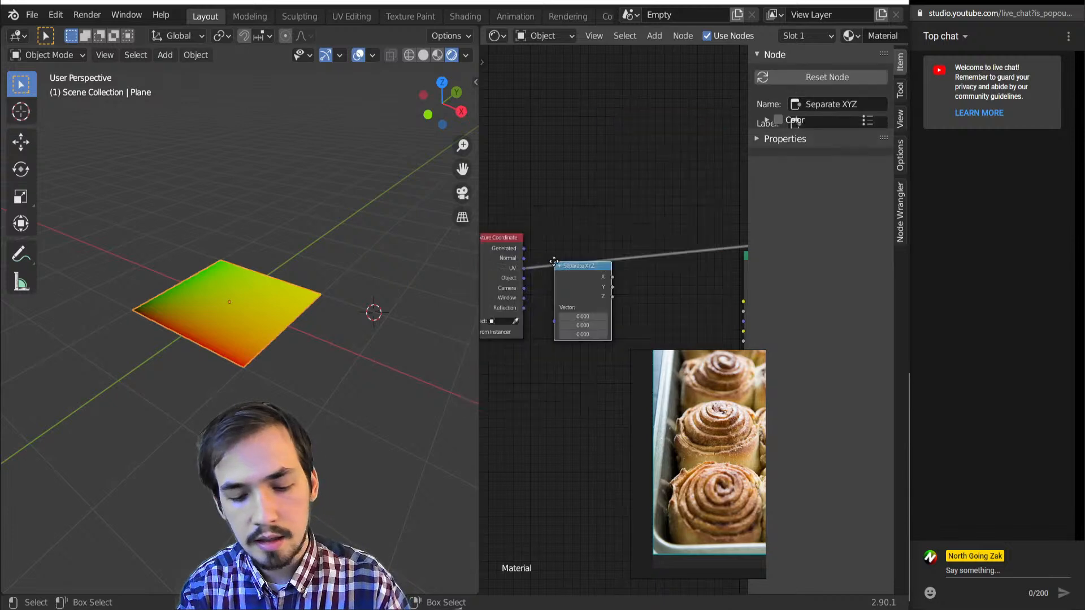
{"action": "left_click", "coordinate": [529, 242]}
{"action": "left_click_drag", "start_coordinate": [584, 260], "coordinate": [573, 263]}
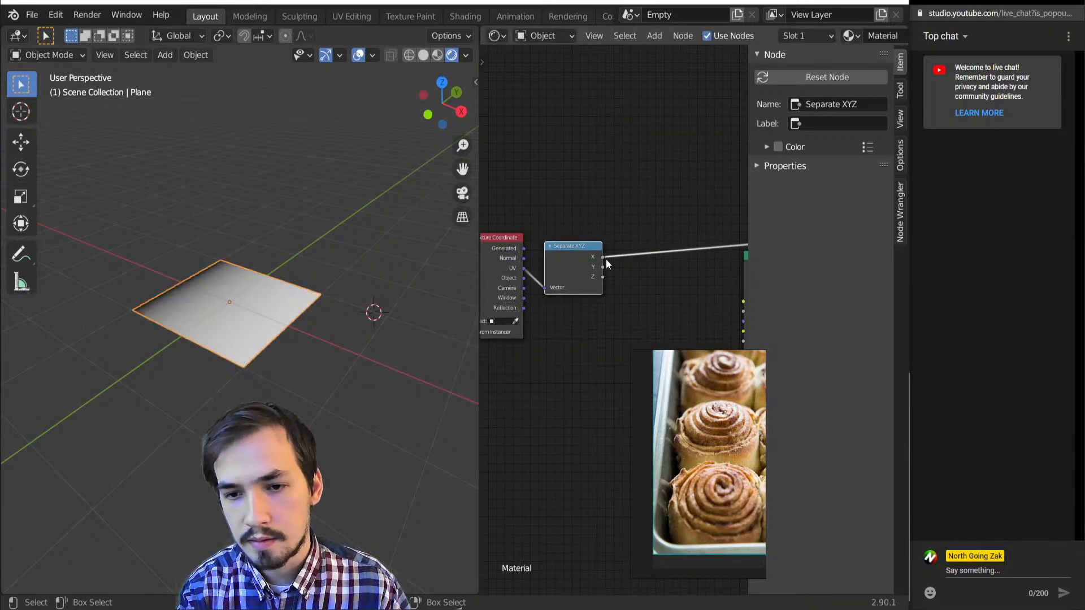
- Insert a Math node after the Separate XYZ node's X output and open its operation choices
{"action": "key", "text": "shift+a"}
{"action": "key", "text": "n"}
{"action": "key", "text": "a"}
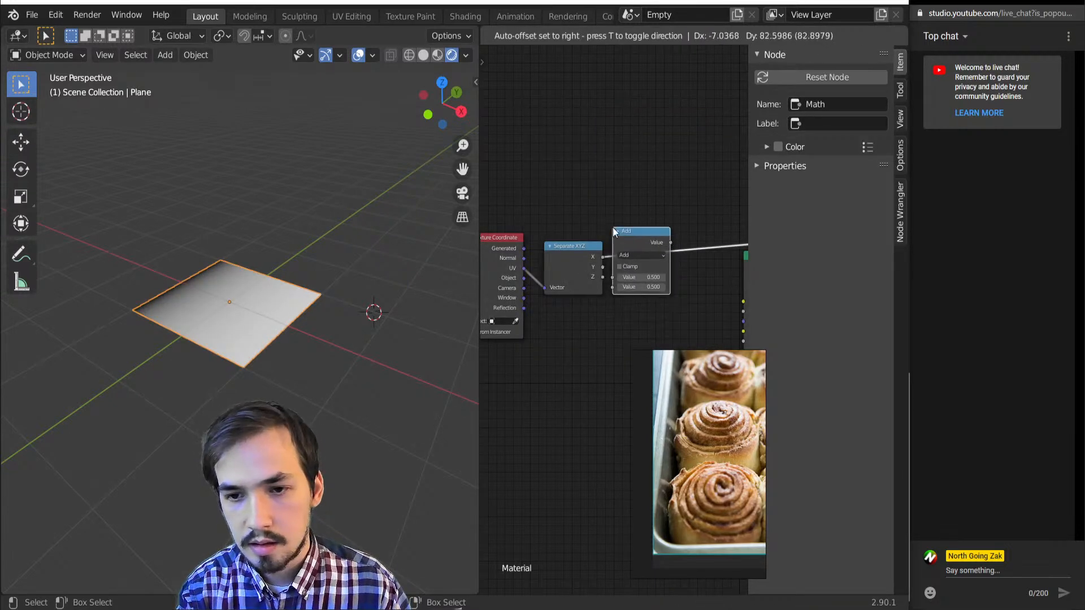
{"action": "left_click", "coordinate": [613, 227]}
{"action": "left_click", "coordinate": [657, 256]}
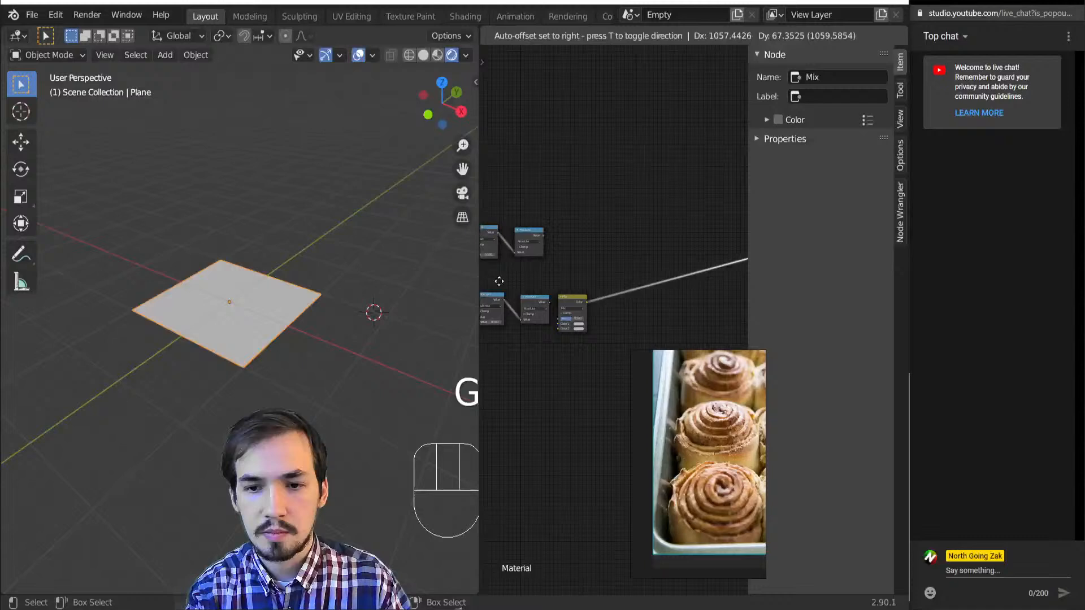
- Place the Mix node after the two Absolute nodes and connect their values to its Color1 and Color2 inputs
{"action": "left_click", "coordinate": [499, 281]}
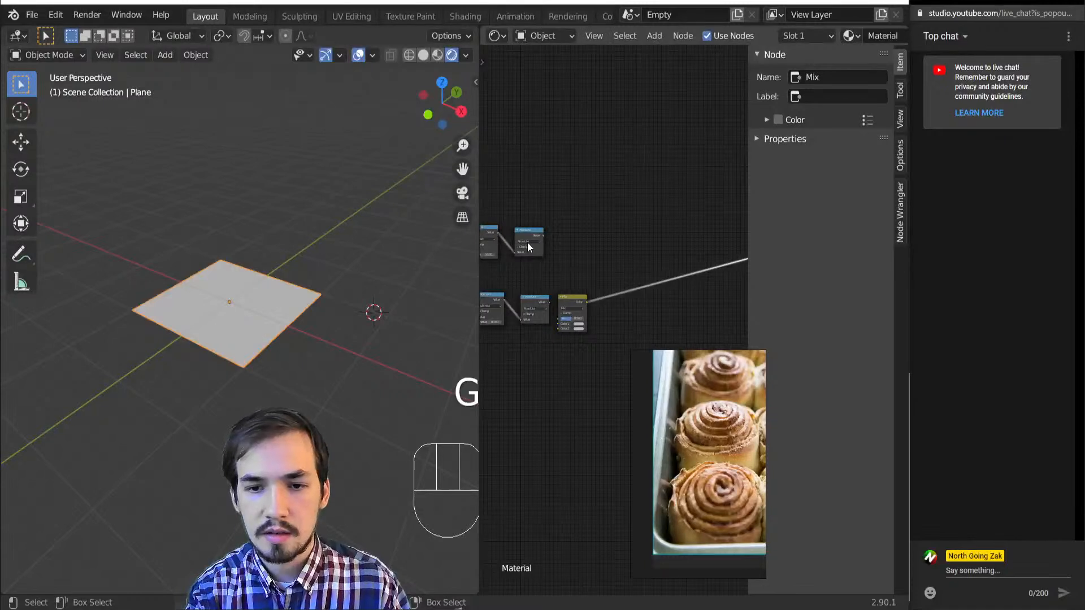
{"action": "scroll", "coordinate": [530, 327], "scroll_direction": "up", "scroll_amount": 3}
{"action": "key", "text": "g"}
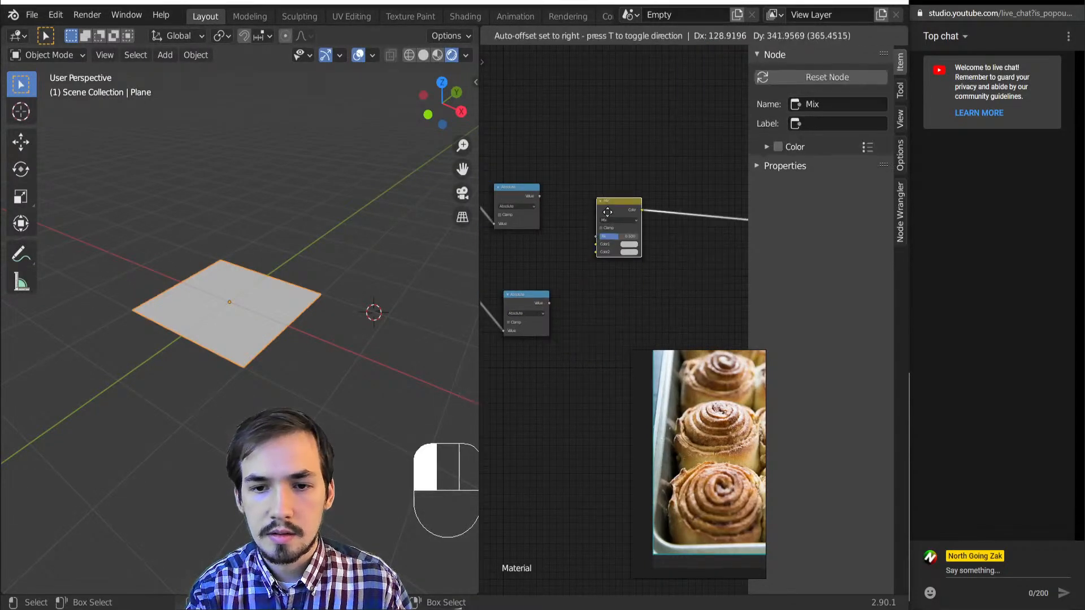
{"action": "left_click", "coordinate": [603, 231]}
{"action": "left_click_drag", "start_coordinate": [539, 196], "coordinate": [587, 249]}
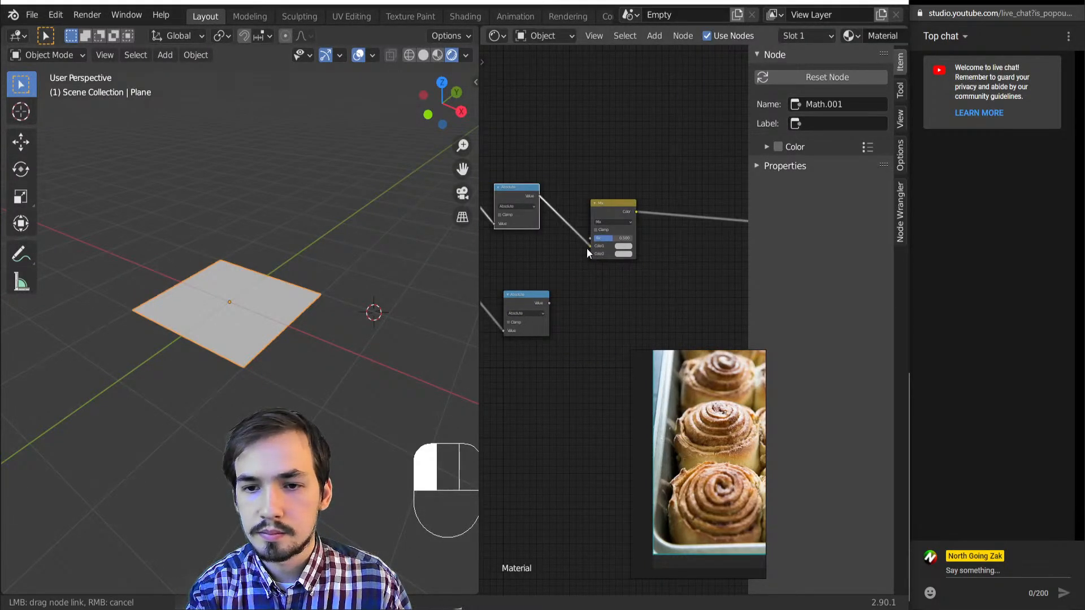
{"action": "left_click_drag", "start_coordinate": [548, 303], "coordinate": [600, 238]}
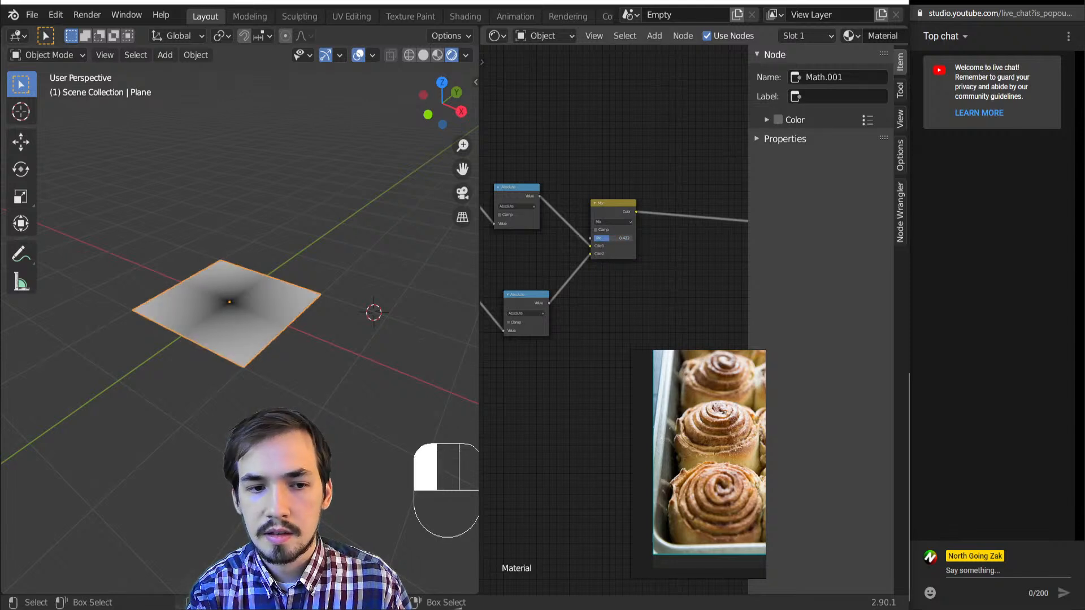
- Set the Mix node's blend mode to Multiply with a factor of 1.000 and inspect the pattern on the plane
{"action": "left_click", "coordinate": [620, 223]}
{"action": "left_click", "coordinate": [618, 227]}
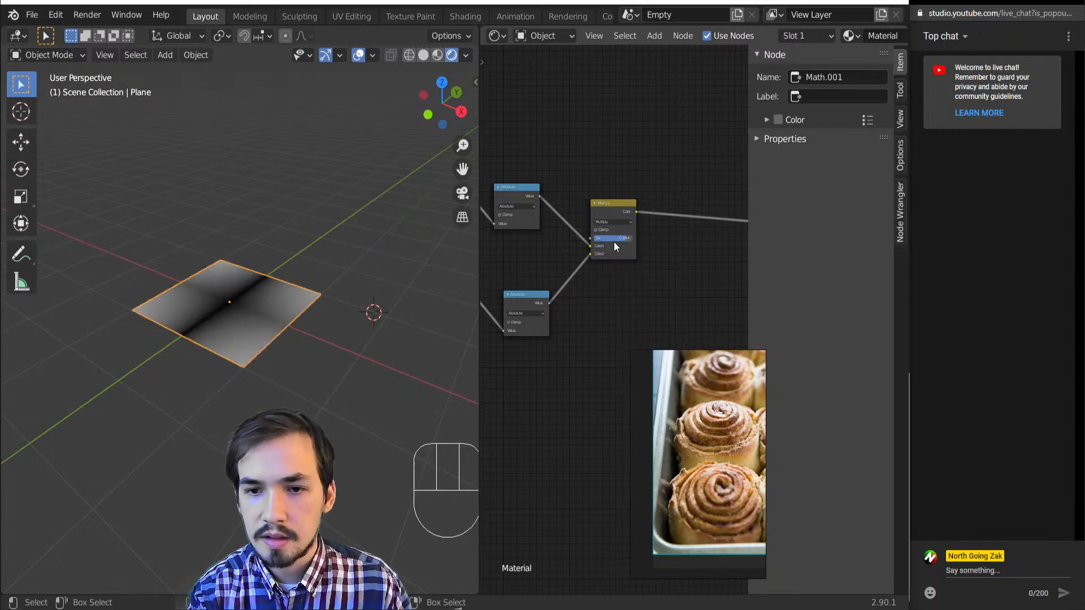
{"action": "mouse_move", "coordinate": [613, 240]}
{"action": "left_mouse_down"}
{"action": "mouse_move", "coordinate": [582, 239]}
{"action": "mouse_move", "coordinate": [631, 240]}
{"action": "left_mouse_up"}
{"action": "middle_click_drag", "start_coordinate": [262, 377], "coordinate": [220, 486]}
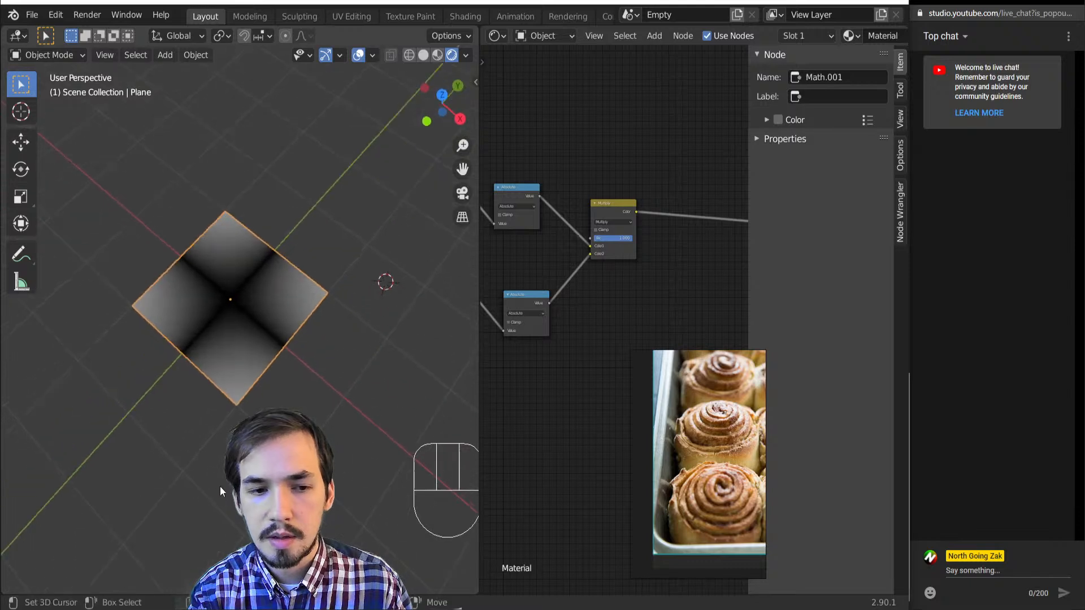
{"action": "scroll", "coordinate": [215, 371], "scroll_direction": "up", "scroll_amount": 4}
{"action": "middle_click_drag", "start_coordinate": [215, 372], "coordinate": [222, 368]}
{"action": "scroll", "coordinate": [618, 301], "scroll_direction": "up", "scroll_amount": 1}
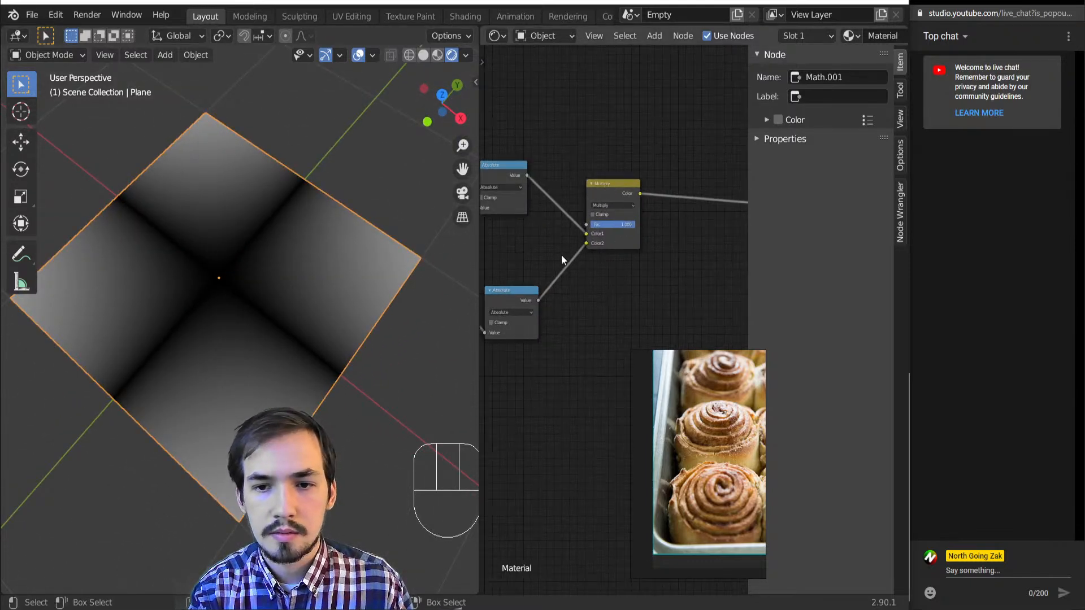
- Insert a ColorRamp node between the first Absolute node and the Multiply node's Color1 input
{"action": "middle_click_drag", "start_coordinate": [551, 255], "coordinate": [593, 269]}
{"action": "left_click", "coordinate": [596, 214]}
{"action": "key", "text": "shift+a"}
{"action": "mouse_move", "coordinate": [598, 212]}
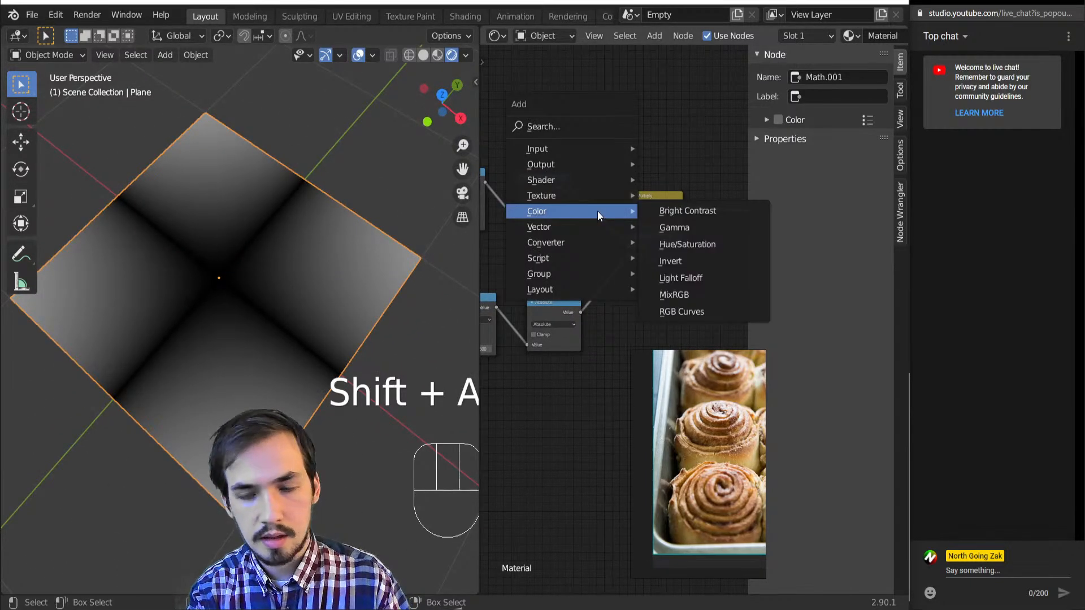
{"action": "mouse_move", "coordinate": [597, 242]}
{"action": "left_click", "coordinate": [678, 276]}
{"action": "left_click", "coordinate": [699, 267]}
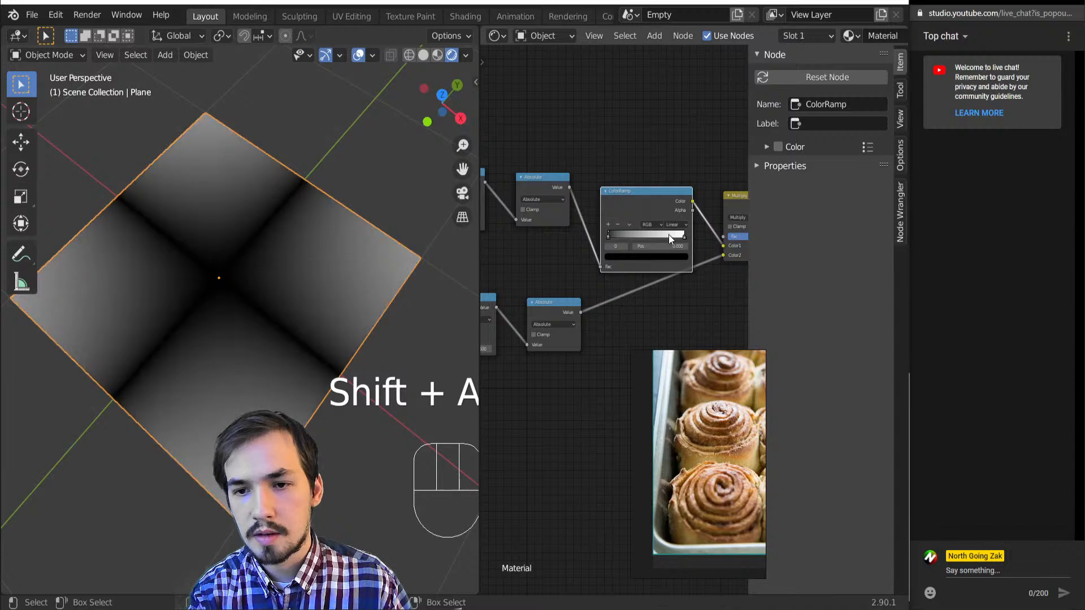
- Reverse the ColorRamp so it runs from white to black and set the black stop's position to 0.5
{"action": "left_click_drag", "start_coordinate": [616, 235], "coordinate": [649, 235]}
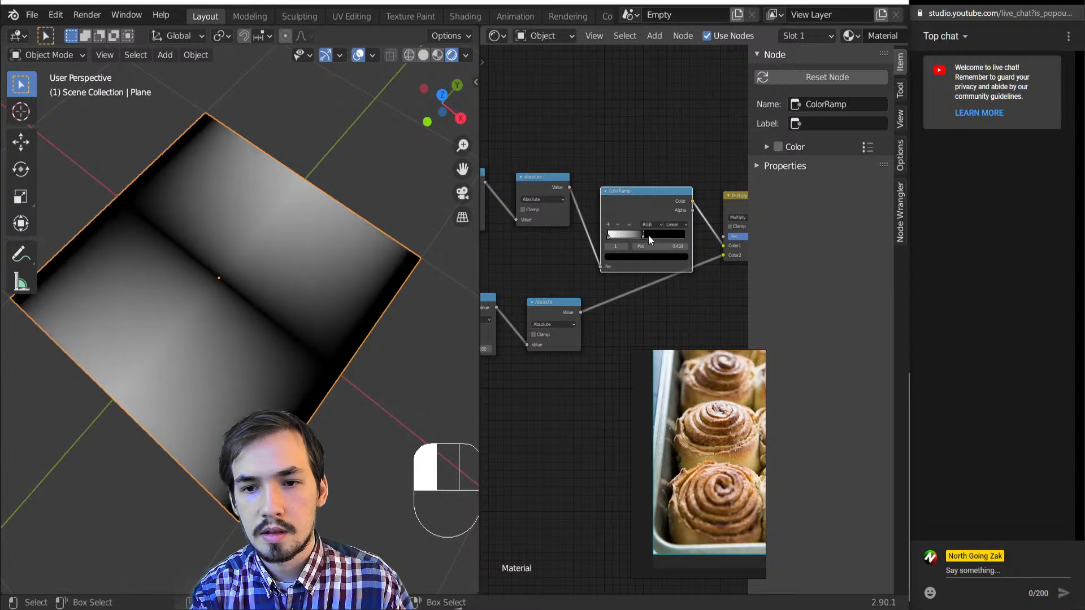
{"action": "left_click", "coordinate": [649, 248]}
{"action": "key", "text": "BackSpace"}
{"action": "type", "text": "0.5"}
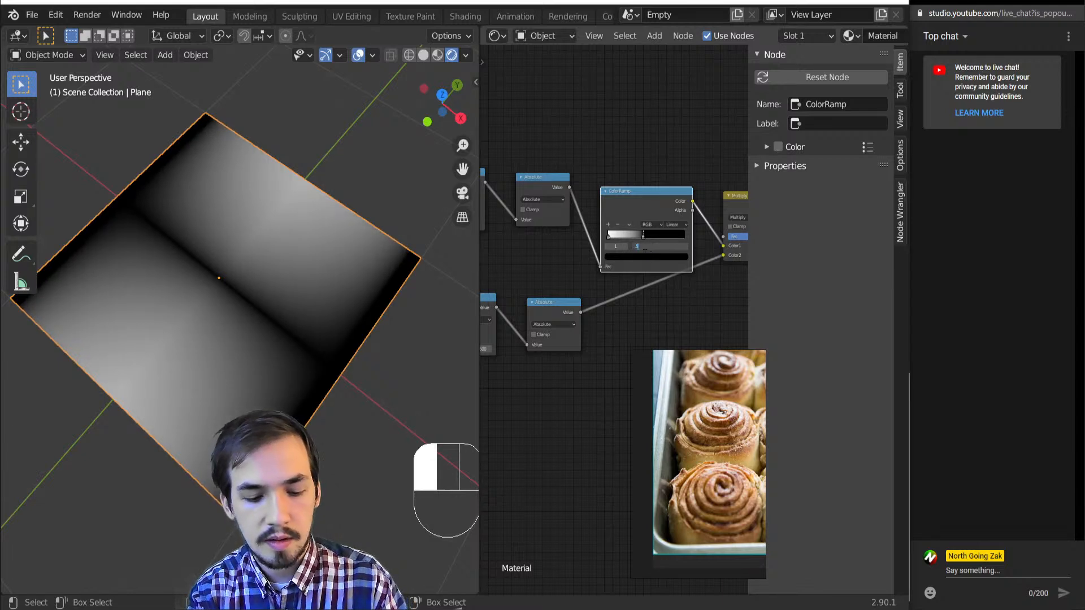
{"action": "key", "text": "Return"}
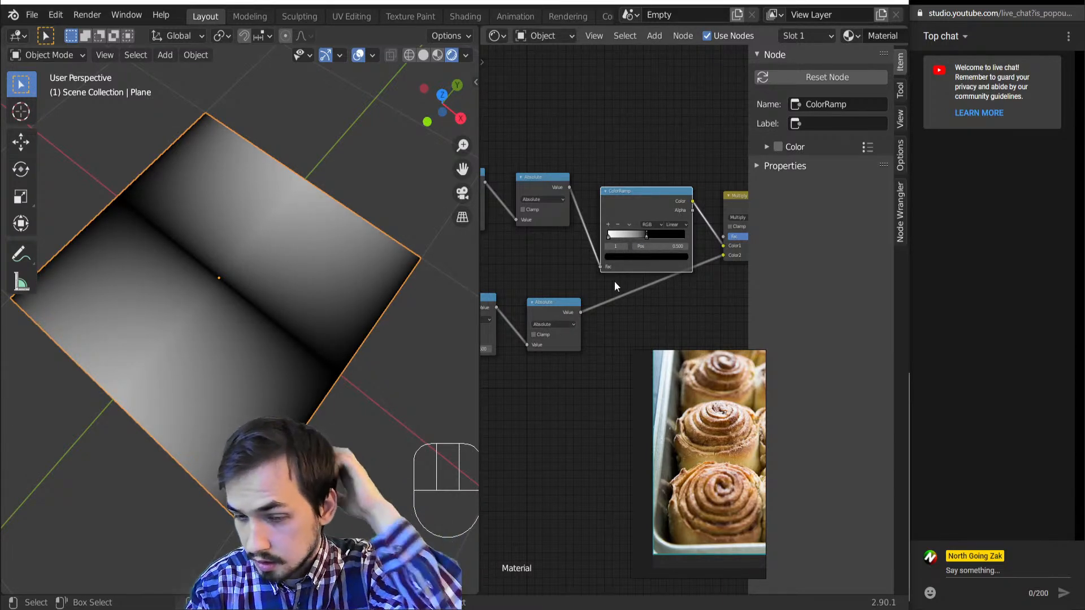
- Duplicate the ColorRamp onto the link between the second Absolute node and the Multiply node, and reposition the selected mask nodes
{"action": "key", "text": "shift+d"}
{"action": "left_click", "coordinate": [653, 281]}
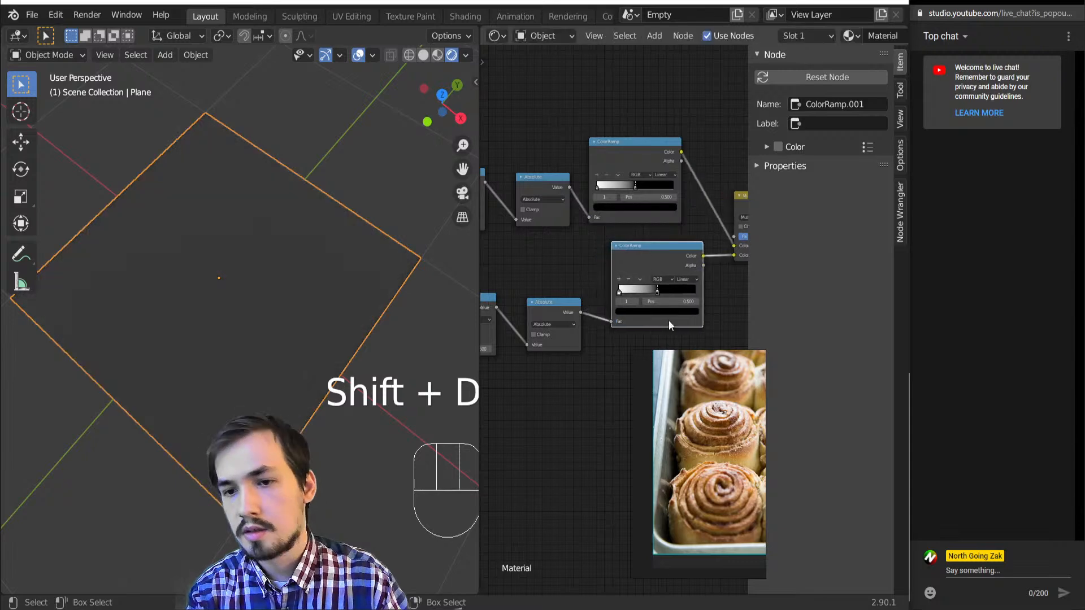
{"action": "left_click", "coordinate": [668, 262]}
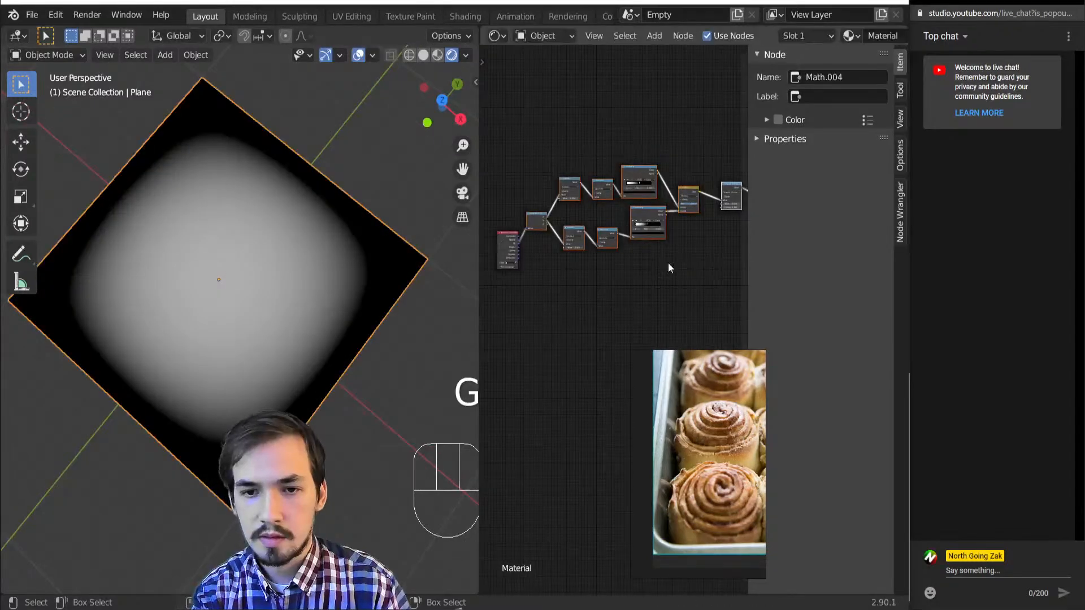
{"action": "scroll", "coordinate": [613, 261], "scroll_direction": "up", "scroll_amount": 4}
{"action": "middle_click_drag", "start_coordinate": [524, 260], "coordinate": [622, 274]}
{"action": "scroll", "coordinate": [607, 257], "scroll_direction": "up", "scroll_amount": 2}
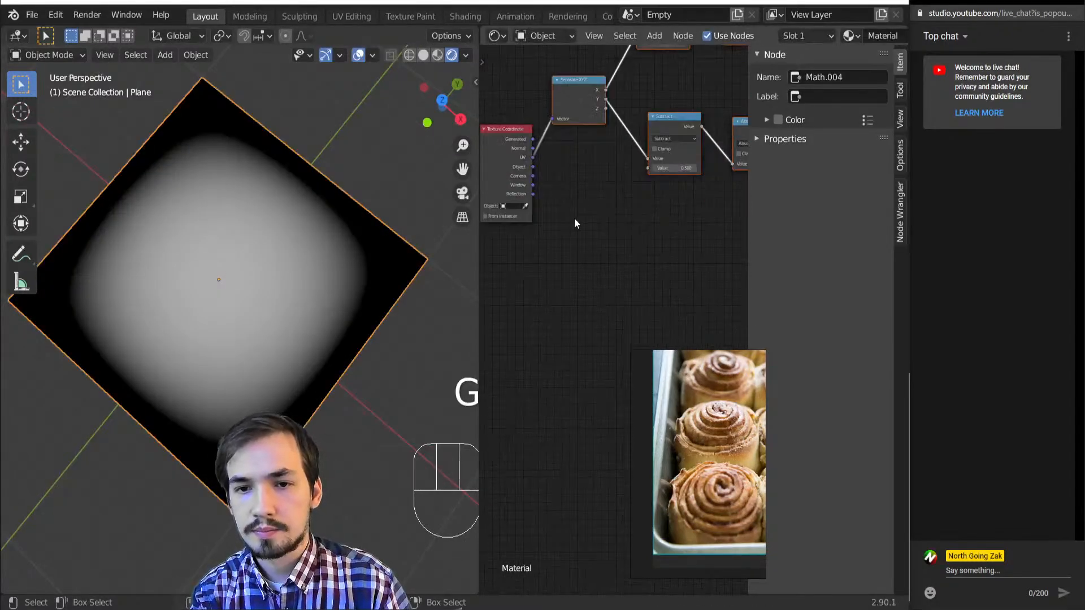
- Preview the Texture Coordinate node's UV output on the plane and add a Gradient Texture node set to Radial
{"action": "left_click", "coordinate": [523, 203], "text": "ctrl+shift"}
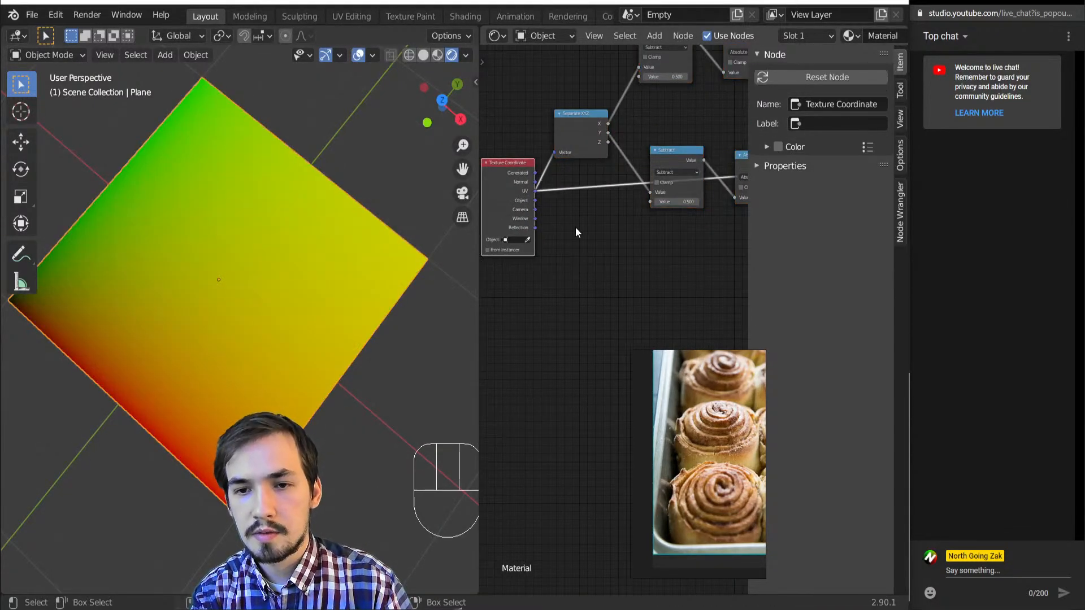
{"action": "key", "text": "shift+a"}
{"action": "mouse_move", "coordinate": [575, 227]}
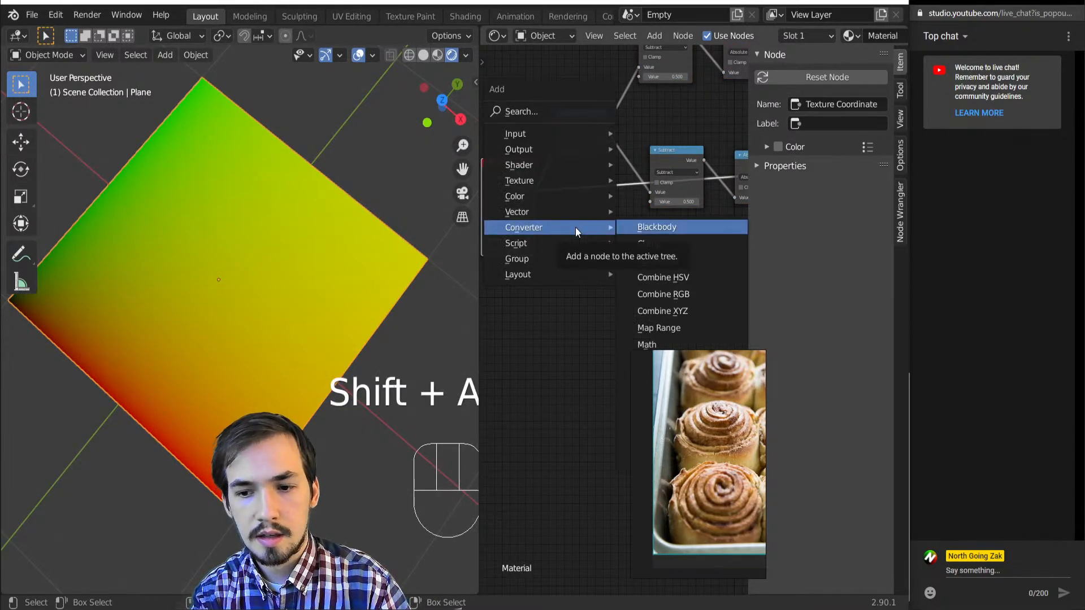
{"action": "key", "text": "shift+a"}
{"action": "key", "text": "t"}
{"action": "key", "text": "g"}
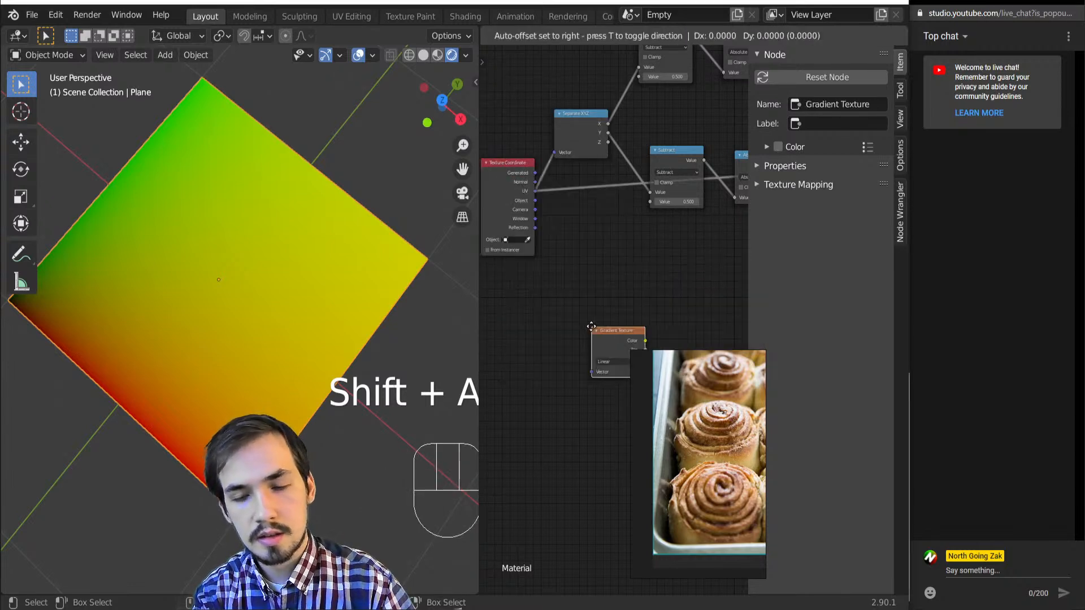
{"action": "left_click", "coordinate": [582, 231]}
{"action": "left_click", "coordinate": [612, 268]}
{"action": "left_click", "coordinate": [609, 329]}
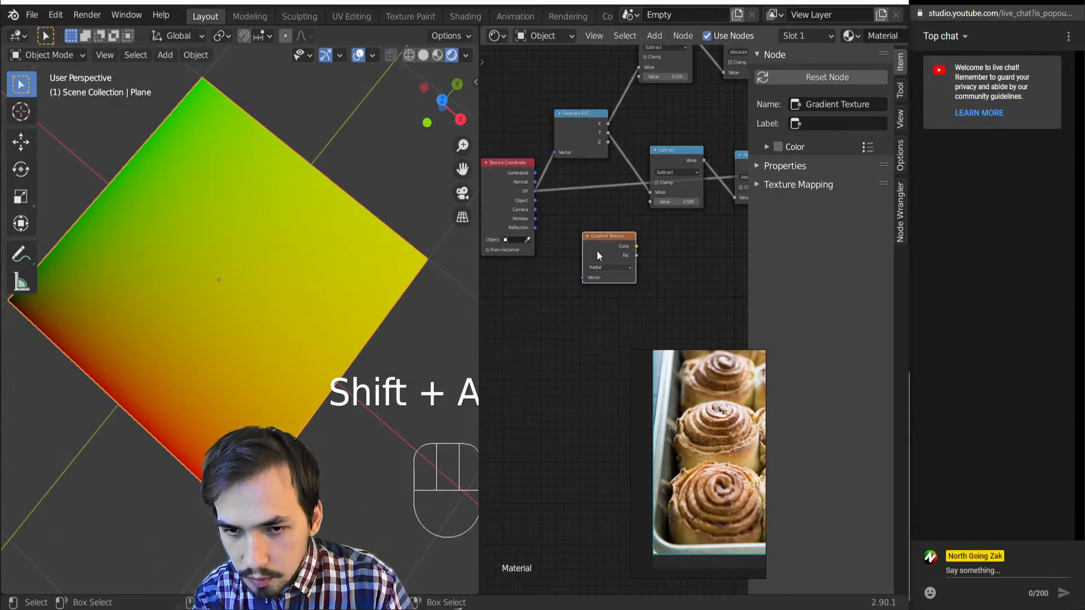
- Insert the Gradient Texture into the link from the UV output, place it below the mask nodes, and view the whole plane
{"action": "left_click_drag", "start_coordinate": [597, 251], "coordinate": [589, 204]}
{"action": "left_click_drag", "start_coordinate": [589, 202], "coordinate": [609, 287]}
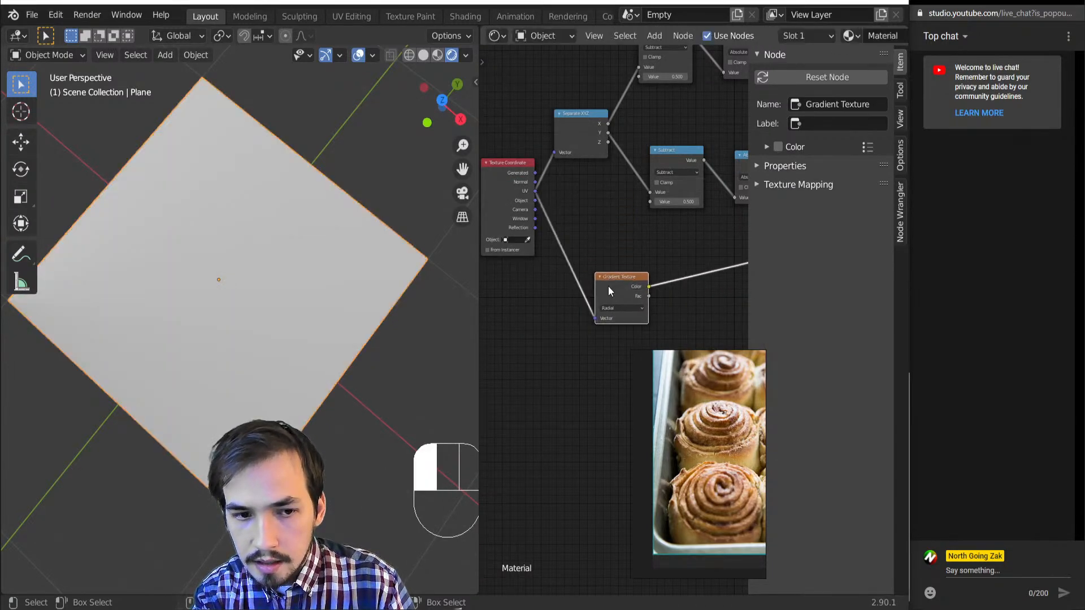
{"action": "scroll", "coordinate": [164, 337], "scroll_direction": "down", "scroll_amount": 3}
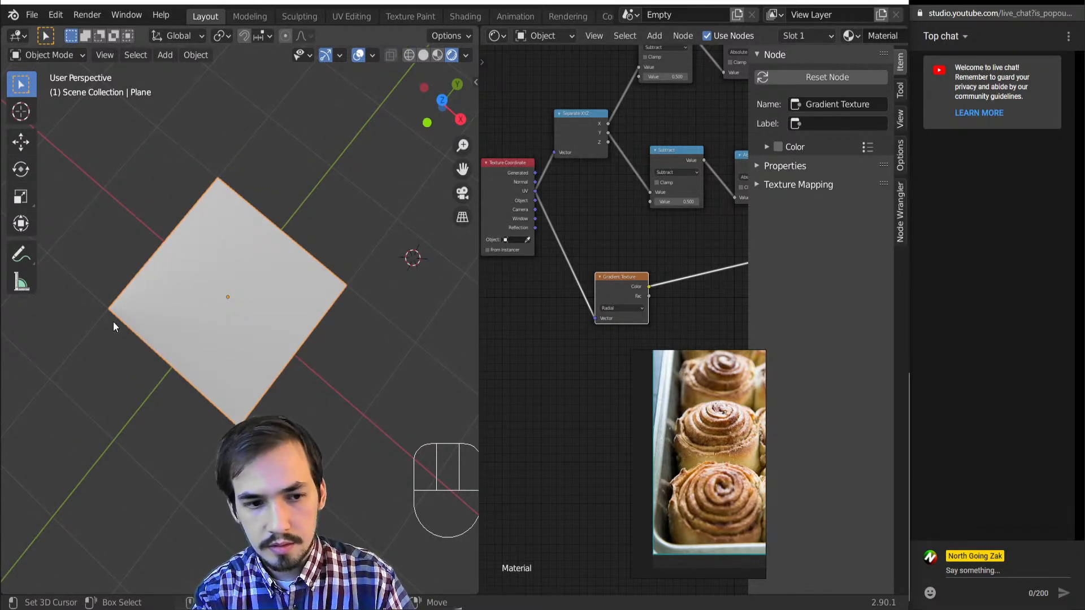
- Insert a Vector Math node set to Add between the UV output and the Gradient Texture's Vector input
{"action": "key", "text": "shift+a"}
{"action": "mouse_move", "coordinate": [570, 269]}
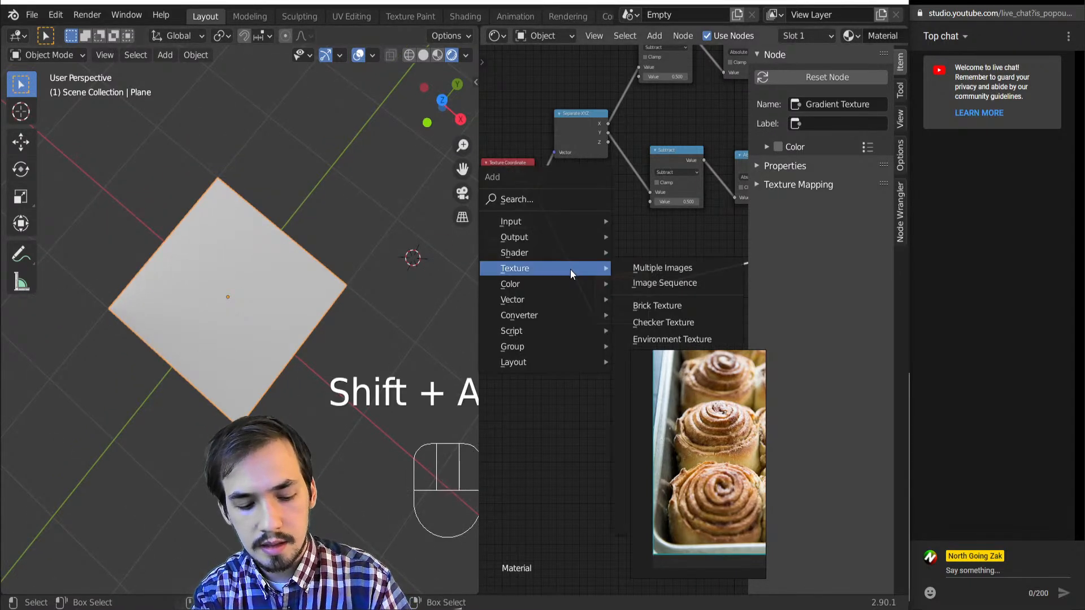
{"action": "key", "text": "n"}
{"action": "key", "text": "v"}
{"action": "left_click", "coordinate": [591, 249]}
{"action": "scroll", "coordinate": [606, 269], "scroll_direction": "up", "scroll_amount": 5}
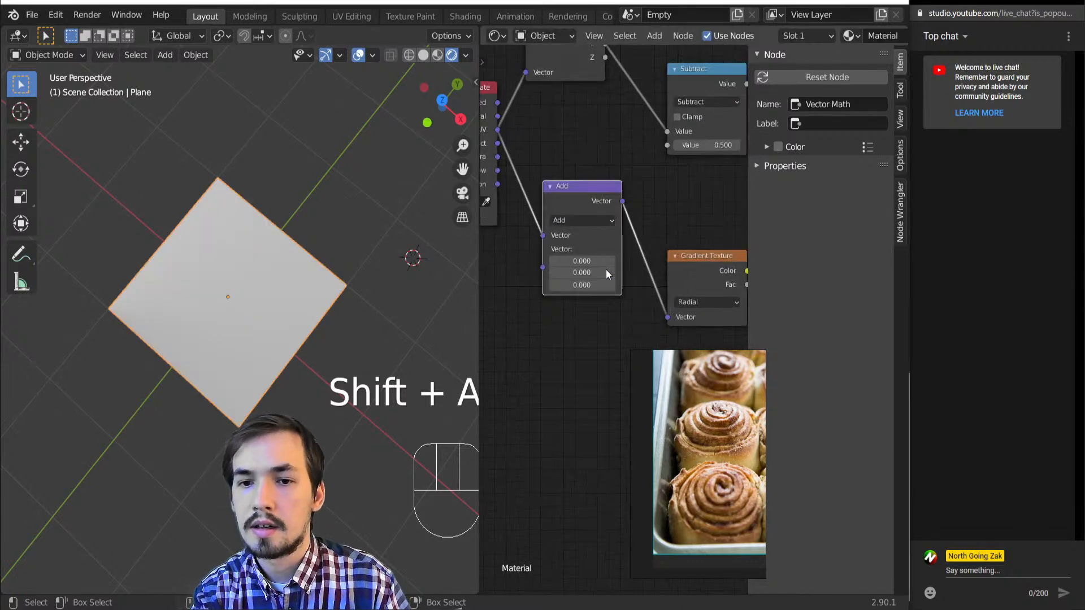
- Set the vector Add node's X and Y values to -0.5 and inspect the radial gradient on the plane
{"action": "left_click_drag", "start_coordinate": [588, 263], "coordinate": [588, 274]}
{"action": "type", "text": "-"}
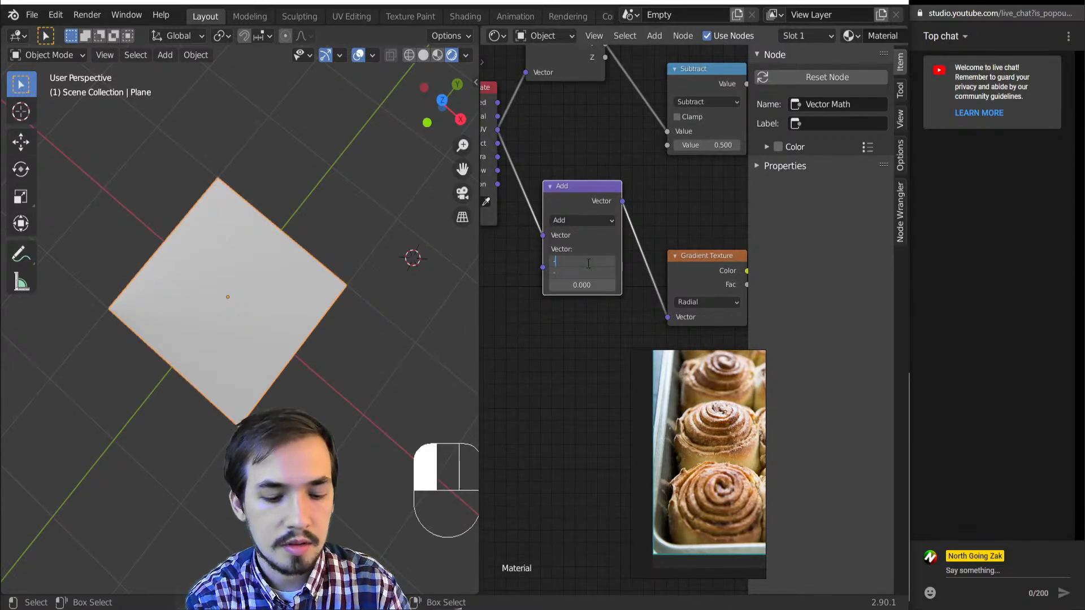
{"action": "type", "text": "0.5"}
{"action": "key", "text": "Return"}
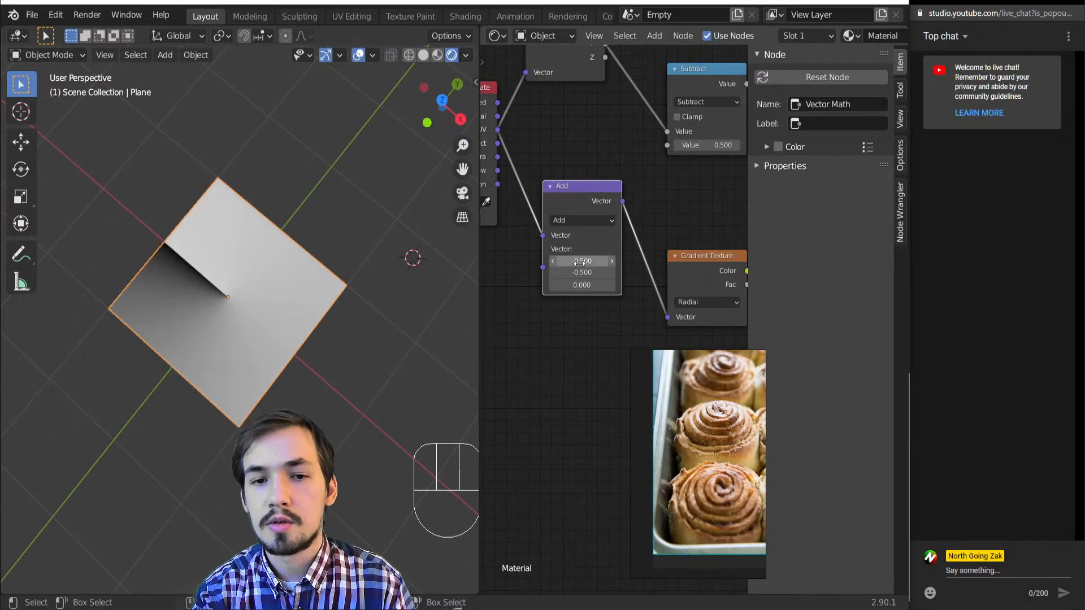
{"action": "middle_click_drag", "start_coordinate": [536, 148], "coordinate": [557, 177]}
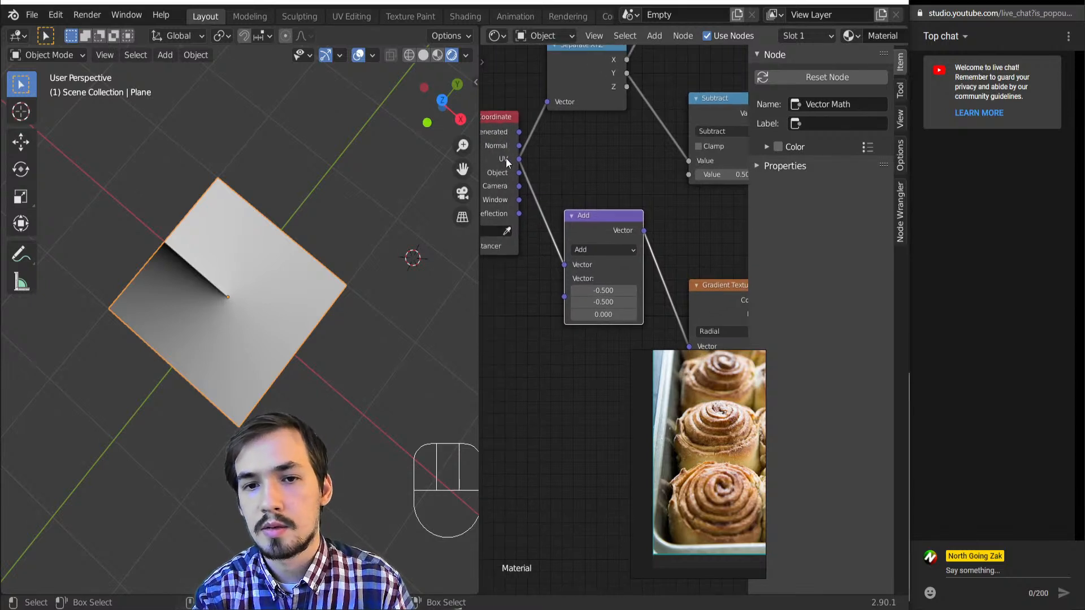
{"action": "middle_click_drag", "start_coordinate": [224, 402], "coordinate": [290, 381]}
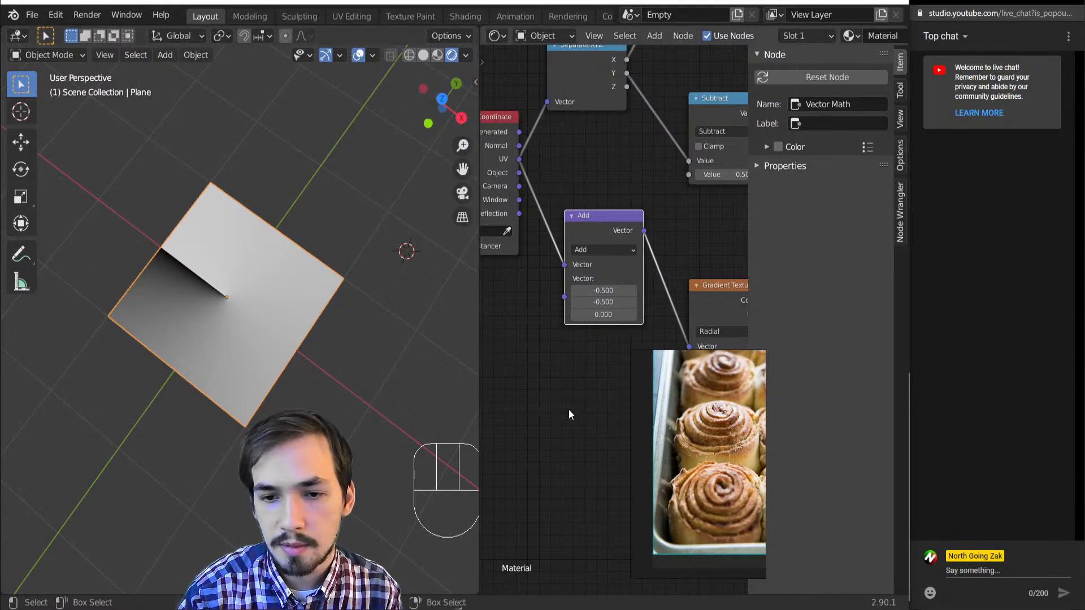
{"action": "middle_click_drag", "start_coordinate": [567, 417], "coordinate": [523, 394]}
{"action": "middle_click_drag", "start_coordinate": [621, 294], "coordinate": [537, 314]}
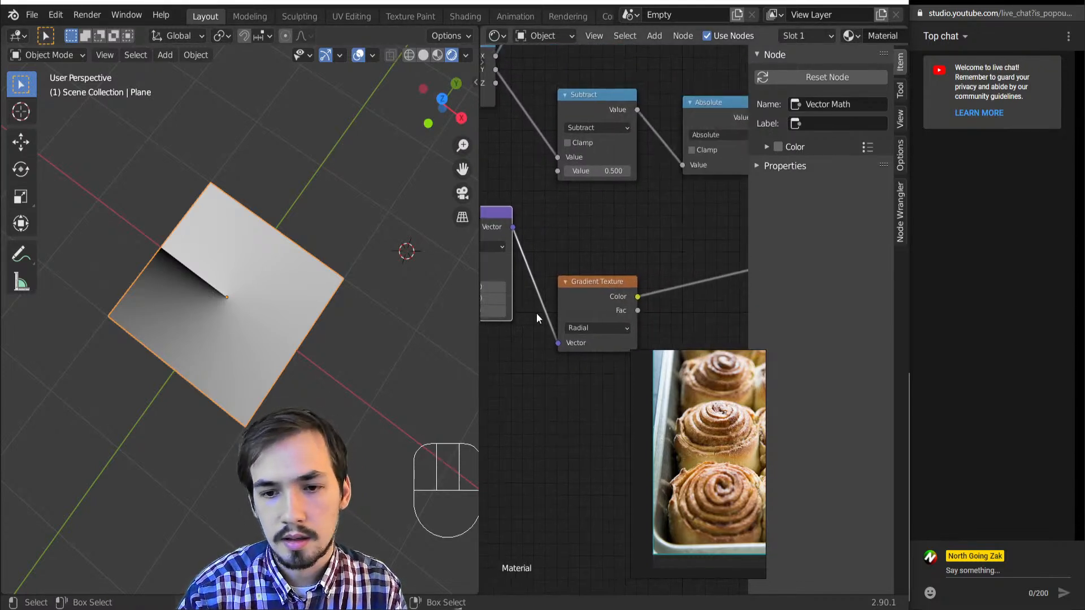
{"action": "scroll", "coordinate": [537, 318], "scroll_direction": "down", "scroll_amount": 2}
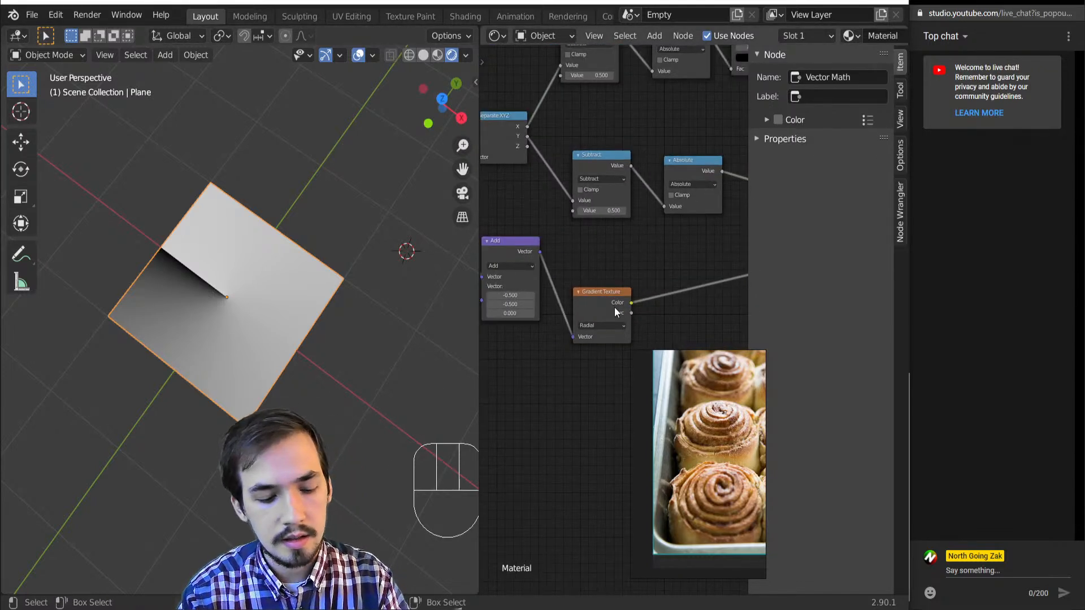
{"action": "key", "text": "shift+a"}
{"action": "mouse_move", "coordinate": [615, 307]}
{"action": "left_click", "coordinate": [703, 323]}
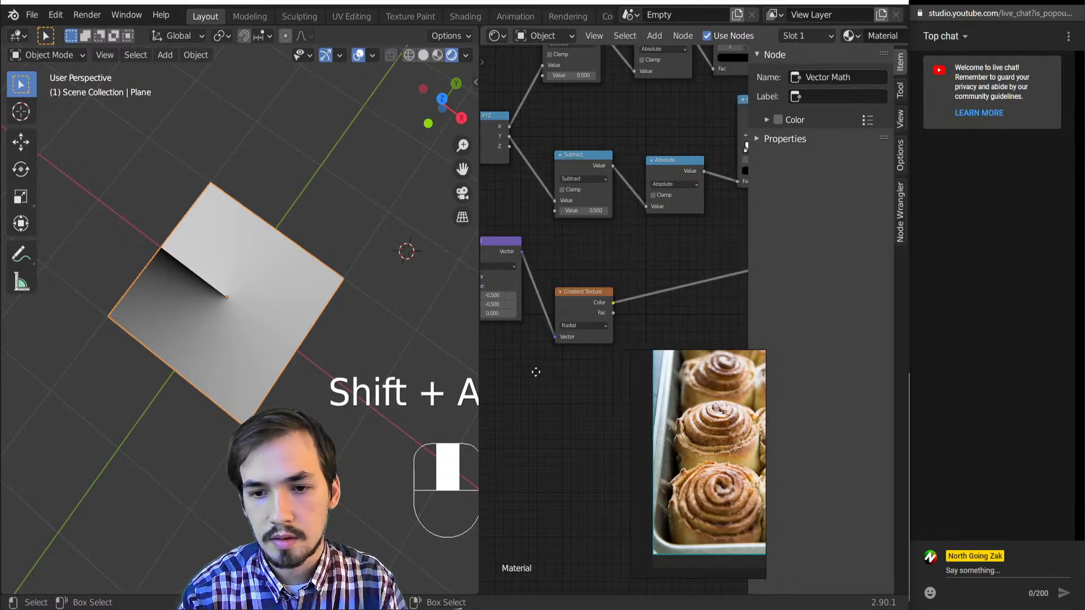
{"action": "middle_click_drag", "start_coordinate": [535, 373], "coordinate": [509, 373]}
{"action": "middle_click_drag", "start_coordinate": [548, 321], "coordinate": [600, 326]}
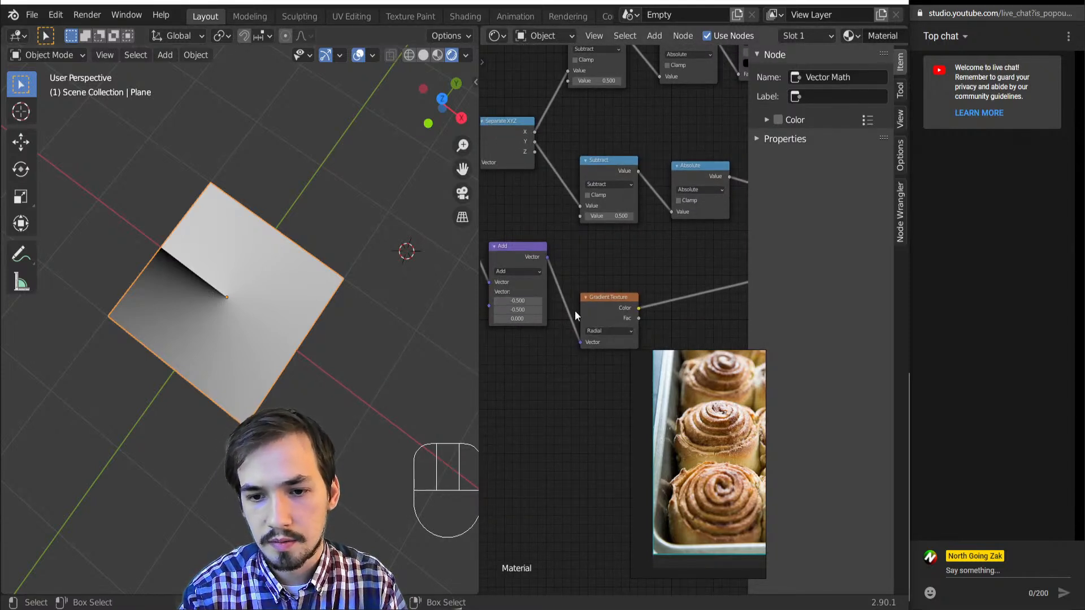
- Insert a Math node after the Gradient Texture's Color output and open its list of operations
{"action": "middle_click_drag", "start_coordinate": [665, 315], "coordinate": [605, 307]}
{"action": "key", "text": "shift+a"}
{"action": "mouse_move", "coordinate": [606, 308]}
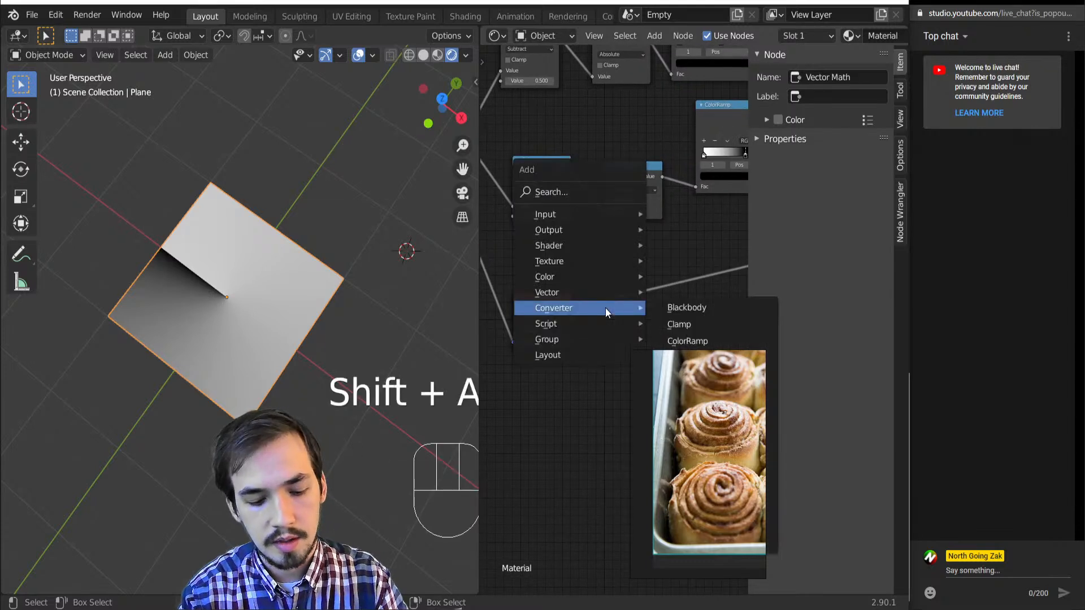
{"action": "key", "text": "a"}
{"action": "left_click", "coordinate": [604, 276]}
{"action": "left_click", "coordinate": [628, 306]}
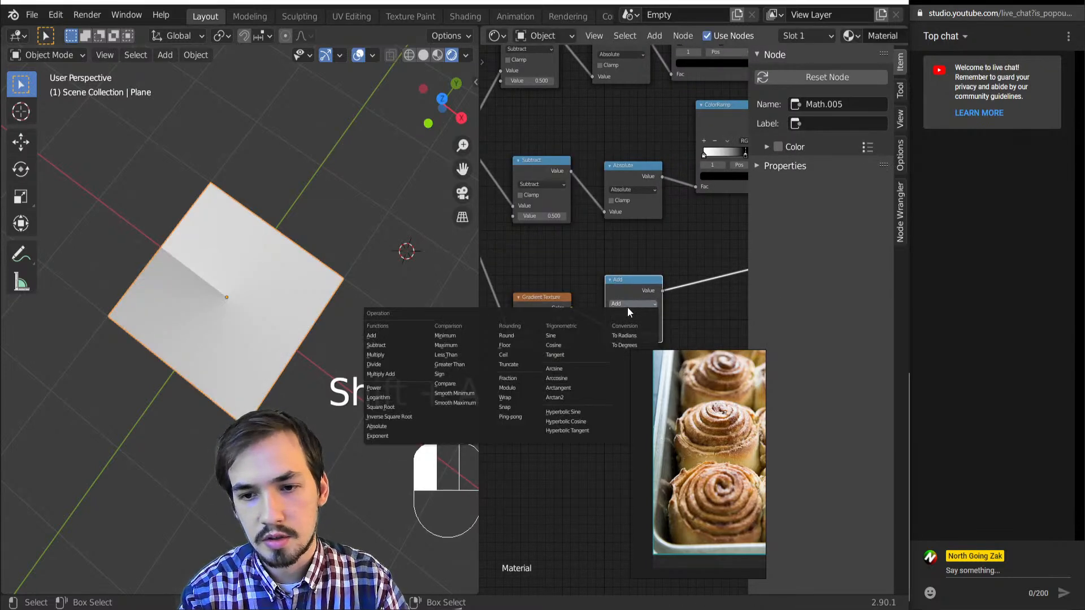
{"action": "left_click", "coordinate": [632, 304]}
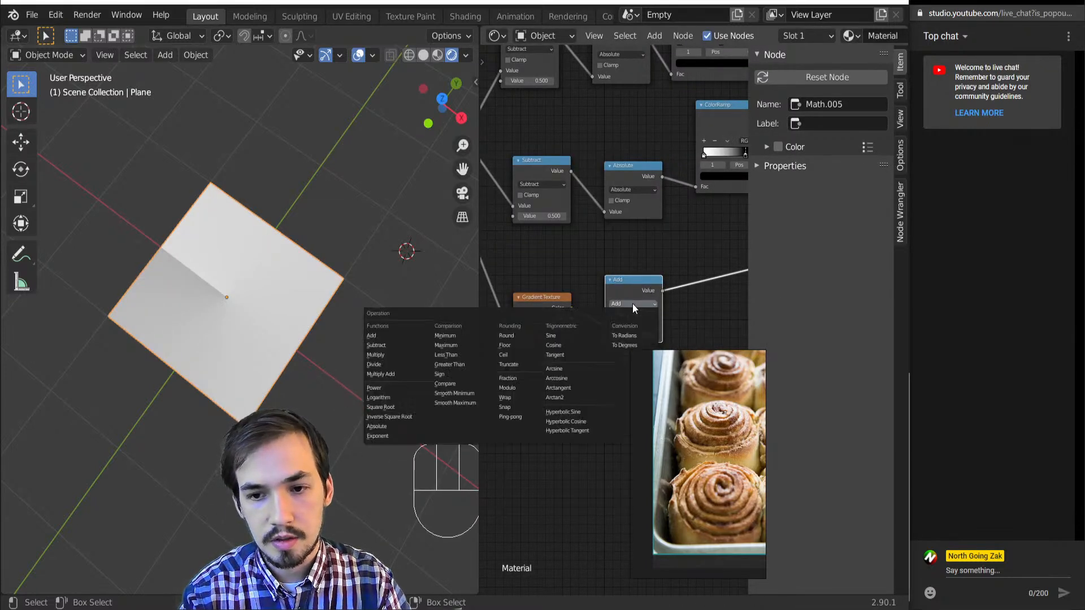
- Review the second mask branch's Subtract and Absolute nodes and preview the new Add node's output on the plane
{"action": "scroll", "coordinate": [601, 175], "scroll_direction": "down", "scroll_amount": 2}
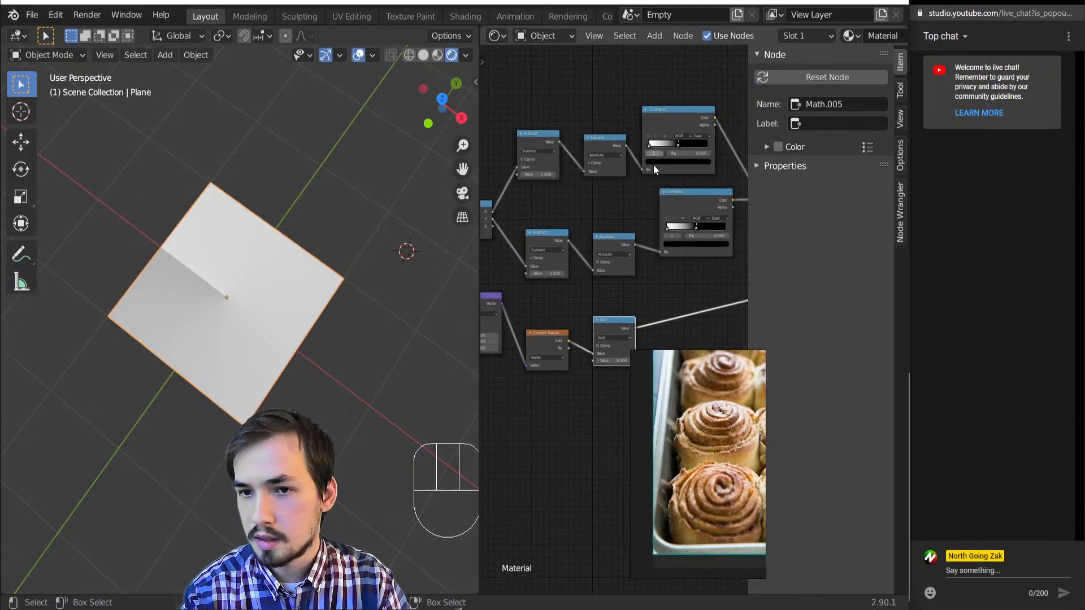
{"action": "middle_click_drag", "start_coordinate": [653, 164], "coordinate": [676, 219]}
{"action": "scroll", "coordinate": [636, 236], "scroll_direction": "up", "scroll_amount": 3}
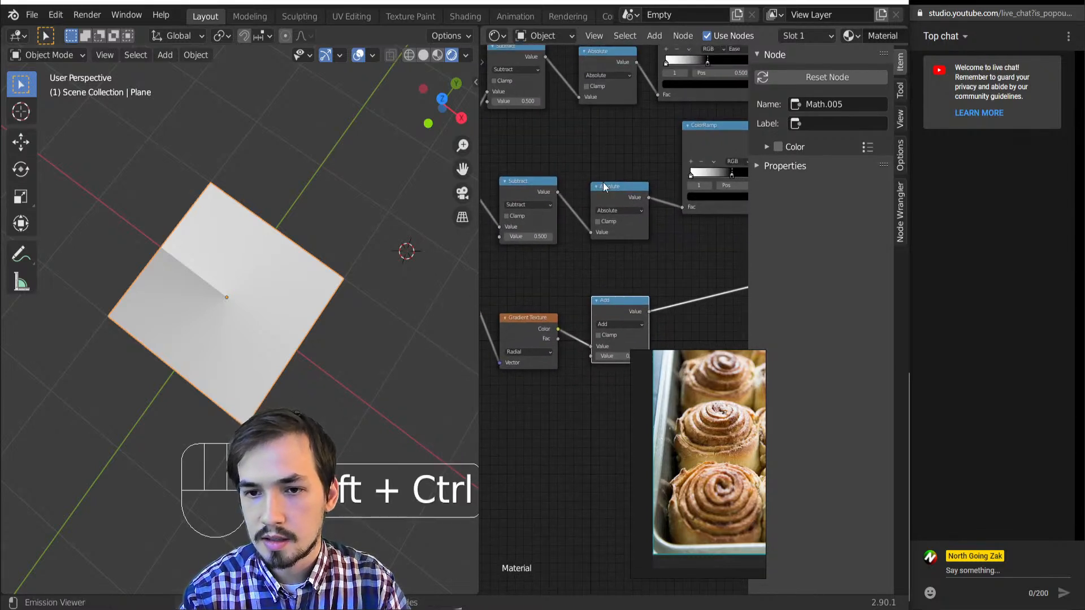
{"action": "left_click", "coordinate": [606, 207], "text": "ctrl+shift"}
{"action": "left_click", "coordinate": [623, 316], "text": "ctrl+shift"}
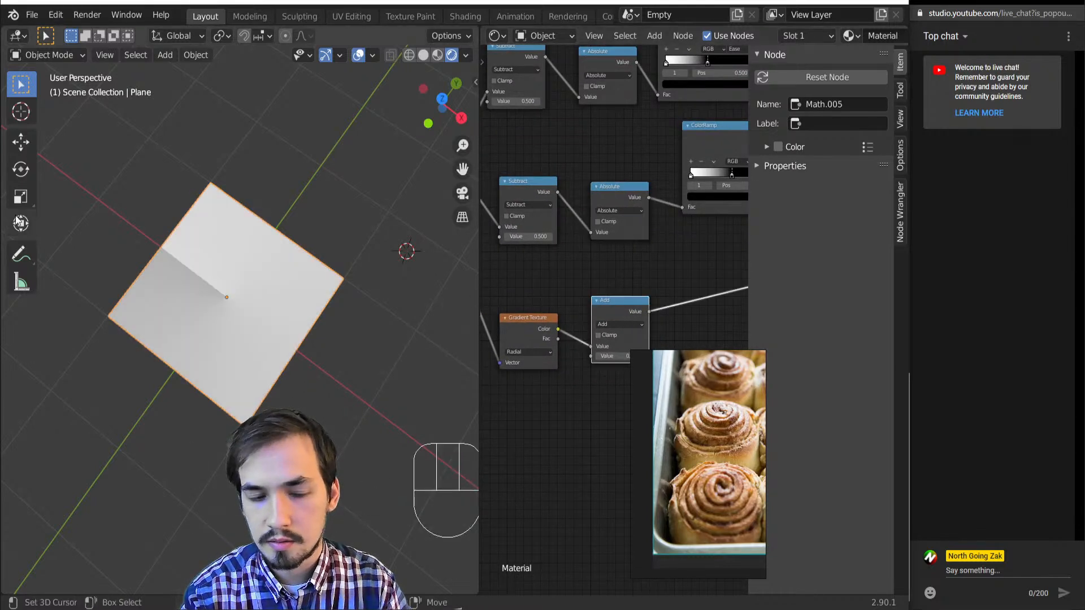
- Change the operation of the Math node after the Gradient Texture to Subtract
{"action": "scroll", "coordinate": [599, 348], "scroll_direction": "up", "scroll_amount": 3}
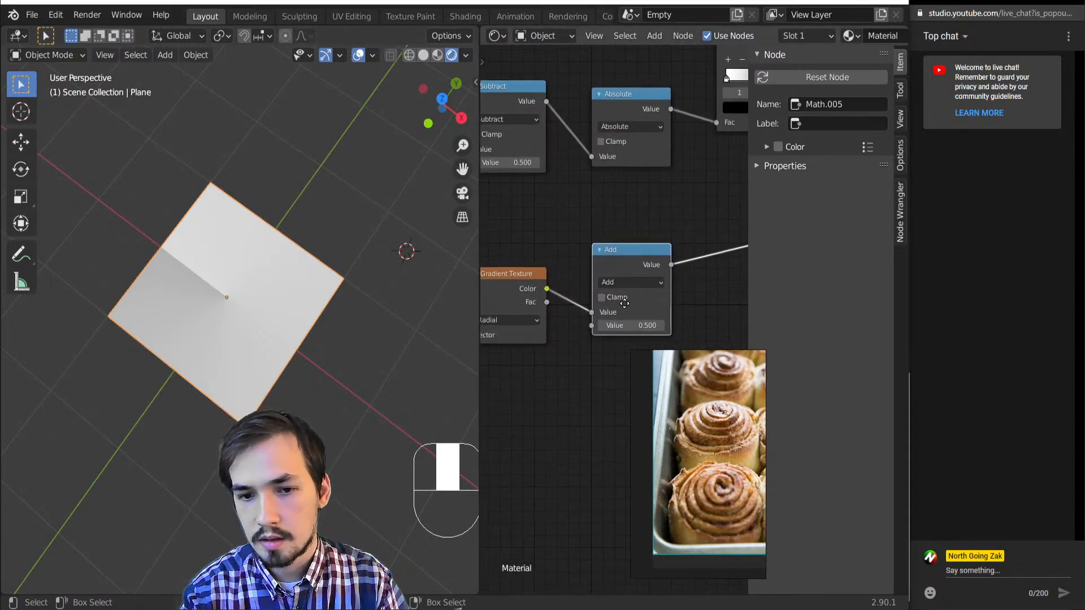
{"action": "left_click", "coordinate": [623, 281]}
{"action": "key", "text": "s"}
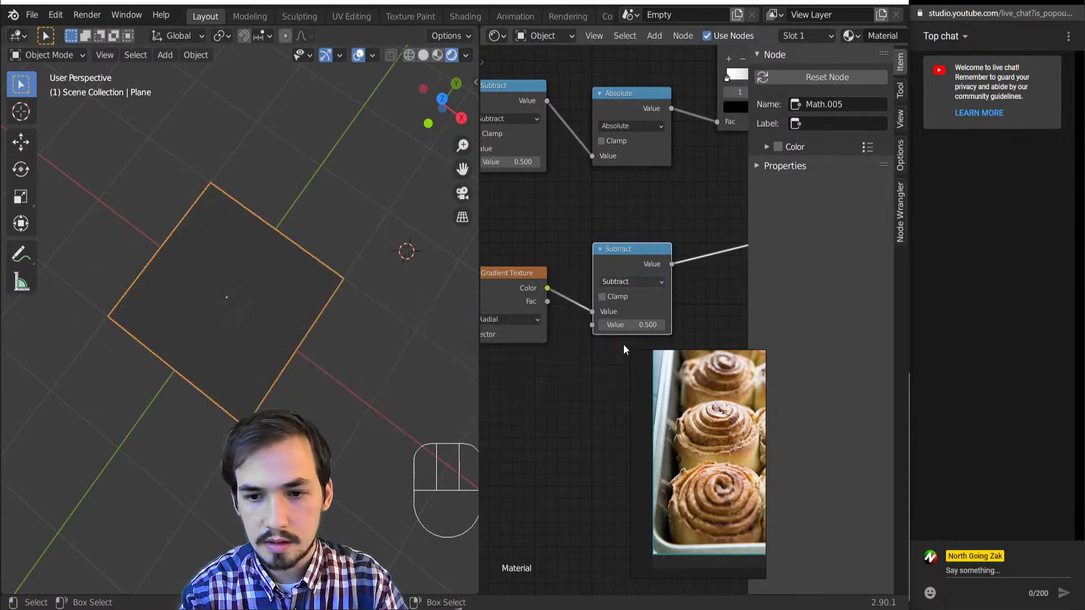
- Duplicate the gradient's Subtract node onto its output link, set the copy to Absolute, and inspect the result on the plane
{"action": "scroll", "coordinate": [635, 317], "scroll_direction": "down", "scroll_amount": 3}
{"action": "middle_click_drag", "start_coordinate": [647, 295], "coordinate": [552, 305]}
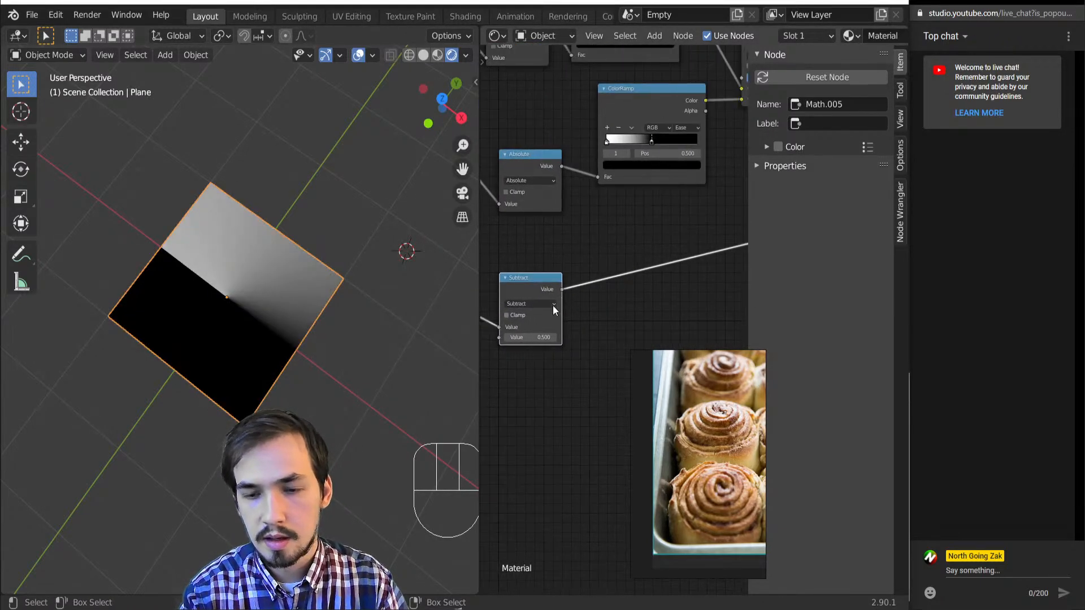
{"action": "left_click", "coordinate": [537, 295]}
{"action": "key", "text": "shift+d"}
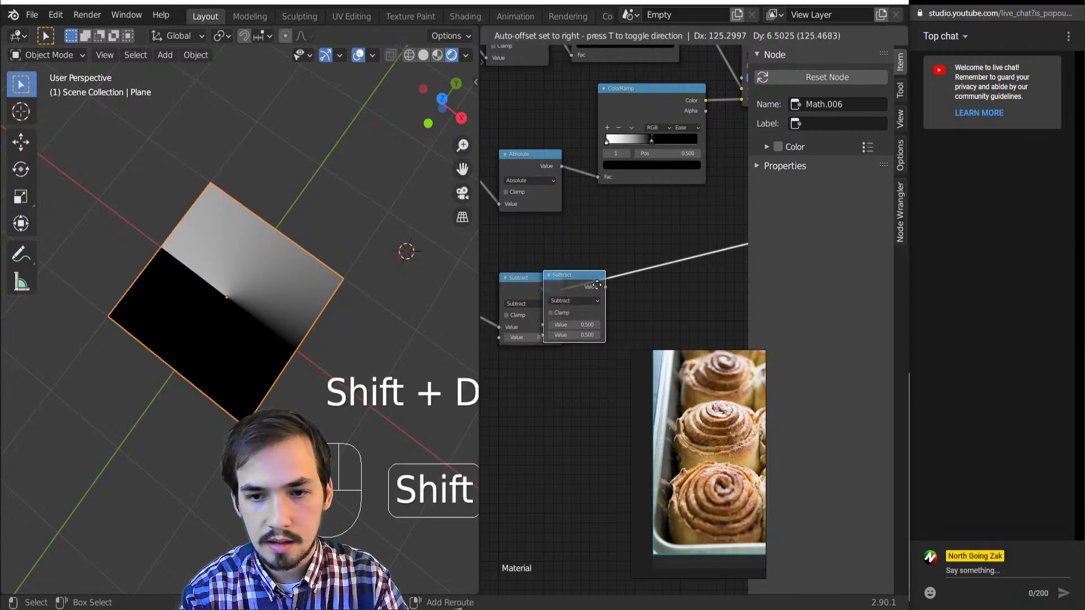
{"action": "left_click", "coordinate": [637, 287]}
{"action": "left_click", "coordinate": [639, 290]}
{"action": "key", "text": "b"}
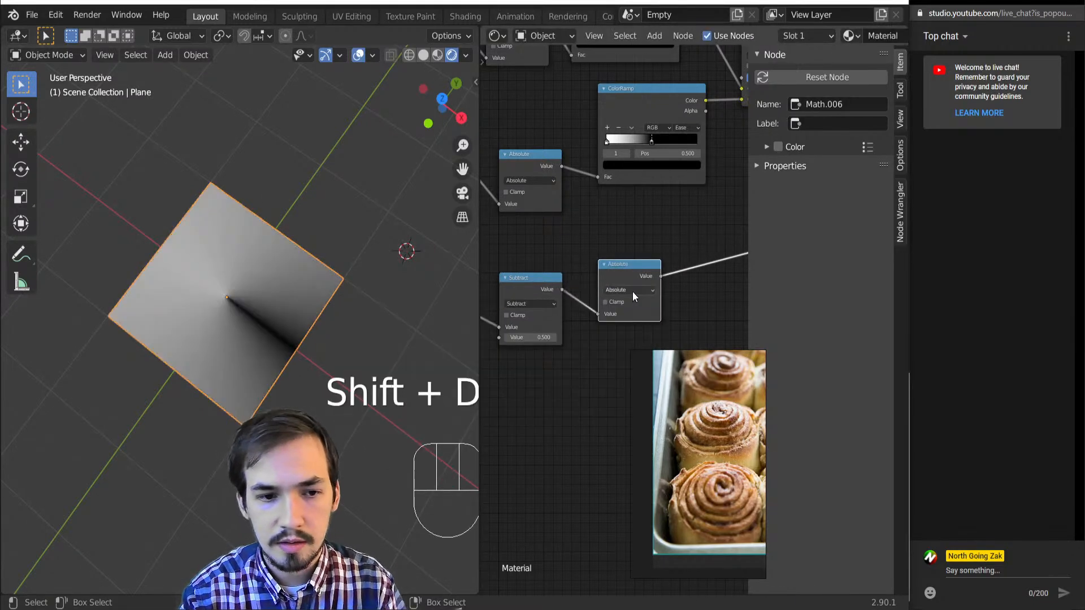
{"action": "scroll", "coordinate": [620, 311], "scroll_direction": "down", "scroll_amount": 5}
{"action": "scroll", "coordinate": [268, 316], "scroll_direction": "up", "scroll_amount": 2}
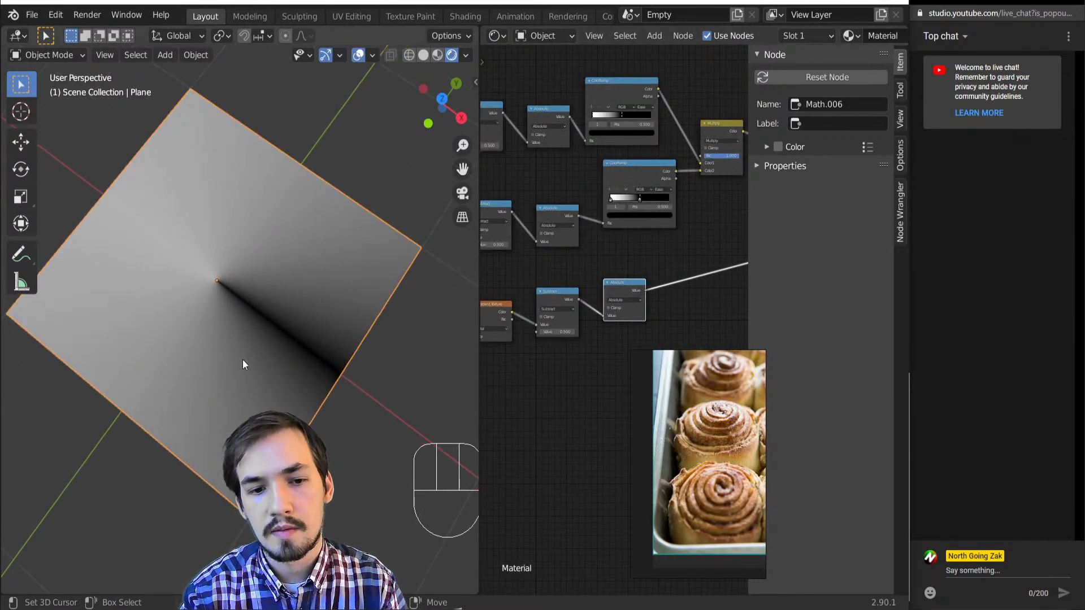
- Move the cinnamon roll reference image out of the node editor so it no longer covers the add-node choices
{"action": "middle_click_drag", "start_coordinate": [547, 346], "coordinate": [516, 359]}
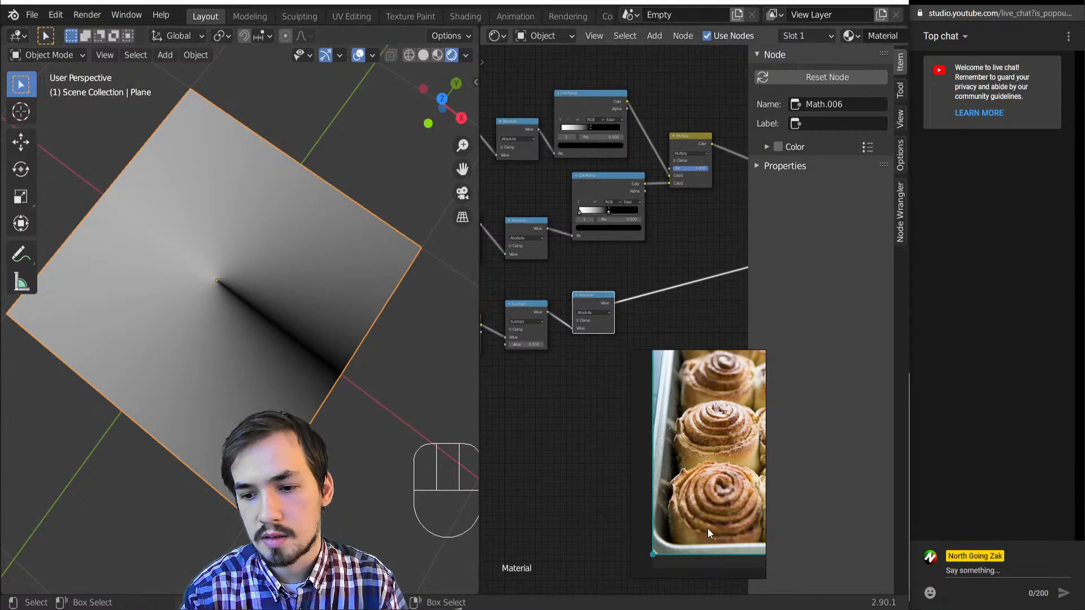
{"action": "scroll", "coordinate": [588, 317], "scroll_direction": "down", "scroll_amount": 3}
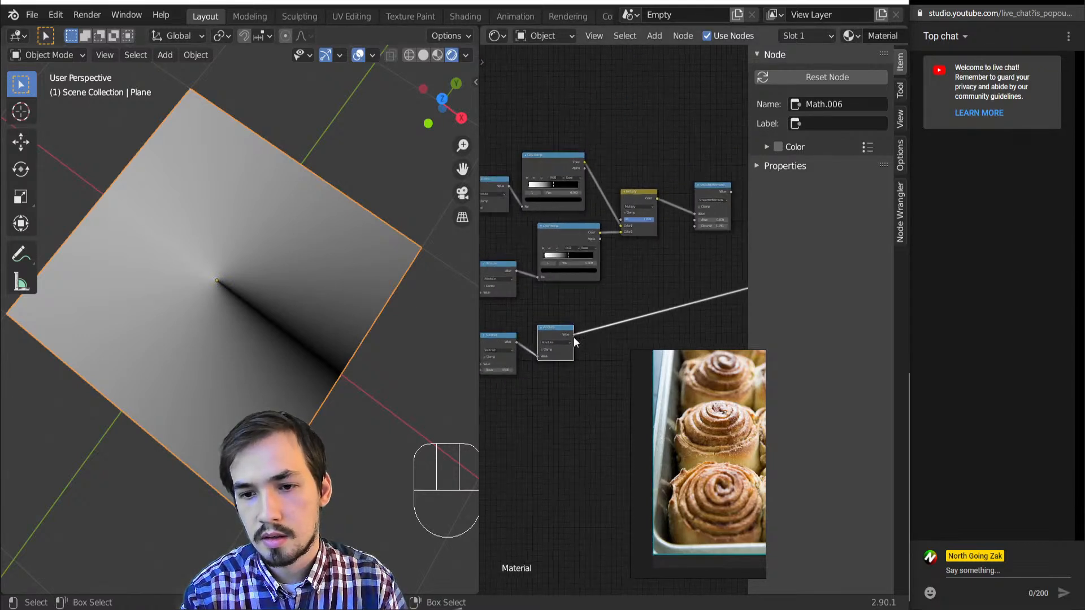
{"action": "middle_click_drag", "start_coordinate": [574, 337], "coordinate": [611, 307]}
{"action": "scroll", "coordinate": [568, 314], "scroll_direction": "up", "scroll_amount": 2}
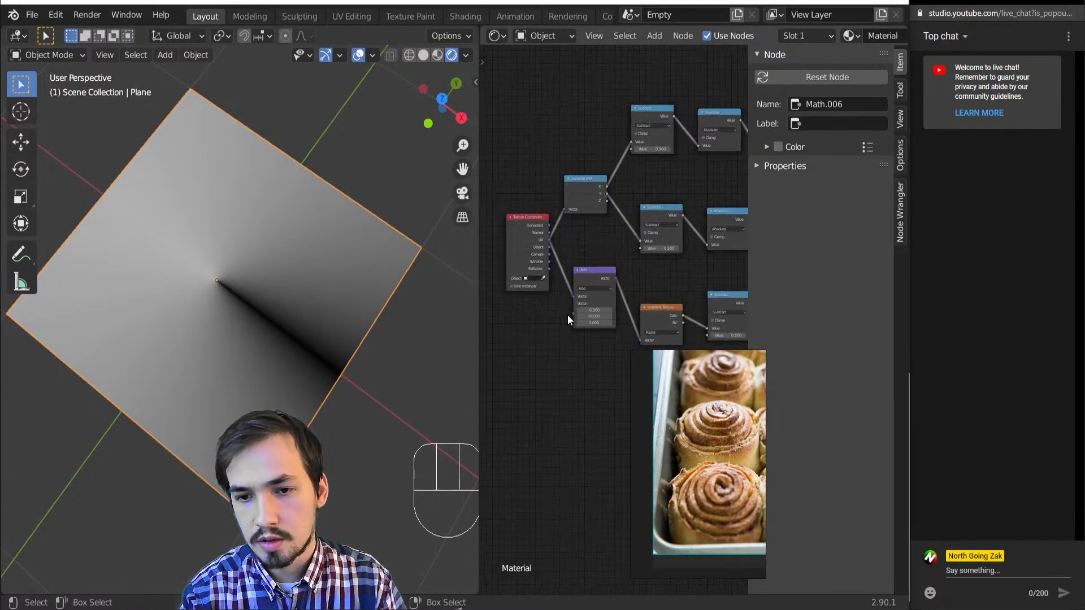
{"action": "middle_click_drag", "start_coordinate": [588, 375], "coordinate": [546, 390]}
{"action": "key", "text": "shift+a"}
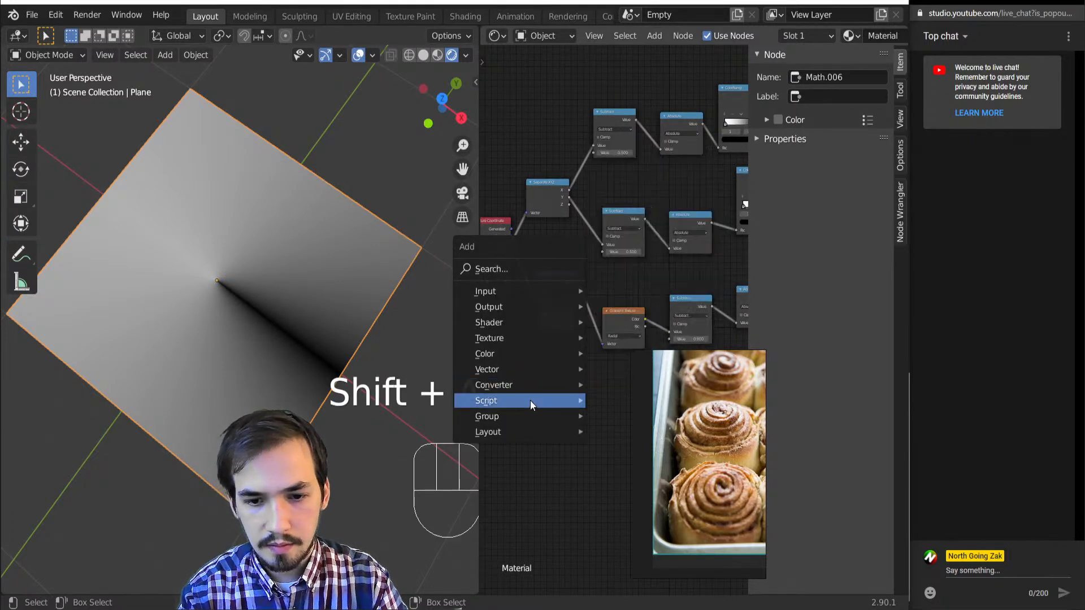
{"action": "mouse_move", "coordinate": [530, 370]}
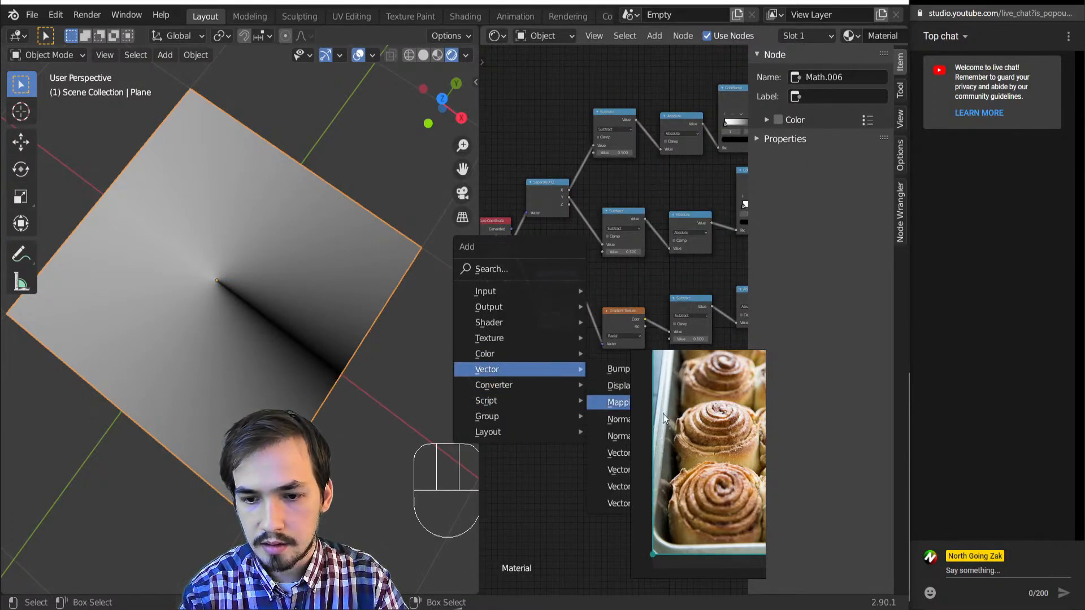
{"action": "left_click", "coordinate": [624, 403]}
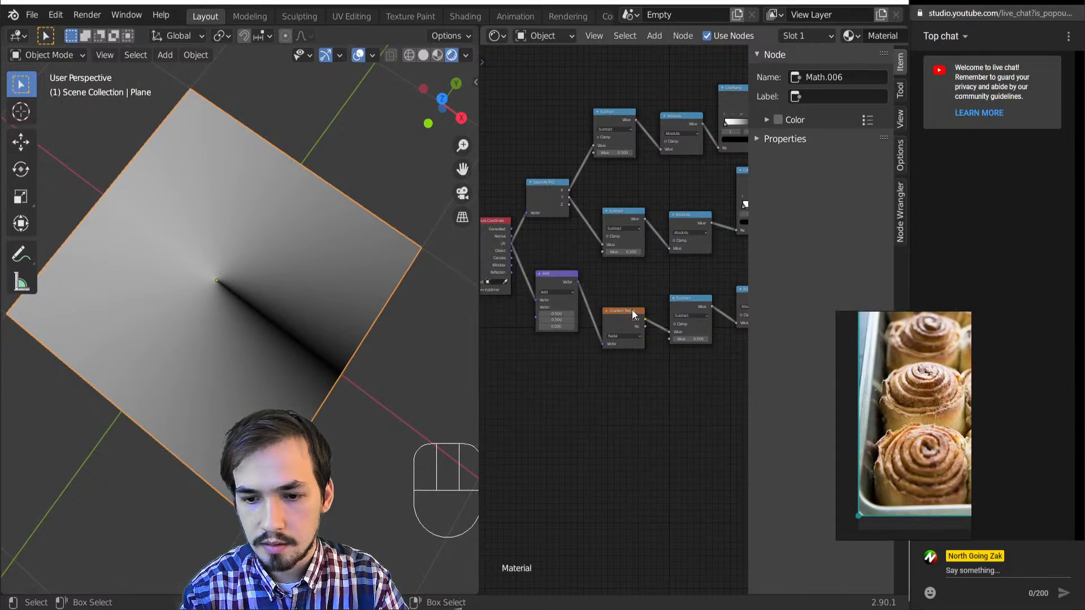
{"action": "left_click", "coordinate": [567, 421]}
- Insert a Vector Rotate node between the vector Add node and the Gradient Texture node
{"action": "key", "text": "shift+a"}
{"action": "mouse_move", "coordinate": [684, 428]}
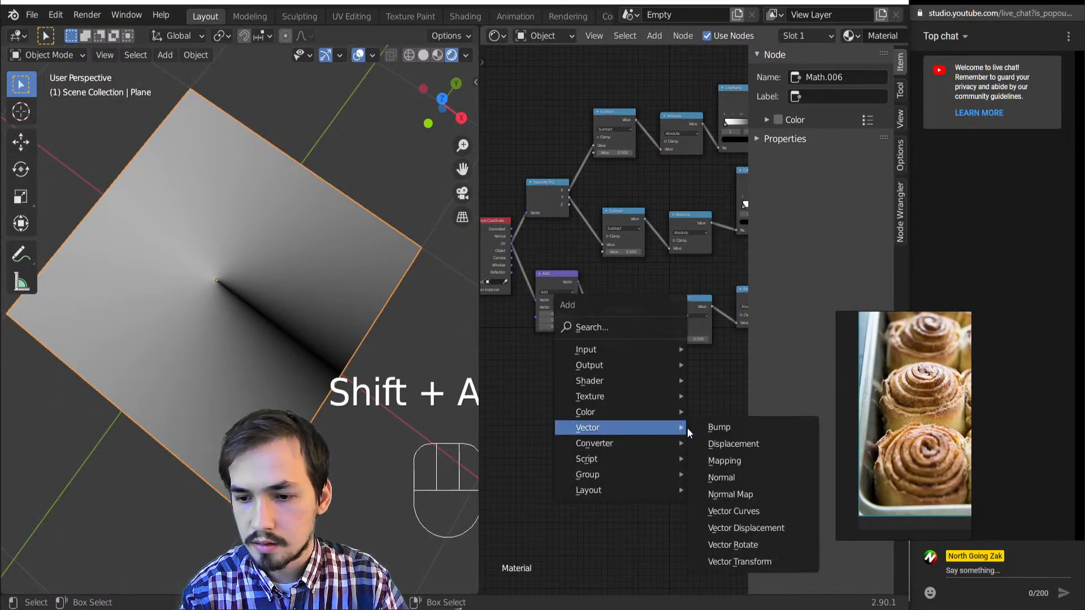
{"action": "left_click", "coordinate": [734, 546]}
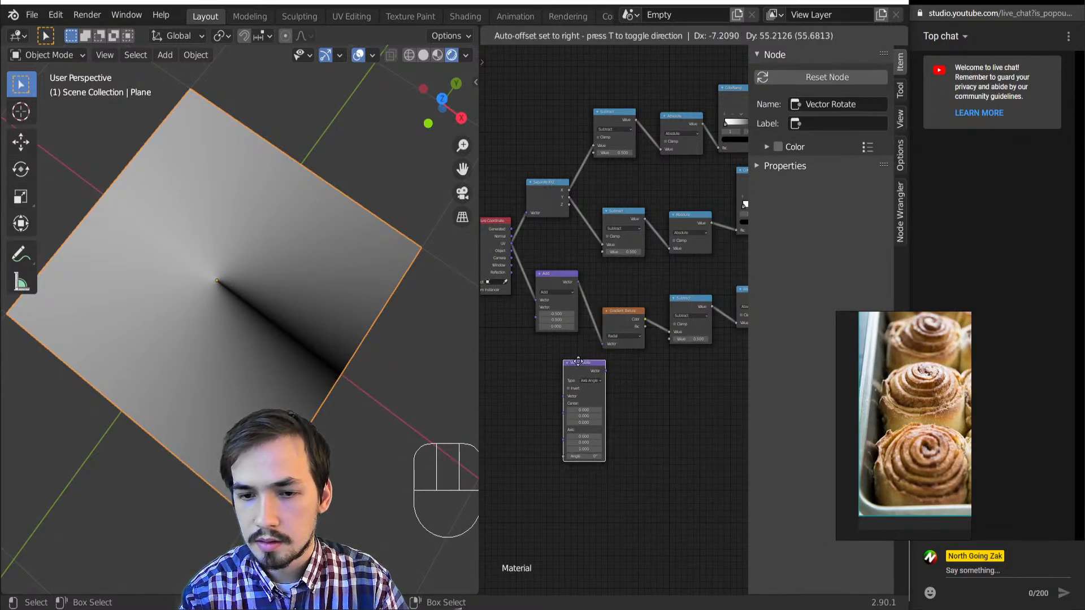
{"action": "left_click", "coordinate": [587, 299]}
{"action": "scroll", "coordinate": [590, 396], "scroll_direction": "up", "scroll_amount": 3}
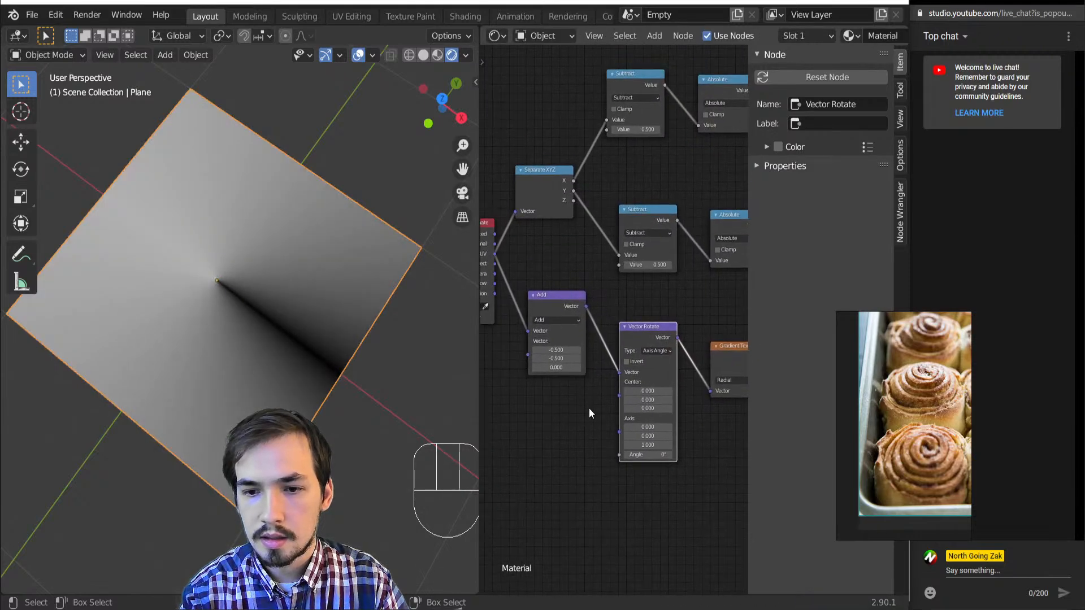
{"action": "scroll", "coordinate": [582, 408], "scroll_direction": "down", "scroll_amount": 1}
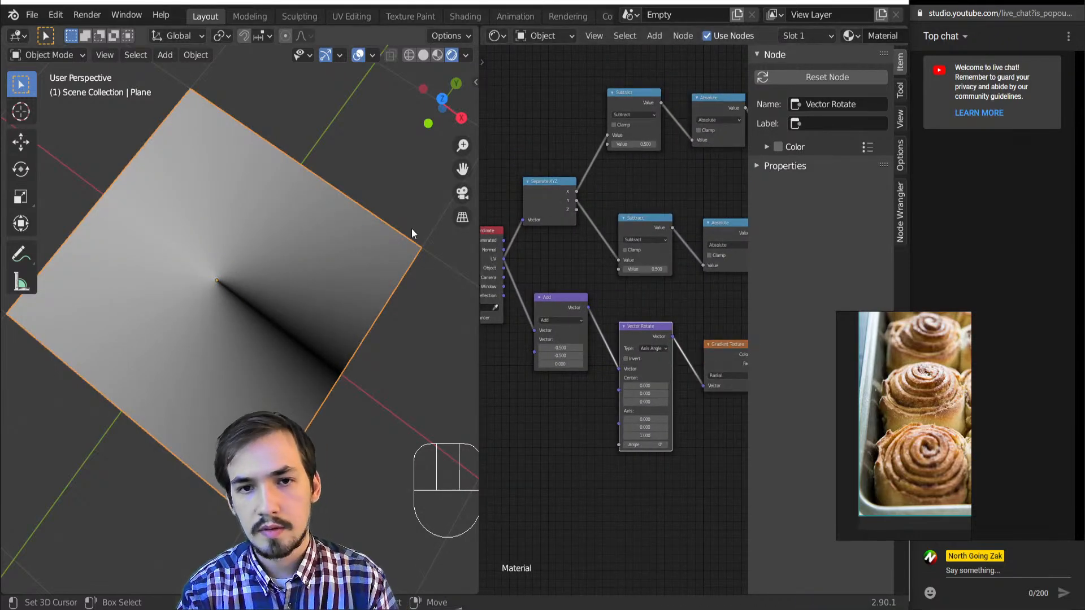
- View the plane straight from the top and set the Vector Rotate node's type to Z Axis
{"action": "key", "text": "KP_7"}
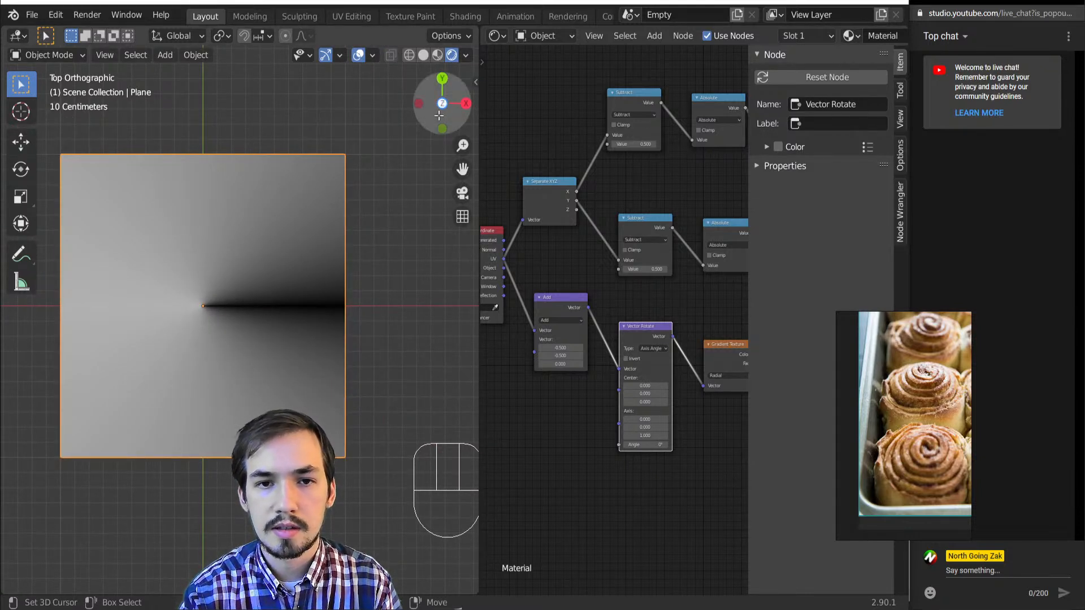
{"action": "left_click", "coordinate": [651, 348]}
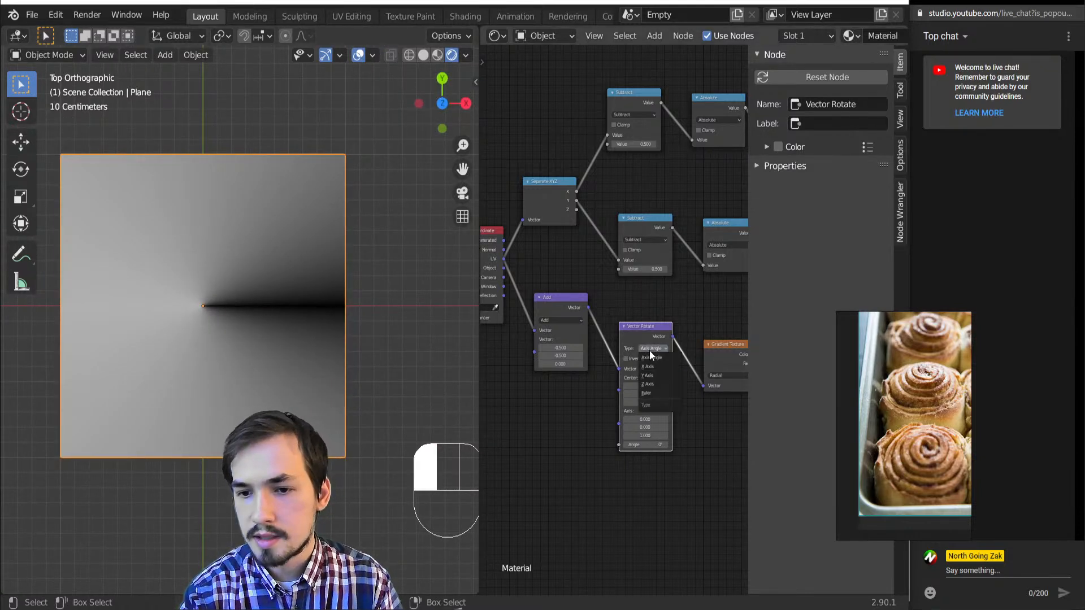
{"action": "left_click", "coordinate": [657, 383]}
{"action": "scroll", "coordinate": [568, 395], "scroll_direction": "up", "scroll_amount": 2}
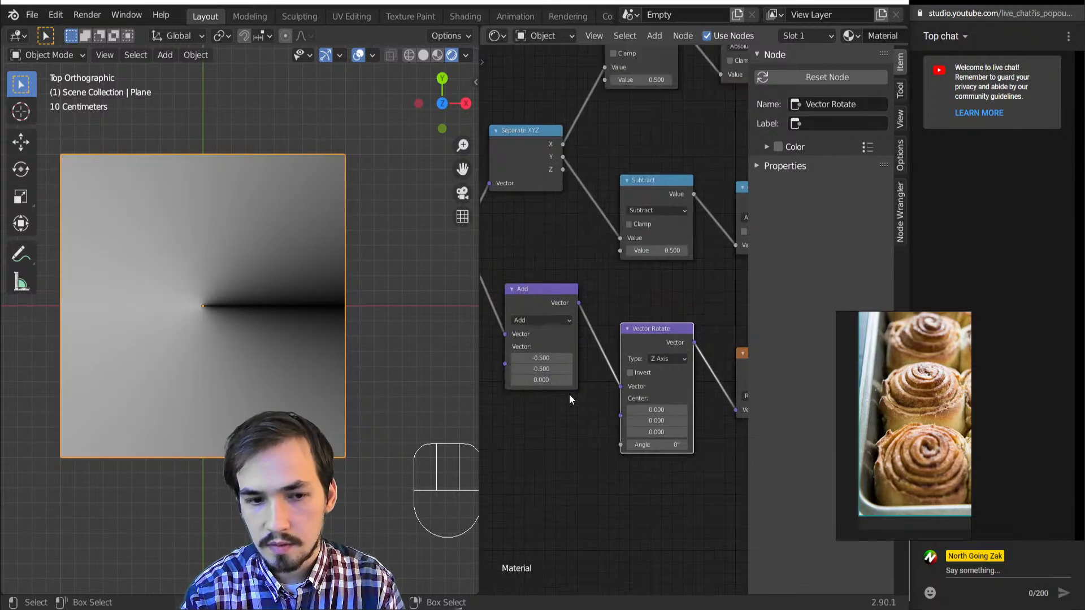
- Move the gradient branch, from the vector Add node to the final Absolute node, past the Smooth Minimum node
{"action": "scroll", "coordinate": [587, 421], "scroll_direction": "down", "scroll_amount": 2}
{"action": "mouse_move", "coordinate": [589, 418]}
{"action": "middle_mouse_down"}
{"action": "mouse_move", "coordinate": [599, 411]}
{"action": "mouse_move", "coordinate": [574, 417]}
{"action": "middle_mouse_up"}
{"action": "scroll", "coordinate": [548, 430], "scroll_direction": "down", "scroll_amount": 3}
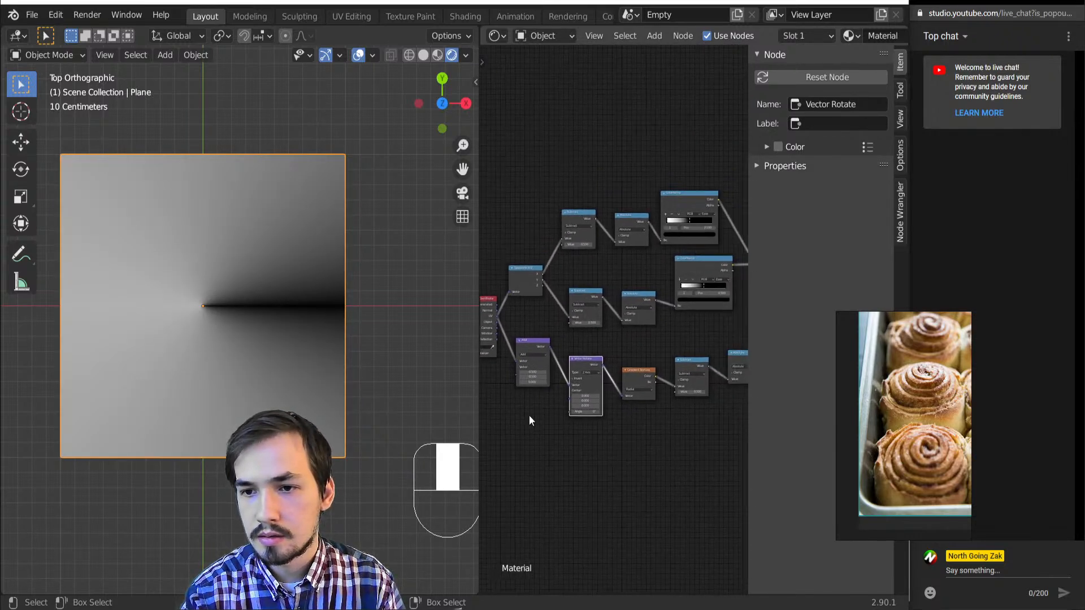
{"action": "middle_click_drag", "start_coordinate": [648, 313], "coordinate": [610, 297]}
{"action": "scroll", "coordinate": [683, 262], "scroll_direction": "up", "scroll_amount": 2}
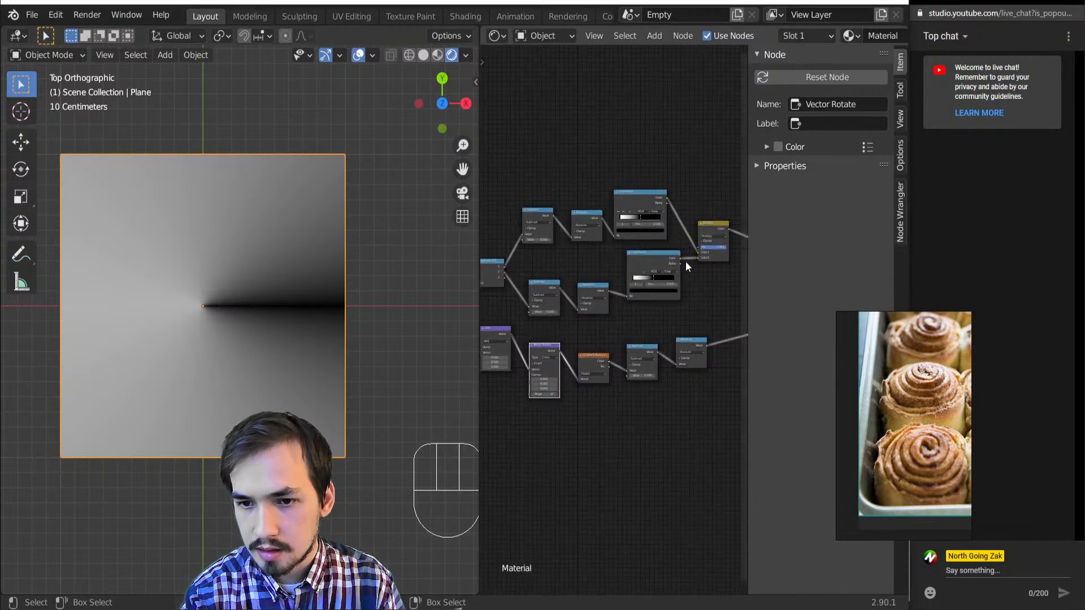
{"action": "middle_click_drag", "start_coordinate": [688, 263], "coordinate": [654, 261]}
{"action": "scroll", "coordinate": [637, 264], "scroll_direction": "down", "scroll_amount": 3}
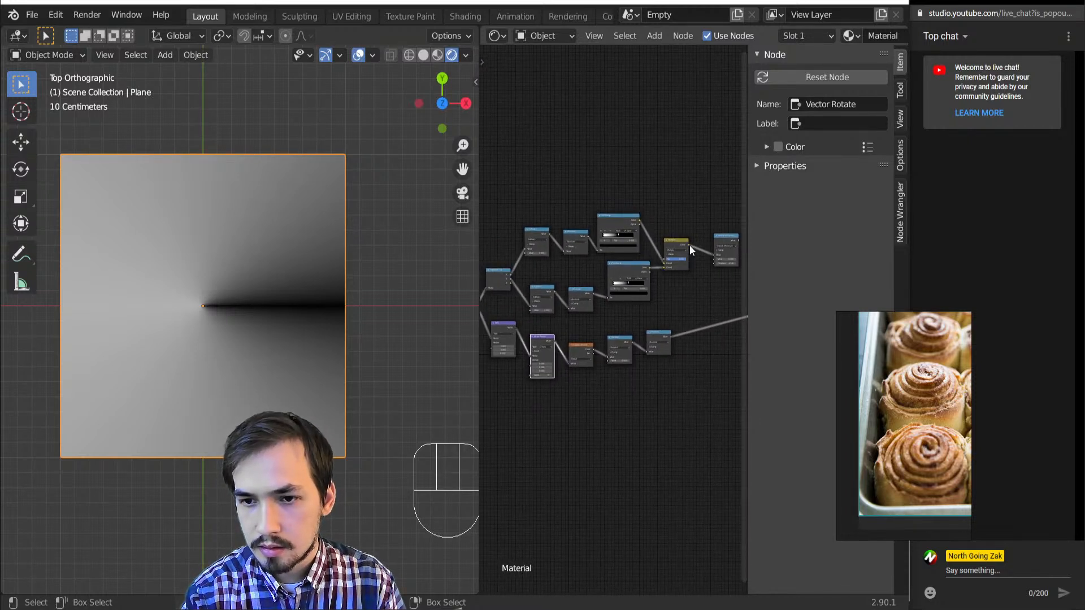
{"action": "mouse_move", "coordinate": [688, 245]}
{"action": "left_mouse_down"}
{"action": "mouse_move", "coordinate": [685, 267]}
{"action": "mouse_move", "coordinate": [684, 257]}
{"action": "mouse_move", "coordinate": [699, 262]}
{"action": "left_mouse_up"}
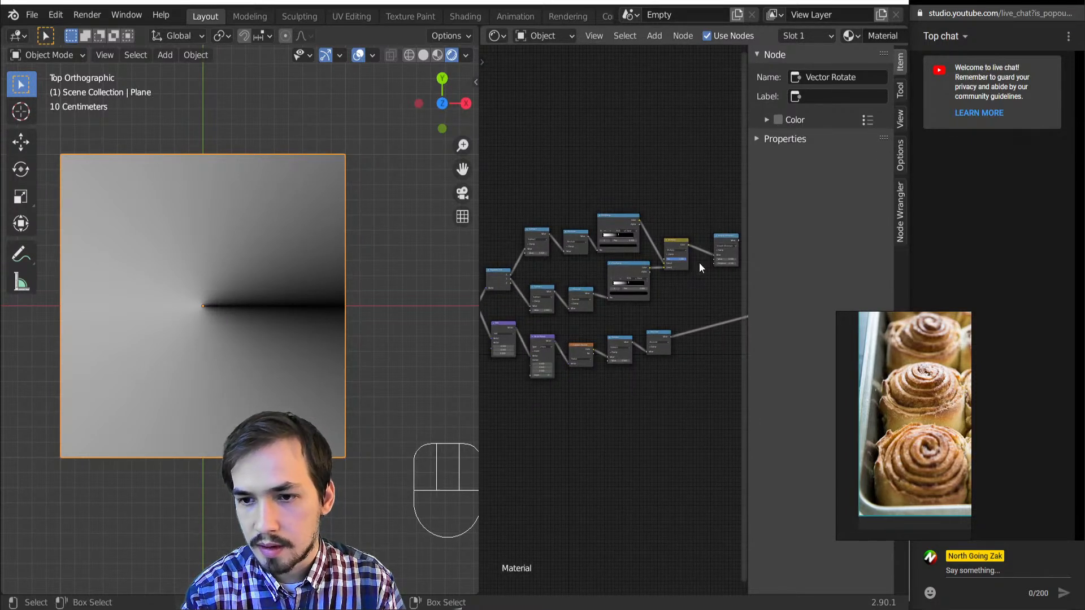
{"action": "scroll", "coordinate": [695, 260], "scroll_direction": "down", "scroll_amount": 1}
{"action": "scroll", "coordinate": [530, 341], "scroll_direction": "down", "scroll_amount": 1}
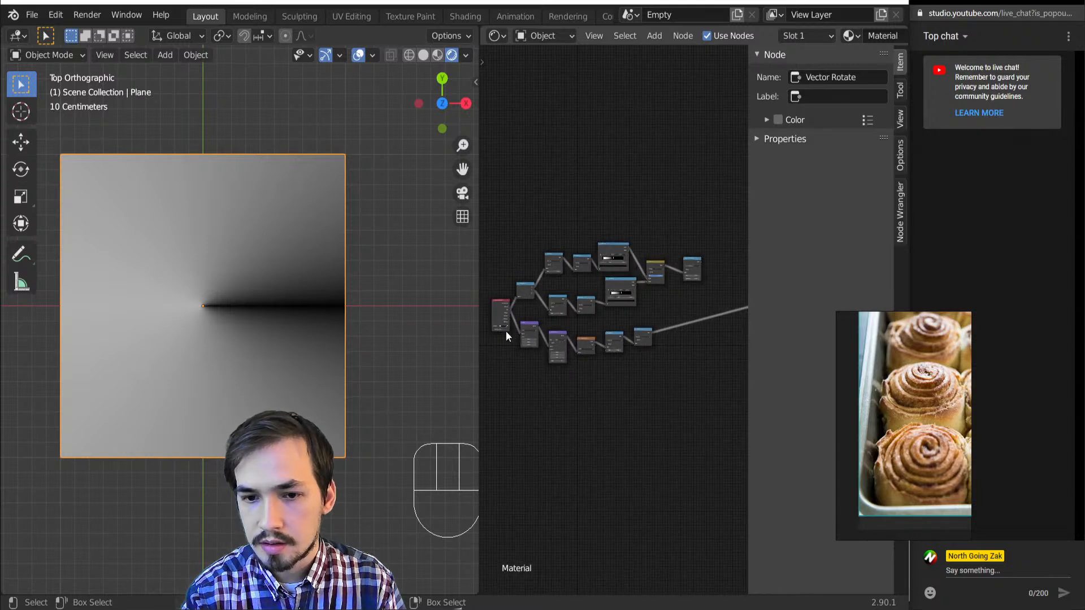
{"action": "left_click_drag", "start_coordinate": [506, 331], "coordinate": [494, 328]}
{"action": "left_click_drag", "start_coordinate": [504, 388], "coordinate": [681, 345]}
{"action": "middle_click_drag", "start_coordinate": [646, 352], "coordinate": [558, 367]}
{"action": "key", "text": "g"}
{"action": "left_click", "coordinate": [523, 357]}
{"action": "key", "text": "g"}
{"action": "middle_click_drag", "start_coordinate": [615, 352], "coordinate": [470, 387]}
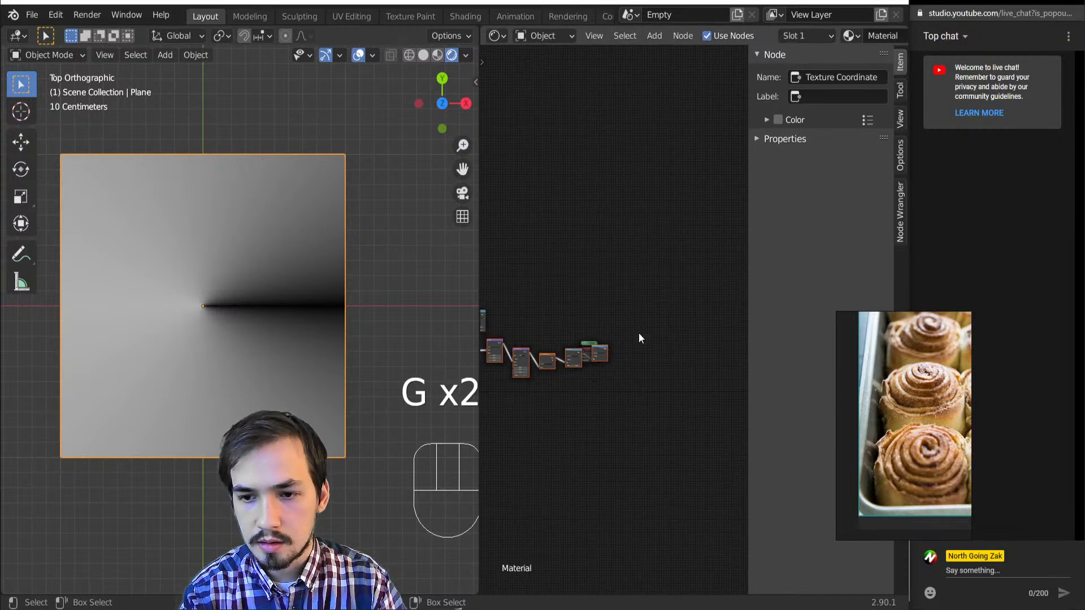
- Move the Material Output node clear of the end of the gradient branch
{"action": "scroll", "coordinate": [466, 362], "scroll_direction": "up", "scroll_amount": 1}
{"action": "scroll", "coordinate": [732, 346], "scroll_direction": "up", "scroll_amount": 5}
{"action": "middle_click_drag", "start_coordinate": [606, 373], "coordinate": [685, 343]}
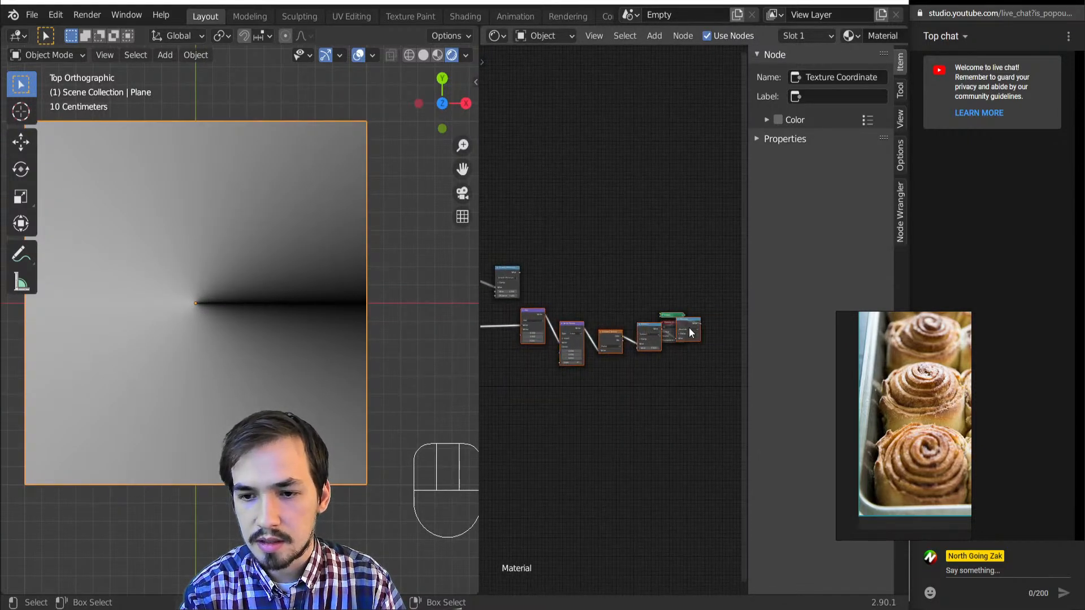
{"action": "left_click", "coordinate": [690, 334]}
{"action": "left_click_drag", "start_coordinate": [671, 342], "coordinate": [738, 340]}
- Connect the Smooth Minimum output to the Vector Rotate angle and preview the gradient branch's Absolute node on the plane
{"action": "middle_click_drag", "start_coordinate": [553, 329], "coordinate": [646, 328]}
{"action": "scroll", "coordinate": [616, 324], "scroll_direction": "up", "scroll_amount": 6}
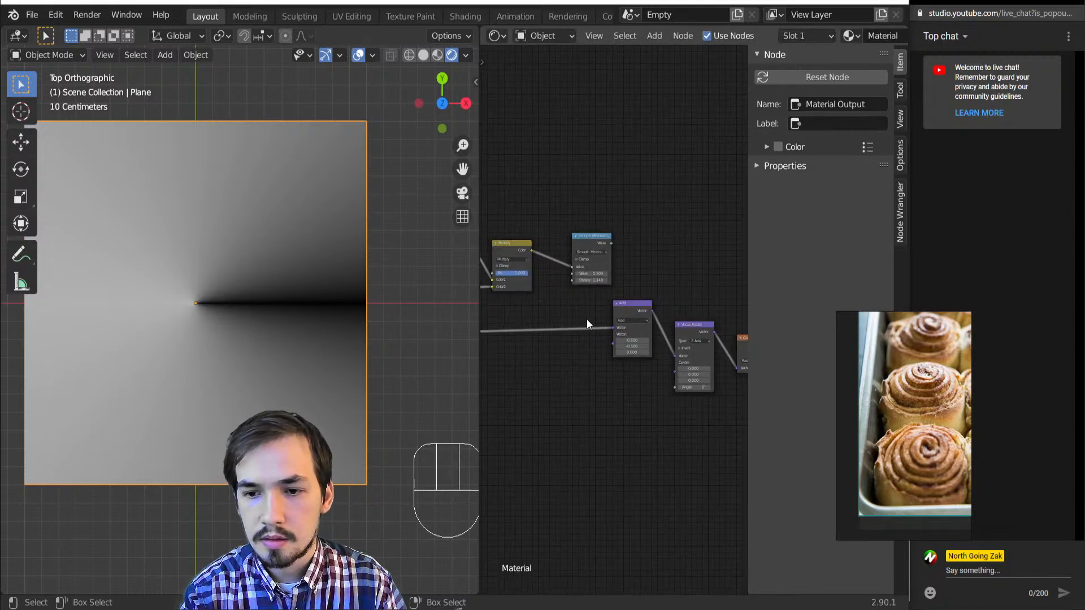
{"action": "left_click", "coordinate": [594, 239], "text": "ctrl+shift"}
{"action": "left_click_drag", "start_coordinate": [612, 243], "coordinate": [675, 388]}
{"action": "scroll", "coordinate": [578, 346], "scroll_direction": "down", "scroll_amount": 4}
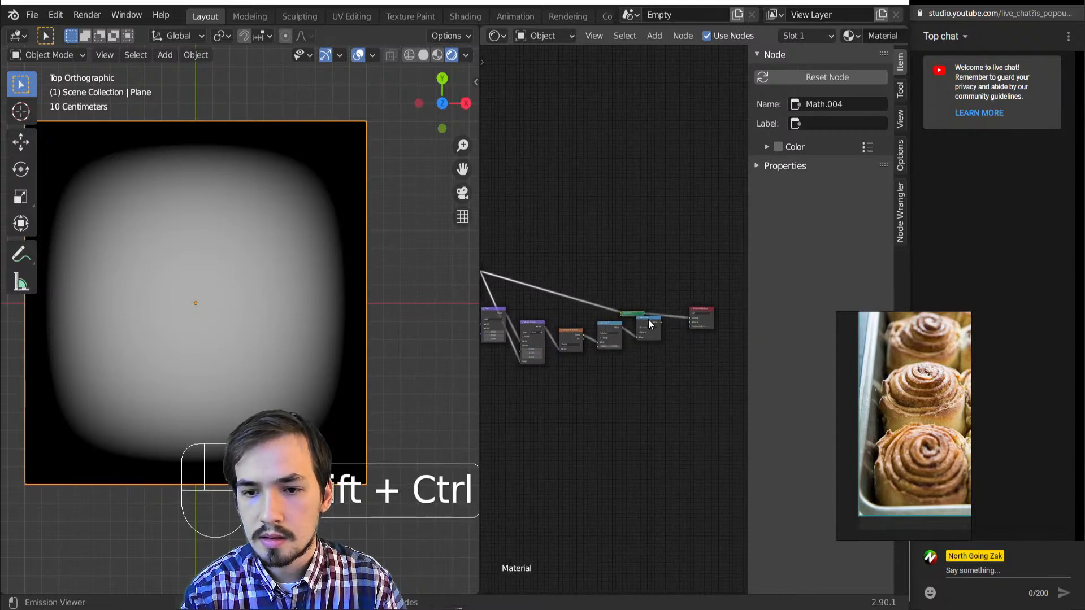
{"action": "left_click", "coordinate": [649, 324], "text": "ctrl+shift"}
{"action": "middle_click_drag", "start_coordinate": [551, 351], "coordinate": [651, 366]}
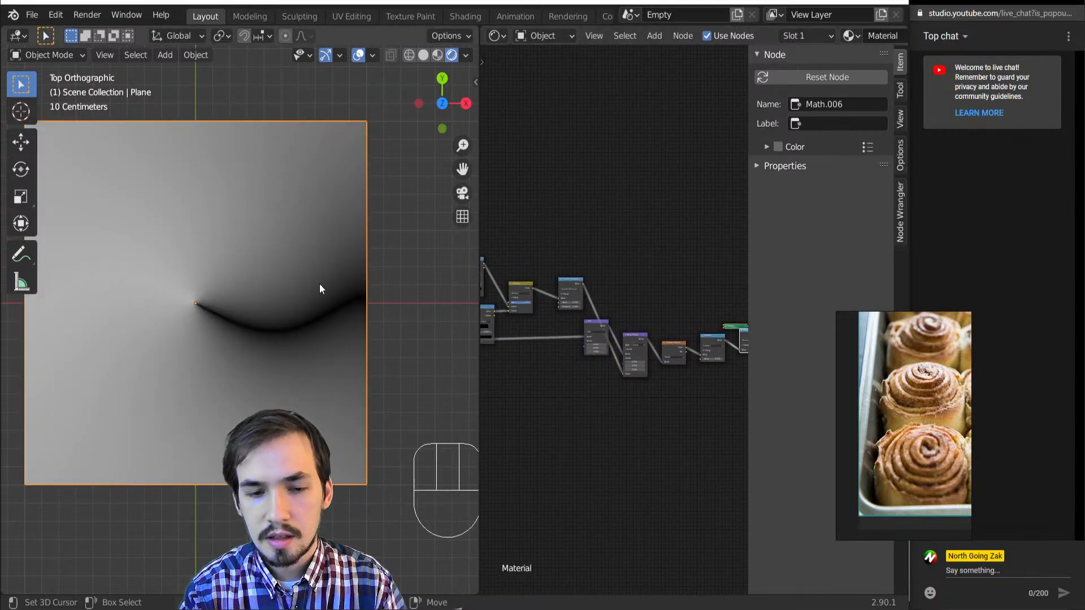
- Move the vector Add node aside and insert a Math node between Smooth Minimum and the Vector Rotate angle
{"action": "scroll", "coordinate": [601, 383], "scroll_direction": "up", "scroll_amount": 4}
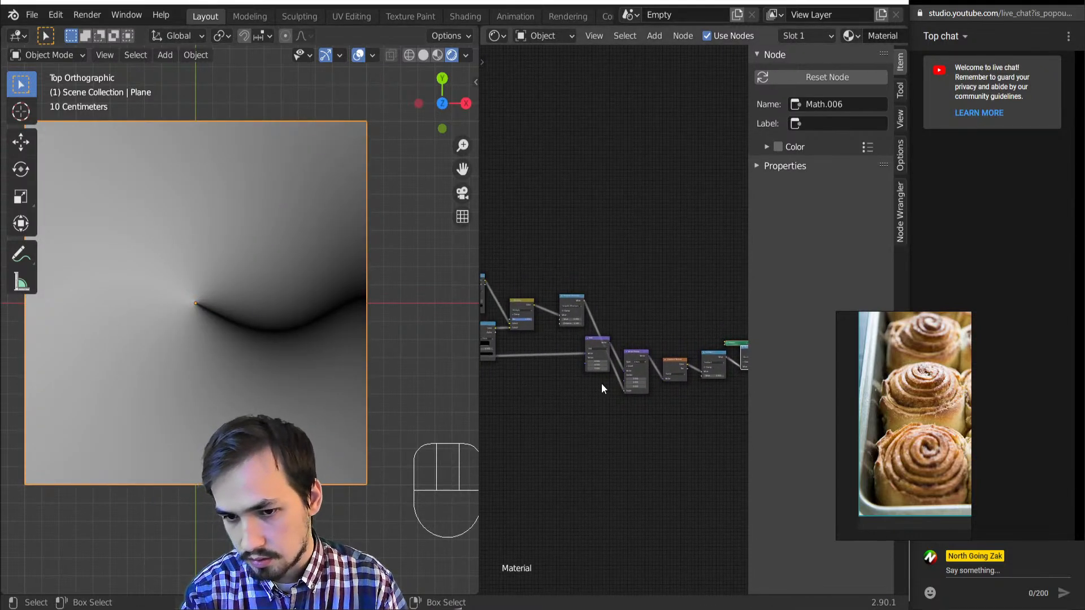
{"action": "left_click_drag", "start_coordinate": [592, 357], "coordinate": [565, 375]}
{"action": "key", "text": "shift+a"}
{"action": "mouse_move", "coordinate": [564, 378]}
{"action": "key", "text": "n"}
{"action": "key", "text": "a"}
{"action": "left_click", "coordinate": [608, 335]}
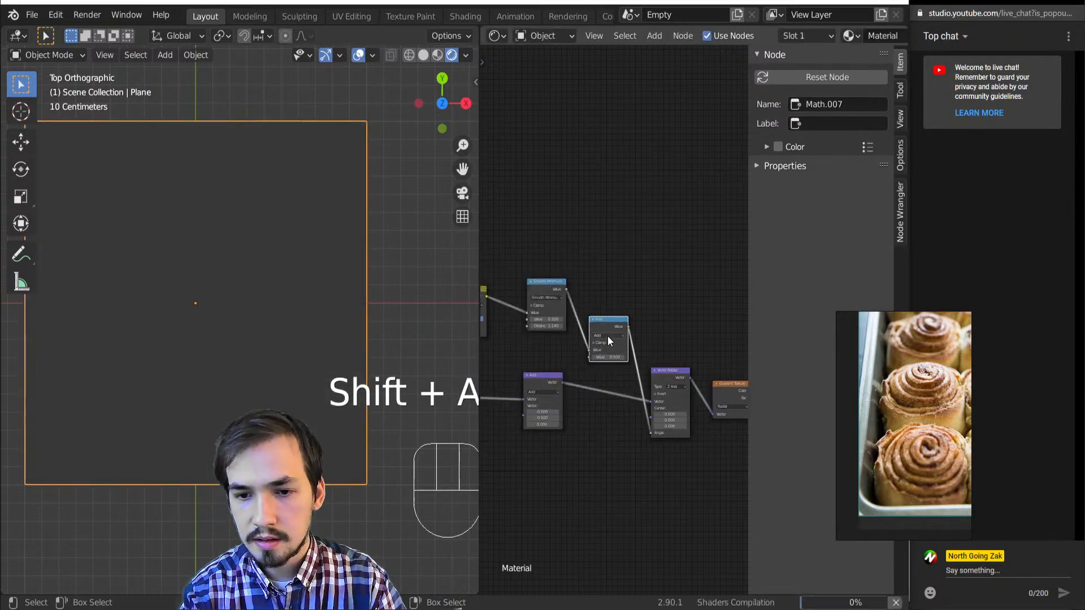
- Set the new Math node to Multiply with a value of 48.6 to twist the gradient into a spiral
{"action": "left_click", "coordinate": [607, 336]}
{"action": "key", "text": "u"}
{"action": "key", "text": "Return"}
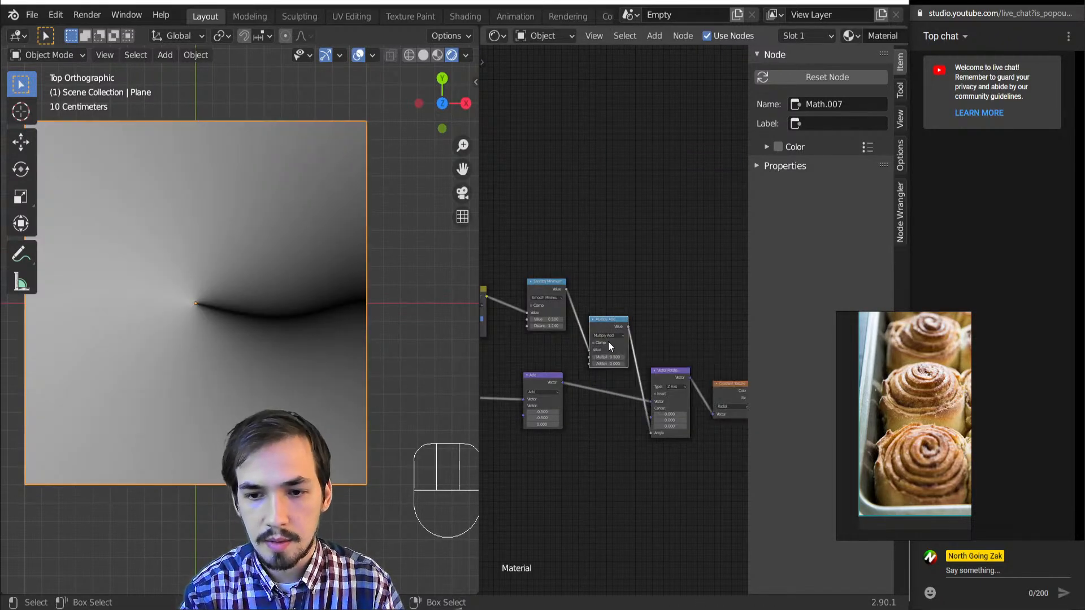
{"action": "left_click", "coordinate": [608, 335]}
{"action": "left_click", "coordinate": [598, 367]}
{"action": "scroll", "coordinate": [597, 367], "scroll_direction": "up", "scroll_amount": 3}
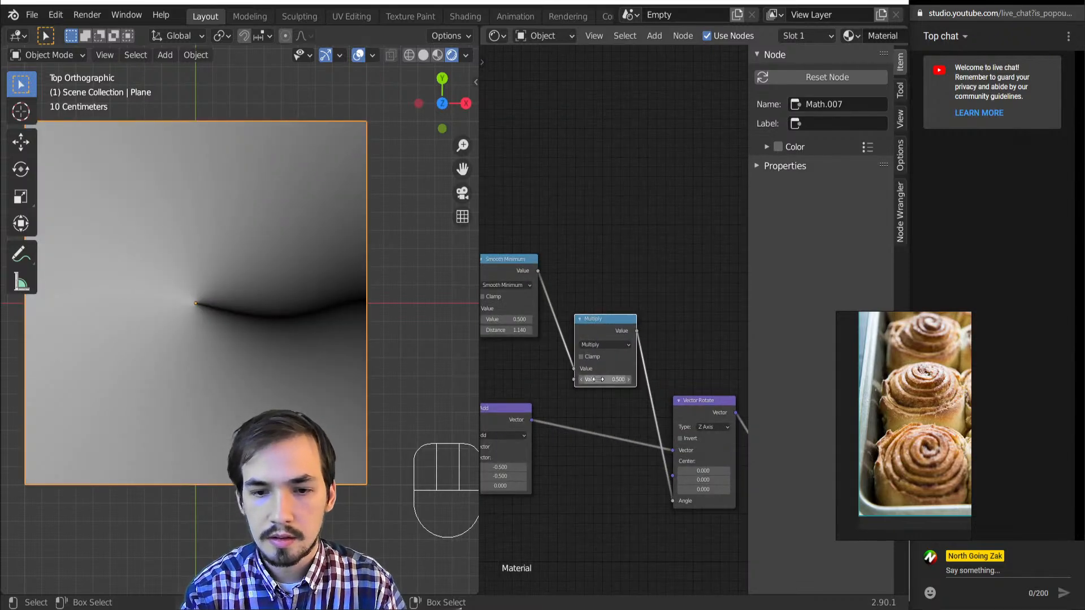
{"action": "left_click_drag", "start_coordinate": [595, 379], "coordinate": [718, 379]}
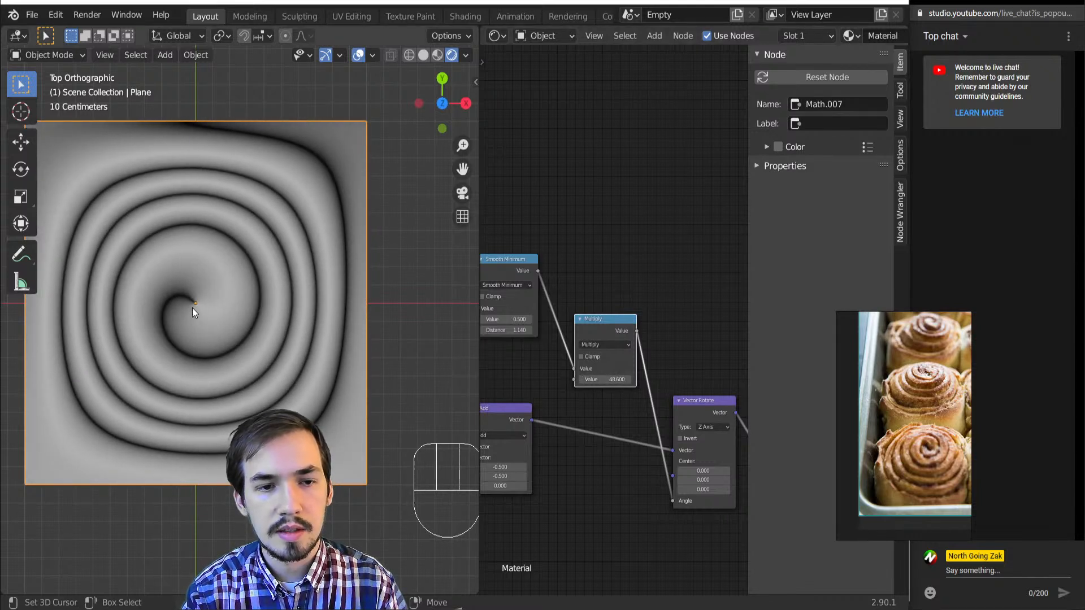
- Insert an RGB Curves node between the Smooth Minimum and Multiply nodes
{"action": "scroll", "coordinate": [649, 340], "scroll_direction": "down", "scroll_amount": 2}
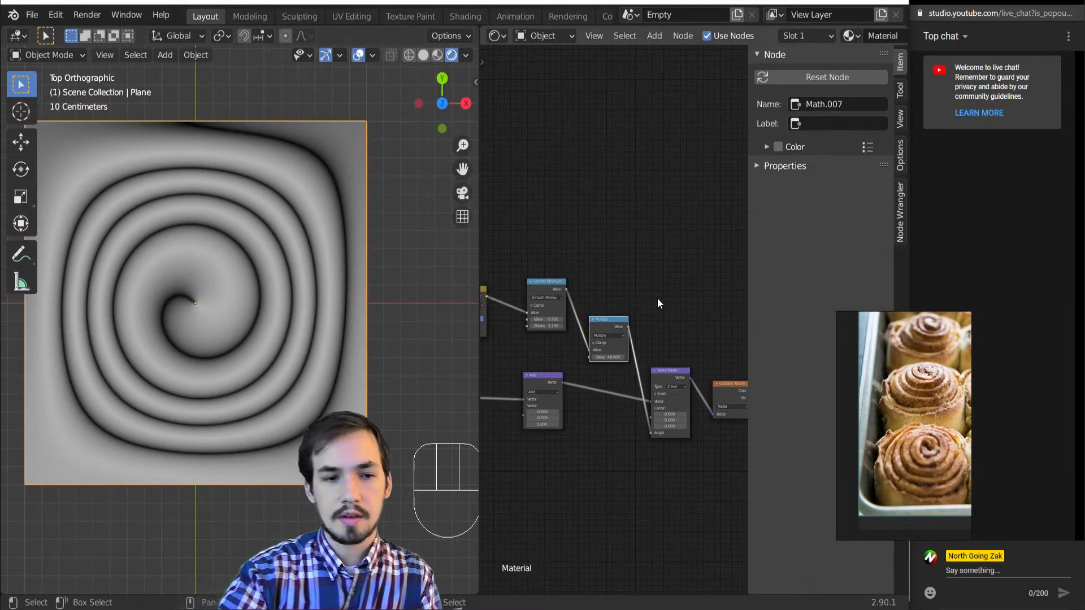
{"action": "scroll", "coordinate": [594, 330], "scroll_direction": "down", "scroll_amount": 3}
{"action": "middle_click_drag", "start_coordinate": [544, 350], "coordinate": [631, 333]}
{"action": "scroll", "coordinate": [631, 337], "scroll_direction": "up", "scroll_amount": 3}
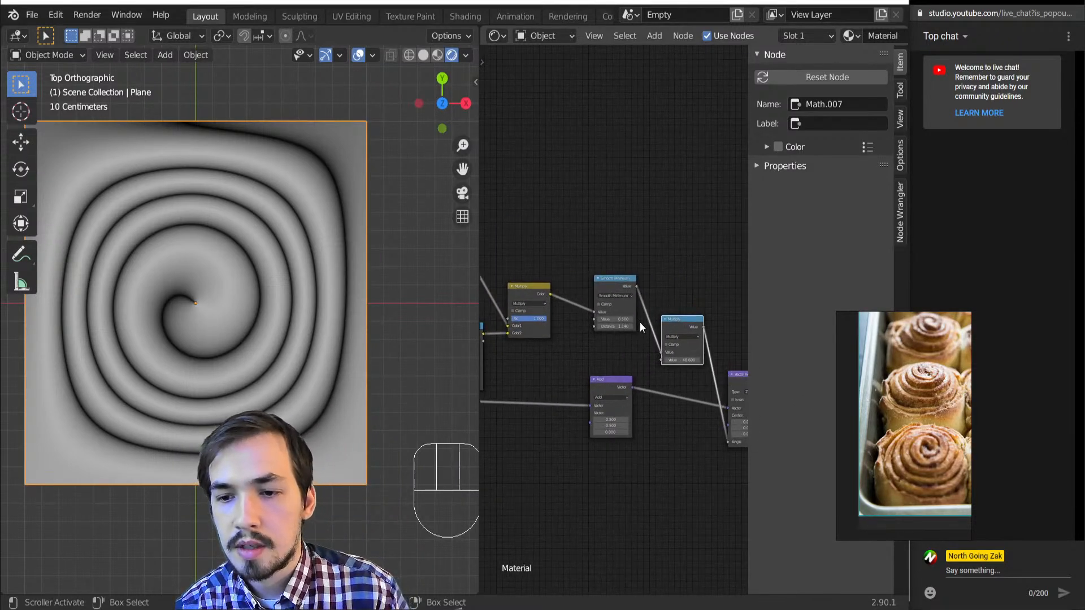
{"action": "left_click_drag", "start_coordinate": [611, 264], "coordinate": [571, 231]}
{"action": "middle_click_drag", "start_coordinate": [663, 383], "coordinate": [654, 366]}
{"action": "key", "text": "shift+a"}
{"action": "mouse_move", "coordinate": [650, 279]}
{"action": "left_click", "coordinate": [713, 371]}
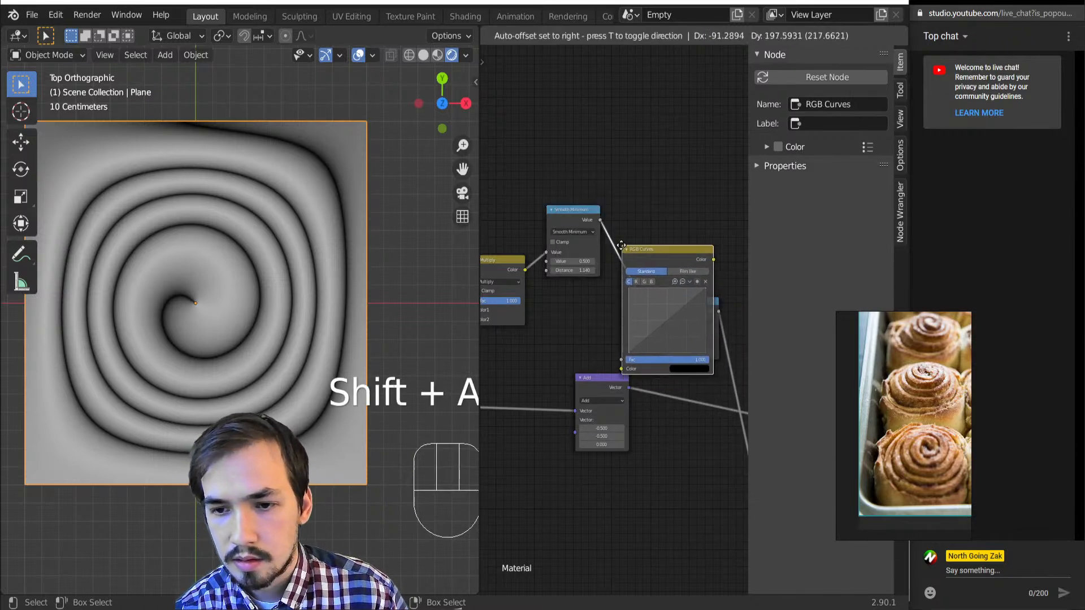
{"action": "left_click", "coordinate": [670, 318]}
- Add a middle point to the RGB curve, bow the curve downward, and set the Multiply value to 150
{"action": "left_click", "coordinate": [679, 320]}
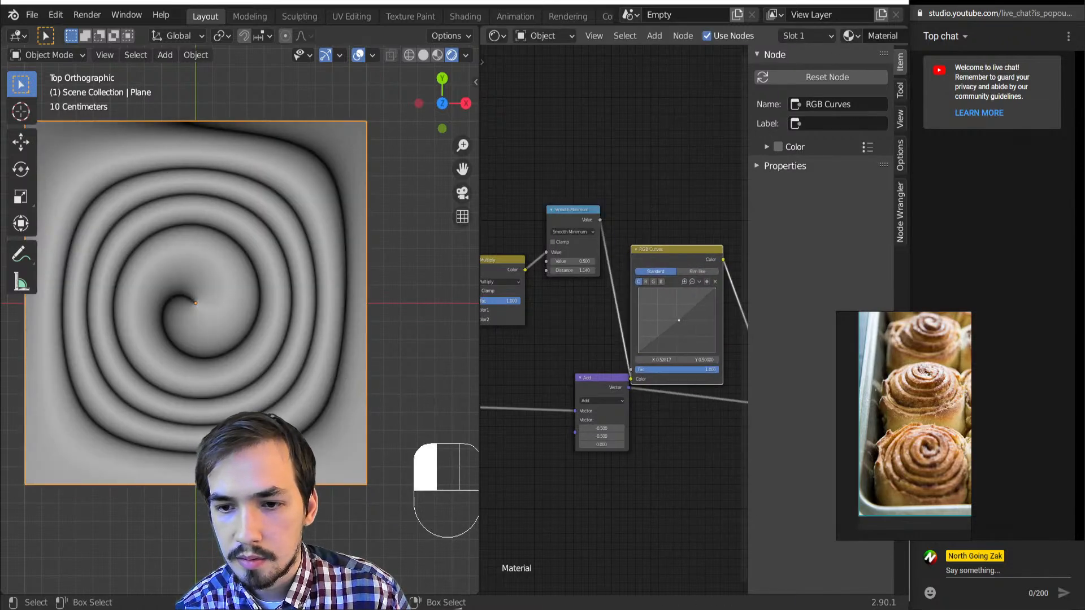
{"action": "left_click_drag", "start_coordinate": [669, 309], "coordinate": [635, 351]}
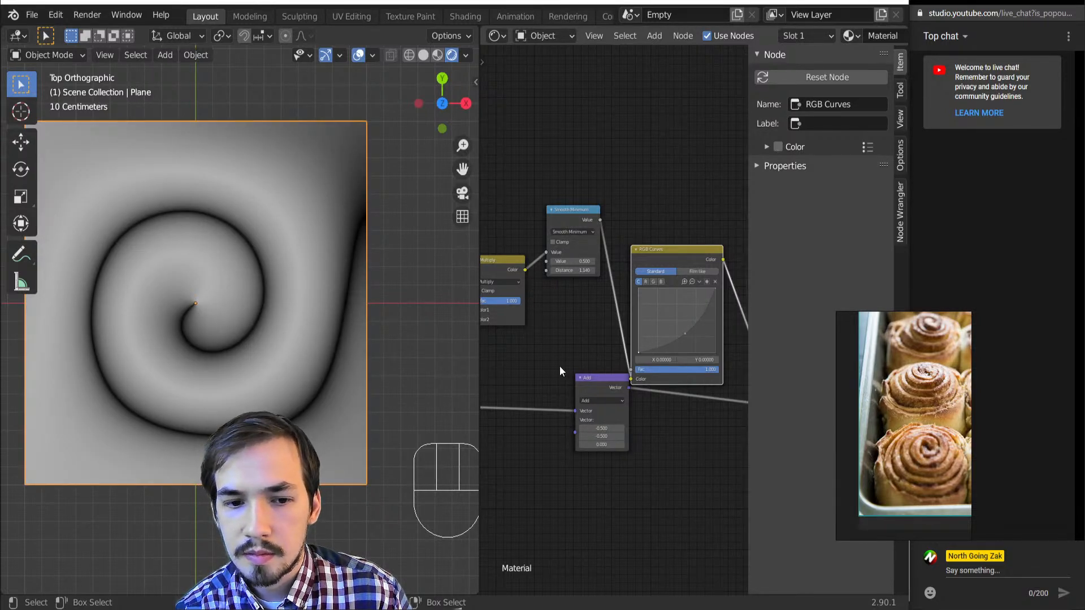
{"action": "middle_click_drag", "start_coordinate": [559, 366], "coordinate": [473, 360]}
{"action": "left_click_drag", "start_coordinate": [697, 345], "coordinate": [781, 346]}
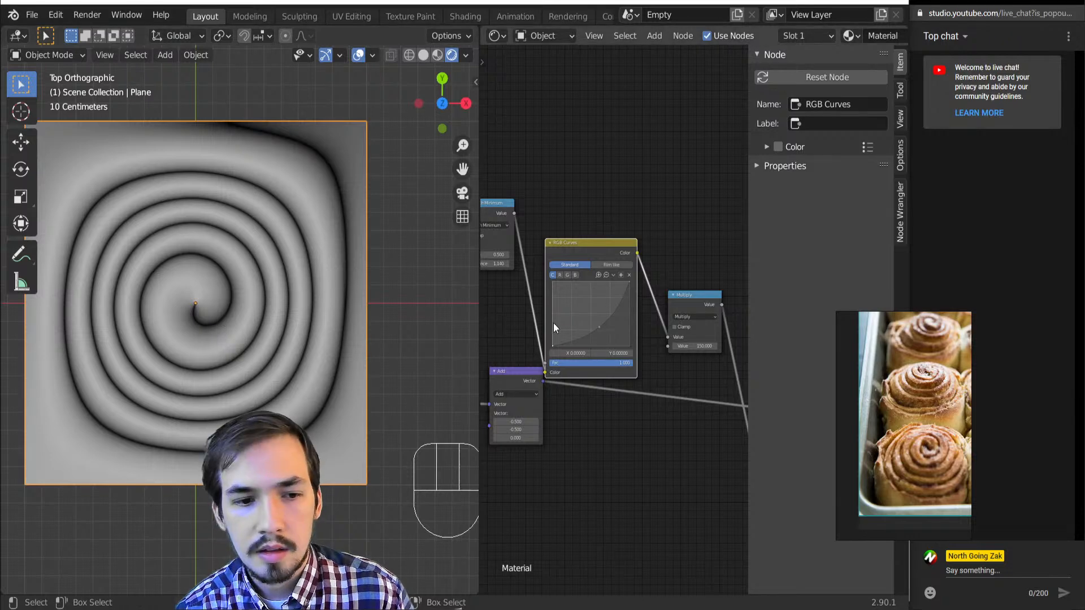
- Inspect the spiral in perspective and preview the Multiply and Smooth Minimum outputs on the plane
{"action": "scroll", "coordinate": [263, 365], "scroll_direction": "down", "scroll_amount": 7}
{"action": "scroll", "coordinate": [256, 360], "scroll_direction": "up", "scroll_amount": 6}
{"action": "middle_click_drag", "start_coordinate": [275, 405], "coordinate": [226, 311]}
{"action": "scroll", "coordinate": [667, 350], "scroll_direction": "down", "scroll_amount": 5}
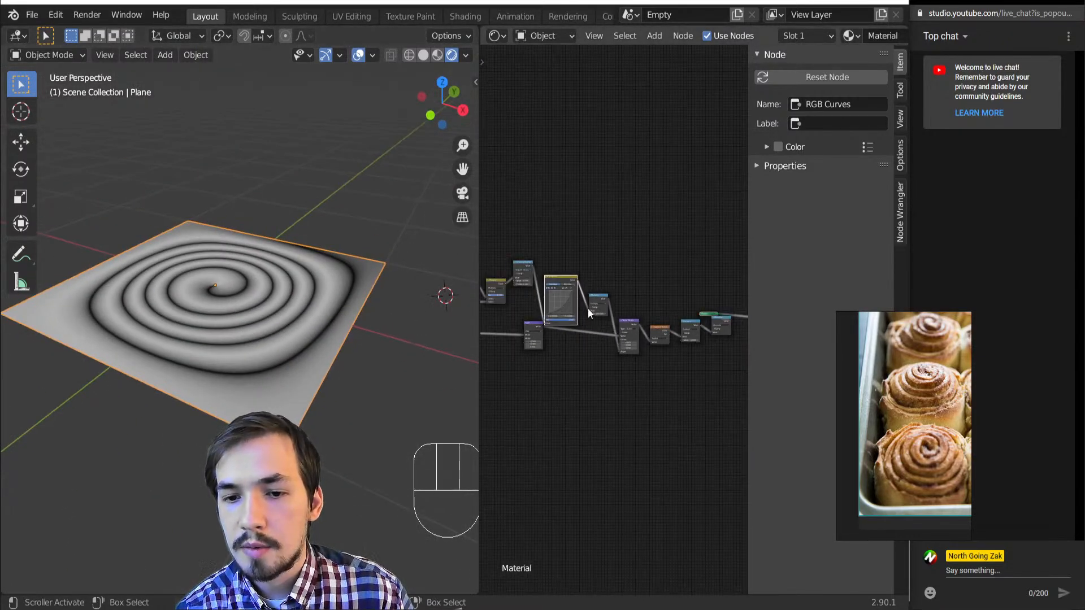
{"action": "left_click", "coordinate": [604, 304], "text": "ctrl+shift"}
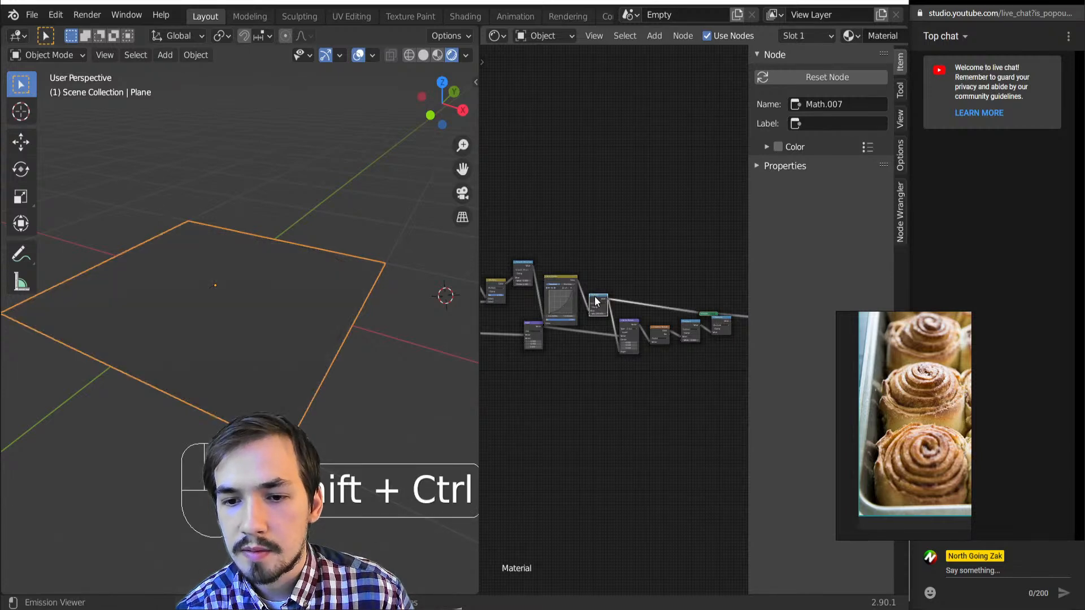
{"action": "scroll", "coordinate": [638, 294], "scroll_direction": "up", "scroll_amount": 3}
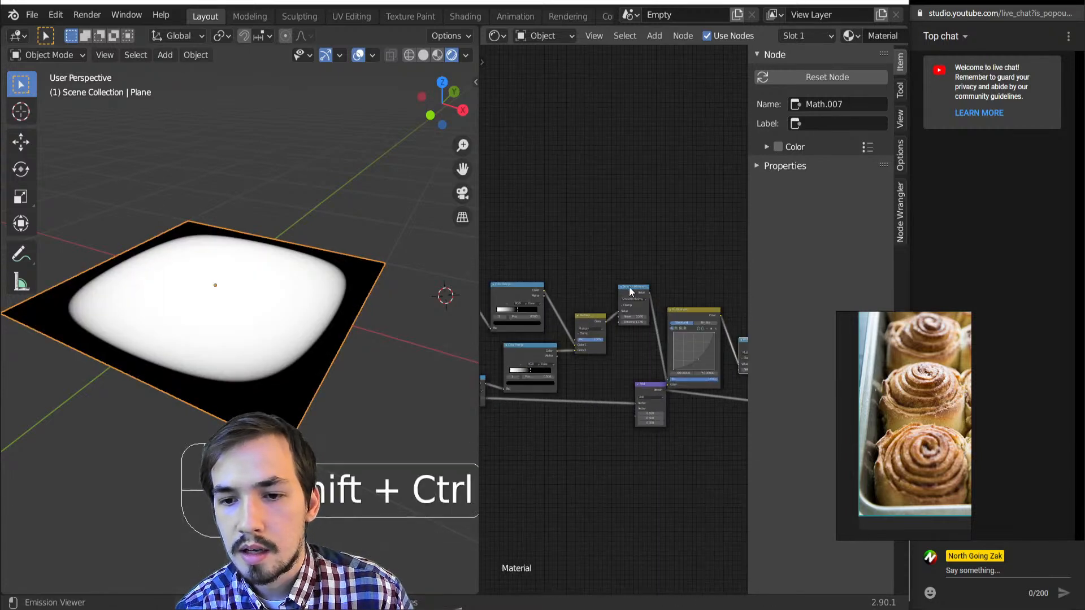
{"action": "left_click", "coordinate": [632, 290], "text": "ctrl+shift"}
- Select the RGB Curves and Multiply nodes together and reposition them in the node tree
{"action": "middle_click_drag", "start_coordinate": [667, 300], "coordinate": [604, 315]}
{"action": "scroll", "coordinate": [623, 321], "scroll_direction": "down", "scroll_amount": 3}
{"action": "left_click_drag", "start_coordinate": [624, 297], "coordinate": [695, 370]}
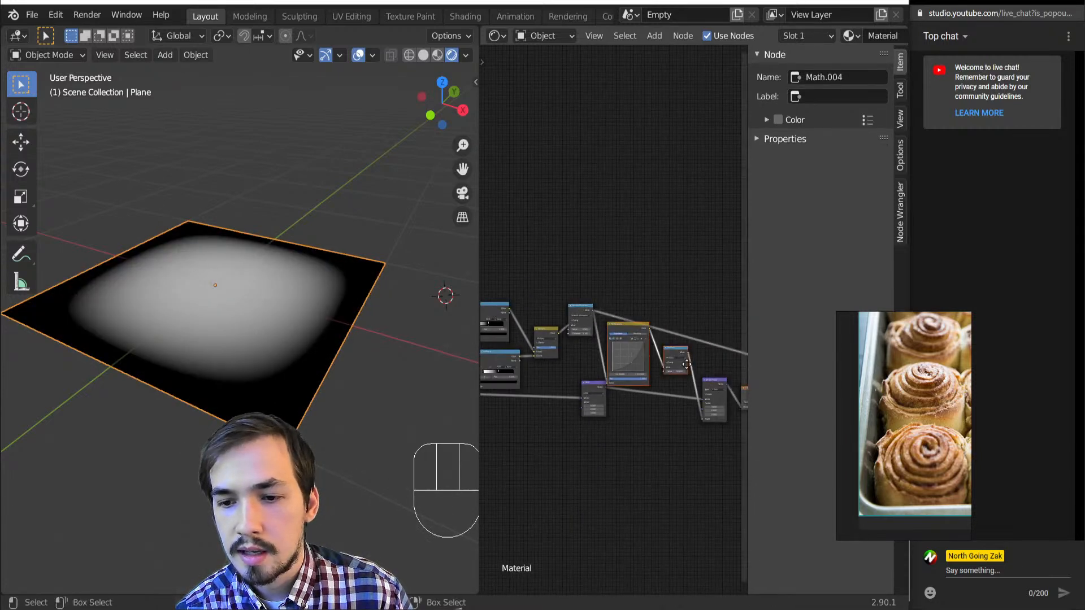
{"action": "middle_click_drag", "start_coordinate": [695, 370], "coordinate": [655, 355]}
{"action": "key", "text": "g"}
{"action": "left_click", "coordinate": [659, 364]}
{"action": "scroll", "coordinate": [596, 271], "scroll_direction": "down", "scroll_amount": 4}
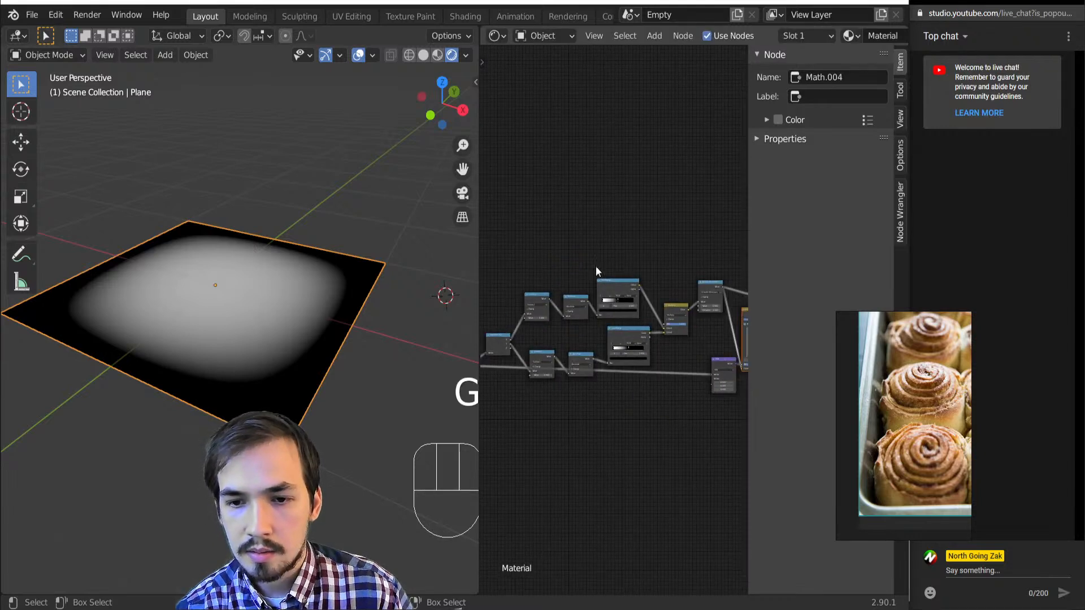
- Add a Frame node and move most of the mask nodes, from the XYZ separation through Smooth Minimum, into it
{"action": "key", "text": "shift+a"}
{"action": "key", "text": "l"}
{"action": "key", "text": "f"}
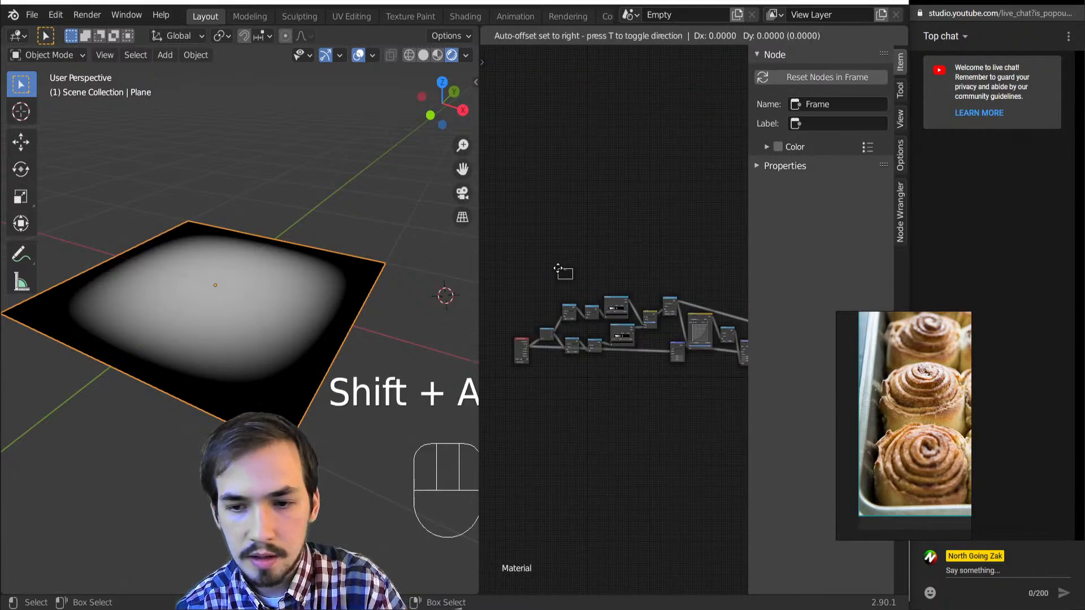
{"action": "left_click", "coordinate": [534, 283]}
{"action": "scroll", "coordinate": [517, 292], "scroll_direction": "up", "scroll_amount": 3}
{"action": "left_click_drag", "start_coordinate": [505, 292], "coordinate": [705, 339]}
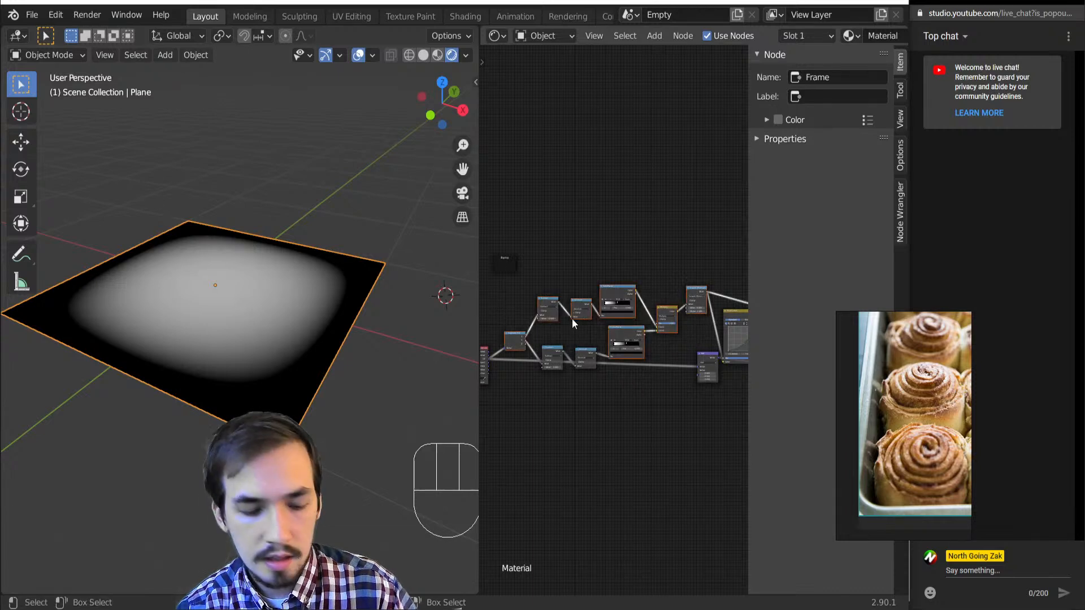
{"action": "key", "text": "f"}
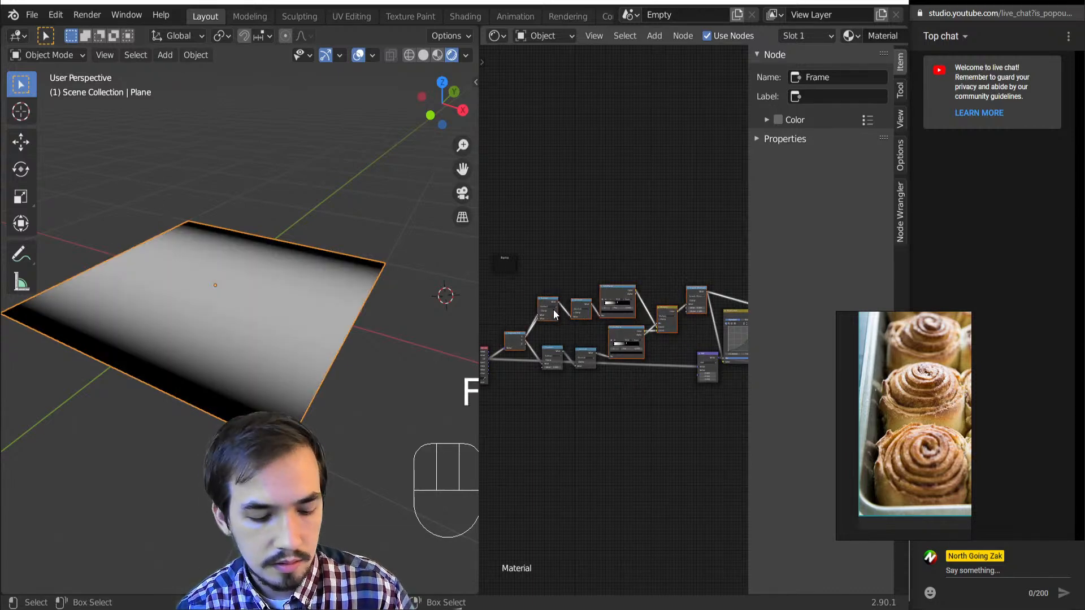
{"action": "key", "text": "ctrl+z"}
{"action": "key", "text": "g"}
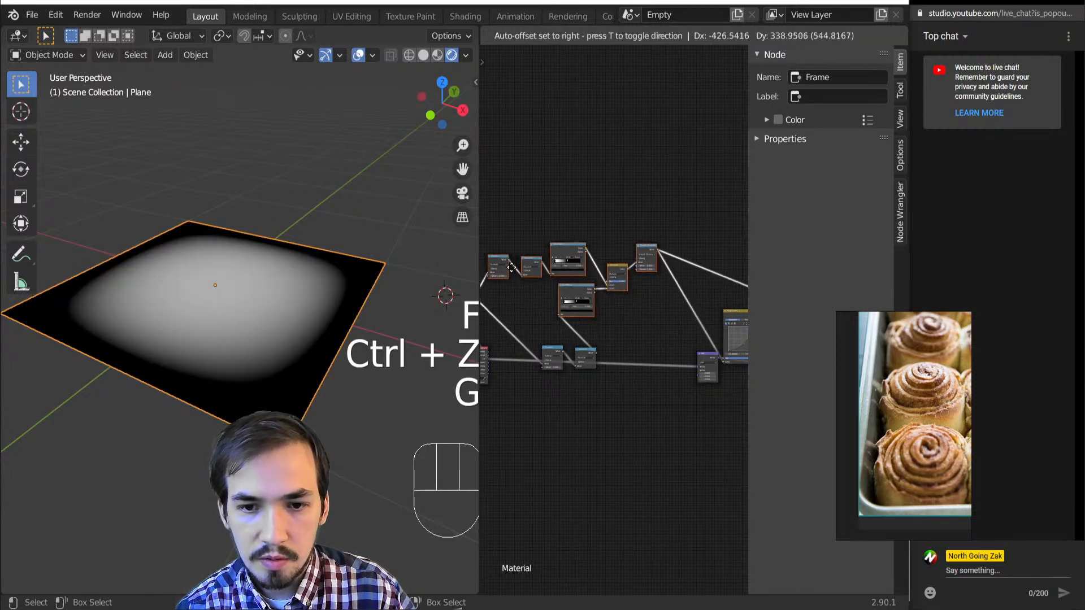
{"action": "left_click", "coordinate": [511, 271]}
- Adjust the position of the frame around the mask nodes and label it "Main Height"
{"action": "mouse_move", "coordinate": [523, 293]}
{"action": "left_mouse_down"}
{"action": "mouse_move", "coordinate": [574, 303]}
{"action": "mouse_move", "coordinate": [544, 299]}
{"action": "left_mouse_up"}
{"action": "left_click", "coordinate": [843, 123]}
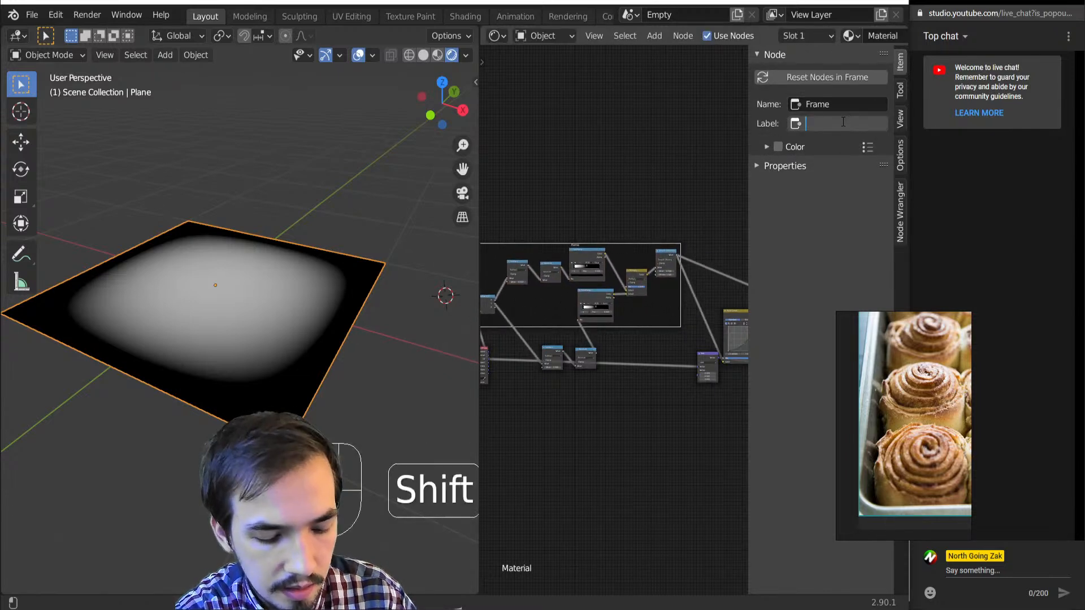
{"action": "type", "text": "Over"}
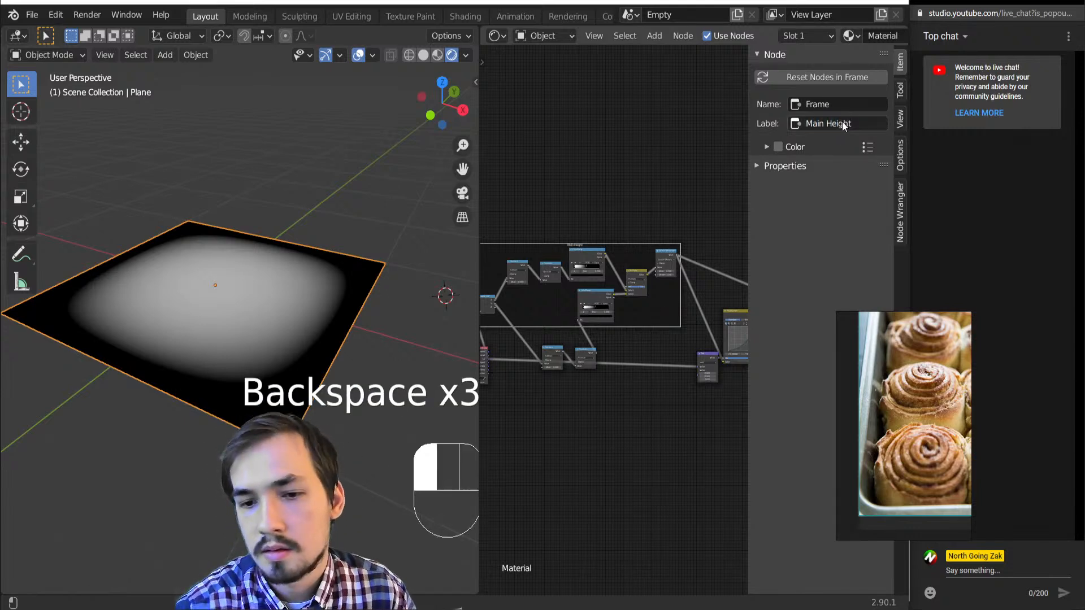
- Move the two remaining Math nodes that feed the lower ColorRamp into the Main Height frame
{"action": "scroll", "coordinate": [605, 403], "scroll_direction": "down", "scroll_amount": 5}
{"action": "middle_click_drag", "start_coordinate": [598, 406], "coordinate": [653, 398]}
{"action": "scroll", "coordinate": [616, 359], "scroll_direction": "up", "scroll_amount": 10}
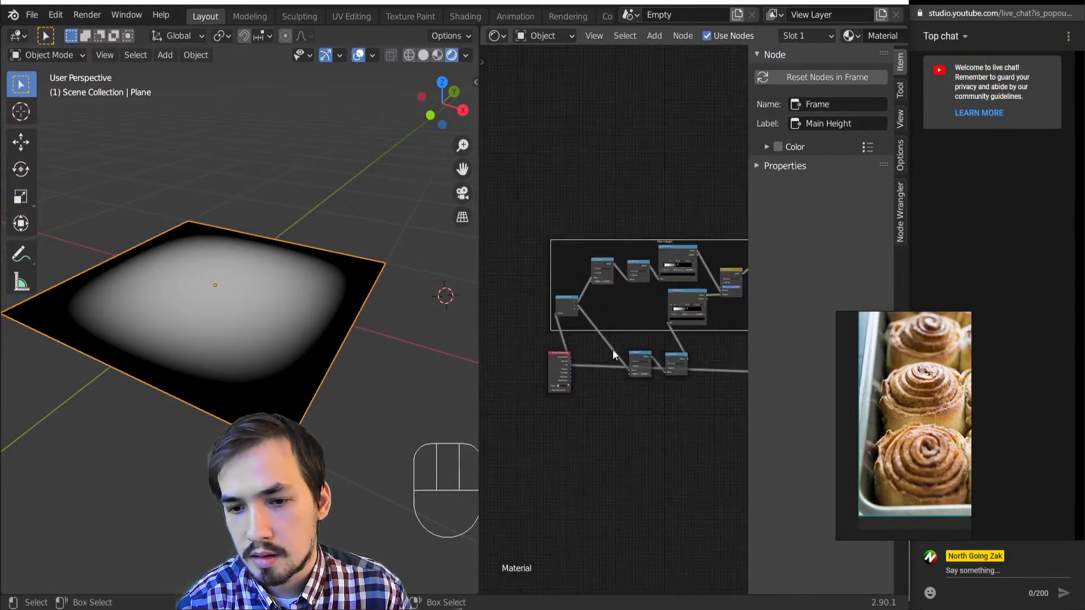
{"action": "left_click_drag", "start_coordinate": [612, 361], "coordinate": [716, 379]}
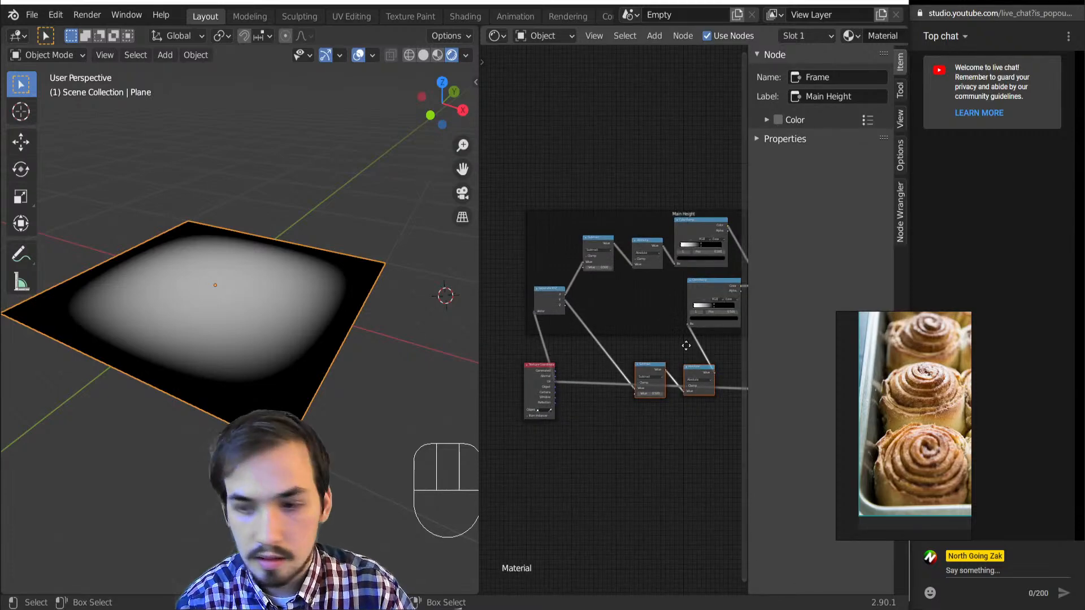
{"action": "key", "text": "g"}
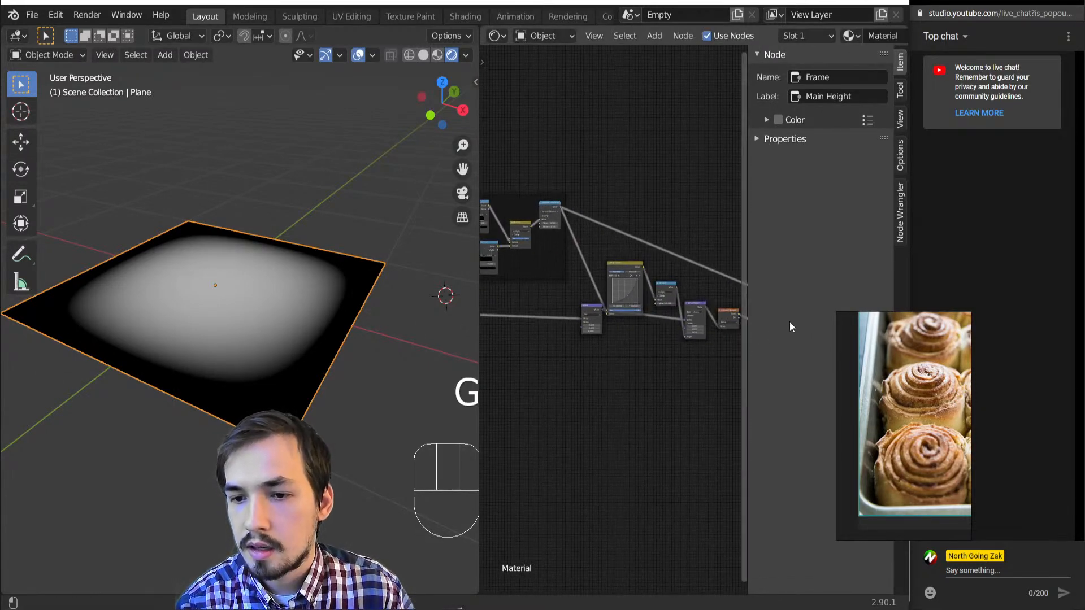
- Add a second Frame node beside the twist nodes and label it "Spiral"
{"action": "left_click", "coordinate": [582, 411]}
{"action": "key", "text": "shift+a"}
{"action": "mouse_move", "coordinate": [580, 406]}
{"action": "left_click", "coordinate": [647, 405]}
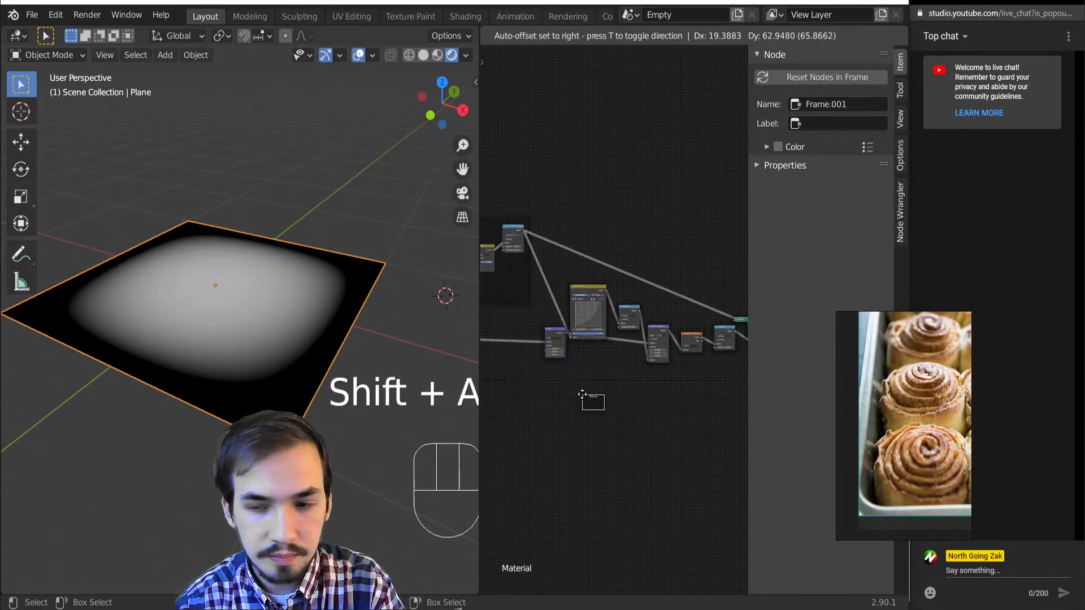
{"action": "left_click", "coordinate": [517, 318]}
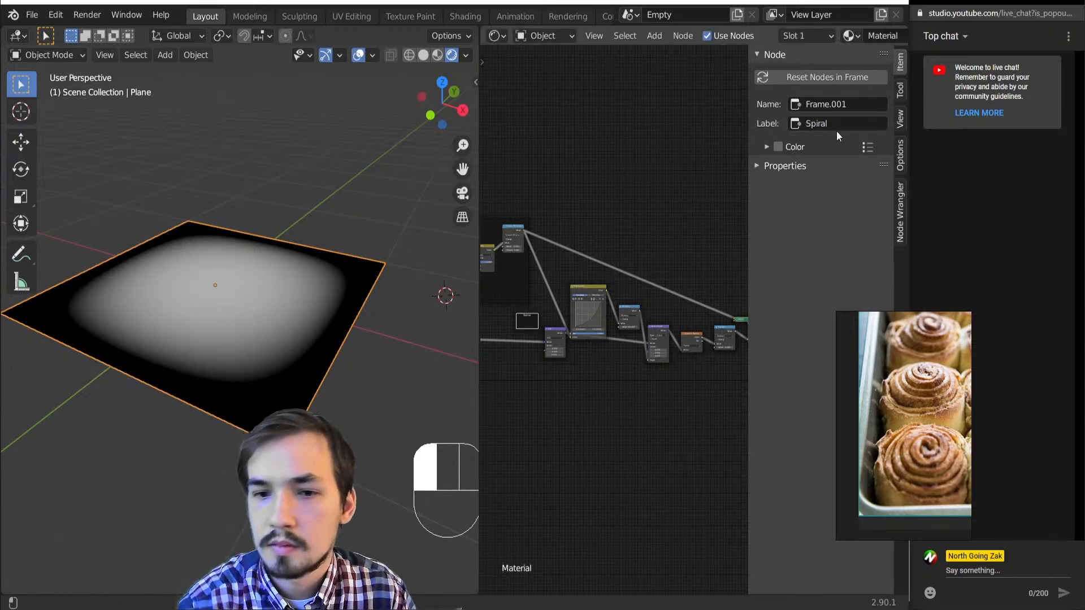
- Move the spiral nodes, including RGB Curves, Multiply and the final Absolute node, into the Spiral frame
{"action": "middle_click_drag", "start_coordinate": [607, 395], "coordinate": [554, 370]}
{"action": "scroll", "coordinate": [574, 375], "scroll_direction": "down", "scroll_amount": 1}
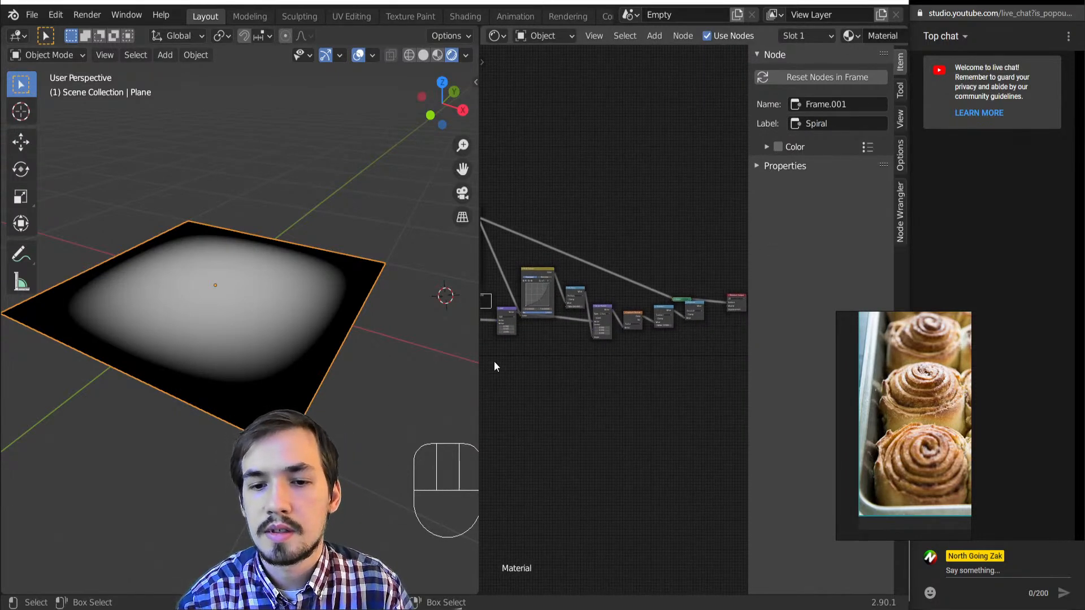
{"action": "left_click_drag", "start_coordinate": [502, 357], "coordinate": [708, 306]}
{"action": "middle_click_drag", "start_coordinate": [506, 309], "coordinate": [566, 325]}
{"action": "key", "text": "g"}
{"action": "left_click", "coordinate": [542, 319]}
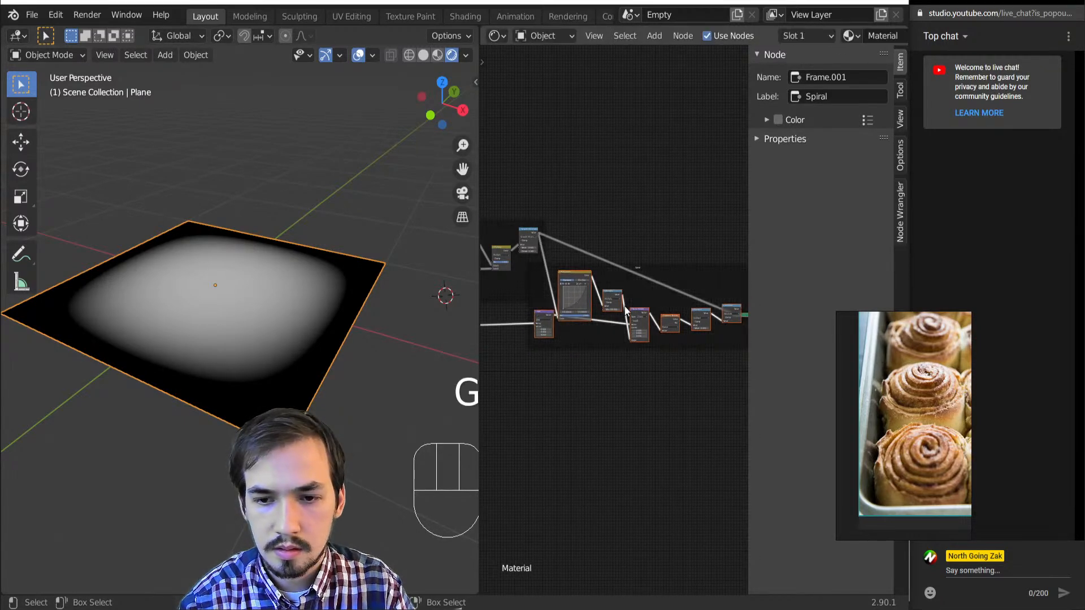
- Place the Spiral frame beneath the Main Height frame and preview the Absolute and Smooth Minimum outputs on the plane
{"action": "left_click_drag", "start_coordinate": [639, 294], "coordinate": [515, 348]}
{"action": "middle_click_drag", "start_coordinate": [575, 324], "coordinate": [723, 335]}
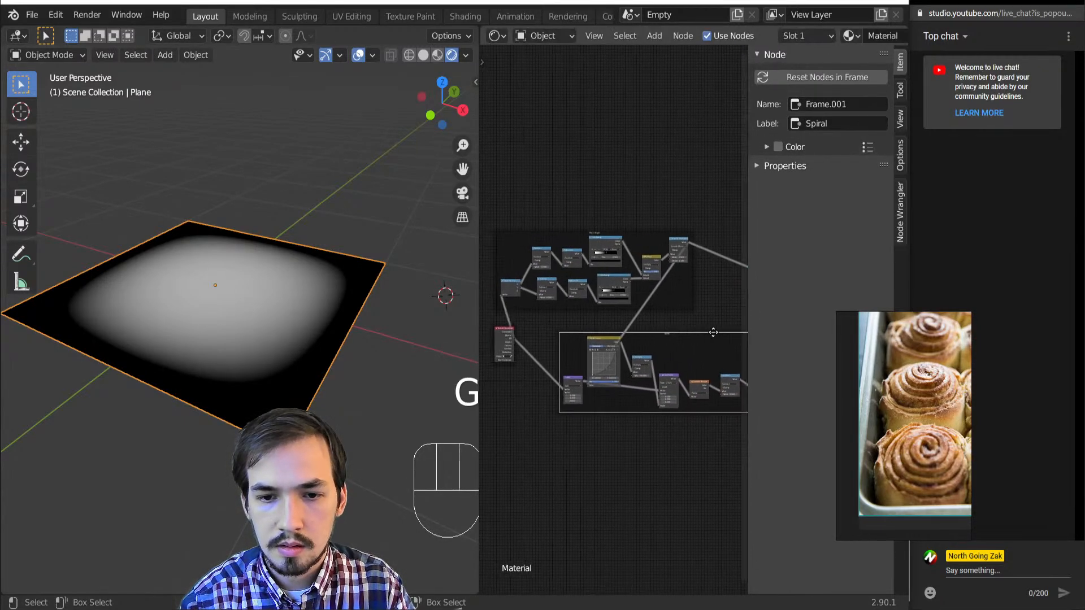
{"action": "scroll", "coordinate": [714, 331], "scroll_direction": "down", "scroll_amount": 4}
{"action": "left_click_drag", "start_coordinate": [684, 333], "coordinate": [715, 297]}
{"action": "middle_click_drag", "start_coordinate": [716, 298], "coordinate": [622, 296]}
{"action": "scroll", "coordinate": [616, 298], "scroll_direction": "up", "scroll_amount": 2}
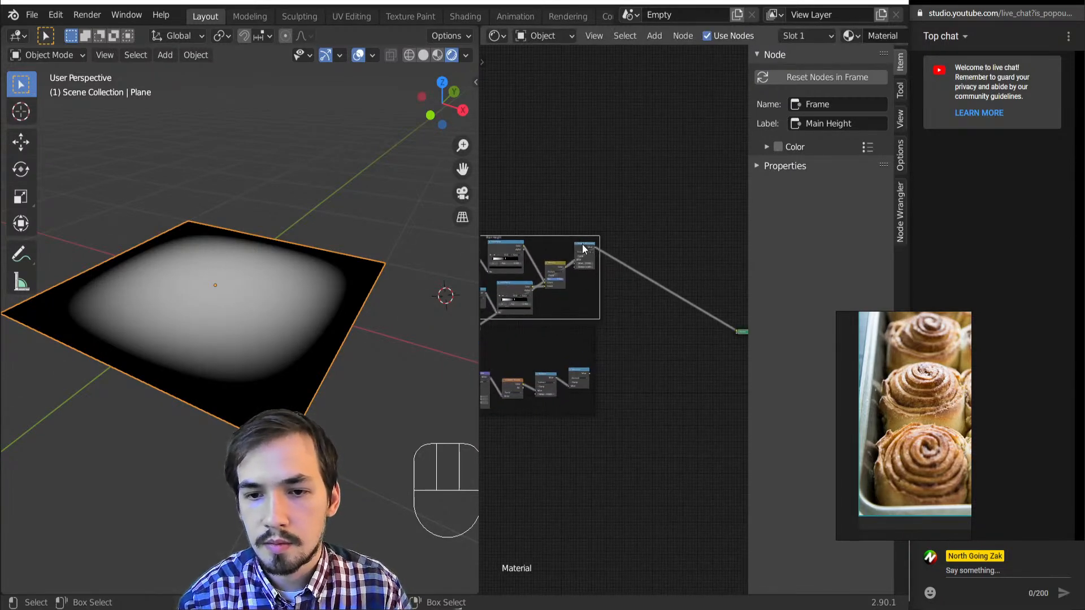
{"action": "left_click", "coordinate": [582, 373], "text": "ctrl+shift"}
{"action": "left_click", "coordinate": [585, 249], "text": "ctrl+shift"}
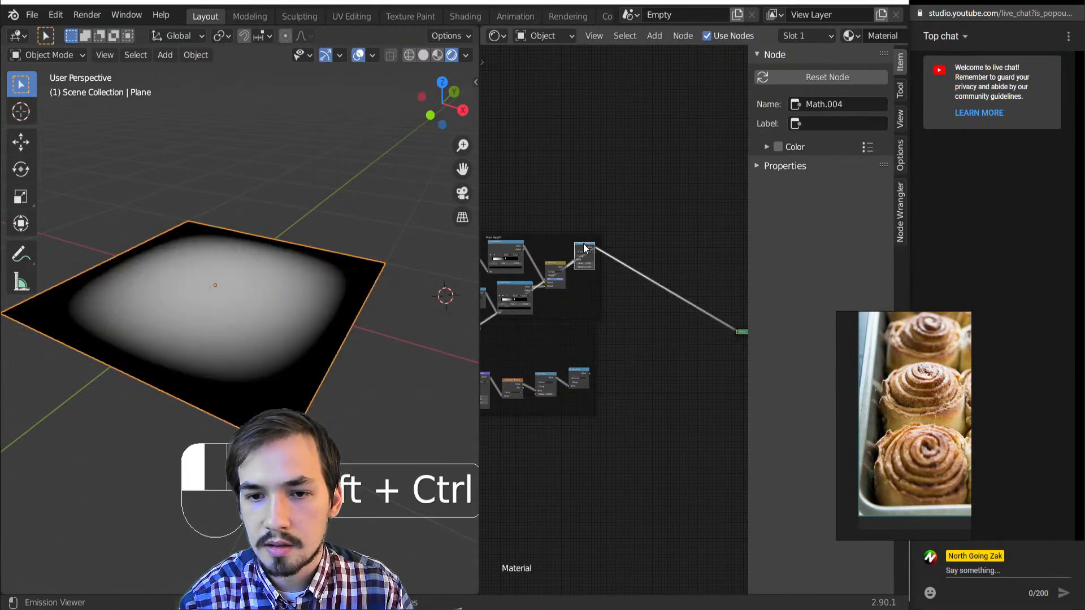
- Add a MixRGB node between the two frames and the Viewer node
{"action": "key", "text": "shift+a"}
{"action": "mouse_move", "coordinate": [674, 305]}
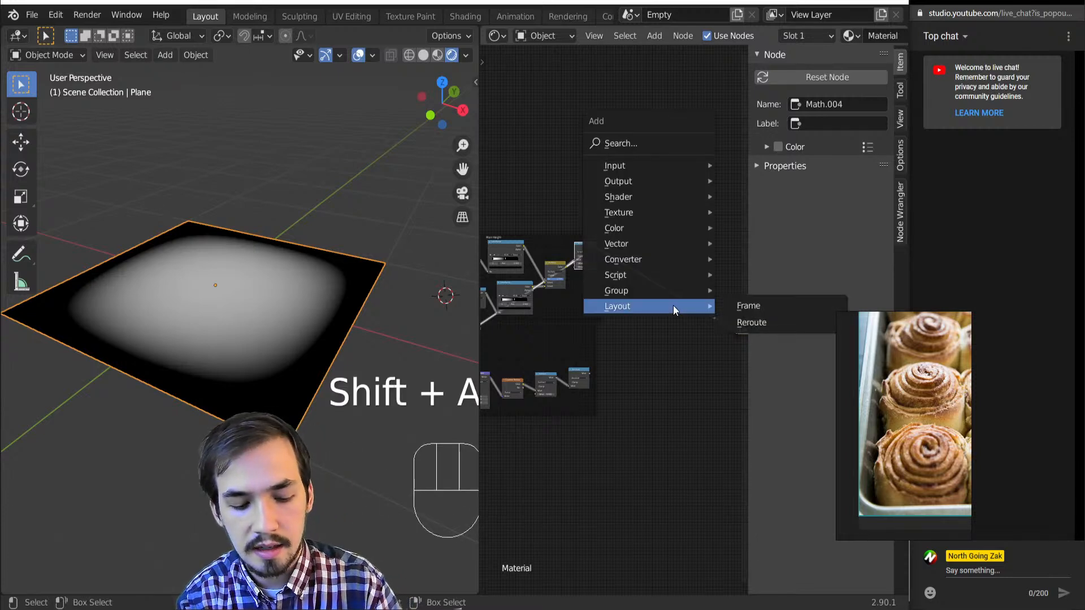
{"action": "mouse_move", "coordinate": [650, 228]}
{"action": "left_click", "coordinate": [751, 312]}
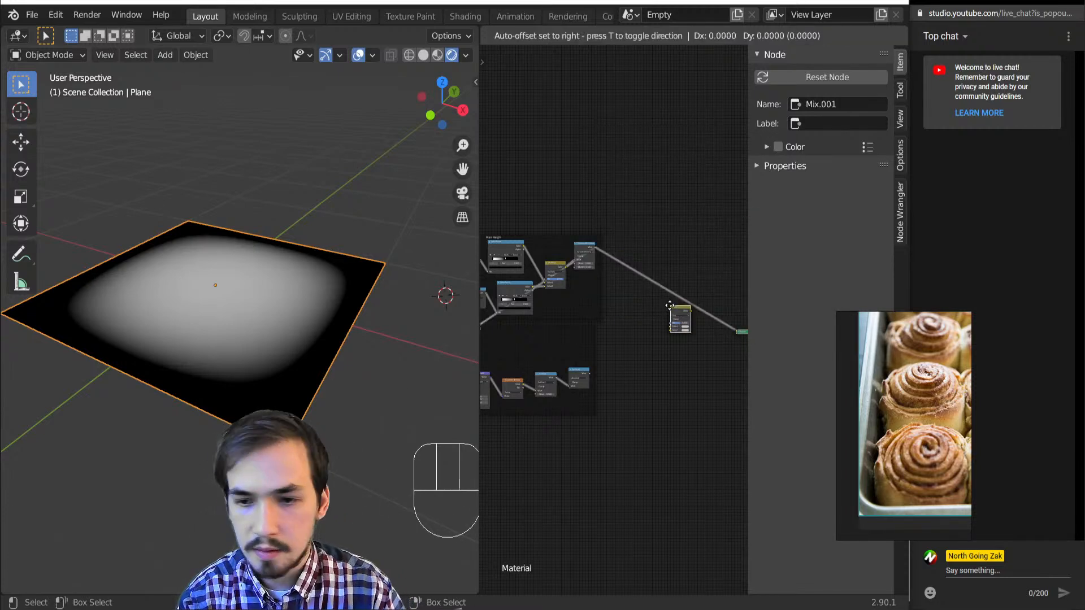
{"action": "left_click", "coordinate": [652, 290]}
- Set the new MixRGB node's blending mode to Add
{"action": "middle_click_drag", "start_coordinate": [662, 294], "coordinate": [608, 346]}
{"action": "scroll", "coordinate": [582, 338], "scroll_direction": "up", "scroll_amount": 12}
{"action": "left_click_drag", "start_coordinate": [609, 344], "coordinate": [600, 359]}
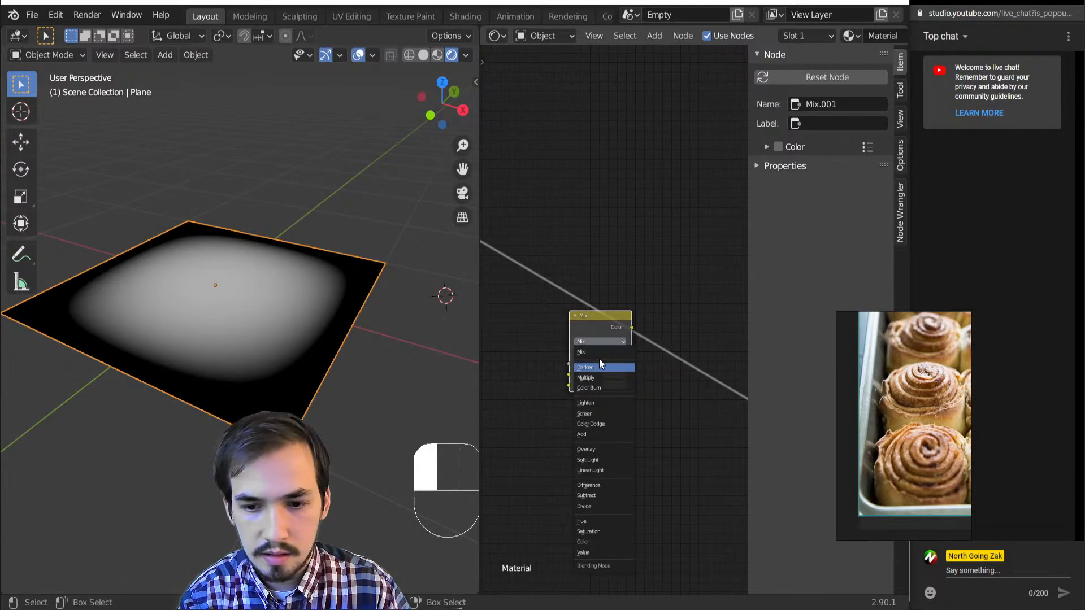
{"action": "left_click_drag", "start_coordinate": [585, 441], "coordinate": [595, 403]}
{"action": "left_click", "coordinate": [591, 434]}
{"action": "scroll", "coordinate": [582, 353], "scroll_direction": "down", "scroll_amount": 3}
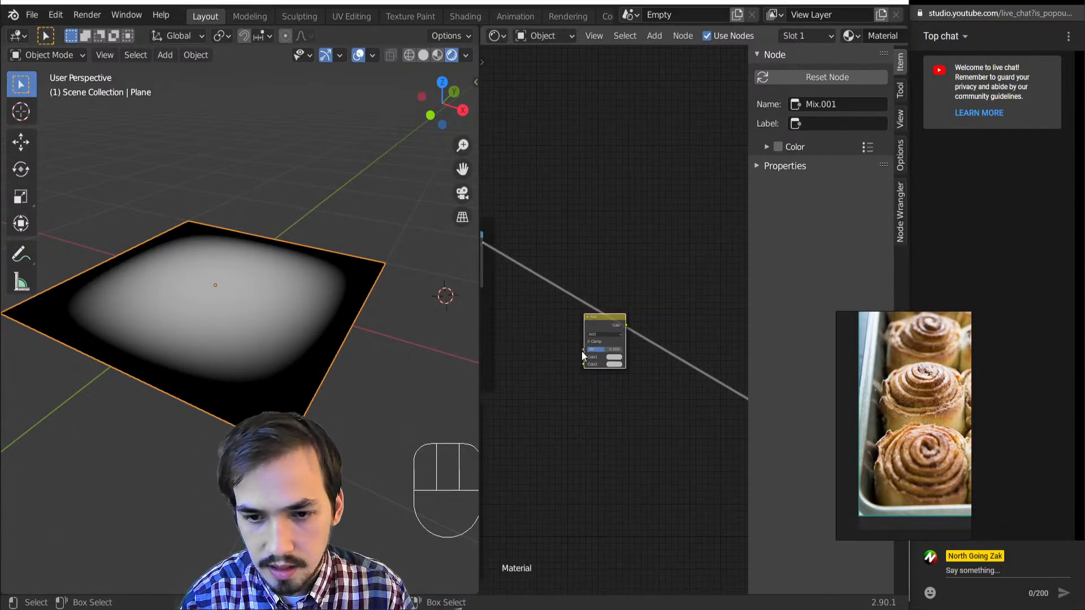
- Combine Smooth Minimum as the first color with the spiral's Absolute output as the second in the Add node, and preview the result
{"action": "key", "text": "Home"}
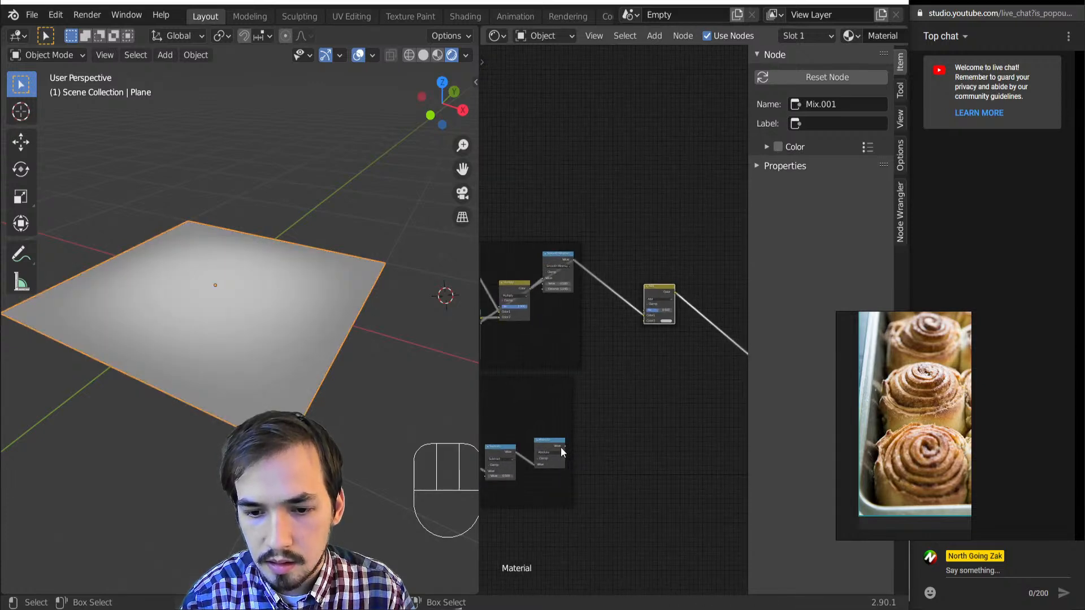
{"action": "left_click_drag", "start_coordinate": [562, 447], "coordinate": [645, 320]}
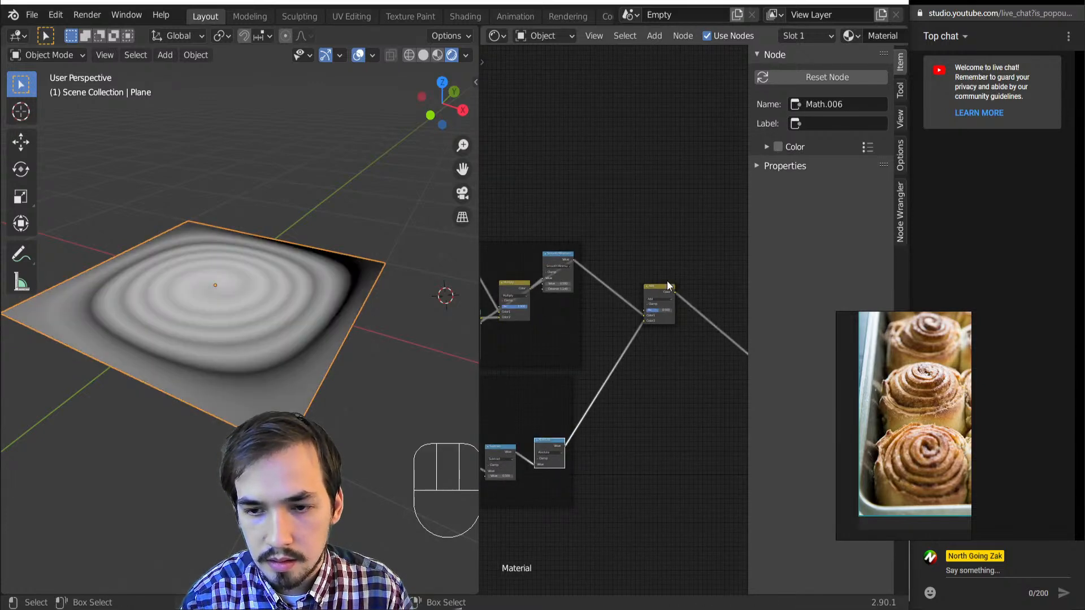
{"action": "middle_click_drag", "start_coordinate": [182, 312], "coordinate": [170, 353]}
{"action": "scroll", "coordinate": [662, 291], "scroll_direction": "up", "scroll_amount": 4}
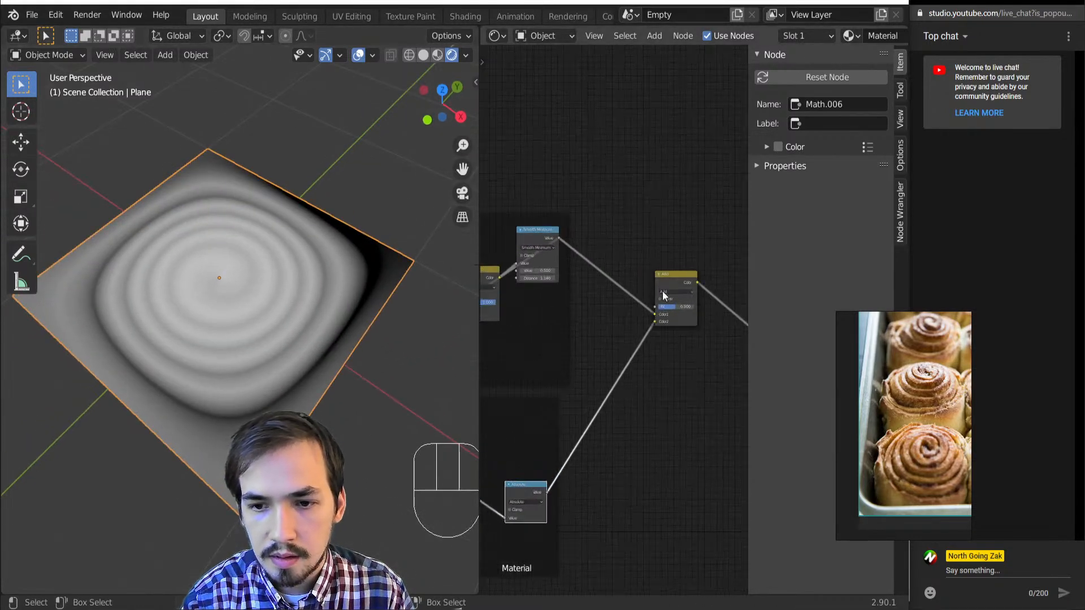
{"action": "left_click", "coordinate": [675, 283], "text": "ctrl+shift"}
- Move the cinnamon roll reference photo over empty space in the node editor
{"action": "scroll", "coordinate": [655, 390], "scroll_direction": "down", "scroll_amount": 3}
{"action": "middle_click_drag", "start_coordinate": [656, 390], "coordinate": [482, 347]}
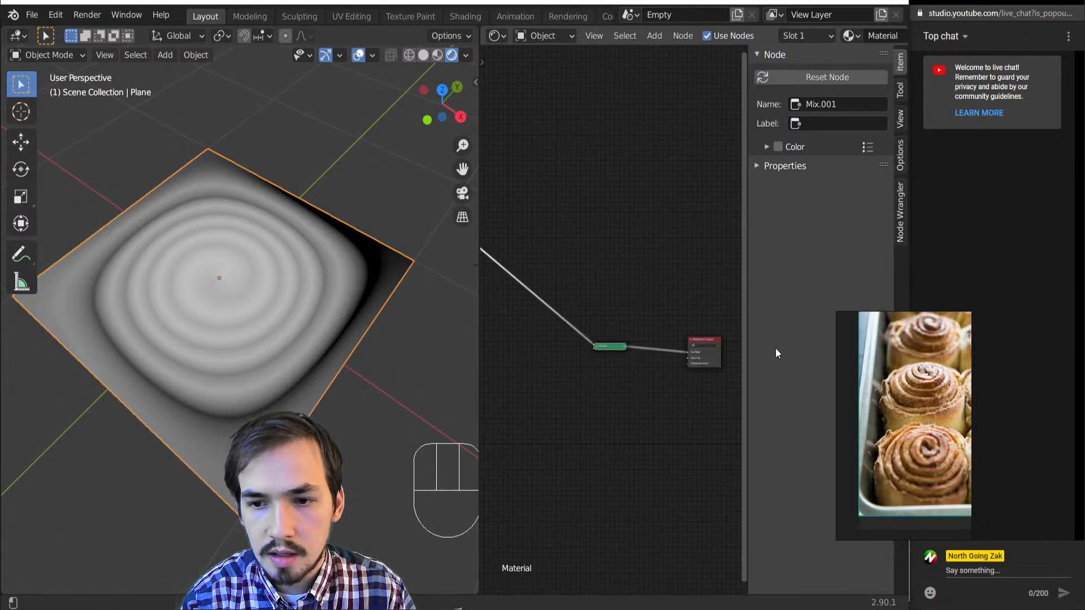
{"action": "middle_click_drag", "start_coordinate": [631, 367], "coordinate": [511, 364]}
{"action": "right_click_drag", "start_coordinate": [898, 391], "coordinate": [644, 419]}
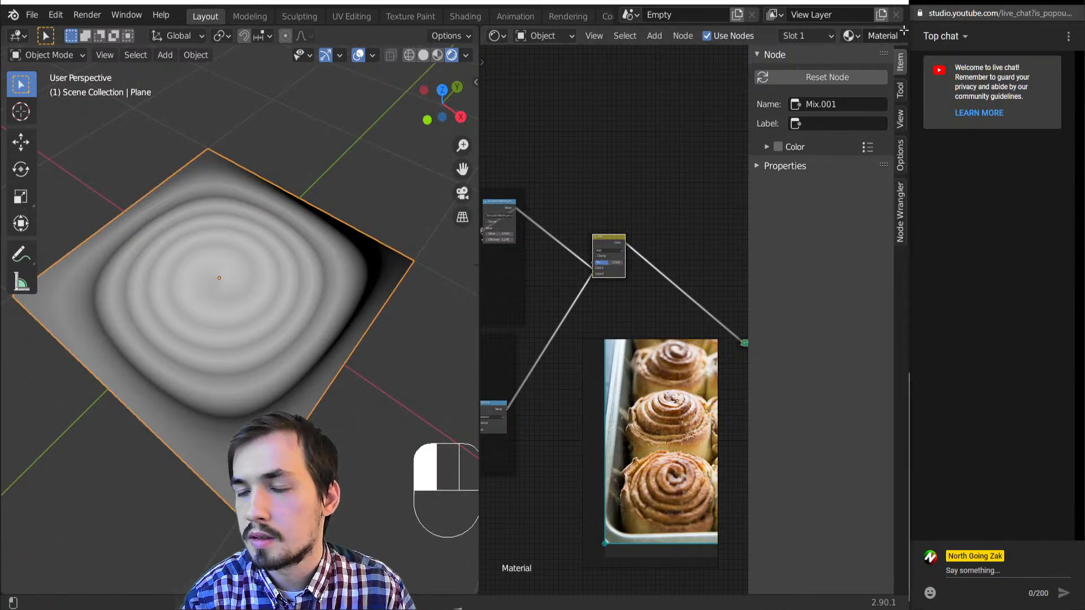
- Split off part of the node editor as a Properties editor and widen the remaining node editor at the 3D viewport's expense
{"action": "left_click_drag", "start_coordinate": [904, 30], "coordinate": [768, 45]}
{"action": "left_click", "coordinate": [793, 36]}
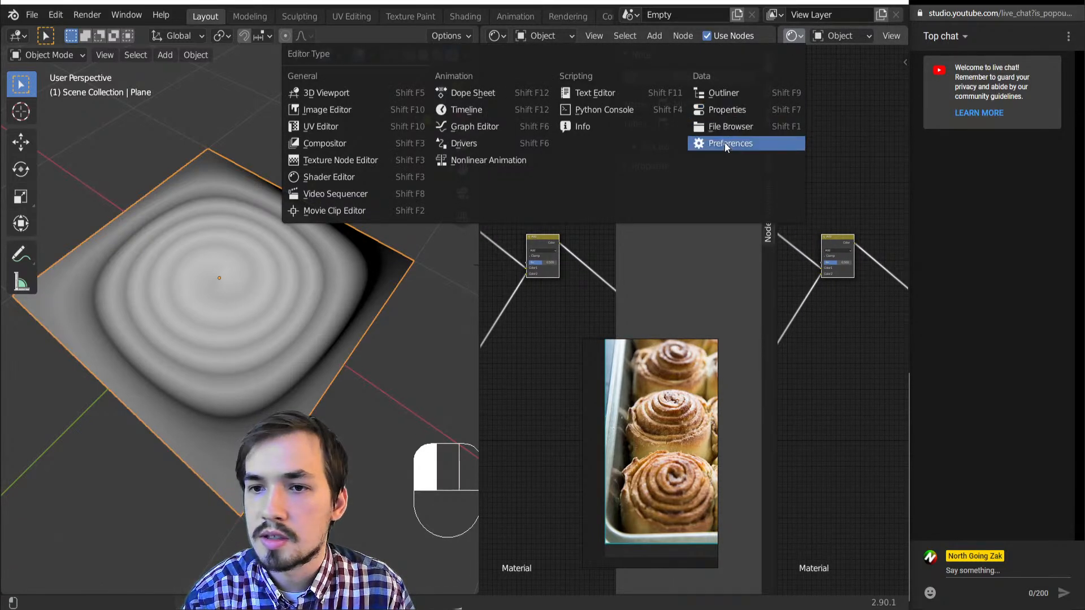
{"action": "left_click", "coordinate": [727, 110]}
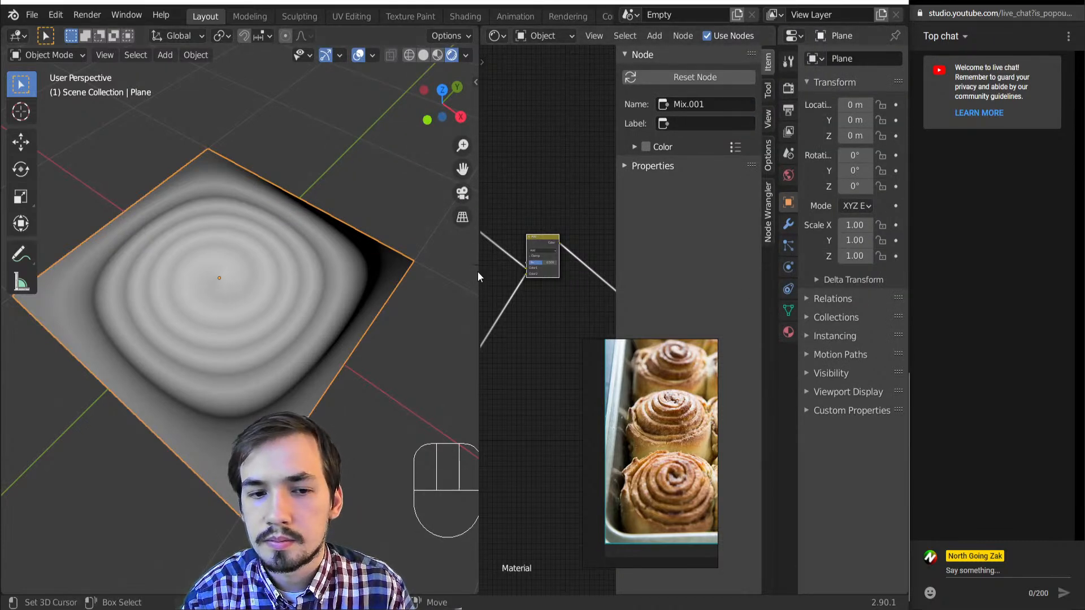
{"action": "left_click_drag", "start_coordinate": [478, 276], "coordinate": [230, 280]}
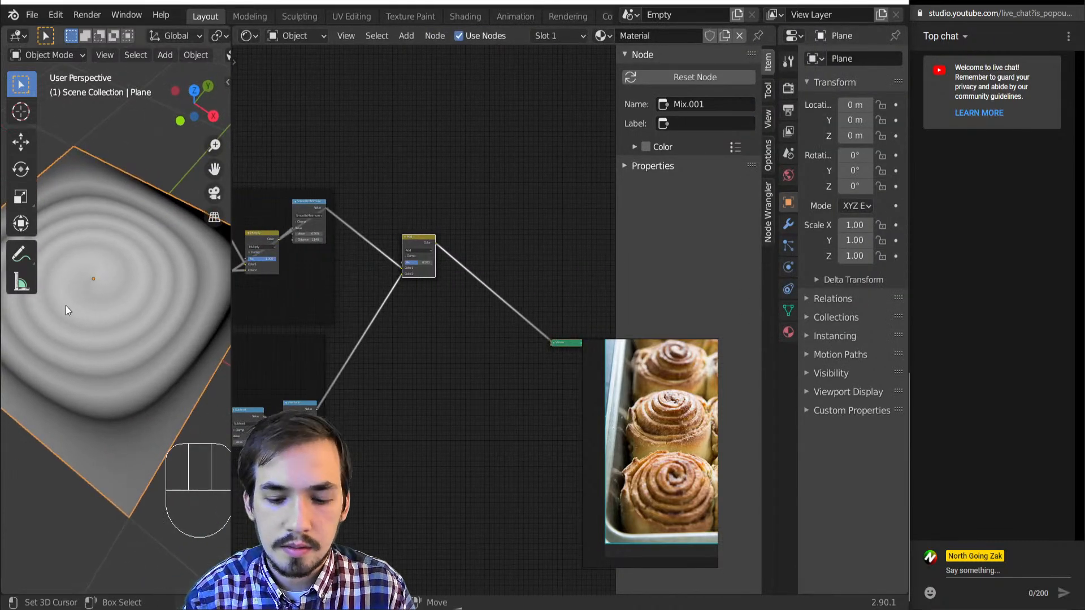
- View the plane from the top and switch the render engine to Cycles
{"action": "key", "text": "KP_7"}
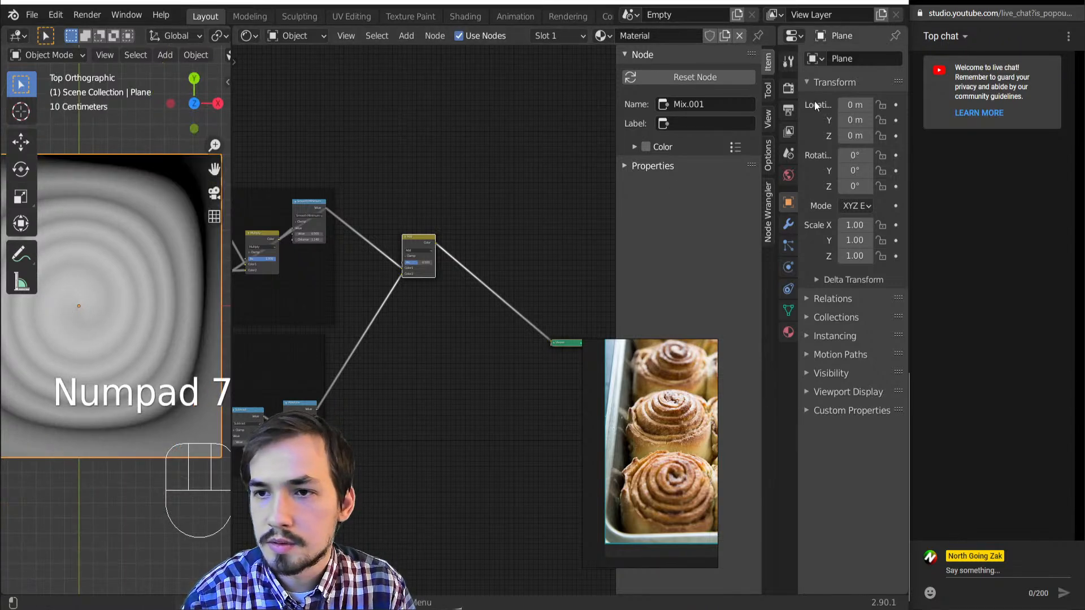
{"action": "left_click", "coordinate": [788, 90]}
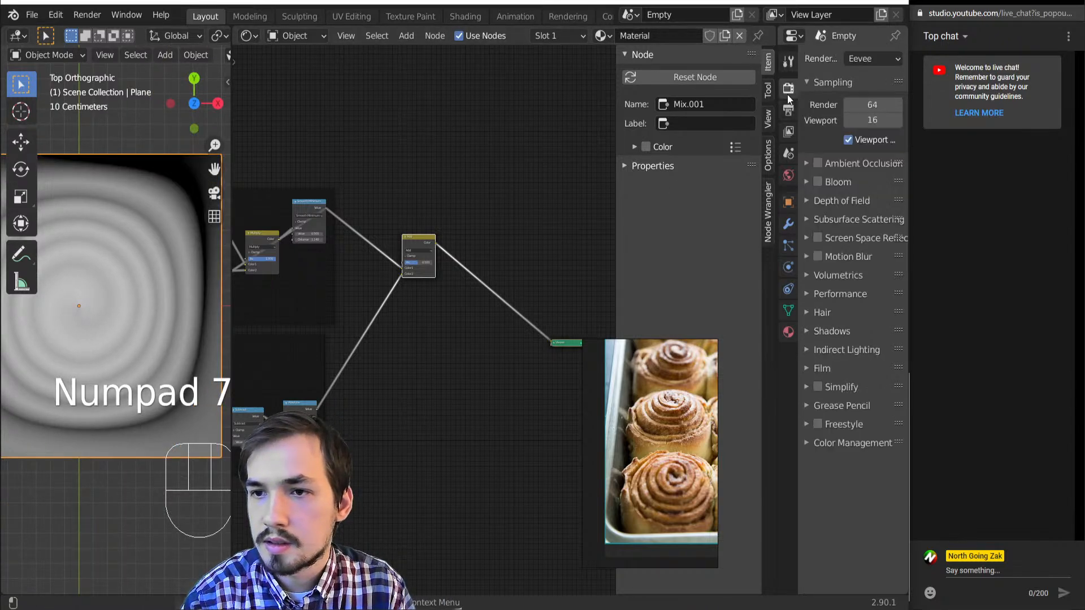
{"action": "left_click", "coordinate": [866, 52]}
{"action": "left_click", "coordinate": [864, 110]}
- Set the material's surface displacement method to Displacement Only
{"action": "left_click", "coordinate": [789, 332]}
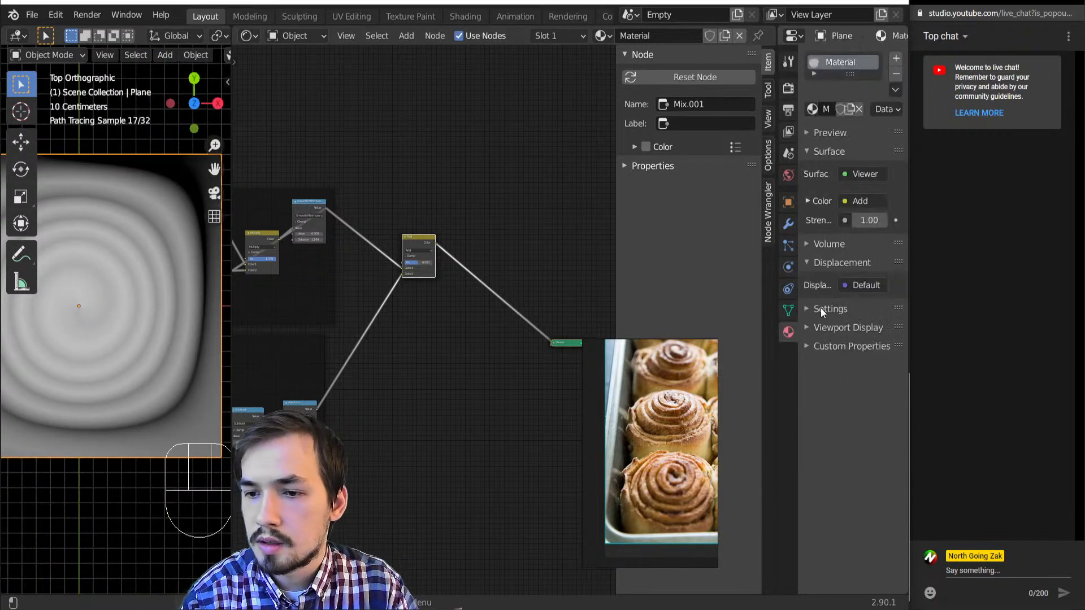
{"action": "left_click", "coordinate": [823, 307]}
{"action": "left_click", "coordinate": [872, 411]}
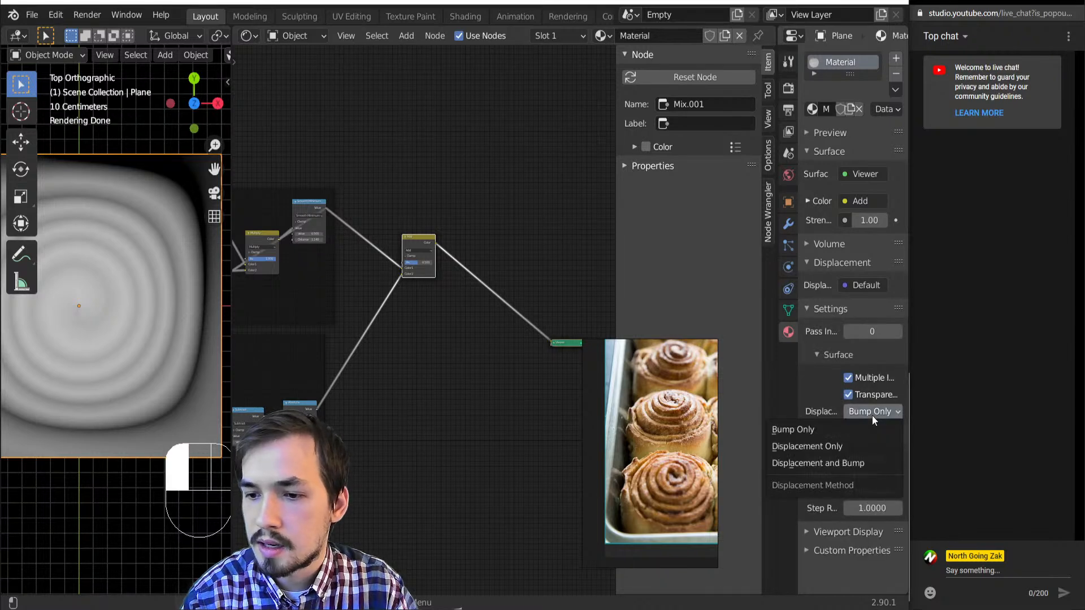
{"action": "left_click", "coordinate": [842, 446]}
- View the plane in perspective and add a Displacement node below the Viewer node, near Material Output
{"action": "middle_click_drag", "start_coordinate": [147, 398], "coordinate": [62, 285]}
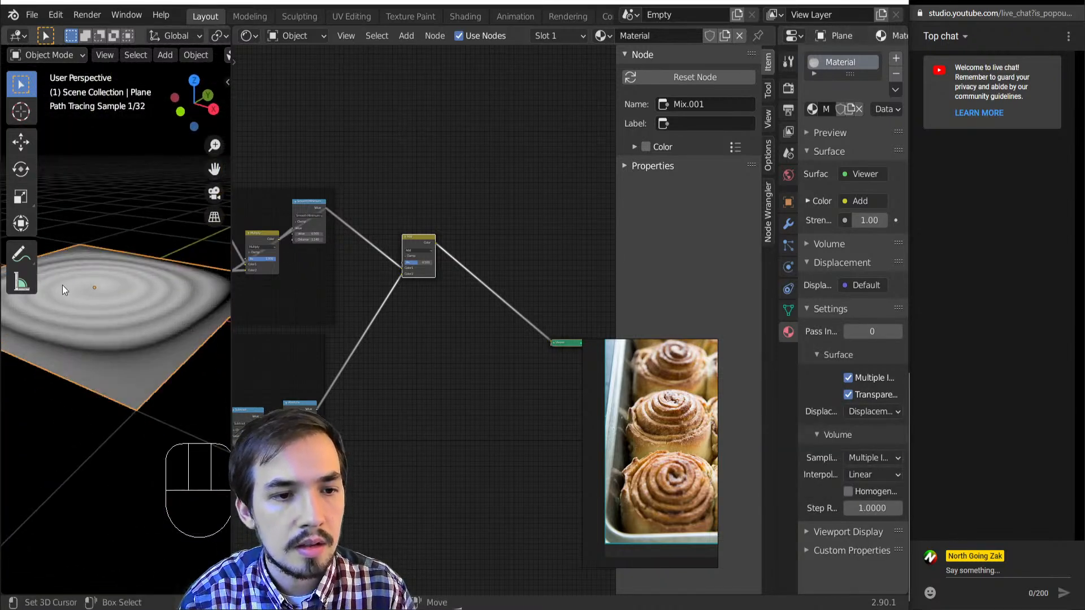
{"action": "scroll", "coordinate": [475, 371], "scroll_direction": "down", "scroll_amount": 1}
{"action": "middle_click_drag", "start_coordinate": [464, 374], "coordinate": [325, 321]}
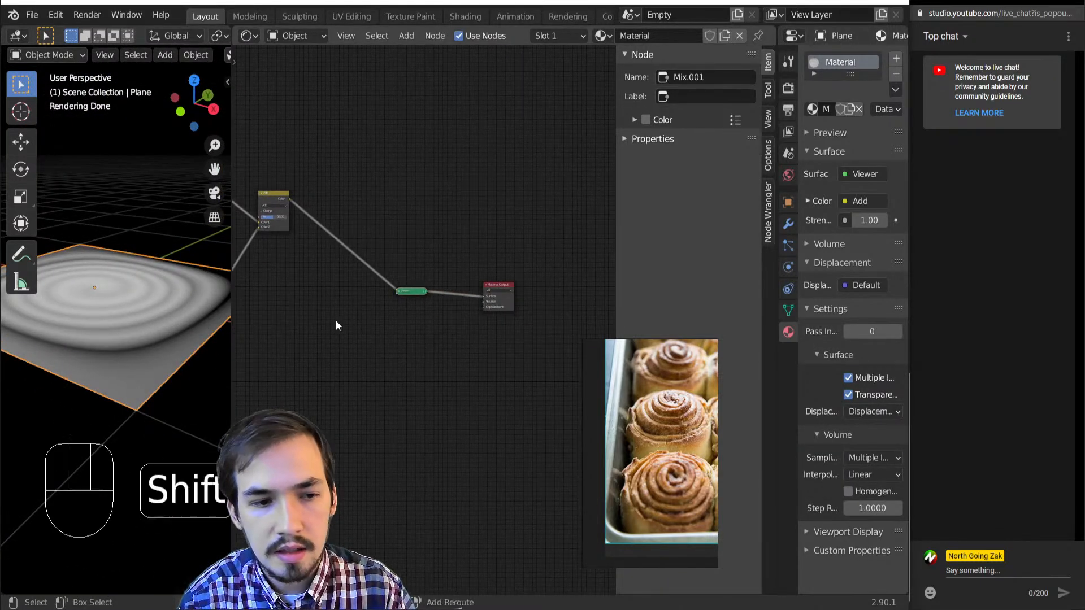
{"action": "key", "text": "shift+a"}
{"action": "mouse_move", "coordinate": [337, 336]}
{"action": "key", "text": "d"}
{"action": "left_click", "coordinate": [353, 312]}
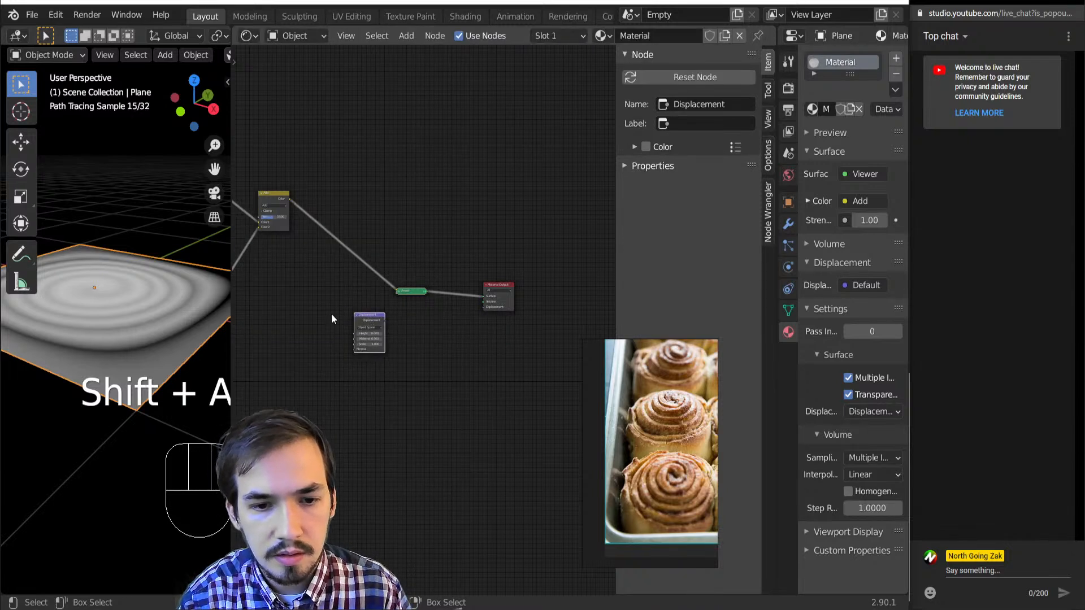
- Connect the Displacement node's output to the Displacement input of the Material Output node
{"action": "scroll", "coordinate": [362, 321], "scroll_direction": "up", "scroll_amount": 7}
{"action": "middle_click_drag", "start_coordinate": [365, 322], "coordinate": [380, 319]}
{"action": "key", "text": "shift+a"}
{"action": "mouse_move", "coordinate": [380, 318]}
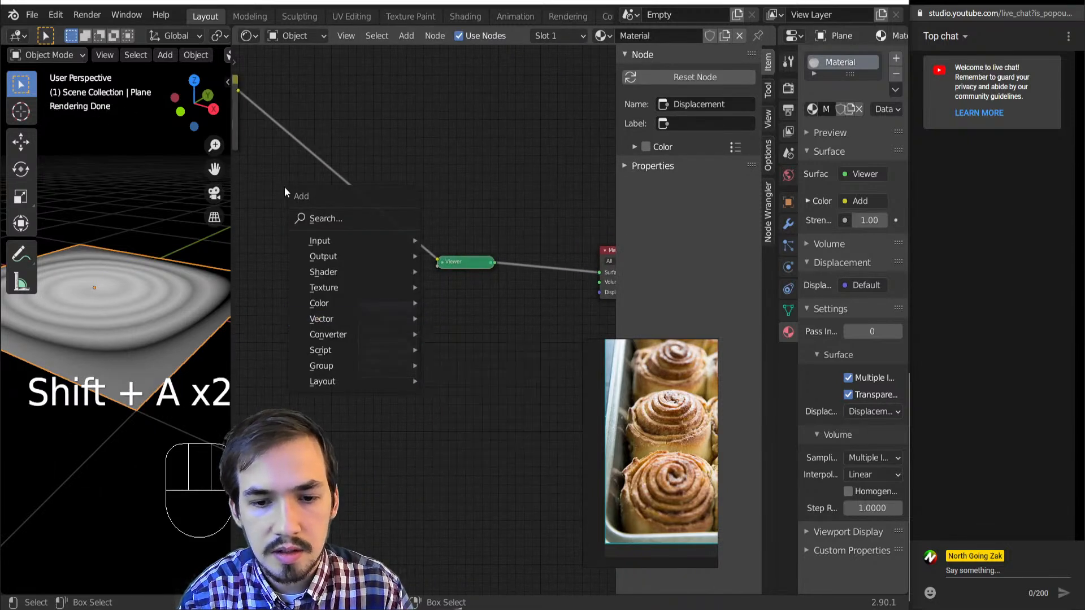
{"action": "left_click_drag", "start_coordinate": [531, 300], "coordinate": [601, 294]}
{"action": "scroll", "coordinate": [408, 262], "scroll_direction": "down", "scroll_amount": 2}
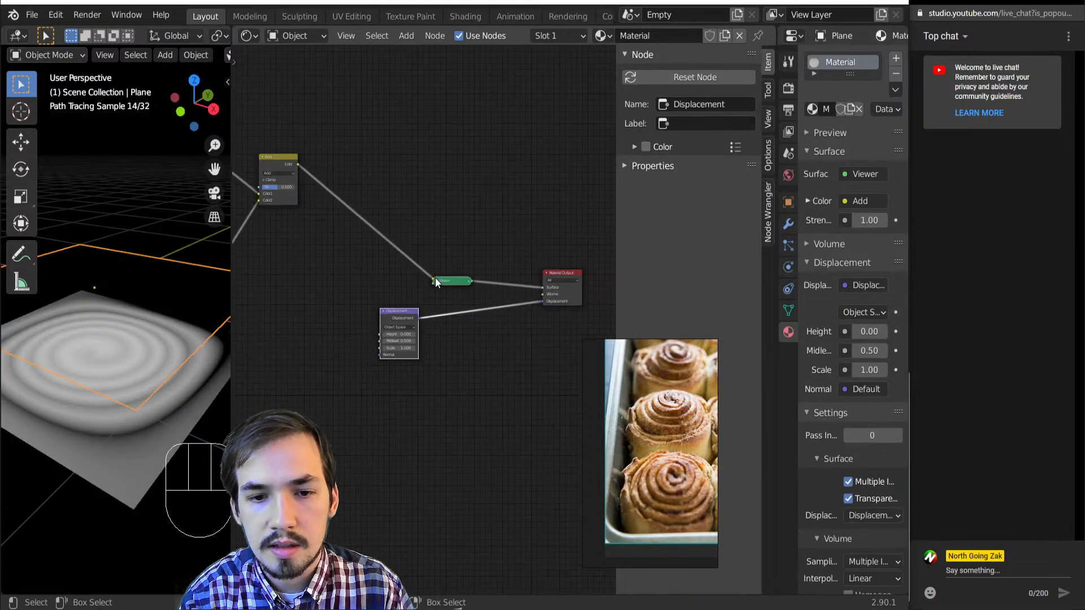
- Move the Add node's output link from the Viewer to the Displacement node's Height input, and set Midlevel to 0
{"action": "left_click_drag", "start_coordinate": [436, 282], "coordinate": [428, 284]}
{"action": "left_click_drag", "start_coordinate": [382, 337], "coordinate": [381, 337]}
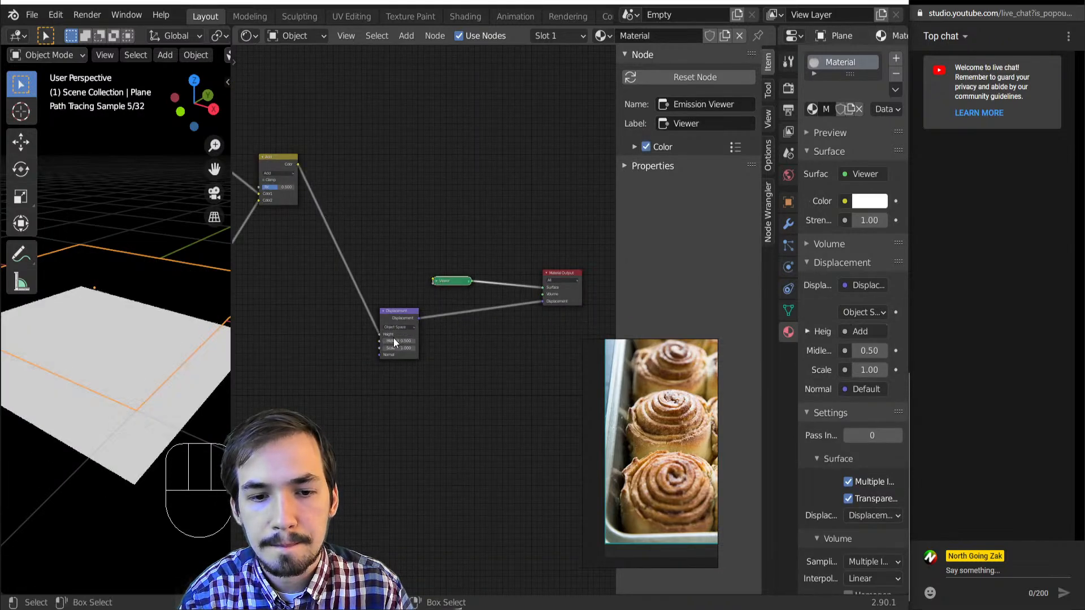
{"action": "scroll", "coordinate": [376, 351], "scroll_direction": "up", "scroll_amount": 2}
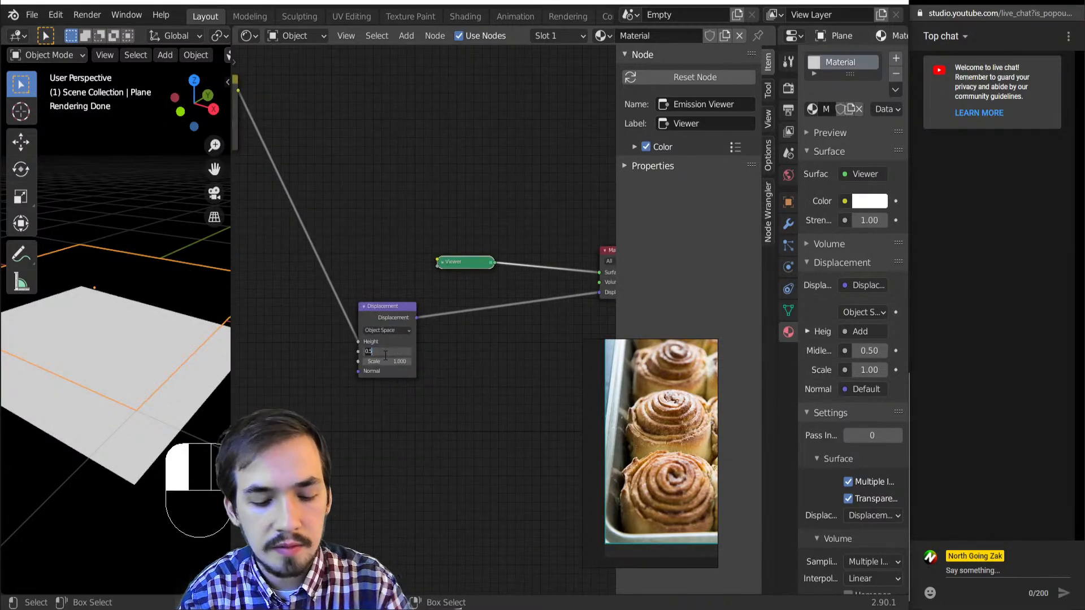
{"action": "key", "text": "Return"}
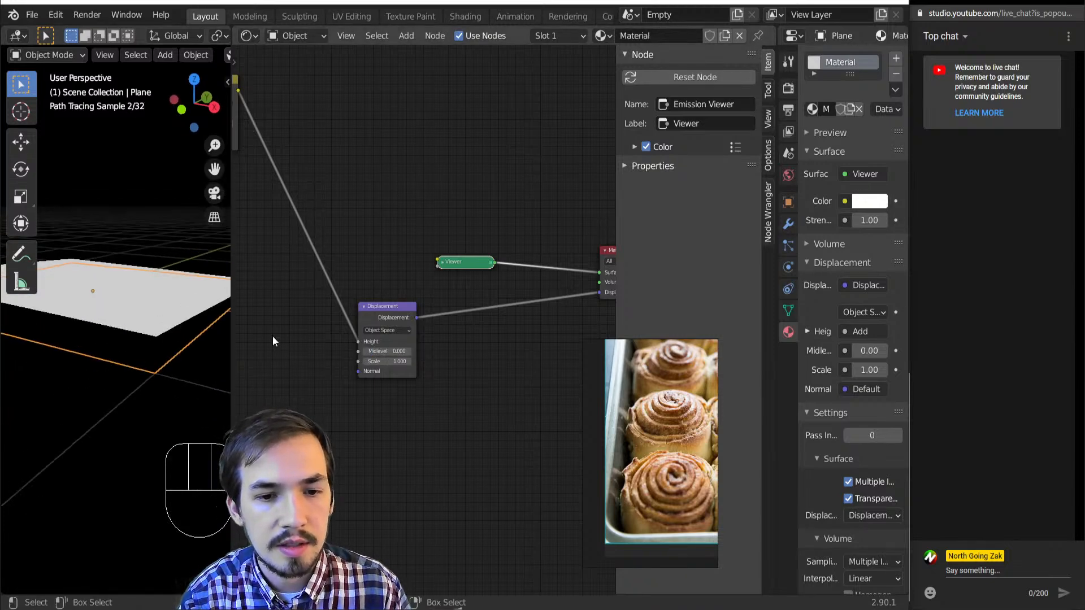
- Subdivide the whole plane eight times with one cut each in Edit Mode, and return to Object Mode
{"action": "middle_click_drag", "start_coordinate": [336, 343], "coordinate": [448, 337]}
{"action": "middle_click_drag", "start_coordinate": [147, 351], "coordinate": [151, 376]}
{"action": "key", "text": "Tab"}
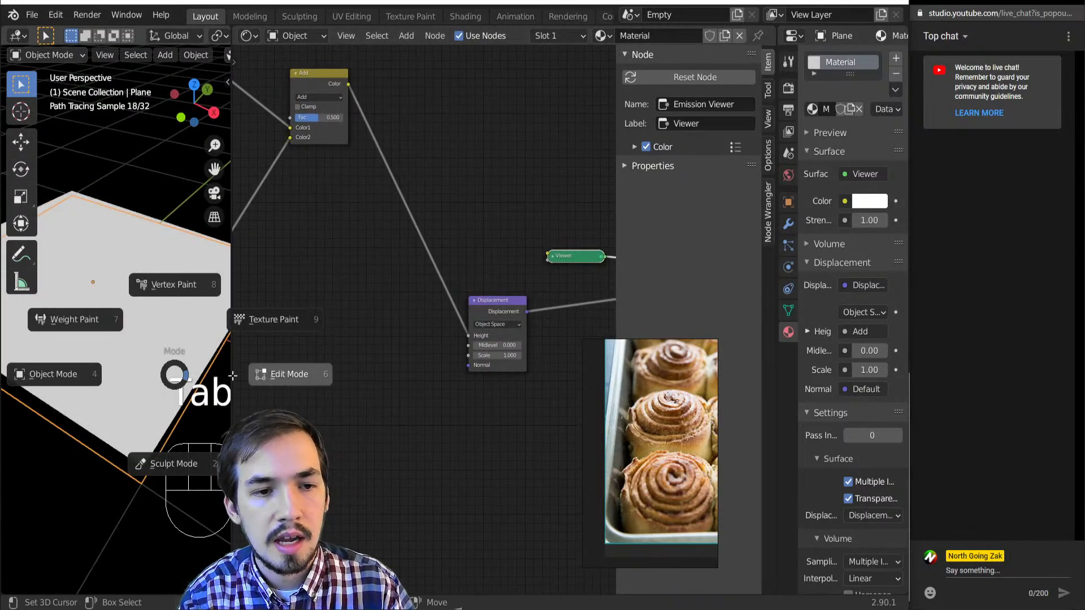
{"action": "key", "text": "w"}
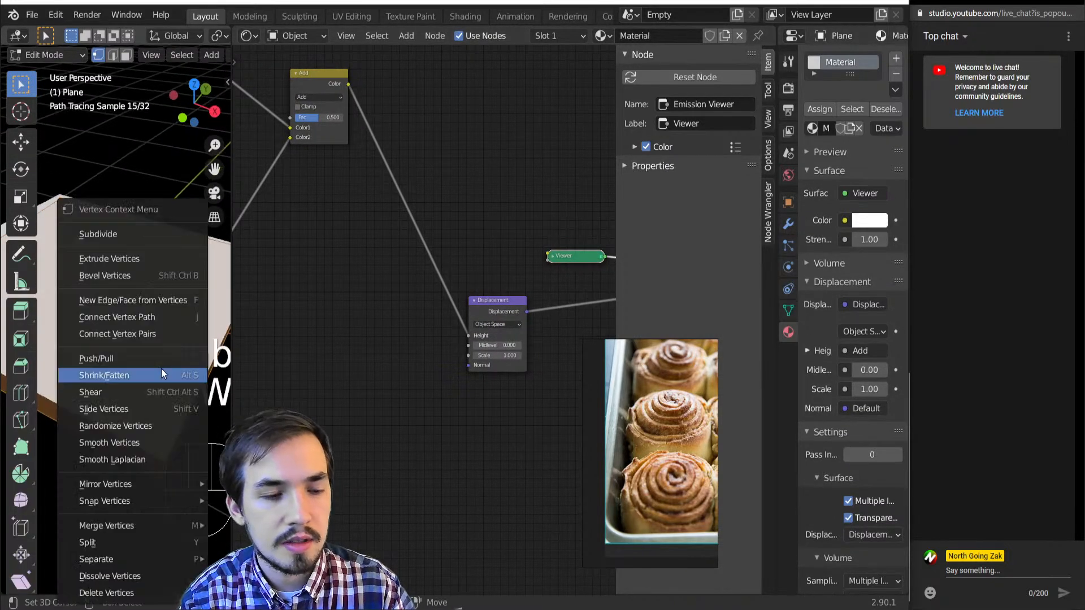
{"action": "left_click", "coordinate": [137, 232]}
{"action": "key", "text": "w"}
{"action": "left_click", "coordinate": [137, 233]}
{"action": "key", "text": "w"}
{"action": "left_click", "coordinate": [136, 233]}
{"action": "key", "text": "w"}
{"action": "left_click", "coordinate": [136, 232]}
{"action": "key", "text": "w"}
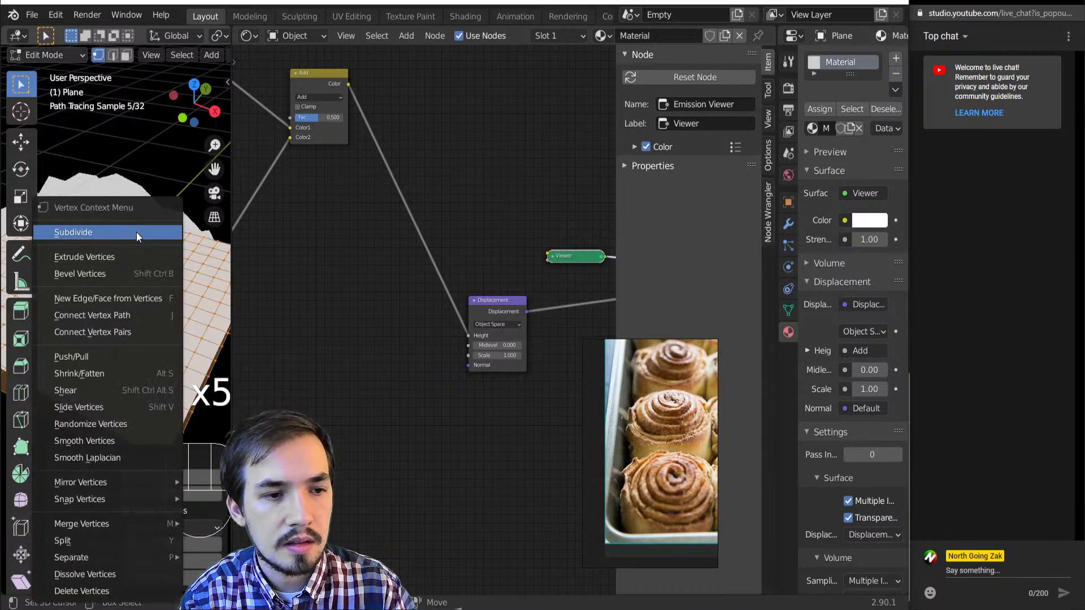
{"action": "left_click", "coordinate": [136, 232]}
{"action": "key", "text": "w"}
{"action": "left_click", "coordinate": [137, 232]}
{"action": "key", "text": "w"}
{"action": "left_click", "coordinate": [136, 233]}
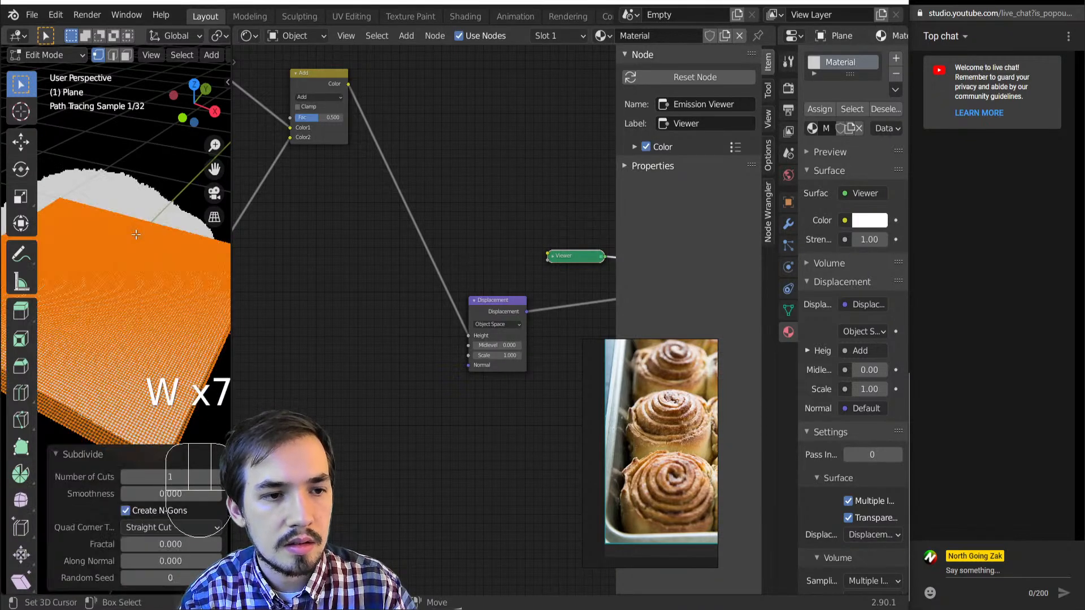
{"action": "key", "text": "w"}
{"action": "left_click", "coordinate": [136, 234]}
{"action": "scroll", "coordinate": [136, 235], "scroll_direction": "down", "scroll_amount": 5}
{"action": "middle_click_drag", "start_coordinate": [136, 235], "coordinate": [150, 257]}
{"action": "mouse_move", "coordinate": [151, 295]}
{"action": "middle_mouse_down"}
{"action": "mouse_move", "coordinate": [155, 269]}
{"action": "mouse_move", "coordinate": [169, 289]}
{"action": "middle_mouse_up"}
{"action": "key", "text": "Tab"}
- Preview the Add node's combined height output on the plane and inspect the displaced roll from above
{"action": "left_click", "coordinate": [104, 308]}
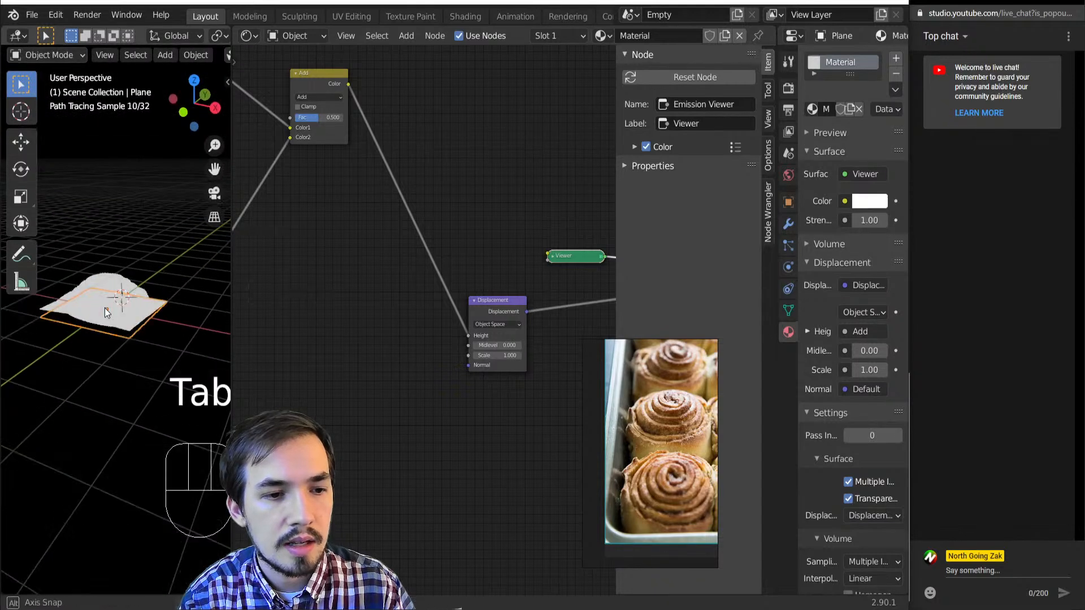
{"action": "middle_click_drag", "start_coordinate": [104, 307], "coordinate": [130, 320]}
{"action": "middle_click_drag", "start_coordinate": [110, 337], "coordinate": [130, 362]}
{"action": "scroll", "coordinate": [305, 161], "scroll_direction": "down", "scroll_amount": 3}
{"action": "middle_click_drag", "start_coordinate": [305, 161], "coordinate": [365, 198]}
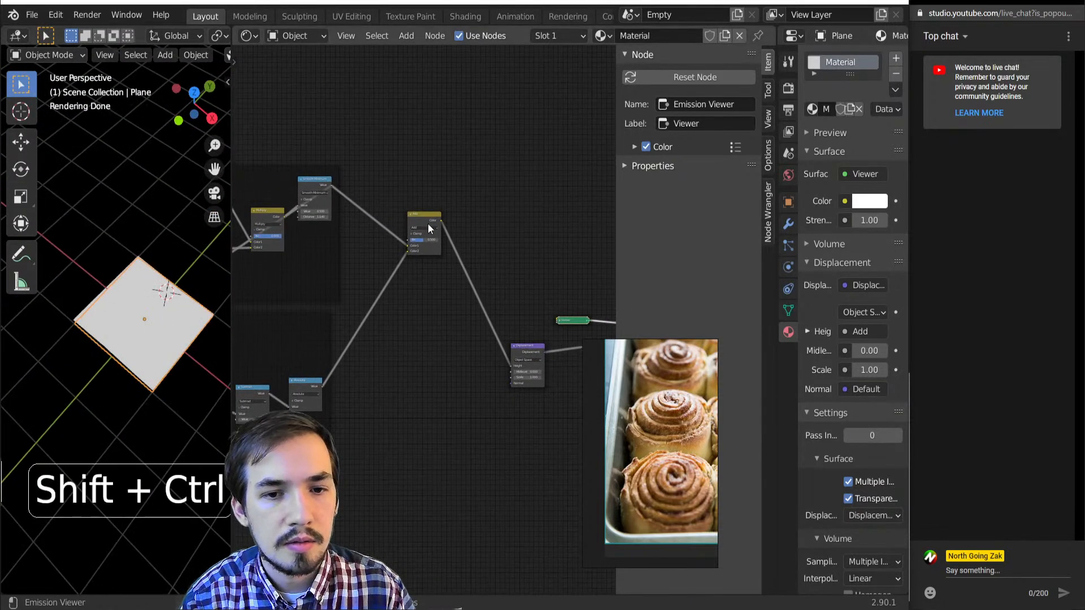
{"action": "left_click", "coordinate": [428, 223], "text": "ctrl+shift"}
{"action": "middle_click_drag", "start_coordinate": [165, 413], "coordinate": [118, 350]}
{"action": "scroll", "coordinate": [460, 357], "scroll_direction": "down", "scroll_amount": 3}
{"action": "middle_click_drag", "start_coordinate": [460, 358], "coordinate": [404, 353]}
{"action": "middle_click_drag", "start_coordinate": [164, 339], "coordinate": [74, 373]}
{"action": "scroll", "coordinate": [94, 365], "scroll_direction": "down", "scroll_amount": 5}
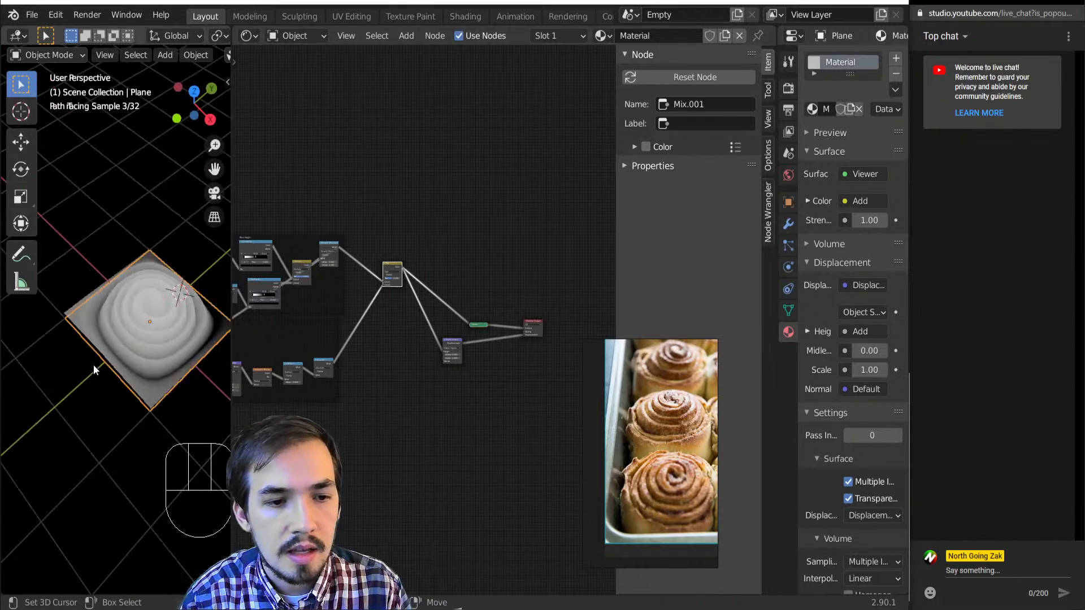
{"action": "scroll", "coordinate": [389, 325], "scroll_direction": "up", "scroll_amount": 5}
{"action": "scroll", "coordinate": [390, 326], "scroll_direction": "up", "scroll_amount": 1}
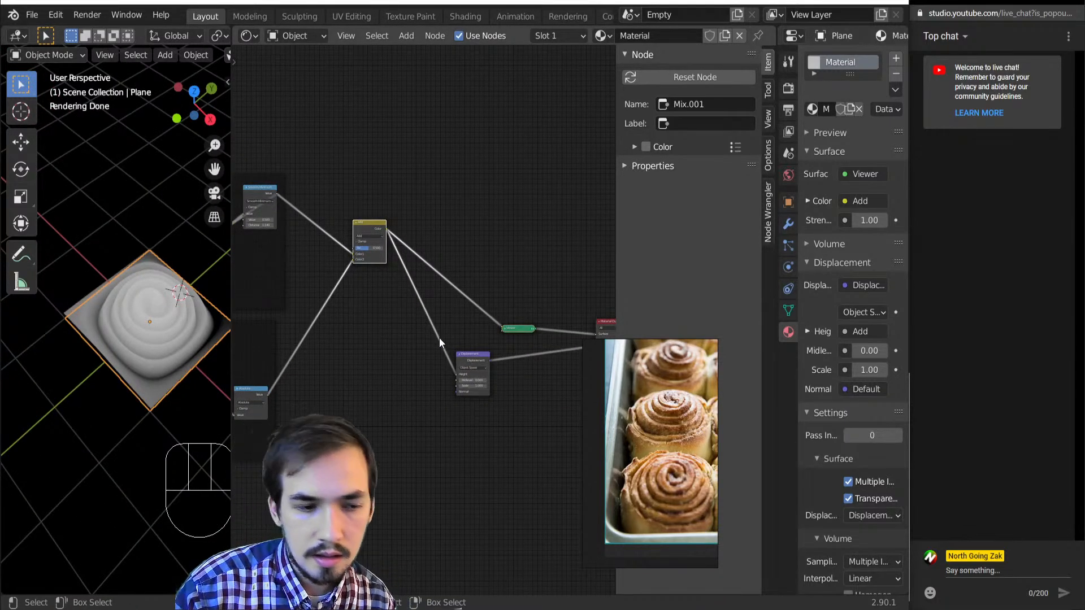
- Add a Math node below the Add mix node and set its operation to Greater Than
{"action": "middle_click_drag", "start_coordinate": [372, 316], "coordinate": [435, 321]}
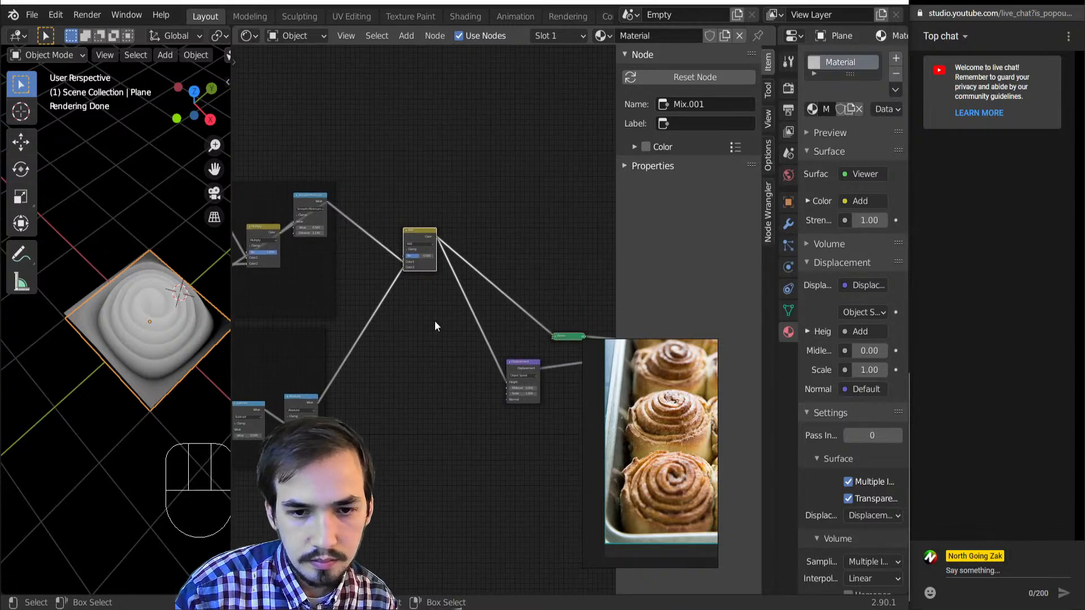
{"action": "key", "text": "shift+a"}
{"action": "left_click", "coordinate": [467, 389]}
{"action": "left_click", "coordinate": [410, 344]}
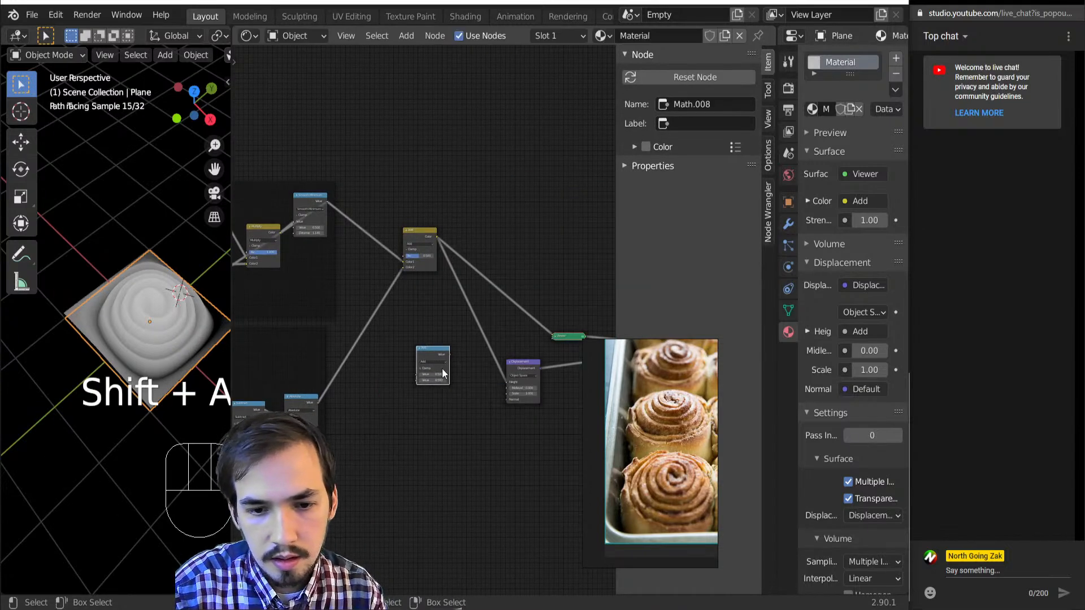
{"action": "left_click", "coordinate": [438, 363]}
{"action": "key", "text": "g"}
{"action": "middle_click_drag", "start_coordinate": [353, 337], "coordinate": [360, 348]}
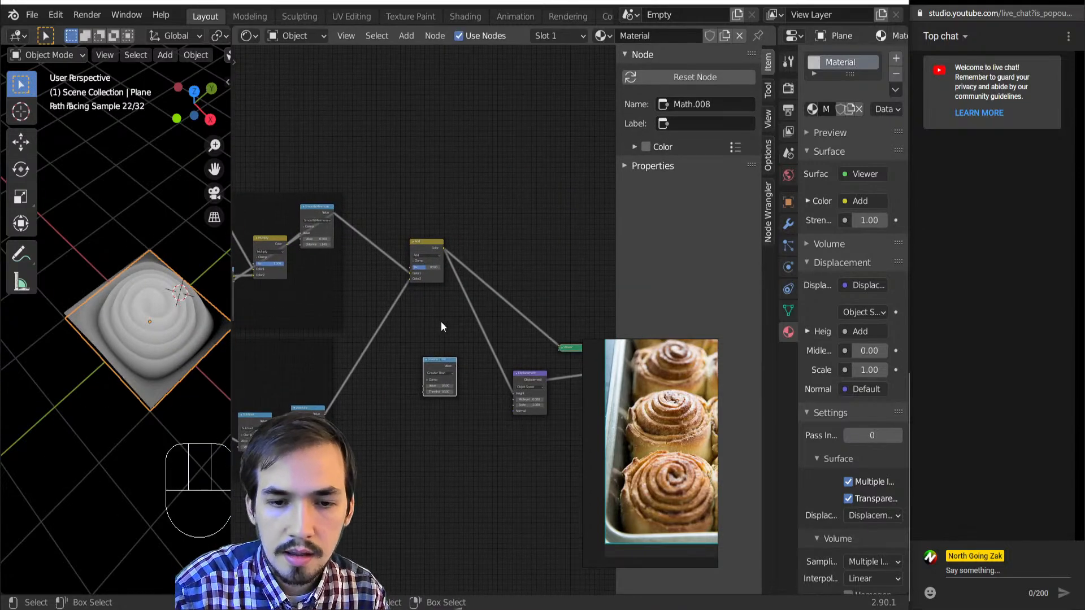
- Insert a MixRGB node between the Add and Displacement nodes and set its blend mode to Multiply
{"action": "key", "text": "shift+a"}
{"action": "mouse_move", "coordinate": [452, 294]}
{"action": "left_click", "coordinate": [557, 375]}
{"action": "left_click", "coordinate": [484, 325]}
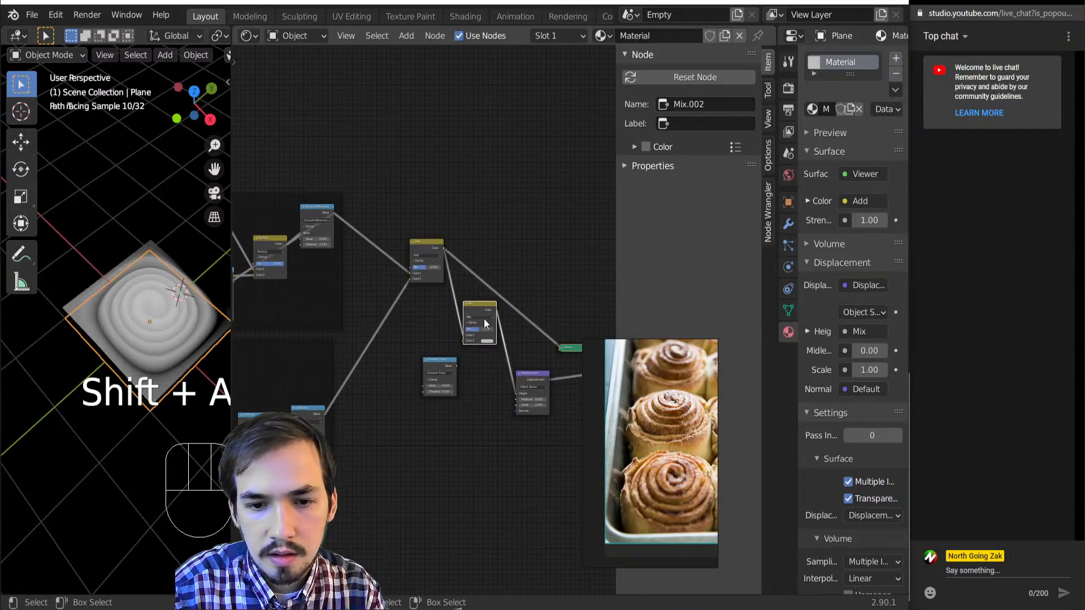
{"action": "left_click", "coordinate": [472, 336]}
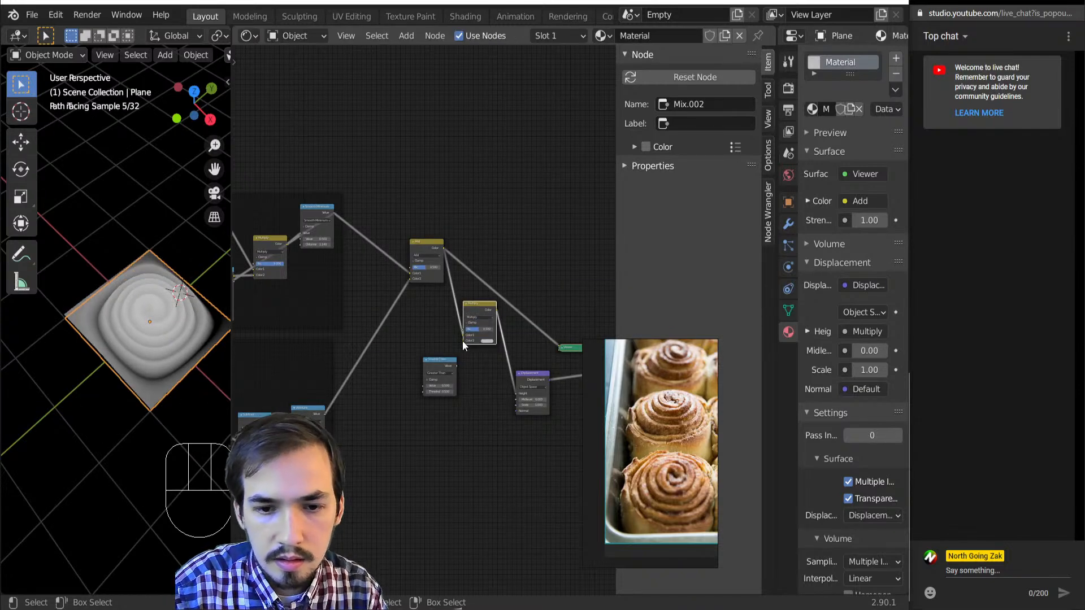
- Feed Smooth Minimum into the Greater Than node, set its threshold to 0, and connect its output to Multiply's Color2
{"action": "scroll", "coordinate": [413, 376], "scroll_direction": "up", "scroll_amount": 2}
{"action": "middle_click_drag", "start_coordinate": [413, 376], "coordinate": [416, 333]}
{"action": "left_click_drag", "start_coordinate": [500, 341], "coordinate": [510, 306]}
{"action": "scroll", "coordinate": [479, 334], "scroll_direction": "down", "scroll_amount": 3}
{"action": "scroll", "coordinate": [432, 286], "scroll_direction": "up", "scroll_amount": 3}
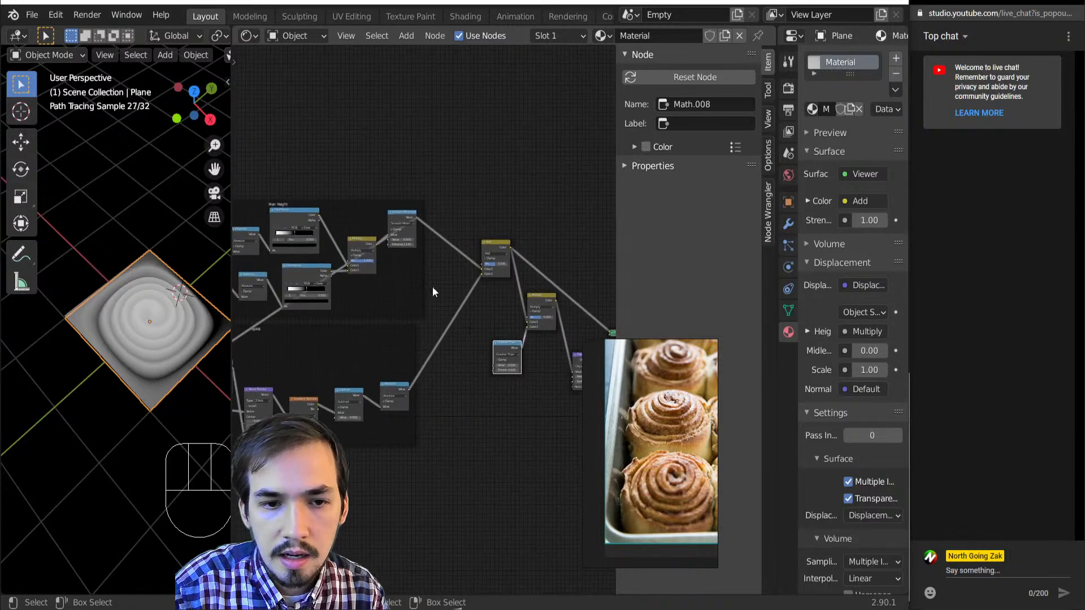
{"action": "left_click_drag", "start_coordinate": [416, 182], "coordinate": [518, 383]}
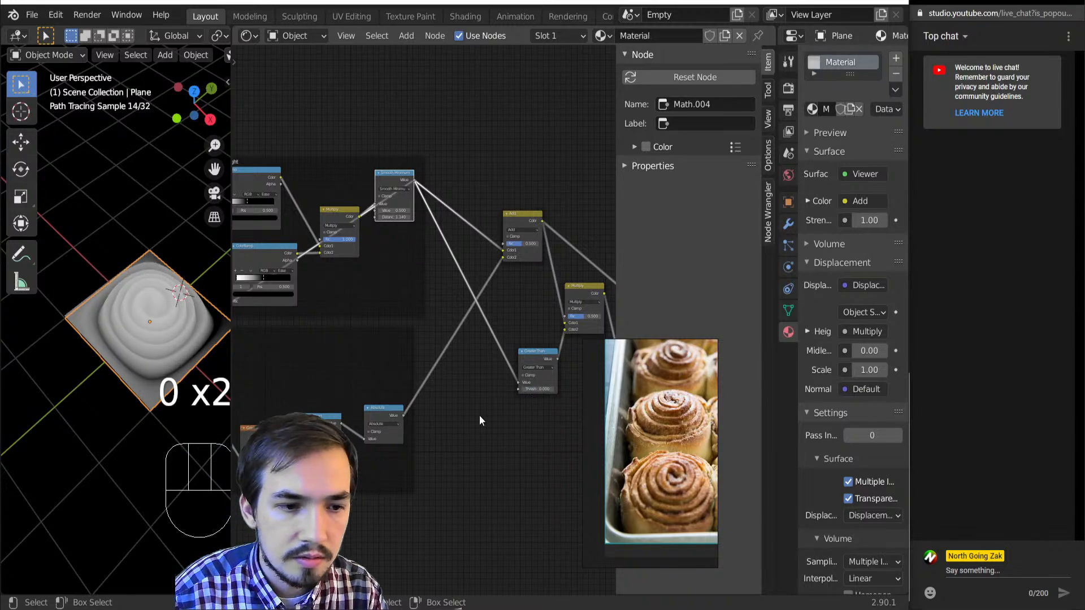
- Preview the Greater Than and new Multiply nodes on the plane, and set the Multiply factor to 1
{"action": "left_click", "coordinate": [531, 354], "text": "ctrl+shift"}
{"action": "middle_click_drag", "start_coordinate": [405, 358], "coordinate": [233, 374]}
{"action": "scroll", "coordinate": [391, 334], "scroll_direction": "up", "scroll_amount": 5}
{"action": "left_click", "coordinate": [410, 300], "text": "ctrl+shift"}
{"action": "scroll", "coordinate": [394, 339], "scroll_direction": "up", "scroll_amount": 2}
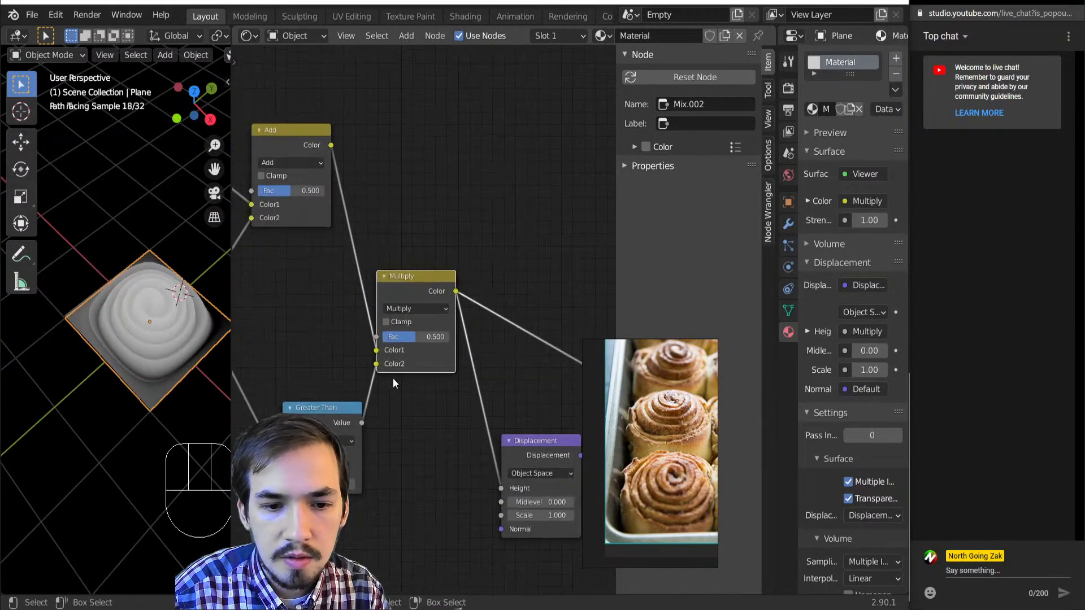
{"action": "left_click_drag", "start_coordinate": [418, 336], "coordinate": [449, 336]}
{"action": "middle_click_drag", "start_coordinate": [57, 339], "coordinate": [116, 267]}
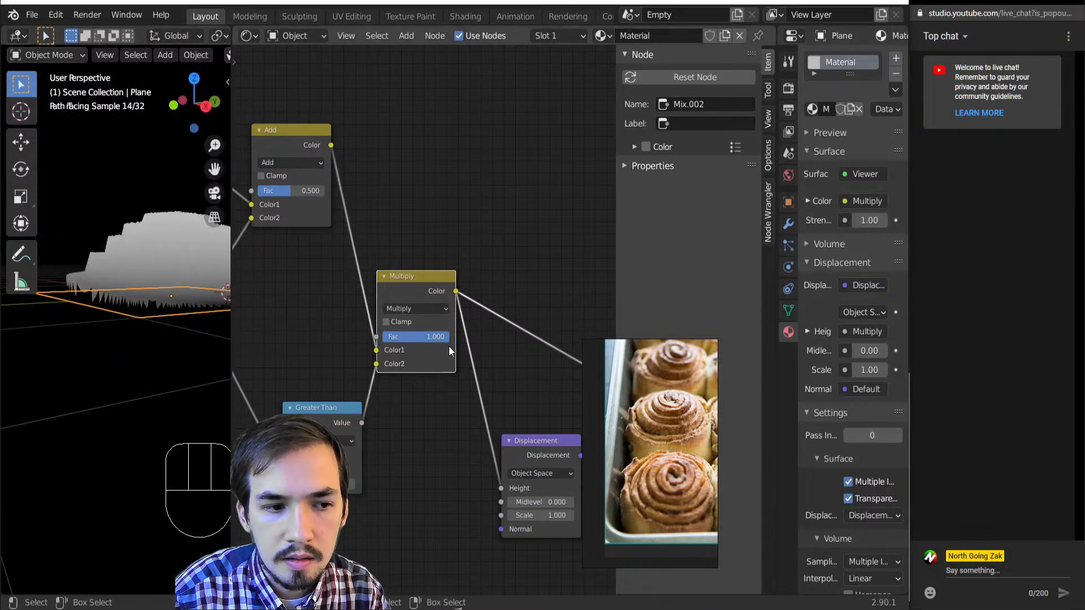
{"action": "left_click_drag", "start_coordinate": [449, 336], "coordinate": [406, 336]}
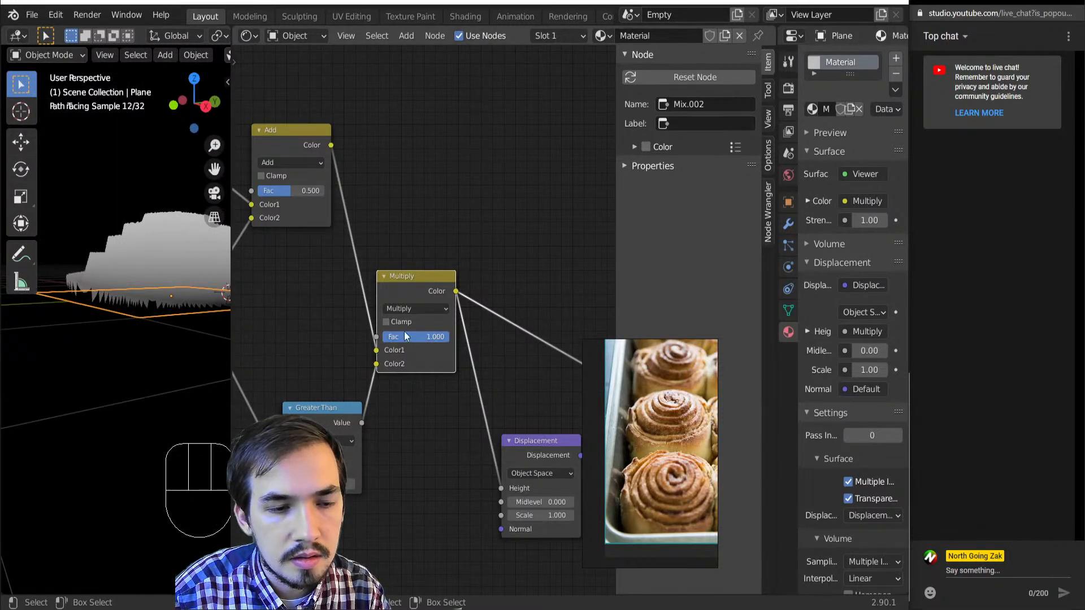
- Compare the displaced mesh's side profile with the close-up shape of the rolls in the reference photo
{"action": "middle_click_drag", "start_coordinate": [37, 317], "coordinate": [156, 317]}
{"action": "scroll", "coordinate": [79, 366], "scroll_direction": "down", "scroll_amount": 4}
{"action": "scroll", "coordinate": [378, 367], "scroll_direction": "down", "scroll_amount": 4}
{"action": "scroll", "coordinate": [156, 317], "scroll_direction": "up", "scroll_amount": 2}
{"action": "middle_click_drag", "start_coordinate": [701, 461], "coordinate": [610, 472]}
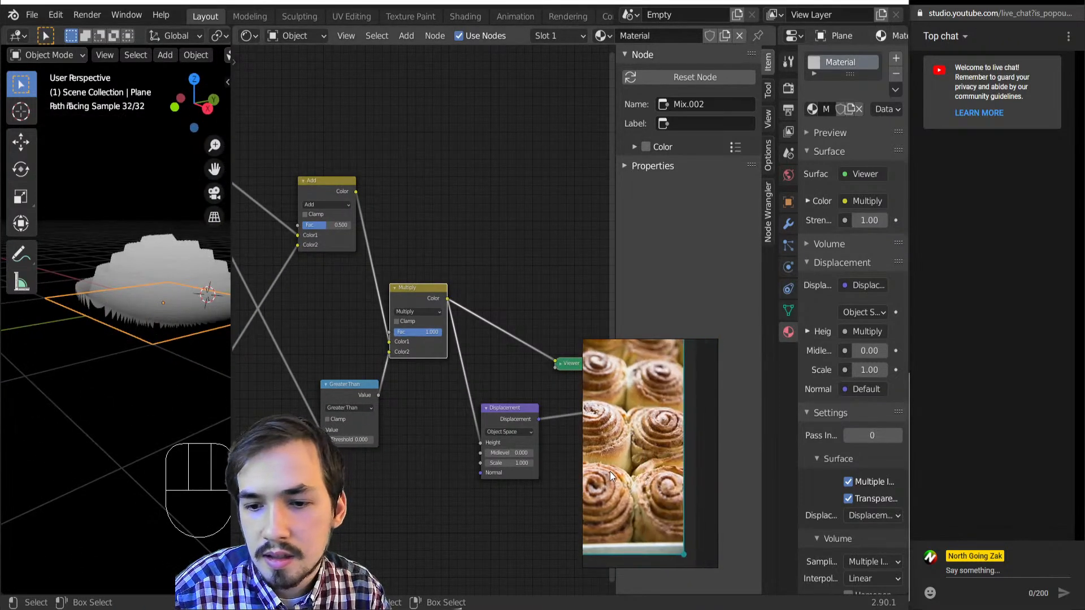
{"action": "scroll", "coordinate": [649, 460], "scroll_direction": "up", "scroll_amount": 5}
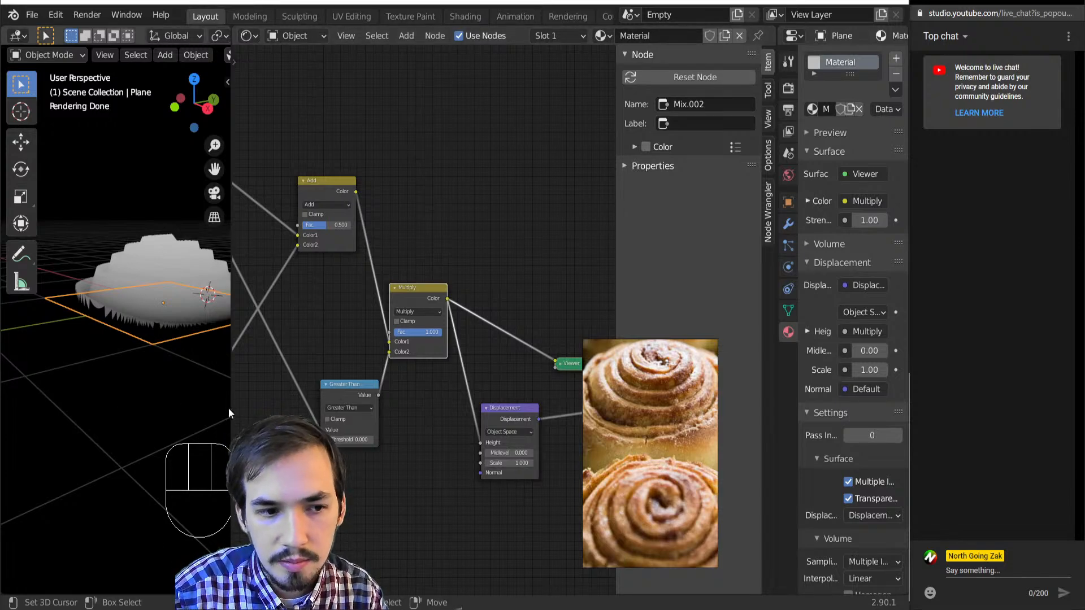
- Preview the Smooth Minimum output of the Main Height frame on the plane
{"action": "scroll", "coordinate": [338, 395], "scroll_direction": "down", "scroll_amount": 11}
{"action": "middle_click_drag", "start_coordinate": [354, 385], "coordinate": [479, 436]}
{"action": "scroll", "coordinate": [384, 353], "scroll_direction": "up", "scroll_amount": 6}
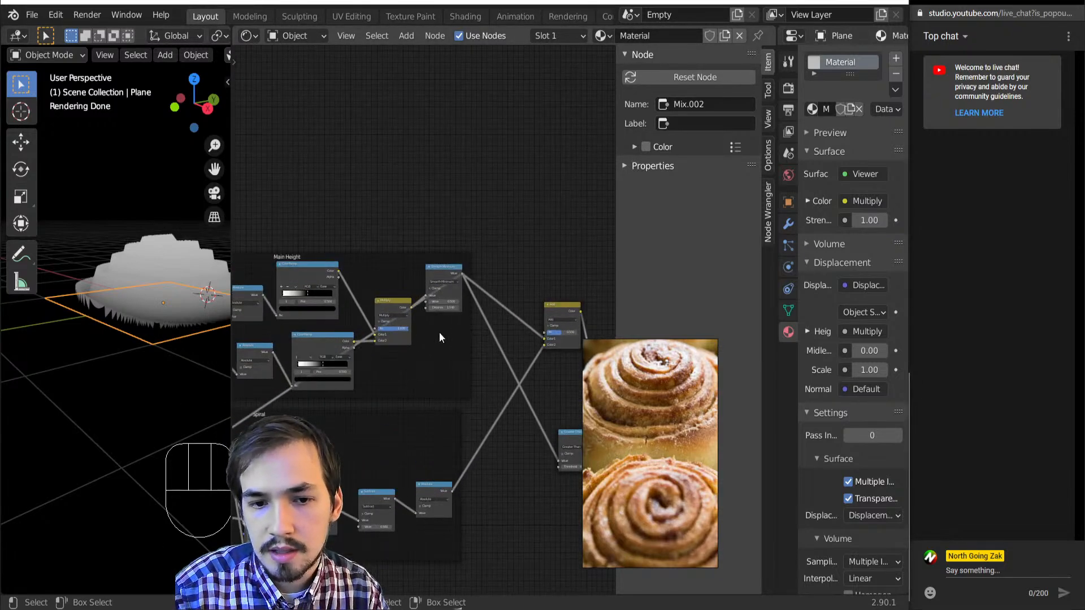
{"action": "scroll", "coordinate": [444, 282], "scroll_direction": "up", "scroll_amount": 2}
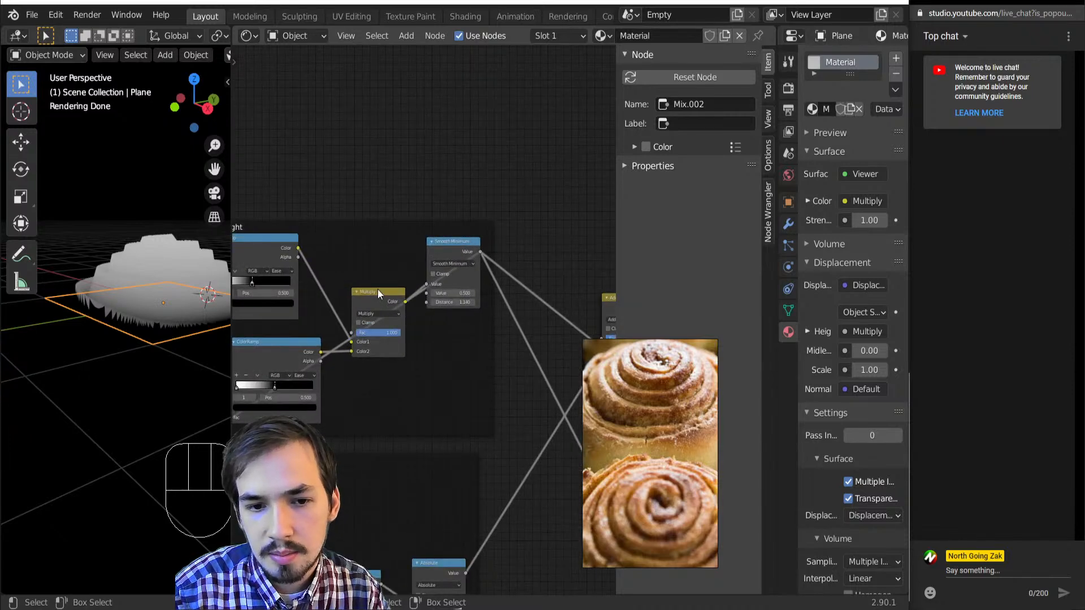
{"action": "left_click", "coordinate": [463, 248], "text": "ctrl+shift"}
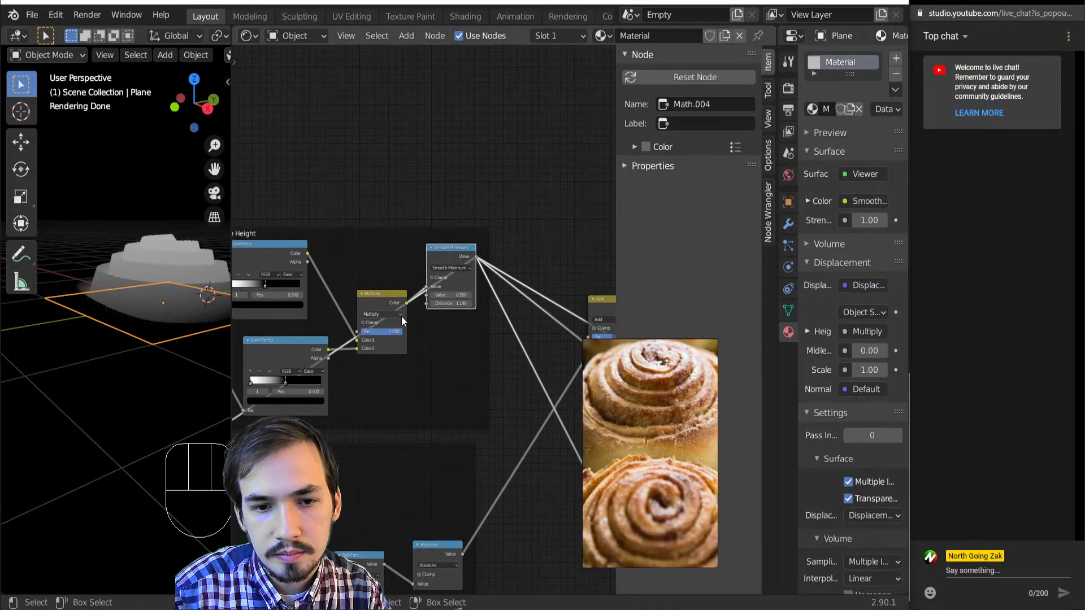
{"action": "scroll", "coordinate": [401, 314], "scroll_direction": "up", "scroll_amount": 1}
{"action": "scroll", "coordinate": [418, 260], "scroll_direction": "down", "scroll_amount": 2}
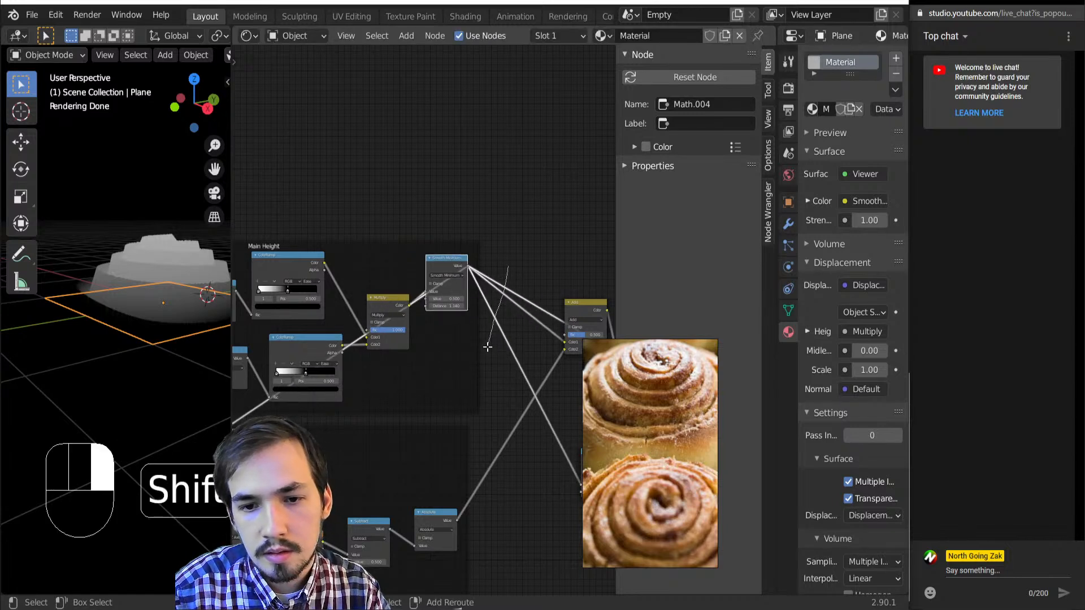
- Add a shared reroute point on the Smooth Minimum's output links and reposition it just outside the Main Height frame
{"action": "right_click_drag", "start_coordinate": [504, 269], "coordinate": [489, 341], "text": "shift"}
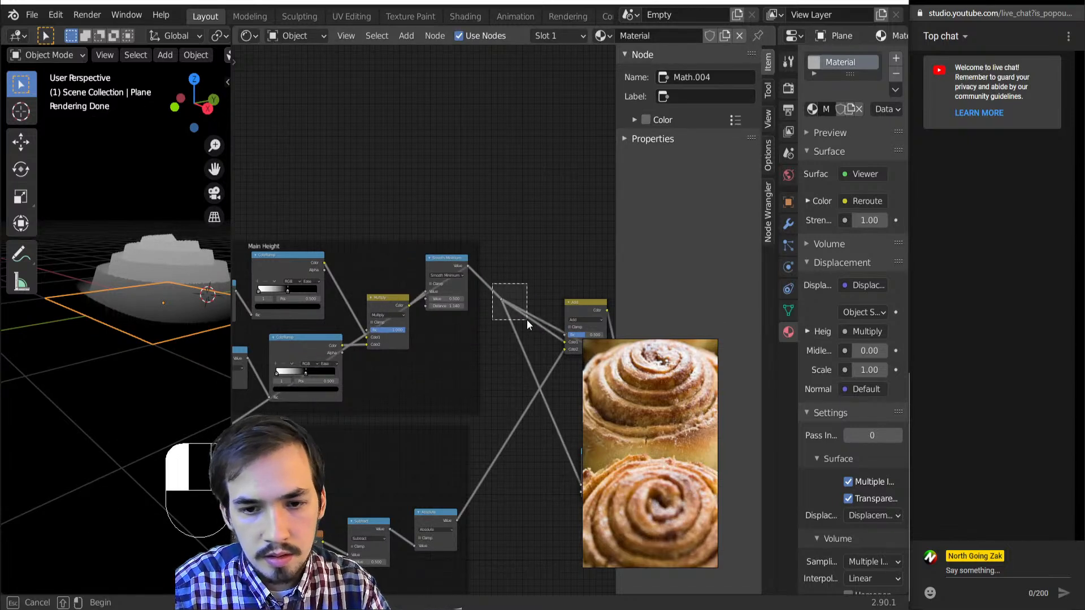
{"action": "key", "text": "g"}
{"action": "key", "text": "g"}
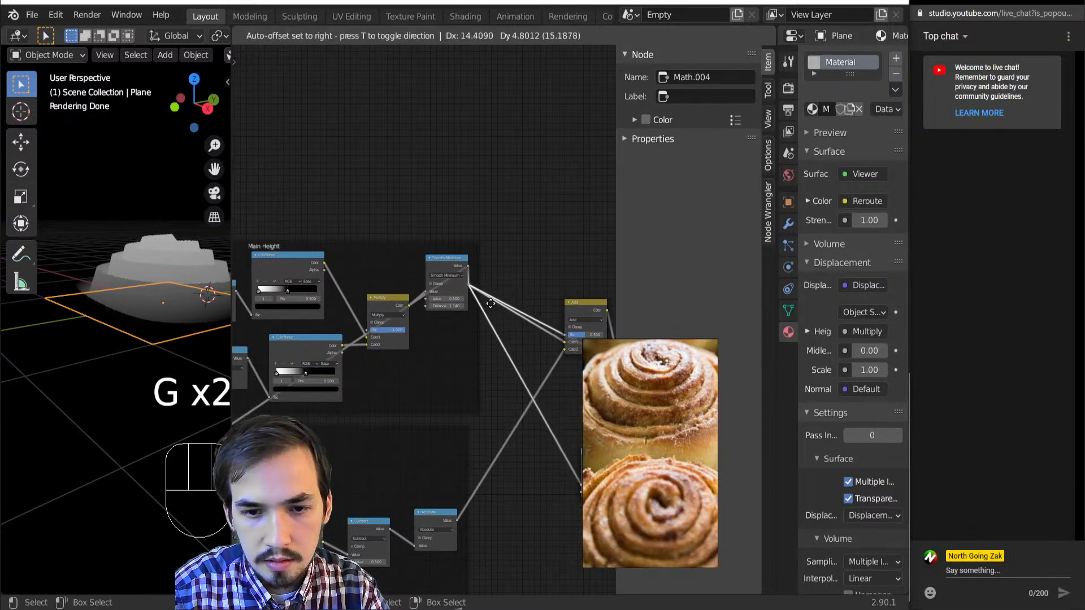
{"action": "key", "text": "g"}
{"action": "key", "text": "g"}
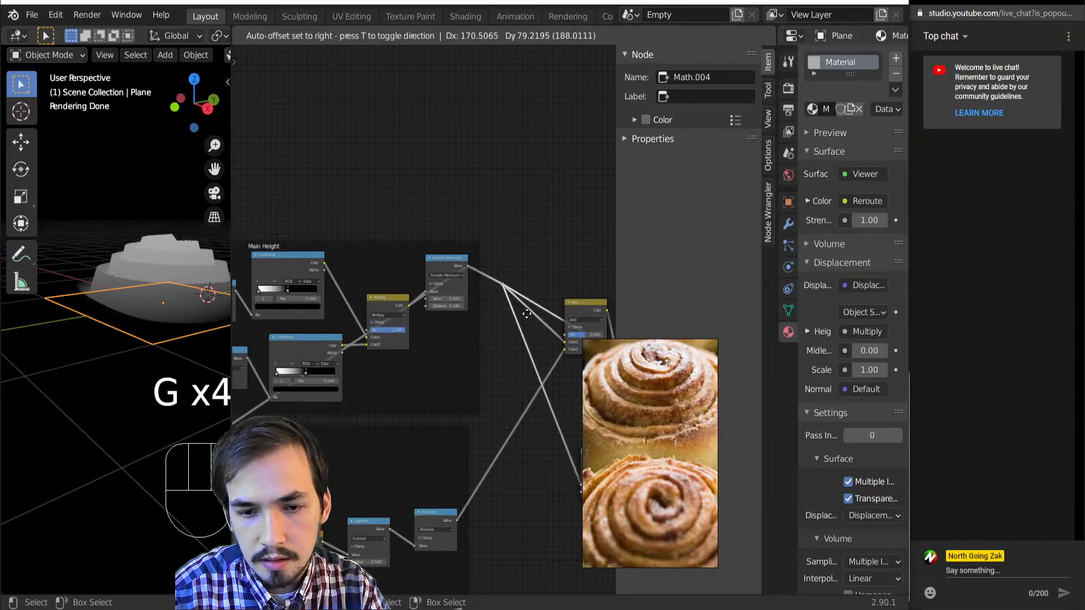
{"action": "left_click", "coordinate": [487, 287]}
{"action": "scroll", "coordinate": [484, 284], "scroll_direction": "up", "scroll_amount": 3}
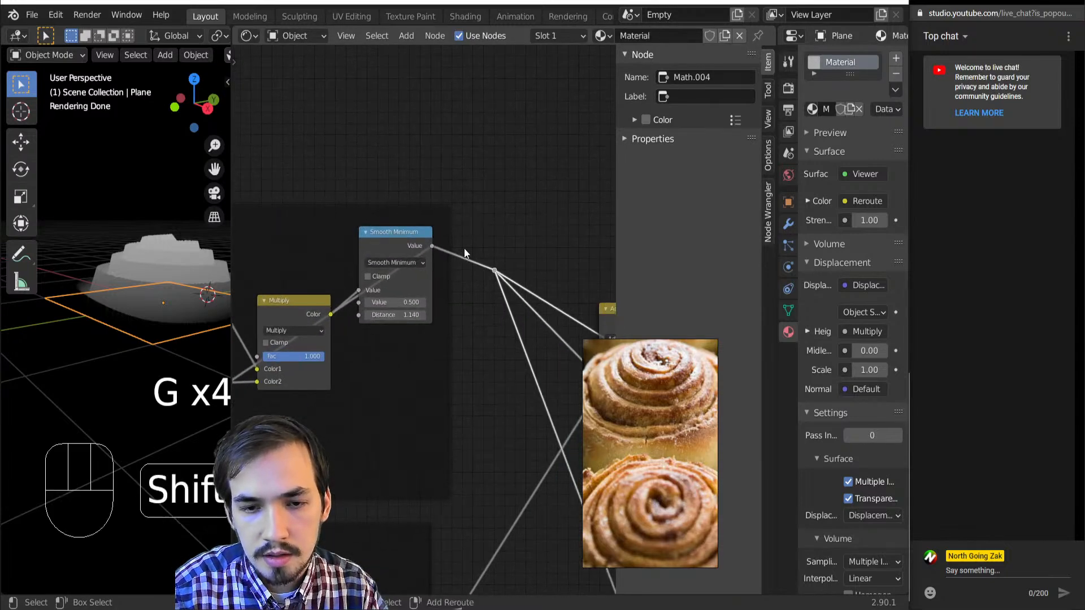
{"action": "key", "text": "ctrl+z"}
- Move the Add and Multiply mix nodes up and apart, clear of the Smooth Minimum reroute links
{"action": "scroll", "coordinate": [452, 305], "scroll_direction": "down", "scroll_amount": 4}
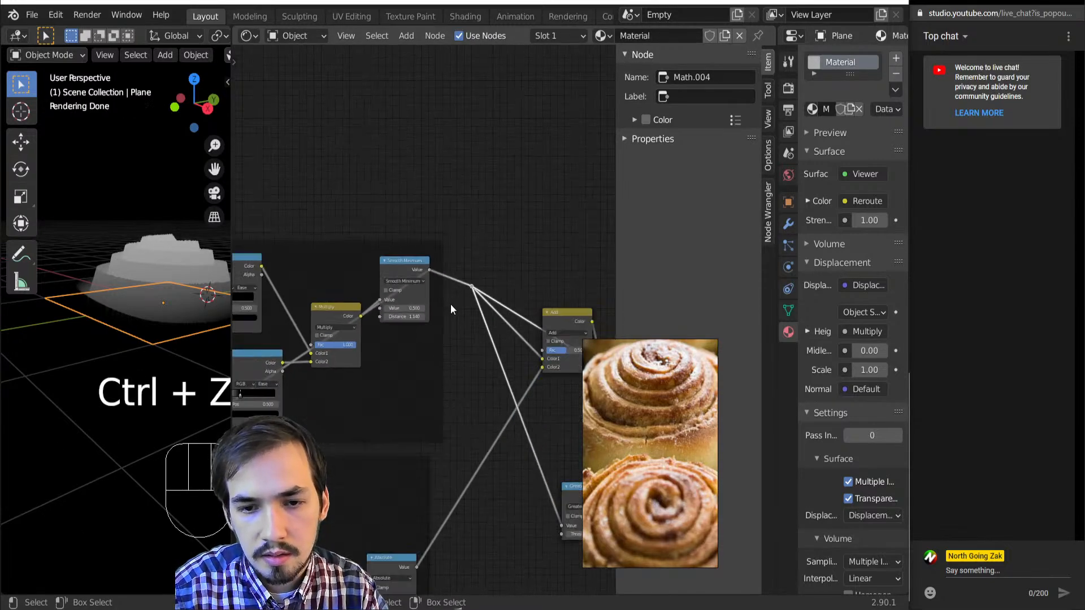
{"action": "left_click_drag", "start_coordinate": [435, 242], "coordinate": [518, 347]}
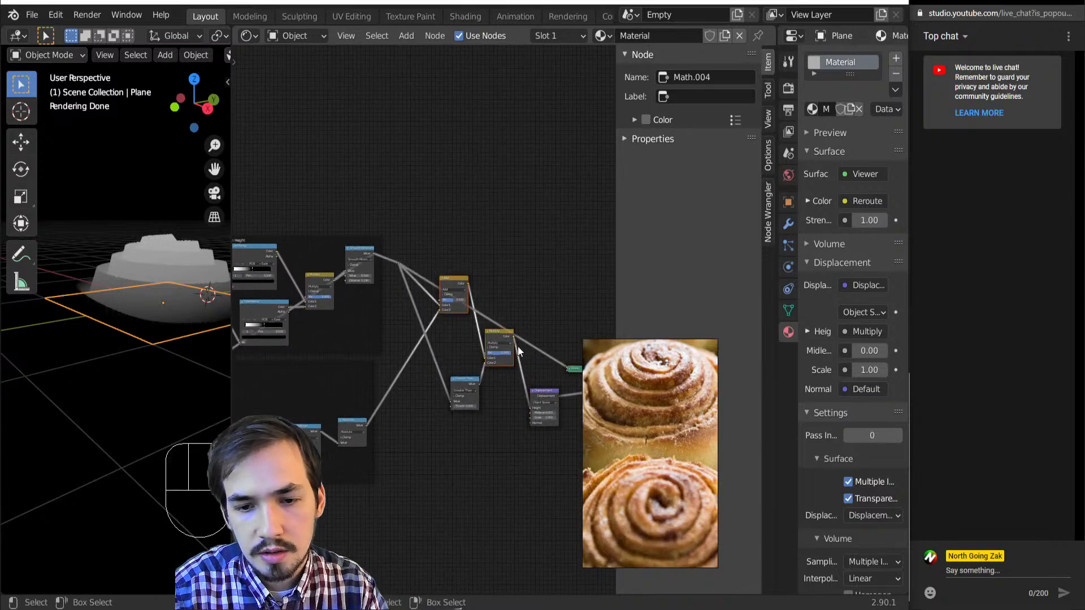
{"action": "key", "text": "g"}
{"action": "left_click", "coordinate": [551, 279]}
{"action": "left_click_drag", "start_coordinate": [551, 289], "coordinate": [559, 291]}
{"action": "key", "text": "g"}
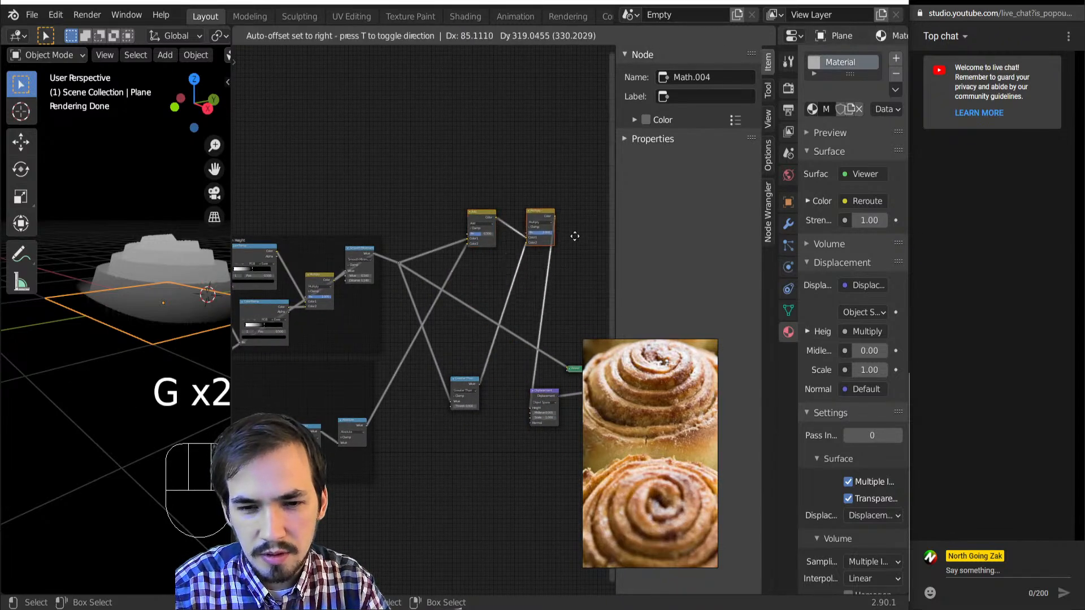
{"action": "left_click", "coordinate": [572, 236]}
- Move the Displacement and Viewer nodes up beside the repositioned Multiply mix node
{"action": "middle_click_drag", "start_coordinate": [483, 327], "coordinate": [413, 300]}
{"action": "scroll", "coordinate": [414, 300], "scroll_direction": "down", "scroll_amount": 5}
{"action": "left_click_drag", "start_coordinate": [429, 313], "coordinate": [486, 391]}
{"action": "key", "text": "g"}
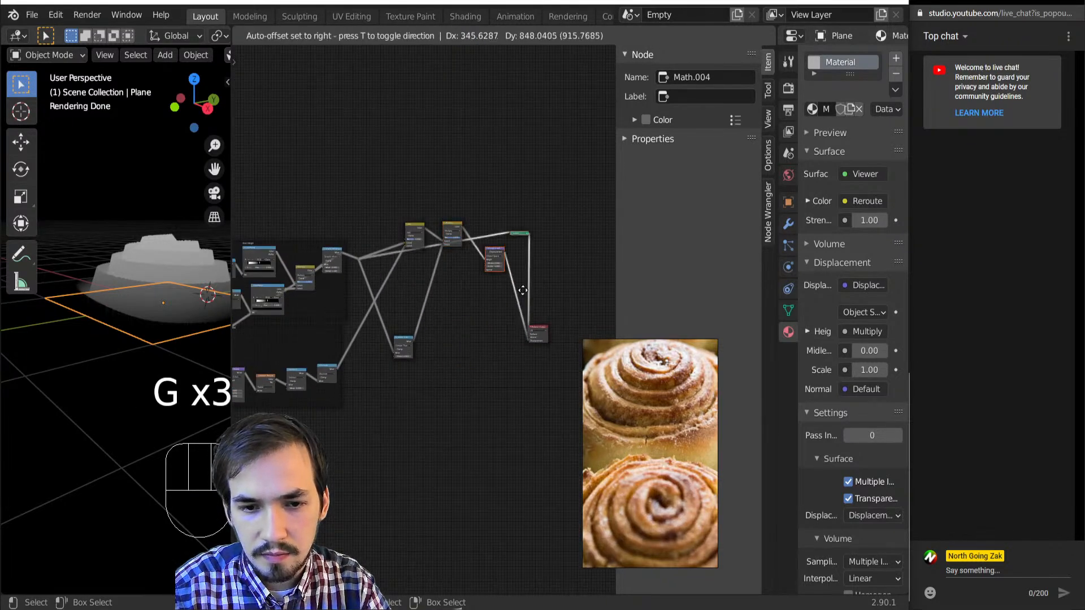
{"action": "left_click", "coordinate": [522, 291]}
{"action": "middle_click_drag", "start_coordinate": [403, 295], "coordinate": [490, 322]}
{"action": "scroll", "coordinate": [491, 322], "scroll_direction": "up", "scroll_amount": 7}
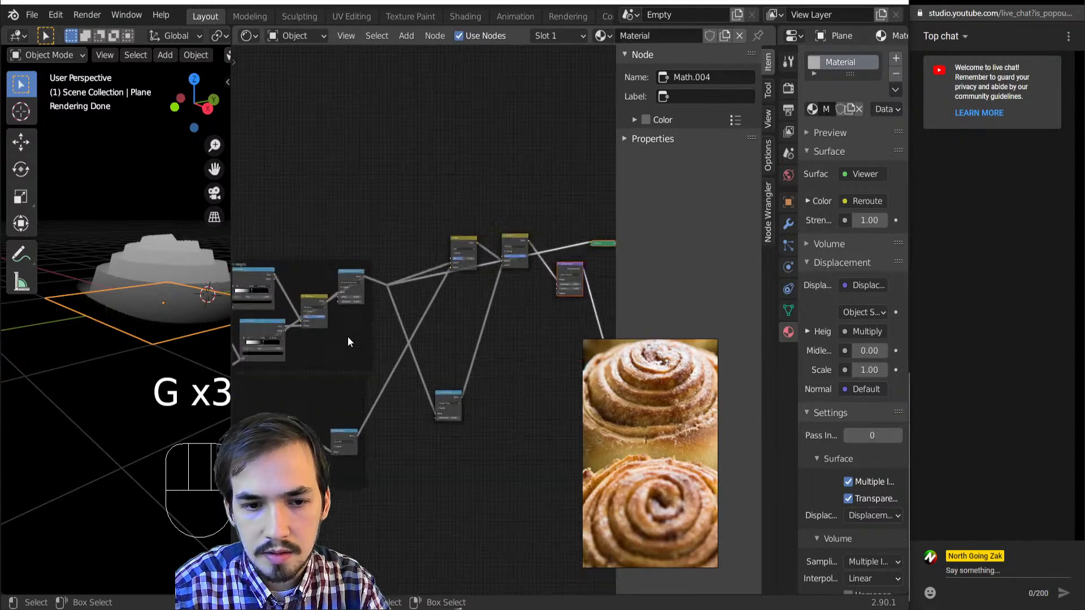
- Shift the reroute point away from Smooth Minimum and insert a Math node on the link between them
{"action": "middle_click_drag", "start_coordinate": [301, 294], "coordinate": [405, 289]}
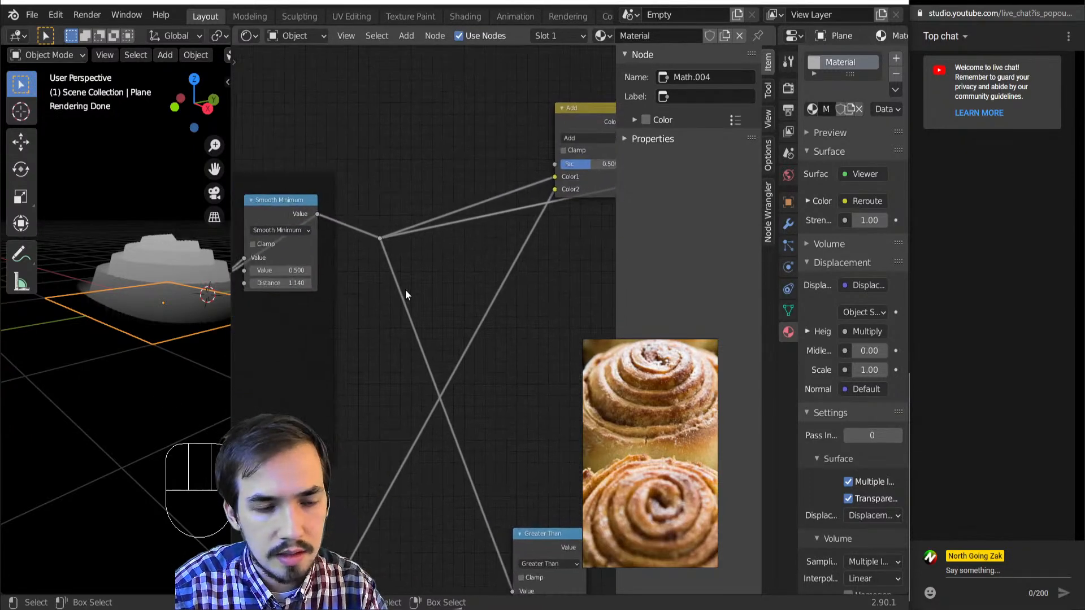
{"action": "scroll", "coordinate": [404, 293], "scroll_direction": "down", "scroll_amount": 2}
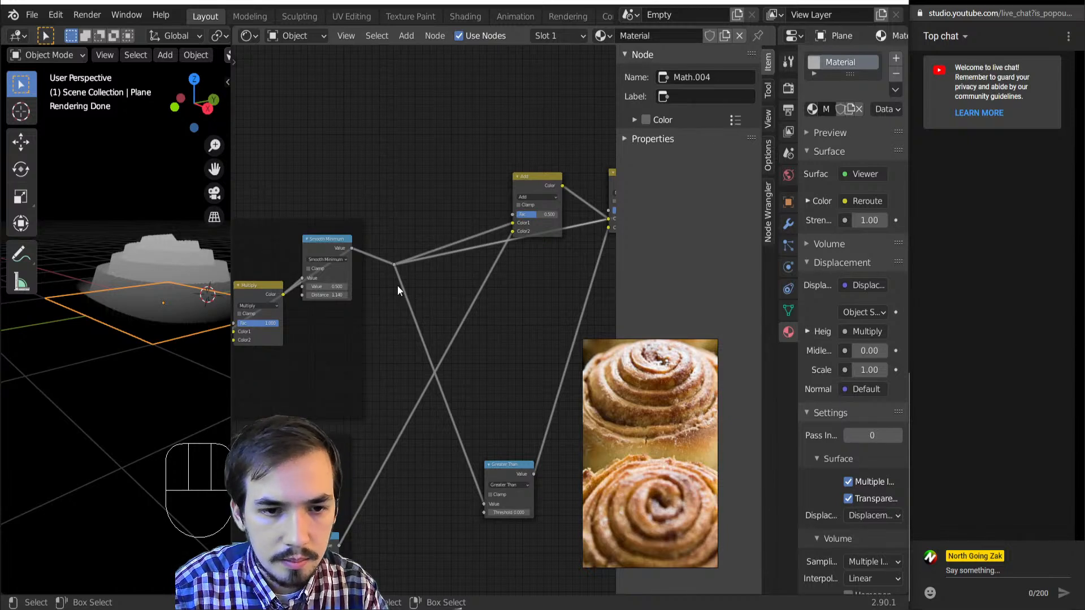
{"action": "left_click_drag", "start_coordinate": [375, 248], "coordinate": [425, 296]}
{"action": "key", "text": "g"}
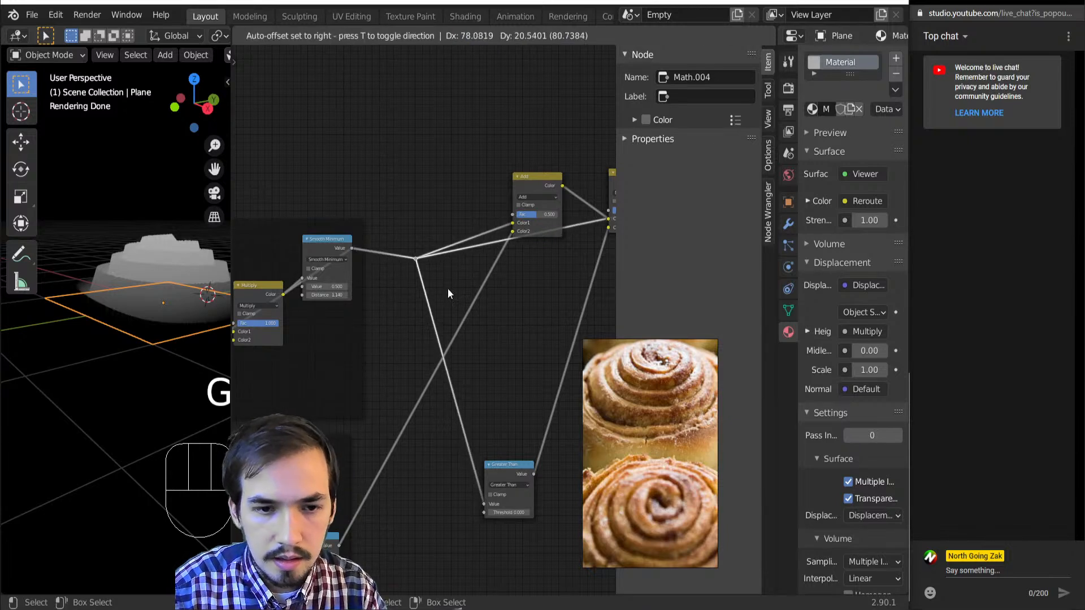
{"action": "left_click", "coordinate": [447, 288]}
{"action": "key", "text": "shift+a"}
{"action": "mouse_move", "coordinate": [357, 253]}
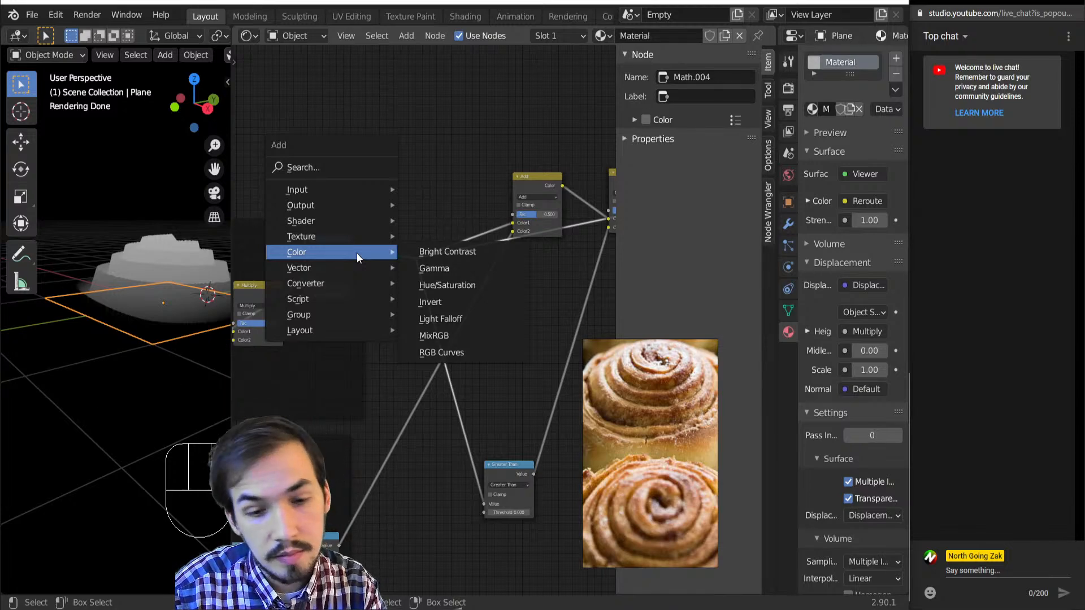
{"action": "key", "text": "n"}
{"action": "key", "text": "a"}
{"action": "left_click", "coordinate": [338, 247]}
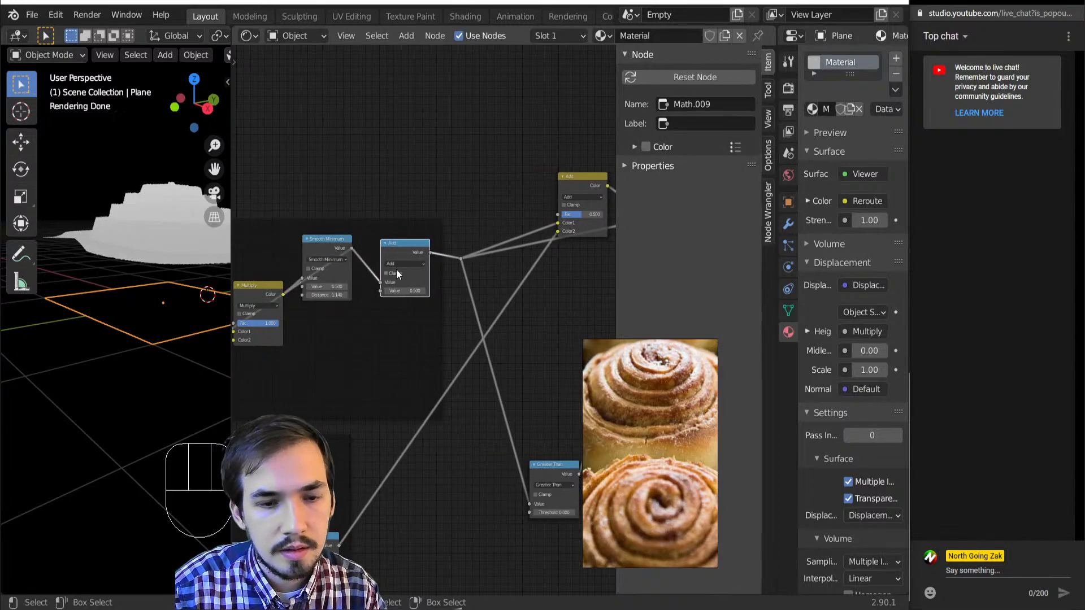
- Change the new Math node to Multiply Add, with a multiplier of 1.120 and an addend of 0.460
{"action": "scroll", "coordinate": [440, 388], "scroll_direction": "down", "scroll_amount": 2}
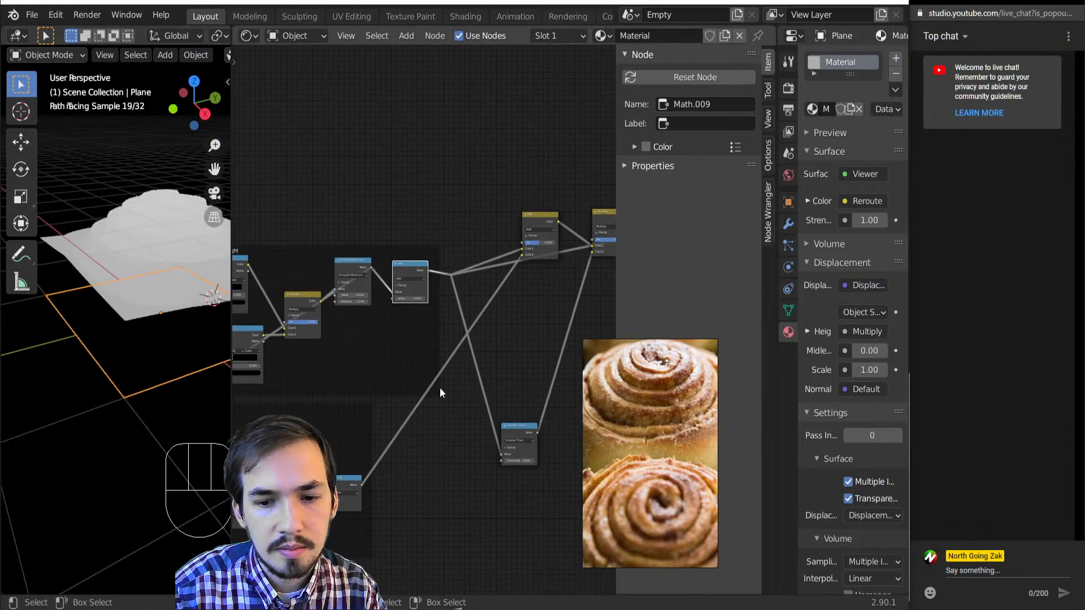
{"action": "middle_click_drag", "start_coordinate": [439, 388], "coordinate": [367, 332]}
{"action": "scroll", "coordinate": [302, 311], "scroll_direction": "up", "scroll_amount": 3}
{"action": "middle_click_drag", "start_coordinate": [300, 310], "coordinate": [390, 362]}
{"action": "scroll", "coordinate": [392, 294], "scroll_direction": "up", "scroll_amount": 5}
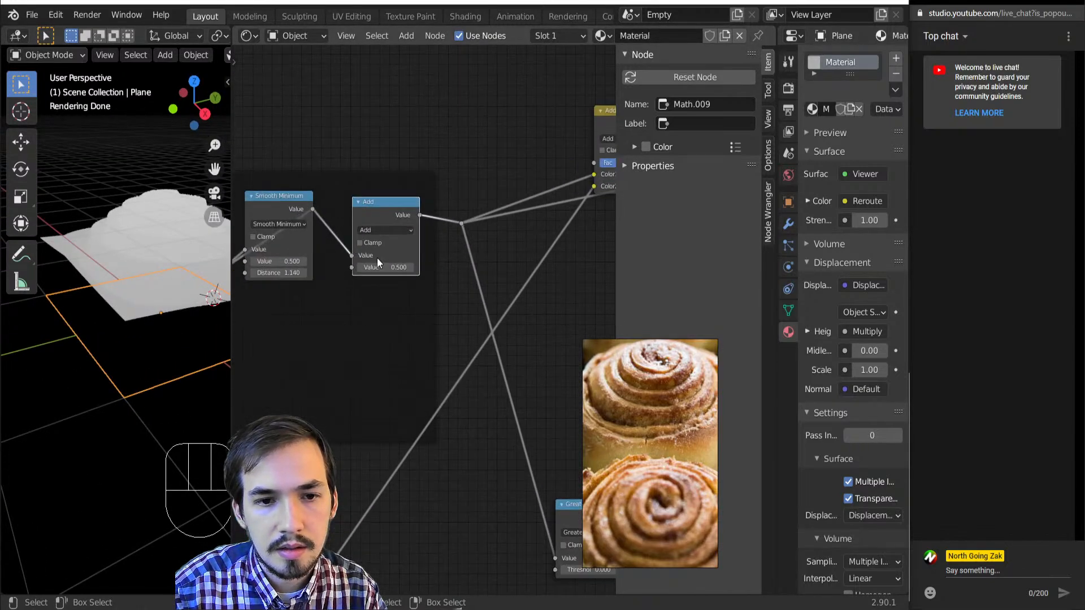
{"action": "left_click", "coordinate": [385, 229]}
{"action": "left_click", "coordinate": [385, 278]}
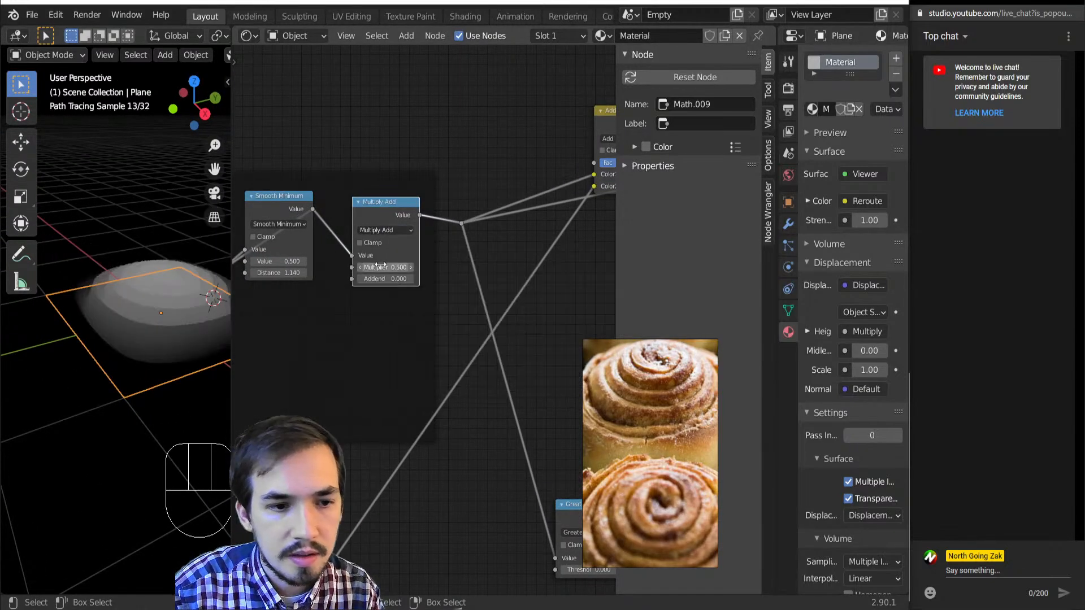
{"action": "scroll", "coordinate": [376, 280], "scroll_direction": "up", "scroll_amount": 4}
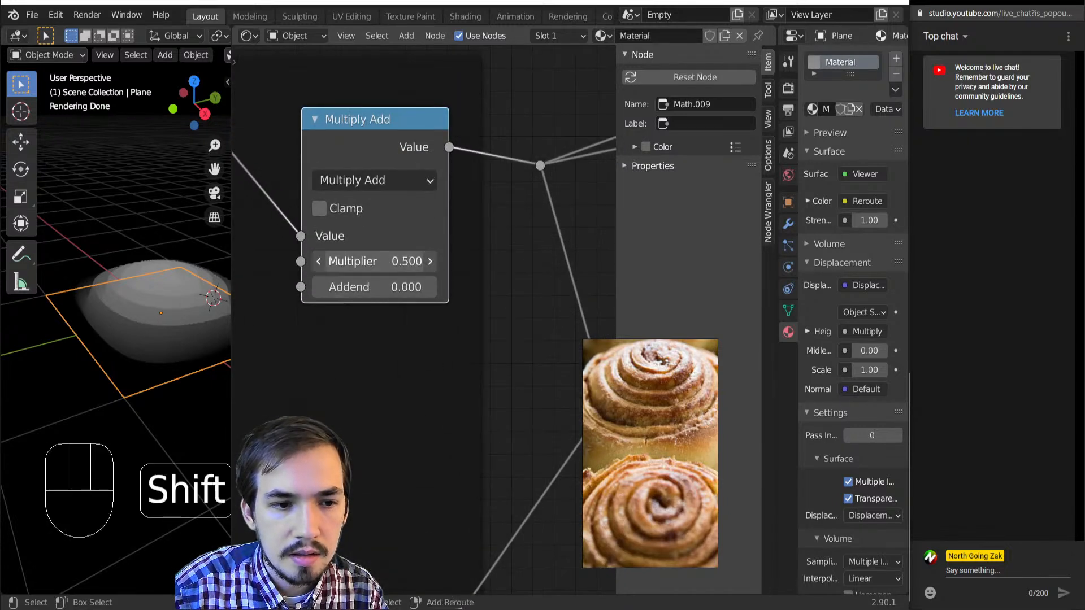
{"action": "left_click_drag", "start_coordinate": [368, 261], "coordinate": [403, 287], "text": "shift"}
- Set the Greater Than node's threshold to 2.470
{"action": "scroll", "coordinate": [436, 391], "scroll_direction": "down", "scroll_amount": 6}
{"action": "middle_click_drag", "start_coordinate": [455, 423], "coordinate": [373, 294]}
{"action": "scroll", "coordinate": [373, 293], "scroll_direction": "down", "scroll_amount": 4}
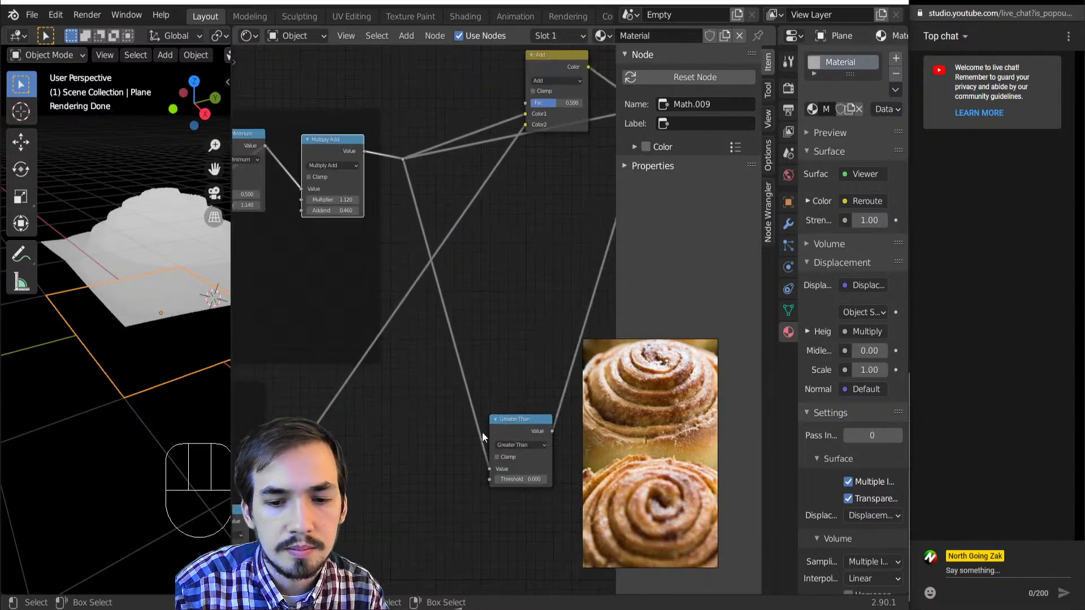
{"action": "middle_click_drag", "start_coordinate": [517, 470], "coordinate": [422, 432]}
{"action": "left_click_drag", "start_coordinate": [430, 455], "coordinate": [408, 455], "text": "shift"}
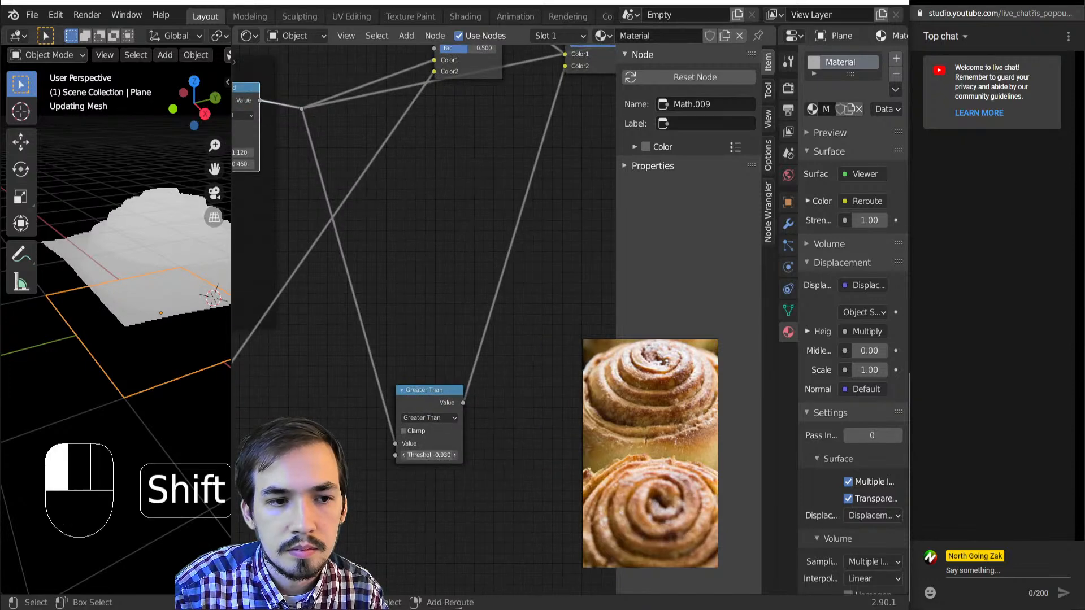
{"action": "left_click_drag", "start_coordinate": [482, 455], "coordinate": [569, 455], "text": "shift"}
{"action": "left_click", "coordinate": [430, 455], "text": "ctrl"}
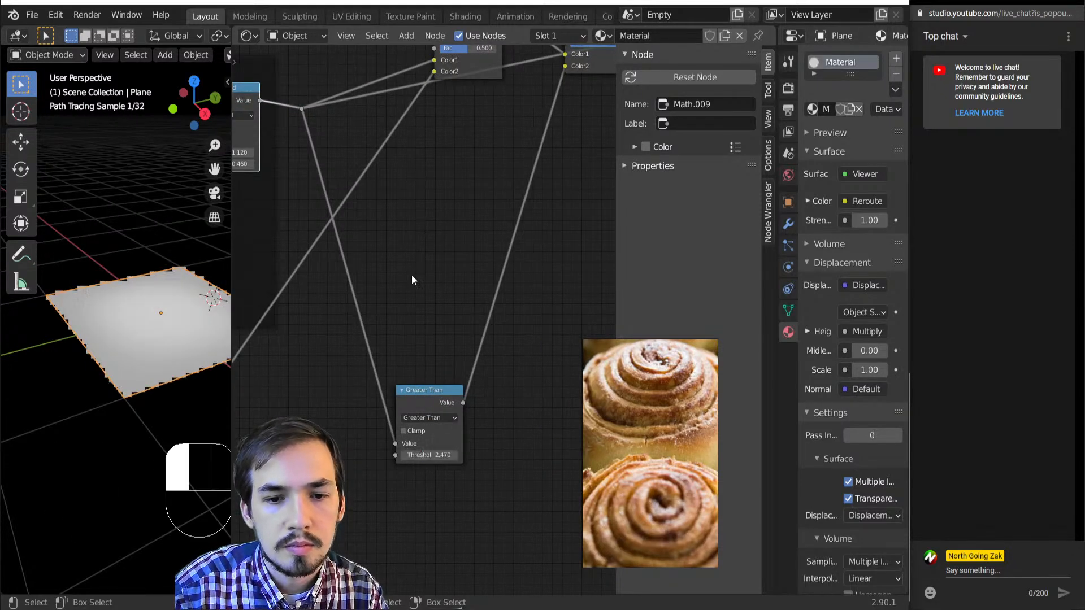
- Compare the previews of the Add, Multiply and Multiply Add nodes on the plane
{"action": "middle_click_drag", "start_coordinate": [392, 352], "coordinate": [322, 455]}
{"action": "scroll", "coordinate": [322, 455], "scroll_direction": "down", "scroll_amount": 3}
{"action": "left_click", "coordinate": [371, 178], "text": "ctrl+shift"}
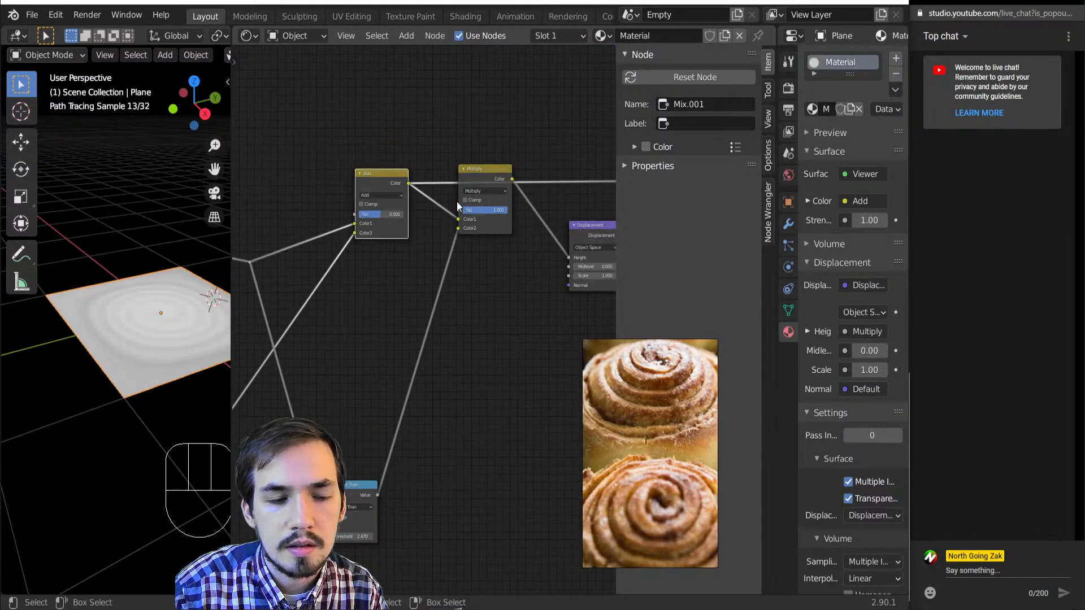
{"action": "left_click", "coordinate": [473, 178], "text": "ctrl+shift"}
{"action": "left_click", "coordinate": [385, 177], "text": "ctrl+shift"}
{"action": "middle_click_drag", "start_coordinate": [346, 326], "coordinate": [450, 308]}
{"action": "left_click", "coordinate": [287, 232], "text": "ctrl+shift"}
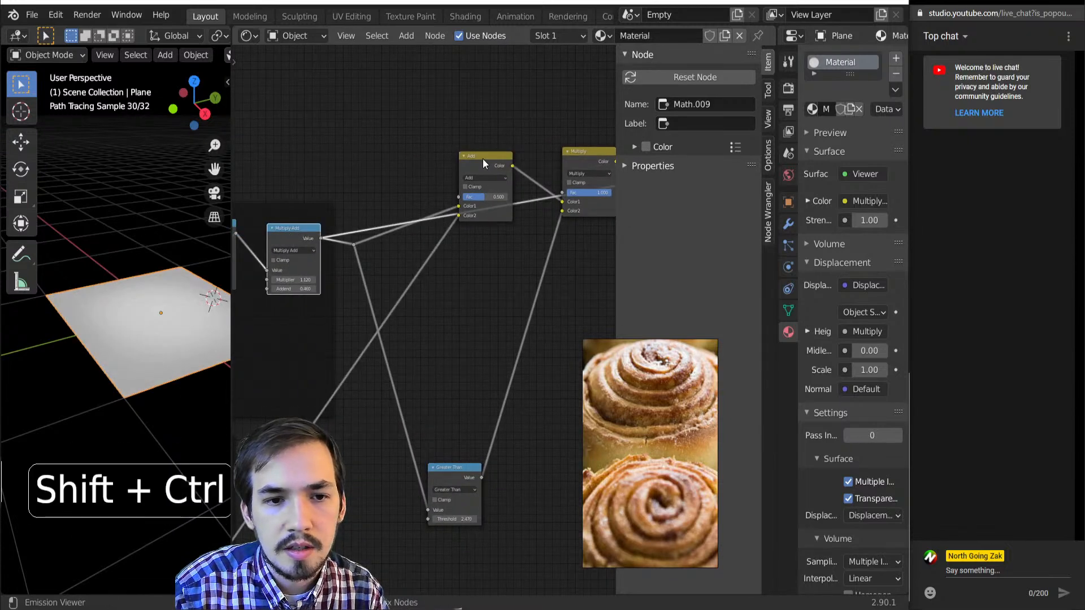
{"action": "left_click", "coordinate": [483, 158], "text": "ctrl+shift"}
{"action": "left_click", "coordinate": [295, 235], "text": "ctrl+shift"}
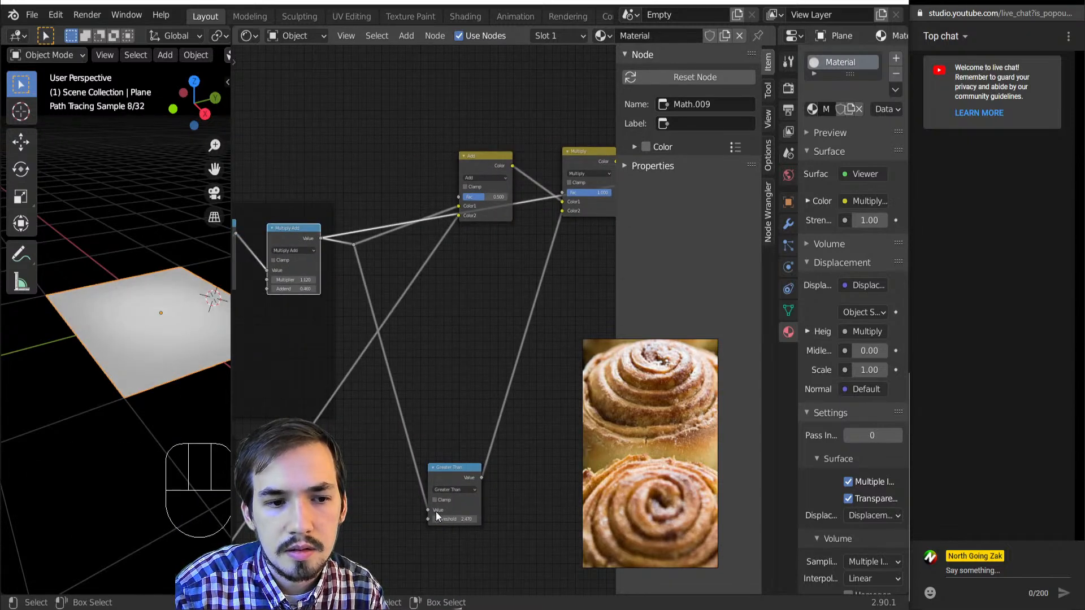
- Preview the Greater Than mask on the plane and compare it with the Add and masked Multiply outputs
{"action": "left_click", "coordinate": [460, 472], "text": "ctrl+shift"}
{"action": "middle_click_drag", "start_coordinate": [443, 322], "coordinate": [370, 398]}
{"action": "left_click", "coordinate": [524, 228], "text": "ctrl+shift"}
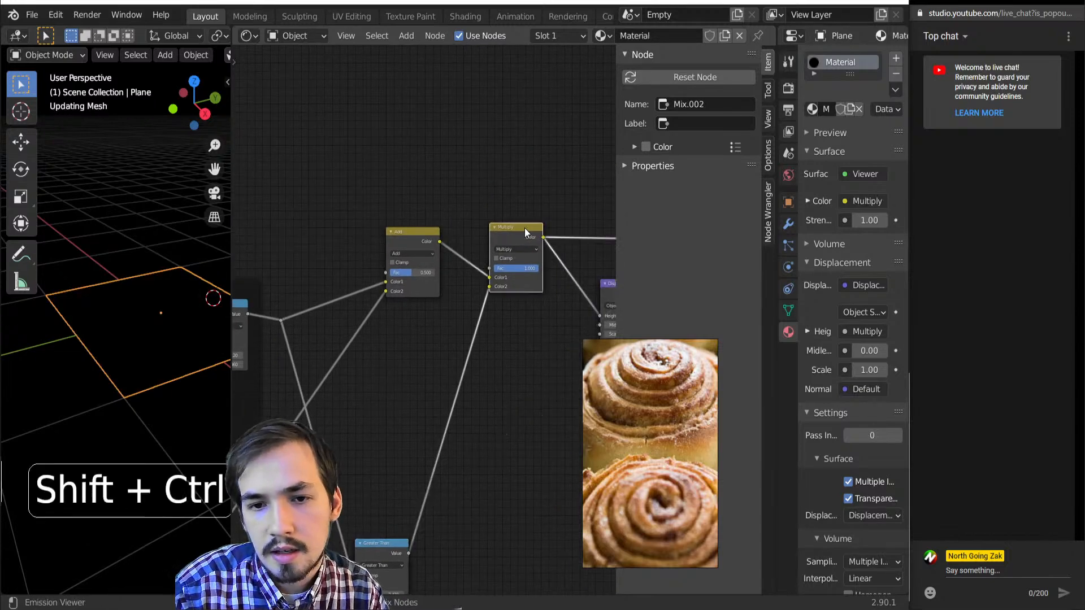
{"action": "left_click", "coordinate": [416, 239], "text": "ctrl+shift"}
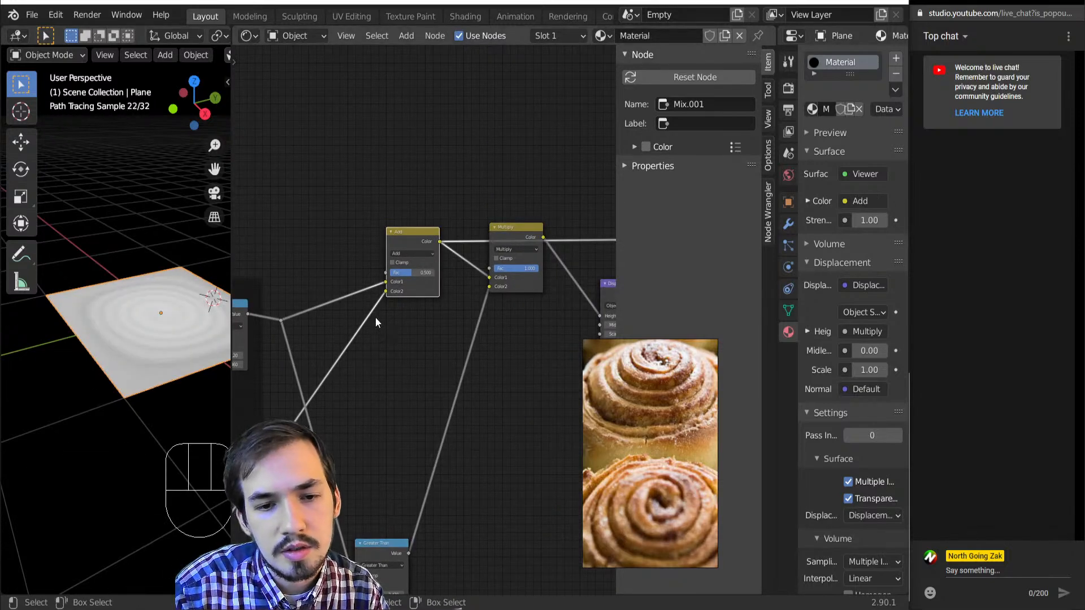
{"action": "scroll", "coordinate": [395, 305], "scroll_direction": "up", "scroll_amount": 2}
{"action": "middle_click_drag", "start_coordinate": [425, 262], "coordinate": [488, 261]}
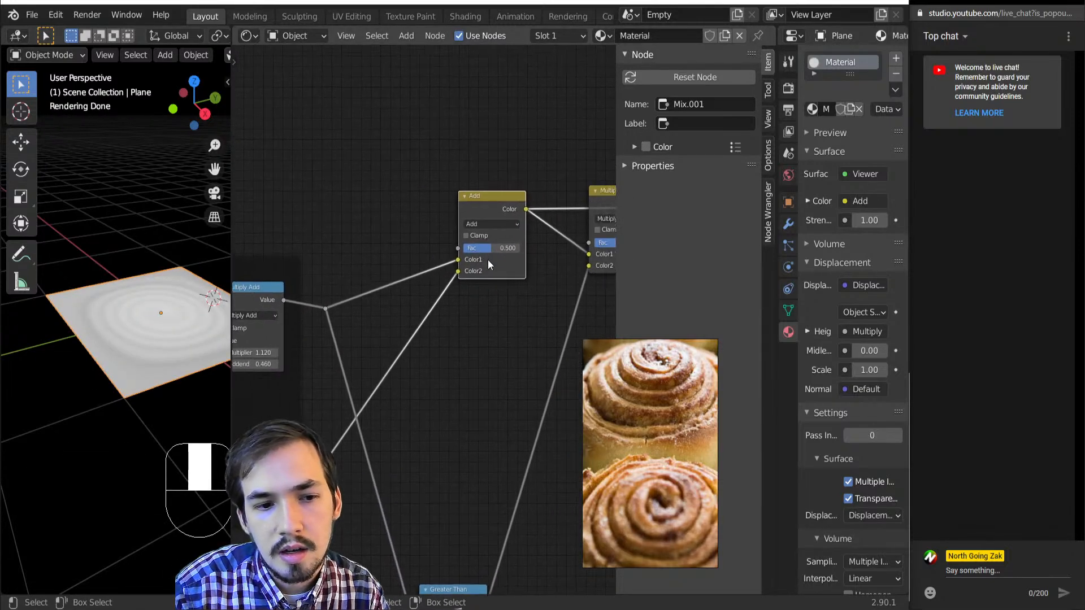
{"action": "scroll", "coordinate": [476, 250], "scroll_direction": "down", "scroll_amount": 2}
{"action": "scroll", "coordinate": [353, 371], "scroll_direction": "down", "scroll_amount": 2}
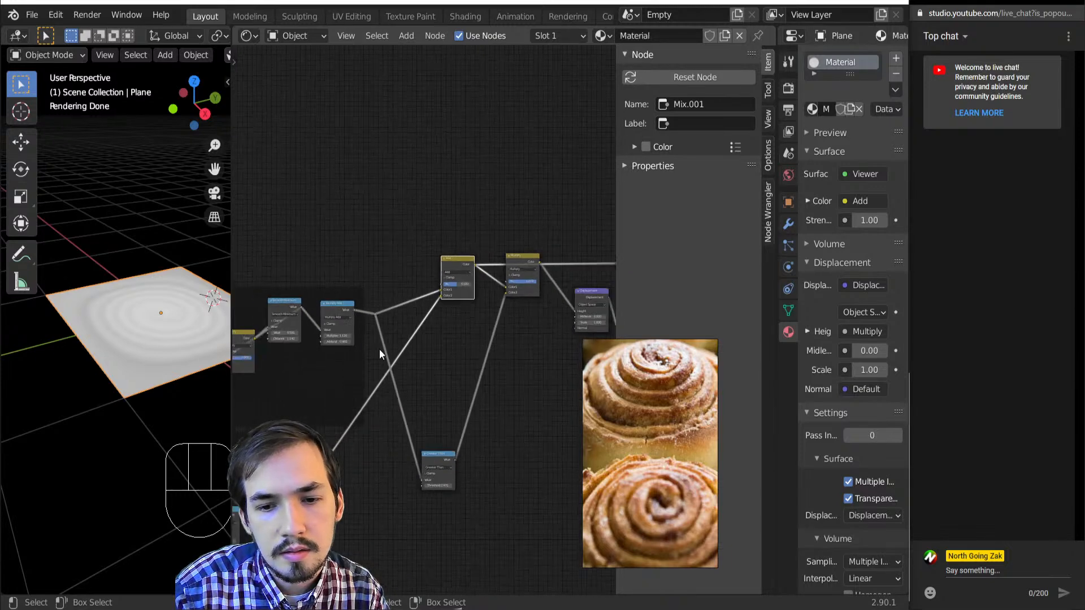
{"action": "middle_click_drag", "start_coordinate": [434, 349], "coordinate": [308, 315]}
{"action": "scroll", "coordinate": [424, 300], "scroll_direction": "up", "scroll_amount": 4}
{"action": "middle_click_drag", "start_coordinate": [346, 266], "coordinate": [441, 262]}
{"action": "middle_click_drag", "start_coordinate": [223, 360], "coordinate": [223, 342]}
{"action": "left_click", "coordinate": [477, 194], "text": "ctrl+shift"}
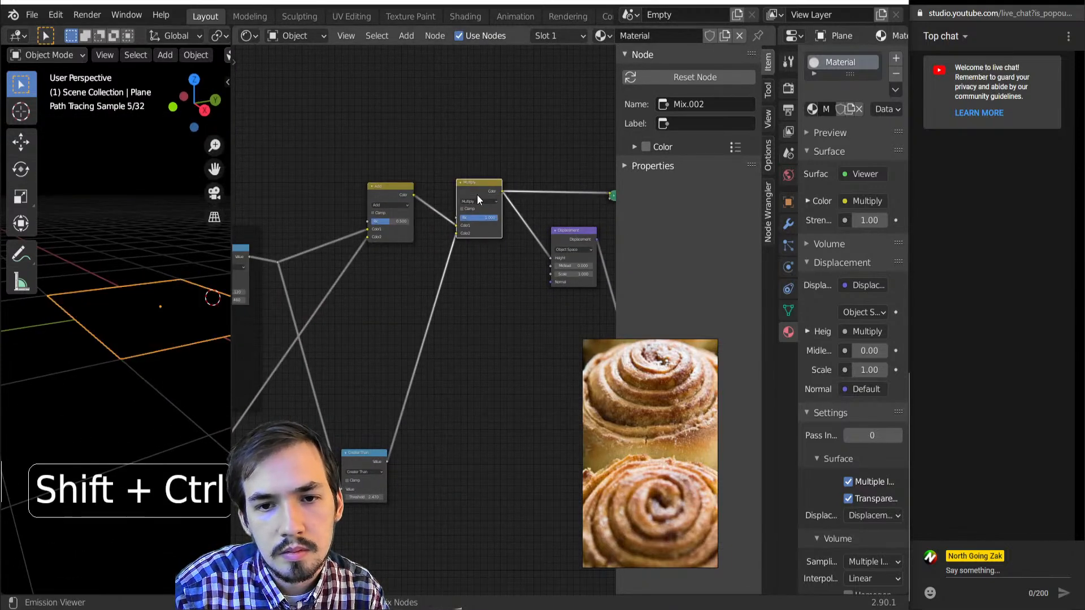
- Undo the node previews, the Greater Than threshold change and the Multiply Add addend change
{"action": "middle_click_drag", "start_coordinate": [350, 358], "coordinate": [424, 347]}
{"action": "key", "text": "ctrl+z"}
{"action": "key", "text": "ctrl+z"}
{"action": "key", "text": "ctrl+z"}
{"action": "key", "text": "ctrl+z"}
{"action": "key", "text": "ctrl+z"}
{"action": "key", "text": "ctrl+z"}
{"action": "key", "text": "ctrl+z"}
{"action": "key", "text": "ctrl+z"}
{"action": "key", "text": "ctrl+z"}
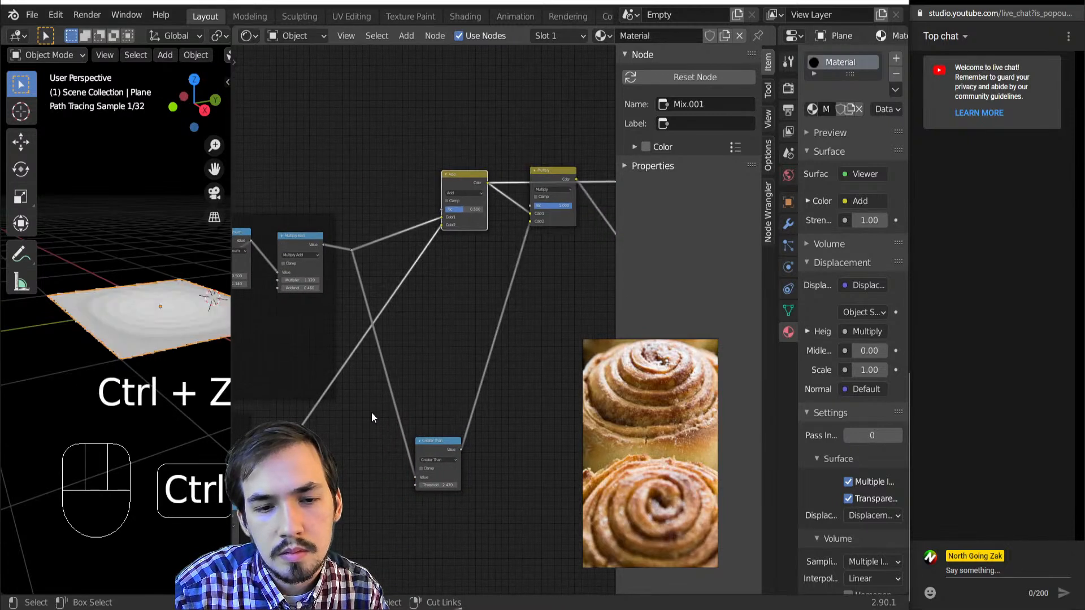
{"action": "key", "text": "ctrl+z"}
{"action": "key", "text": "ctrl+z"}
{"action": "key", "text": "ctrl+z"}
{"action": "key", "text": "ctrl+z"}
{"action": "key", "text": "ctrl+z"}
{"action": "key", "text": "ctrl+z"}
{"action": "key", "text": "ctrl+z"}
{"action": "key", "text": "ctrl+z"}
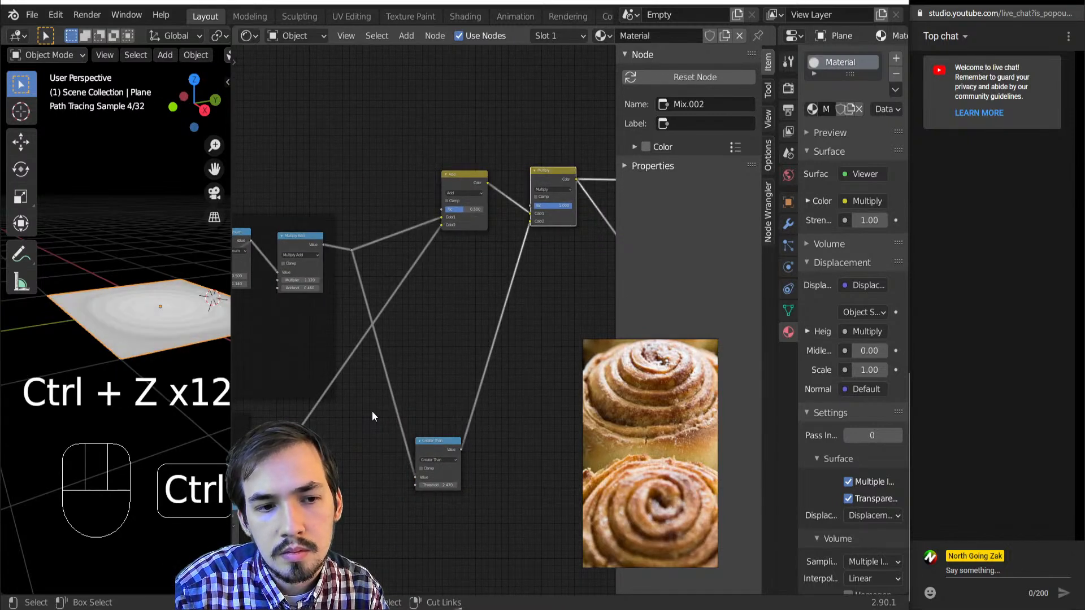
{"action": "key", "text": "ctrl+z"}
{"action": "key", "text": "ctrl+z"}
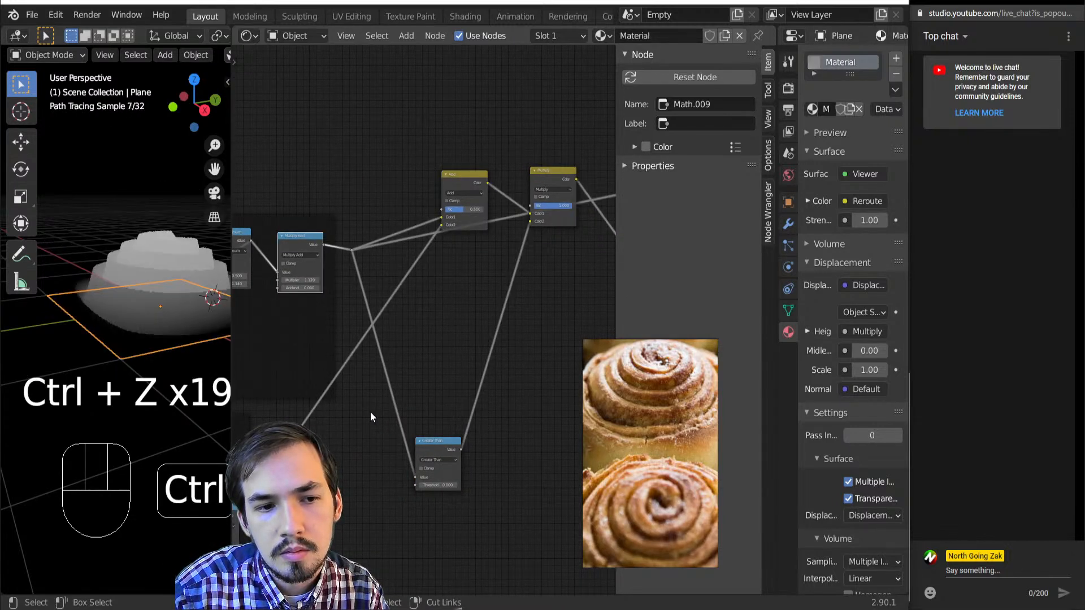
- Try a higher addend on the Multiply Add node and undo it
{"action": "middle_click_drag", "start_coordinate": [365, 394], "coordinate": [464, 436]}
{"action": "scroll", "coordinate": [419, 334], "scroll_direction": "up", "scroll_amount": 5}
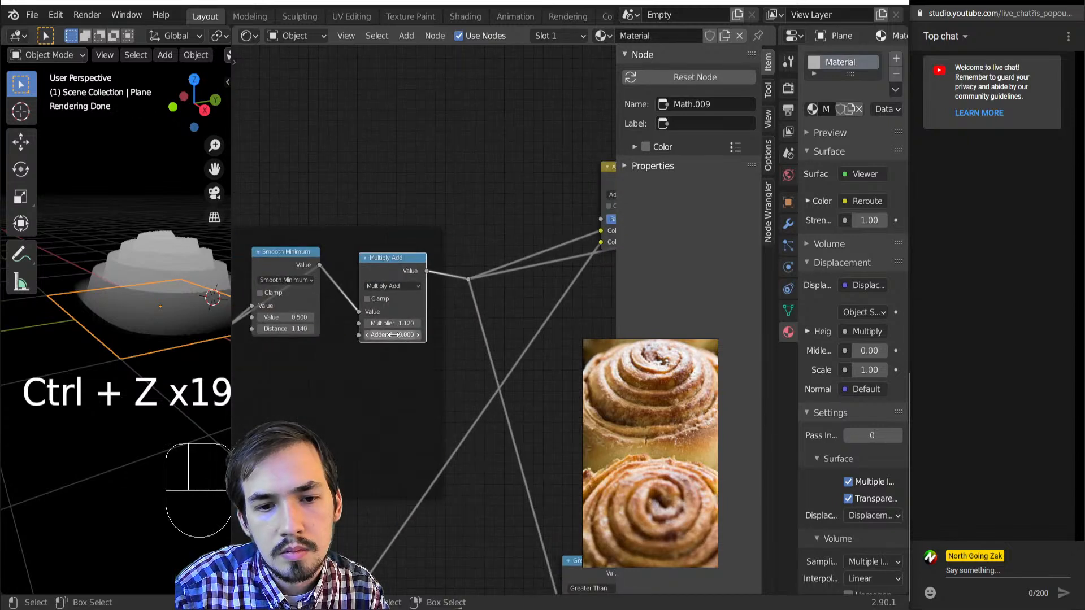
{"action": "left_click_drag", "start_coordinate": [392, 335], "coordinate": [419, 335], "text": "shift"}
{"action": "key", "text": "ctrl+z"}
- Preview the Smooth Minimum output and the Add output on the plane, examining the displaced roll from above
{"action": "left_click", "coordinate": [287, 260], "text": "ctrl+shift"}
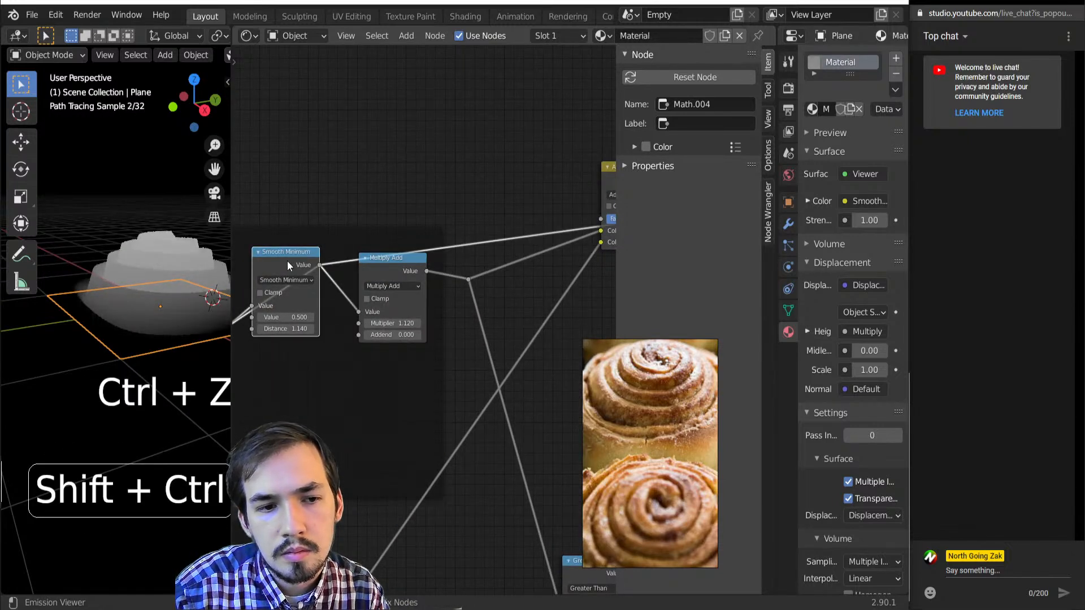
{"action": "scroll", "coordinate": [291, 267], "scroll_direction": "down", "scroll_amount": 9}
{"action": "middle_click_drag", "start_coordinate": [439, 367], "coordinate": [300, 336]}
{"action": "scroll", "coordinate": [430, 360], "scroll_direction": "up", "scroll_amount": 2}
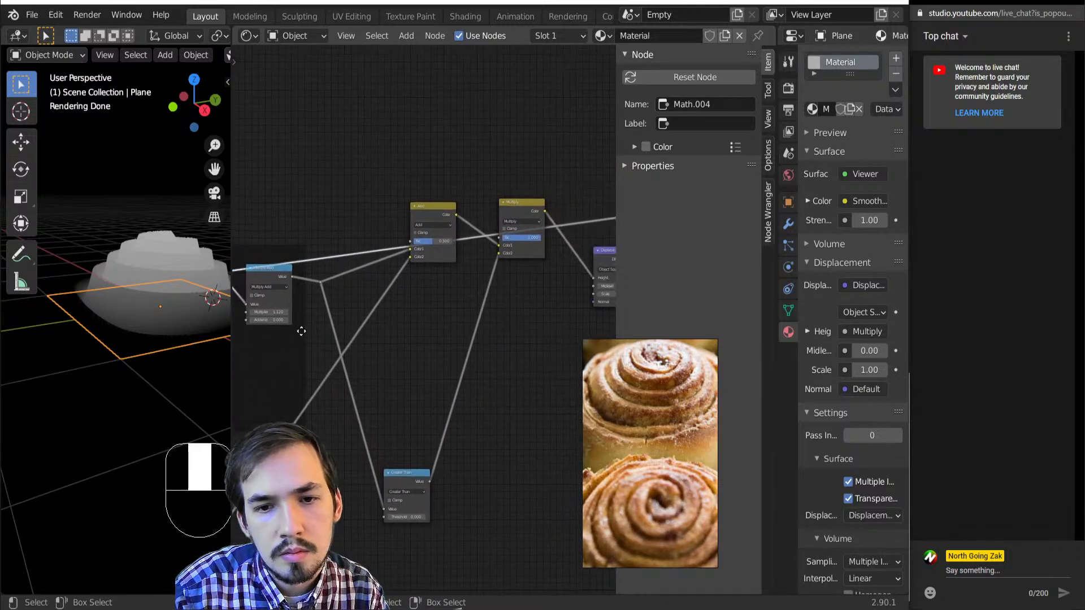
{"action": "left_click", "coordinate": [424, 220], "text": "ctrl+shift"}
{"action": "middle_click_drag", "start_coordinate": [76, 318], "coordinate": [110, 410]}
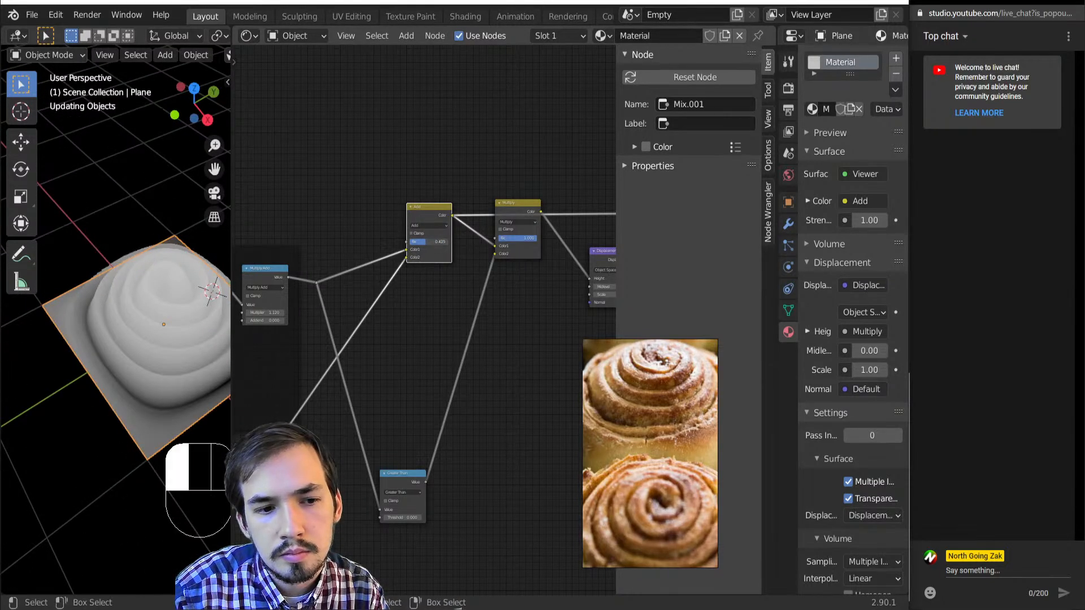
- Lower the Add mix node's factor to soften the spiral and inspect the displaced roll from the side
{"action": "left_click_drag", "start_coordinate": [426, 242], "coordinate": [416, 242]}
{"action": "middle_click_drag", "start_coordinate": [271, 282], "coordinate": [401, 284]}
{"action": "middle_click_drag", "start_coordinate": [167, 409], "coordinate": [143, 341]}
{"action": "scroll", "coordinate": [152, 313], "scroll_direction": "up", "scroll_amount": 2}
{"action": "scroll", "coordinate": [375, 334], "scroll_direction": "up", "scroll_amount": 5}
- Lower the Multiply Add node's multiplier to about 0.76 and preview the Smooth Minimum output on the plane
{"action": "middle_click_drag", "start_coordinate": [381, 311], "coordinate": [438, 328]}
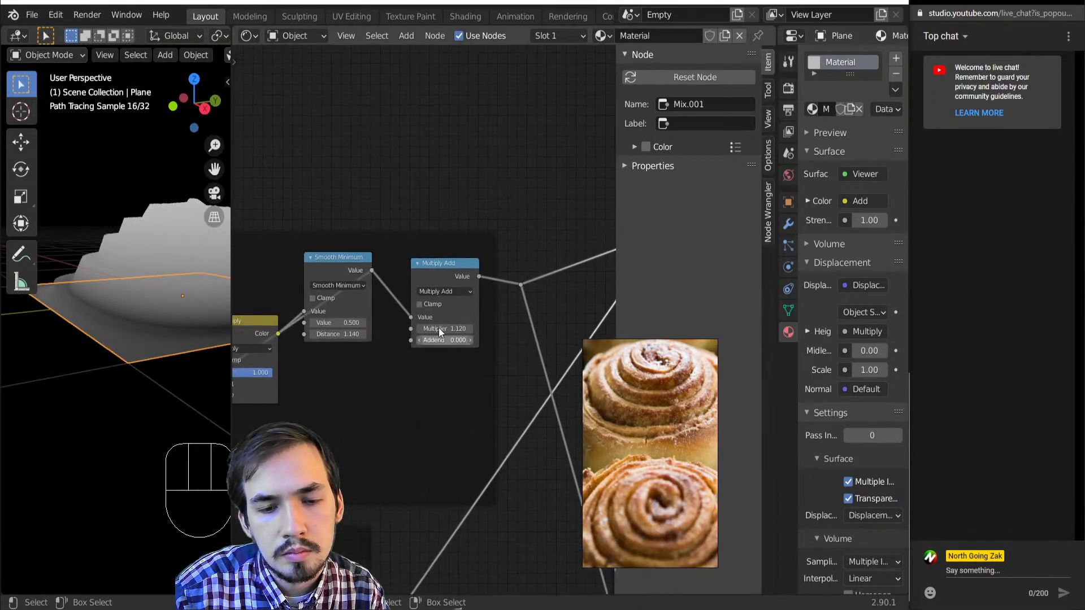
{"action": "mouse_move", "coordinate": [445, 328]}
{"action": "left_mouse_down", "text": "shift"}
{"action": "mouse_move", "coordinate": [429, 328]}
{"action": "mouse_move", "coordinate": [433, 345]}
{"action": "left_mouse_up", "text": "shift"}
{"action": "key", "text": "ctrl+z"}
{"action": "scroll", "coordinate": [409, 357], "scroll_direction": "down", "scroll_amount": 2}
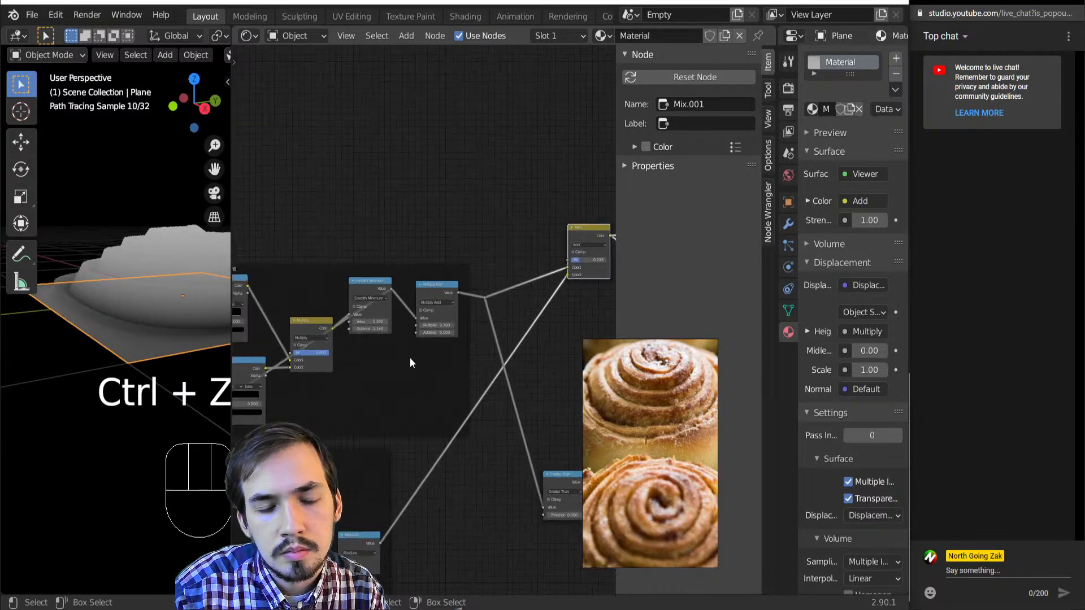
{"action": "left_click", "coordinate": [473, 280], "text": "ctrl+shift"}
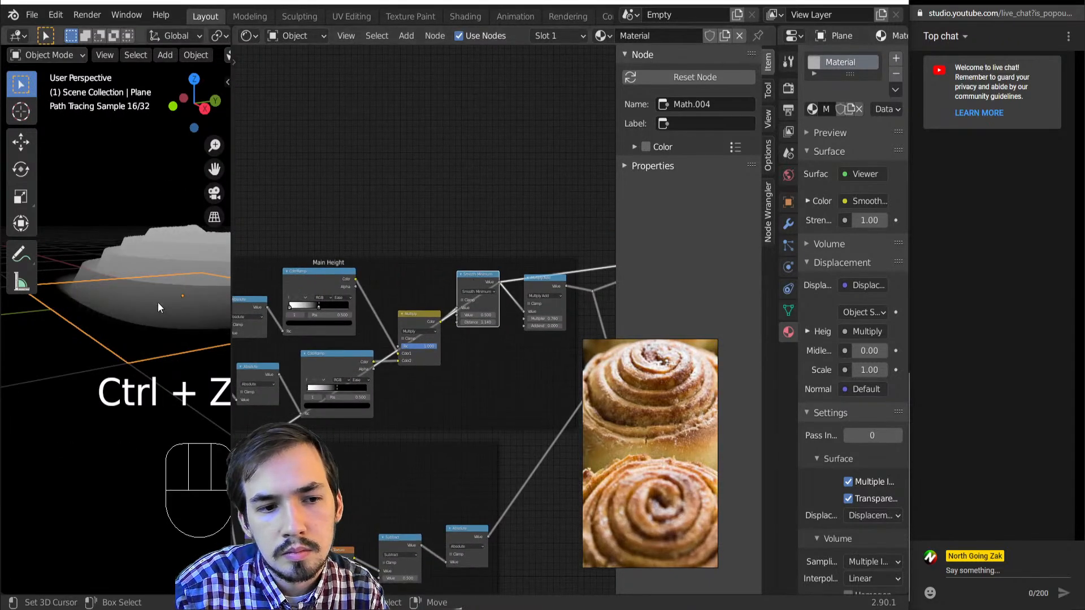
- Preview the Multiply Add output on the plane with the roll viewed from above
{"action": "middle_click_drag", "start_coordinate": [158, 303], "coordinate": [138, 361]}
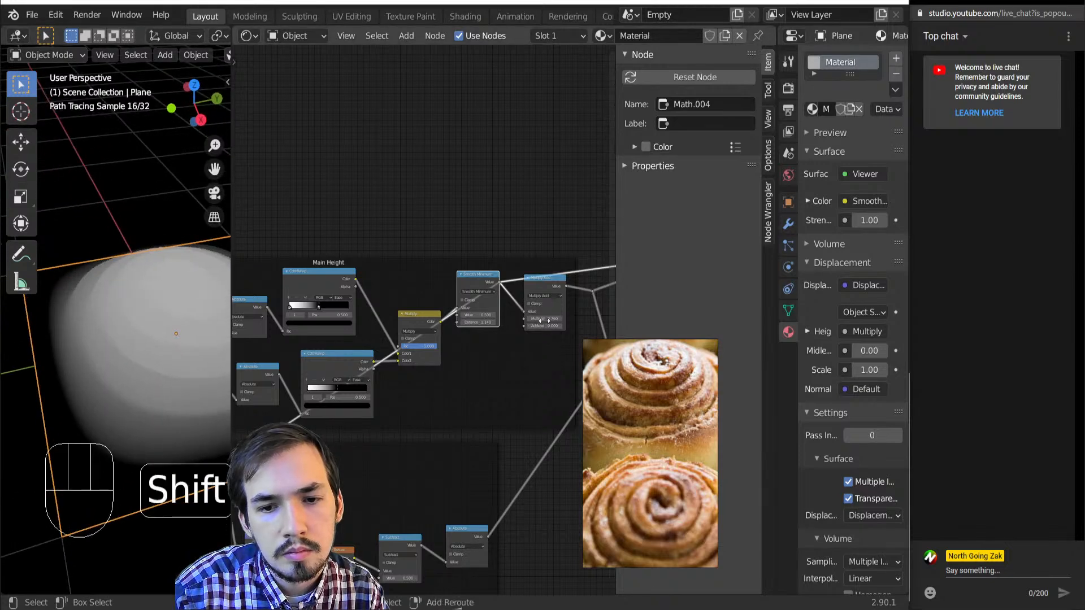
{"action": "scroll", "coordinate": [489, 325], "scroll_direction": "up", "scroll_amount": 2}
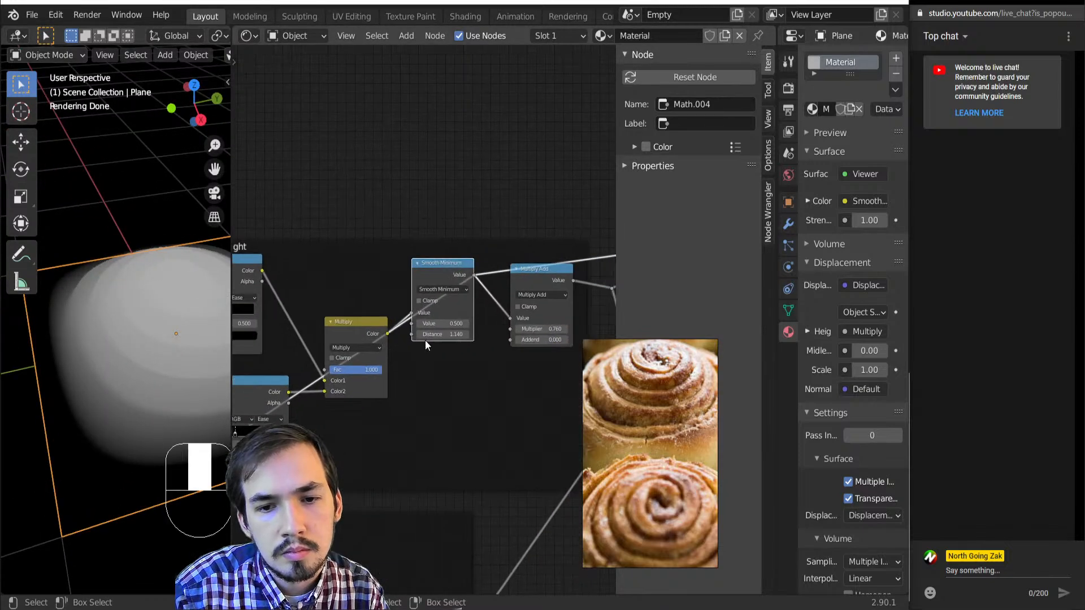
{"action": "left_click", "coordinate": [537, 281], "text": "ctrl+shift"}
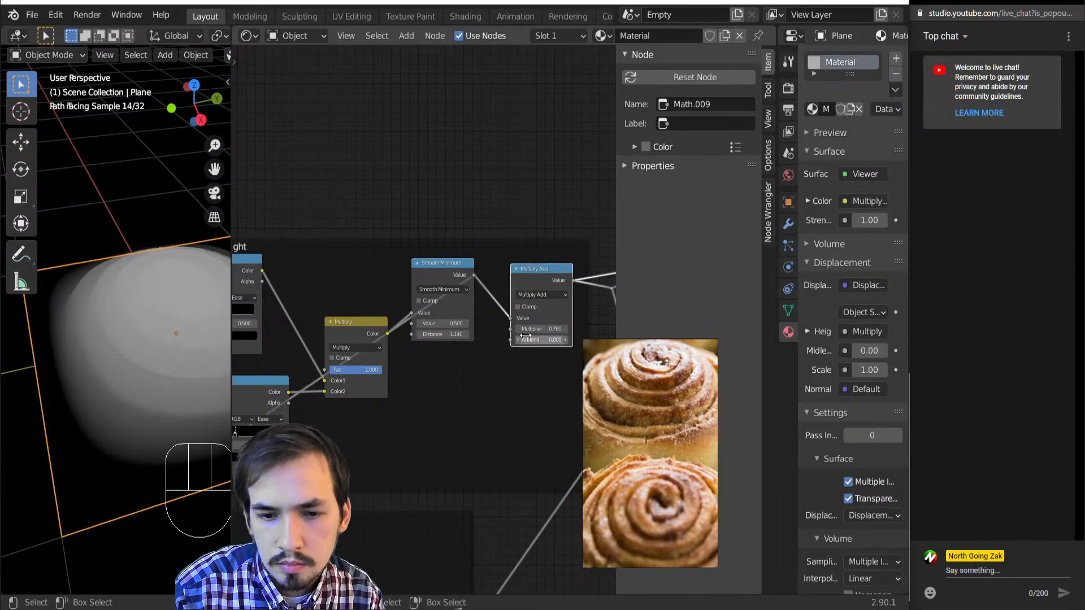
- Try raising the Multiply Add node's multiplier to about 1.48, check the roll from the side, and undo it
{"action": "left_click_drag", "start_coordinate": [523, 335], "coordinate": [565, 336], "text": "shift"}
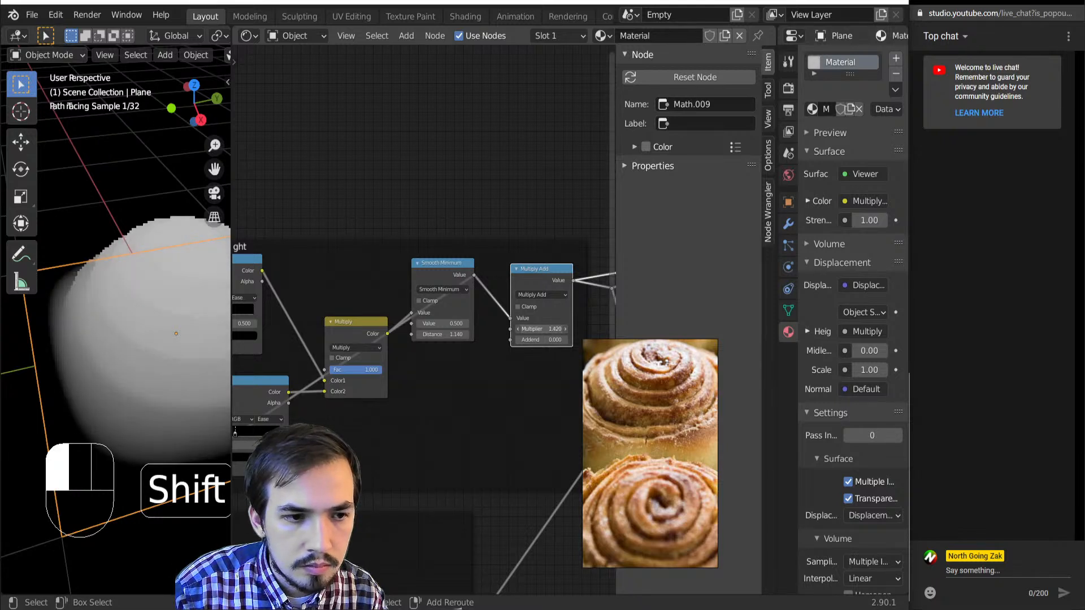
{"action": "middle_click_drag", "start_coordinate": [89, 333], "coordinate": [82, 289]}
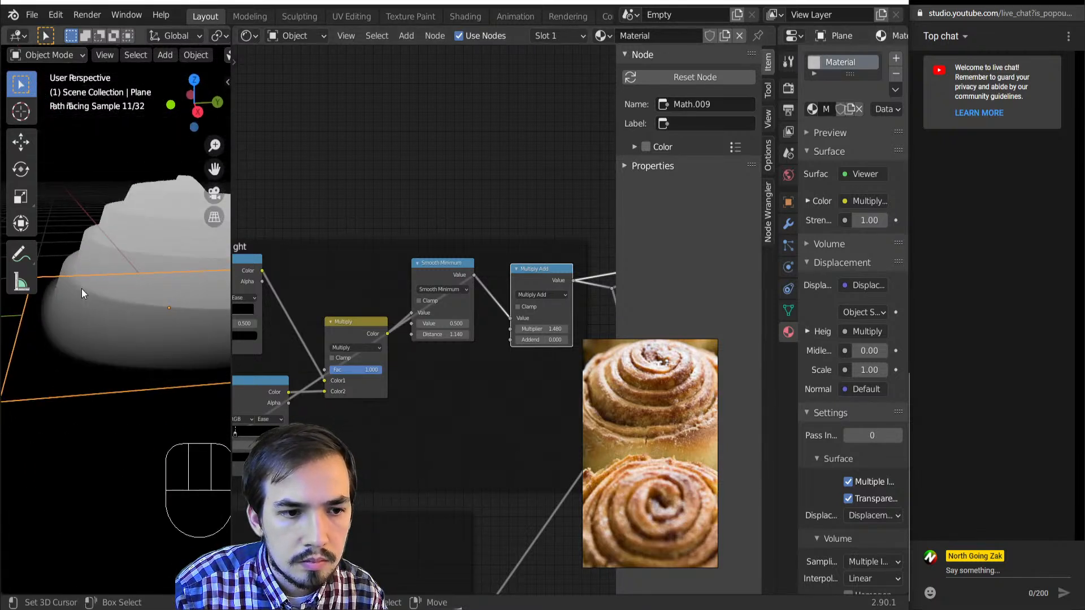
{"action": "key", "text": "ctrl+z"}
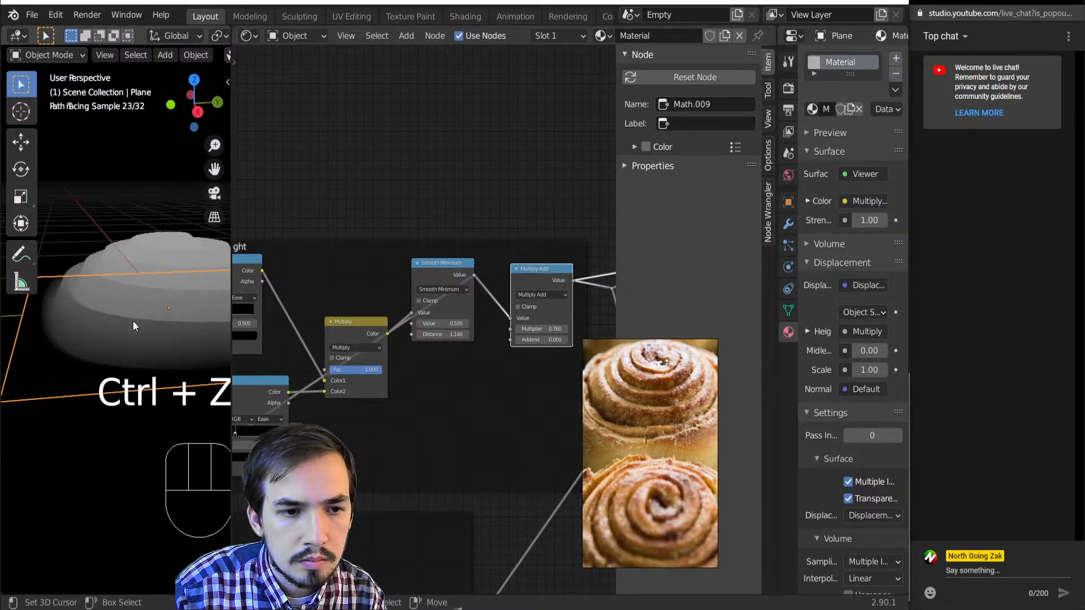
{"action": "middle_click_drag", "start_coordinate": [133, 321], "coordinate": [163, 391]}
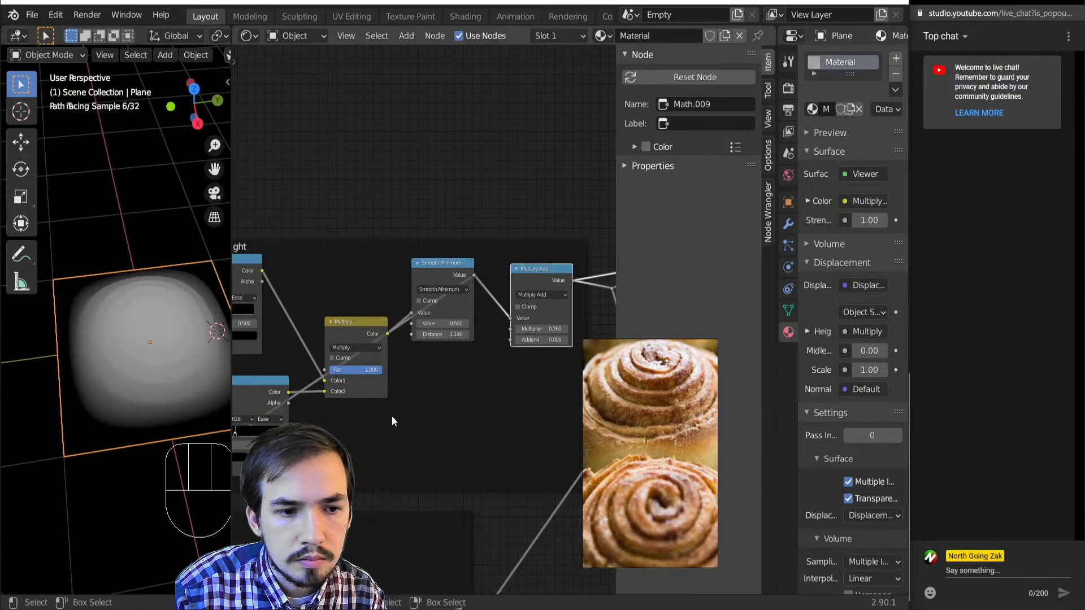
- Raise the Multiply Add node's multiplier to about 1.38 and check the taller roll from the side
{"action": "scroll", "coordinate": [391, 416], "scroll_direction": "down", "scroll_amount": 1}
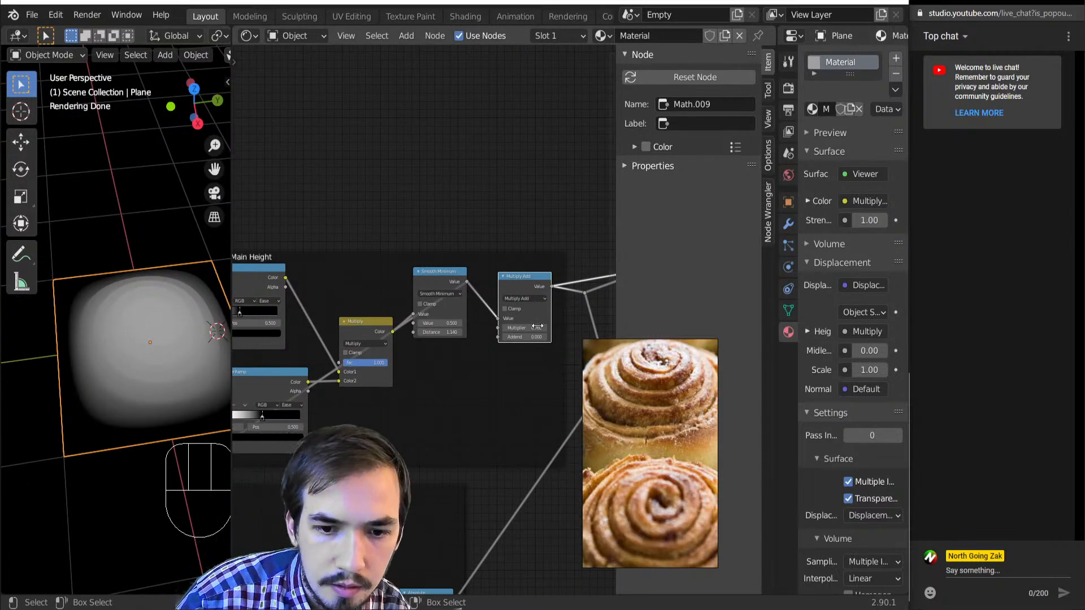
{"action": "left_click_drag", "start_coordinate": [525, 327], "coordinate": [543, 328], "text": "shift"}
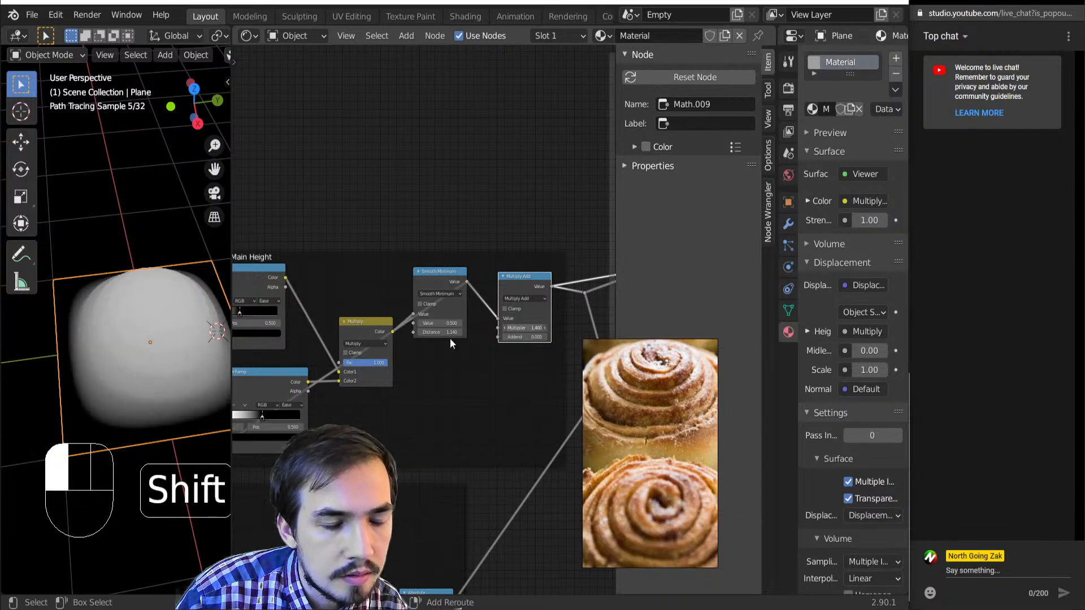
{"action": "left_click_drag", "start_coordinate": [452, 344], "coordinate": [424, 344], "text": "shift"}
{"action": "middle_click_drag", "start_coordinate": [70, 296], "coordinate": [10, 312]}
{"action": "scroll", "coordinate": [109, 283], "scroll_direction": "up", "scroll_amount": 4}
{"action": "middle_click_drag", "start_coordinate": [10, 313], "coordinate": [62, 356]}
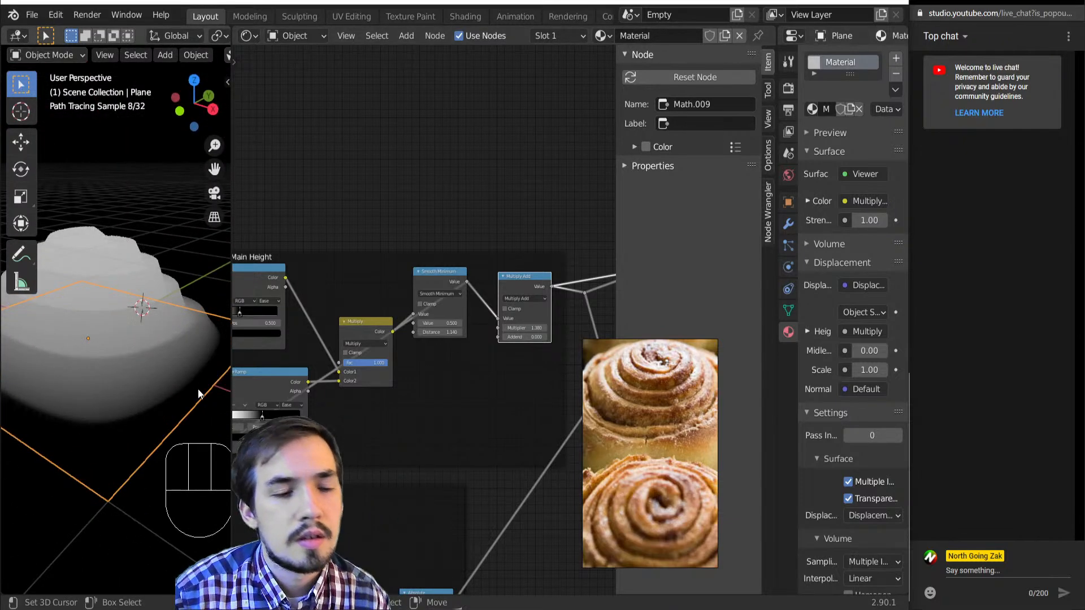
- Deselect the plane and inspect the displaced roll's layered profile from several angles and distances
{"action": "middle_click_drag", "start_coordinate": [68, 274], "coordinate": [86, 266]}
{"action": "key", "text": "super"}
{"action": "left_click", "coordinate": [135, 167]}
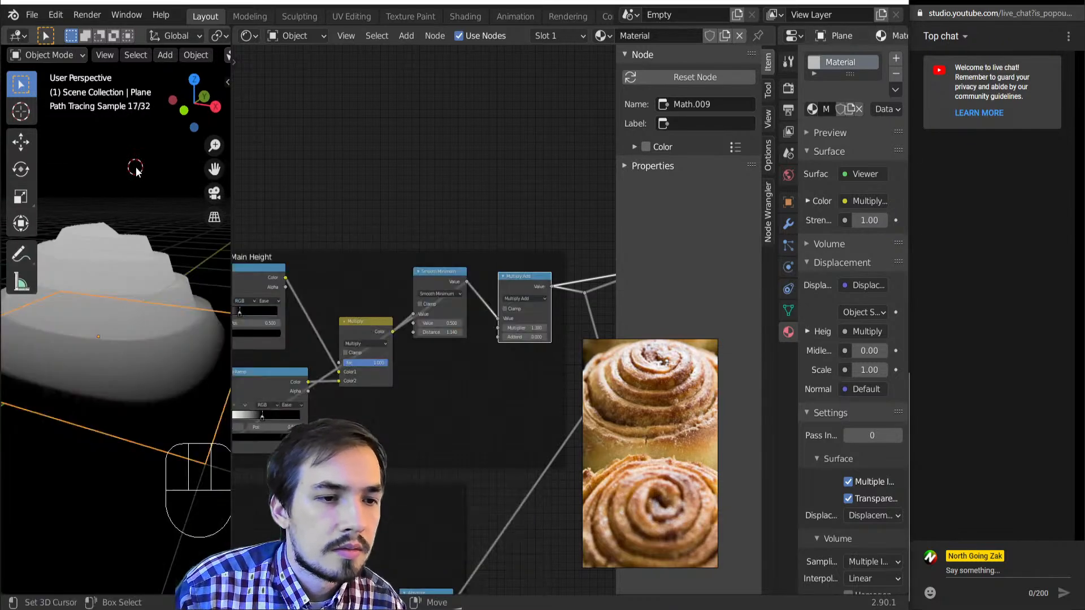
{"action": "key", "text": "alt+a"}
{"action": "middle_click_drag", "start_coordinate": [131, 314], "coordinate": [49, 346]}
{"action": "scroll", "coordinate": [86, 331], "scroll_direction": "down", "scroll_amount": 4}
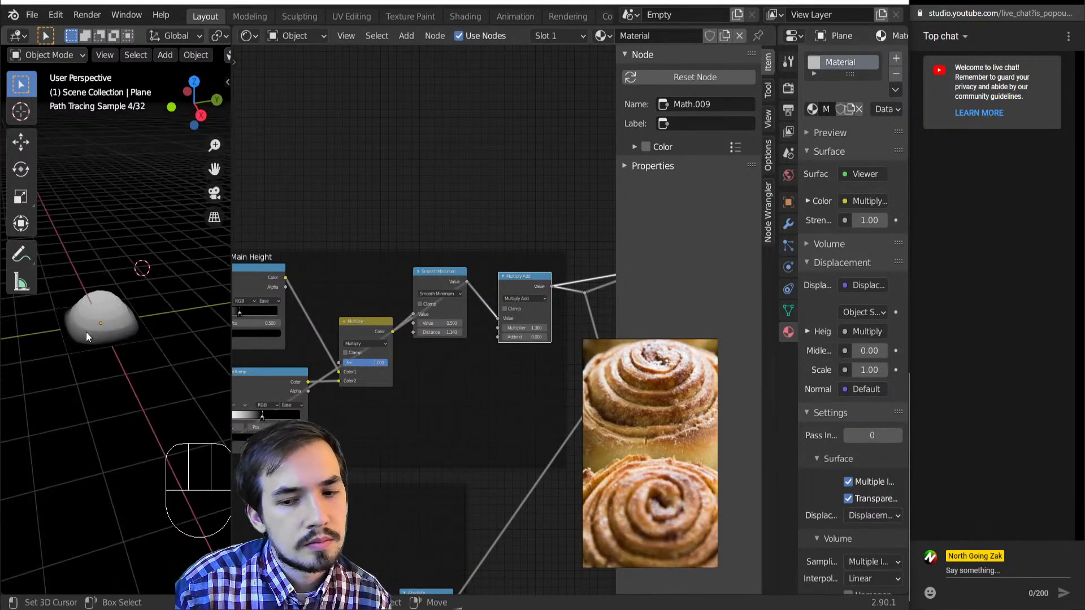
{"action": "scroll", "coordinate": [161, 334], "scroll_direction": "up", "scroll_amount": 6}
{"action": "middle_click_drag", "start_coordinate": [133, 343], "coordinate": [161, 330]}
{"action": "scroll", "coordinate": [406, 329], "scroll_direction": "up", "scroll_amount": 6}
- Lower the Add mix node's factor to about 0.18 to soften the spiral
{"action": "middle_click_drag", "start_coordinate": [407, 329], "coordinate": [639, 307]}
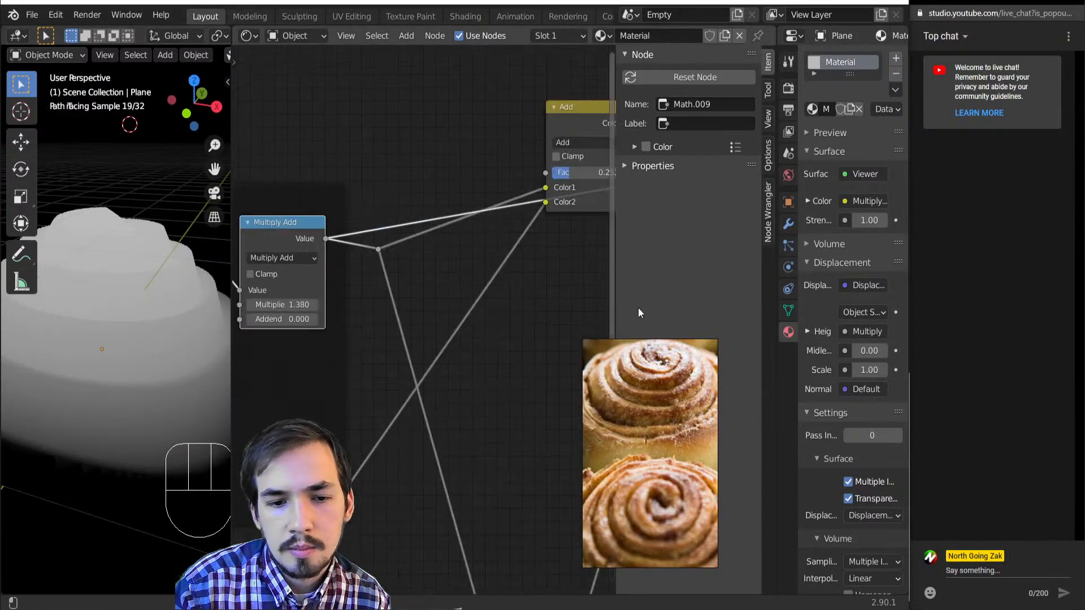
{"action": "scroll", "coordinate": [509, 330], "scroll_direction": "down", "scroll_amount": 8}
{"action": "middle_click_drag", "start_coordinate": [498, 303], "coordinate": [447, 342]}
{"action": "scroll", "coordinate": [439, 329], "scroll_direction": "up", "scroll_amount": 8}
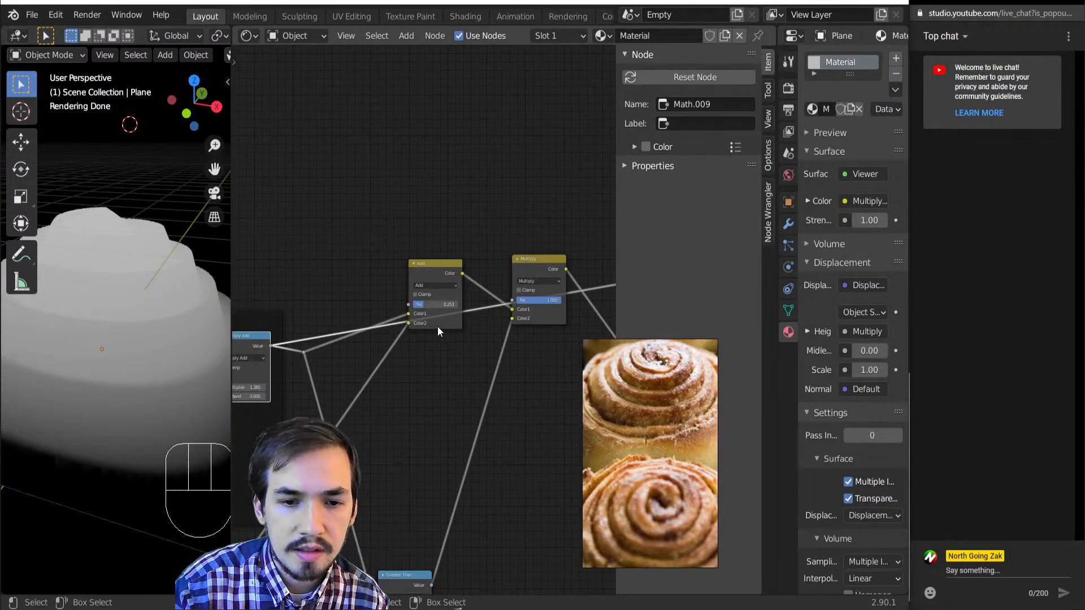
{"action": "scroll", "coordinate": [269, 381], "scroll_direction": "down", "scroll_amount": 2}
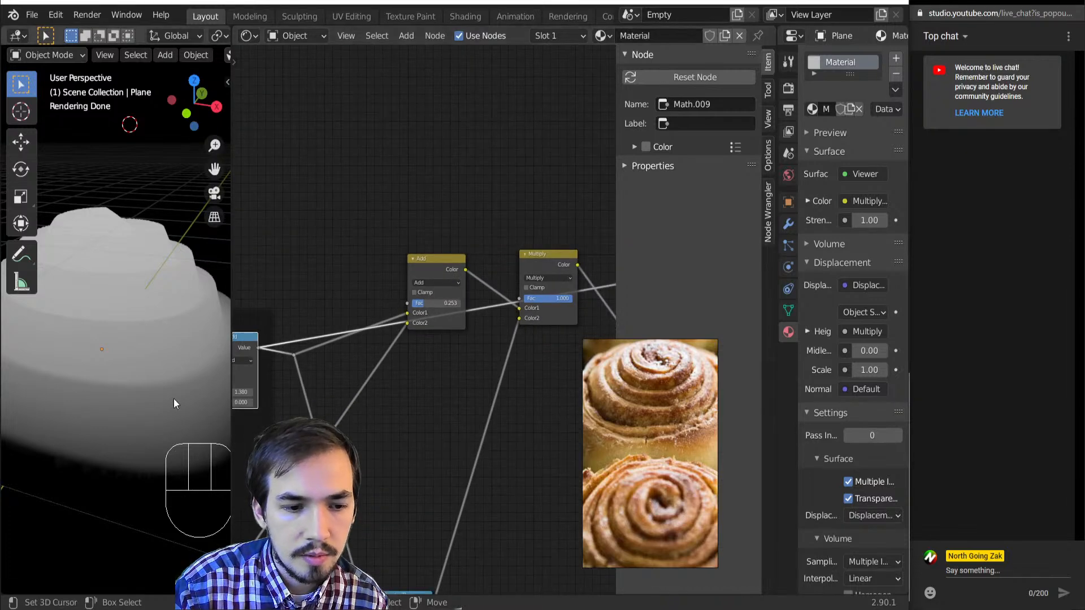
{"action": "mouse_move", "coordinate": [174, 399]}
{"action": "middle_mouse_down"}
{"action": "mouse_move", "coordinate": [83, 452]}
{"action": "mouse_move", "coordinate": [179, 400]}
{"action": "mouse_move", "coordinate": [144, 402]}
{"action": "mouse_move", "coordinate": [170, 398]}
{"action": "middle_mouse_up"}
{"action": "scroll", "coordinate": [430, 339], "scroll_direction": "up", "scroll_amount": 3}
{"action": "scroll", "coordinate": [469, 317], "scroll_direction": "up", "scroll_amount": 1}
{"action": "mouse_move", "coordinate": [452, 286]}
{"action": "left_mouse_down"}
{"action": "mouse_move", "coordinate": [429, 286]}
{"action": "mouse_move", "coordinate": [444, 286]}
{"action": "left_mouse_up"}
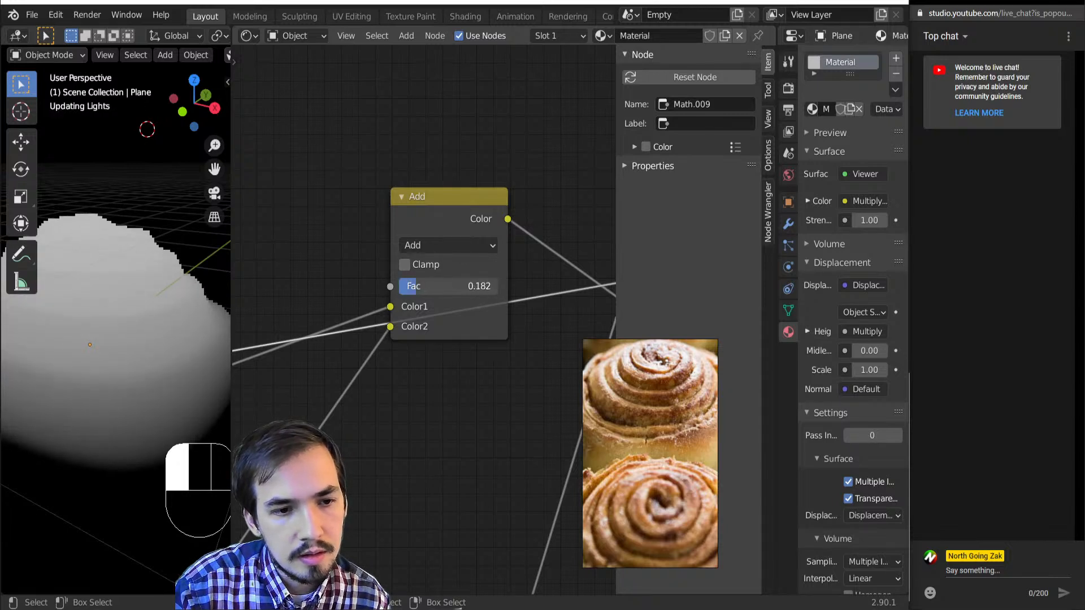
- Examine the softened spiral steps and overall roll profile from the side, both close up and at a distance
{"action": "scroll", "coordinate": [118, 356], "scroll_direction": "down", "scroll_amount": 5}
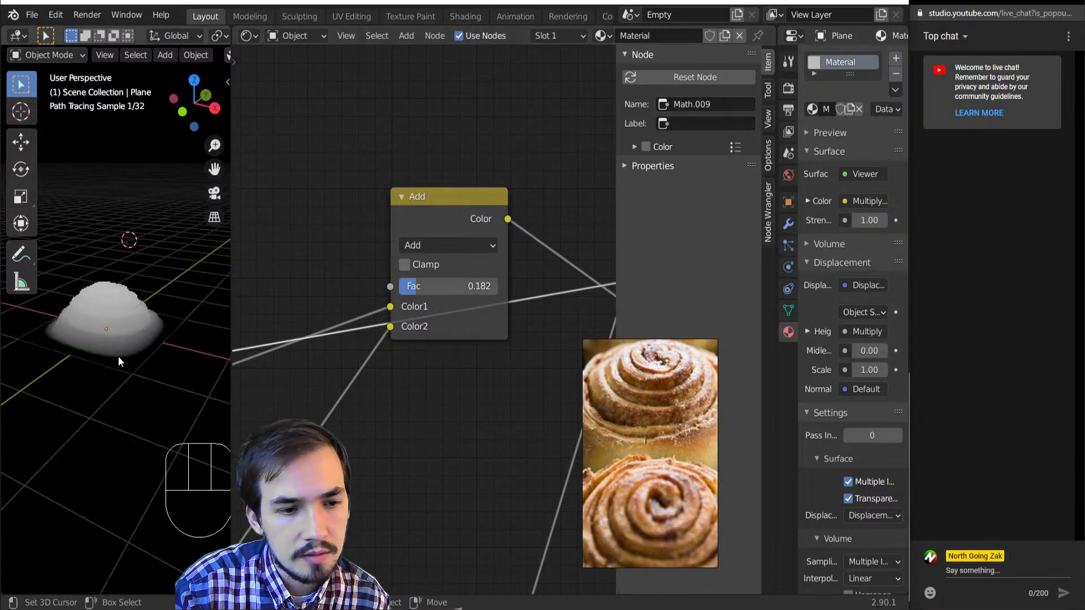
{"action": "middle_click_drag", "start_coordinate": [118, 356], "coordinate": [131, 314]}
{"action": "scroll", "coordinate": [131, 314], "scroll_direction": "up", "scroll_amount": 6}
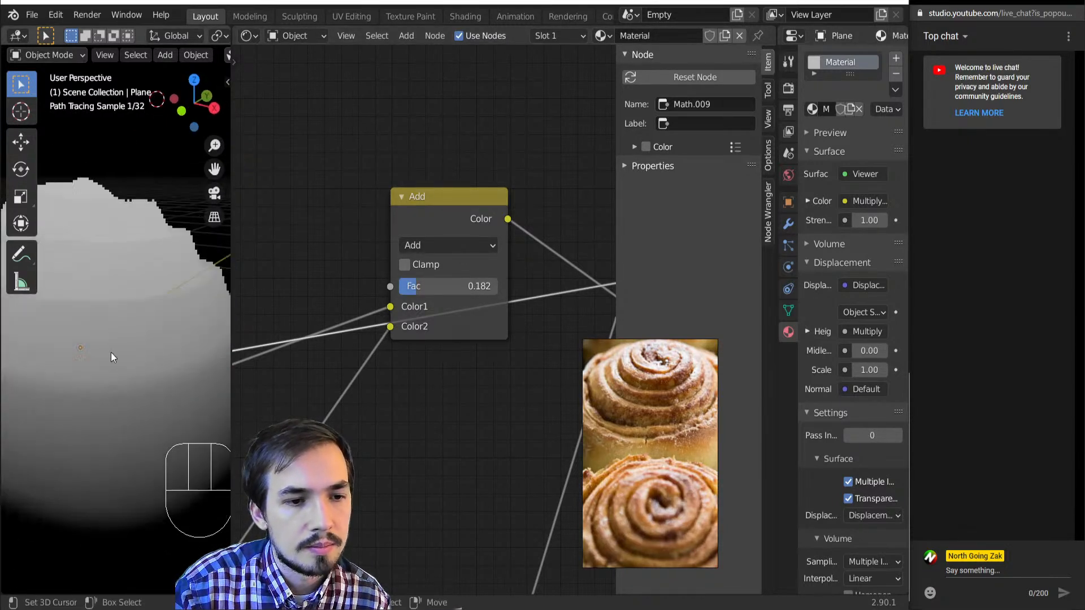
{"action": "scroll", "coordinate": [481, 341], "scroll_direction": "down", "scroll_amount": 5}
{"action": "scroll", "coordinate": [492, 317], "scroll_direction": "up", "scroll_amount": 4}
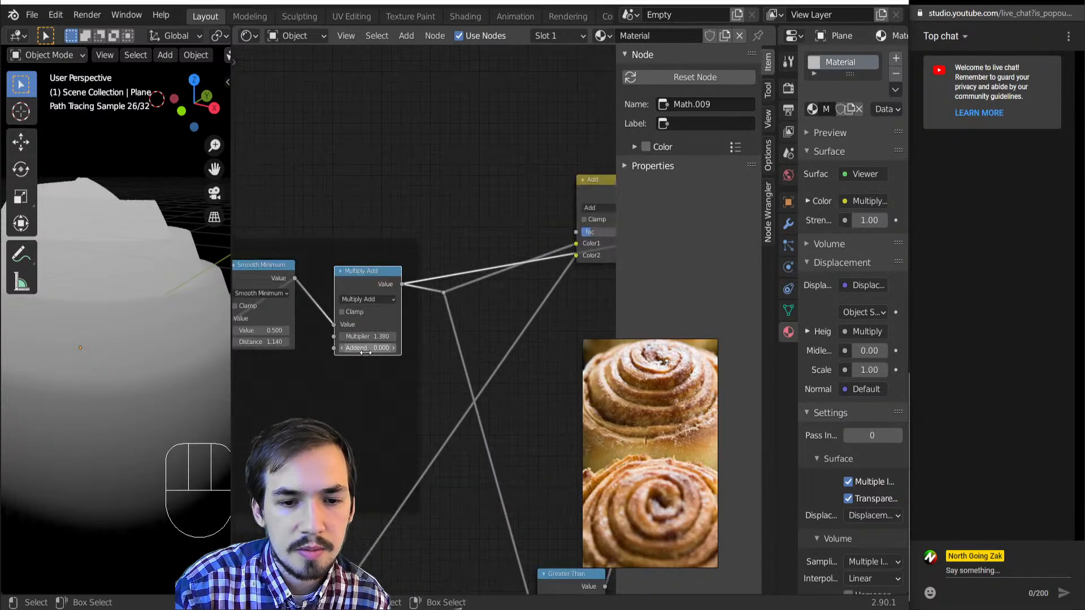
{"action": "scroll", "coordinate": [118, 365], "scroll_direction": "down", "scroll_amount": 4}
{"action": "middle_click_drag", "start_coordinate": [119, 362], "coordinate": [150, 323]}
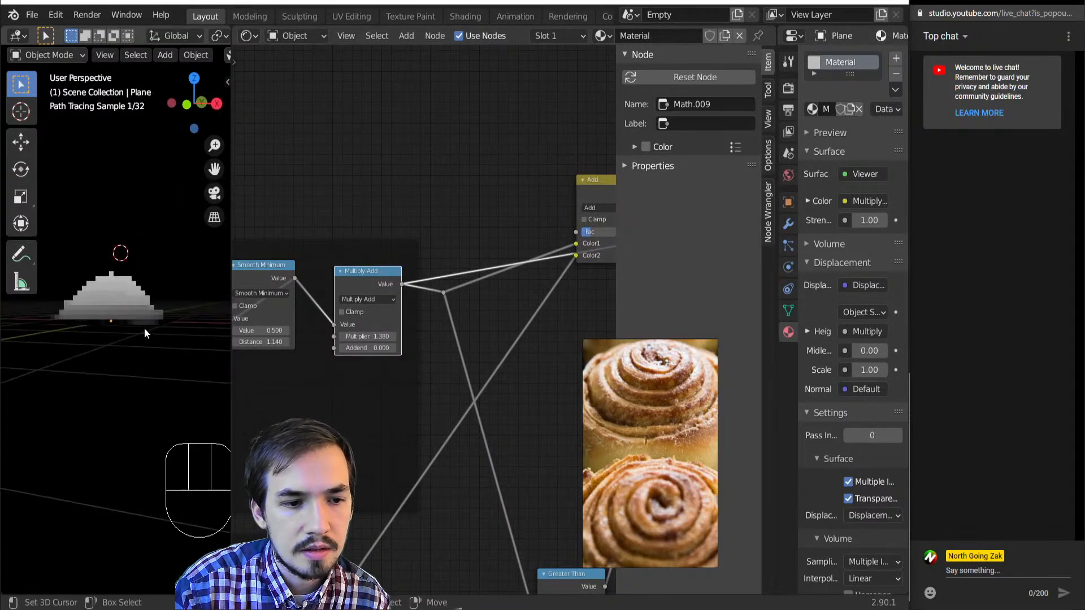
{"action": "scroll", "coordinate": [144, 327], "scroll_direction": "up", "scroll_amount": 4}
{"action": "middle_click_drag", "start_coordinate": [67, 310], "coordinate": [74, 328]}
{"action": "scroll", "coordinate": [272, 357], "scroll_direction": "down", "scroll_amount": 5}
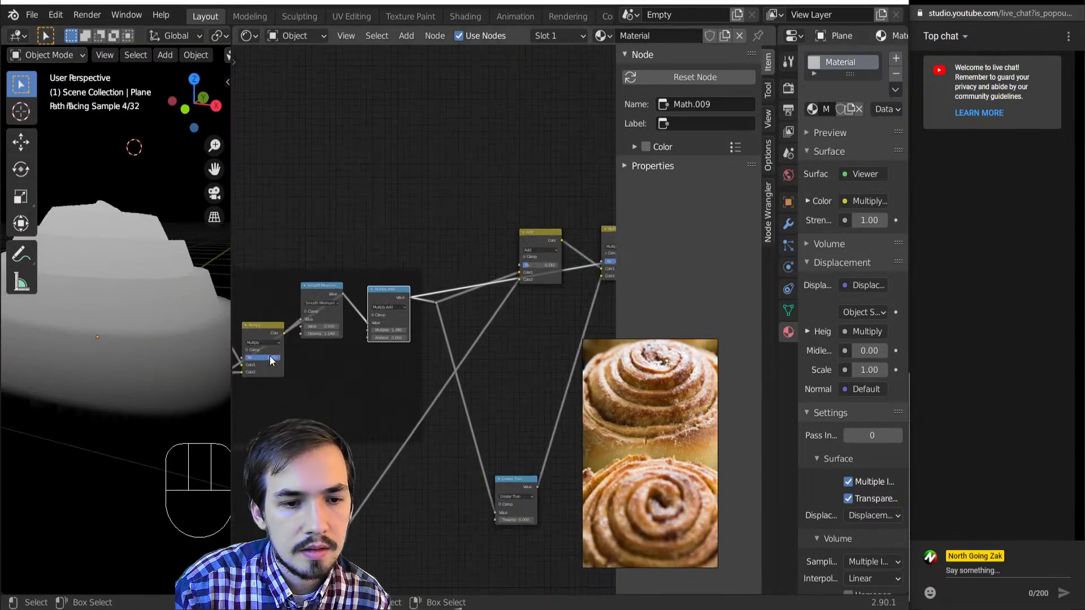
- Drive the Add mix node's factor with the Smooth Minimum output and check the spiral on the roll
{"action": "middle_click_drag", "start_coordinate": [305, 346], "coordinate": [357, 289]}
{"action": "scroll", "coordinate": [360, 288], "scroll_direction": "up", "scroll_amount": 1}
{"action": "middle_click_drag", "start_coordinate": [438, 294], "coordinate": [340, 348]}
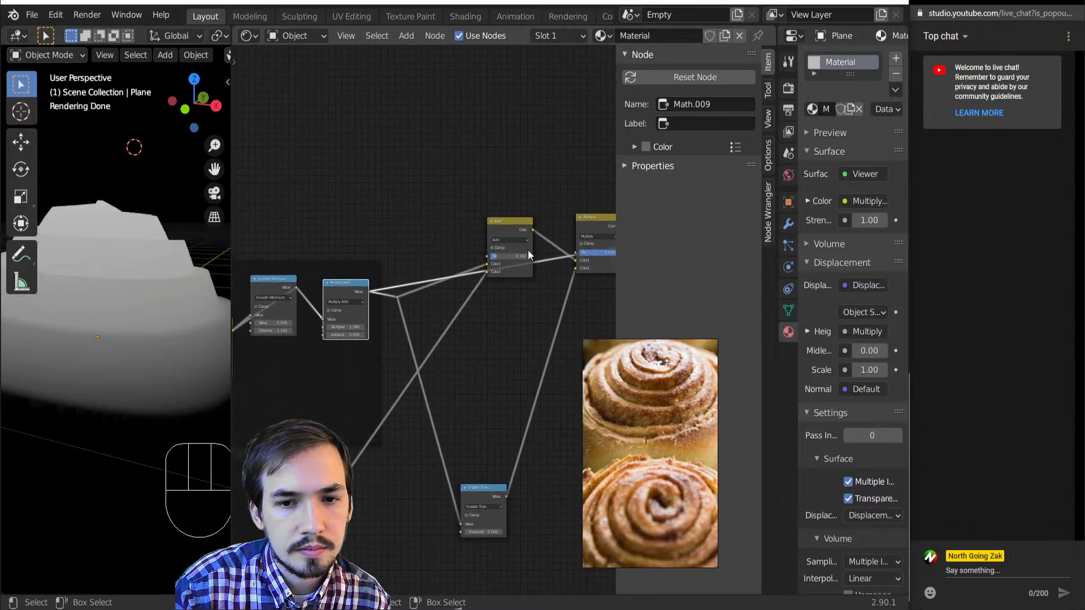
{"action": "left_click_drag", "start_coordinate": [498, 257], "coordinate": [500, 256]}
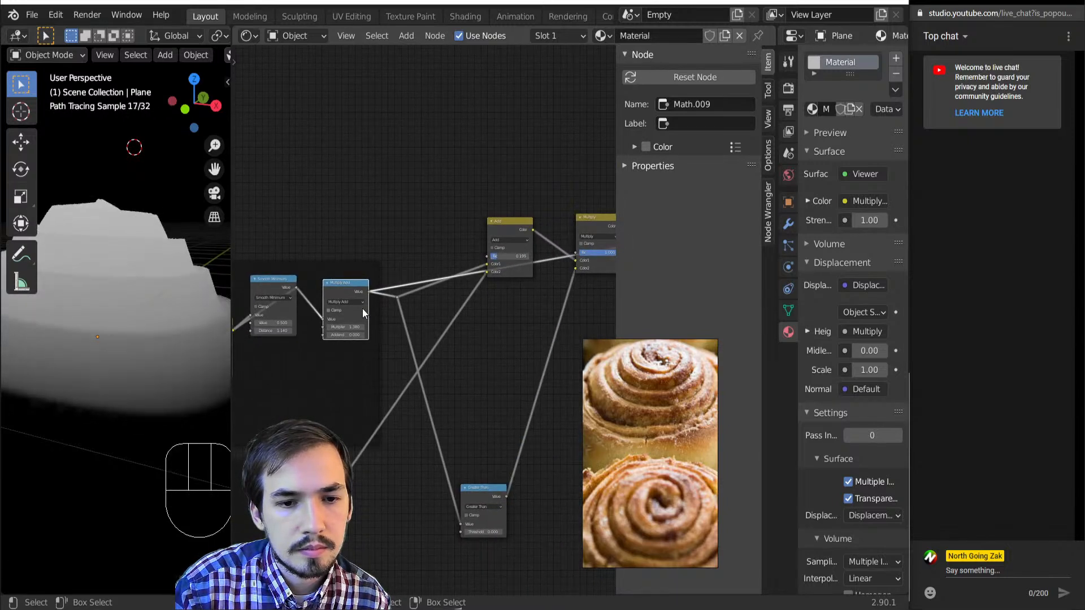
{"action": "left_click_drag", "start_coordinate": [373, 290], "coordinate": [485, 257]}
{"action": "left_click_drag", "start_coordinate": [296, 287], "coordinate": [489, 255]}
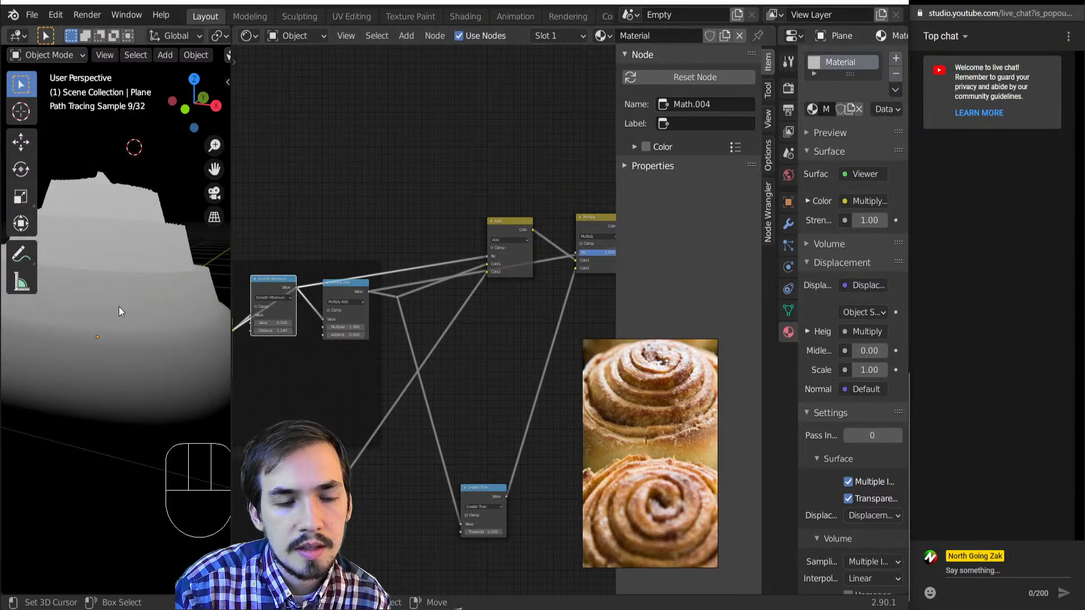
{"action": "scroll", "coordinate": [118, 306], "scroll_direction": "down", "scroll_amount": 4}
{"action": "scroll", "coordinate": [461, 242], "scroll_direction": "up", "scroll_amount": 3}
- Insert a ColorRamp between the Smooth Minimum output and the Add node's factor and shift its black stop to about 0.035
{"action": "key", "text": "shift+a"}
{"action": "mouse_move", "coordinate": [449, 239]}
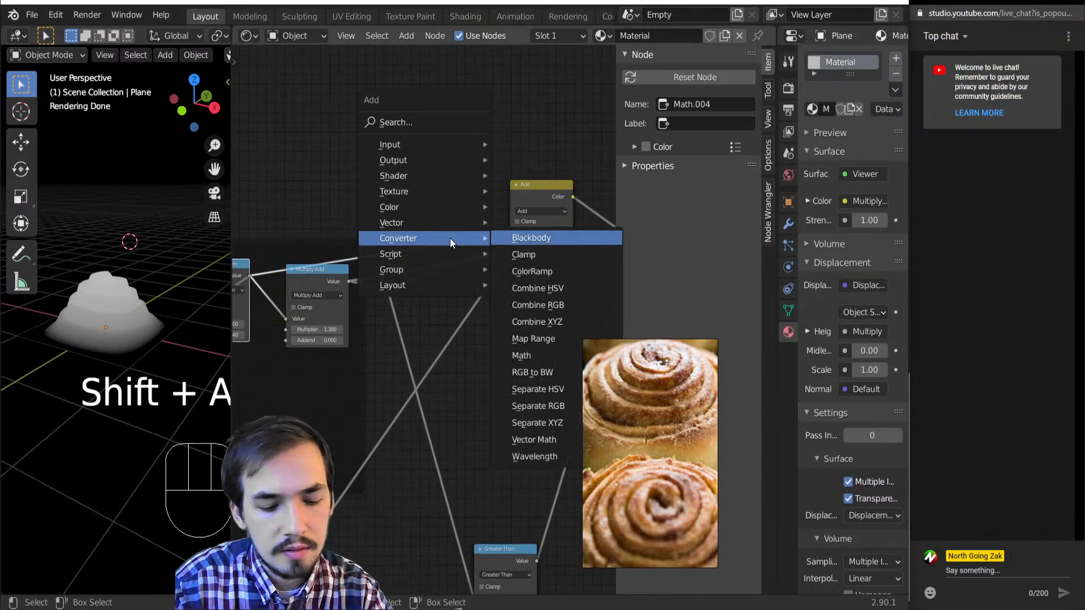
{"action": "left_click", "coordinate": [532, 272]}
{"action": "left_click", "coordinate": [382, 164]}
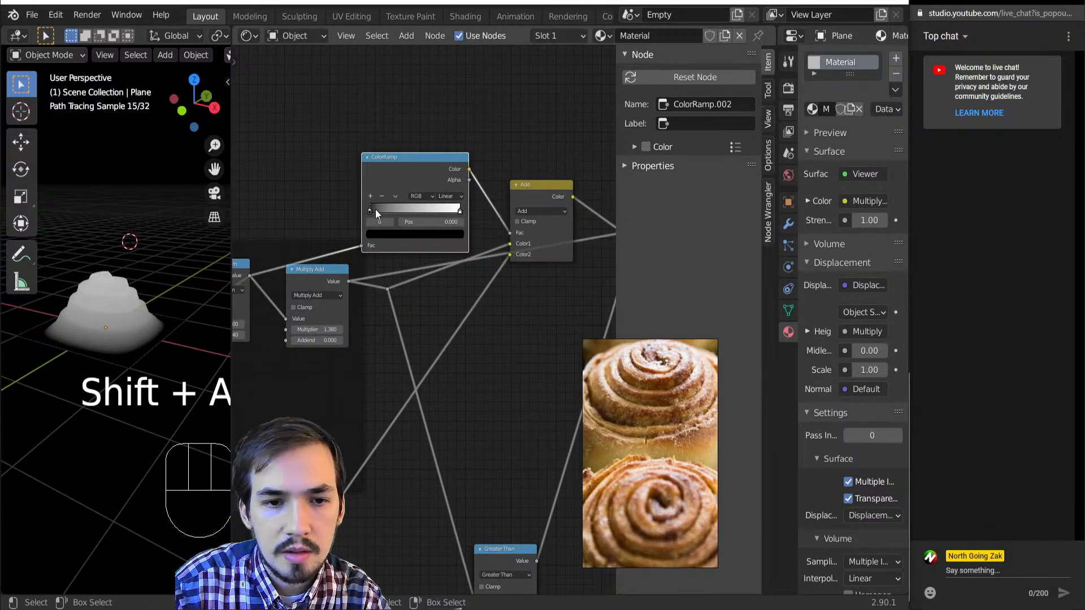
{"action": "left_click_drag", "start_coordinate": [375, 210], "coordinate": [395, 211]}
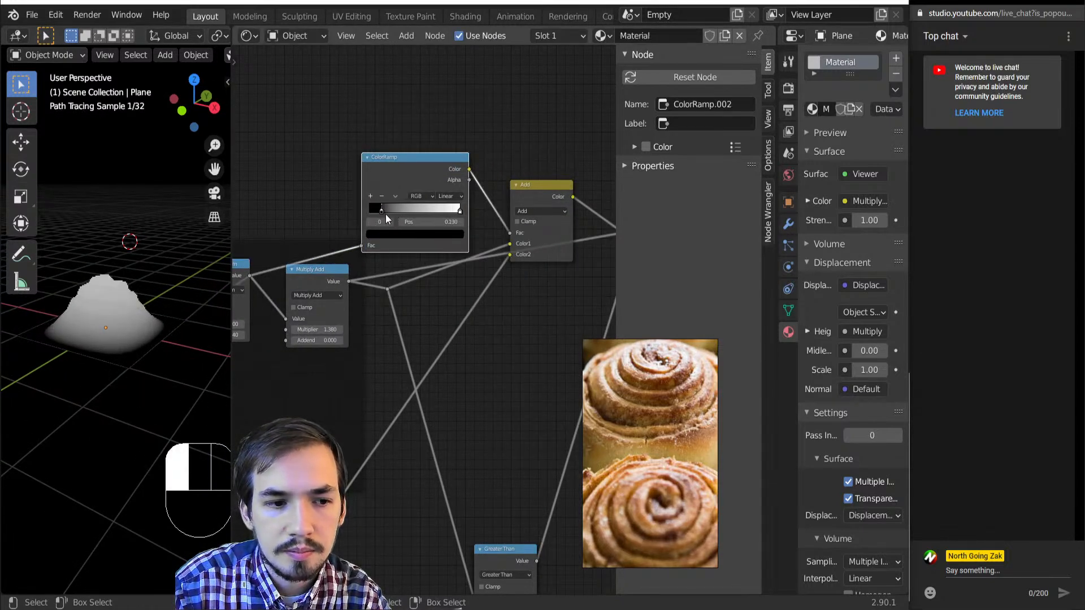
- Insert an RGB Curves node after the Multiply Add node in the main height branch
{"action": "middle_click_drag", "start_coordinate": [294, 332], "coordinate": [501, 298]}
{"action": "left_click_drag", "start_coordinate": [529, 237], "coordinate": [497, 239]}
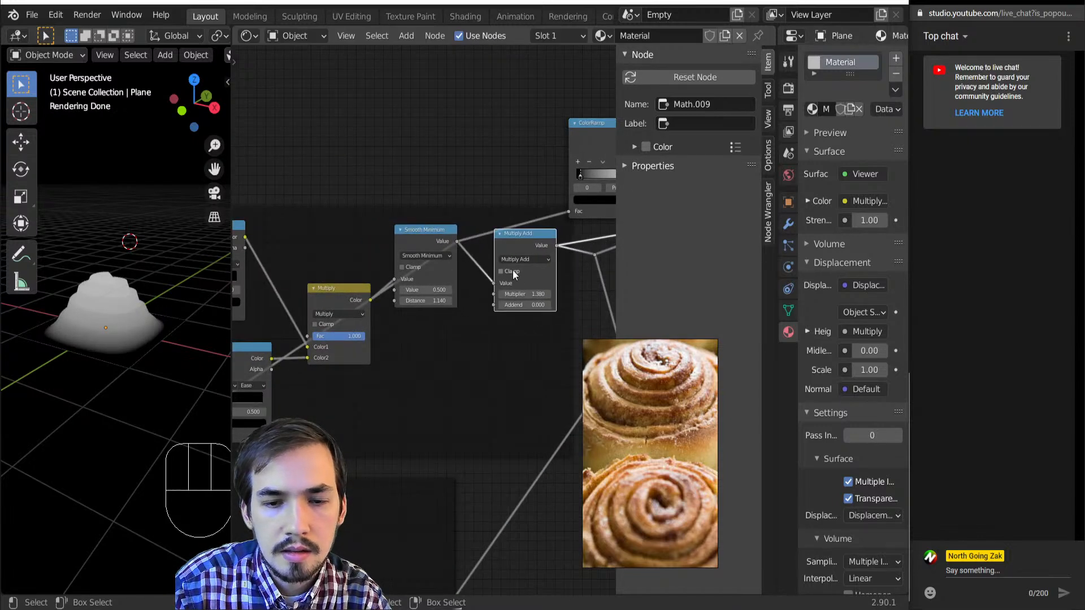
{"action": "key", "text": "shift+a"}
{"action": "left_click", "coordinate": [600, 339]}
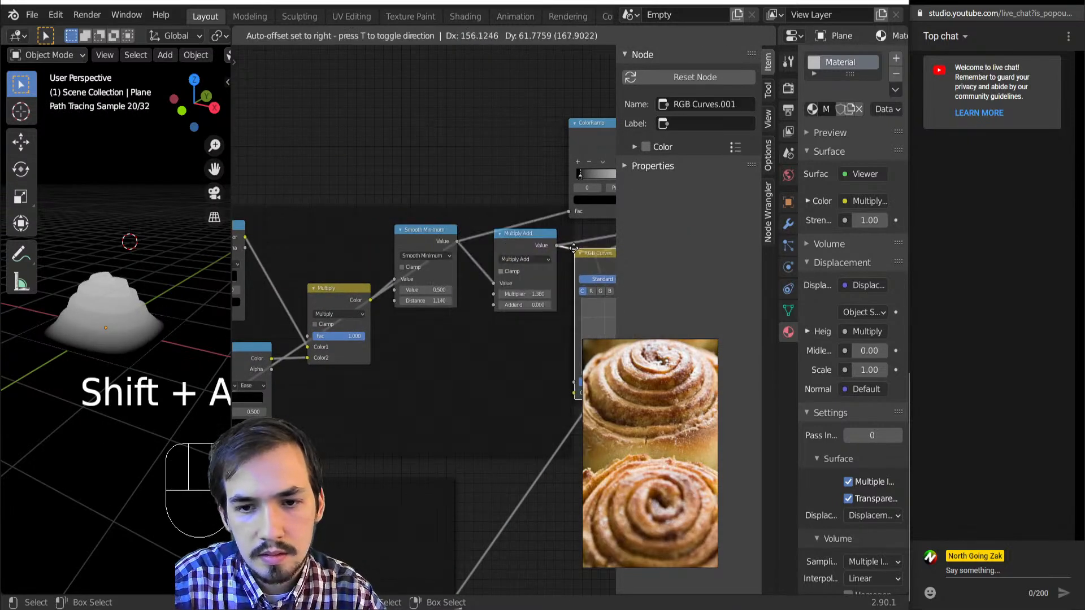
{"action": "left_click", "coordinate": [567, 248]}
- Bow the RGB curve upward with a point at about X 0.32, Y 0.66 and inspect the fuller roll
{"action": "middle_click_drag", "start_coordinate": [568, 249], "coordinate": [409, 228]}
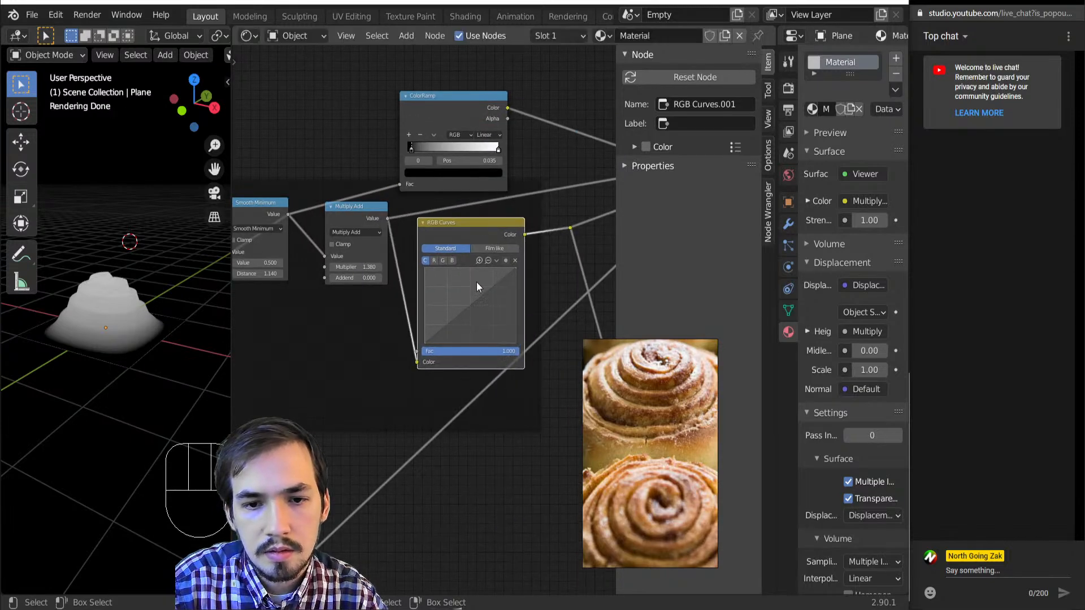
{"action": "scroll", "coordinate": [476, 282], "scroll_direction": "up", "scroll_amount": 2}
{"action": "left_click_drag", "start_coordinate": [487, 301], "coordinate": [463, 284]}
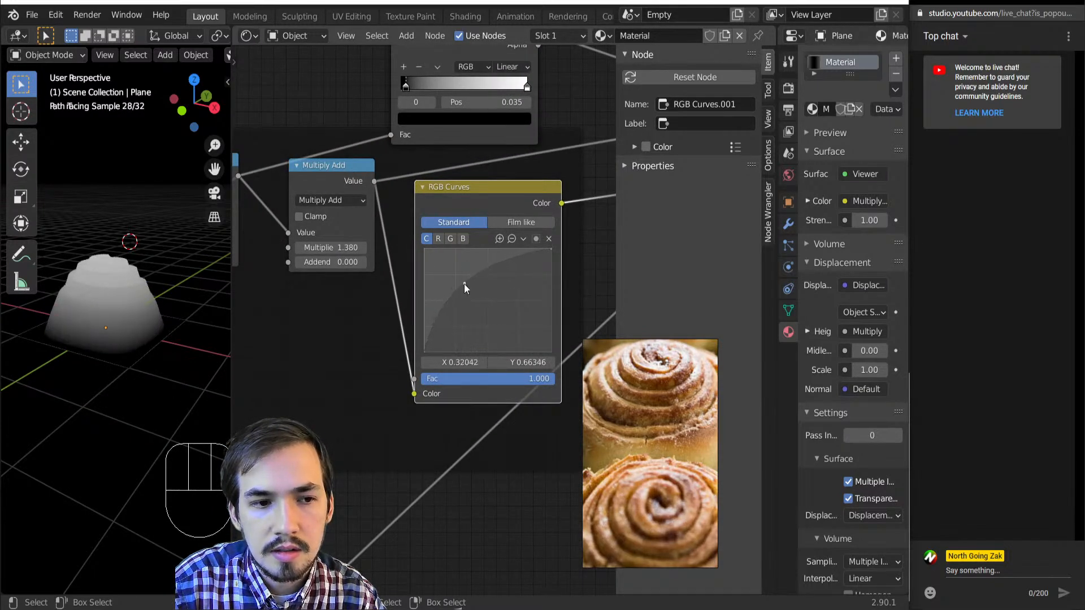
{"action": "middle_click_drag", "start_coordinate": [148, 334], "coordinate": [140, 280]}
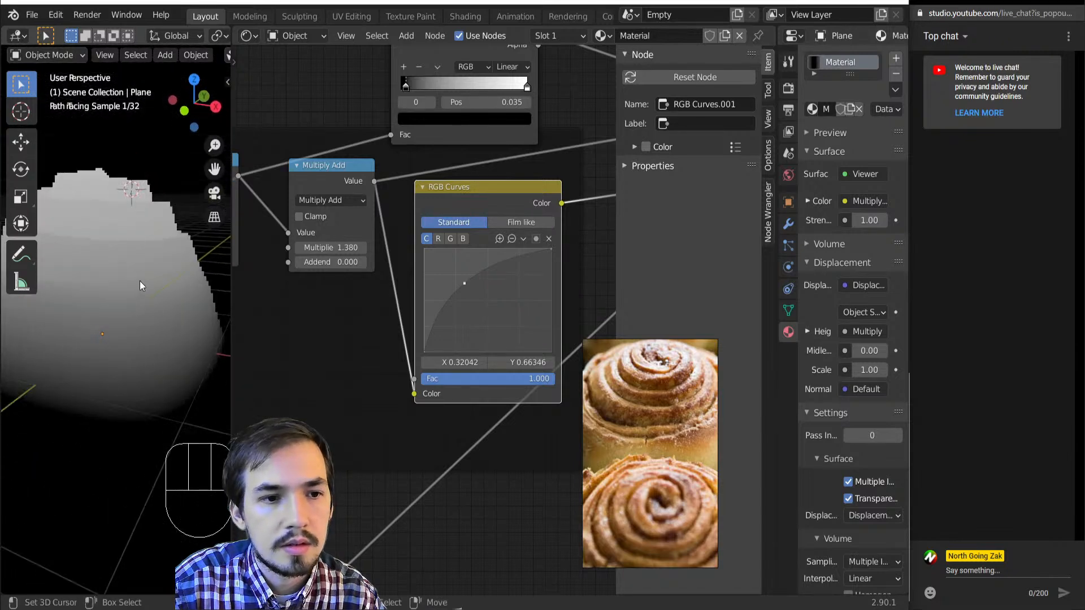
{"action": "scroll", "coordinate": [140, 280], "scroll_direction": "down", "scroll_amount": 4}
{"action": "scroll", "coordinate": [459, 171], "scroll_direction": "down", "scroll_amount": 4}
- Move the ColorRamp's black stop back to position 0 and lighten its color to gray
{"action": "middle_click_drag", "start_coordinate": [461, 169], "coordinate": [454, 228]}
{"action": "scroll", "coordinate": [421, 209], "scroll_direction": "up", "scroll_amount": 4}
{"action": "left_click_drag", "start_coordinate": [395, 168], "coordinate": [377, 170]}
{"action": "middle_click_drag", "start_coordinate": [154, 272], "coordinate": [122, 307]}
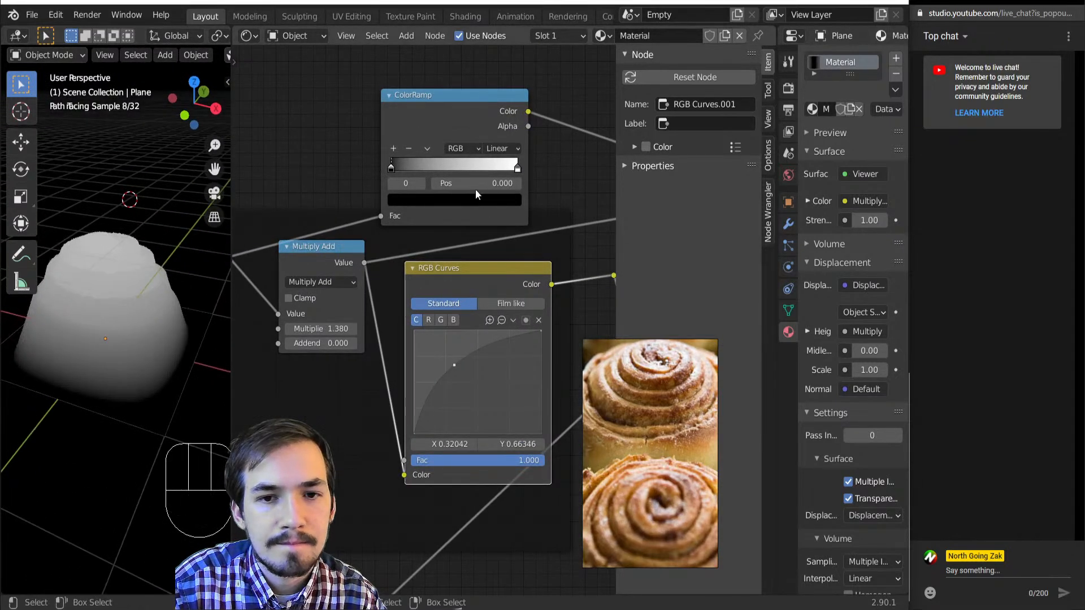
{"action": "left_click", "coordinate": [464, 199]}
{"action": "left_click_drag", "start_coordinate": [495, 310], "coordinate": [494, 269]}
- Lower the end point of the RGB curve to about X 0.99, Y 0.76 to flatten the roll's peak
{"action": "middle_click_drag", "start_coordinate": [328, 344], "coordinate": [348, 351]}
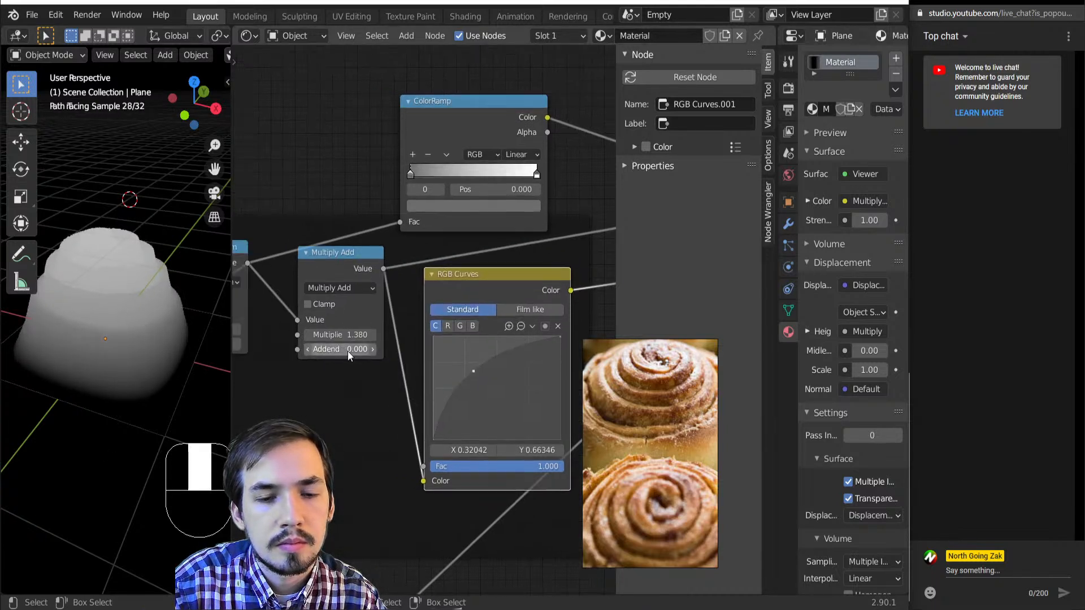
{"action": "left_click_drag", "start_coordinate": [560, 339], "coordinate": [558, 361]}
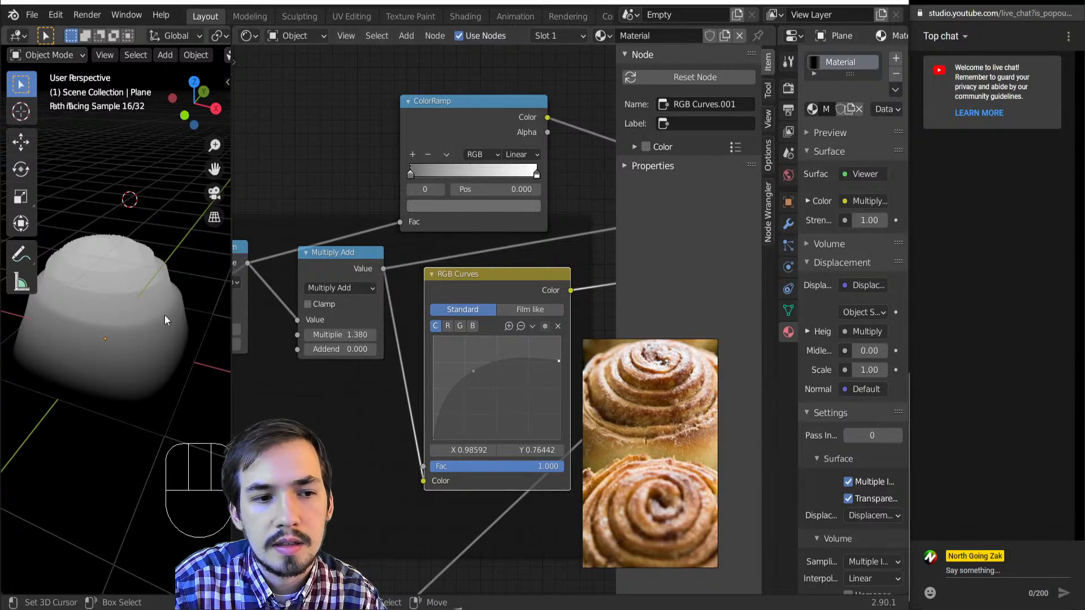
- Steepen the start of the RGB curve with extra control points, one at about X 0.16, Y 0.63
{"action": "middle_click_drag", "start_coordinate": [165, 314], "coordinate": [165, 295]}
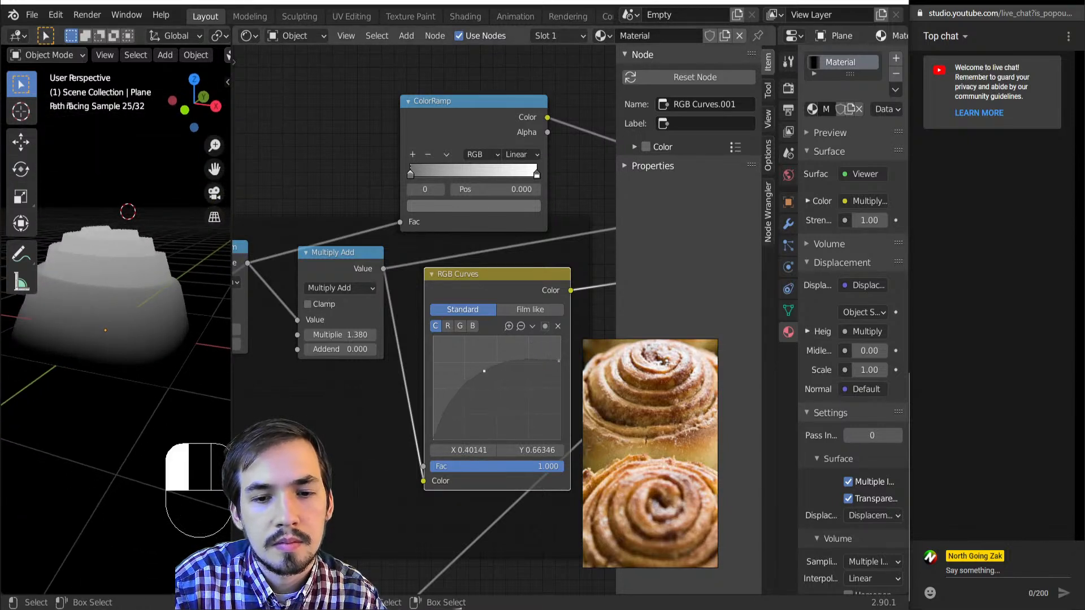
{"action": "left_click_drag", "start_coordinate": [484, 371], "coordinate": [452, 374]}
{"action": "left_click", "coordinate": [486, 360]}
{"action": "middle_click_drag", "start_coordinate": [127, 320], "coordinate": [114, 419]}
{"action": "scroll", "coordinate": [540, 362], "scroll_direction": "down", "scroll_amount": 6}
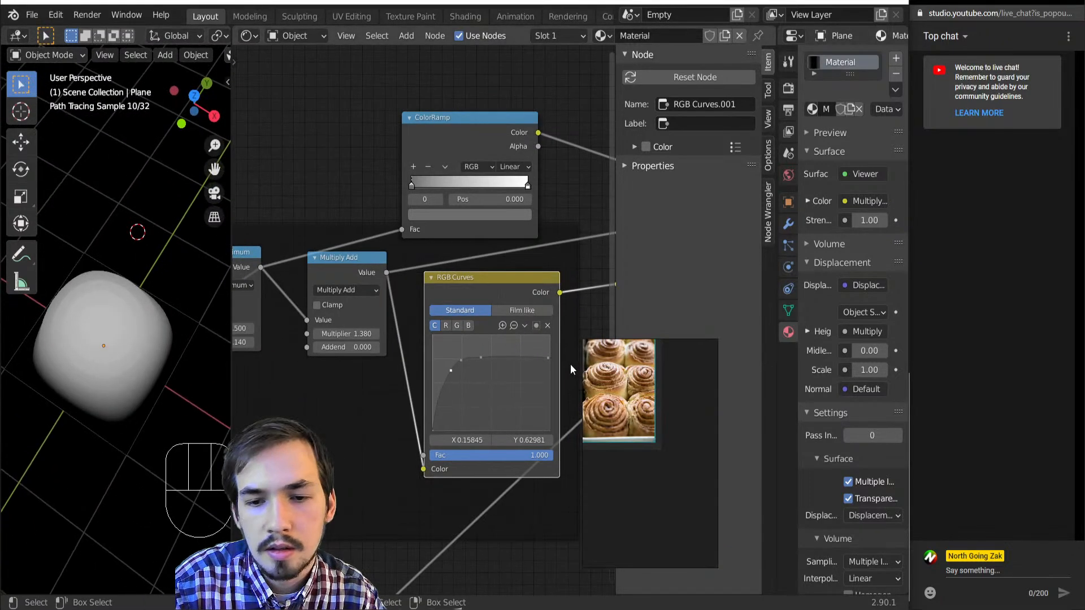
- Preview the final Multiply mix node on the roll and inspect the combined height from the side
{"action": "scroll", "coordinate": [368, 306], "scroll_direction": "up", "scroll_amount": 5}
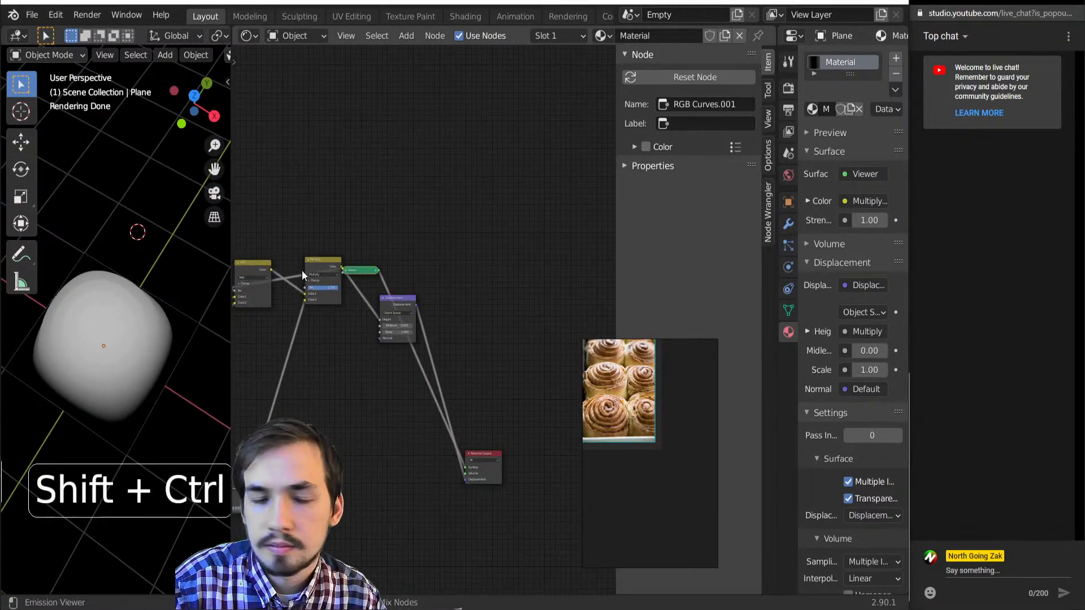
{"action": "left_click", "coordinate": [315, 266], "text": "ctrl+shift"}
{"action": "middle_click_drag", "start_coordinate": [109, 391], "coordinate": [221, 393]}
{"action": "scroll", "coordinate": [344, 393], "scroll_direction": "up", "scroll_amount": 4}
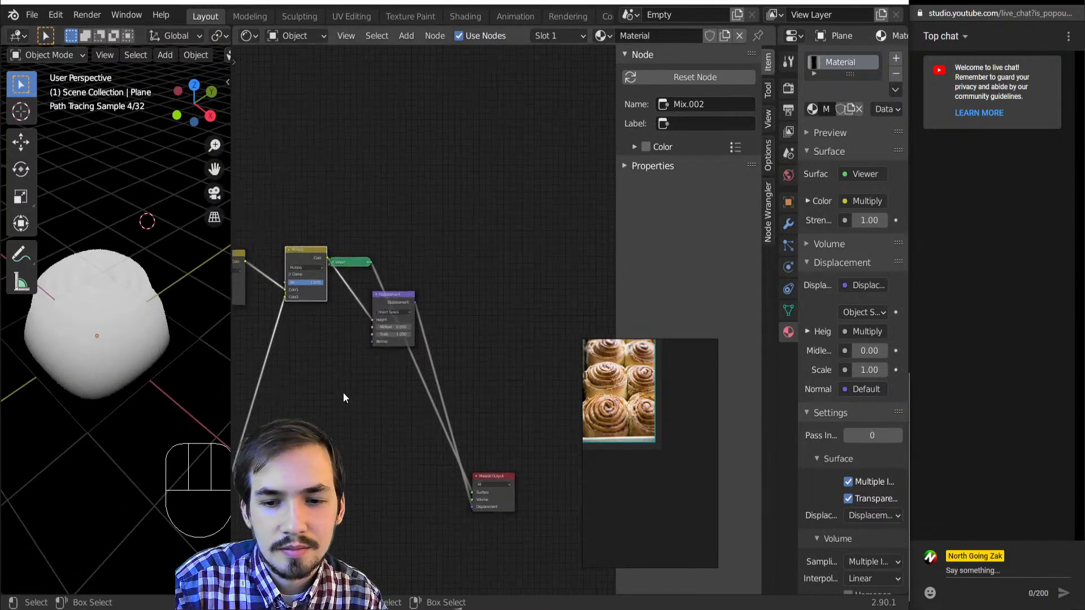
{"action": "middle_click_drag", "start_coordinate": [343, 377], "coordinate": [509, 343]}
{"action": "scroll", "coordinate": [510, 330], "scroll_direction": "down", "scroll_amount": 4}
{"action": "scroll", "coordinate": [510, 326], "scroll_direction": "down", "scroll_amount": 2}
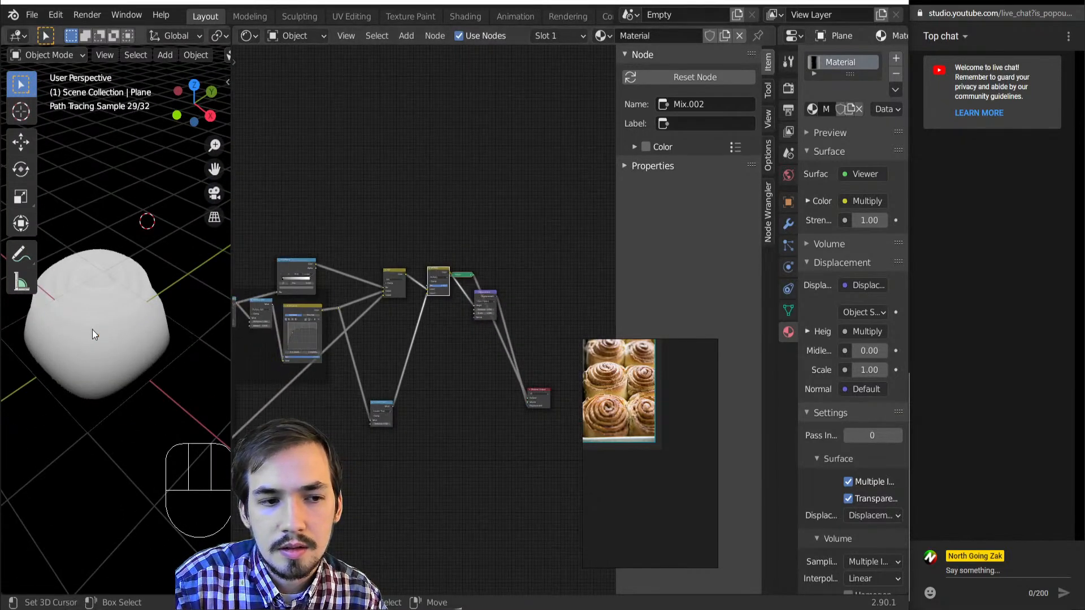
{"action": "scroll", "coordinate": [396, 353], "scroll_direction": "up", "scroll_amount": 2}
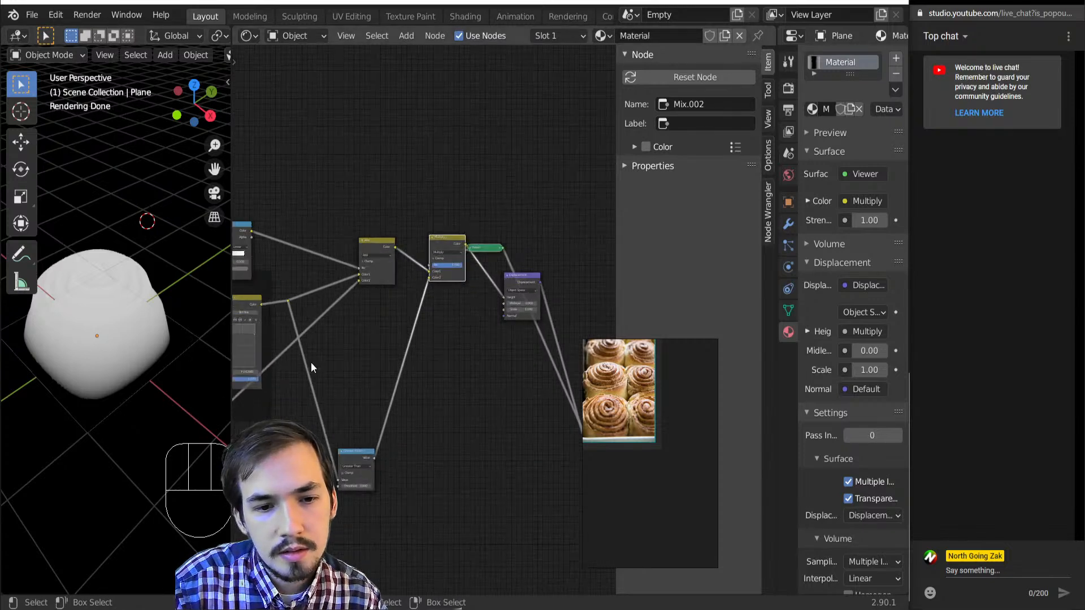
{"action": "scroll", "coordinate": [337, 307], "scroll_direction": "up", "scroll_amount": 2}
{"action": "middle_click_drag", "start_coordinate": [402, 341], "coordinate": [397, 452]}
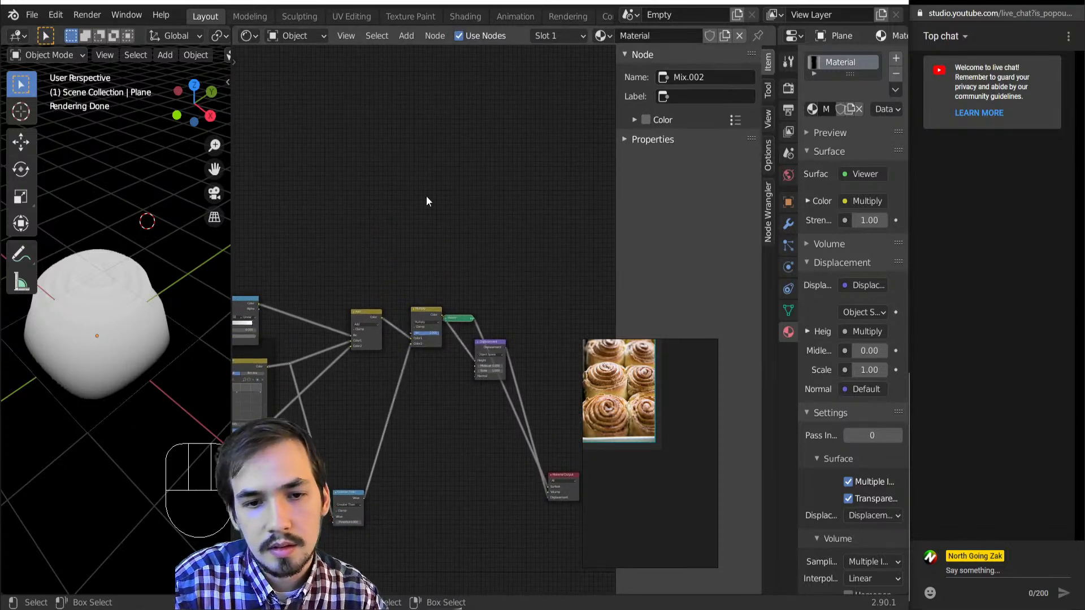
{"action": "key", "text": "shift+a"}
{"action": "mouse_move", "coordinate": [418, 164]}
{"action": "left_click", "coordinate": [525, 335]}
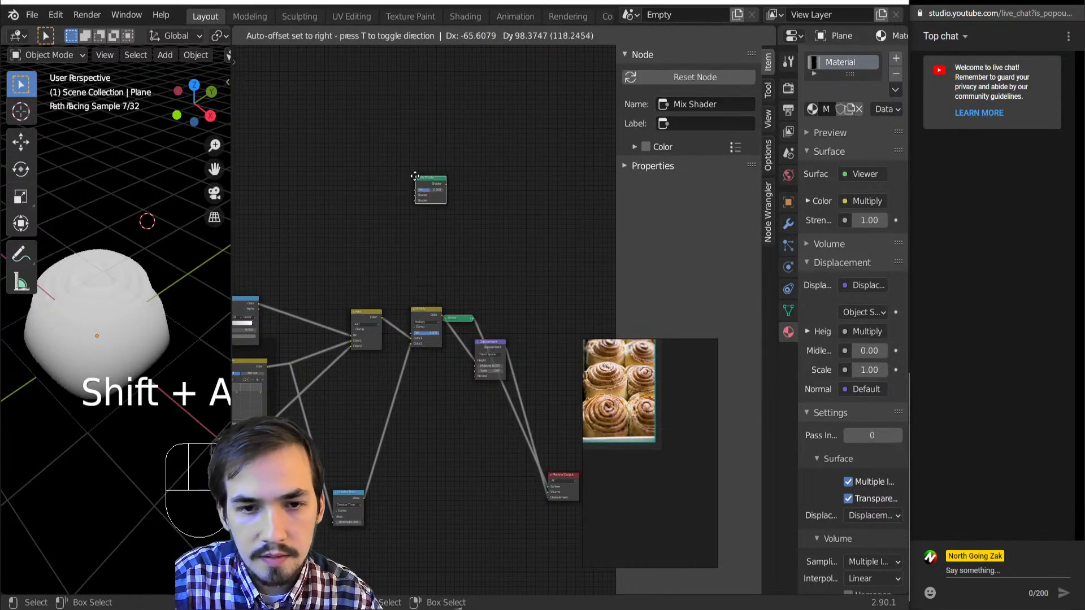
{"action": "right_click", "coordinate": [416, 179]}
- Add a Principled BSDF node above the Multiply node and connect it to the material output's surface
{"action": "key", "text": "shift+a"}
{"action": "left_click", "coordinate": [506, 327]}
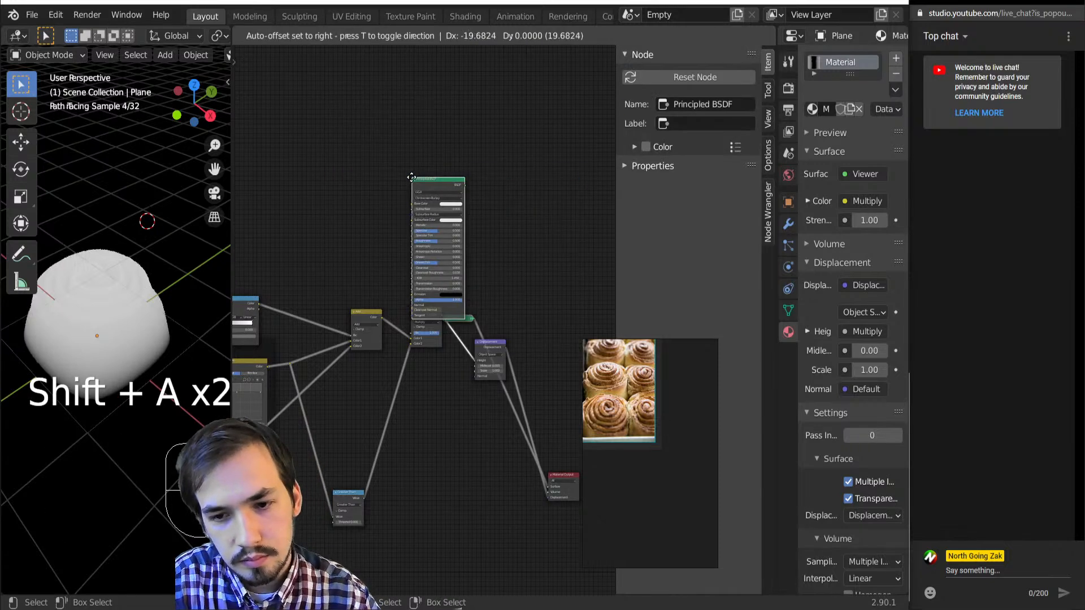
{"action": "left_click", "coordinate": [398, 162]}
{"action": "scroll", "coordinate": [616, 384], "scroll_direction": "up", "scroll_amount": 6}
{"action": "middle_click_drag", "start_coordinate": [625, 378], "coordinate": [620, 476]}
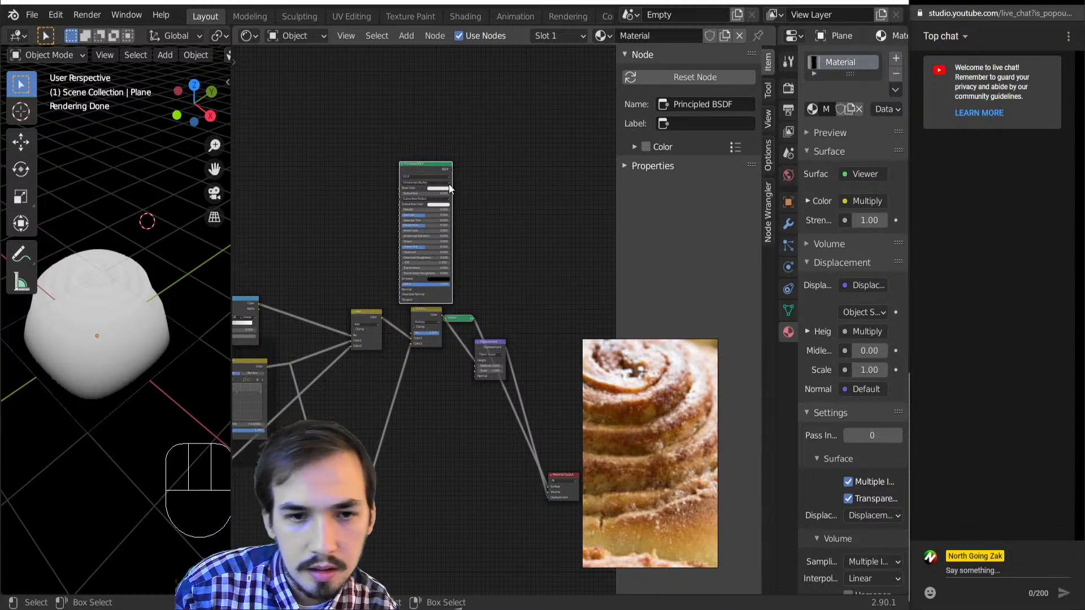
{"action": "key", "text": "KP_Decimal"}
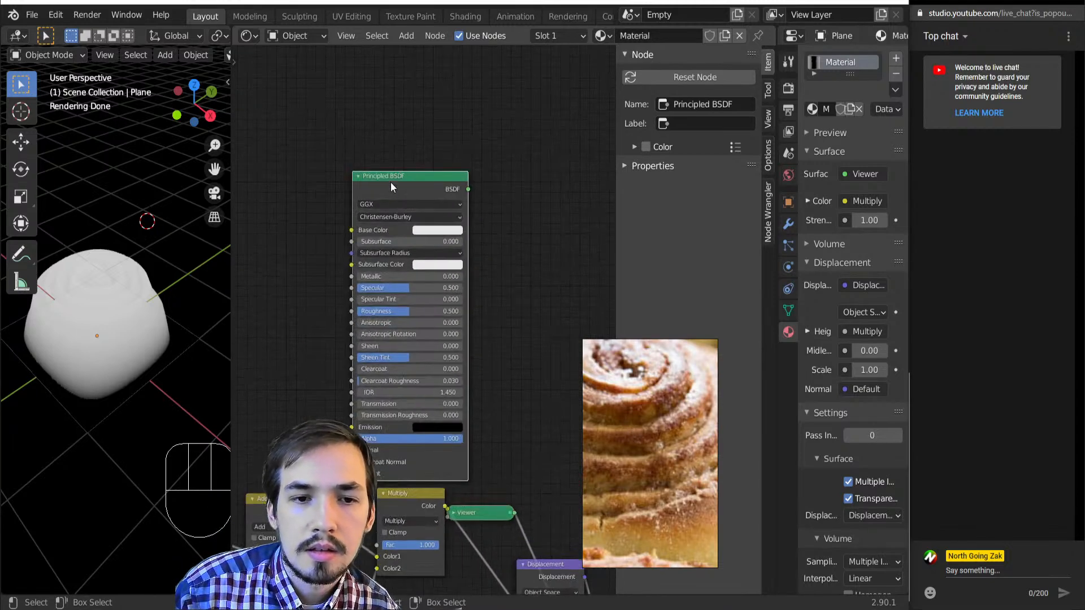
{"action": "left_click_drag", "start_coordinate": [391, 182], "coordinate": [436, 150]}
{"action": "left_click", "coordinate": [428, 121], "text": "ctrl+shift"}
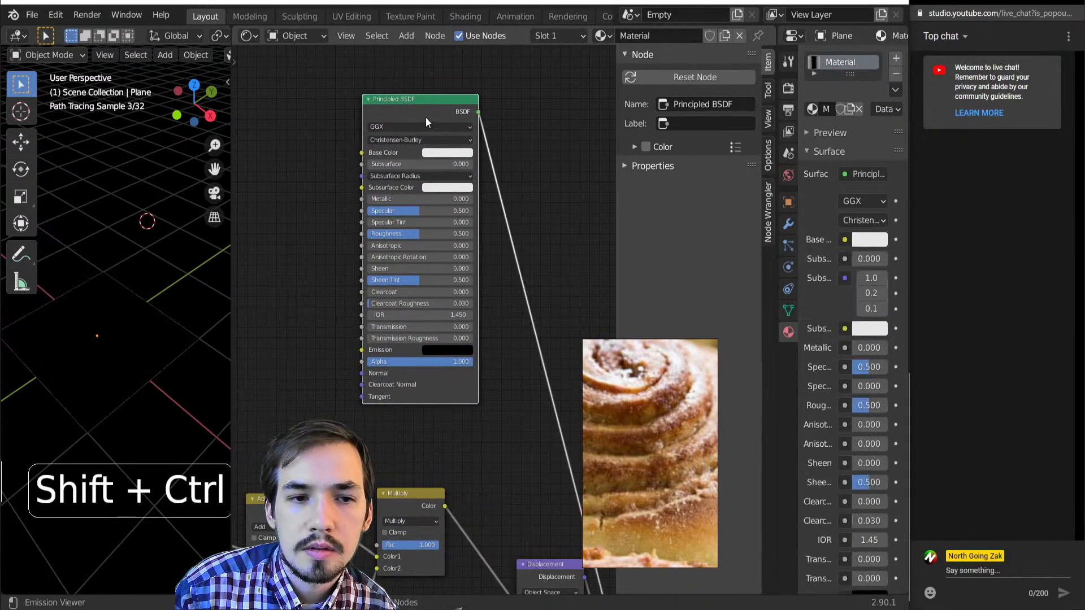
- Place the 3D cursor on the roll and add a point light there
{"action": "right_click", "coordinate": [89, 338], "text": "shift"}
{"action": "key", "text": "shift+a"}
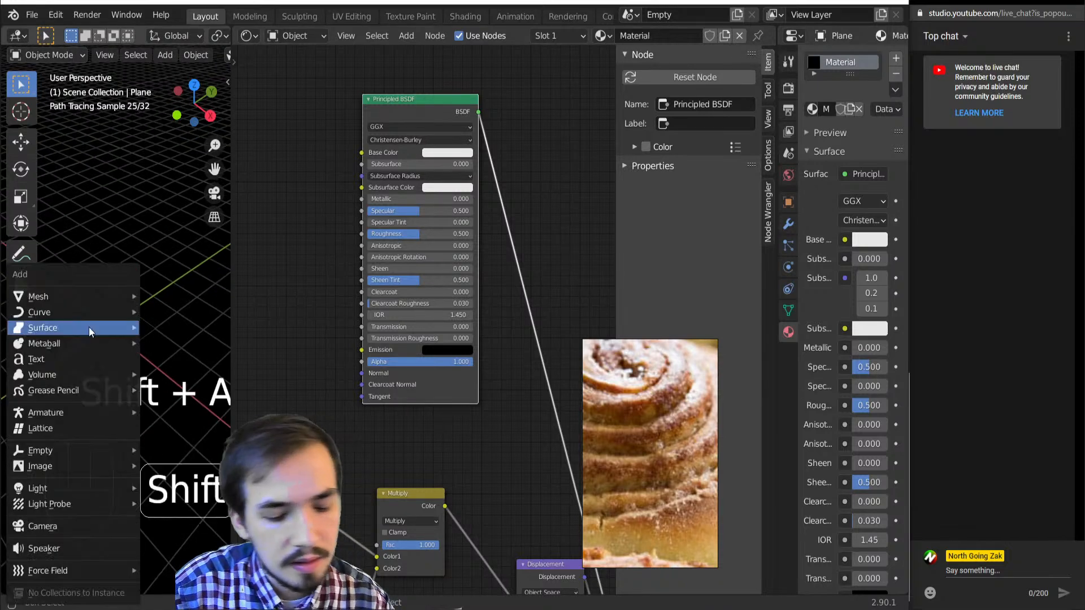
{"action": "mouse_move", "coordinate": [121, 494]}
{"action": "left_click", "coordinate": [161, 495]}
{"action": "middle_click_drag", "start_coordinate": [104, 358], "coordinate": [109, 294]}
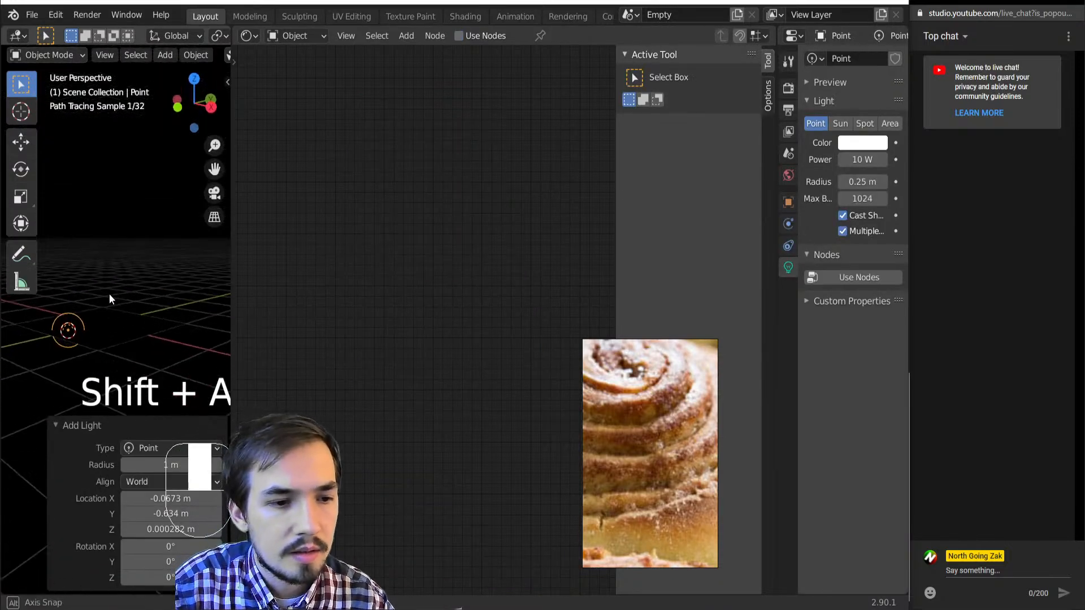
- Move the point light about 2 m up and slightly to the side so that it lights the roll from above
{"action": "key", "text": "g"}
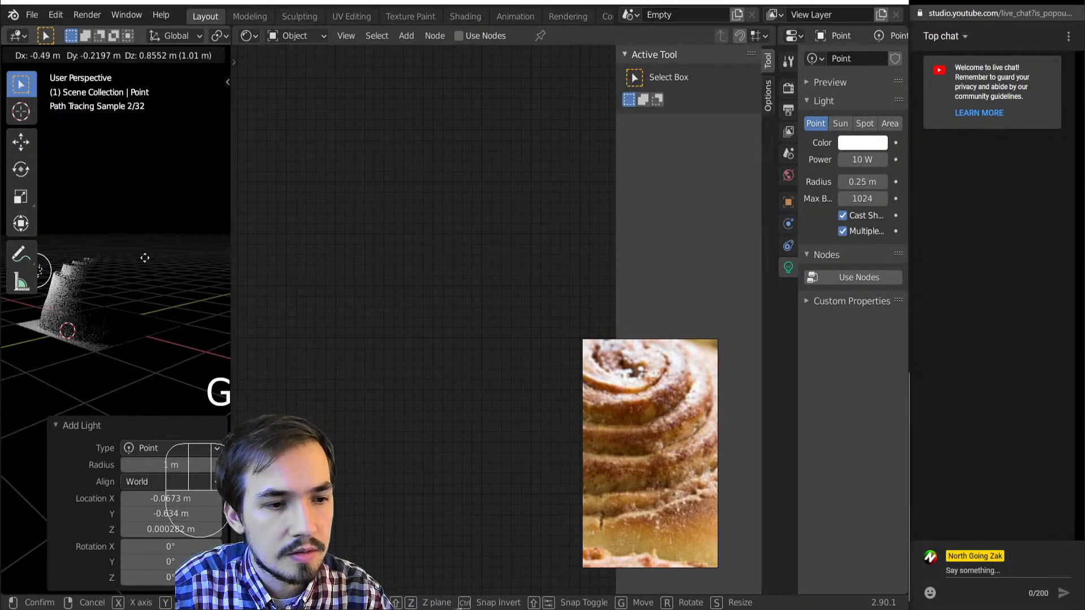
{"action": "left_click", "coordinate": [130, 247]}
{"action": "key", "text": "g"}
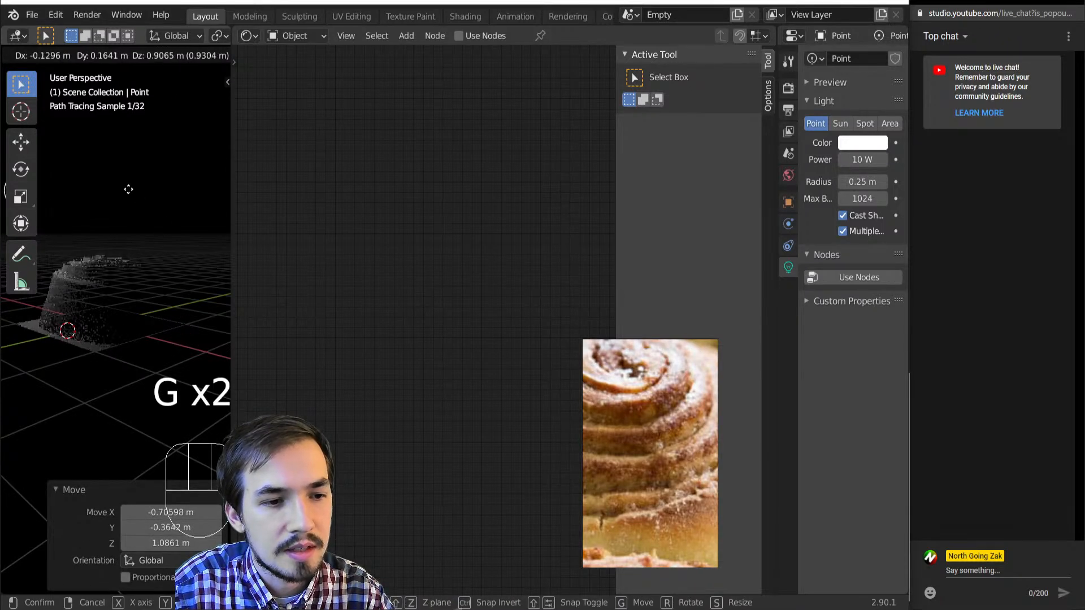
{"action": "left_click", "coordinate": [59, 235]}
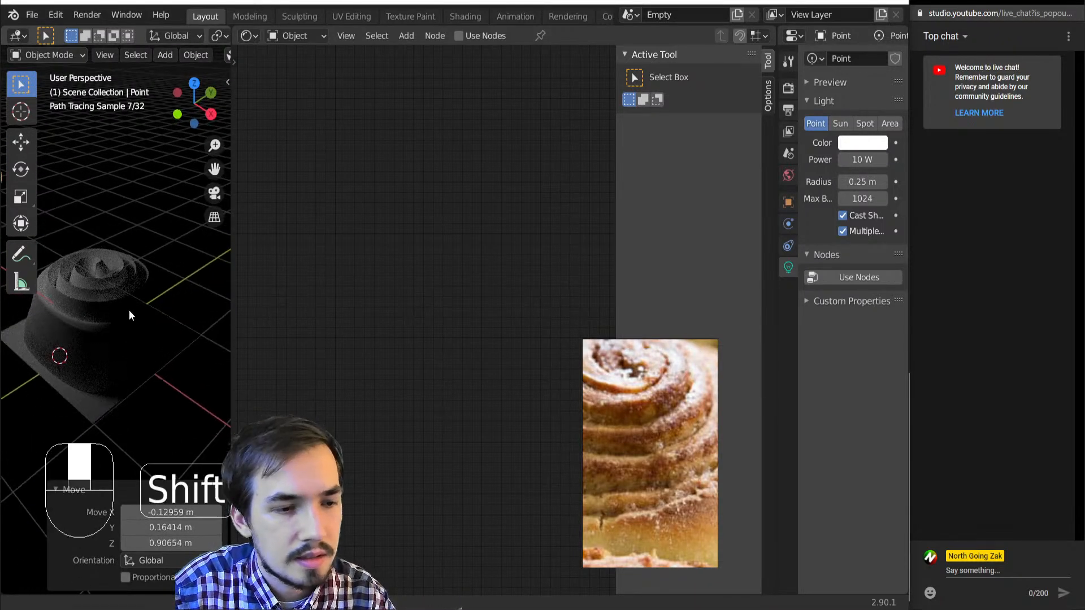
{"action": "middle_click_drag", "start_coordinate": [74, 296], "coordinate": [135, 314], "text": "shift"}
- Switch the viewport to solid shading and save the file as 2020_4_Cinnemon Roll.blend
{"action": "key", "text": "z"}
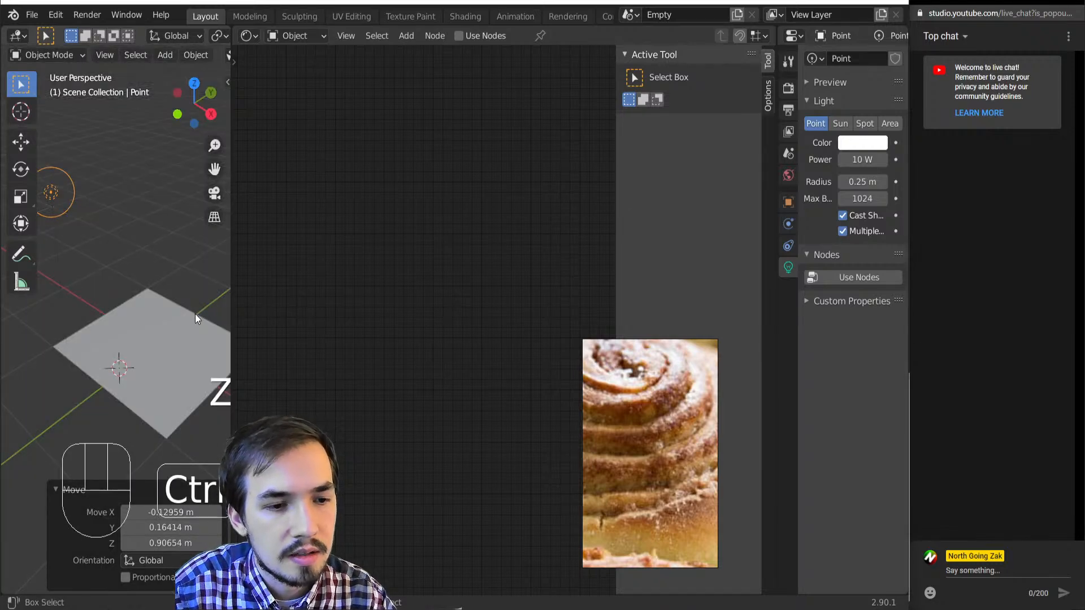
{"action": "key", "text": "ctrl+o"}
{"action": "left_click", "coordinate": [340, 151]}
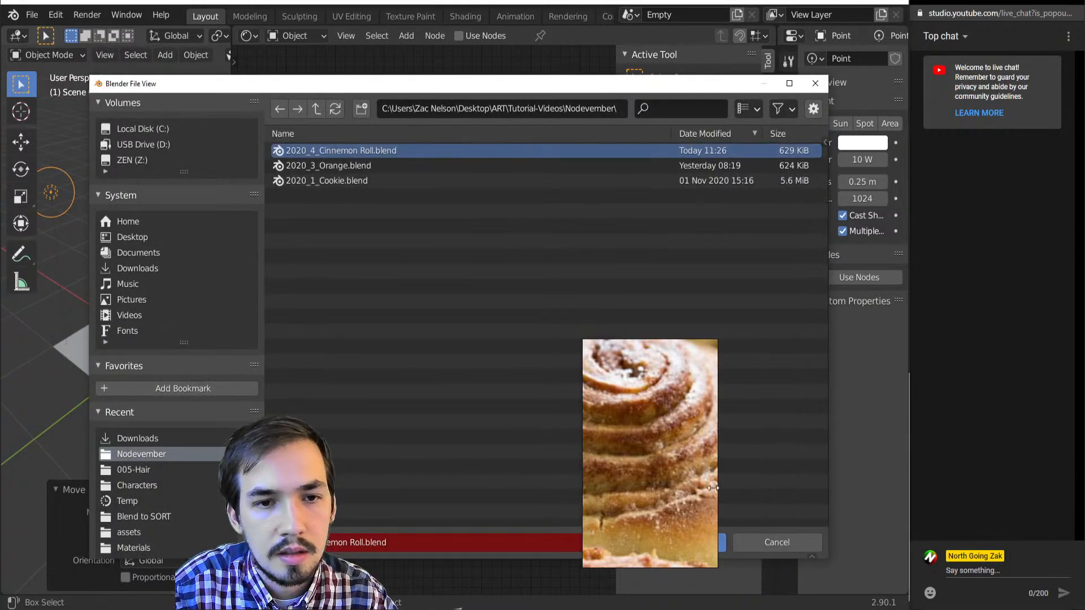
{"action": "left_click", "coordinate": [723, 543]}
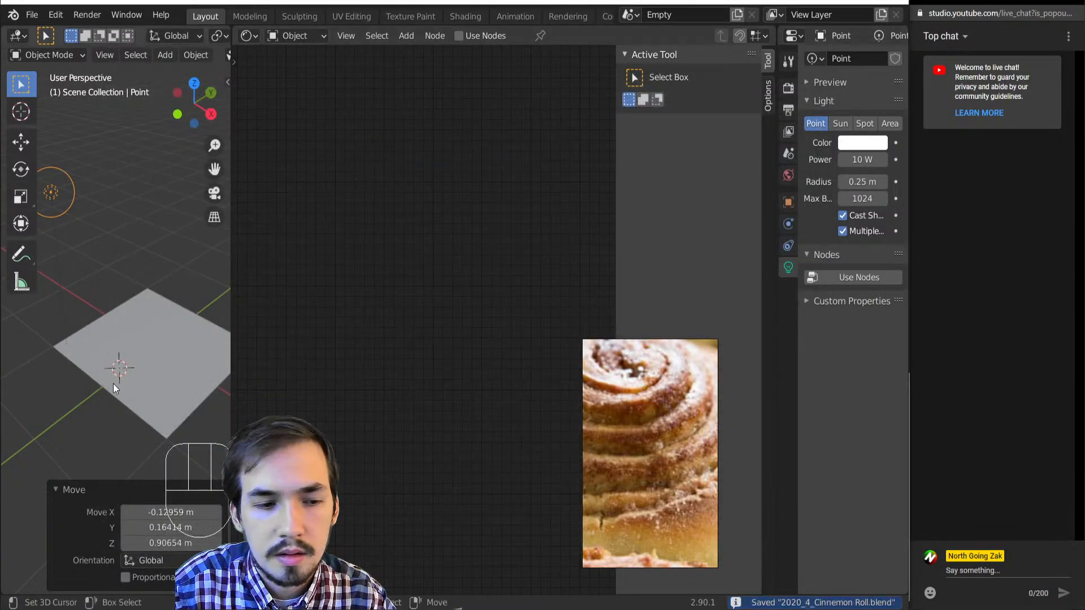
- Return the viewport to rendered shading, select the plane and inspect the lit spiral up close
{"action": "key", "text": "z"}
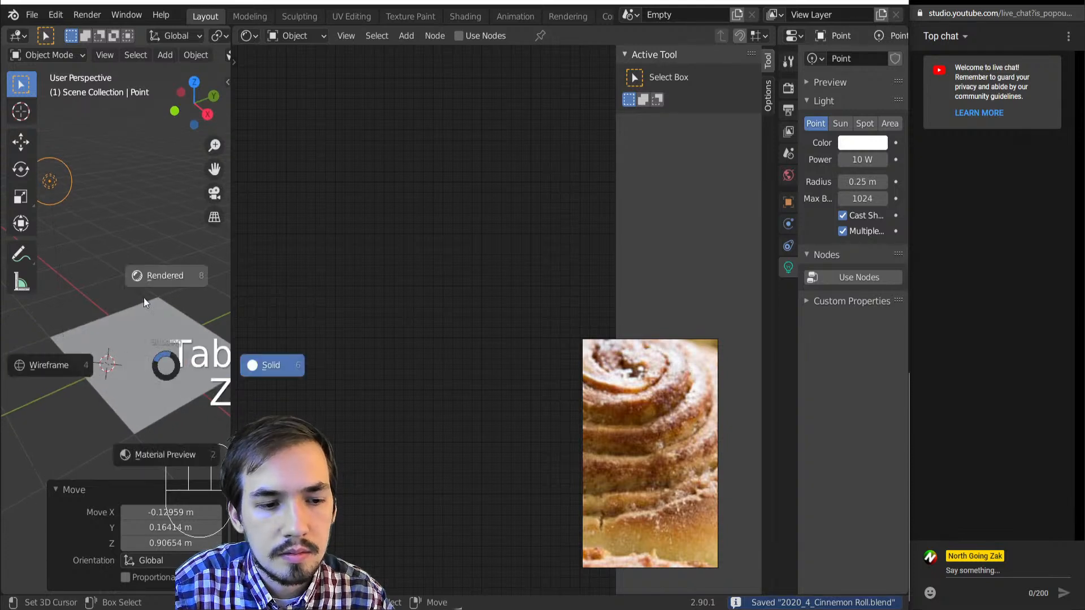
{"action": "left_click", "coordinate": [148, 325]}
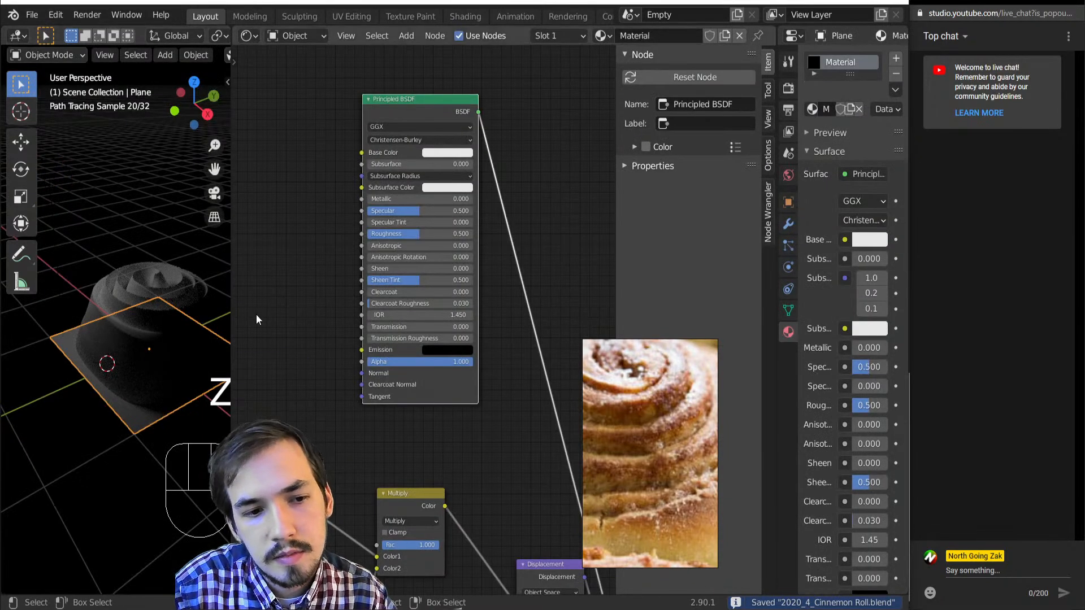
{"action": "middle_click_drag", "start_coordinate": [356, 307], "coordinate": [402, 349]}
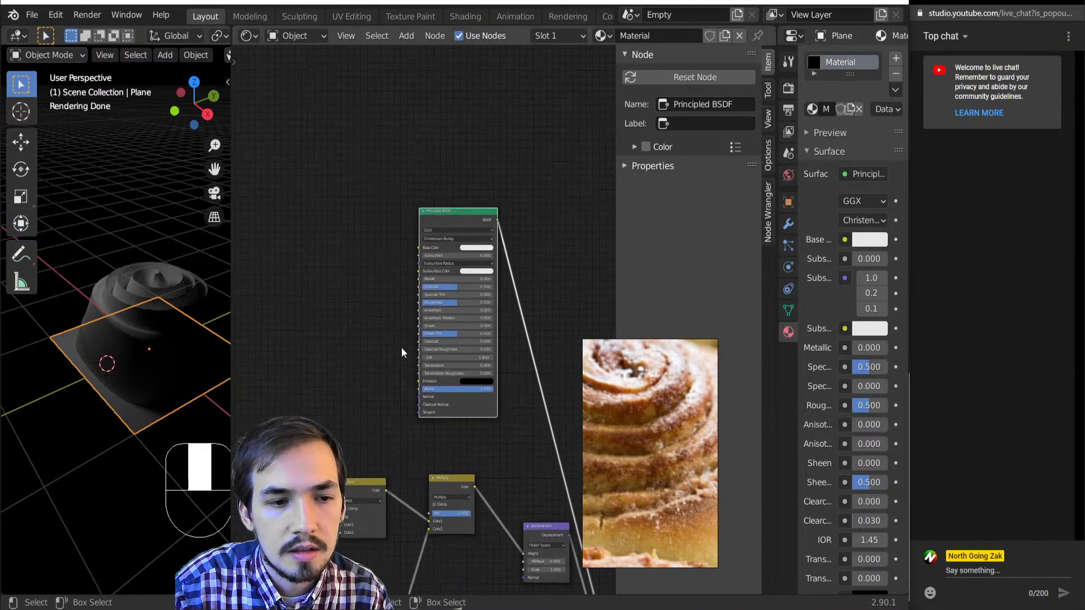
{"action": "scroll", "coordinate": [99, 338], "scroll_direction": "up", "scroll_amount": 5}
{"action": "scroll", "coordinate": [98, 335], "scroll_direction": "up", "scroll_amount": 1}
{"action": "middle_click_drag", "start_coordinate": [96, 335], "coordinate": [67, 347]}
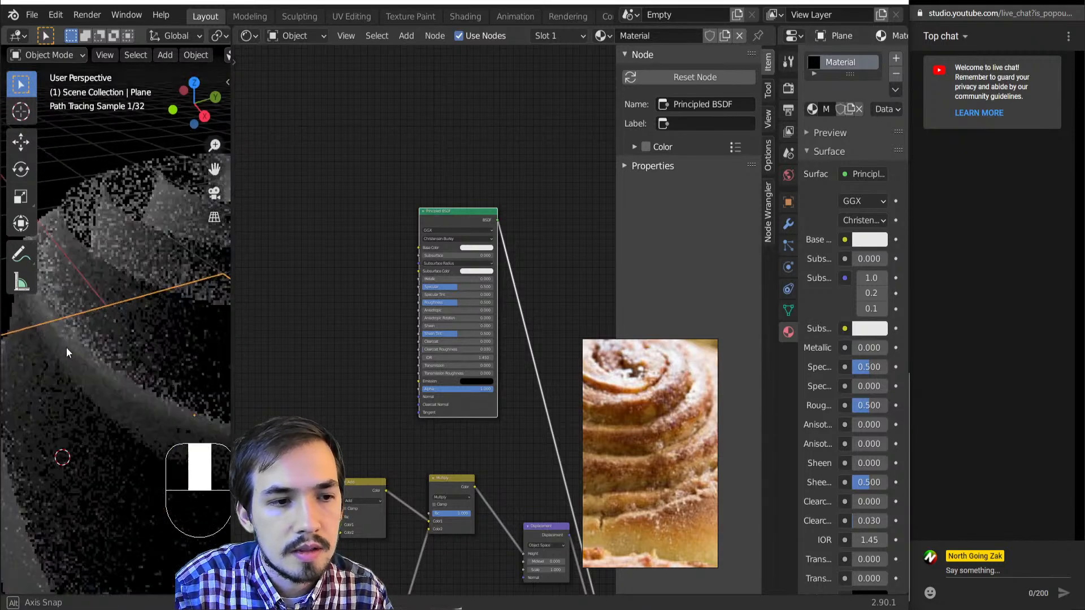
- Insert an RGB Curves node between the Absolute node of the lower branch and the Add mix node
{"action": "scroll", "coordinate": [314, 356], "scroll_direction": "down", "scroll_amount": 6}
{"action": "middle_click_drag", "start_coordinate": [314, 361], "coordinate": [386, 253]}
{"action": "scroll", "coordinate": [389, 391], "scroll_direction": "up", "scroll_amount": 5}
{"action": "middle_click_drag", "start_coordinate": [394, 370], "coordinate": [565, 133]}
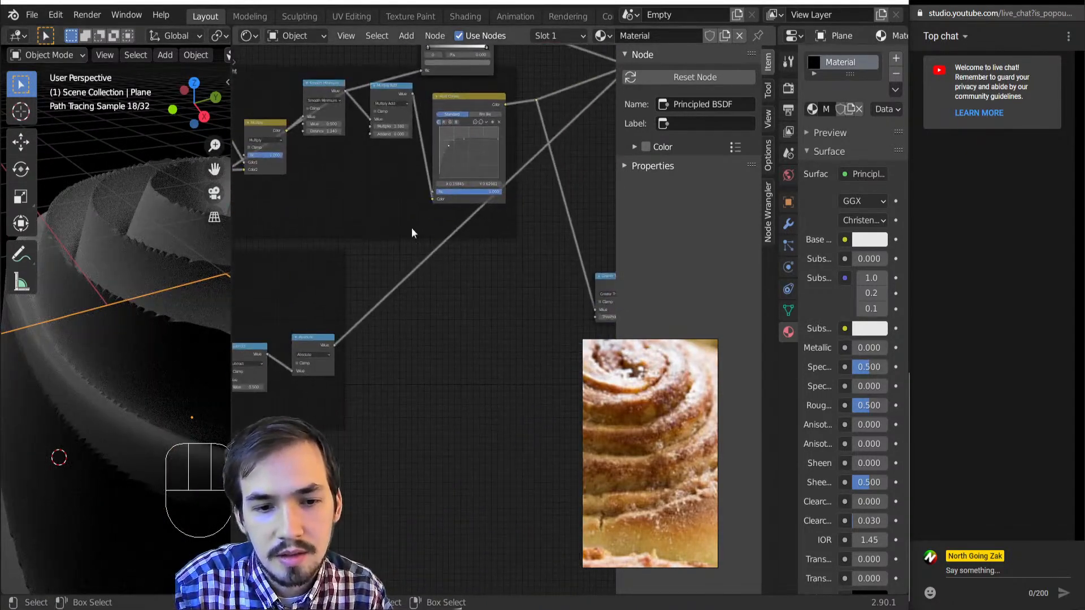
{"action": "middle_click_drag", "start_coordinate": [377, 300], "coordinate": [296, 417]}
{"action": "key", "text": "shift+a"}
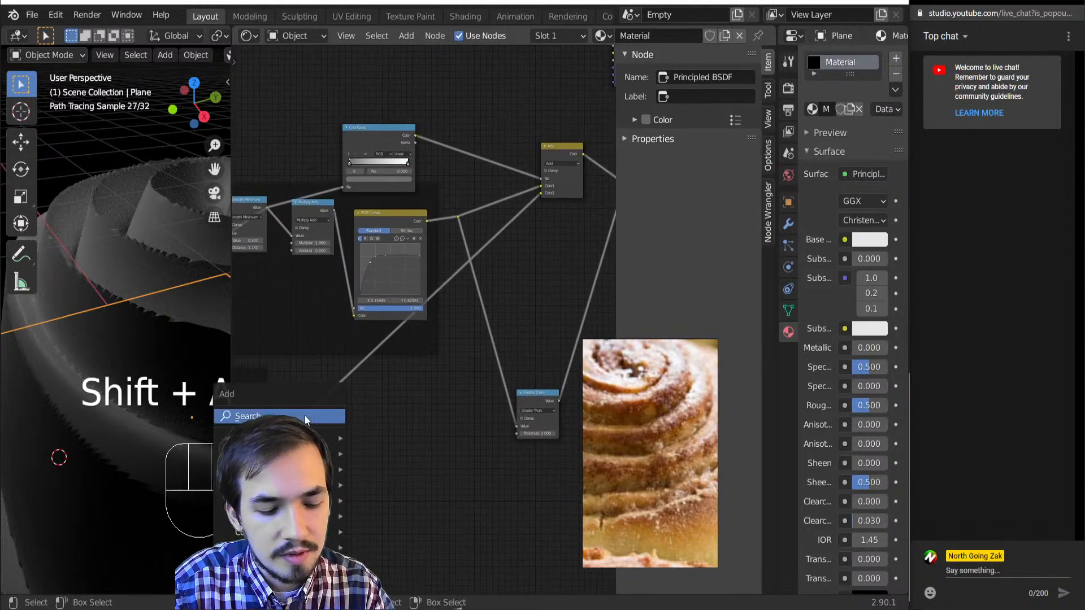
{"action": "left_click", "coordinate": [305, 419]}
{"action": "scroll", "coordinate": [303, 400], "scroll_direction": "up", "scroll_amount": 2}
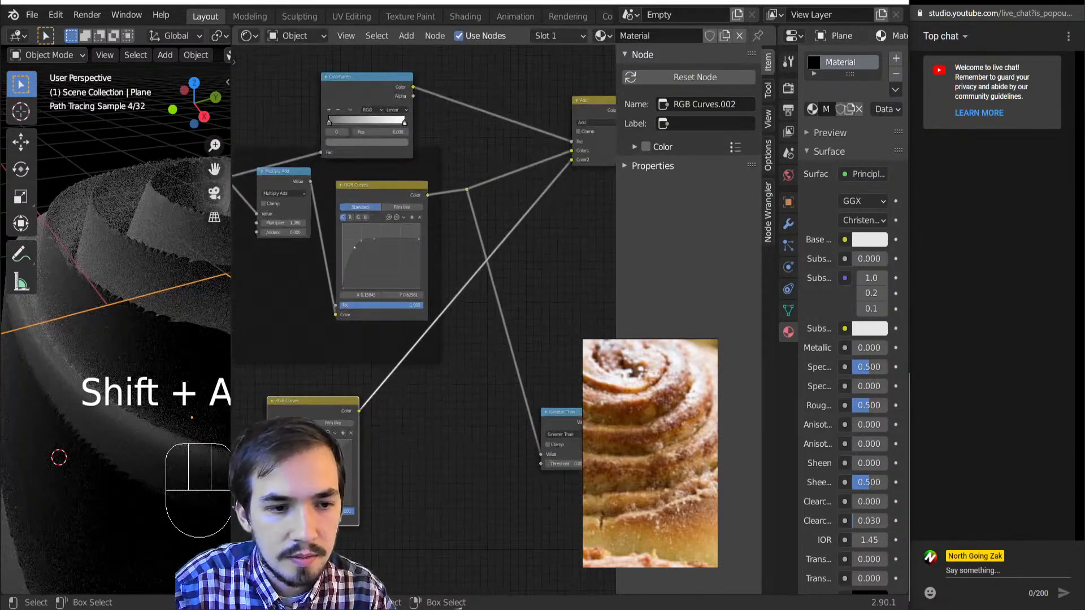
- Preview the new RGB Curves node, bow its curve upward and lower the end point to about X 1.0, Y 0.55
{"action": "left_click", "coordinate": [305, 416], "text": "ctrl+shift"}
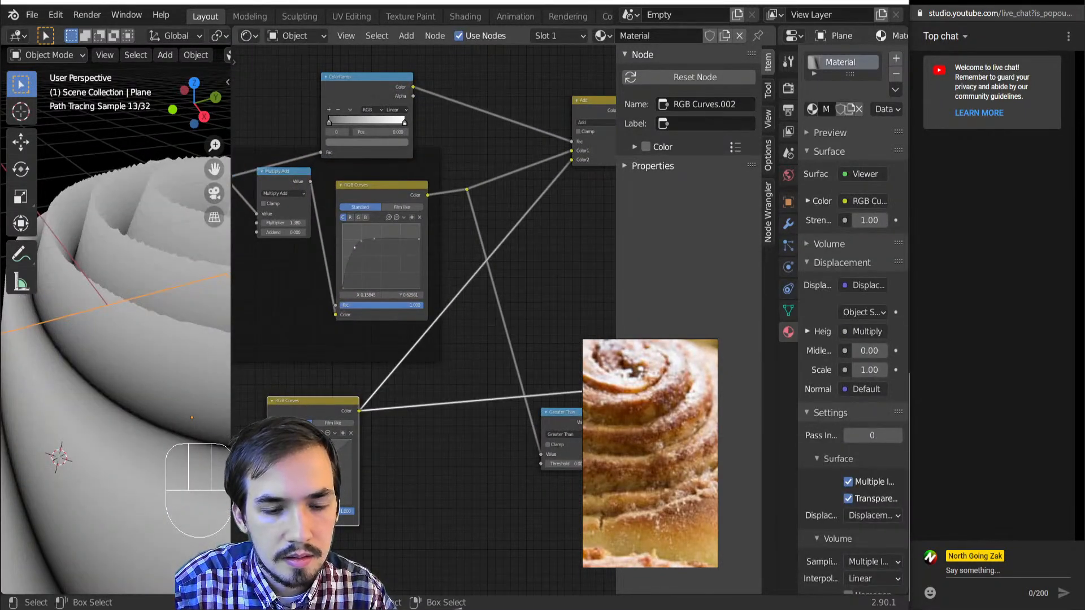
{"action": "left_click_drag", "start_coordinate": [305, 469], "coordinate": [355, 493]}
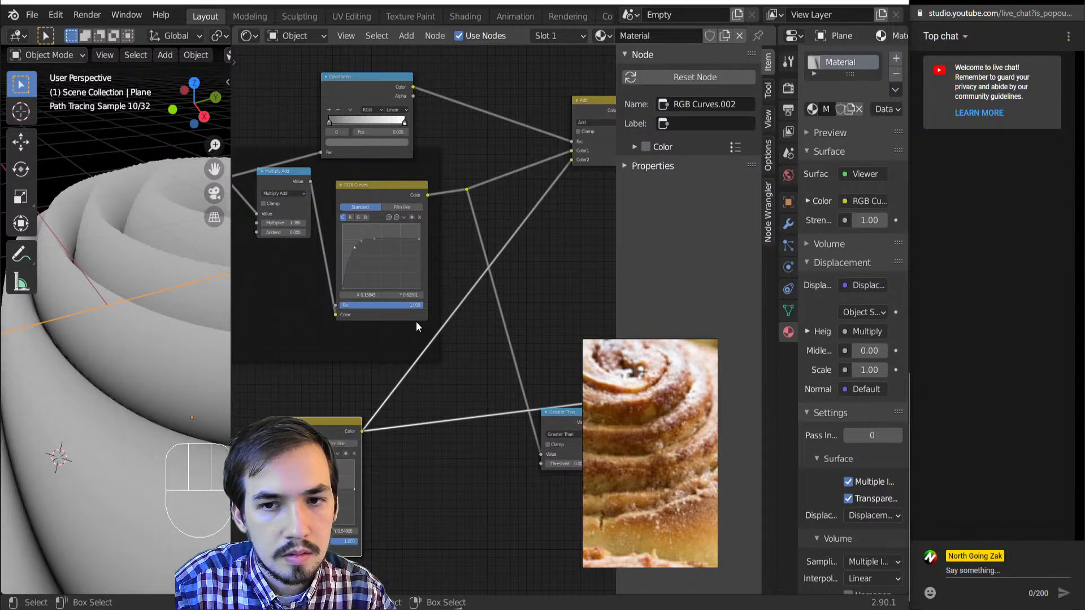
{"action": "middle_click_drag", "start_coordinate": [142, 265], "coordinate": [127, 308]}
{"action": "scroll", "coordinate": [418, 371], "scroll_direction": "up", "scroll_amount": 5}
{"action": "middle_click_drag", "start_coordinate": [330, 456], "coordinate": [450, 313]}
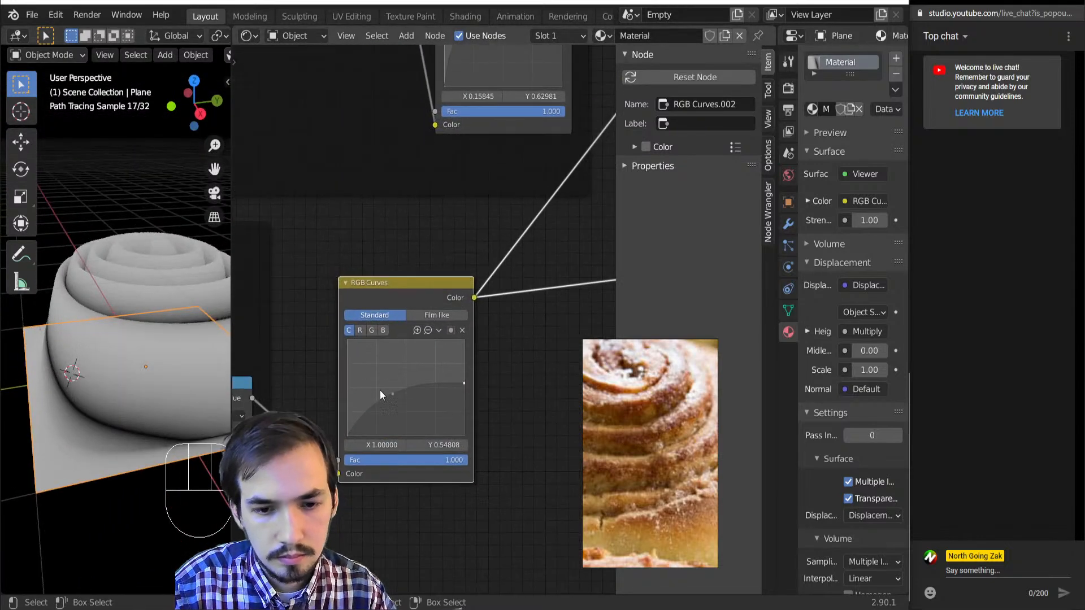
- Flatten the lower RGB curve with a middle point at about X 0.41, Y 0.22 and its end point at X 1, Y 0
{"action": "left_click_drag", "start_coordinate": [393, 398], "coordinate": [386, 410]}
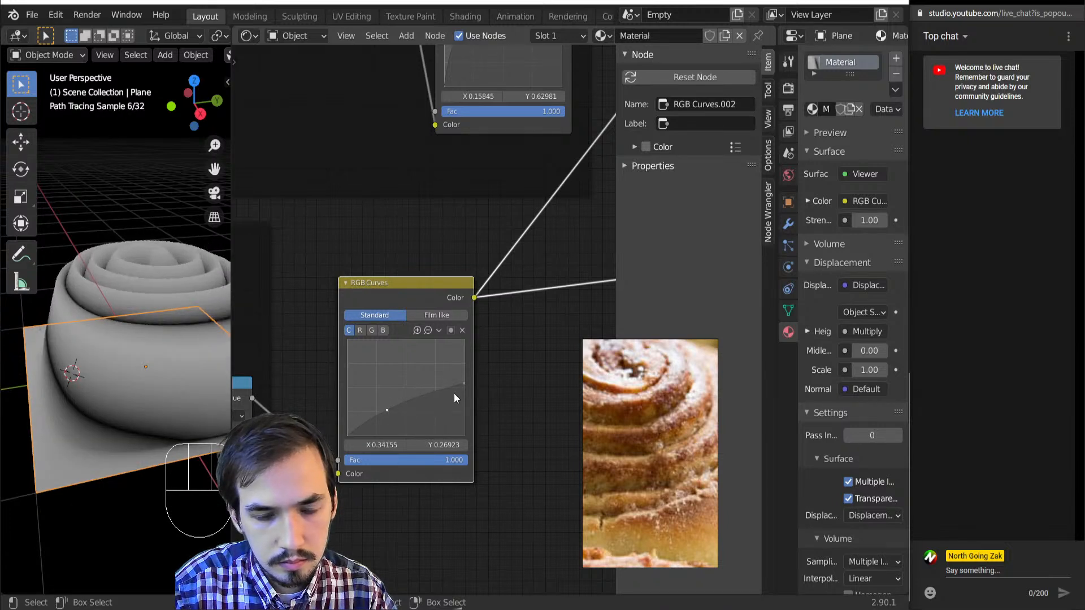
{"action": "left_click_drag", "start_coordinate": [463, 386], "coordinate": [464, 408]}
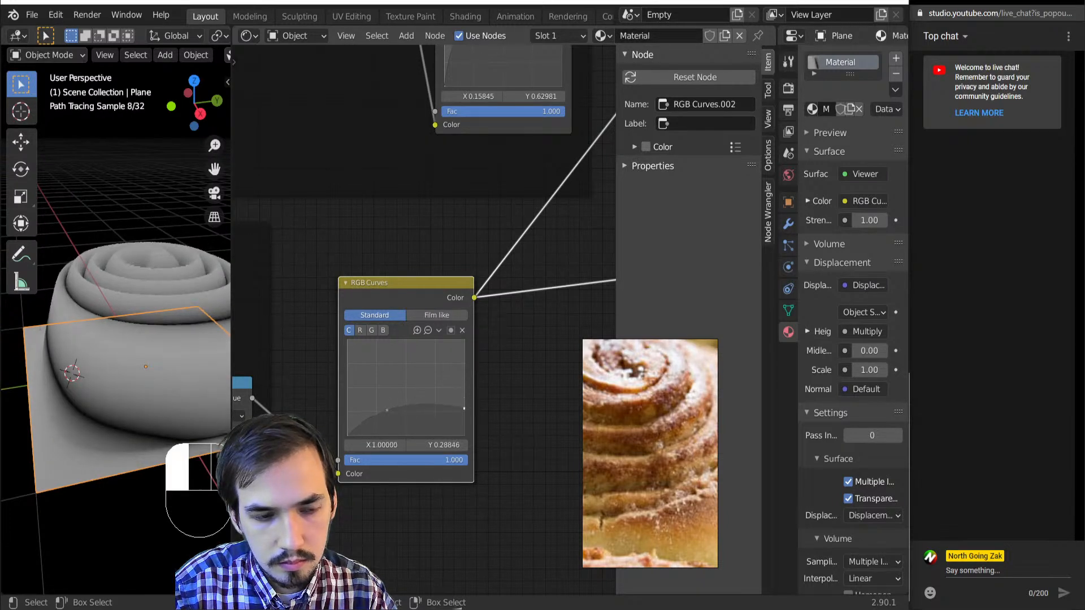
{"action": "left_click_drag", "start_coordinate": [386, 410], "coordinate": [390, 419]}
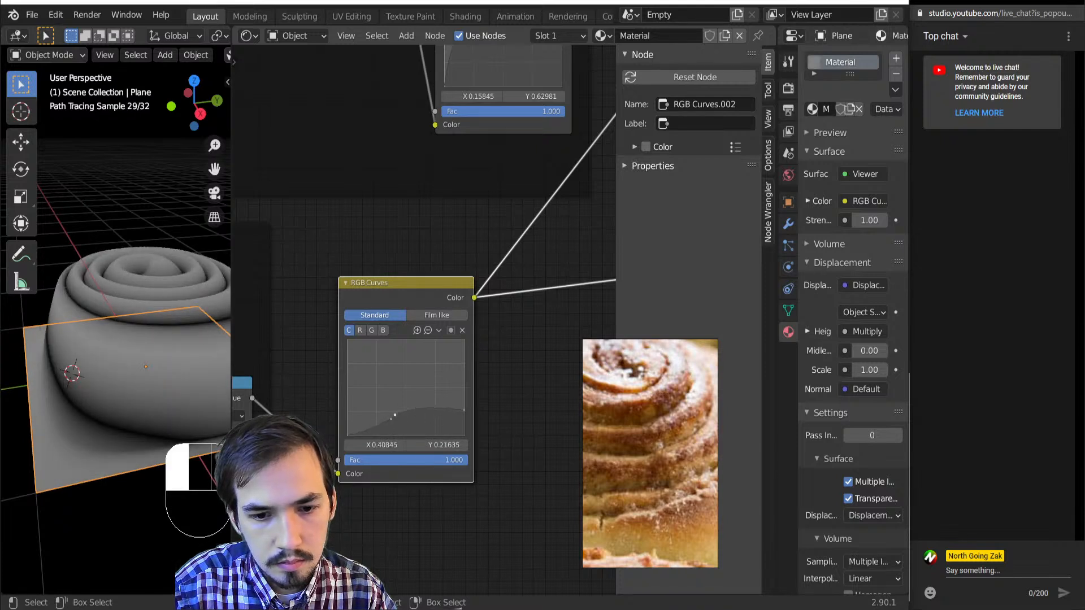
{"action": "left_click_drag", "start_coordinate": [395, 415], "coordinate": [395, 415]}
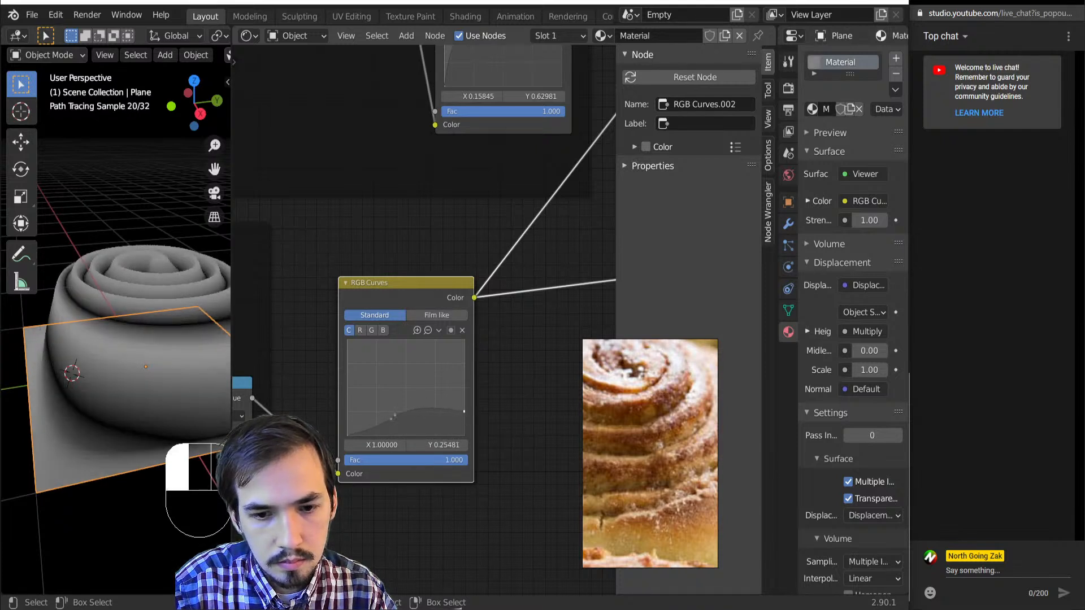
{"action": "middle_click_drag", "start_coordinate": [98, 330], "coordinate": [119, 352]}
{"action": "scroll", "coordinate": [81, 327], "scroll_direction": "up", "scroll_amount": 4}
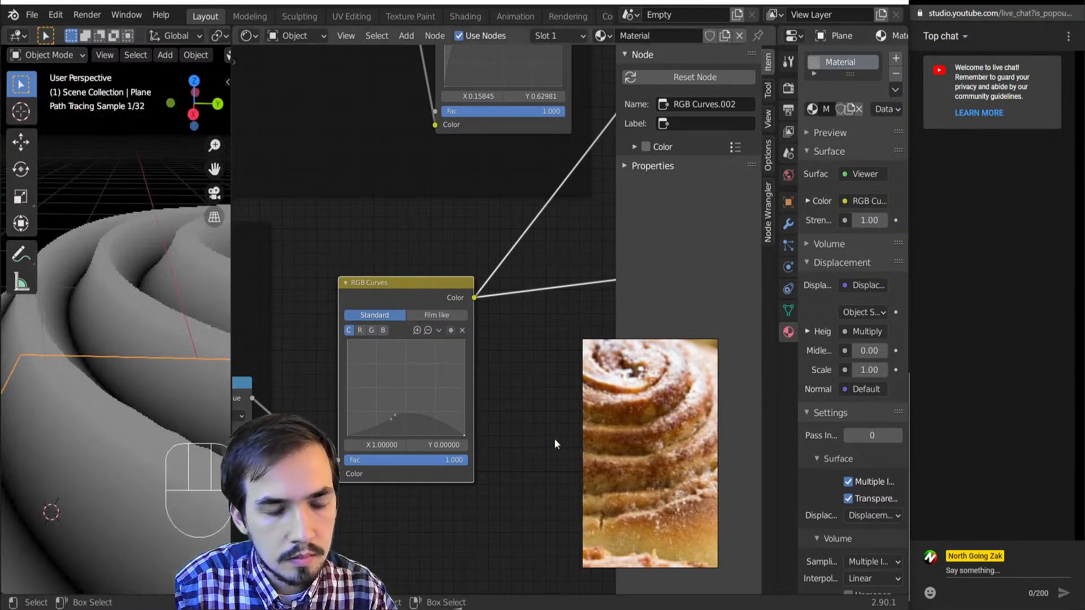
- Delete the redundant middle point of the lower RGB curve and inspect the spiral from above
{"action": "scroll", "coordinate": [353, 423], "scroll_direction": "up", "scroll_amount": 1}
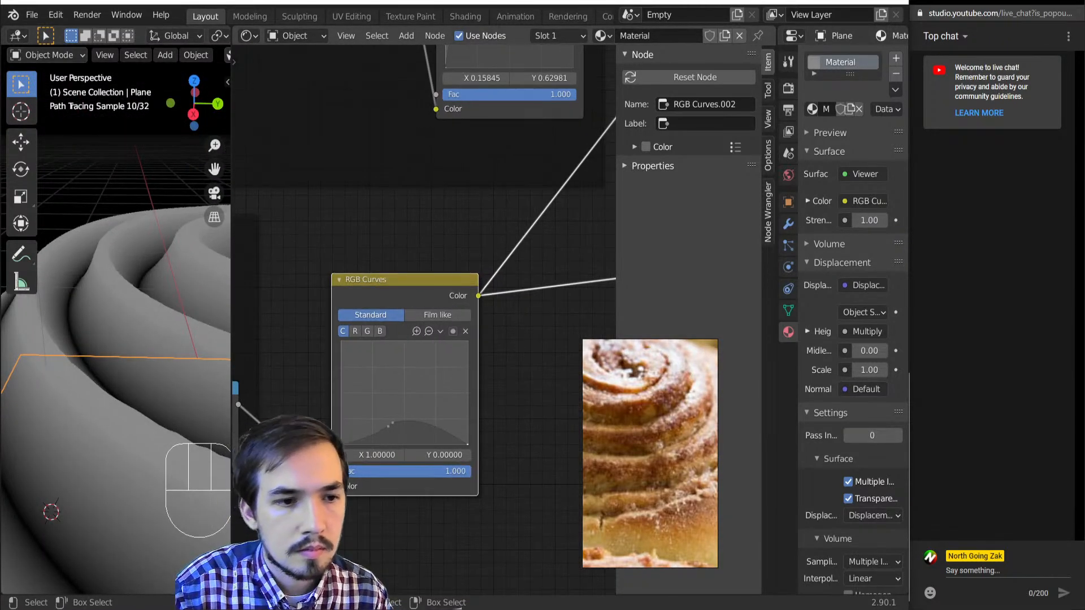
{"action": "left_click", "coordinate": [394, 423]}
{"action": "left_click", "coordinate": [465, 332]}
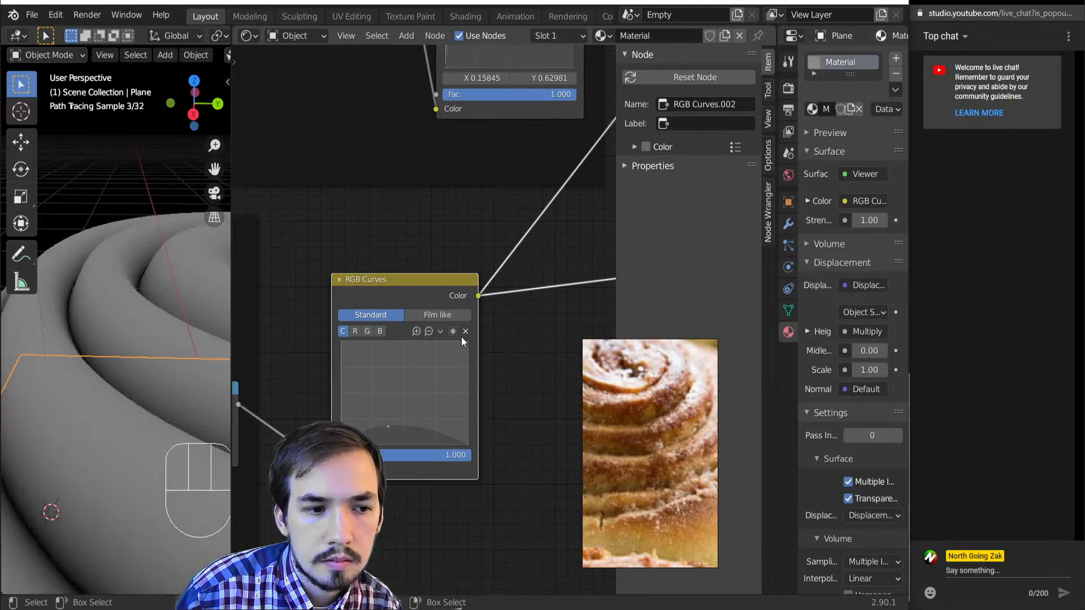
{"action": "mouse_move", "coordinate": [113, 353]}
{"action": "middle_mouse_down"}
{"action": "mouse_move", "coordinate": [91, 314]}
{"action": "mouse_move", "coordinate": [93, 335]}
{"action": "mouse_move", "coordinate": [130, 334]}
{"action": "mouse_move", "coordinate": [116, 362]}
{"action": "middle_mouse_up"}
- Raise the end point of the Main Height RGB curve to about Y 0.96 and add a point before it at about Y 0.86
{"action": "scroll", "coordinate": [494, 199], "scroll_direction": "down", "scroll_amount": 3}
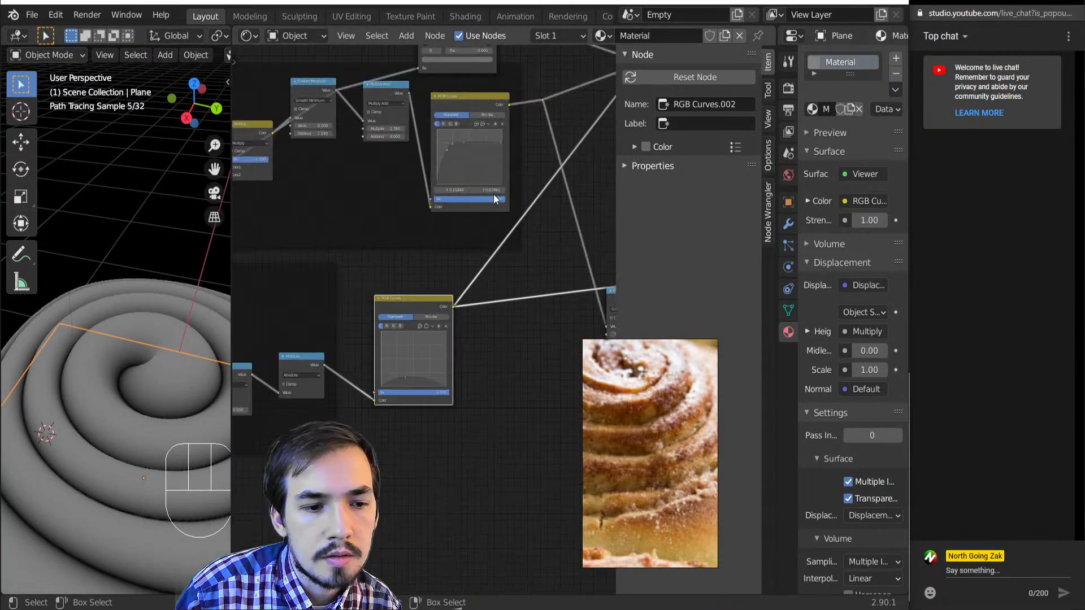
{"action": "scroll", "coordinate": [435, 347], "scroll_direction": "up", "scroll_amount": 5}
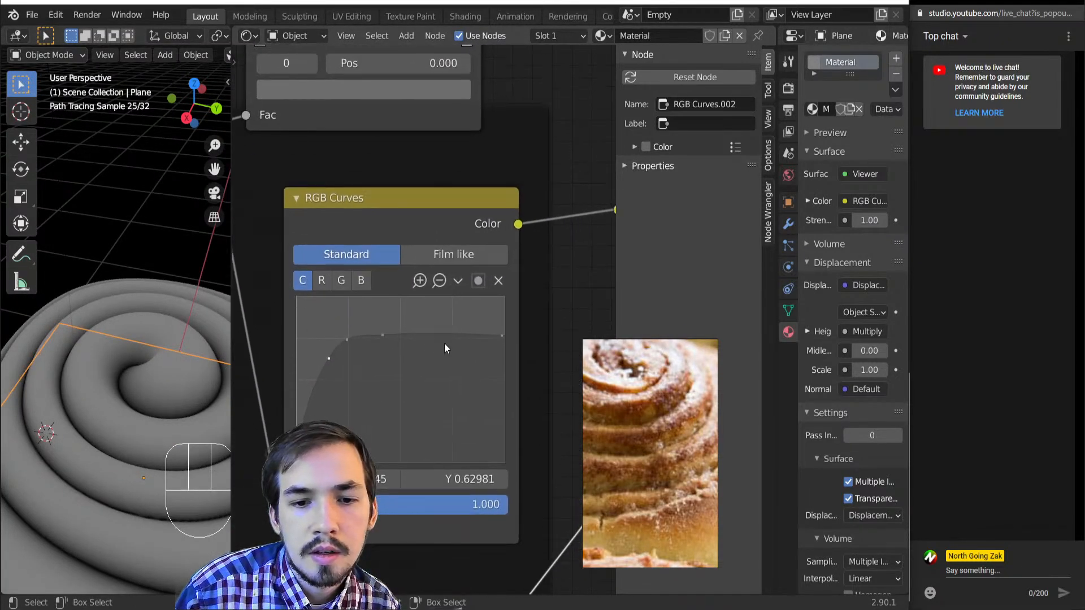
{"action": "left_click_drag", "start_coordinate": [503, 335], "coordinate": [506, 320]}
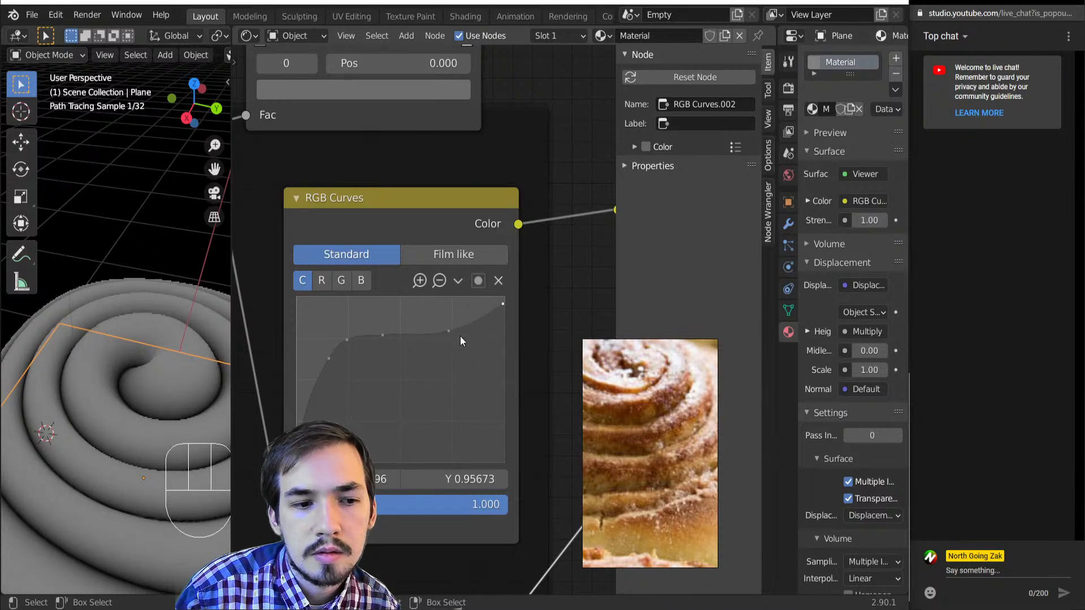
{"action": "left_click_drag", "start_coordinate": [458, 320], "coordinate": [457, 320]}
{"action": "middle_click_drag", "start_coordinate": [160, 372], "coordinate": [142, 348]}
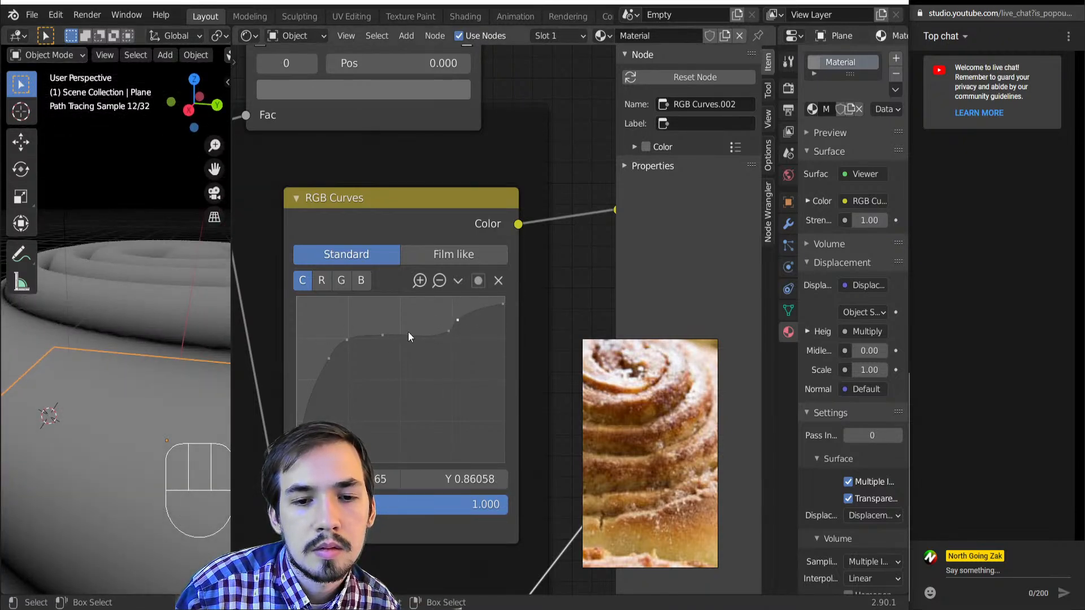
- Delete the Main Height curve's middle plateau point and set the following two points to about X 0.61, Y 0.86 and Y 0.94
{"action": "left_click_drag", "start_coordinate": [382, 335], "coordinate": [384, 335]}
{"action": "left_click", "coordinate": [497, 281]}
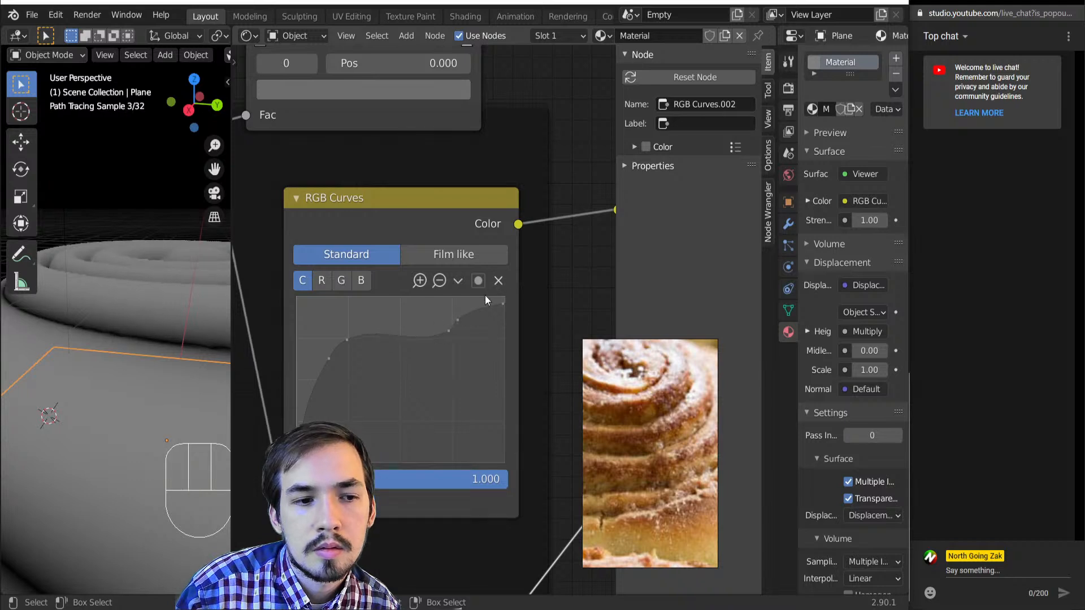
{"action": "left_click_drag", "start_coordinate": [450, 324], "coordinate": [439, 320]}
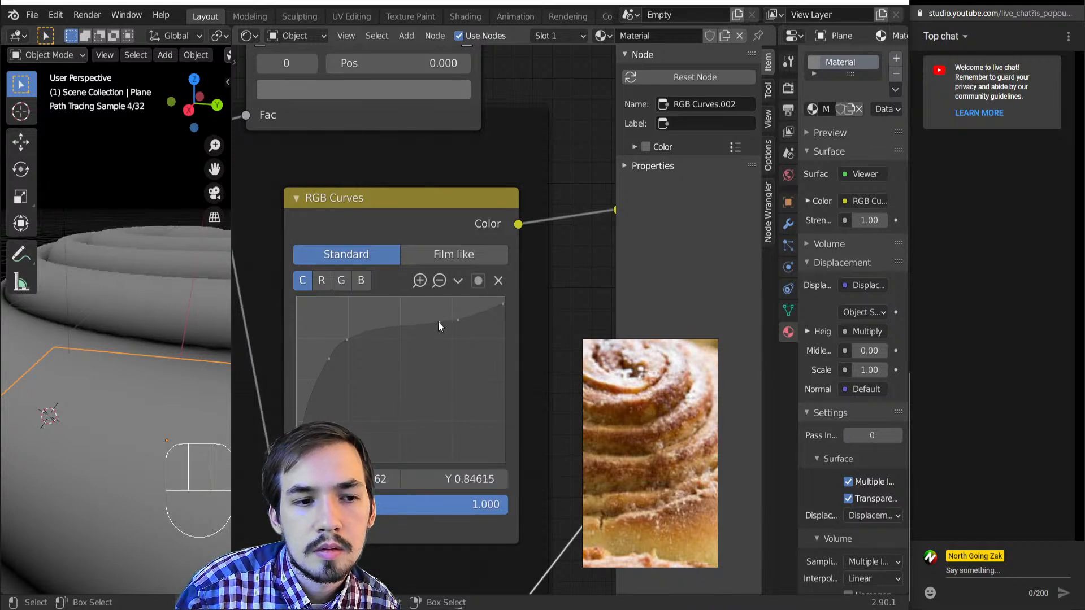
{"action": "scroll", "coordinate": [113, 283], "scroll_direction": "down", "scroll_amount": 2}
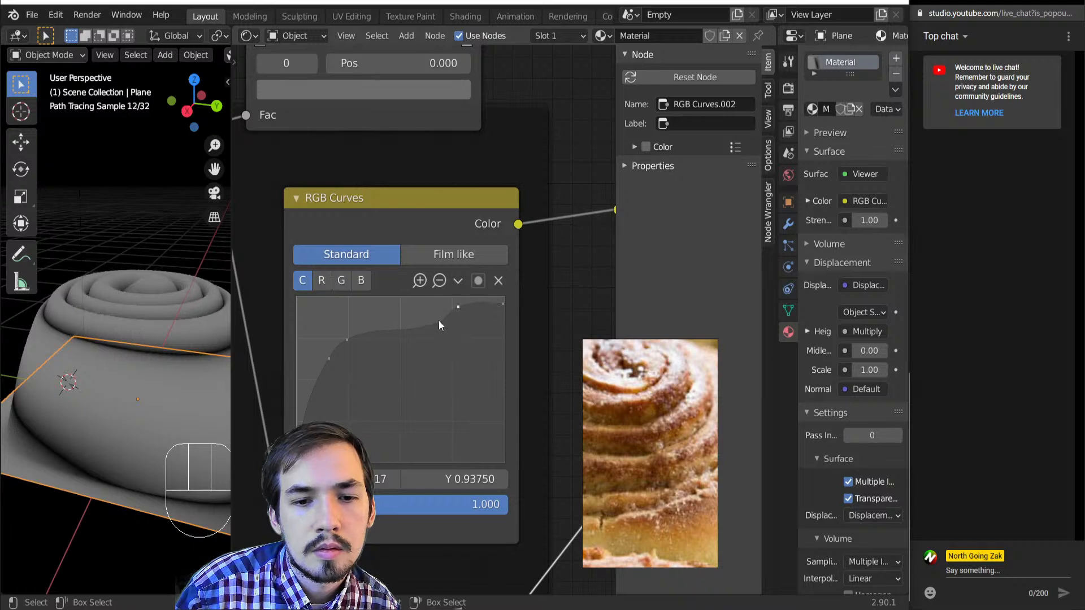
{"action": "left_click_drag", "start_coordinate": [439, 321], "coordinate": [424, 320]}
{"action": "scroll", "coordinate": [158, 305], "scroll_direction": "down", "scroll_amount": 5}
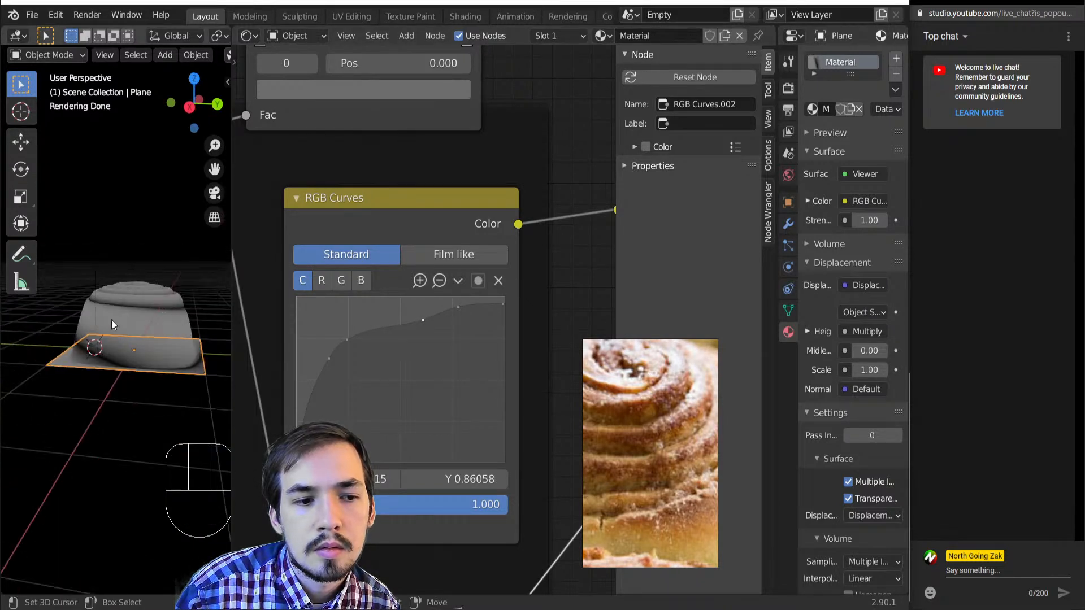
{"action": "middle_click_drag", "start_coordinate": [111, 324], "coordinate": [170, 312]}
{"action": "scroll", "coordinate": [418, 270], "scroll_direction": "down", "scroll_amount": 3}
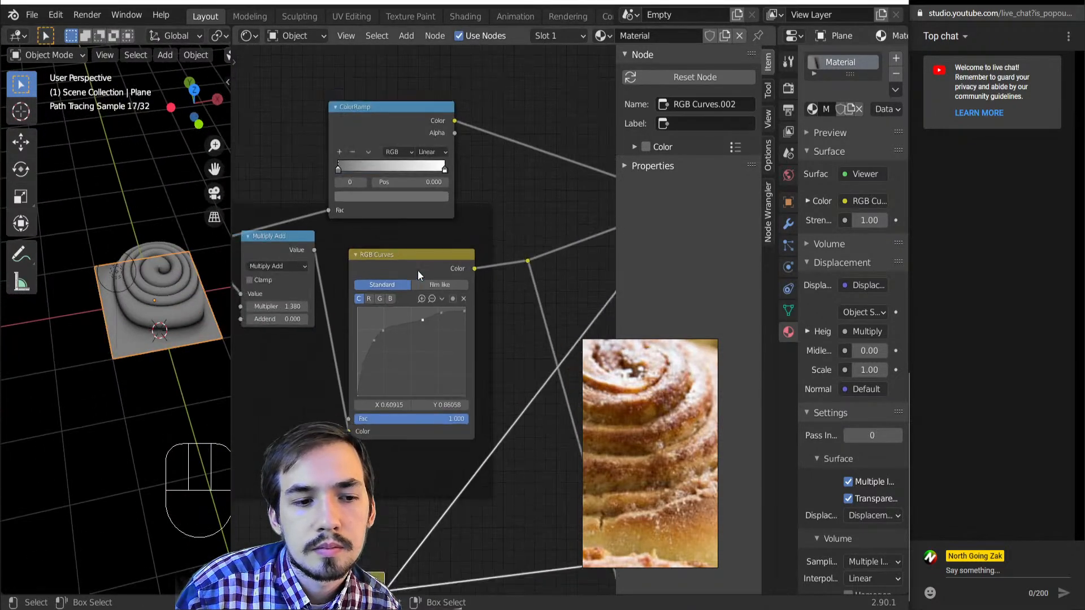
- Preview the ColorRamp, RGB Curves, Add and Multiply nodes of the height branch on the roll in turn
{"action": "scroll", "coordinate": [418, 270], "scroll_direction": "down", "scroll_amount": 5}
{"action": "middle_click_drag", "start_coordinate": [469, 249], "coordinate": [349, 266]}
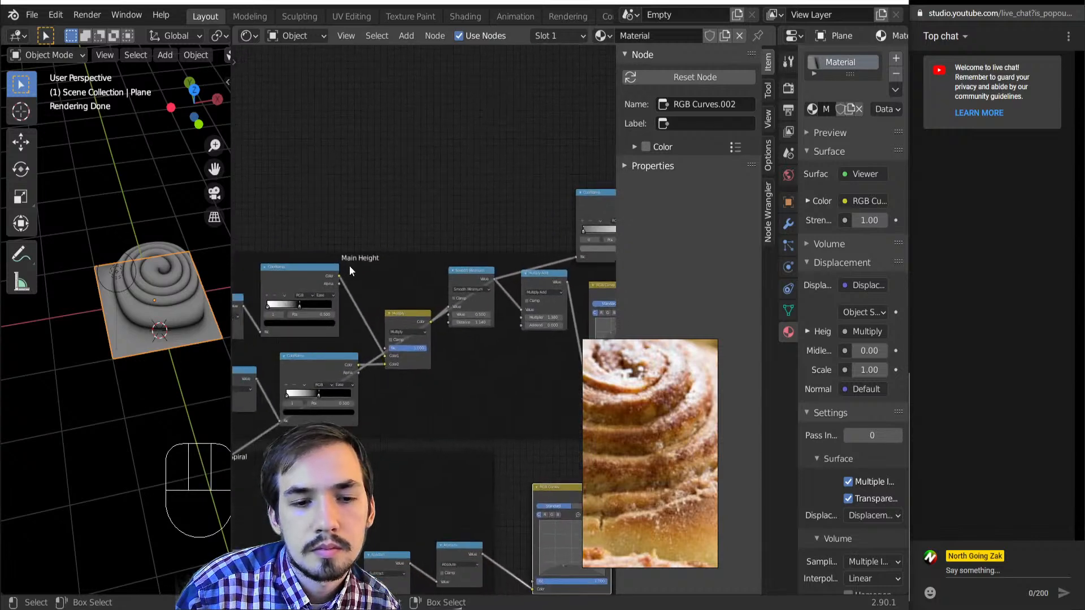
{"action": "scroll", "coordinate": [349, 265], "scroll_direction": "down", "scroll_amount": 4}
{"action": "middle_click_drag", "start_coordinate": [571, 227], "coordinate": [409, 283]}
{"action": "scroll", "coordinate": [409, 283], "scroll_direction": "up", "scroll_amount": 5}
{"action": "left_click", "coordinate": [388, 276], "text": "ctrl+shift"}
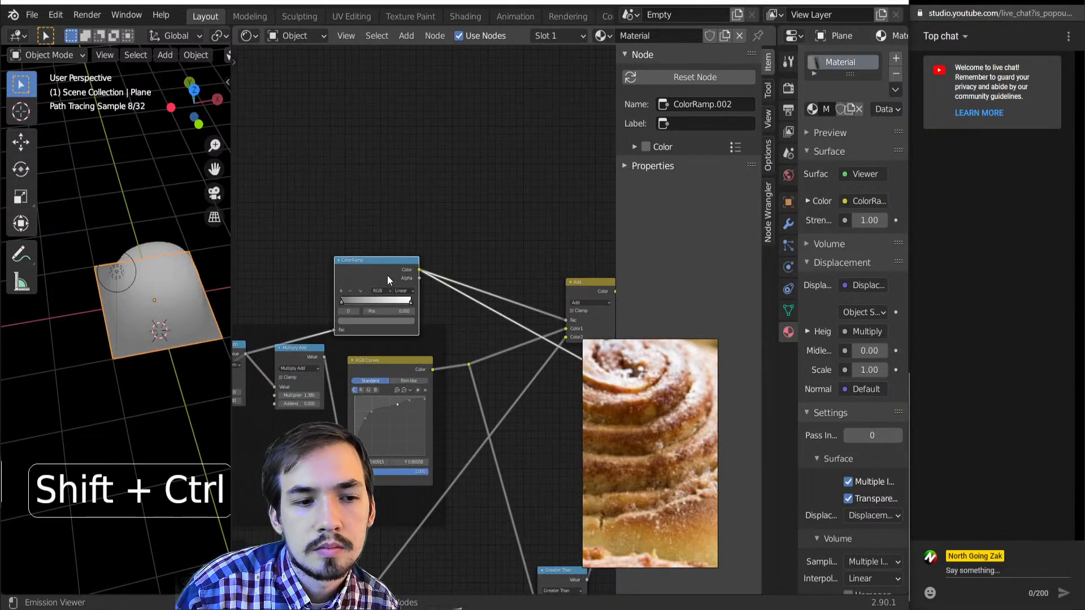
{"action": "middle_click_drag", "start_coordinate": [439, 360], "coordinate": [344, 354]}
{"action": "left_click", "coordinate": [501, 289], "text": "ctrl+shift"}
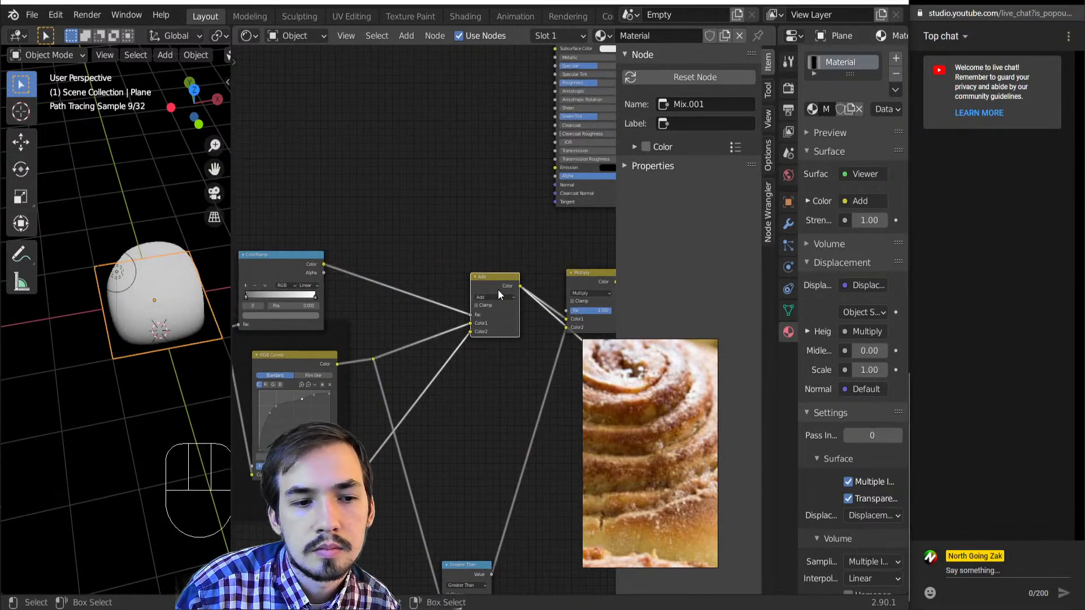
{"action": "middle_click_drag", "start_coordinate": [497, 289], "coordinate": [335, 337]}
{"action": "scroll", "coordinate": [309, 313], "scroll_direction": "down", "scroll_amount": 2}
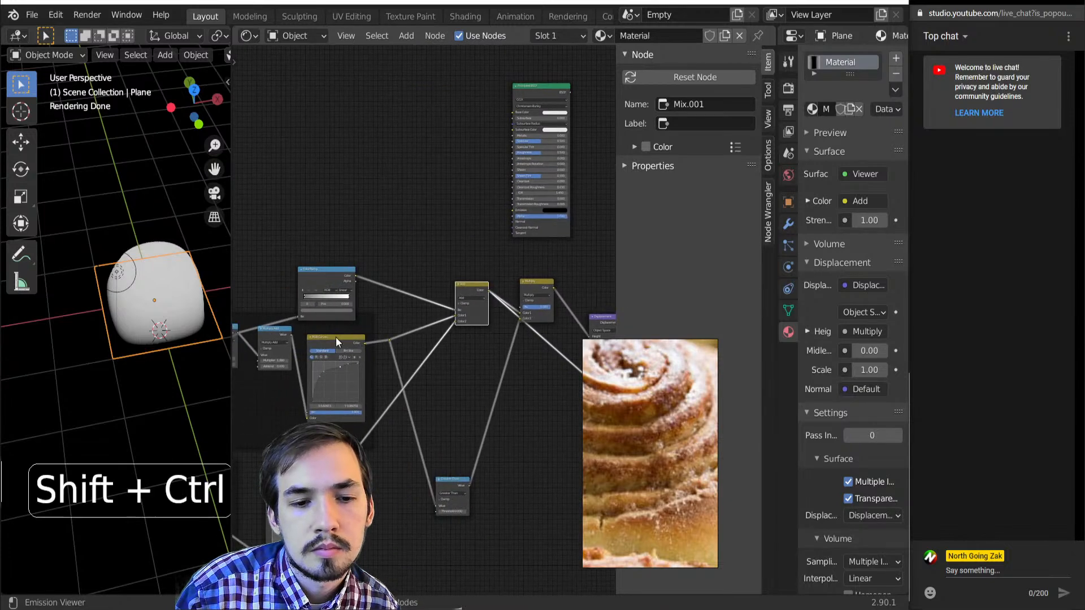
{"action": "left_click", "coordinate": [335, 340], "text": "ctrl+shift"}
{"action": "left_click", "coordinate": [471, 289], "text": "ctrl+shift"}
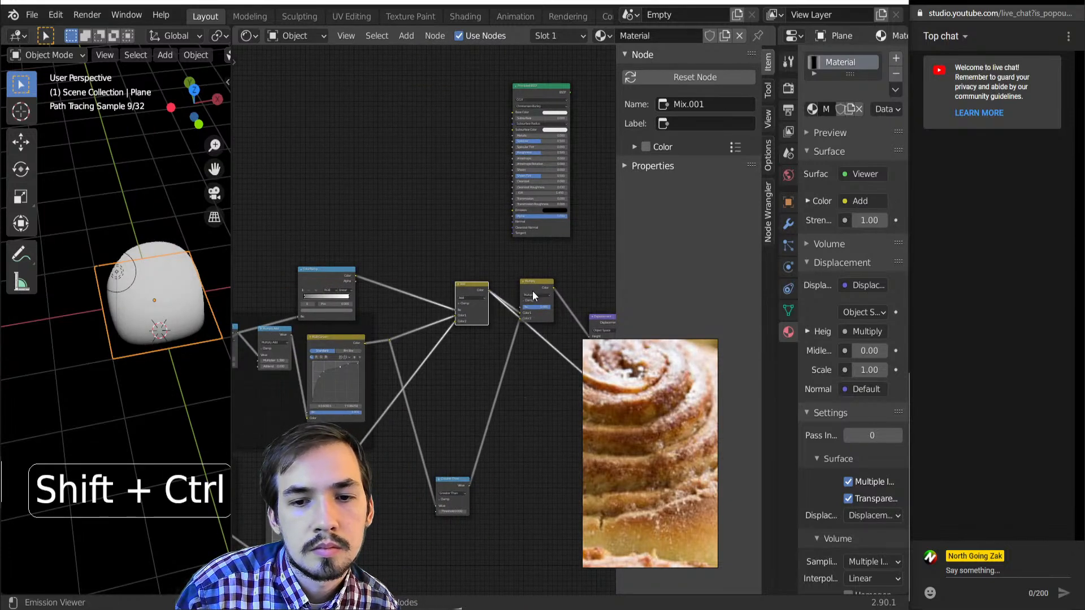
{"action": "middle_click_drag", "start_coordinate": [527, 296], "coordinate": [368, 284]}
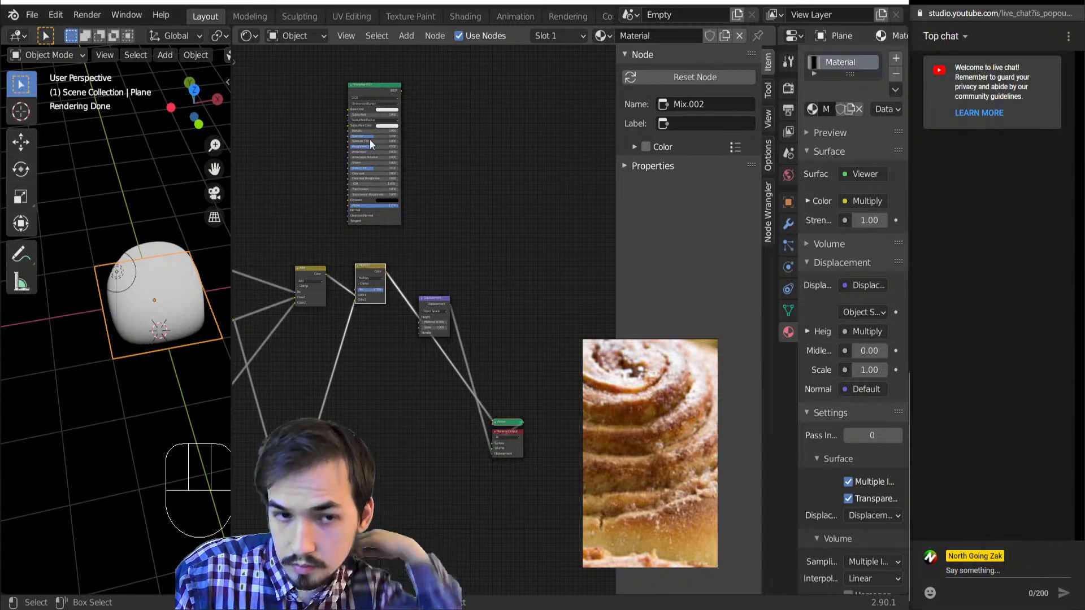
- Move the Principled BSDF above the Displacement node and connect it to the Material Output's surface
{"action": "left_click_drag", "start_coordinate": [383, 92], "coordinate": [486, 132]}
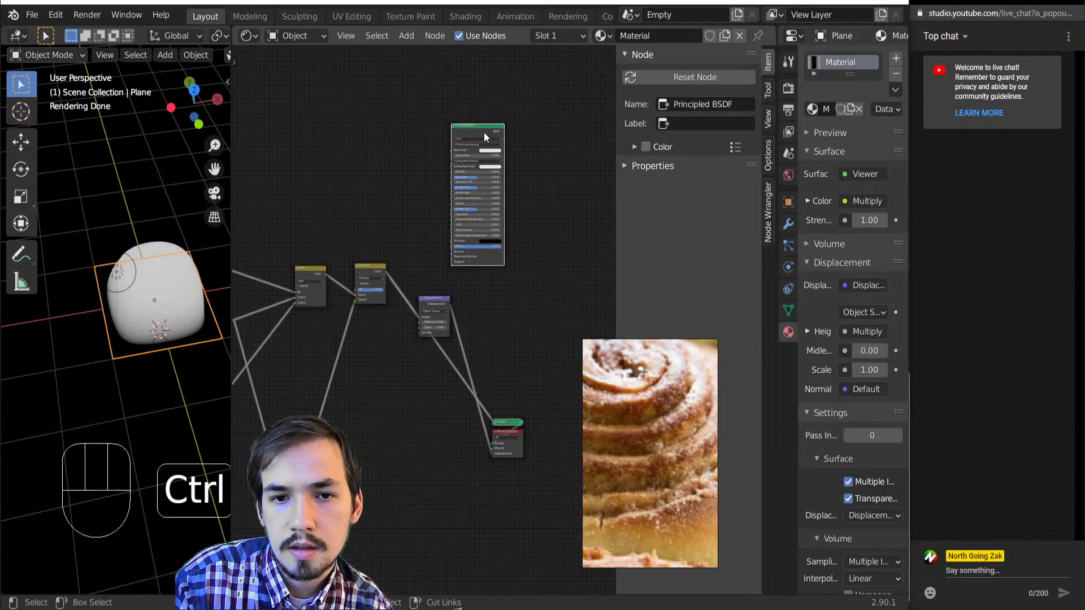
{"action": "left_click", "coordinate": [483, 132], "text": "ctrl+shift"}
{"action": "scroll", "coordinate": [435, 314], "scroll_direction": "up", "scroll_amount": 3}
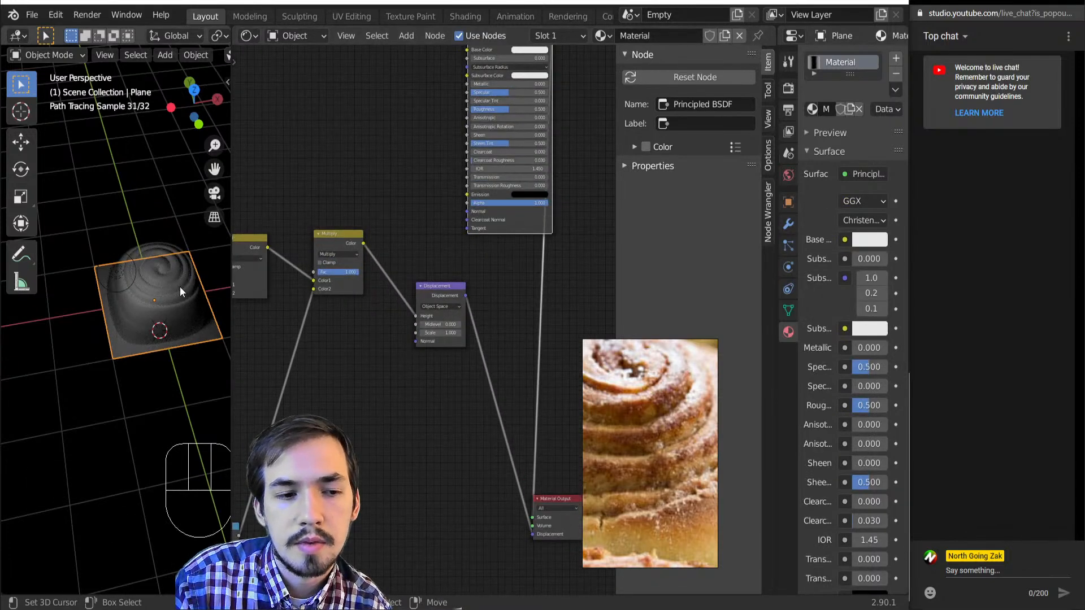
{"action": "middle_click_drag", "start_coordinate": [180, 286], "coordinate": [106, 239]}
{"action": "scroll", "coordinate": [348, 260], "scroll_direction": "up", "scroll_amount": 3}
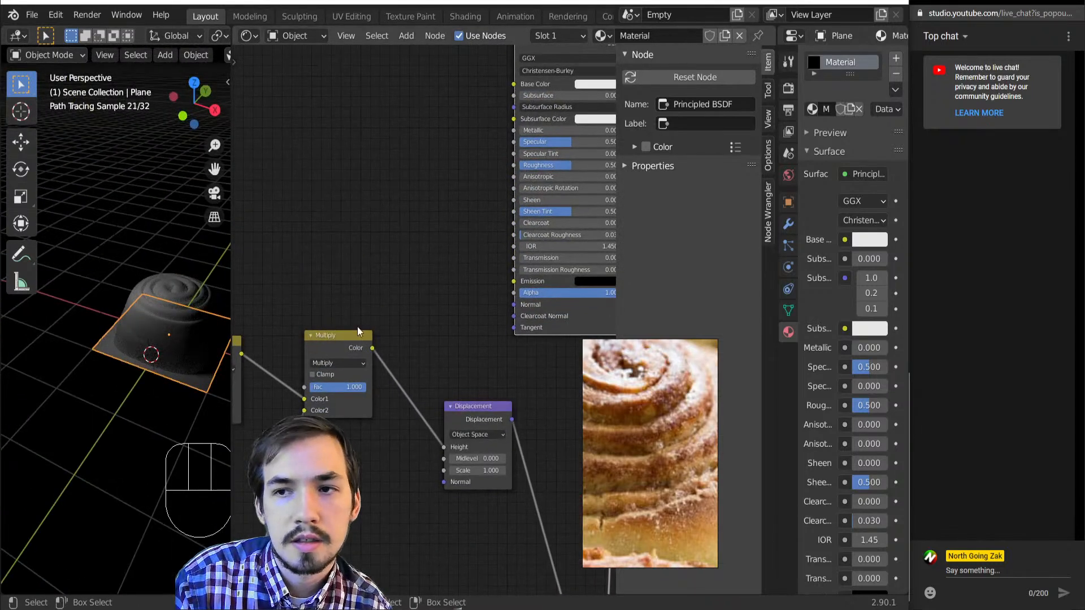
- Connect the final Multiply node's color output to the Base Color of the Principled BSDF
{"action": "middle_click_drag", "start_coordinate": [357, 327], "coordinate": [353, 358]}
{"action": "left_click_drag", "start_coordinate": [449, 236], "coordinate": [455, 245]}
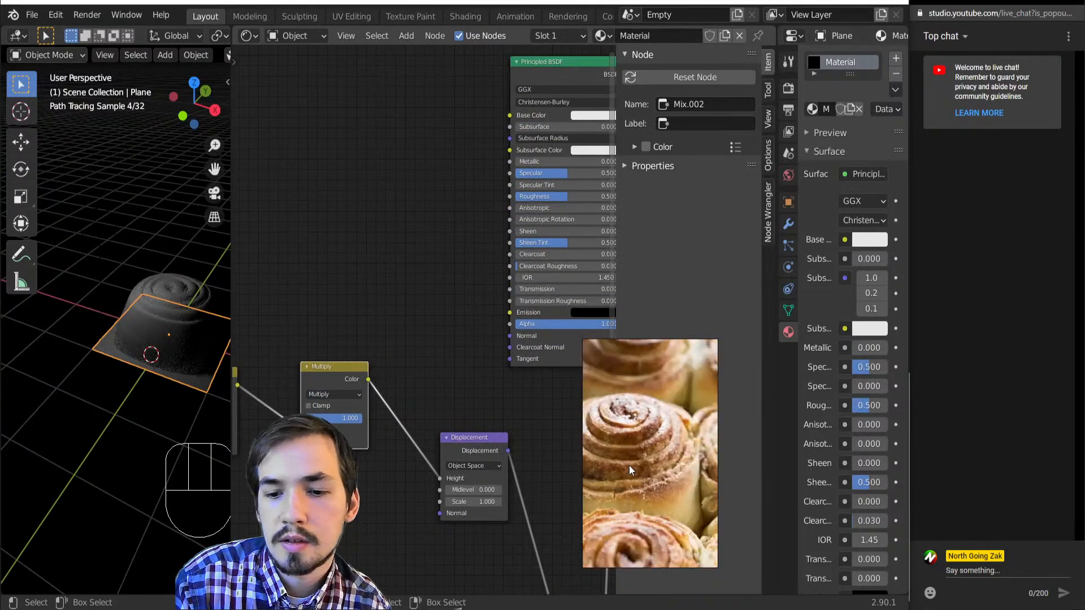
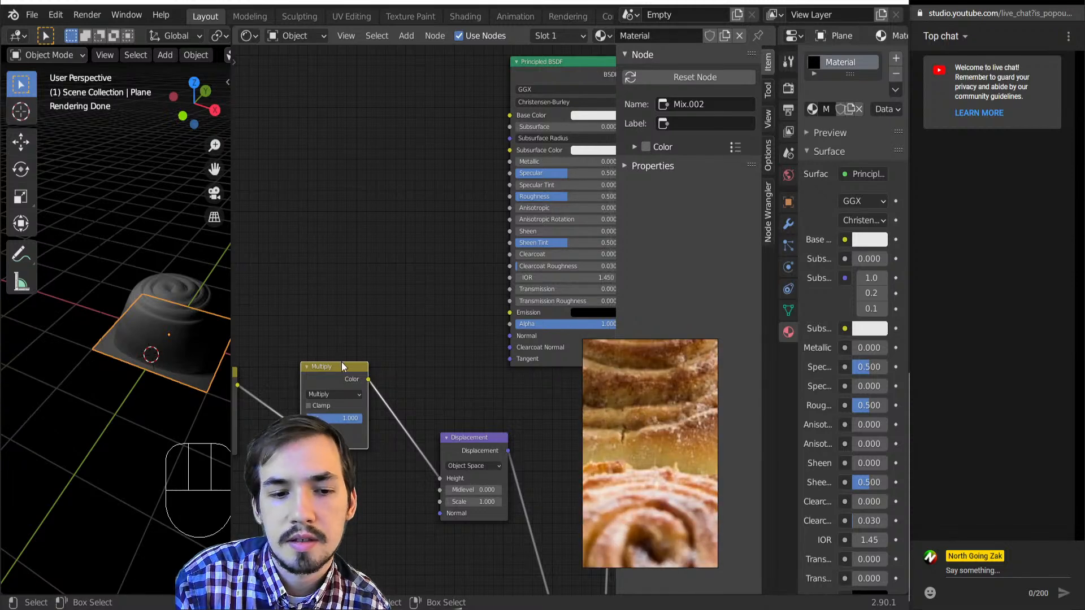
{"action": "scroll", "coordinate": [342, 362], "scroll_direction": "down", "scroll_amount": 6}
{"action": "scroll", "coordinate": [371, 363], "scroll_direction": "up", "scroll_amount": 5}
{"action": "left_click_drag", "start_coordinate": [372, 375], "coordinate": [502, 131]}
- Preview the spiral's radial Gradient Texture on the roll and examine its shading up close
{"action": "scroll", "coordinate": [368, 309], "scroll_direction": "down", "scroll_amount": 6}
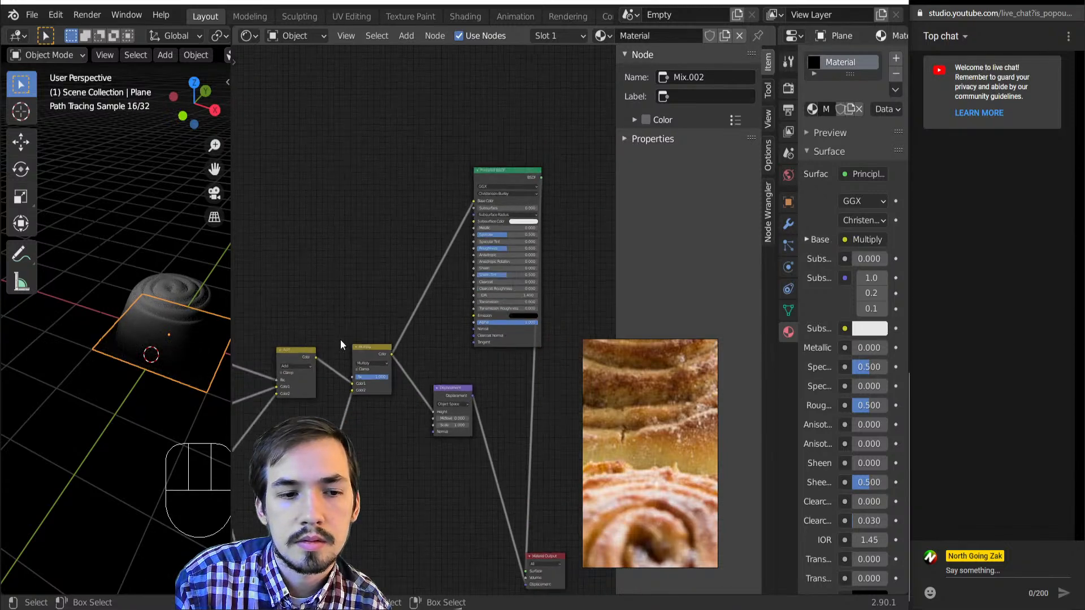
{"action": "scroll", "coordinate": [426, 345], "scroll_direction": "up", "scroll_amount": 5}
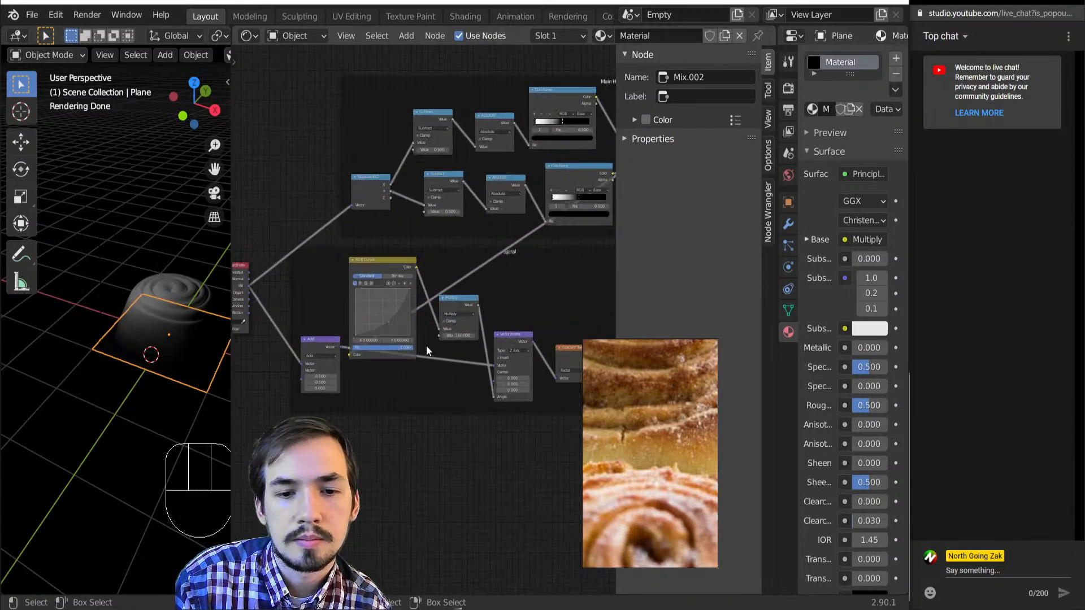
{"action": "left_click", "coordinate": [408, 323], "text": "ctrl+shift"}
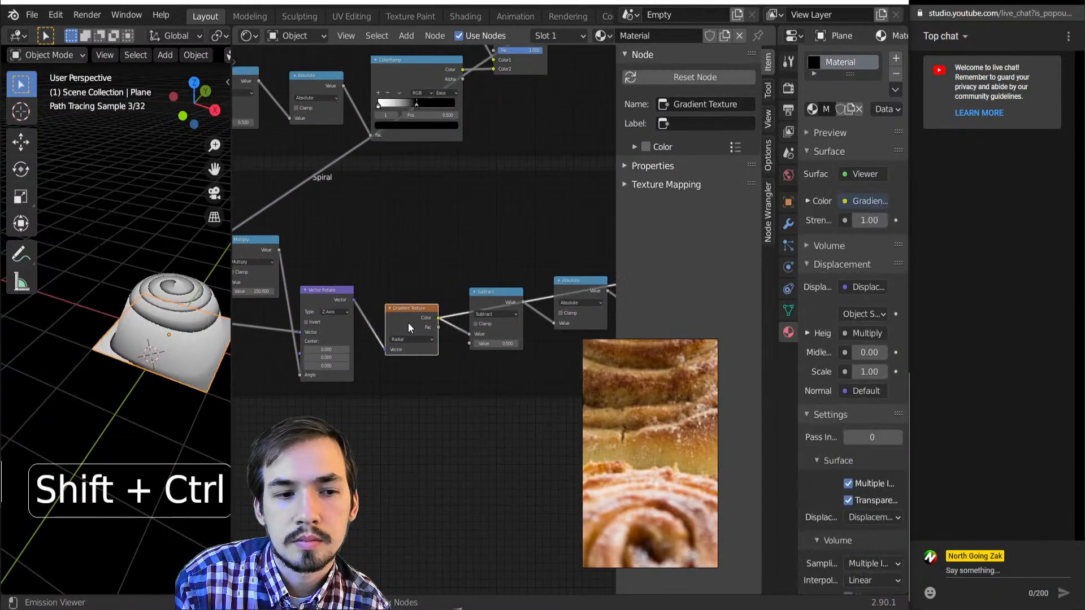
{"action": "middle_click_drag", "start_coordinate": [170, 367], "coordinate": [141, 385]}
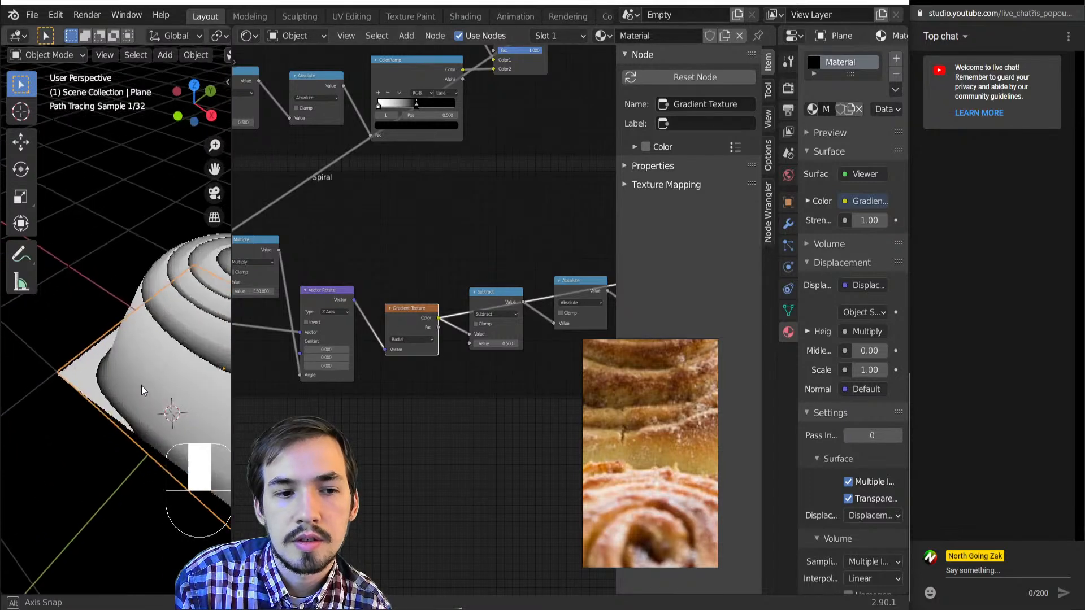
{"action": "scroll", "coordinate": [387, 371], "scroll_direction": "down", "scroll_amount": 4}
{"action": "left_click", "coordinate": [352, 421]}
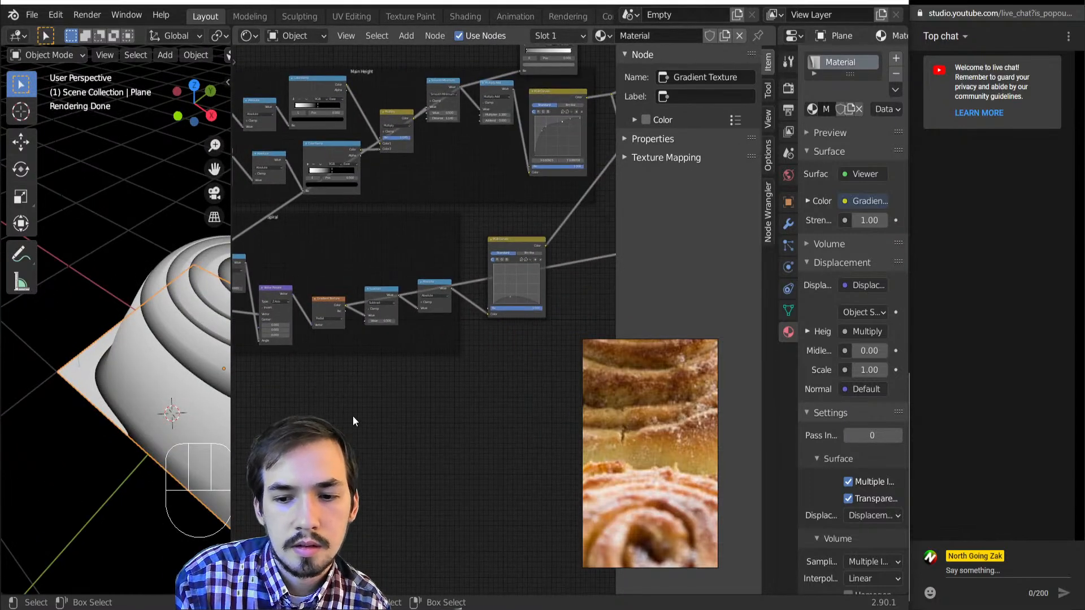
{"action": "middle_click_drag", "start_coordinate": [127, 367], "coordinate": [158, 376]}
{"action": "middle_click_drag", "start_coordinate": [159, 376], "coordinate": [103, 358], "text": "shift"}
{"action": "middle_click_drag", "start_coordinate": [103, 357], "coordinate": [125, 327]}
{"action": "scroll", "coordinate": [126, 326], "scroll_direction": "up", "scroll_amount": 3}
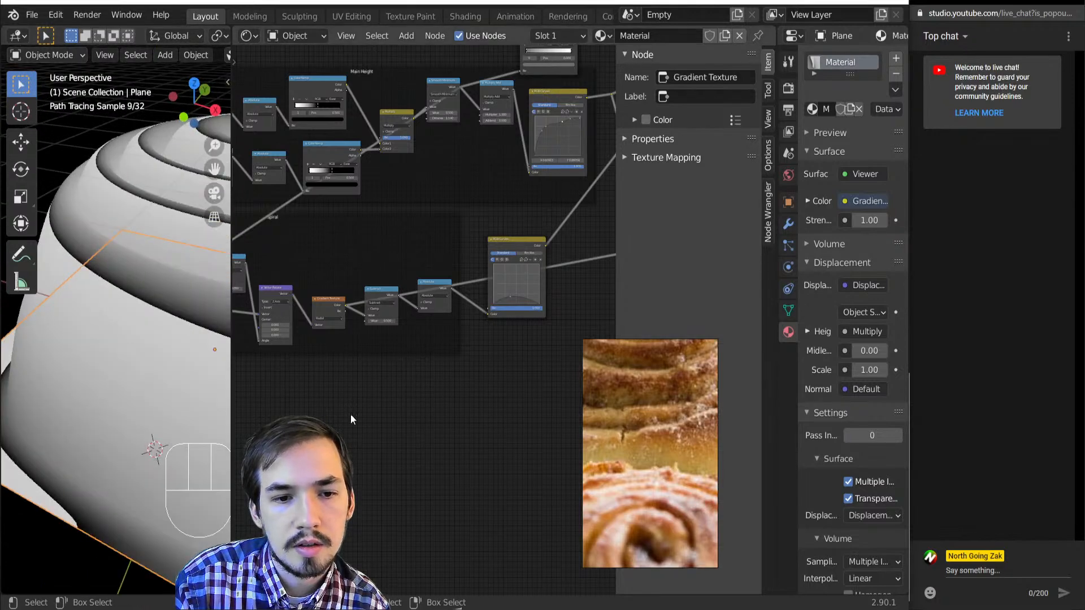
{"action": "key", "text": "shift+a"}
{"action": "key", "text": "n"}
{"action": "key", "text": "a"}
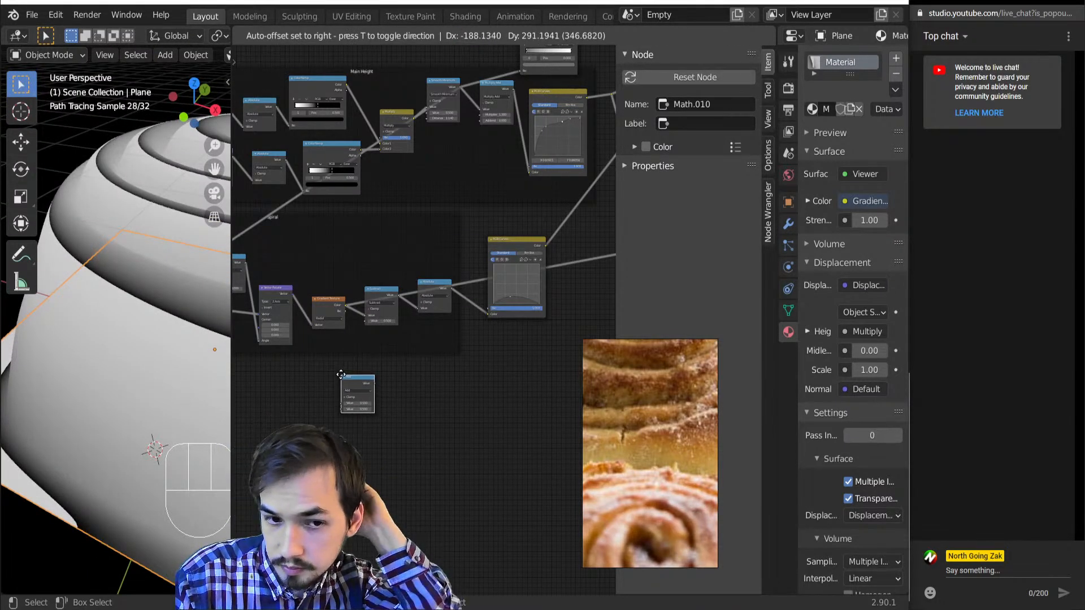
{"action": "left_click", "coordinate": [341, 374]}
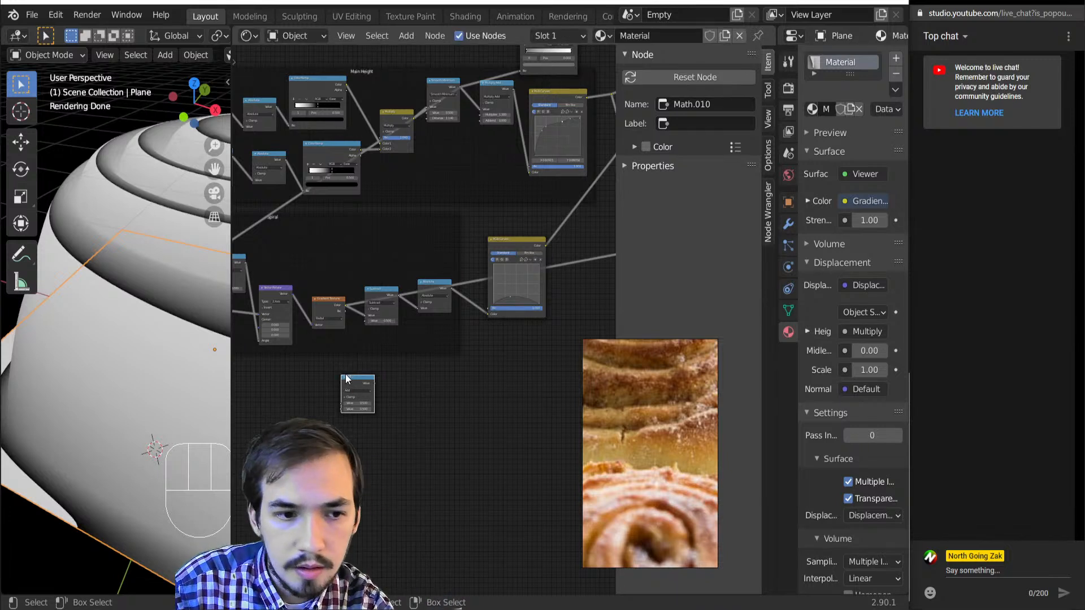
{"action": "key", "text": "Delete"}
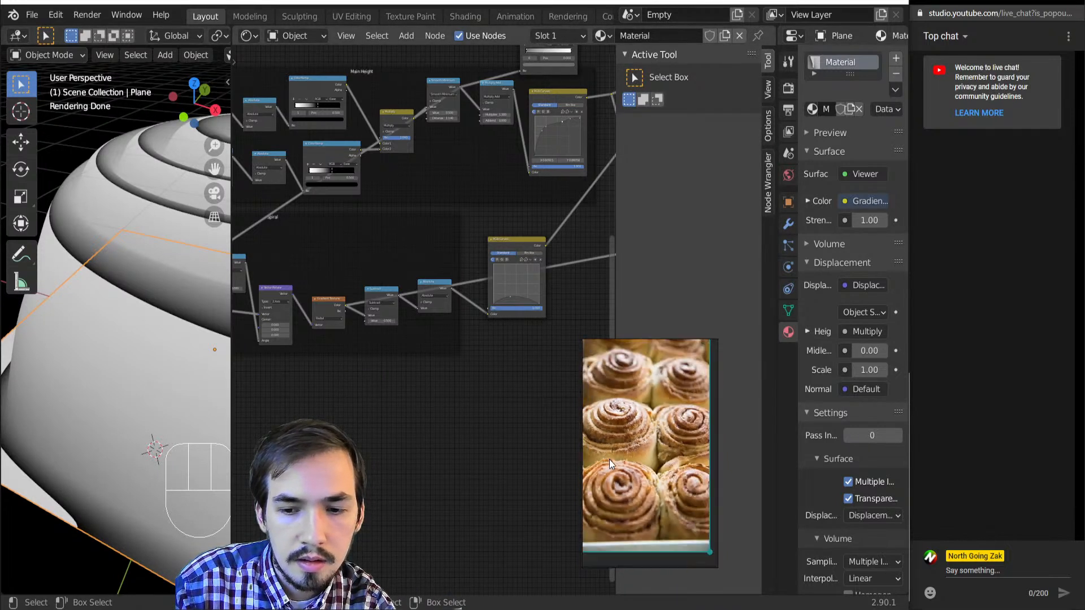
- Add a MixRGB node below the Spiral frame and connect the Gradient Texture's color to its Color1 input
{"action": "middle_click_drag", "start_coordinate": [429, 444], "coordinate": [469, 491]}
{"action": "scroll", "coordinate": [374, 442], "scroll_direction": "up", "scroll_amount": 6}
{"action": "middle_click_drag", "start_coordinate": [353, 437], "coordinate": [358, 344]}
{"action": "key", "text": "shift+a"}
{"action": "key", "text": "c"}
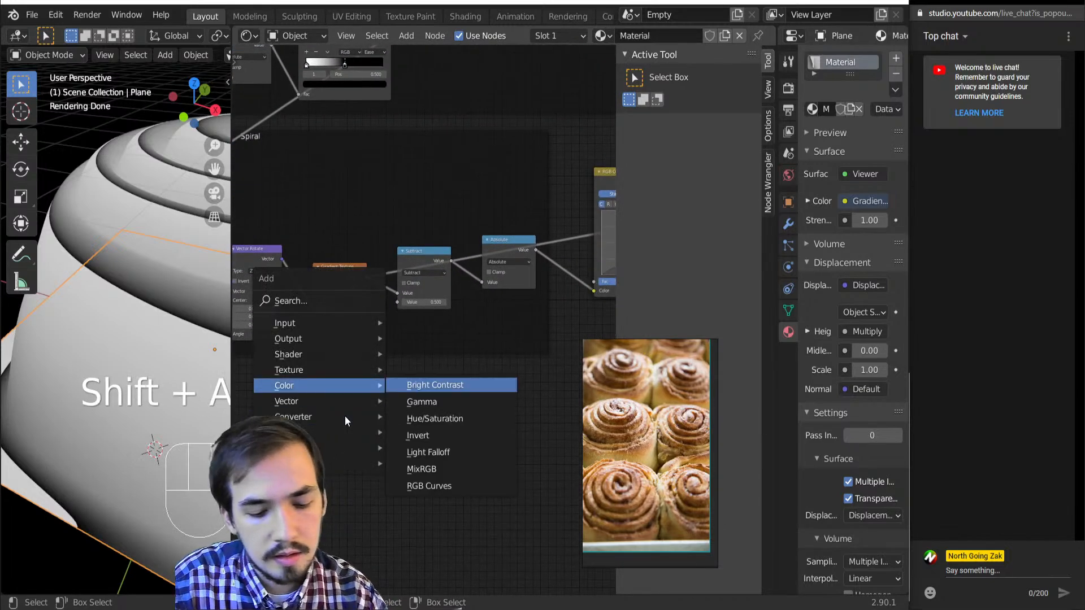
{"action": "key", "text": "m"}
{"action": "left_click", "coordinate": [368, 373]}
{"action": "left_click_drag", "start_coordinate": [366, 277], "coordinate": [367, 433]}
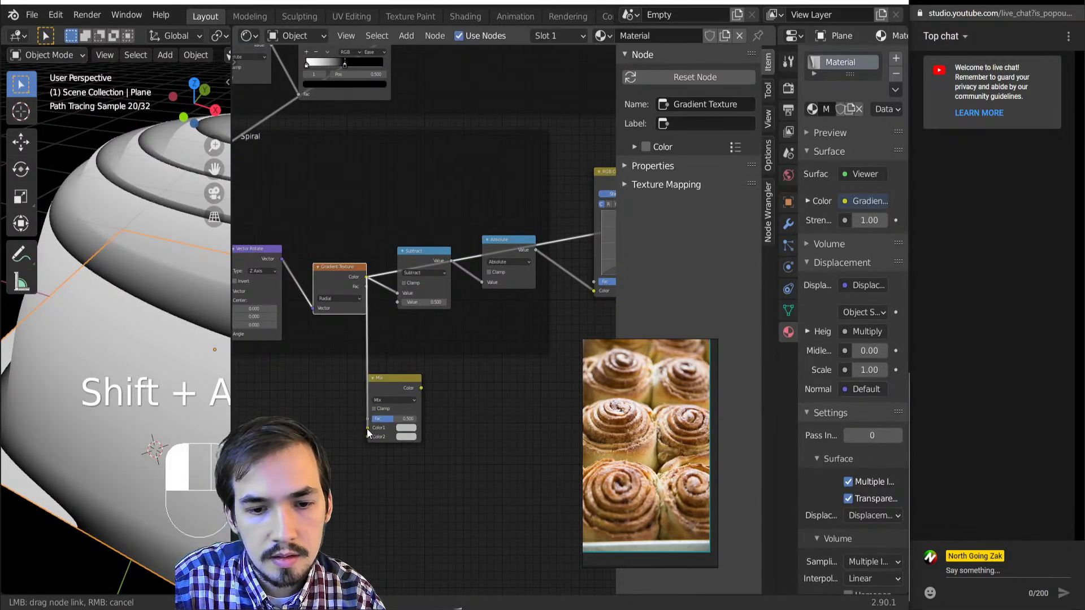
- Switch the new mix node's blend mode to Multiply and move it below the Absolute node
{"action": "left_click", "coordinate": [387, 399]}
{"action": "left_click", "coordinate": [389, 396]}
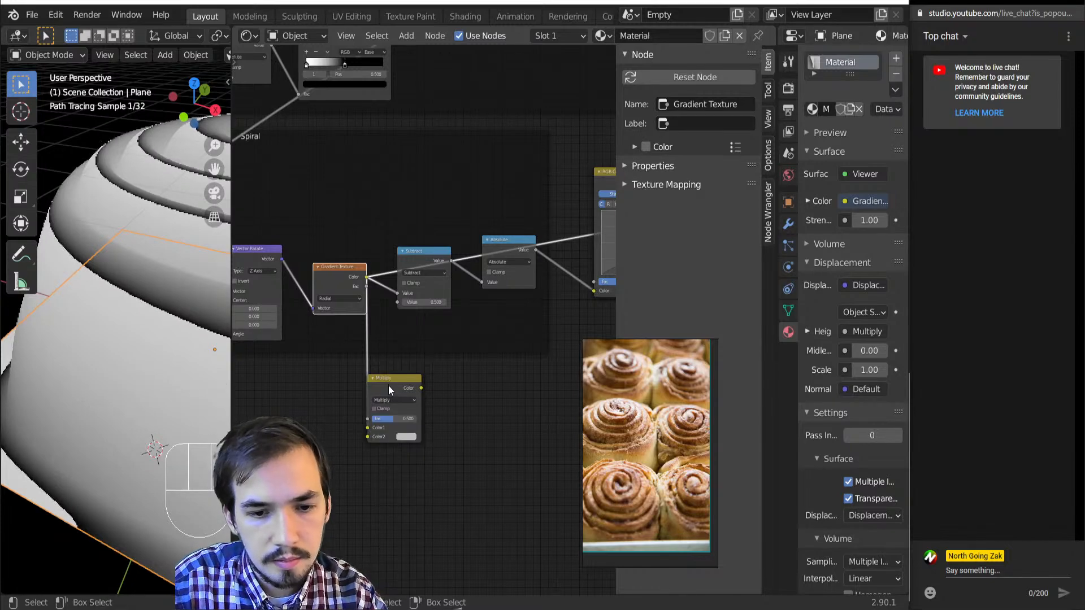
{"action": "left_click_drag", "start_coordinate": [389, 386], "coordinate": [527, 414]}
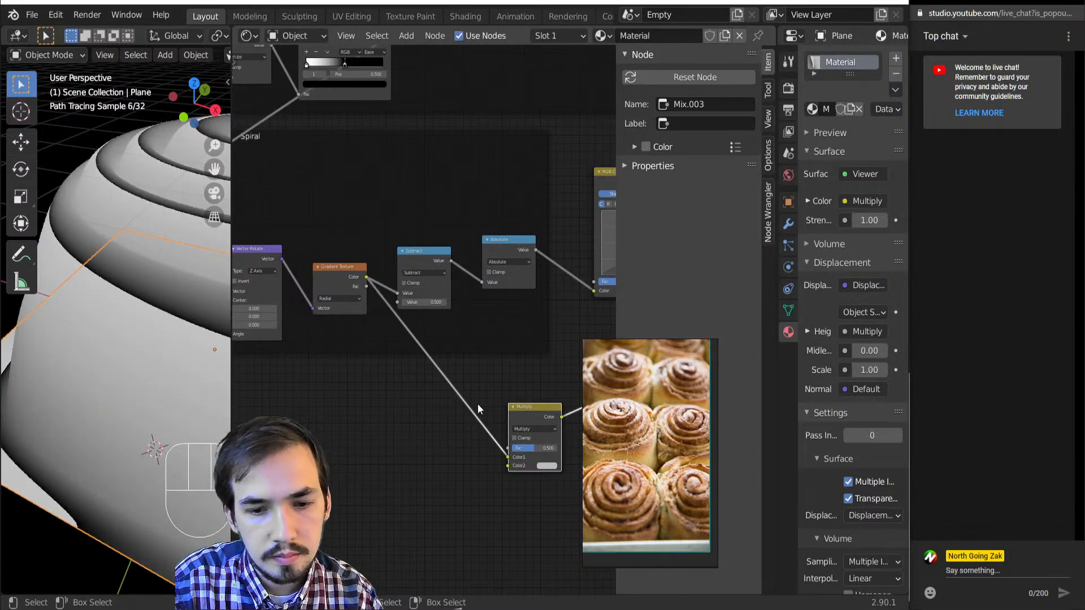
- Insert a ColorRamp node on the link between the Gradient Texture and the Multiply node below the Spiral frame
{"action": "key", "text": "shift+a"}
{"action": "left_click", "coordinate": [557, 244]}
{"action": "left_click", "coordinate": [462, 433]}
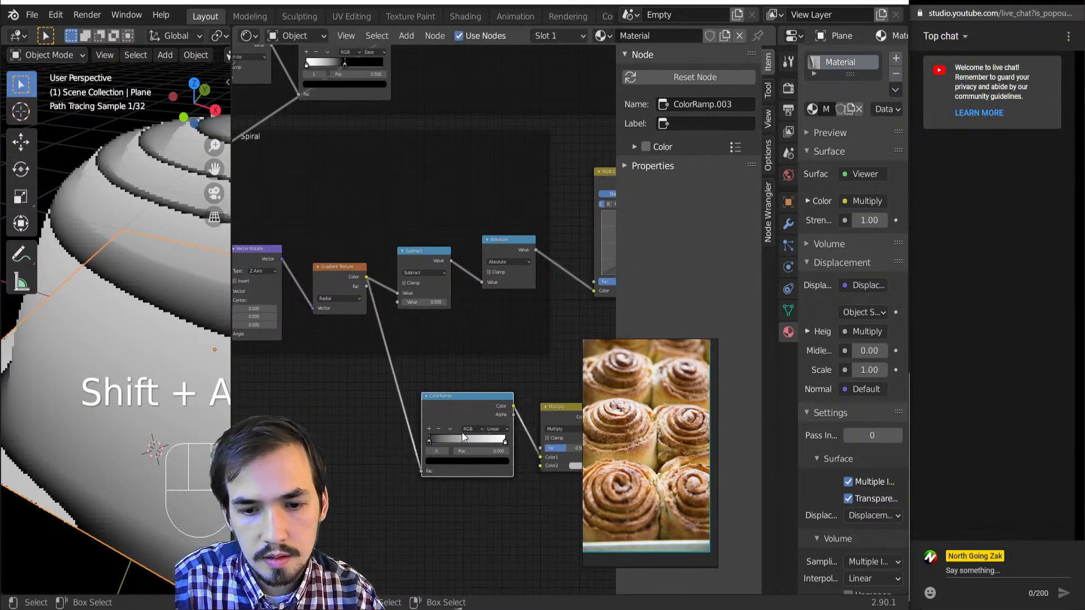
- Color the new ramp's black stop a dark orange-brown and move it to about position 0.46
{"action": "left_click", "coordinate": [499, 428]}
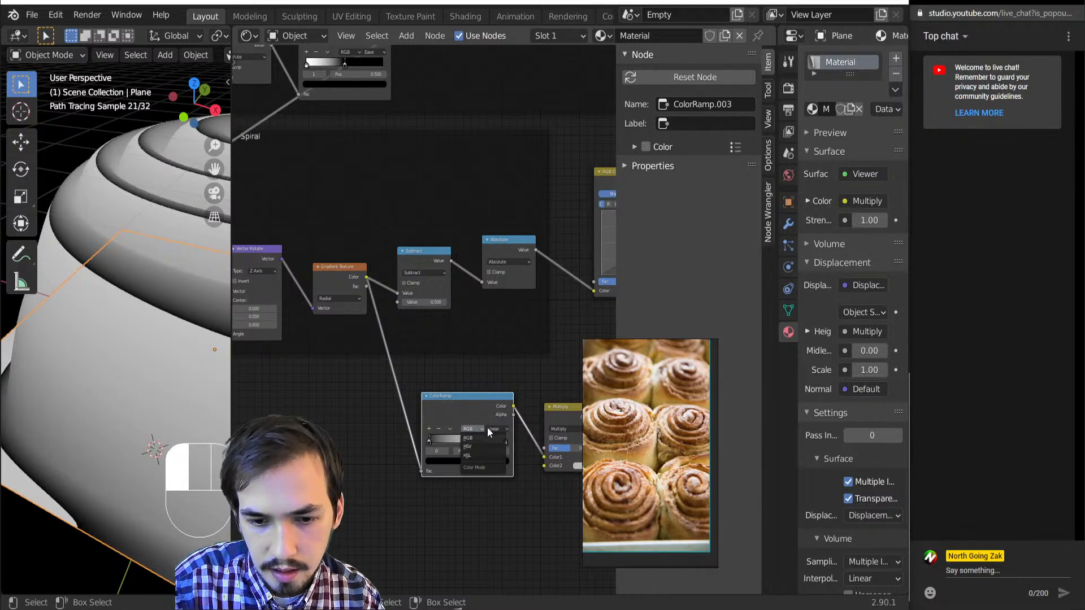
{"action": "left_click", "coordinate": [472, 460]}
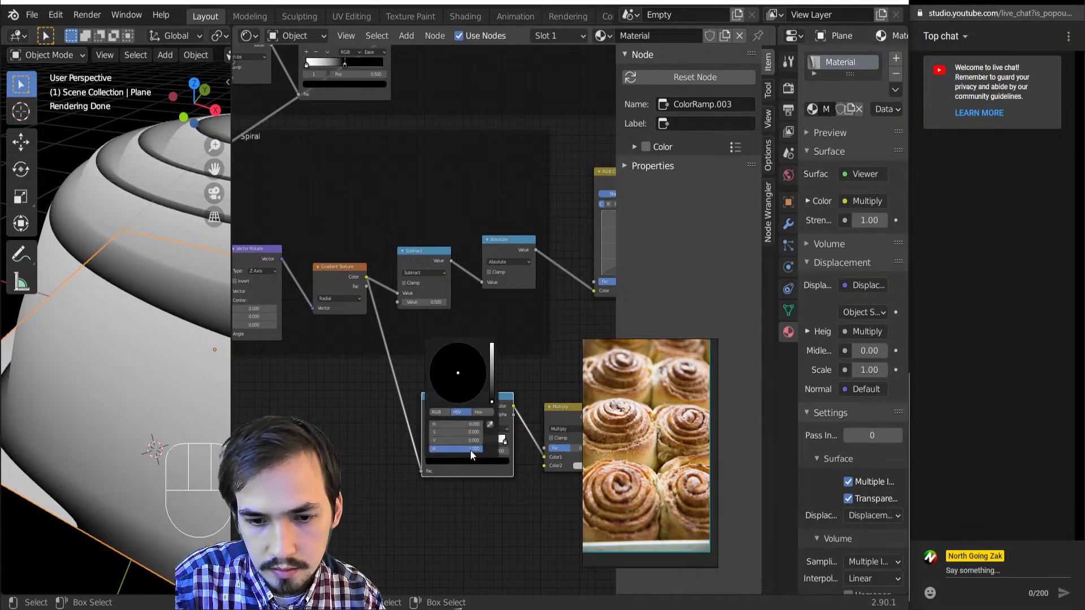
{"action": "left_click_drag", "start_coordinate": [493, 398], "coordinate": [492, 379]}
{"action": "left_click", "coordinate": [441, 398]}
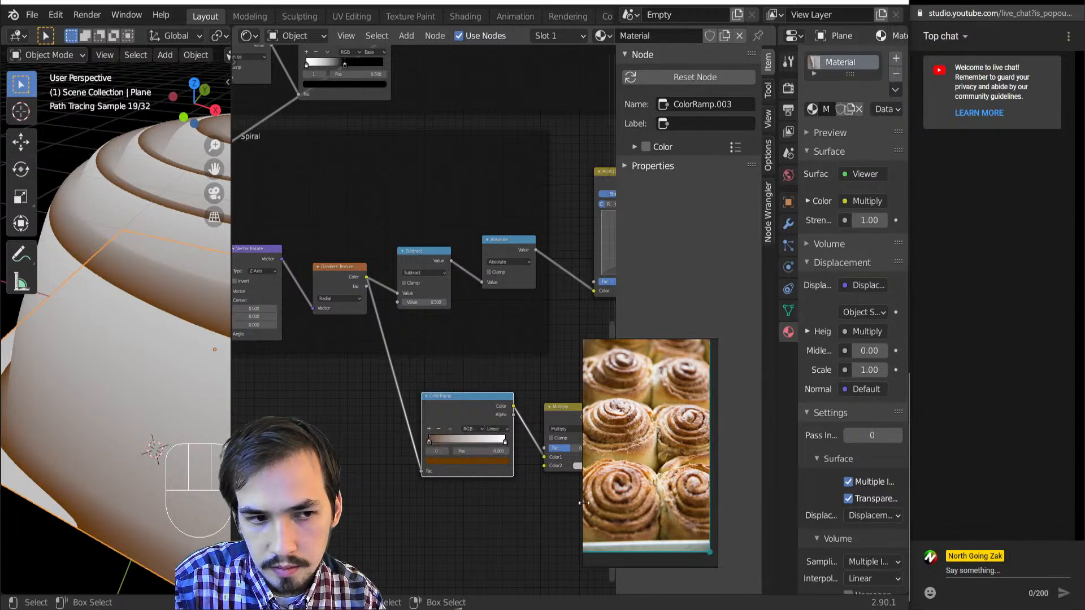
{"action": "left_click_drag", "start_coordinate": [432, 438], "coordinate": [465, 439]}
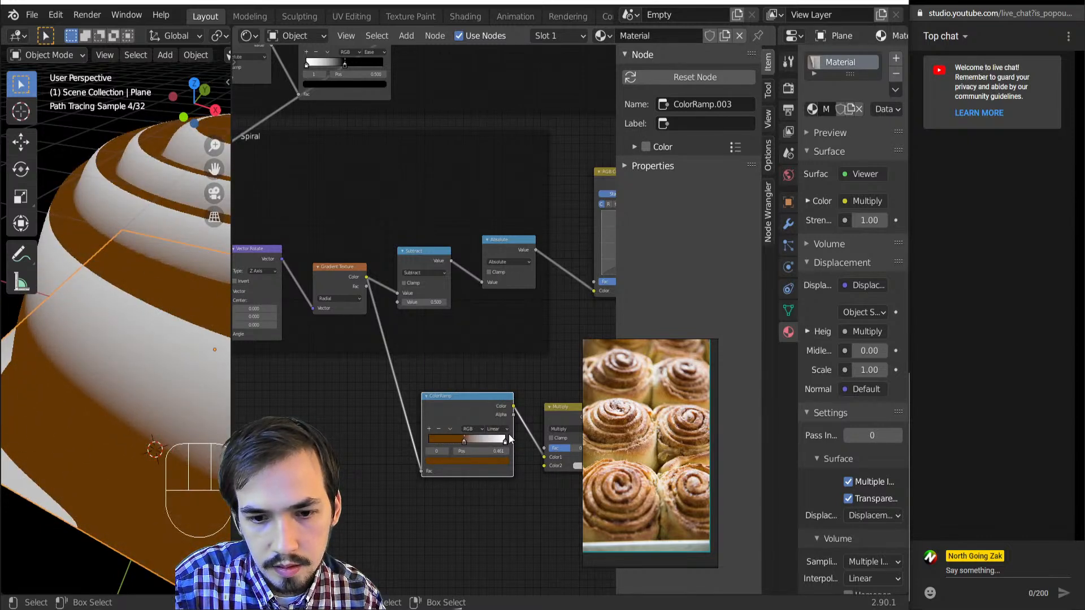
- Tint the new ramp's white end stop a pale cream color
{"action": "left_click", "coordinate": [504, 440]}
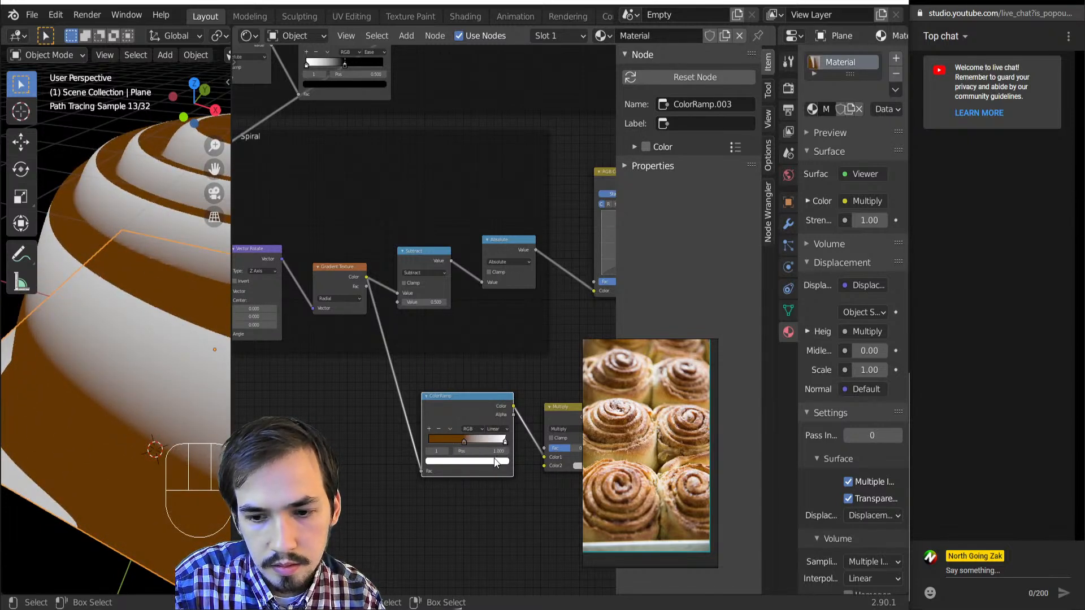
{"action": "left_click", "coordinate": [490, 463]}
{"action": "left_click_drag", "start_coordinate": [473, 395], "coordinate": [450, 379]}
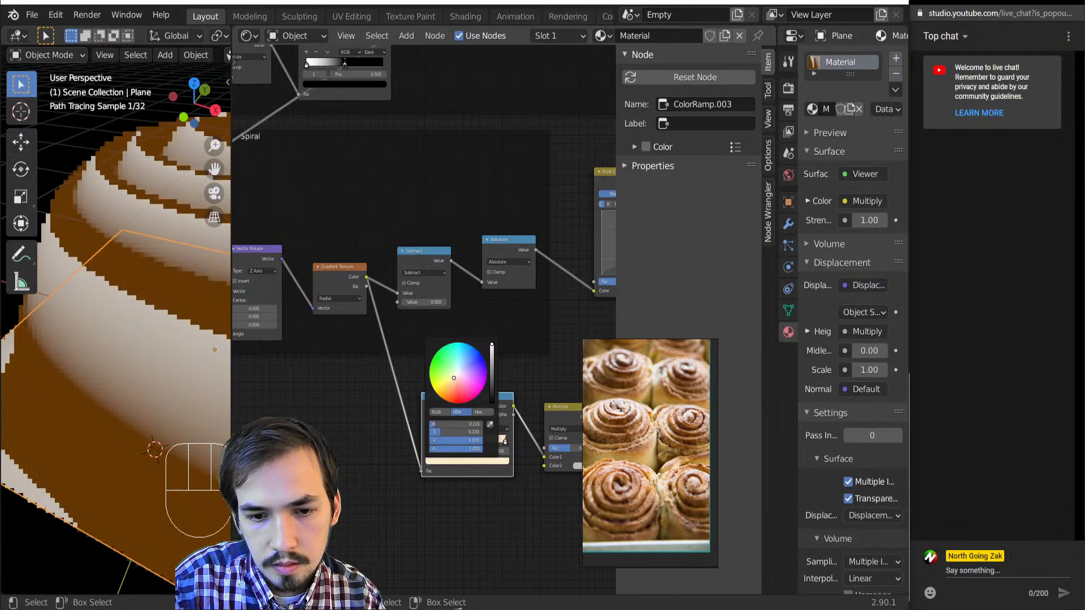
- Reverse the ColorRamp's gradient by moving the cream stop to 0.000 and the brown stop to 0.838
{"action": "scroll", "coordinate": [429, 469], "scroll_direction": "up", "scroll_amount": 5}
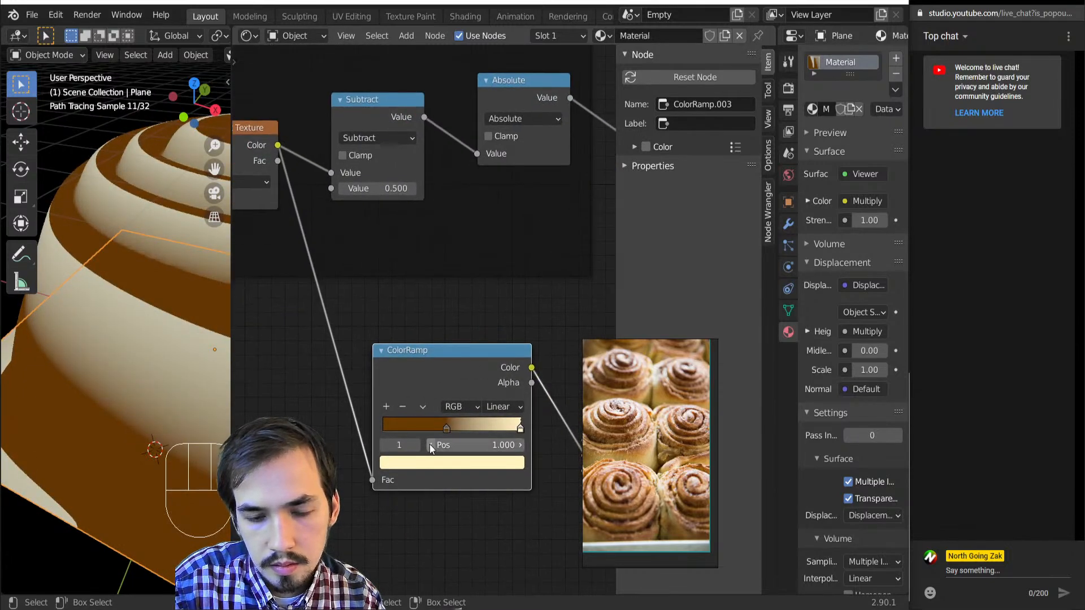
{"action": "left_click_drag", "start_coordinate": [457, 481], "coordinate": [489, 462]}
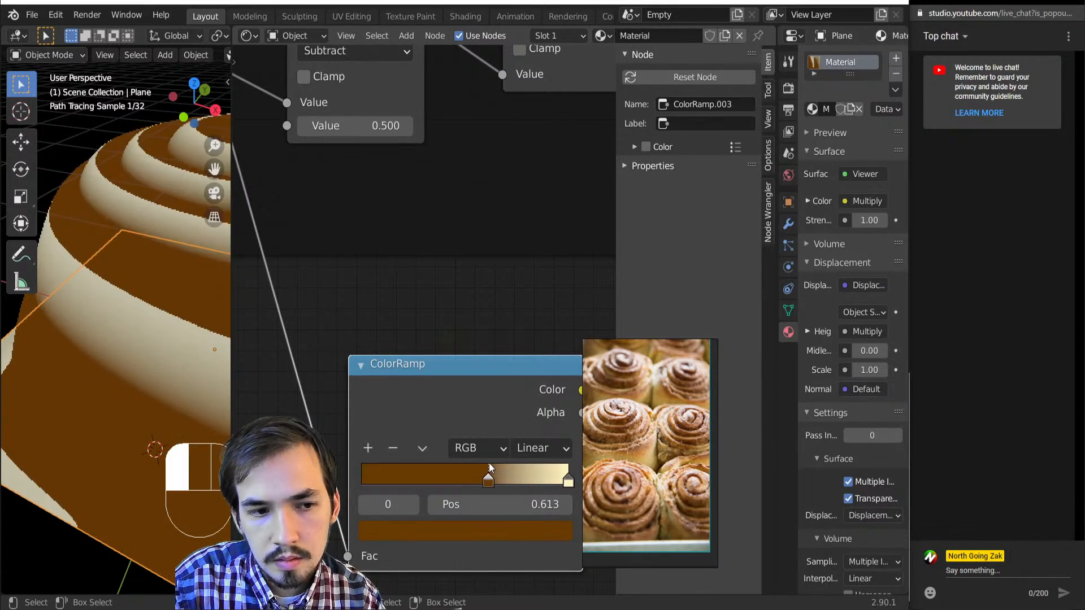
{"action": "left_click_drag", "start_coordinate": [563, 473], "coordinate": [360, 475]}
{"action": "scroll", "coordinate": [161, 358], "scroll_direction": "down", "scroll_amount": 4}
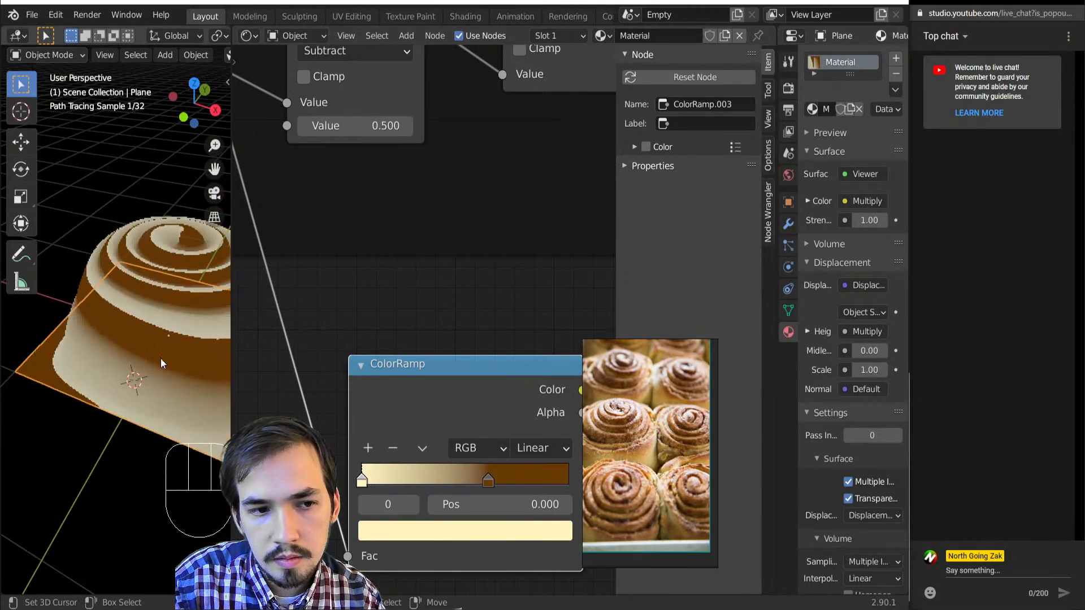
{"action": "middle_click_drag", "start_coordinate": [152, 343], "coordinate": [121, 358], "text": "shift"}
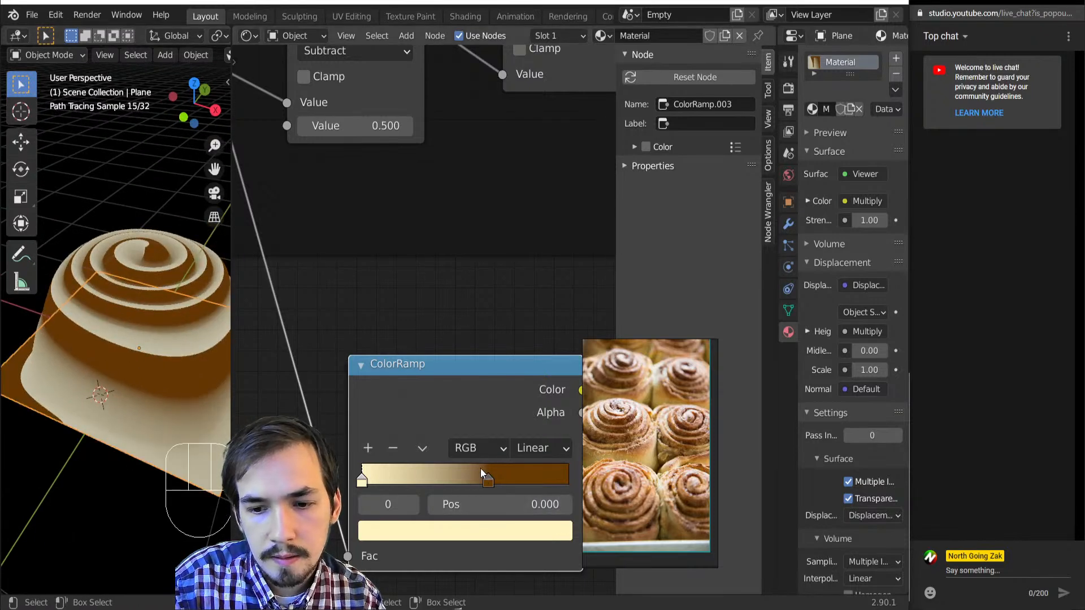
{"action": "left_click_drag", "start_coordinate": [489, 480], "coordinate": [540, 480]}
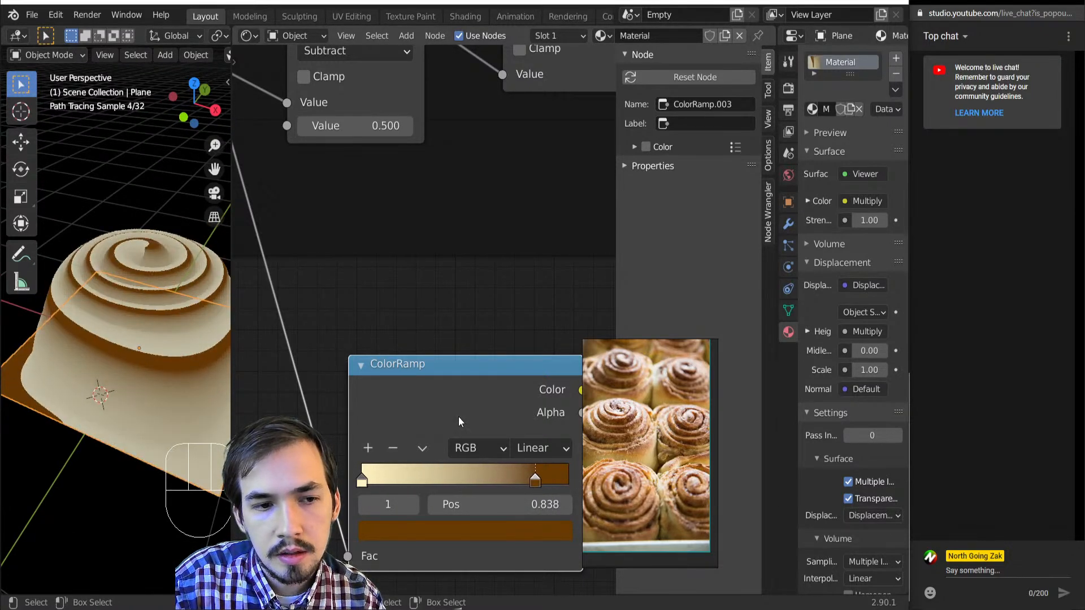
- Connect the Absolute node's Value output to the ColorRamp's Fac input in place of the gradient texture
{"action": "scroll", "coordinate": [446, 370], "scroll_direction": "down", "scroll_amount": 5}
{"action": "scroll", "coordinate": [446, 371], "scroll_direction": "down", "scroll_amount": 2}
{"action": "scroll", "coordinate": [440, 302], "scroll_direction": "up", "scroll_amount": 3}
{"action": "middle_click_drag", "start_coordinate": [511, 214], "coordinate": [420, 236]}
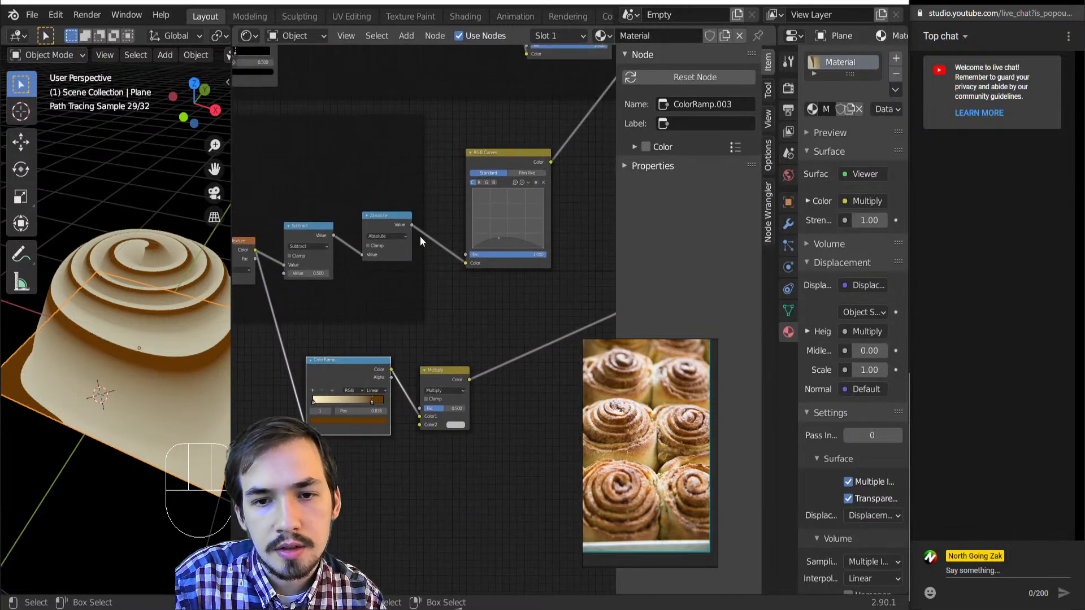
{"action": "scroll", "coordinate": [429, 237], "scroll_direction": "down", "scroll_amount": 4}
{"action": "left_click_drag", "start_coordinate": [416, 250], "coordinate": [337, 398]}
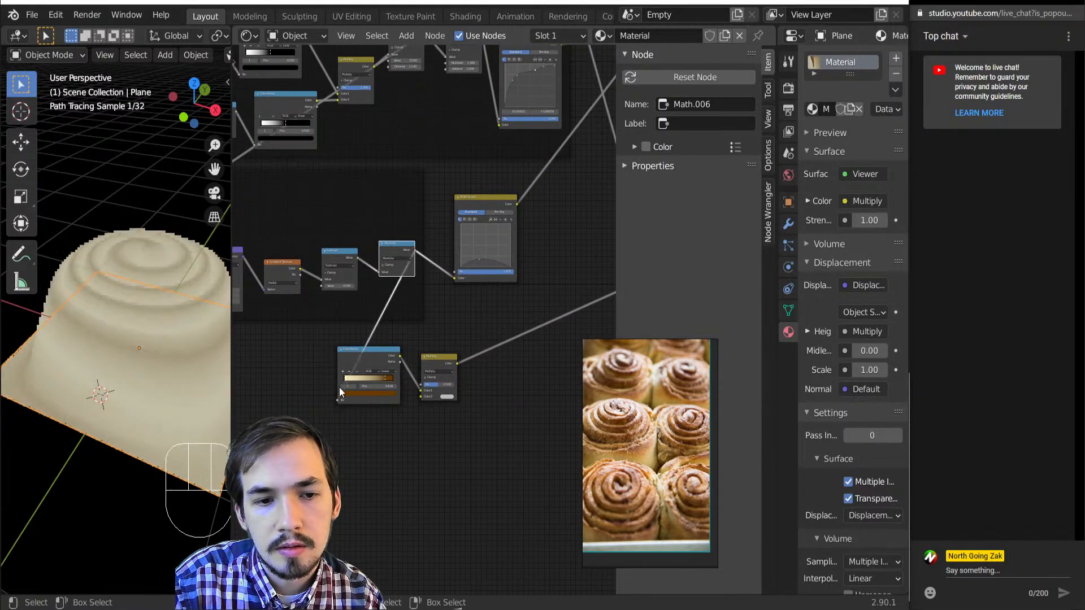
- Switch the ColorRamp's interpolation to Ease and move its brown stop to 0.394
{"action": "scroll", "coordinate": [181, 380], "scroll_direction": "up", "scroll_amount": 3}
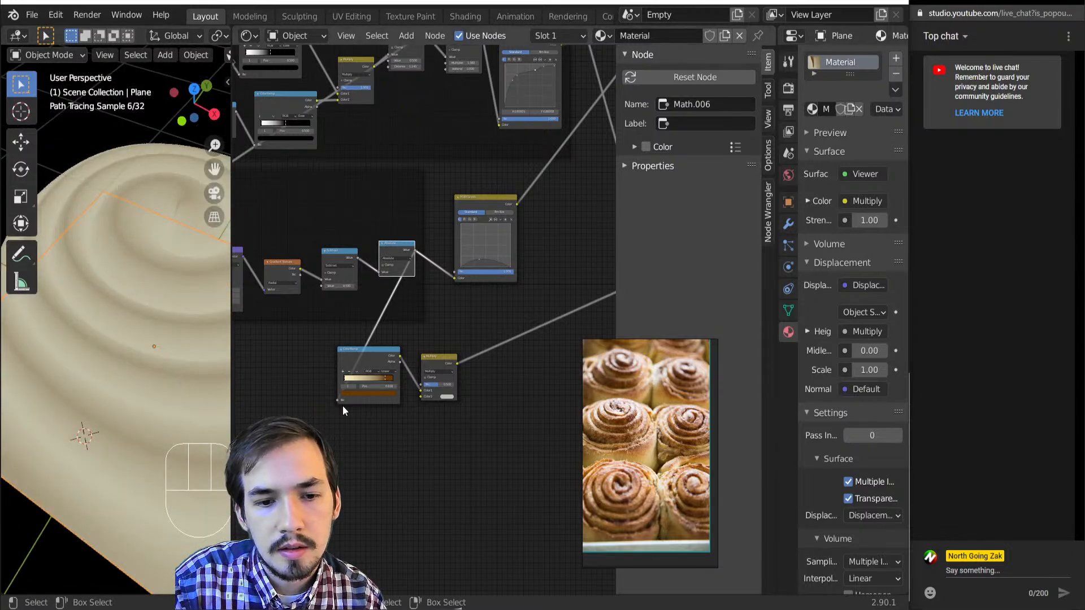
{"action": "scroll", "coordinate": [342, 406], "scroll_direction": "up", "scroll_amount": 4}
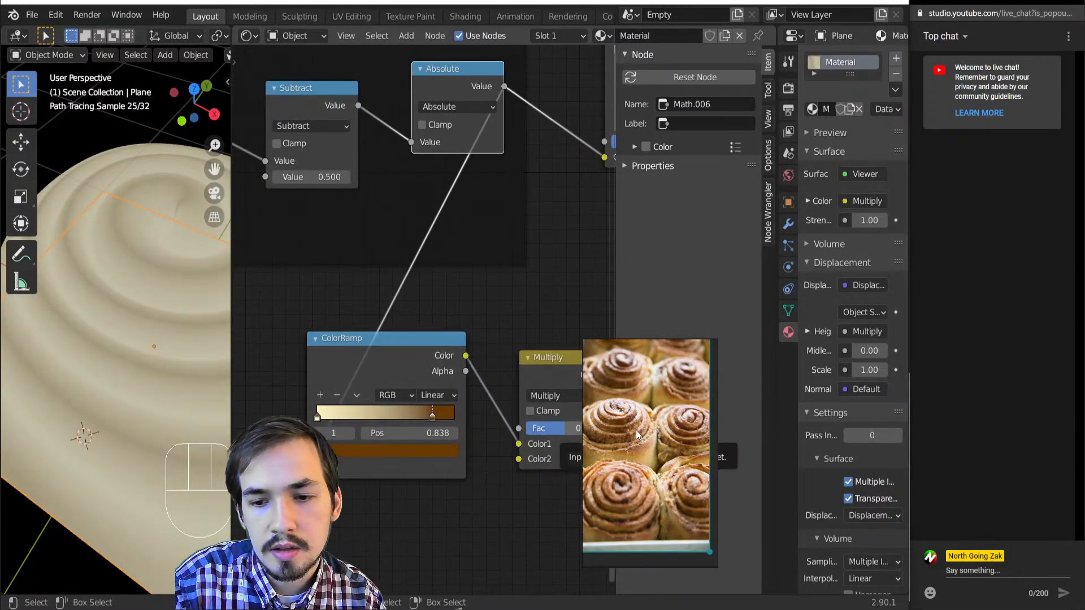
{"action": "scroll", "coordinate": [435, 451], "scroll_direction": "up", "scroll_amount": 2}
{"action": "left_click_drag", "start_coordinate": [434, 445], "coordinate": [373, 445]}
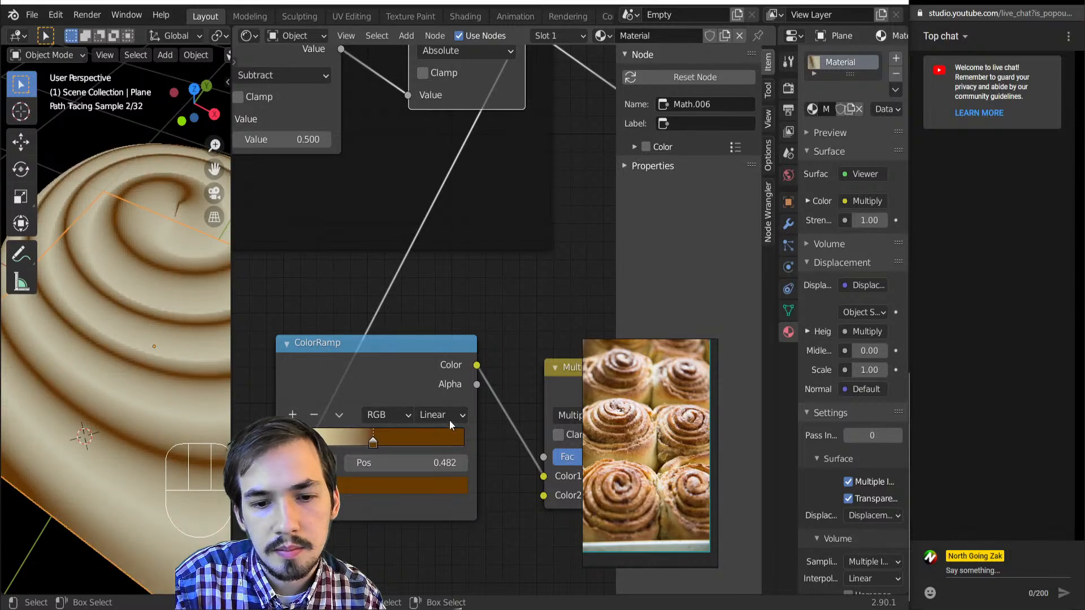
{"action": "left_click", "coordinate": [449, 418]}
{"action": "left_click", "coordinate": [443, 438]}
{"action": "scroll", "coordinate": [373, 449], "scroll_direction": "up", "scroll_amount": 3}
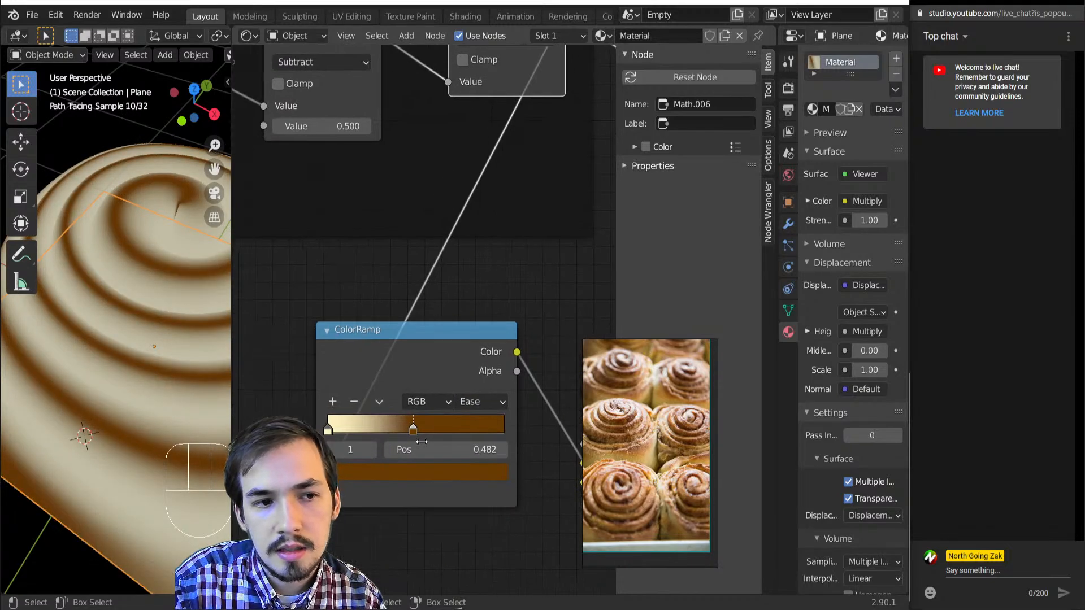
{"action": "left_click_drag", "start_coordinate": [403, 509], "coordinate": [375, 507]}
{"action": "scroll", "coordinate": [168, 432], "scroll_direction": "down", "scroll_amount": 3}
{"action": "middle_click_drag", "start_coordinate": [168, 432], "coordinate": [185, 344]}
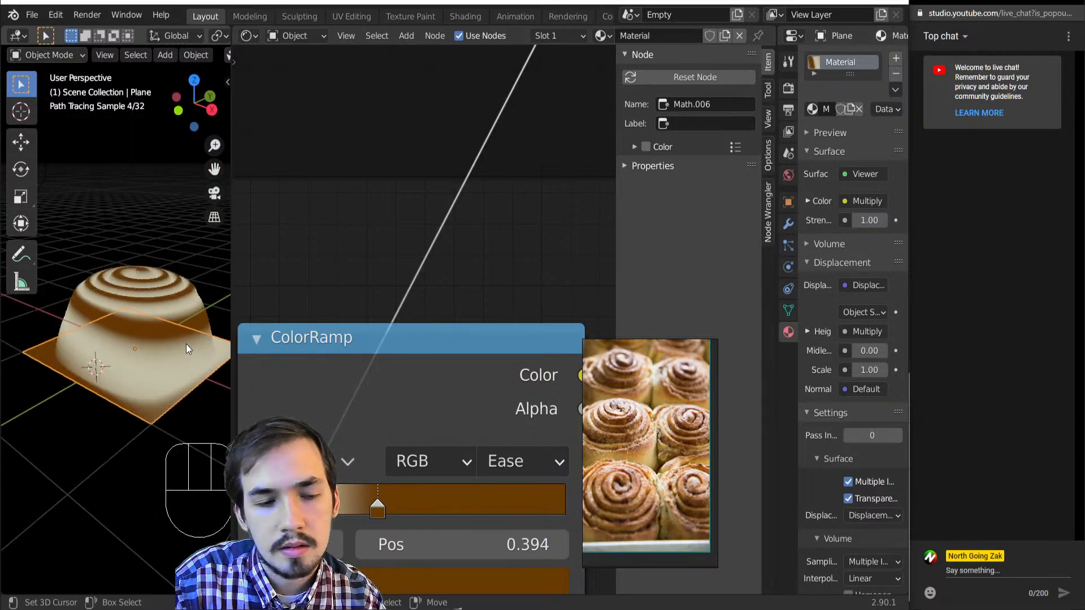
- Add a third stop to the ColorRamp at about 0.599 and give it the brown stop's color
{"action": "scroll", "coordinate": [185, 344], "scroll_direction": "up", "scroll_amount": 5}
{"action": "scroll", "coordinate": [250, 369], "scroll_direction": "down", "scroll_amount": 3}
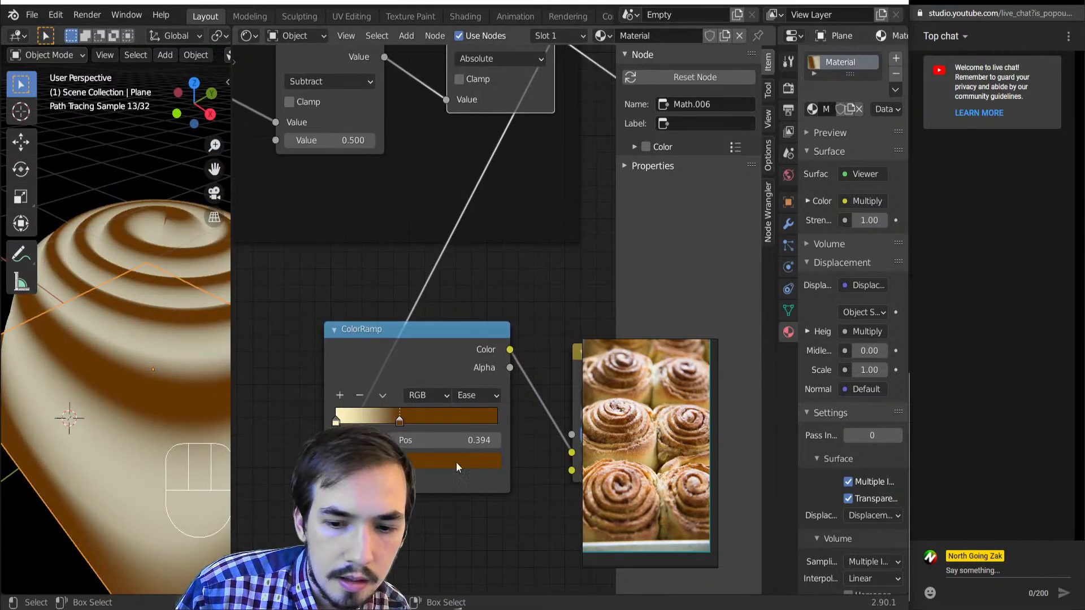
{"action": "left_click", "coordinate": [336, 394]}
{"action": "left_click_drag", "start_coordinate": [373, 420], "coordinate": [438, 418]}
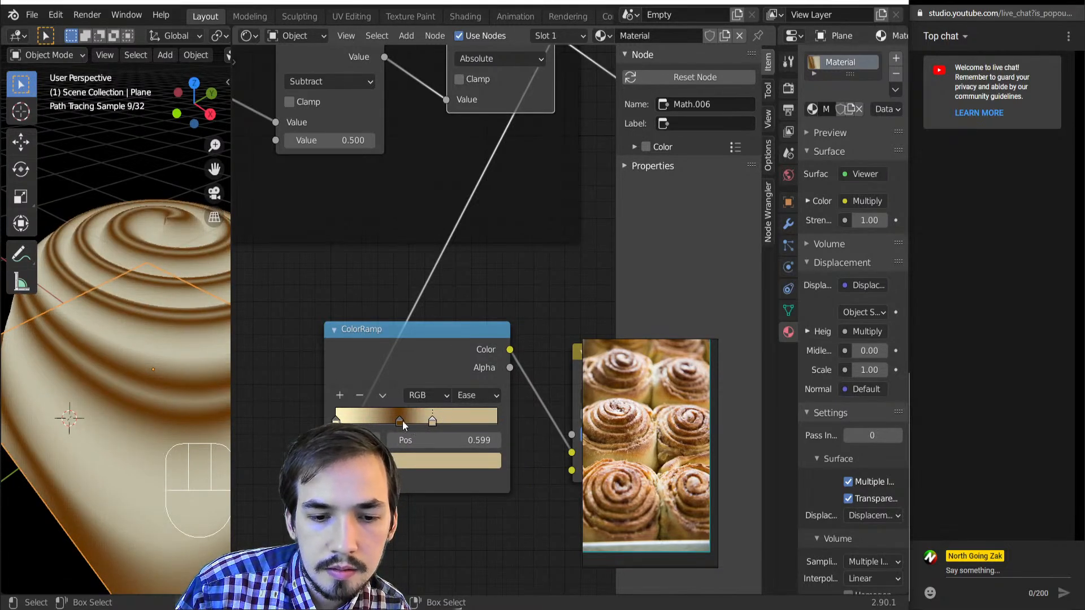
{"action": "key", "text": "ctrl+c"}
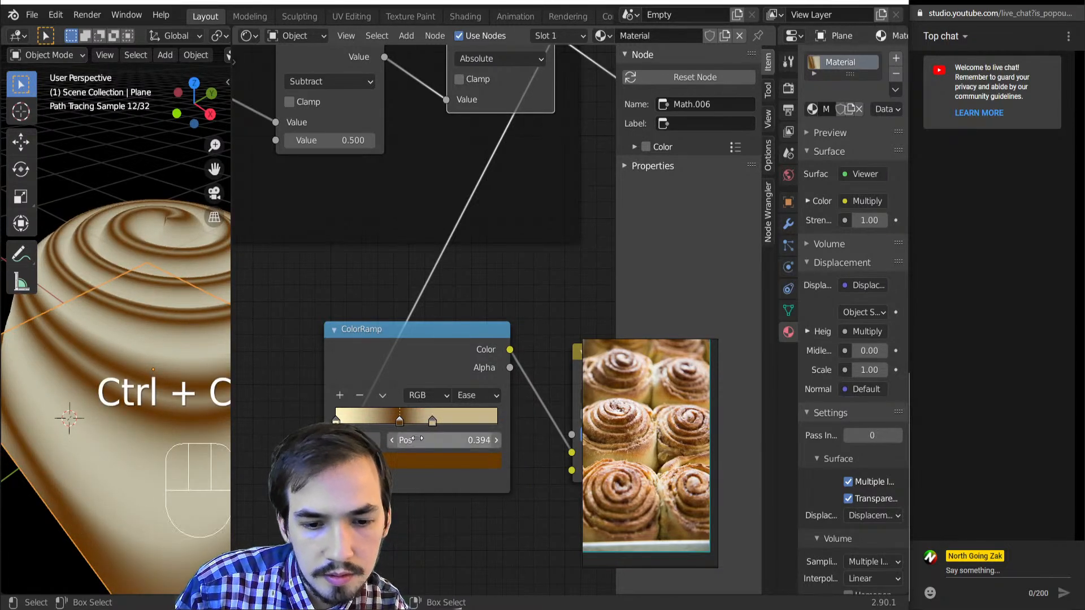
{"action": "left_click", "coordinate": [433, 421]}
{"action": "key", "text": "ctrl+v"}
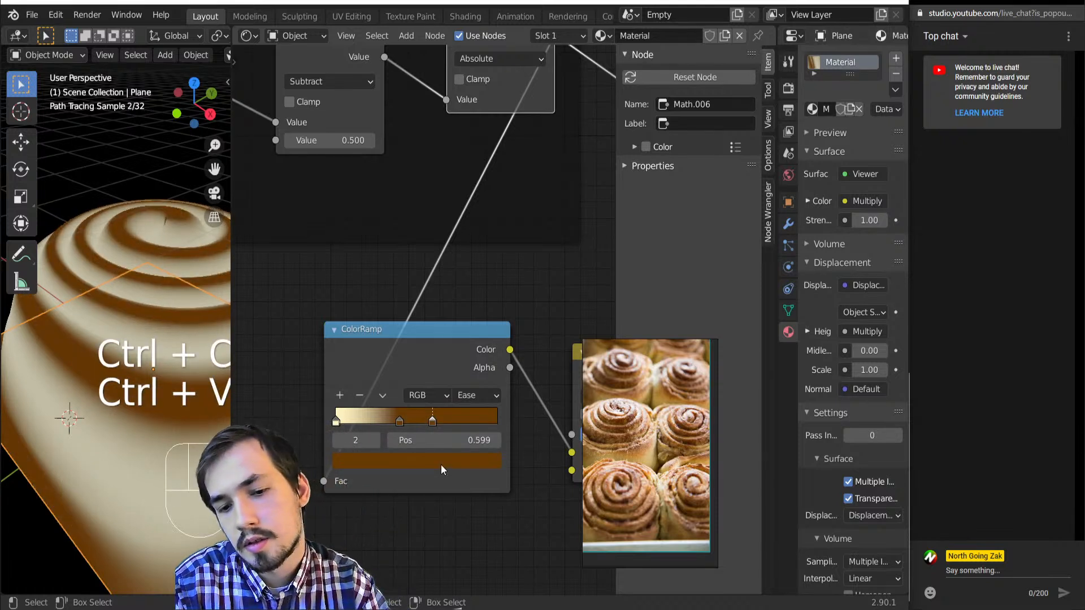
- Move the third color stop to 0.486 and recolor it dark reddish brown with hue 0.055, saturation 0.838 and value 0.341
{"action": "left_click", "coordinate": [413, 460]}
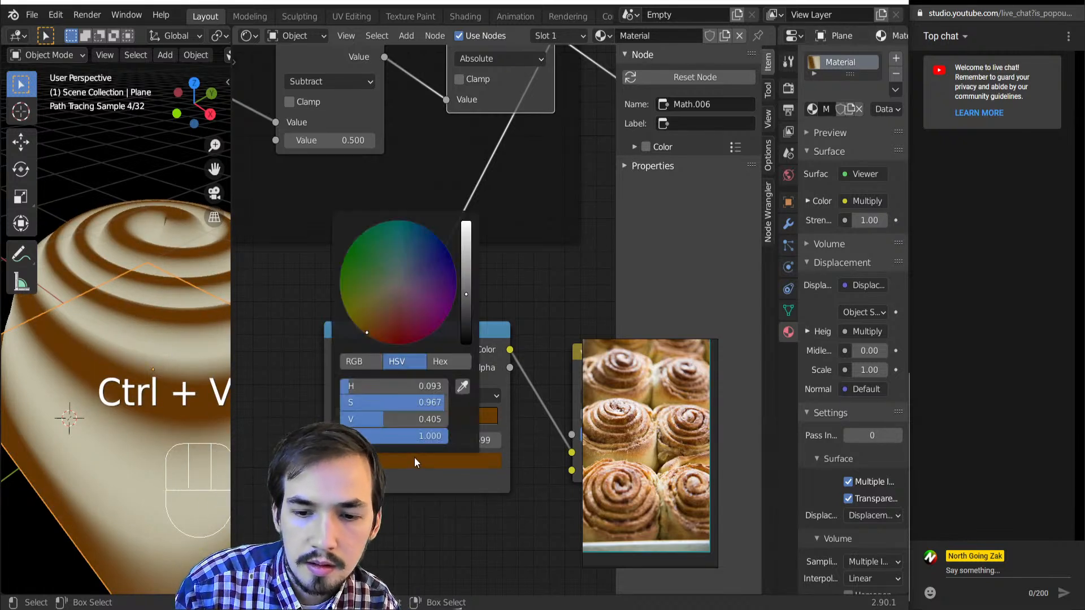
{"action": "left_click_drag", "start_coordinate": [368, 332], "coordinate": [378, 338]}
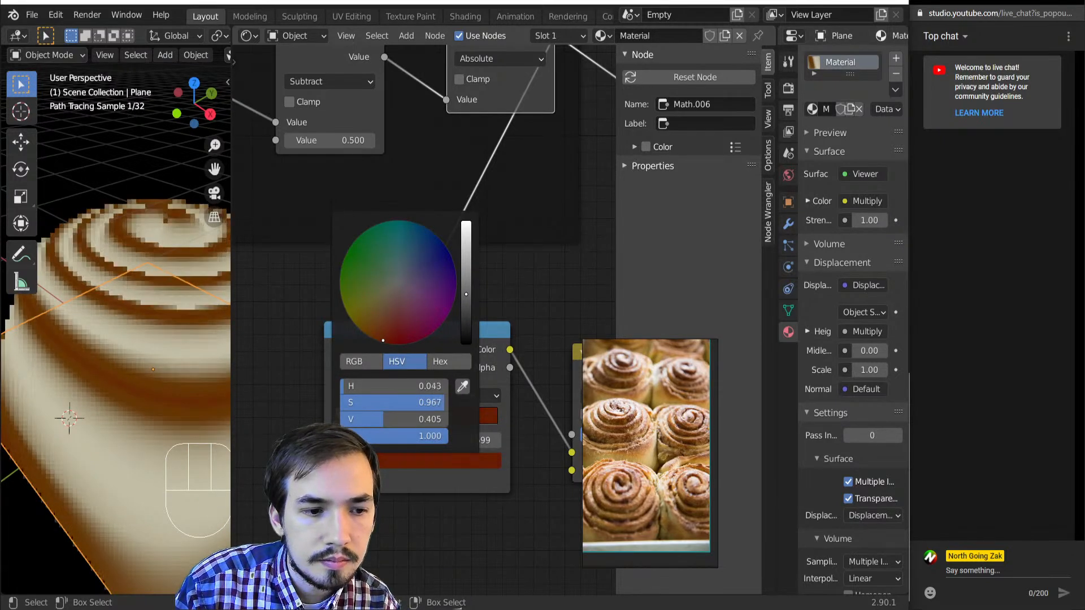
{"action": "left_click_drag", "start_coordinate": [432, 420], "coordinate": [411, 433]}
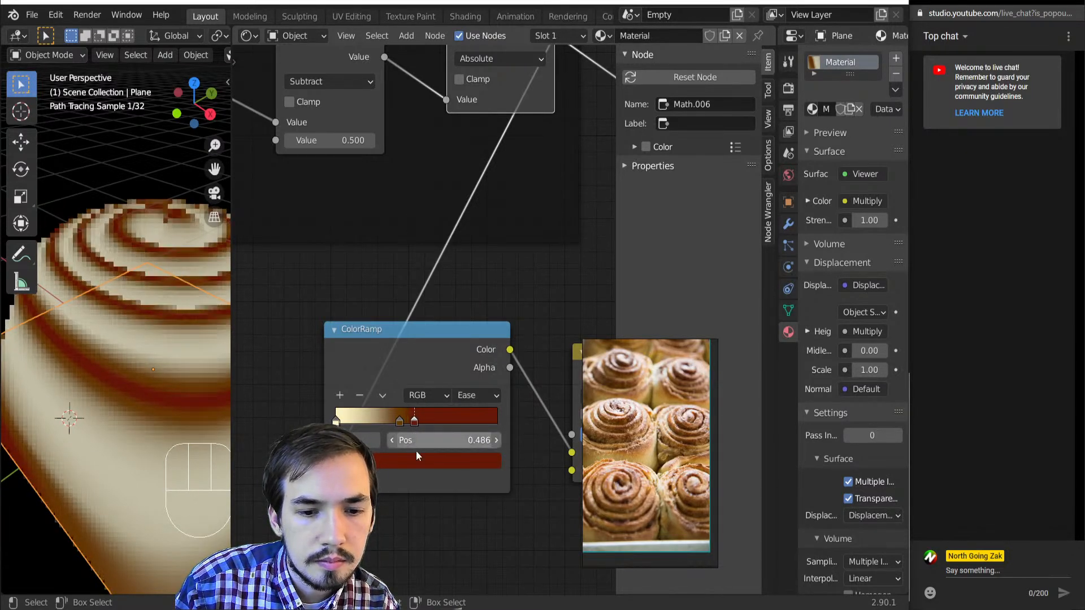
{"action": "left_click", "coordinate": [416, 460]}
{"action": "left_click_drag", "start_coordinate": [396, 333], "coordinate": [382, 332]}
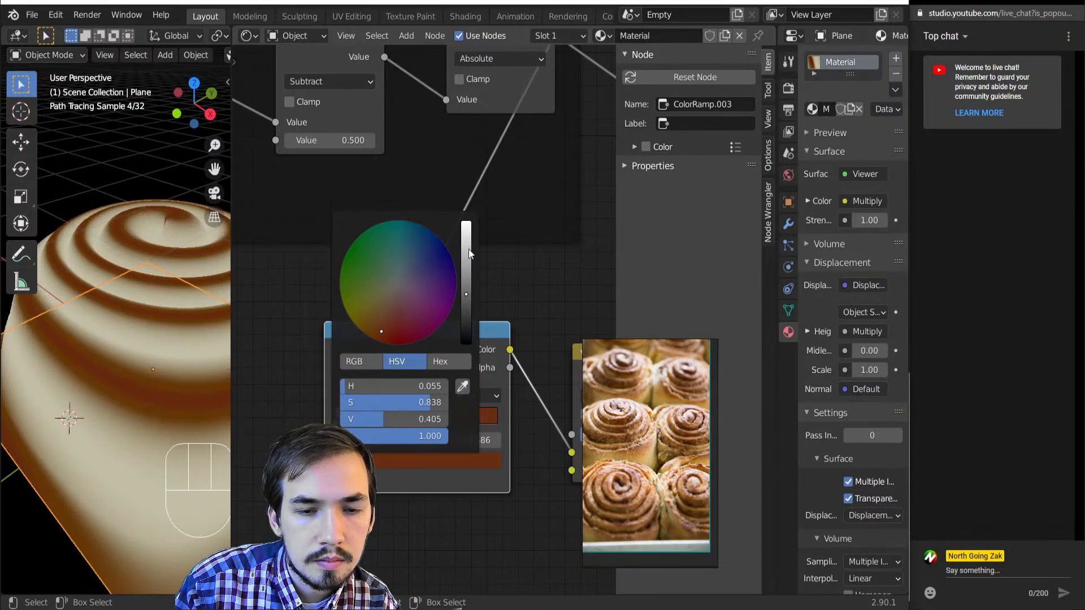
{"action": "left_click_drag", "start_coordinate": [467, 294], "coordinate": [467, 304]}
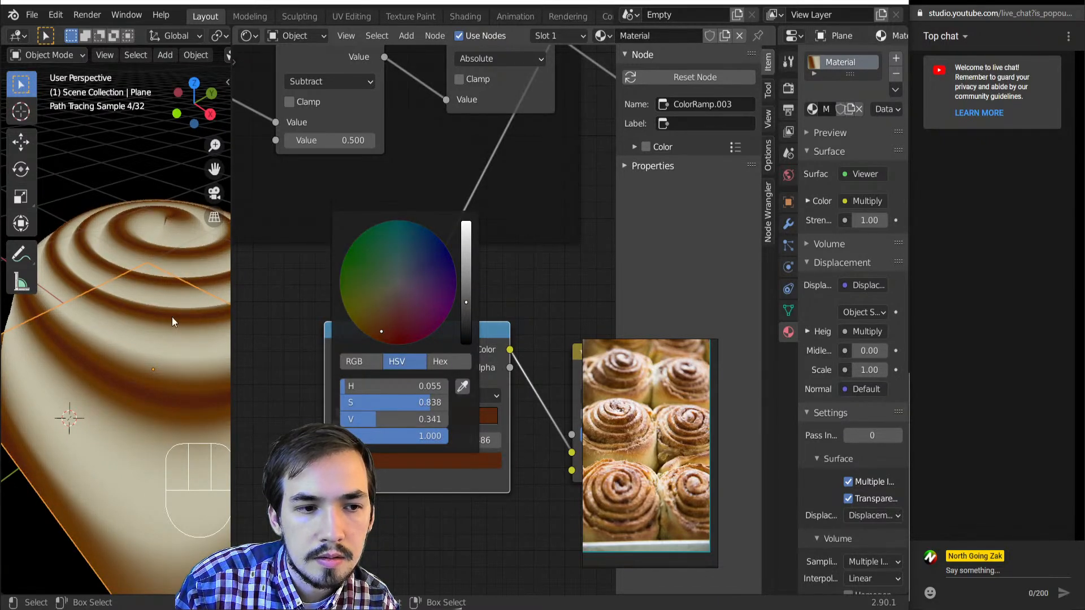
{"action": "scroll", "coordinate": [148, 367], "scroll_direction": "down", "scroll_amount": 5}
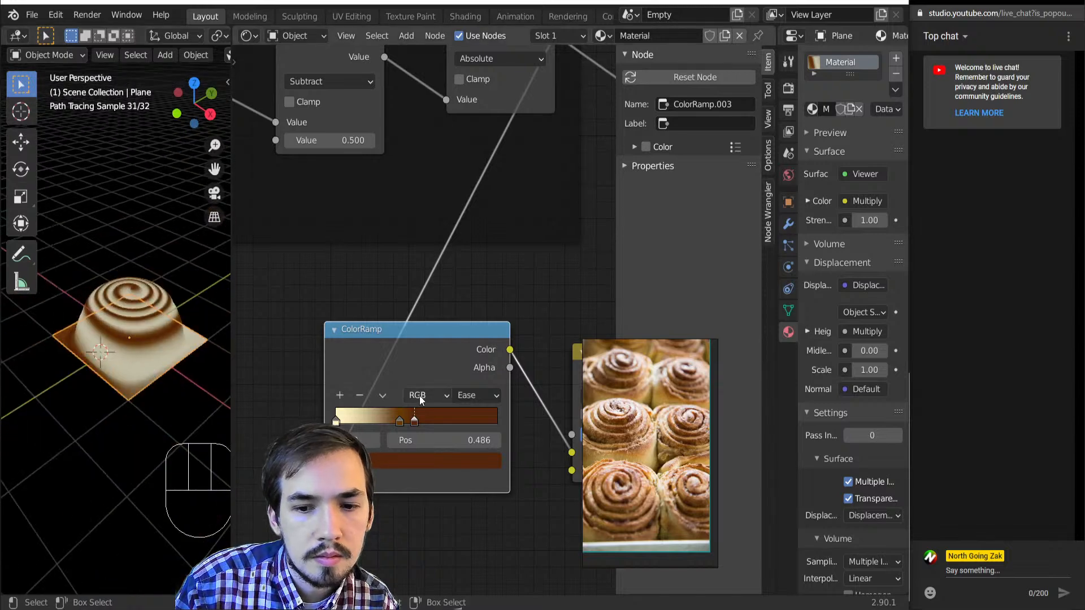
- Reposition the ColorRamp and Multiply nodes together, further along beneath the Absolute node
{"action": "scroll", "coordinate": [394, 394], "scroll_direction": "down", "scroll_amount": 8}
{"action": "middle_click_drag", "start_coordinate": [406, 381], "coordinate": [364, 438]}
{"action": "left_click_drag", "start_coordinate": [368, 355], "coordinate": [528, 409]}
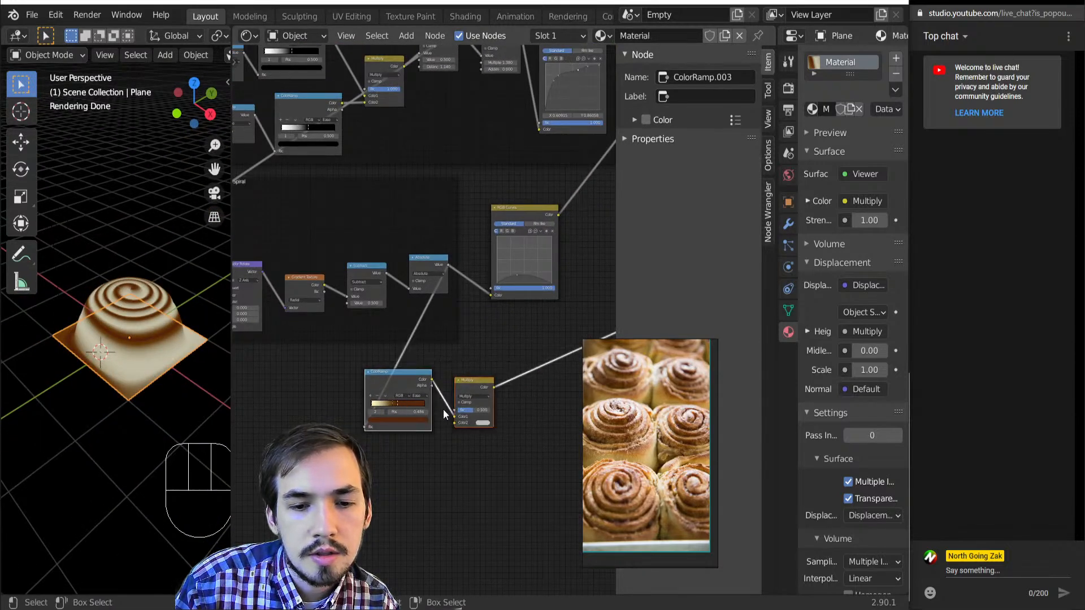
{"action": "key", "text": "g"}
{"action": "left_click", "coordinate": [537, 455]}
- Add a Noise Texture node below the ColorRamp and preview its output on the plane
{"action": "scroll", "coordinate": [442, 371], "scroll_direction": "up", "scroll_amount": 4}
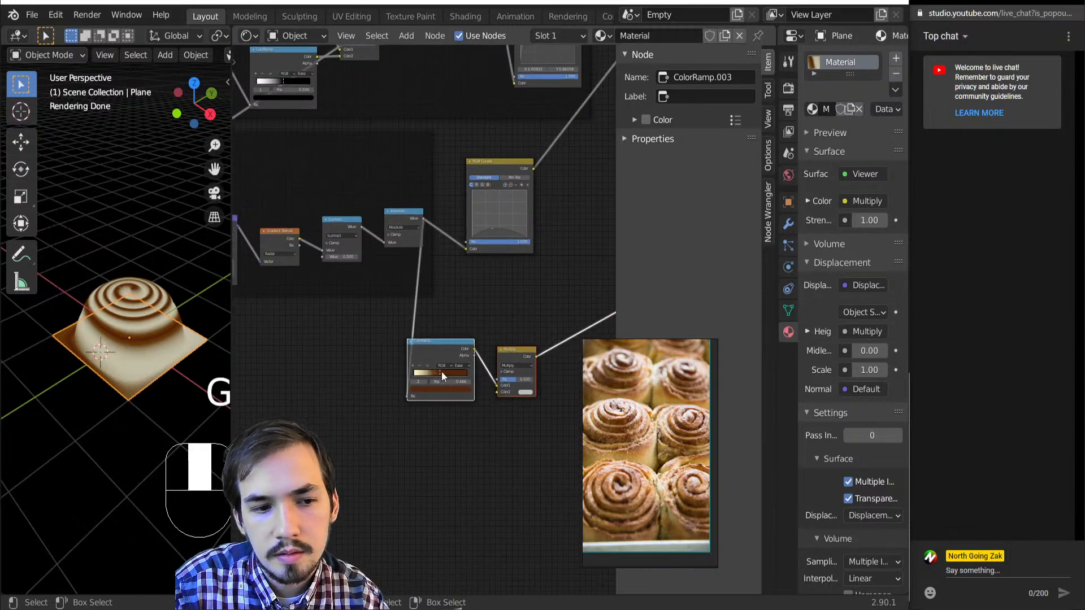
{"action": "key", "text": "shift+a"}
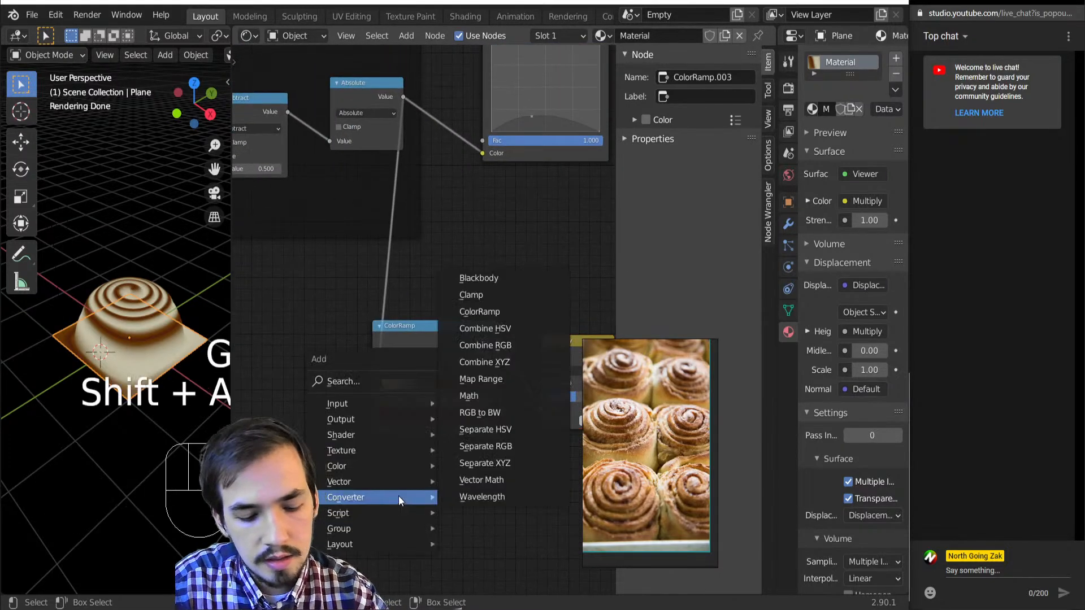
{"action": "mouse_move", "coordinate": [390, 451]}
{"action": "left_click", "coordinate": [467, 368]}
{"action": "left_click", "coordinate": [368, 481]}
{"action": "left_click", "coordinate": [368, 482], "text": "ctrl+shift"}
{"action": "scroll", "coordinate": [316, 452], "scroll_direction": "up", "scroll_amount": 1}
{"action": "scroll", "coordinate": [101, 359], "scroll_direction": "up", "scroll_amount": 3}
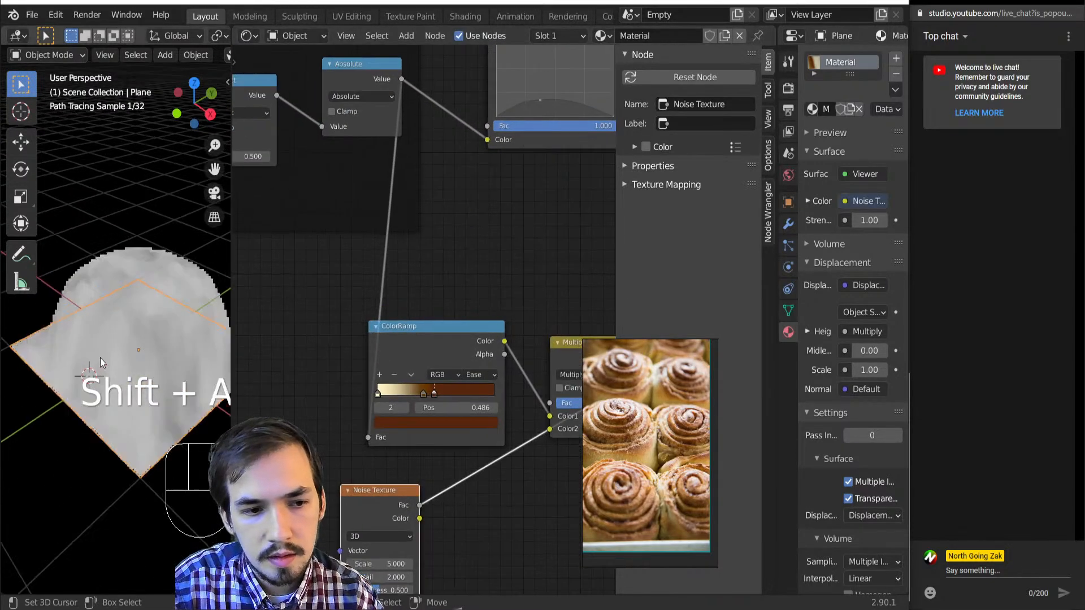
{"action": "middle_click_drag", "start_coordinate": [295, 436], "coordinate": [455, 390]}
{"action": "mouse_move", "coordinate": [151, 407]}
{"action": "middle_mouse_down"}
{"action": "mouse_move", "coordinate": [131, 379]}
{"action": "mouse_move", "coordinate": [133, 425]}
{"action": "middle_mouse_up"}
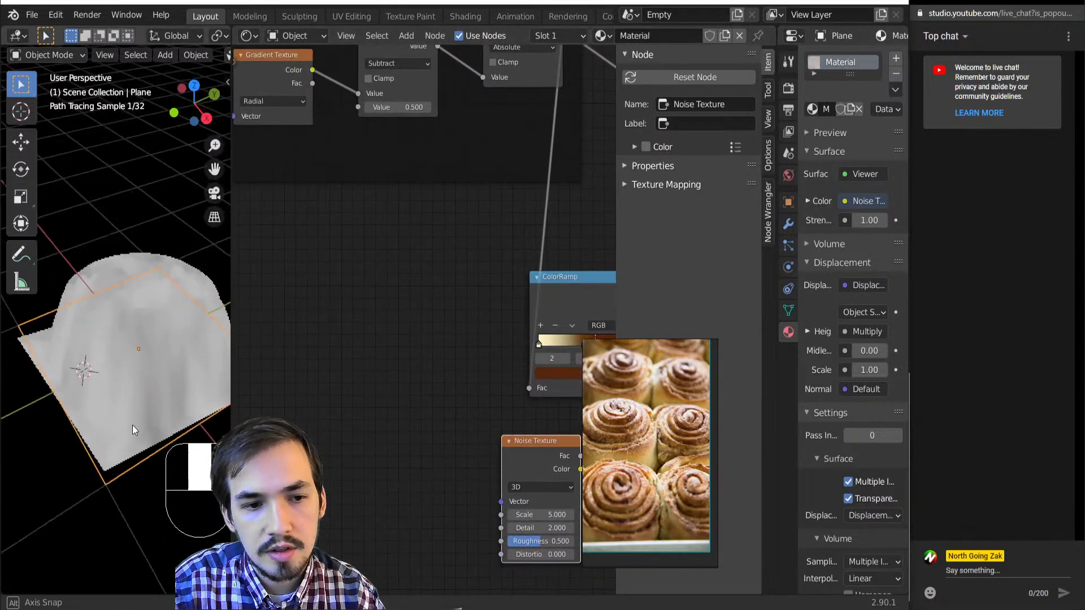
- Add a Geometry input node in front of the Noise Texture node
{"action": "scroll", "coordinate": [358, 452], "scroll_direction": "down", "scroll_amount": 2}
{"action": "key", "text": "shift+a"}
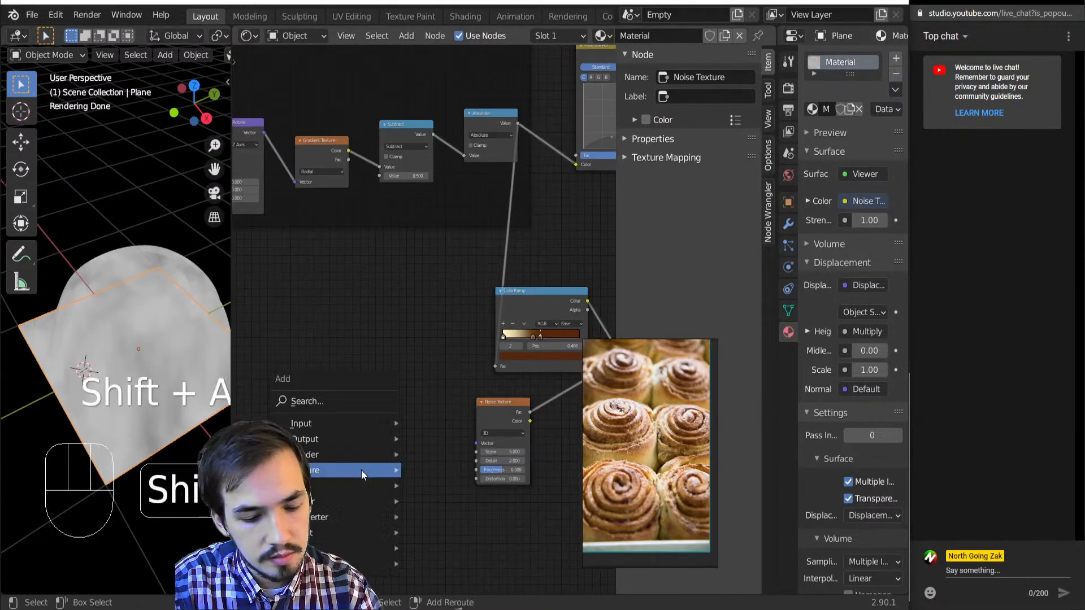
{"action": "key", "text": "i"}
{"action": "key", "text": "g"}
{"action": "left_click", "coordinate": [327, 436]}
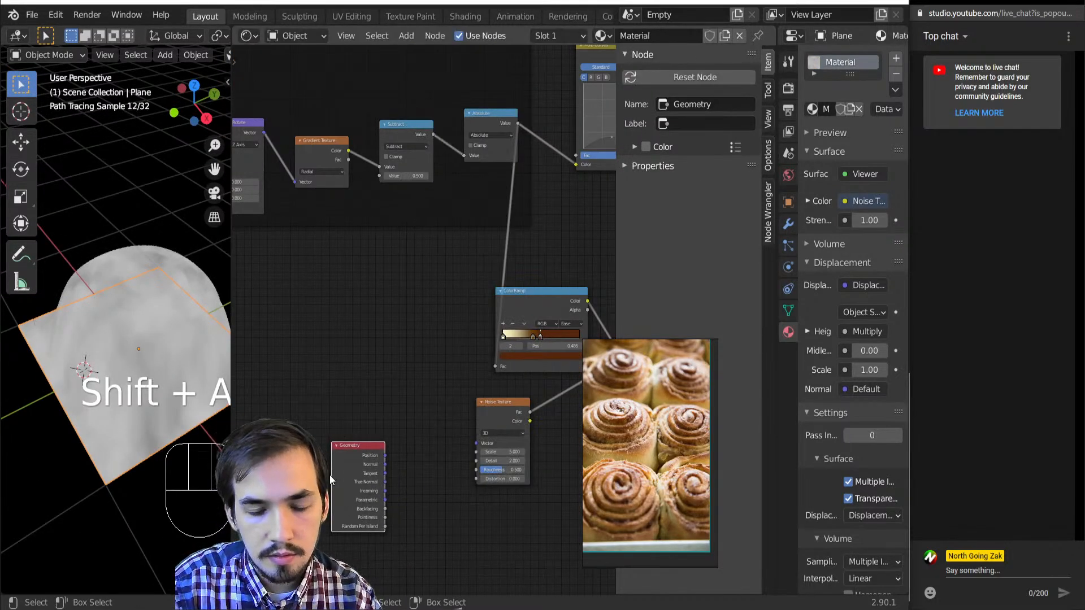
- Preview the Geometry node's Position output on the plane and test how it responds to moving the object, cancelling the move
{"action": "scroll", "coordinate": [366, 420], "scroll_direction": "up", "scroll_amount": 2}
{"action": "middle_click_drag", "start_coordinate": [367, 420], "coordinate": [369, 382]}
{"action": "left_click", "coordinate": [361, 423], "text": "ctrl+shift"}
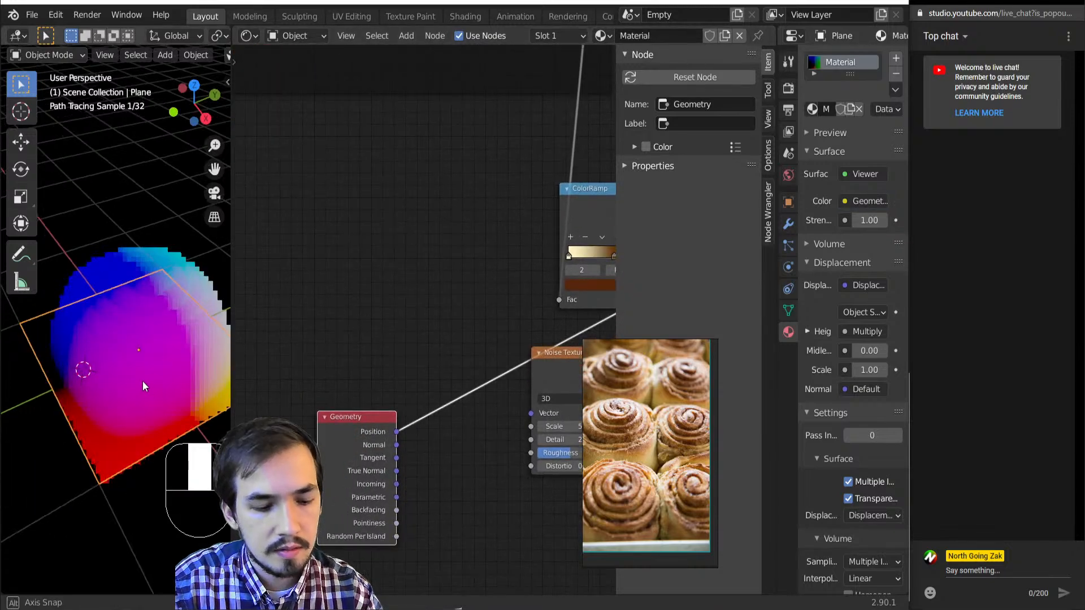
{"action": "key", "text": "g"}
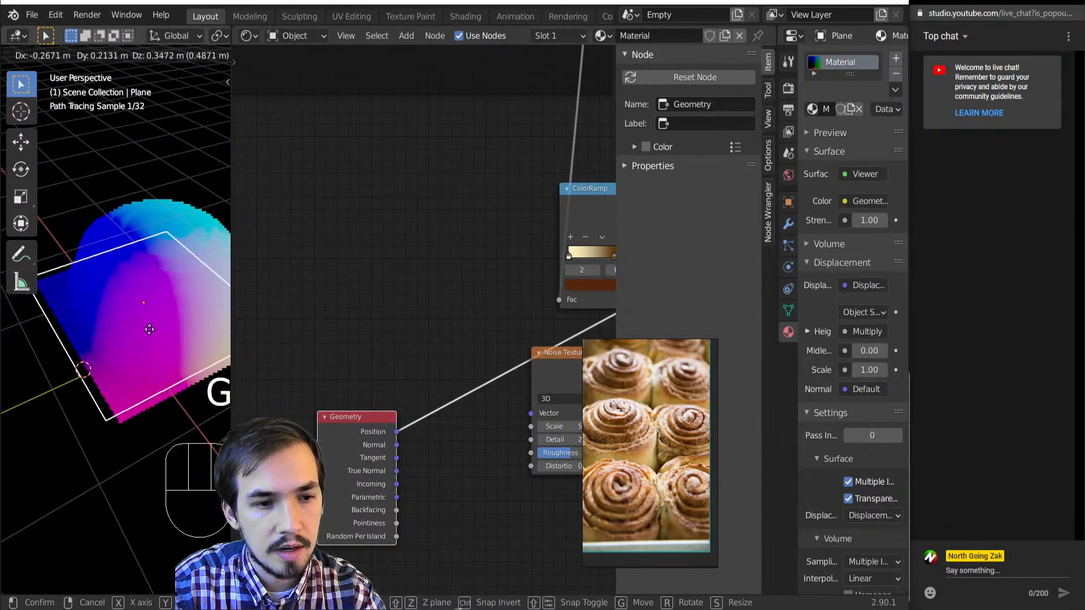
{"action": "right_click", "coordinate": [146, 393]}
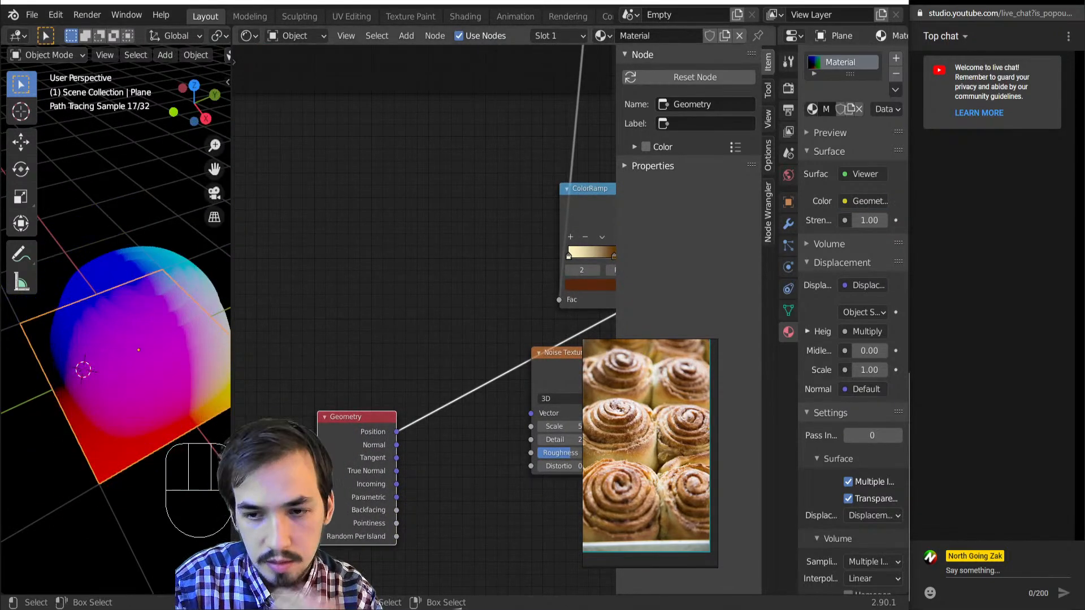
- Connect the Geometry node's Position output to the Noise Texture's Vector input and preview the noise
{"action": "middle_click_drag", "start_coordinate": [370, 456], "coordinate": [314, 443]}
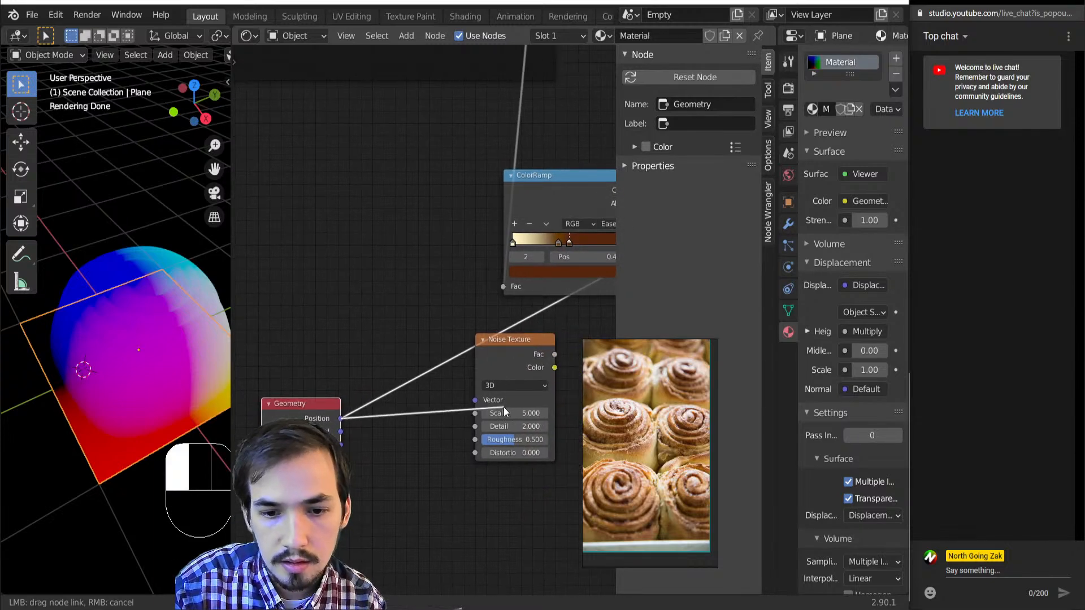
{"action": "left_click", "coordinate": [500, 376], "text": "ctrl+shift"}
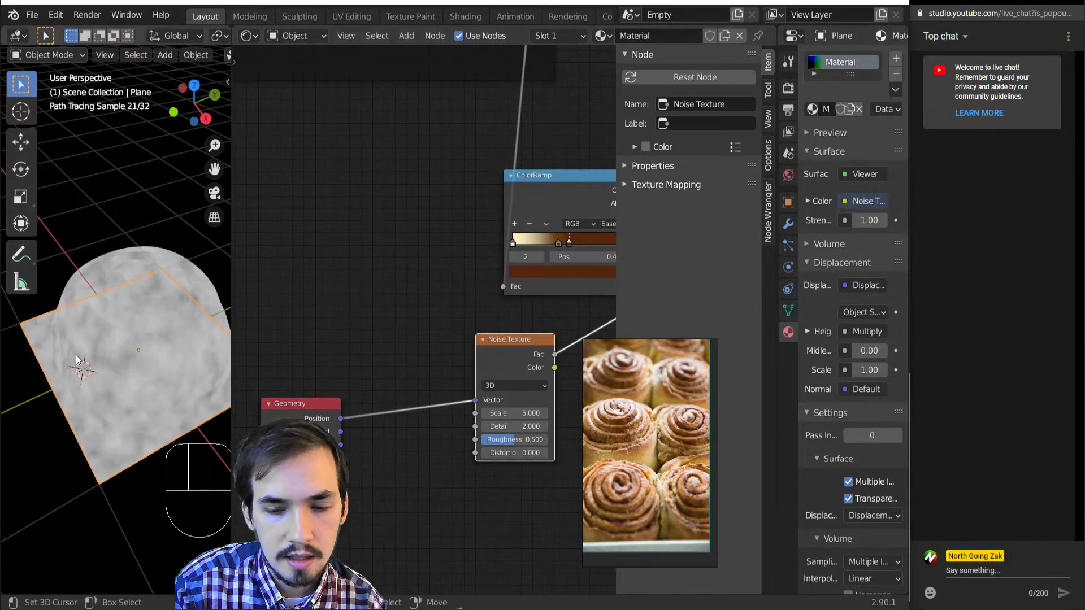
- Set the Noise Texture's Scale to 8.6, Detail to 7.9 and Roughness to 0.773
{"action": "middle_click_drag", "start_coordinate": [461, 427], "coordinate": [326, 389]}
{"action": "scroll", "coordinate": [327, 390], "scroll_direction": "up", "scroll_amount": 6}
{"action": "left_click_drag", "start_coordinate": [353, 409], "coordinate": [373, 429]}
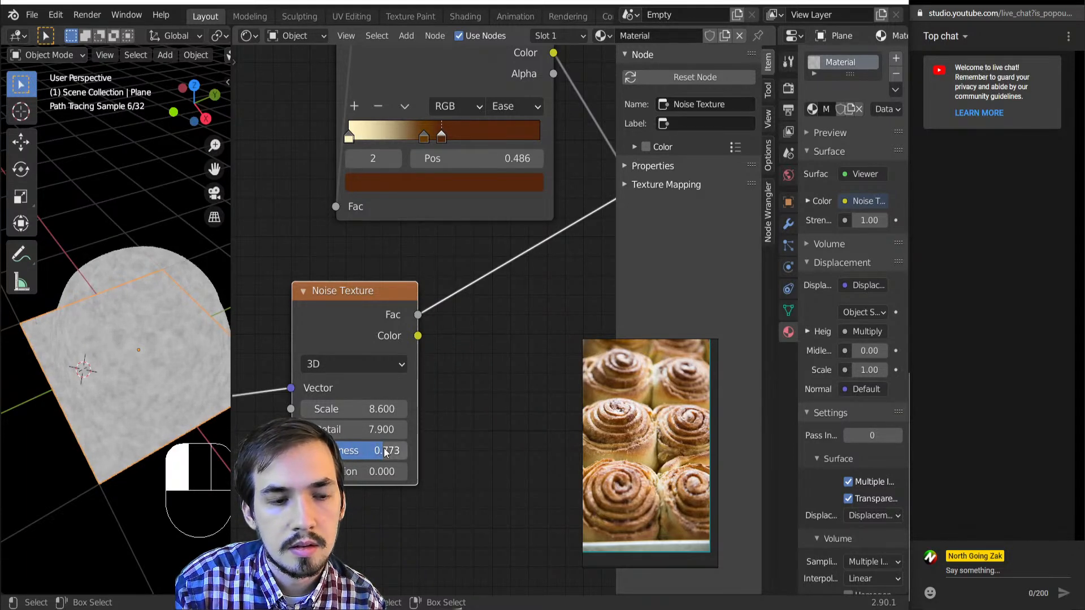
- Move the Principled BSDF node down beside the Multiply node and preview the Multiply node's output on the plane
{"action": "scroll", "coordinate": [510, 371], "scroll_direction": "down", "scroll_amount": 10}
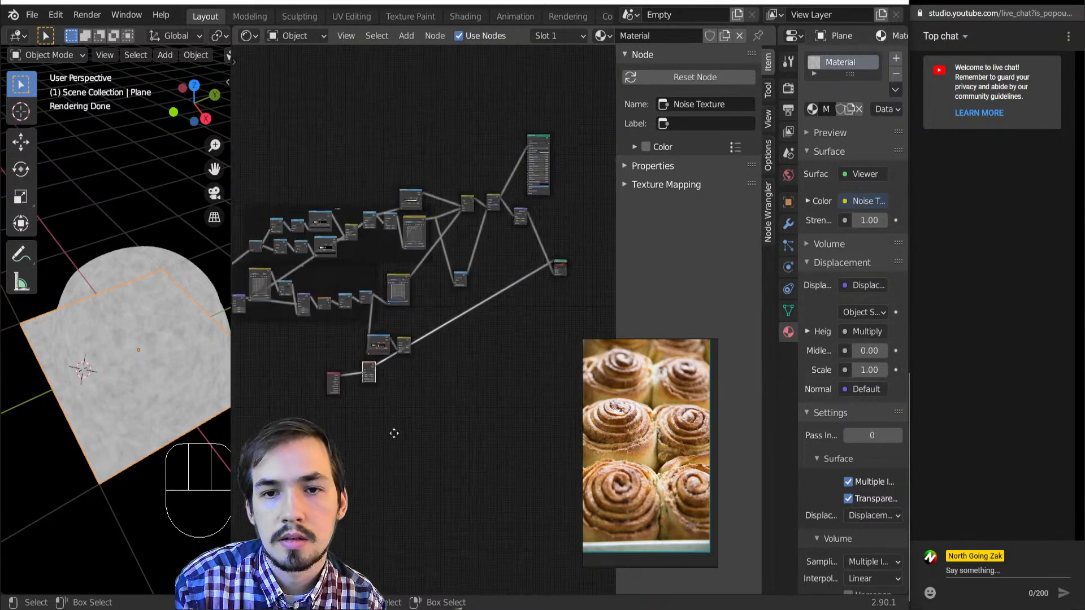
{"action": "middle_click_drag", "start_coordinate": [393, 434], "coordinate": [393, 433]}
{"action": "left_click_drag", "start_coordinate": [535, 143], "coordinate": [415, 361]}
{"action": "scroll", "coordinate": [405, 379], "scroll_direction": "up", "scroll_amount": 5}
{"action": "left_click", "coordinate": [339, 388], "text": "ctrl+shift"}
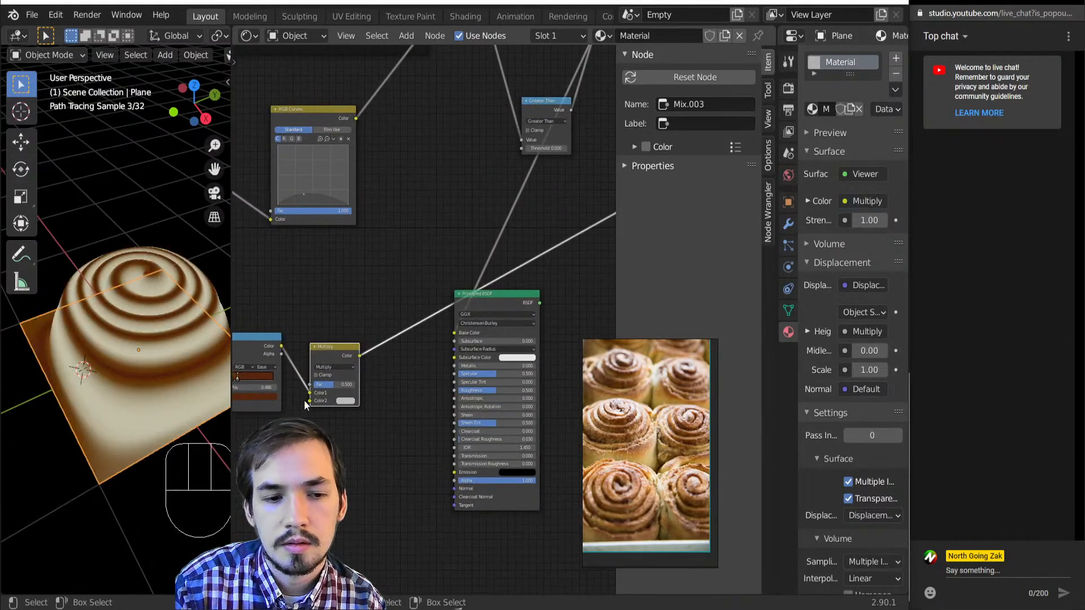
- Feed the Noise Texture's Fac into the Multiply node's Color2 and reroute the Absolute node's value from the ColorRamp into Color1
{"action": "scroll", "coordinate": [330, 365], "scroll_direction": "up", "scroll_amount": 4}
{"action": "left_click_drag", "start_coordinate": [312, 439], "coordinate": [437, 370]}
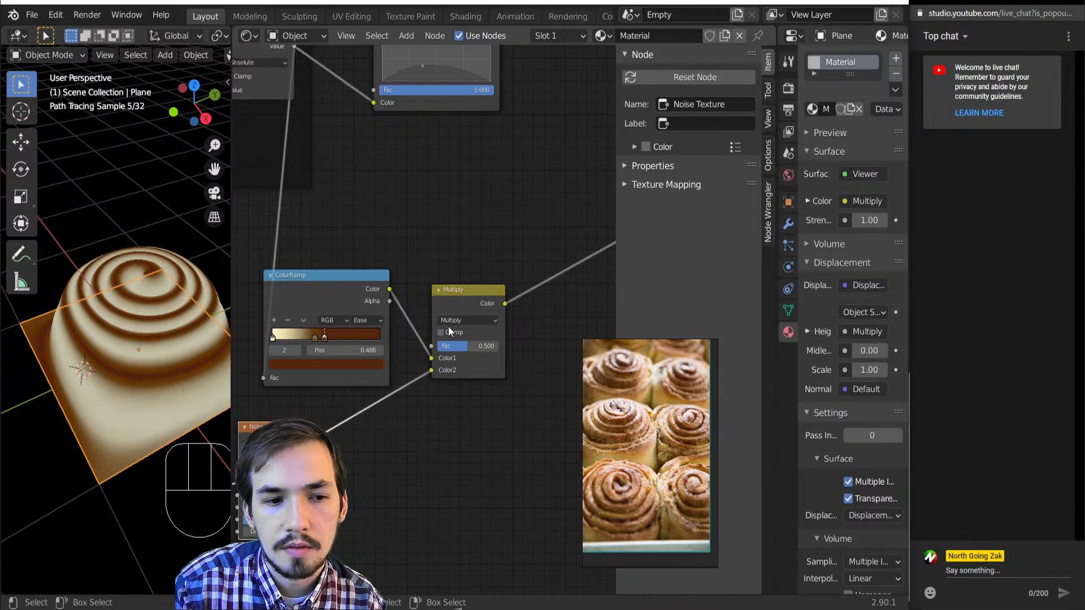
{"action": "scroll", "coordinate": [448, 327], "scroll_direction": "down", "scroll_amount": 2}
{"action": "scroll", "coordinate": [456, 368], "scroll_direction": "up", "scroll_amount": 3}
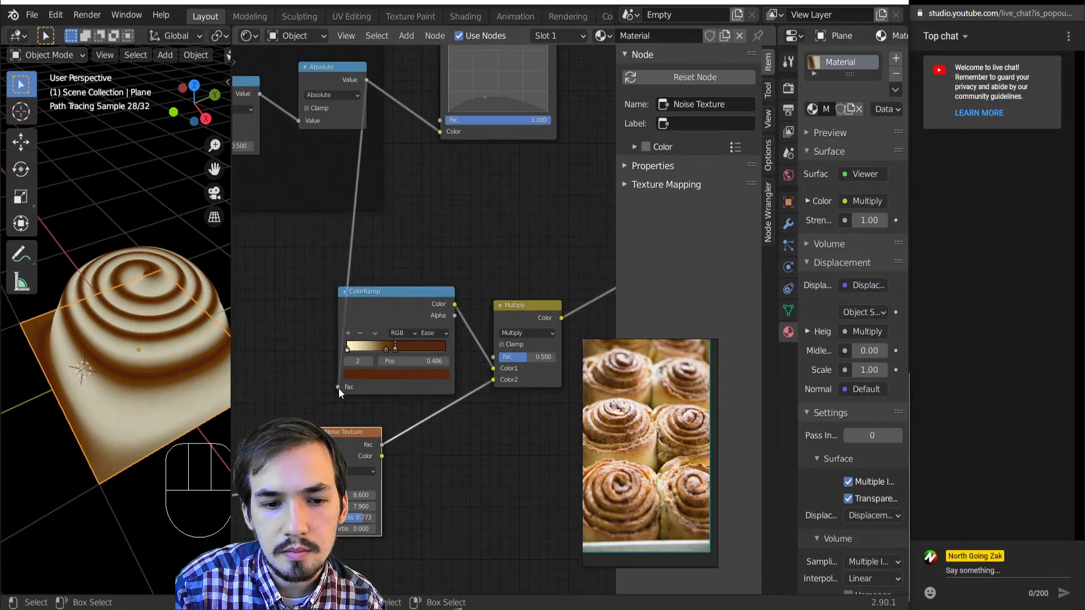
{"action": "left_click_drag", "start_coordinate": [338, 388], "coordinate": [492, 368]}
- Duplicate the ColorRamp and insert the copy on the link after the Multiply node
{"action": "left_click", "coordinate": [380, 314]}
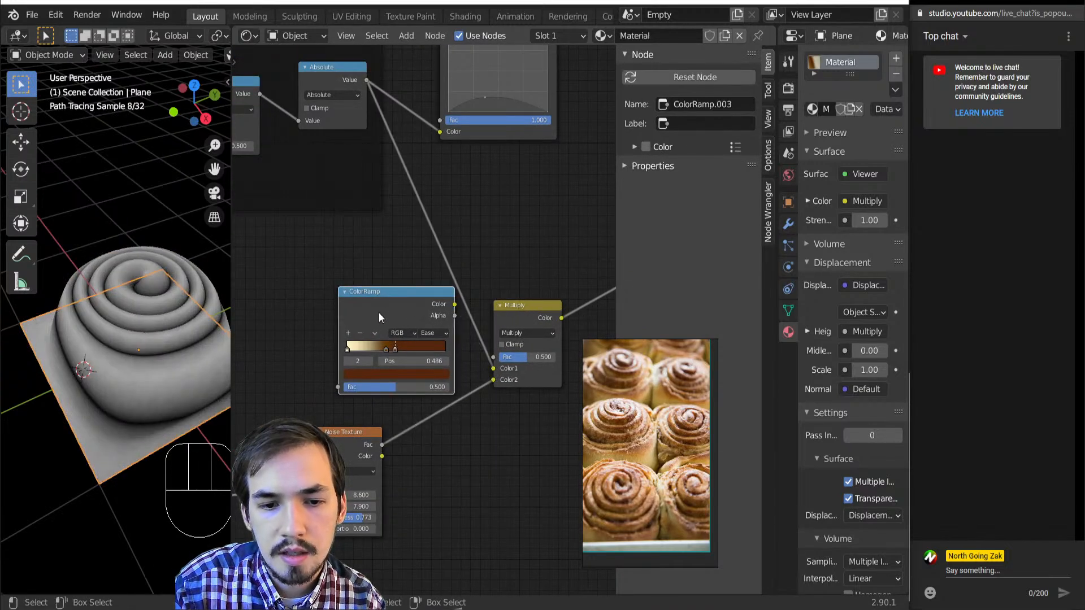
{"action": "middle_click_drag", "start_coordinate": [379, 313], "coordinate": [328, 354]}
{"action": "key", "text": "shift+d"}
{"action": "left_click", "coordinate": [466, 324]}
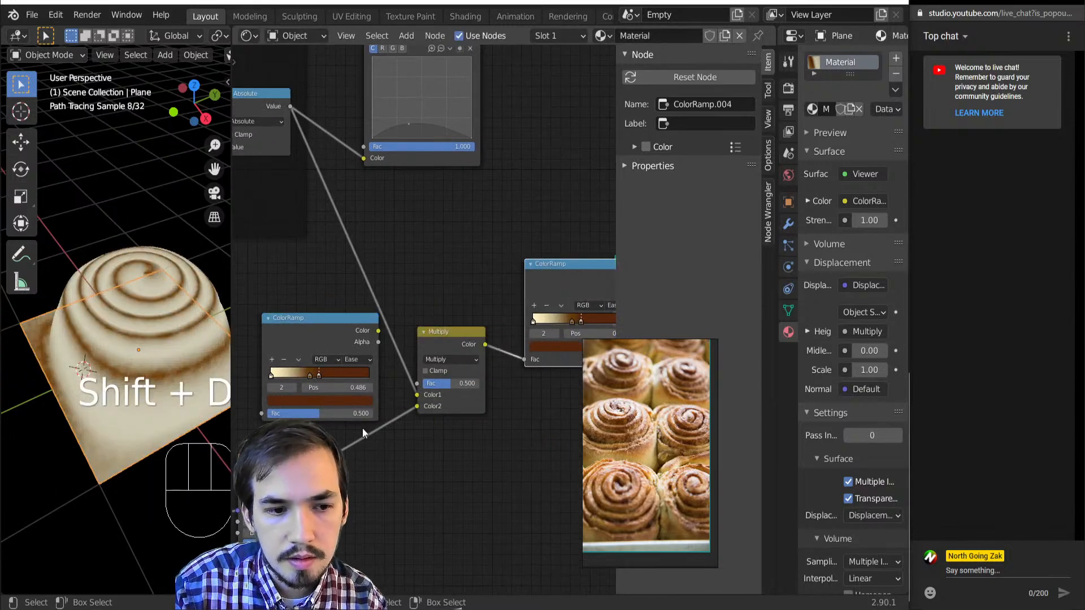
- Inspect the roll's coloring up close and set the new ColorRamp's middle stop to position 0.366
{"action": "scroll", "coordinate": [204, 433], "scroll_direction": "up", "scroll_amount": 3}
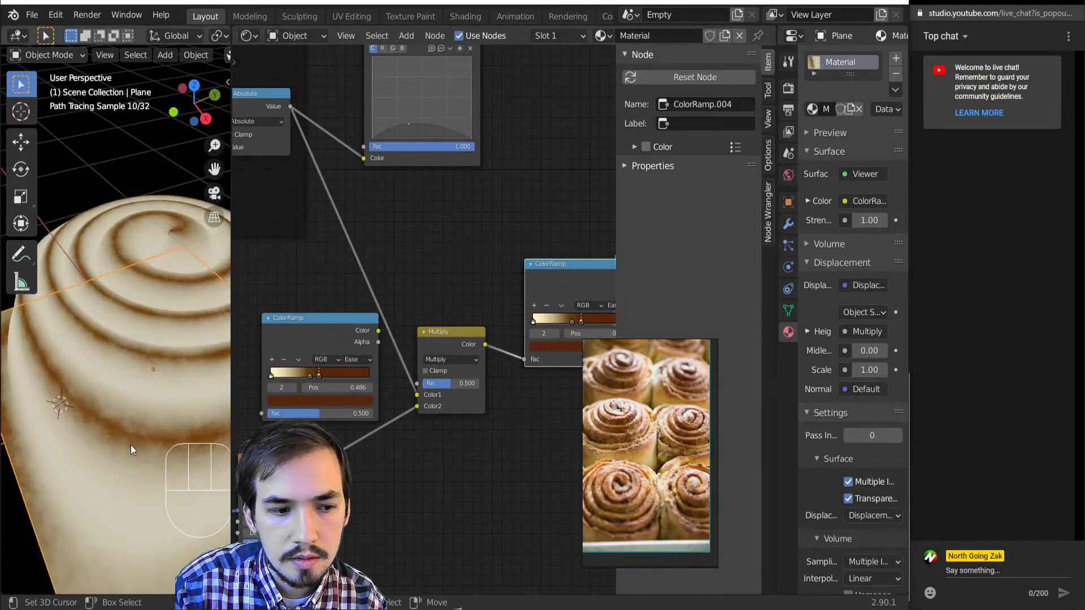
{"action": "scroll", "coordinate": [131, 445], "scroll_direction": "up", "scroll_amount": 2}
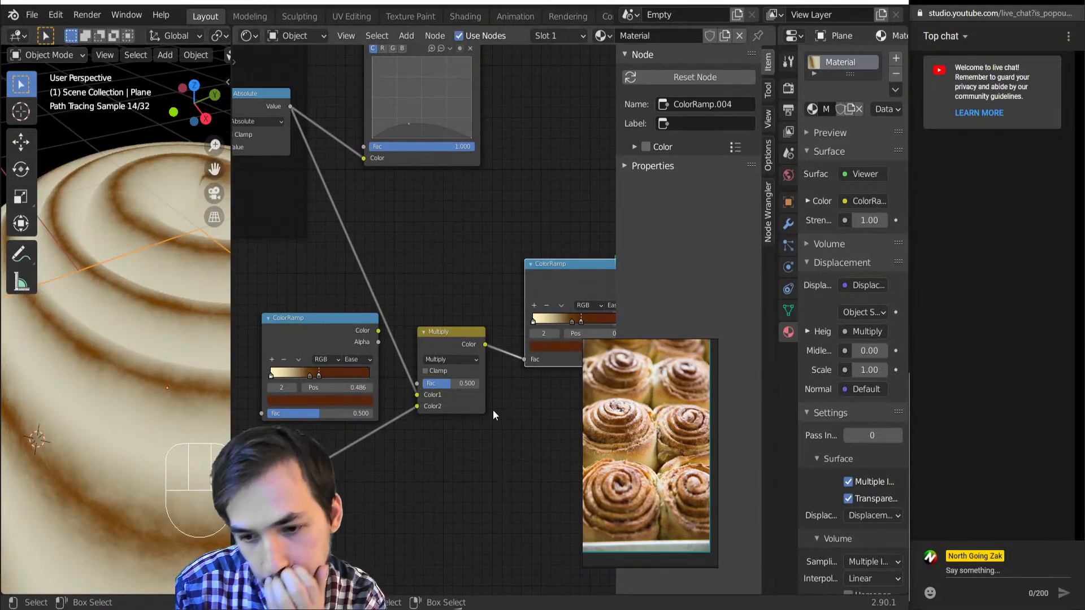
{"action": "scroll", "coordinate": [464, 390], "scroll_direction": "up", "scroll_amount": 1}
{"action": "middle_click_drag", "start_coordinate": [465, 389], "coordinate": [429, 406]}
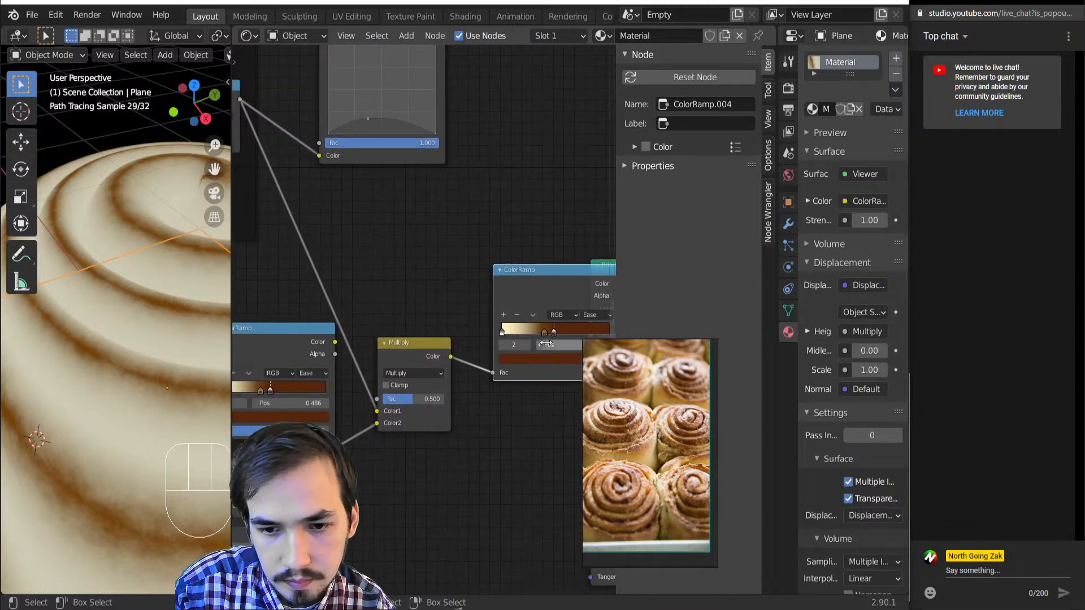
{"action": "left_click_drag", "start_coordinate": [541, 330], "coordinate": [538, 331]}
- Duplicate the Noise Texture node and place the copy below the Multiply node
{"action": "scroll", "coordinate": [442, 451], "scroll_direction": "down", "scroll_amount": 1}
{"action": "middle_click_drag", "start_coordinate": [441, 451], "coordinate": [565, 304]}
{"action": "scroll", "coordinate": [509, 345], "scroll_direction": "down", "scroll_amount": 6}
{"action": "middle_click_drag", "start_coordinate": [442, 357], "coordinate": [363, 415]}
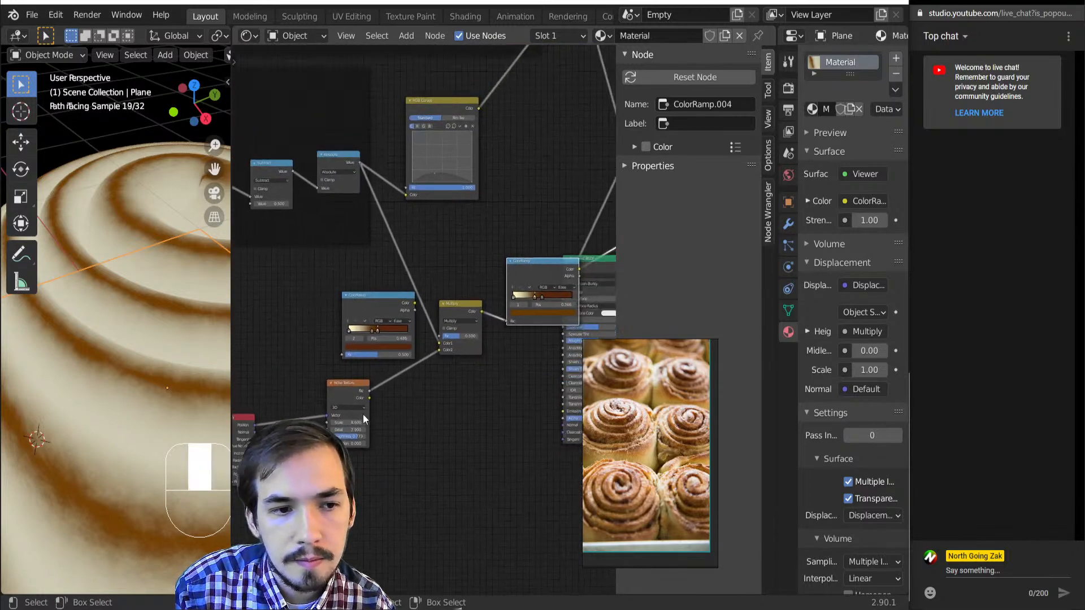
{"action": "middle_click_drag", "start_coordinate": [428, 418], "coordinate": [370, 425]}
{"action": "scroll", "coordinate": [364, 416], "scroll_direction": "up", "scroll_amount": 3}
{"action": "middle_click_drag", "start_coordinate": [256, 433], "coordinate": [329, 398]}
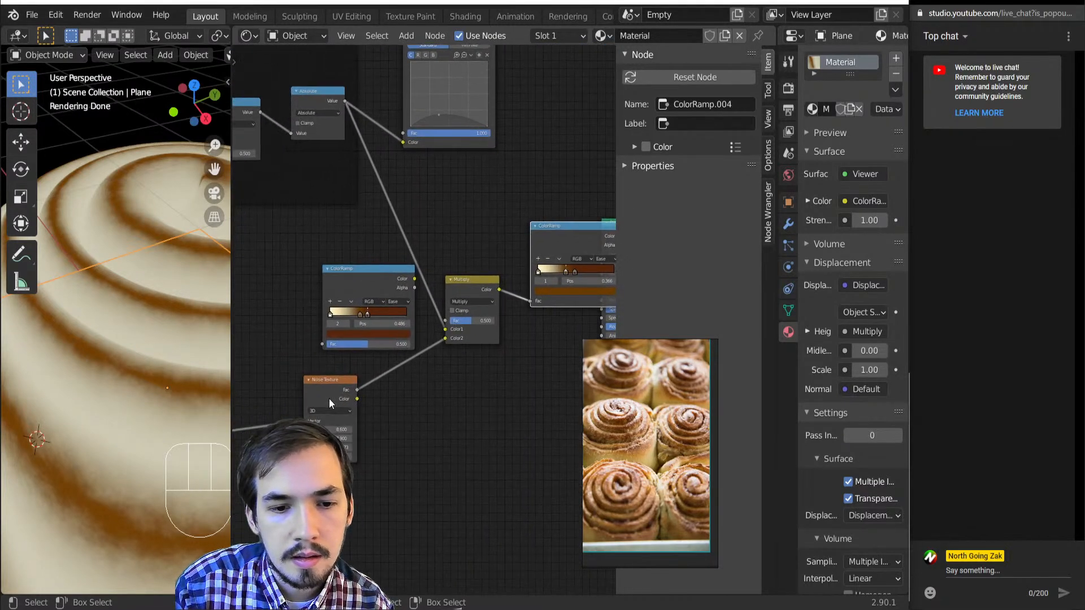
{"action": "left_click", "coordinate": [325, 396]}
{"action": "key", "text": "shift+d"}
{"action": "left_click", "coordinate": [415, 420]}
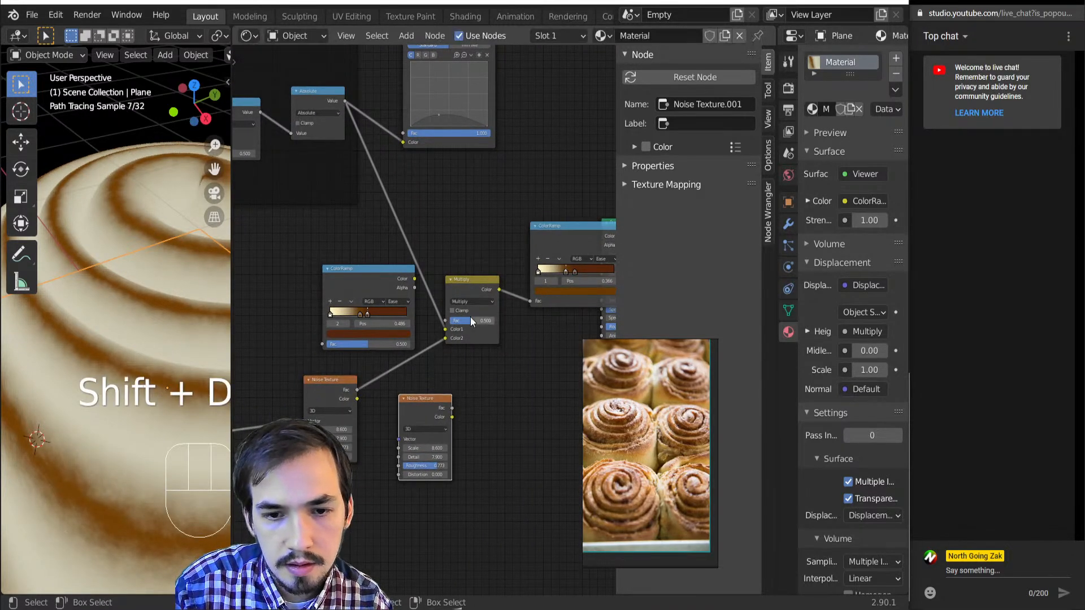
- Duplicate the Multiply node, insert the copy between Multiply and the second ColorRamp, and set its blend mode to Add
{"action": "left_click", "coordinate": [466, 289]}
{"action": "key", "text": "shift+d"}
{"action": "left_click", "coordinate": [513, 291]}
{"action": "left_click_drag", "start_coordinate": [548, 305], "coordinate": [557, 384]}
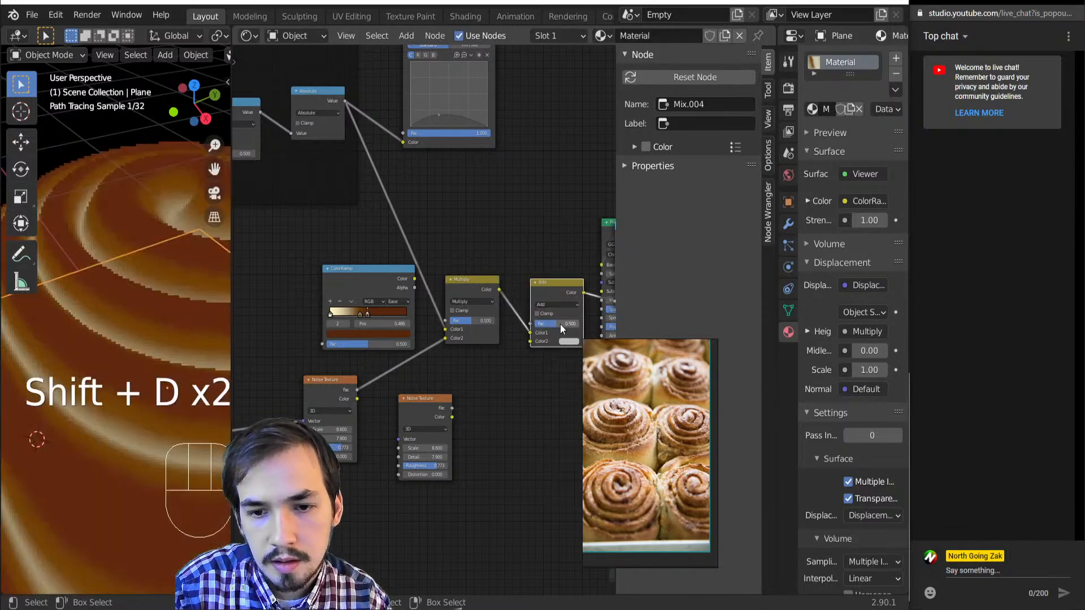
- Move the second ColorRamp and the Principled BSDF apart to clear space after the Add node
{"action": "scroll", "coordinate": [559, 323], "scroll_direction": "up", "scroll_amount": 1}
{"action": "middle_click_drag", "start_coordinate": [556, 321], "coordinate": [396, 329]}
{"action": "left_click_drag", "start_coordinate": [513, 235], "coordinate": [530, 204]}
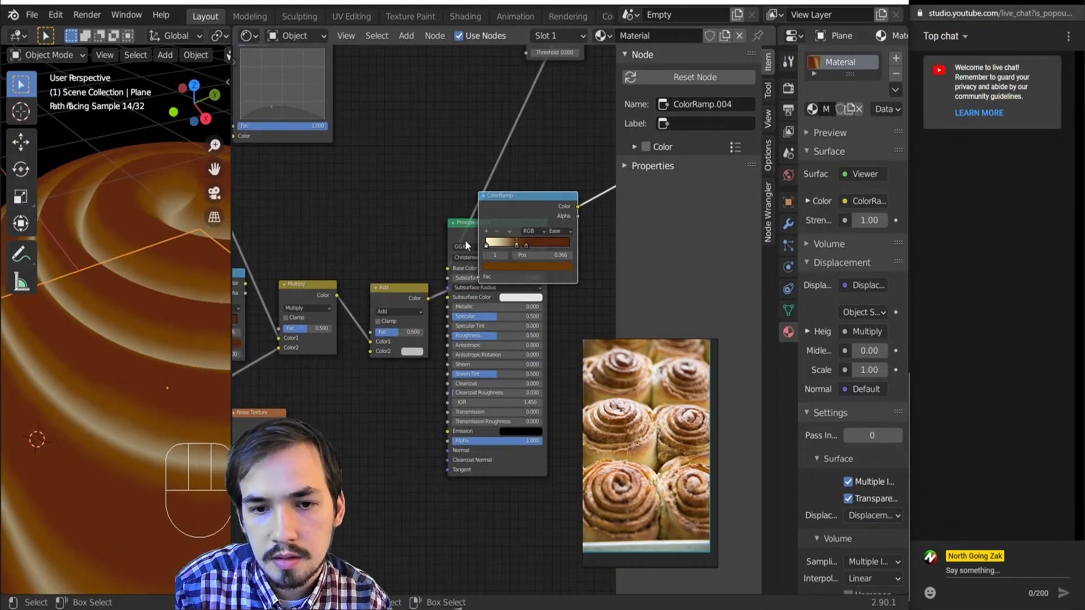
{"action": "left_click_drag", "start_coordinate": [469, 225], "coordinate": [274, 237]}
{"action": "scroll", "coordinate": [371, 388], "scroll_direction": "down", "scroll_amount": 5}
{"action": "scroll", "coordinate": [370, 408], "scroll_direction": "up", "scroll_amount": 5}
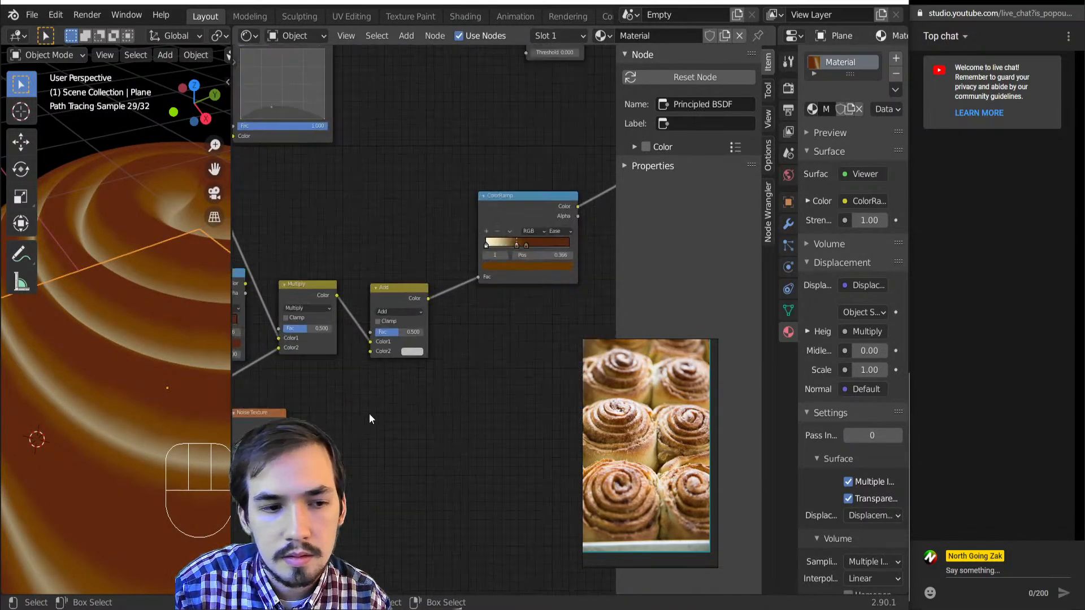
- Connect the second Noise Texture's Fac to the Add node's Color2 and set Scale to 13.1, Detail and Roughness to 0
{"action": "middle_click_drag", "start_coordinate": [328, 424], "coordinate": [378, 408]}
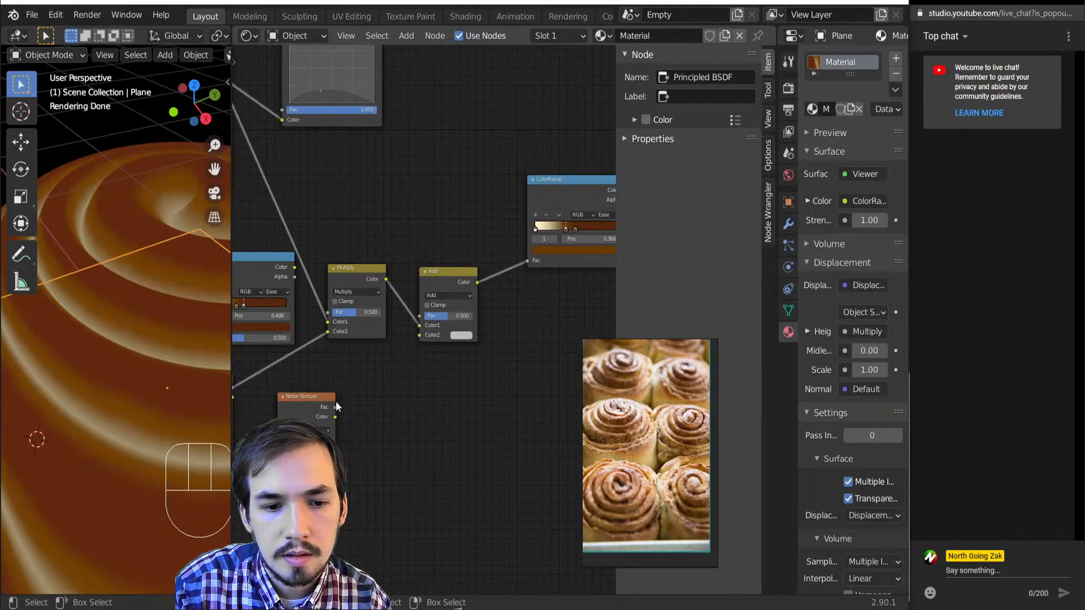
{"action": "left_click_drag", "start_coordinate": [337, 405], "coordinate": [426, 334]}
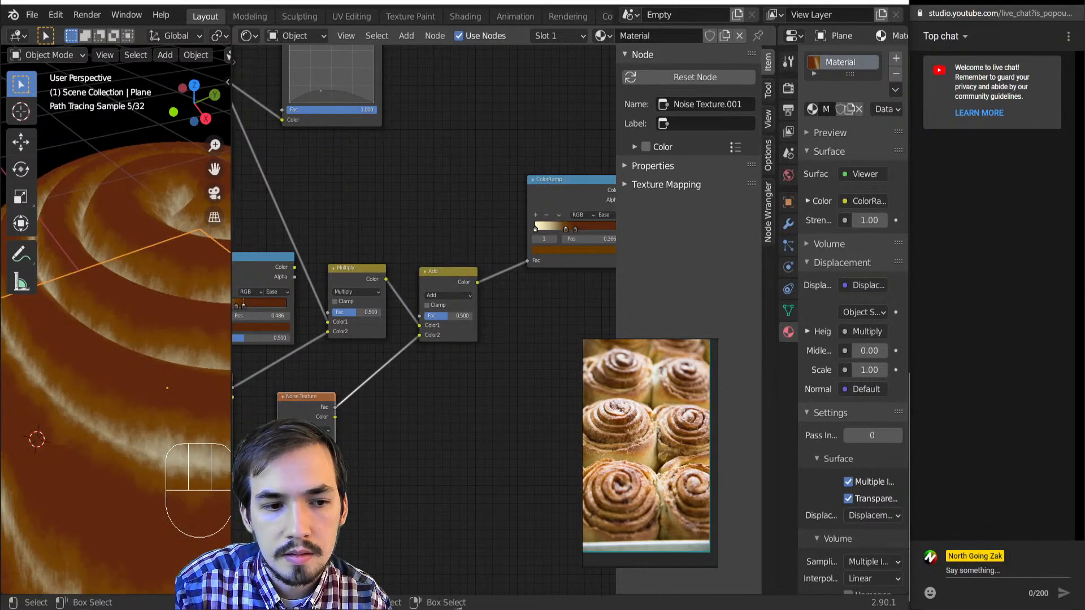
{"action": "middle_click_drag", "start_coordinate": [345, 459], "coordinate": [415, 428]}
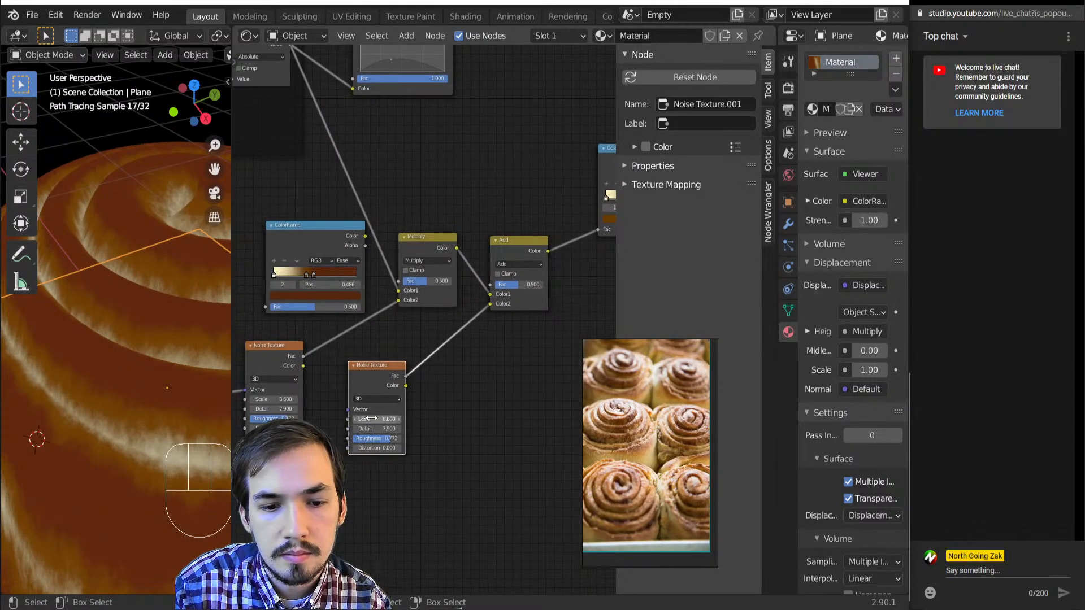
{"action": "left_click_drag", "start_coordinate": [371, 418], "coordinate": [464, 418]}
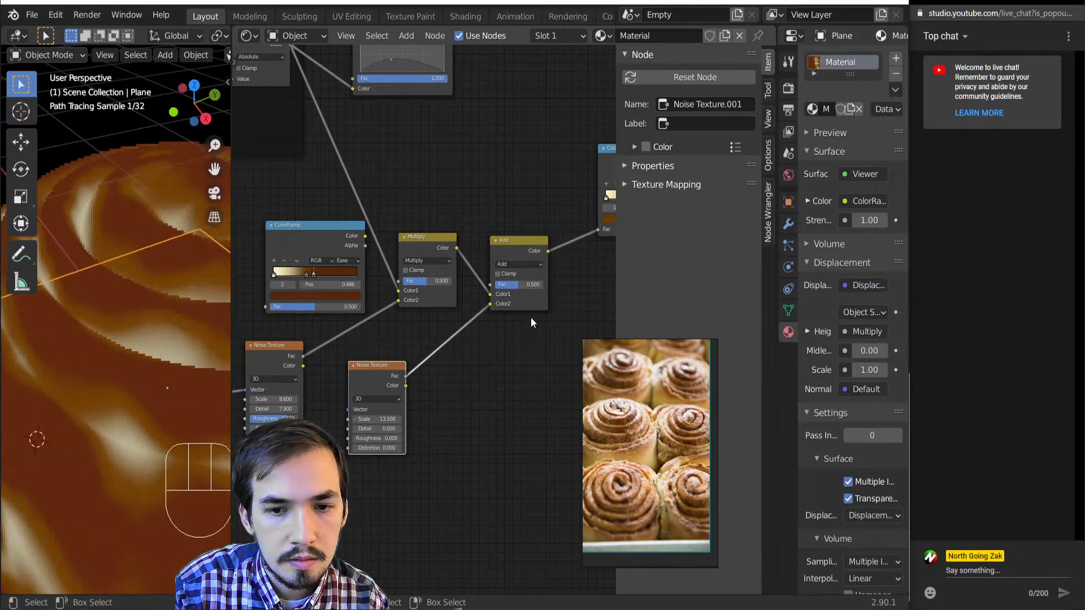
- Change the Add node's blend mode to Linear Light and set its Fac to 0.091
{"action": "left_click", "coordinate": [523, 265]}
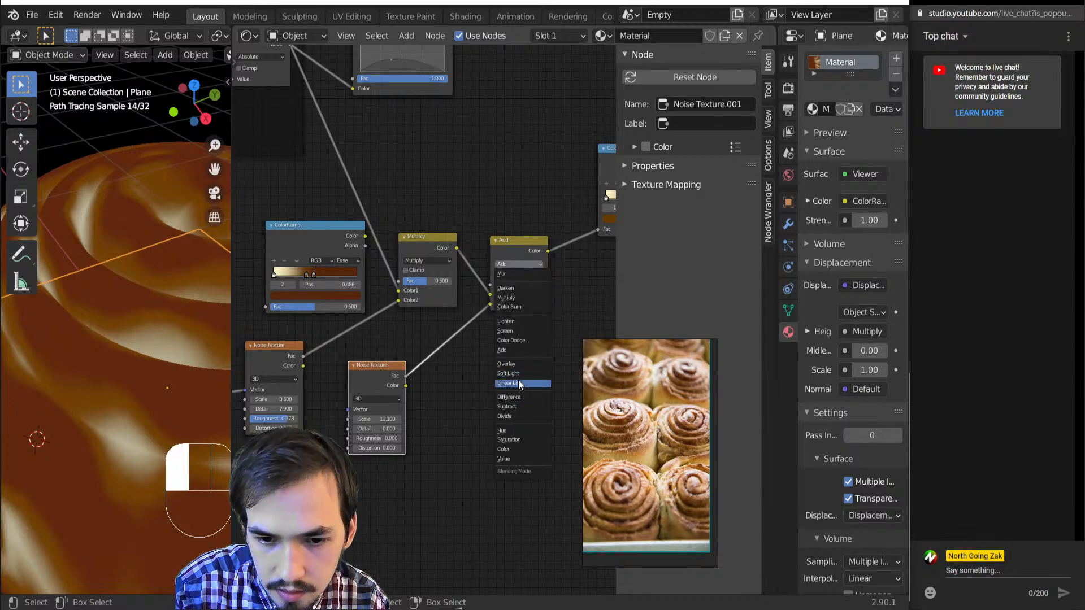
{"action": "left_click", "coordinate": [517, 380]}
{"action": "left_click_drag", "start_coordinate": [520, 283], "coordinate": [500, 282]}
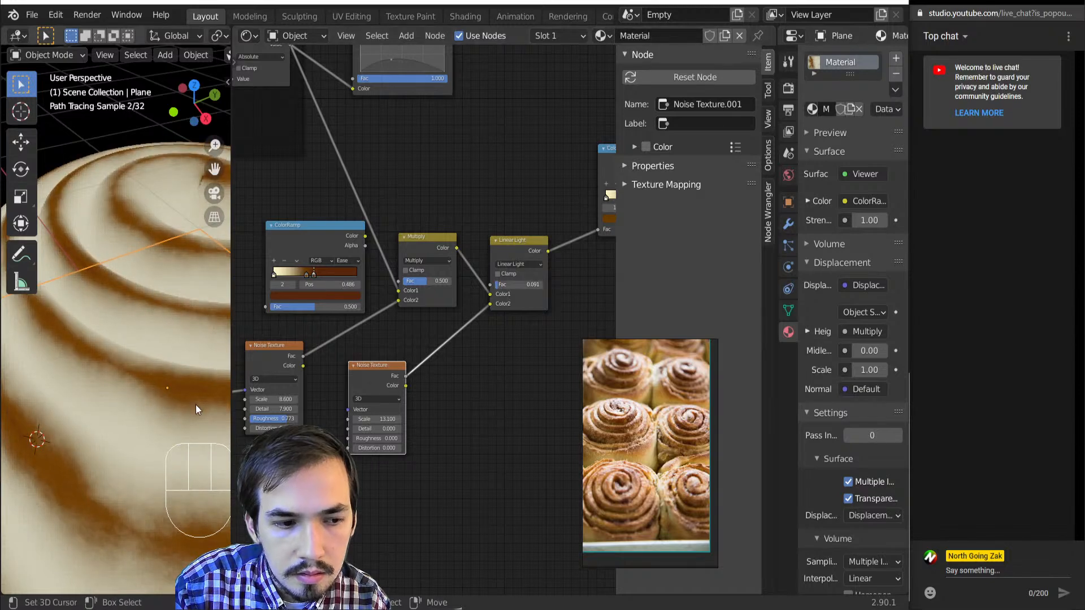
- Adjust the second Noise Texture's settings to vary the brown streaks on the roll
{"action": "scroll", "coordinate": [88, 402], "scroll_direction": "down", "scroll_amount": 4}
{"action": "scroll", "coordinate": [388, 450], "scroll_direction": "up", "scroll_amount": 6}
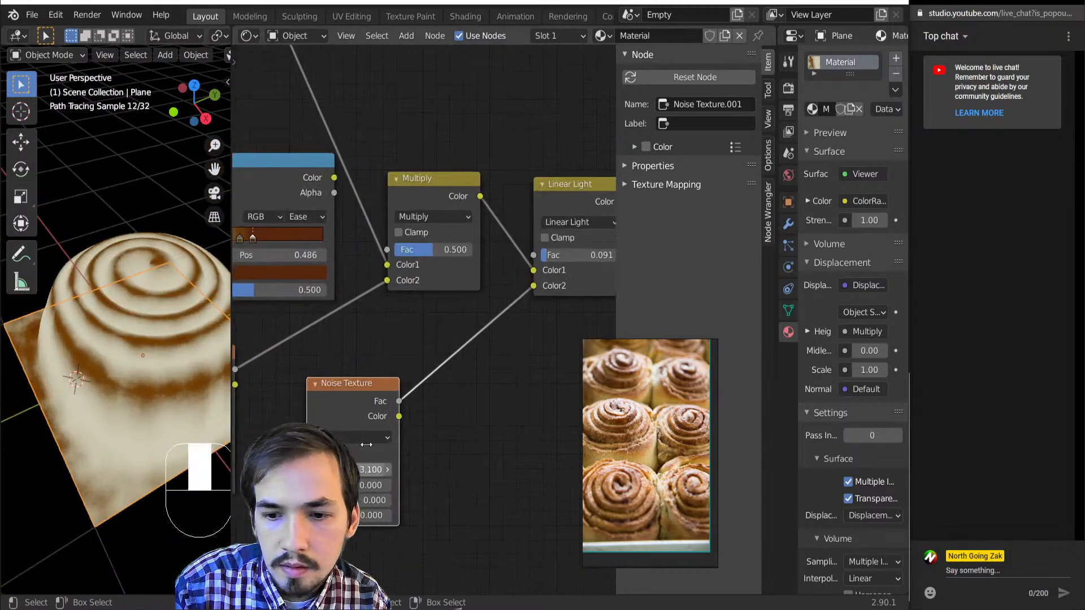
{"action": "mouse_move", "coordinate": [327, 391]}
{"action": "left_mouse_down"}
{"action": "mouse_move", "coordinate": [316, 392]}
{"action": "mouse_move", "coordinate": [331, 392]}
{"action": "mouse_move", "coordinate": [323, 418]}
{"action": "mouse_move", "coordinate": [327, 391]}
{"action": "left_mouse_up"}
{"action": "scroll", "coordinate": [480, 205], "scroll_direction": "down", "scroll_amount": 5}
{"action": "middle_click_drag", "start_coordinate": [480, 205], "coordinate": [437, 442]}
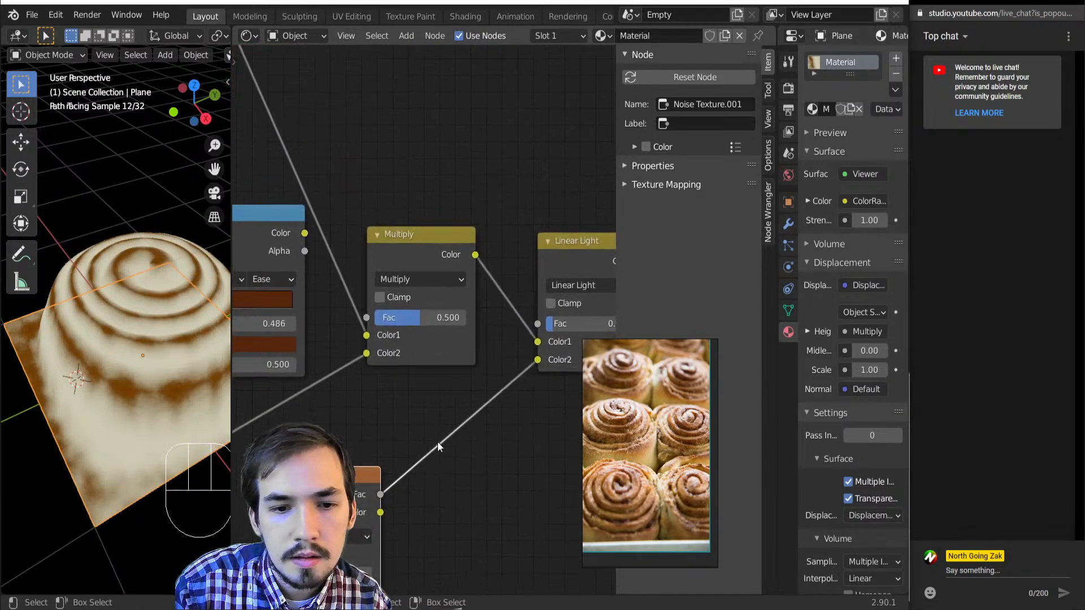
- Move the last color stop of the disconnected ColorRamp to position 0.292
{"action": "scroll", "coordinate": [243, 361], "scroll_direction": "up", "scroll_amount": 2}
{"action": "middle_click_drag", "start_coordinate": [243, 362], "coordinate": [390, 385]}
{"action": "scroll", "coordinate": [396, 317], "scroll_direction": "up", "scroll_amount": 4}
{"action": "mouse_move", "coordinate": [328, 324]}
{"action": "left_mouse_down"}
{"action": "mouse_move", "coordinate": [291, 329]}
{"action": "mouse_move", "coordinate": [313, 327]}
{"action": "left_mouse_up"}
{"action": "scroll", "coordinate": [322, 311], "scroll_direction": "down", "scroll_amount": 10}
{"action": "middle_click_drag", "start_coordinate": [354, 307], "coordinate": [586, 300]}
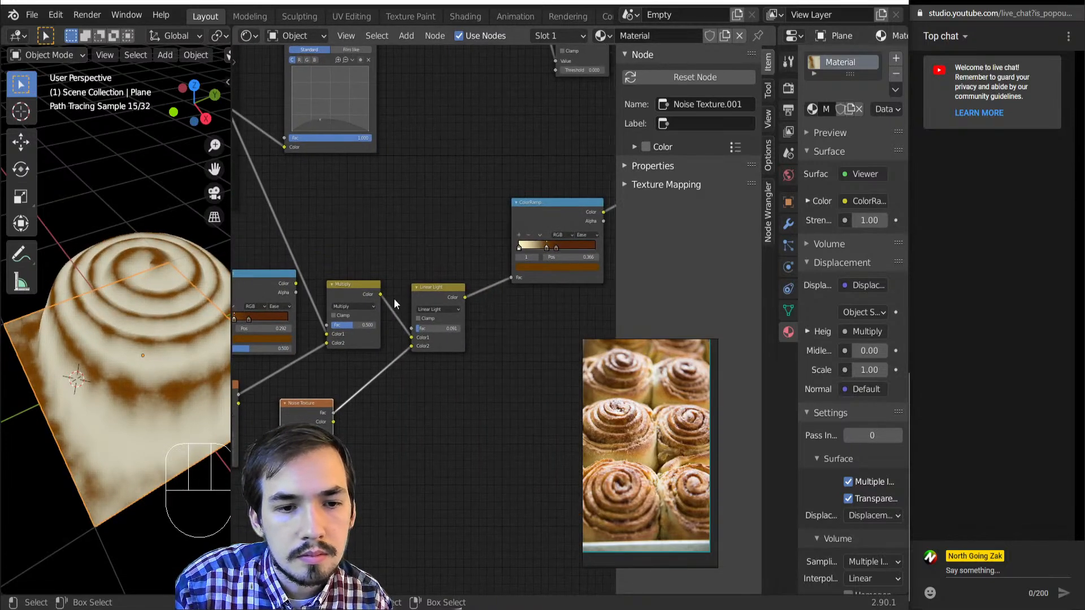
- Delete the disconnected ColorRamp node beside the Multiply node
{"action": "middle_click_drag", "start_coordinate": [286, 279], "coordinate": [347, 289]}
{"action": "left_click", "coordinate": [331, 300]}
{"action": "key", "text": "Delete"}
- Set the remaining ColorRamp's middle brown stop to position 0.289
{"action": "middle_click_drag", "start_coordinate": [535, 289], "coordinate": [321, 373]}
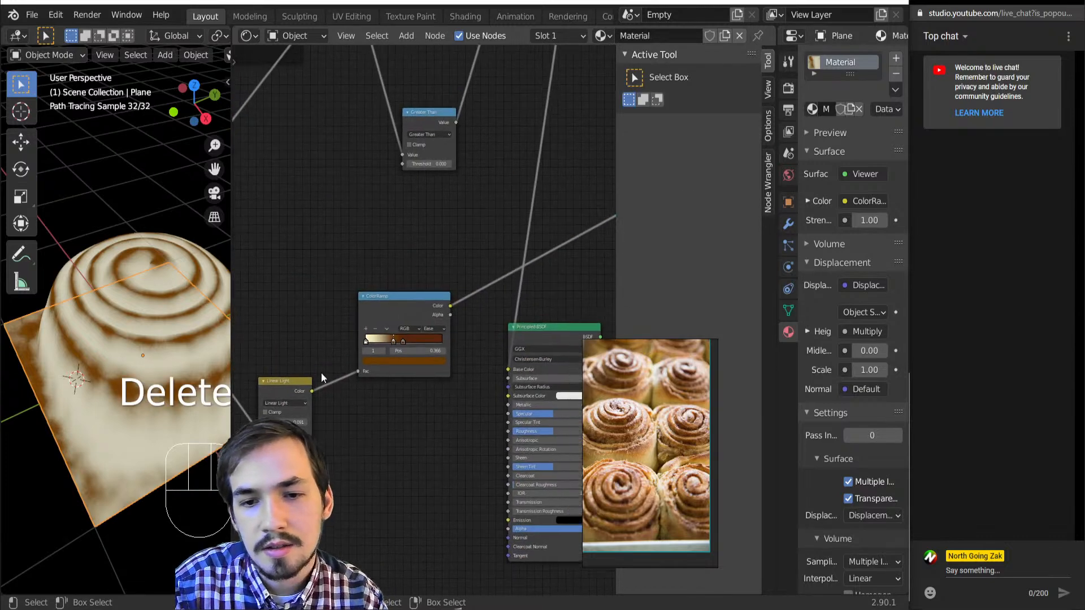
{"action": "scroll", "coordinate": [393, 352], "scroll_direction": "up", "scroll_amount": 3}
{"action": "left_click_drag", "start_coordinate": [371, 356], "coordinate": [356, 361]}
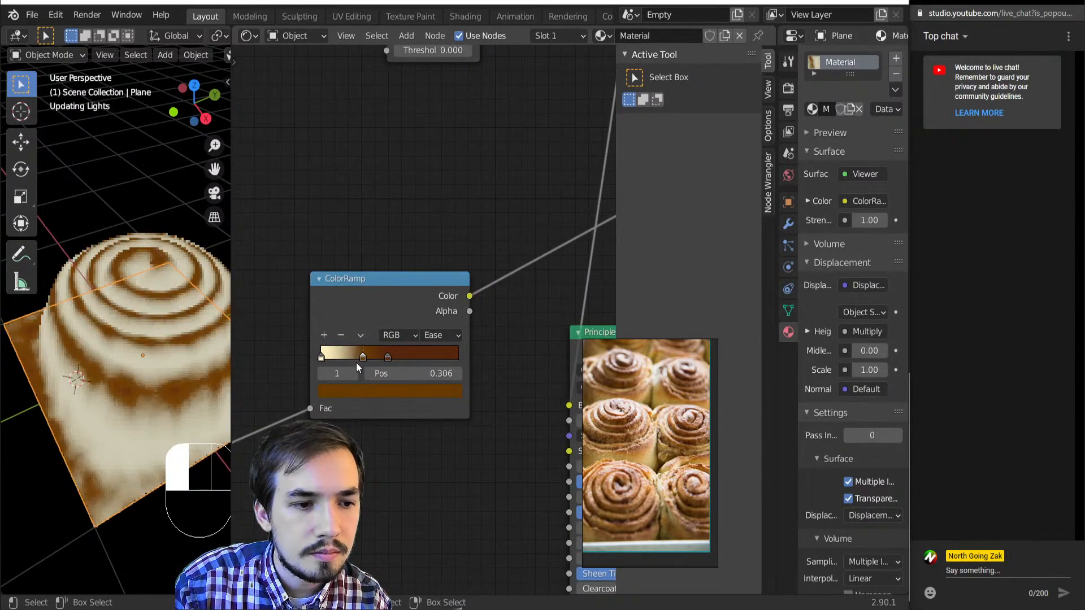
- Try Cardinal interpolation on the ColorRamp and settle on B-Spline
{"action": "left_click", "coordinate": [448, 338]}
{"action": "left_click", "coordinate": [442, 366]}
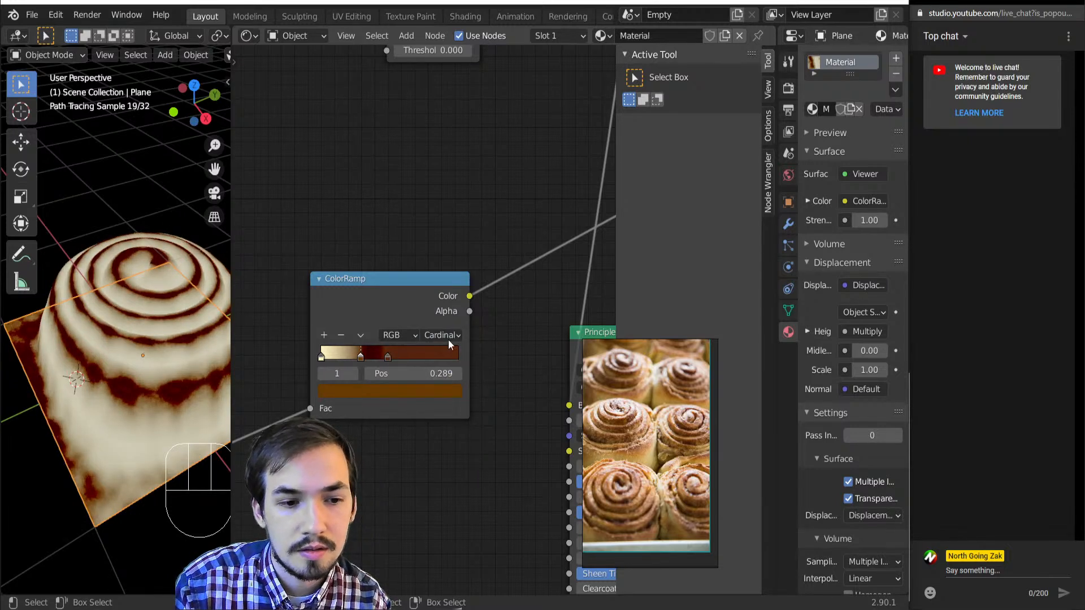
{"action": "left_click", "coordinate": [449, 337]}
{"action": "left_click", "coordinate": [438, 396]}
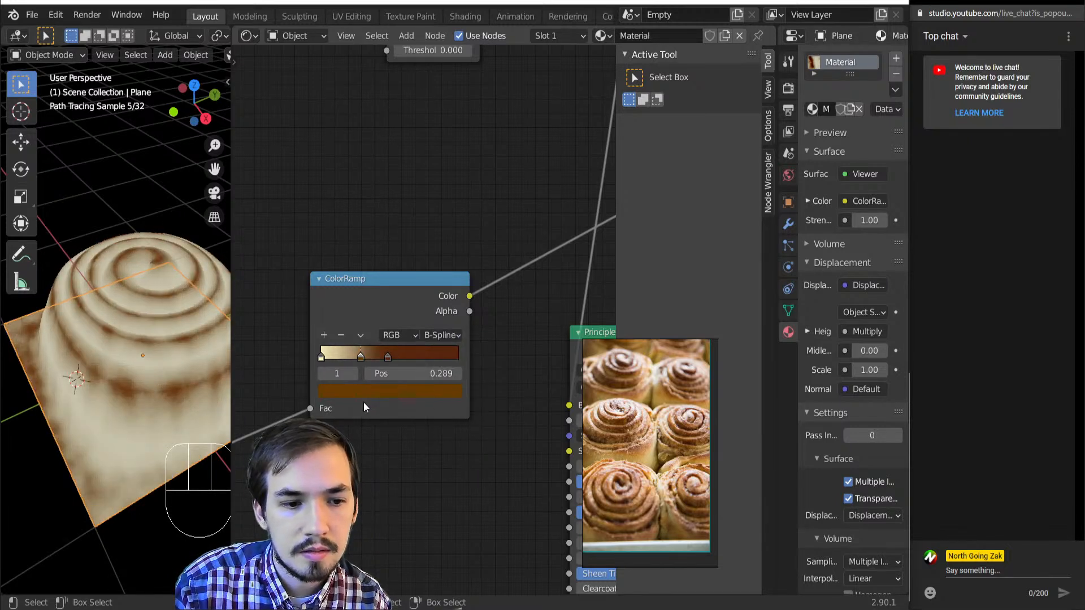
- Shift the ColorRamp's middle stop toward the cream end and set the dark brown stop to position 0.451
{"action": "scroll", "coordinate": [363, 402], "scroll_direction": "up", "scroll_amount": 3}
{"action": "left_click_drag", "start_coordinate": [337, 371], "coordinate": [367, 370]}
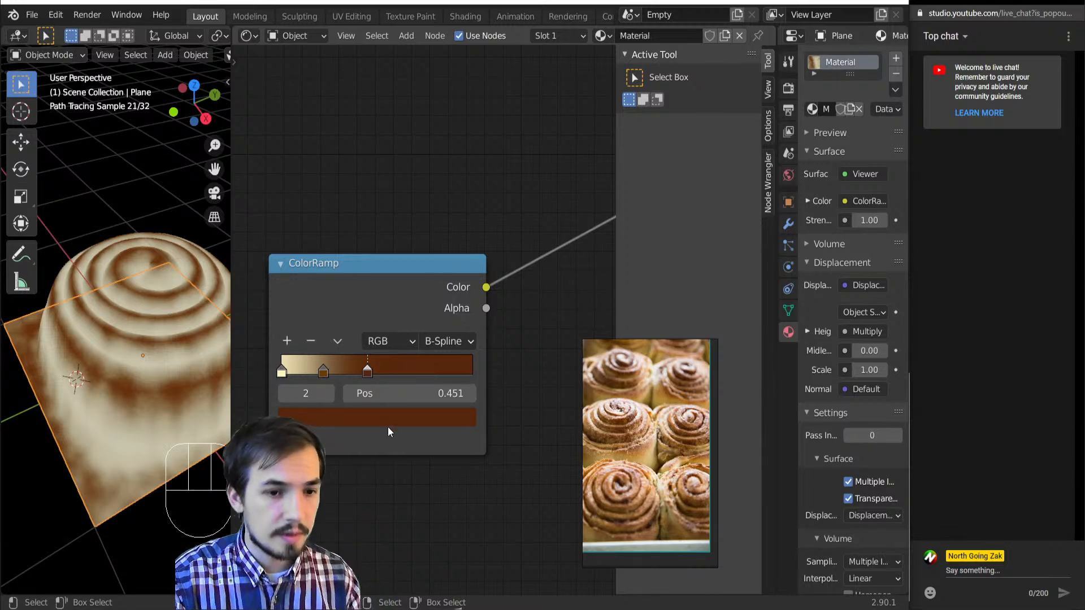
{"action": "scroll", "coordinate": [430, 460], "scroll_direction": "down", "scroll_amount": 3}
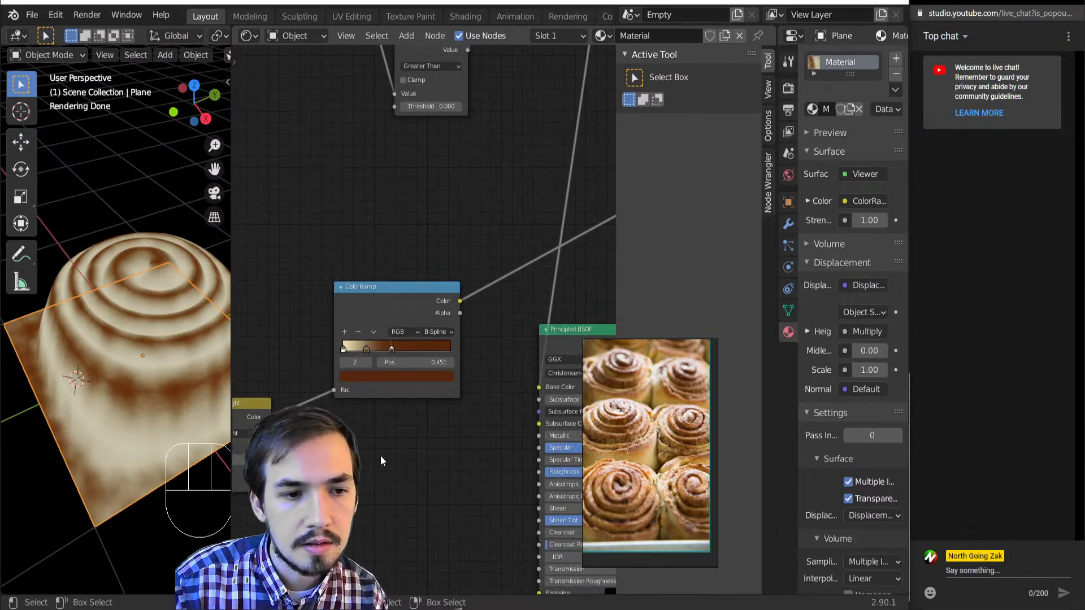
- Set the ColorRamp's middle brown stop to position 0.155 and check the whole roll from farther away
{"action": "scroll", "coordinate": [354, 405], "scroll_direction": "up", "scroll_amount": 2}
{"action": "scroll", "coordinate": [373, 376], "scroll_direction": "up", "scroll_amount": 2}
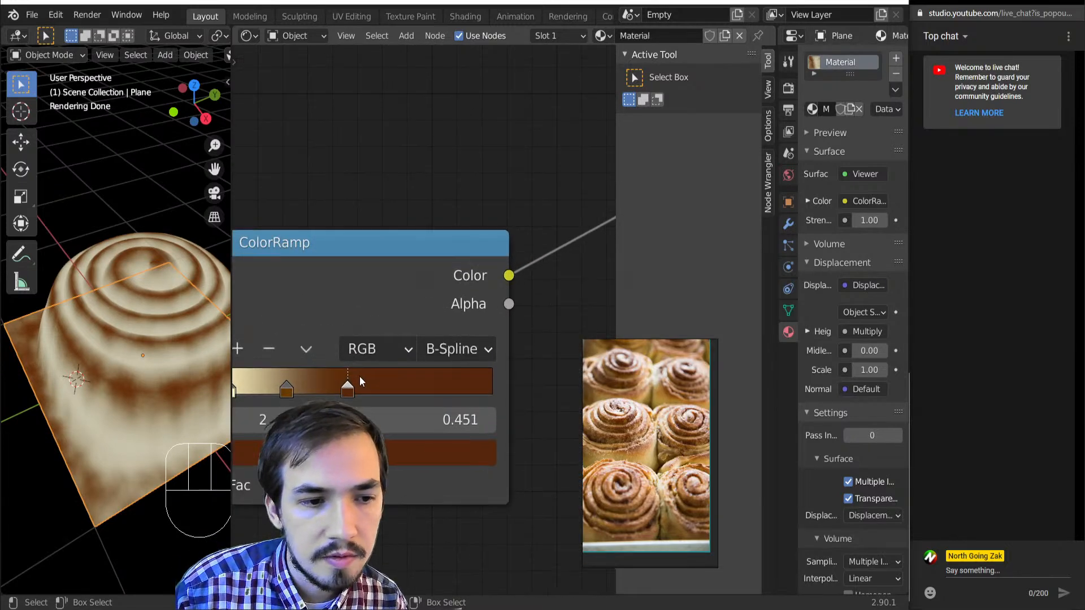
{"action": "middle_click_drag", "start_coordinate": [266, 375], "coordinate": [355, 382]}
{"action": "mouse_move", "coordinate": [373, 387]}
{"action": "left_mouse_down"}
{"action": "mouse_move", "coordinate": [343, 385]}
{"action": "mouse_move", "coordinate": [352, 389]}
{"action": "left_mouse_up"}
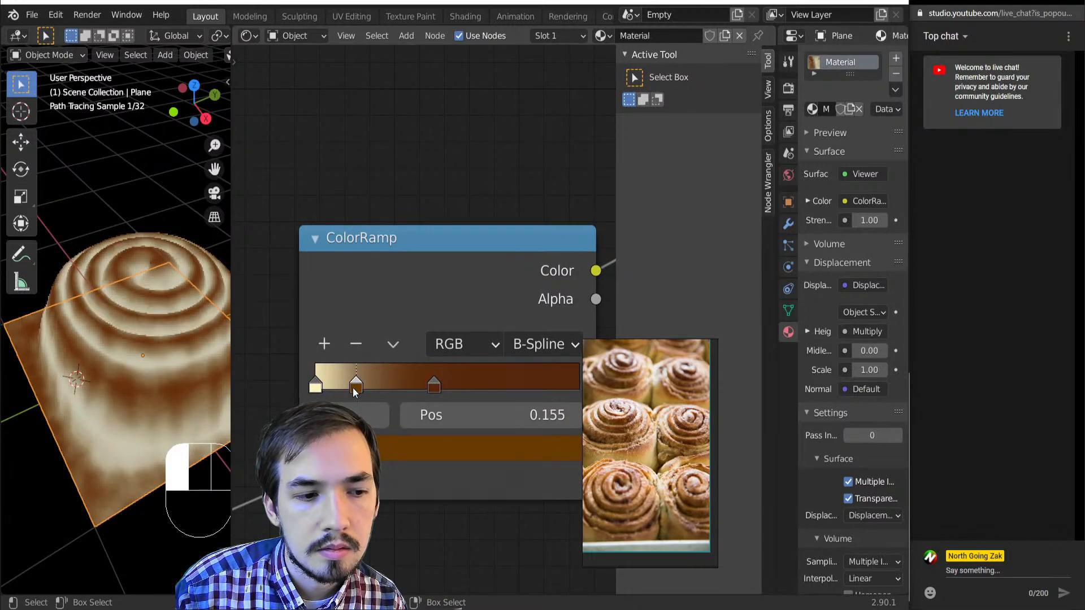
{"action": "scroll", "coordinate": [158, 402], "scroll_direction": "down", "scroll_amount": 3}
{"action": "middle_click_drag", "start_coordinate": [158, 402], "coordinate": [148, 375]}
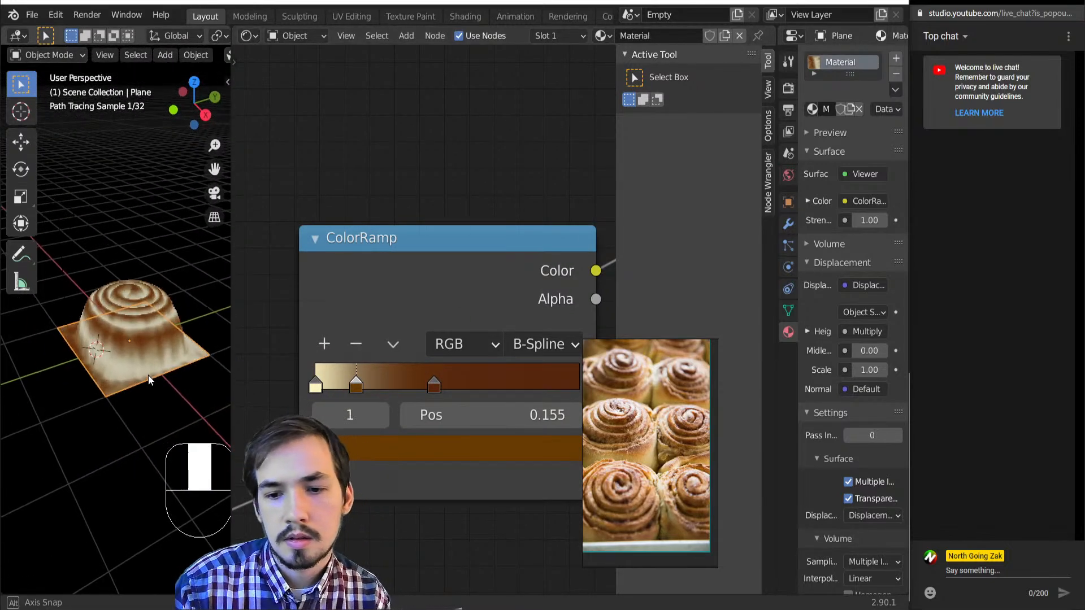
{"action": "scroll", "coordinate": [429, 428], "scroll_direction": "down", "scroll_amount": 2}
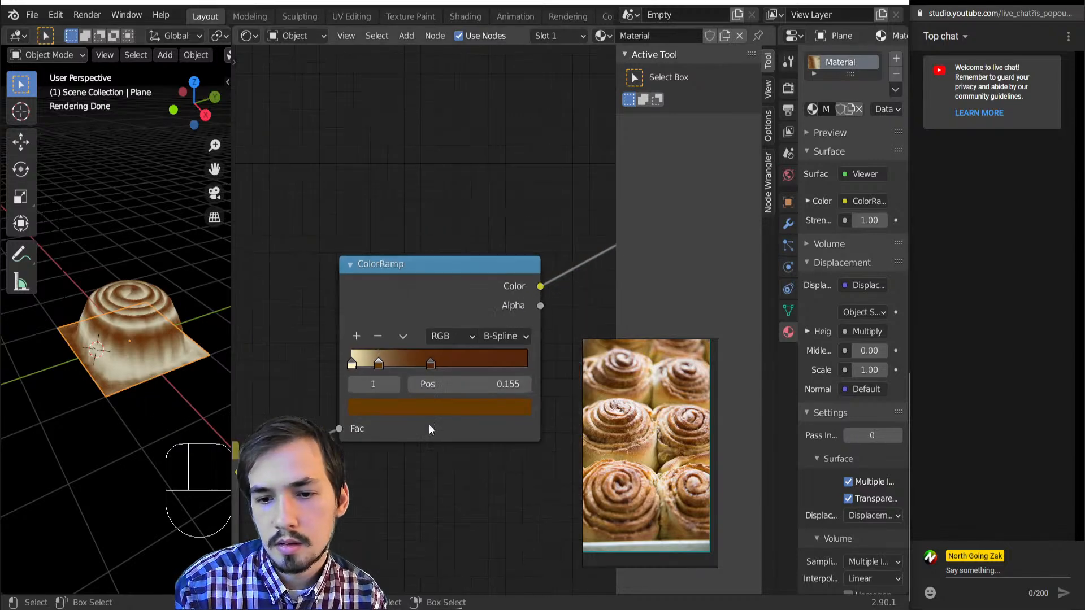
- Shift the brown ColorRamp aside and insert a Multiply mix node between the Linear Light mix and the ramp
{"action": "scroll", "coordinate": [410, 373], "scroll_direction": "down", "scroll_amount": 5}
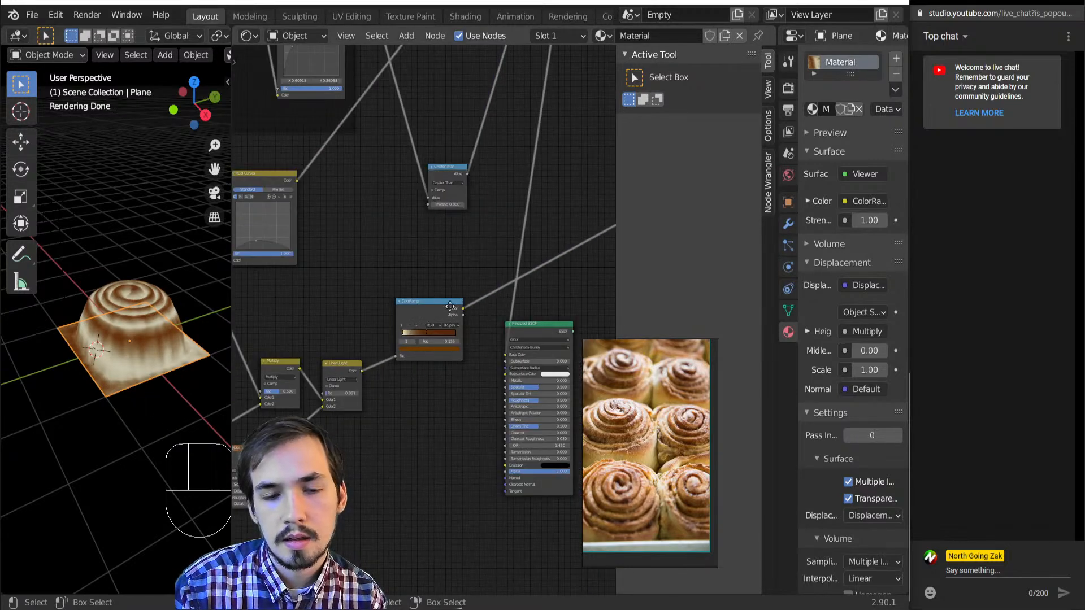
{"action": "left_click_drag", "start_coordinate": [451, 306], "coordinate": [501, 291]}
{"action": "key", "text": "shift+a"}
{"action": "mouse_move", "coordinate": [359, 436]}
{"action": "left_click", "coordinate": [463, 521]}
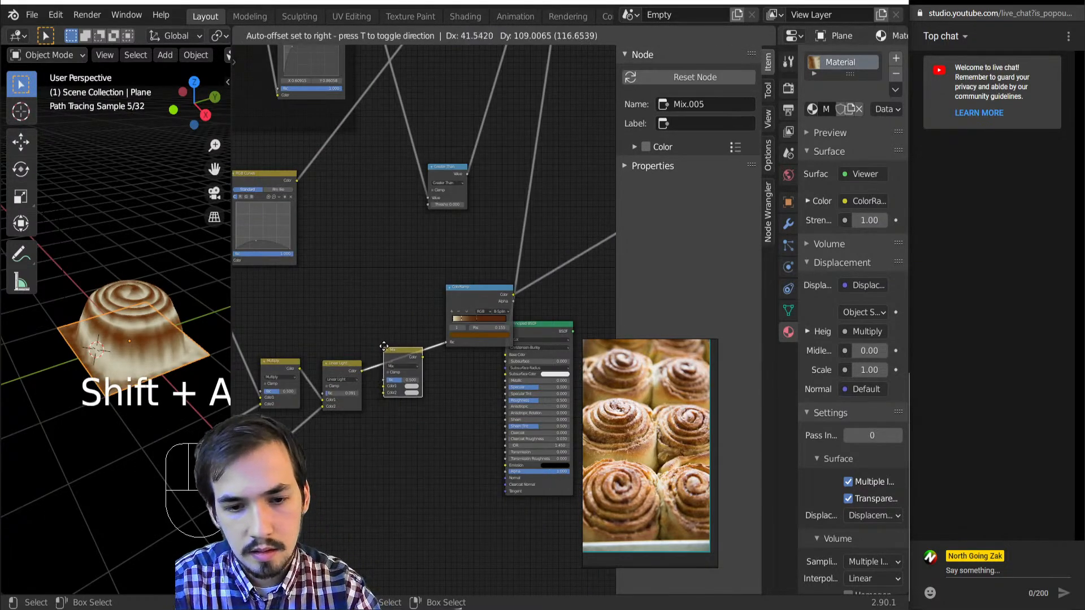
{"action": "left_click", "coordinate": [384, 346]}
{"action": "middle_click_drag", "start_coordinate": [397, 335], "coordinate": [355, 108]}
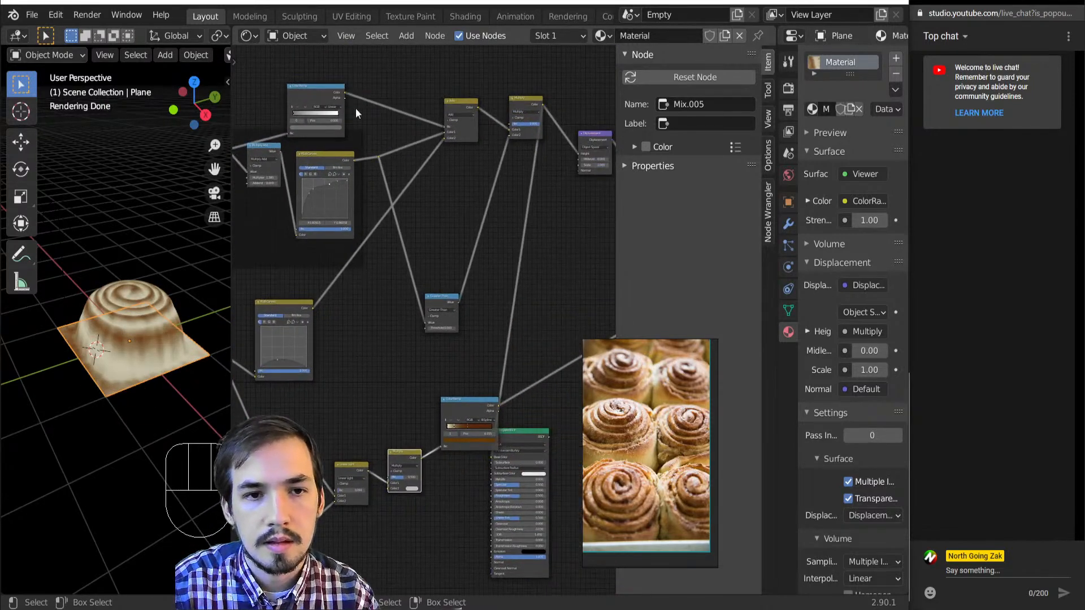
- Connect the smooth dome-height math node to the new Multiply node's second color and preview the result through the brown ColorRamp
{"action": "left_click", "coordinate": [266, 151], "text": "ctrl+shift"}
{"action": "mouse_move", "coordinate": [278, 164]}
{"action": "middle_mouse_down"}
{"action": "mouse_move", "coordinate": [339, 162]}
{"action": "mouse_move", "coordinate": [274, 159]}
{"action": "middle_mouse_up"}
{"action": "left_click", "coordinate": [275, 148], "text": "ctrl+shift"}
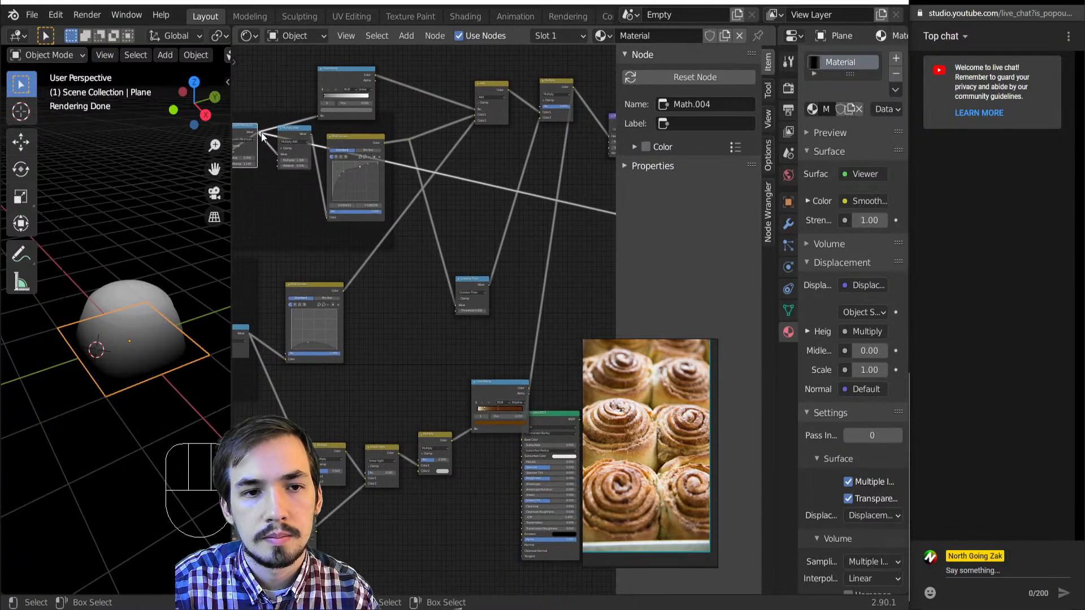
{"action": "left_click", "coordinate": [367, 142], "text": "ctrl+shift"}
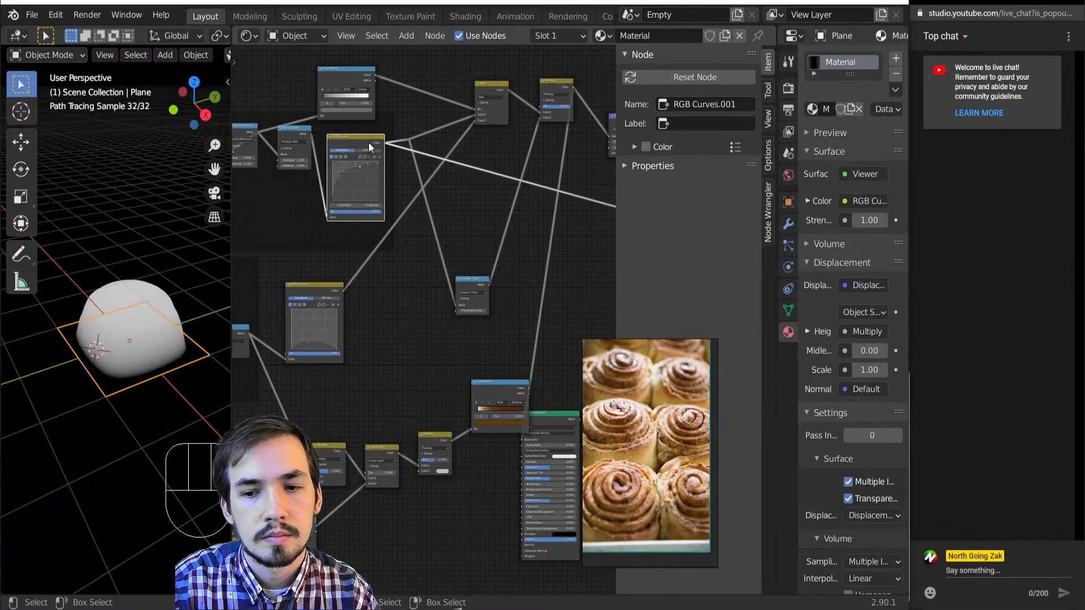
{"action": "left_click_drag", "start_coordinate": [259, 132], "coordinate": [416, 470]}
{"action": "scroll", "coordinate": [419, 398], "scroll_direction": "up", "scroll_amount": 3}
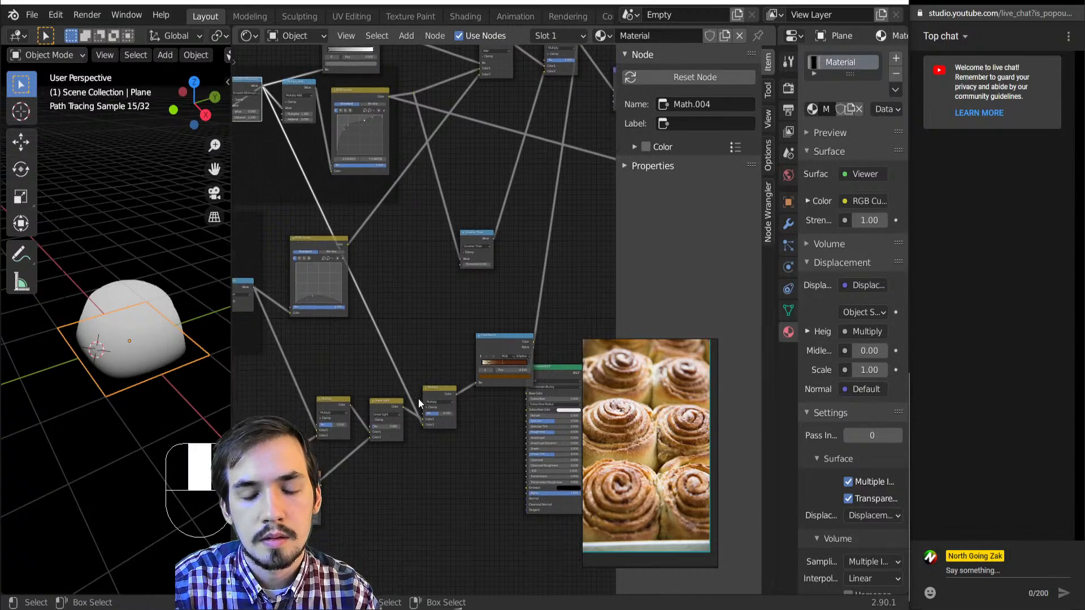
{"action": "left_click", "coordinate": [450, 426], "text": "ctrl+shift"}
{"action": "middle_click_drag", "start_coordinate": [450, 426], "coordinate": [396, 428]}
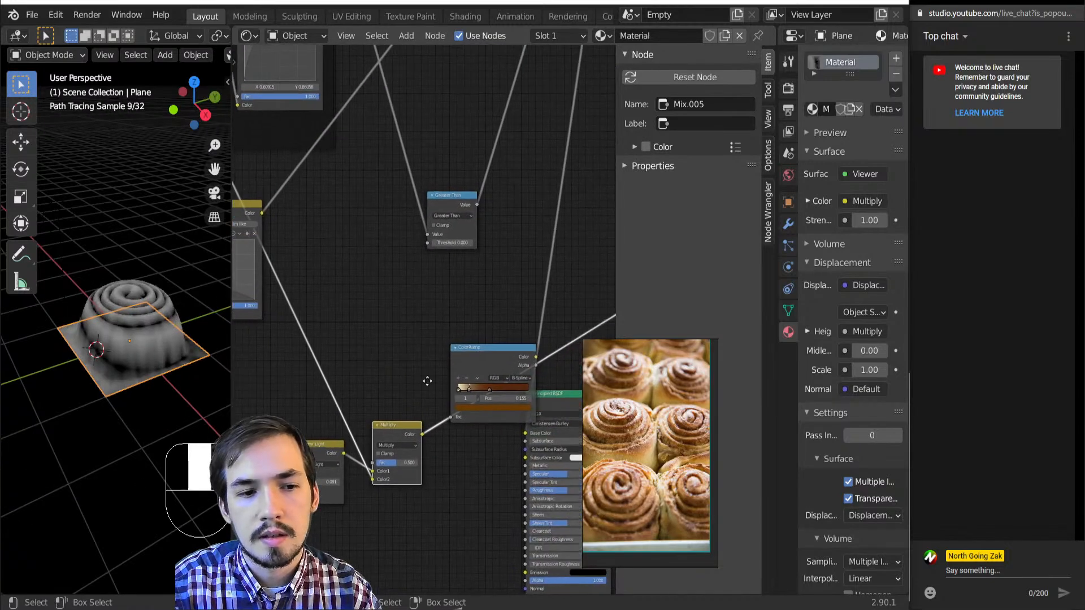
{"action": "left_click", "coordinate": [509, 346], "text": "ctrl+shift"}
- Insert a ColorRamp on the dome-height link into the Multiply node and flip it to run white to black
{"action": "scroll", "coordinate": [364, 358], "scroll_direction": "up", "scroll_amount": 2}
{"action": "key", "text": "shift+a"}
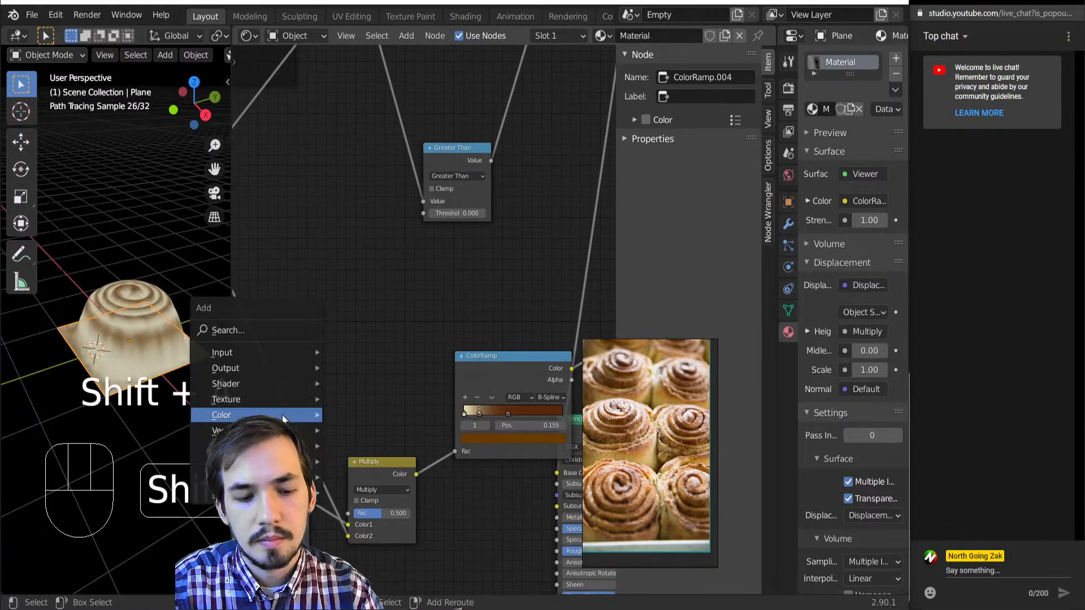
{"action": "mouse_move", "coordinate": [301, 410]}
{"action": "left_click", "coordinate": [363, 259]}
{"action": "left_click", "coordinate": [195, 374]}
{"action": "middle_click_drag", "start_coordinate": [274, 408], "coordinate": [375, 368]}
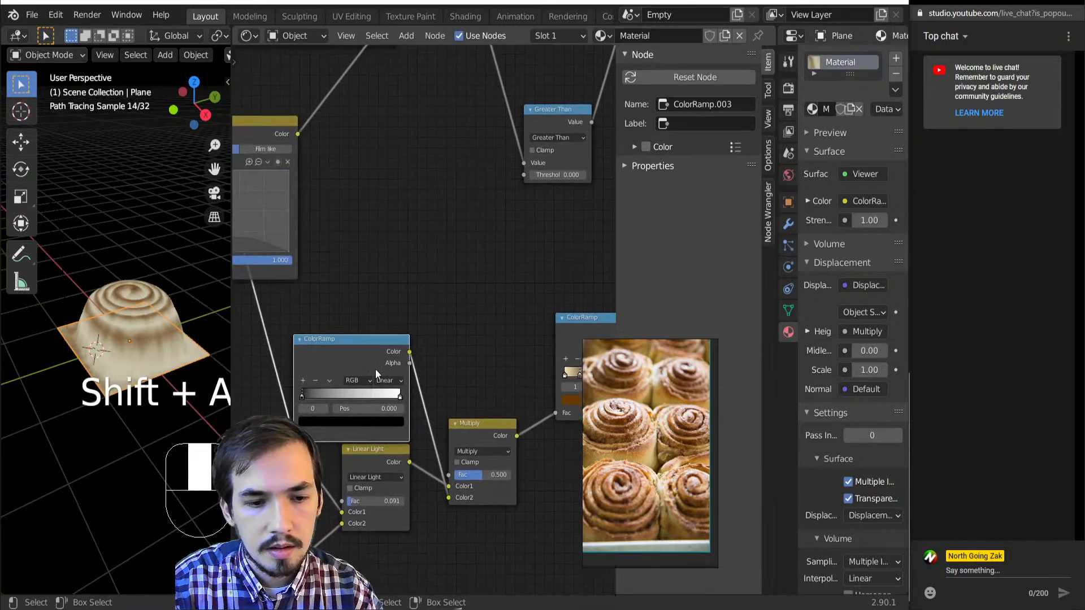
{"action": "left_click", "coordinate": [330, 380]}
{"action": "left_click", "coordinate": [347, 392]}
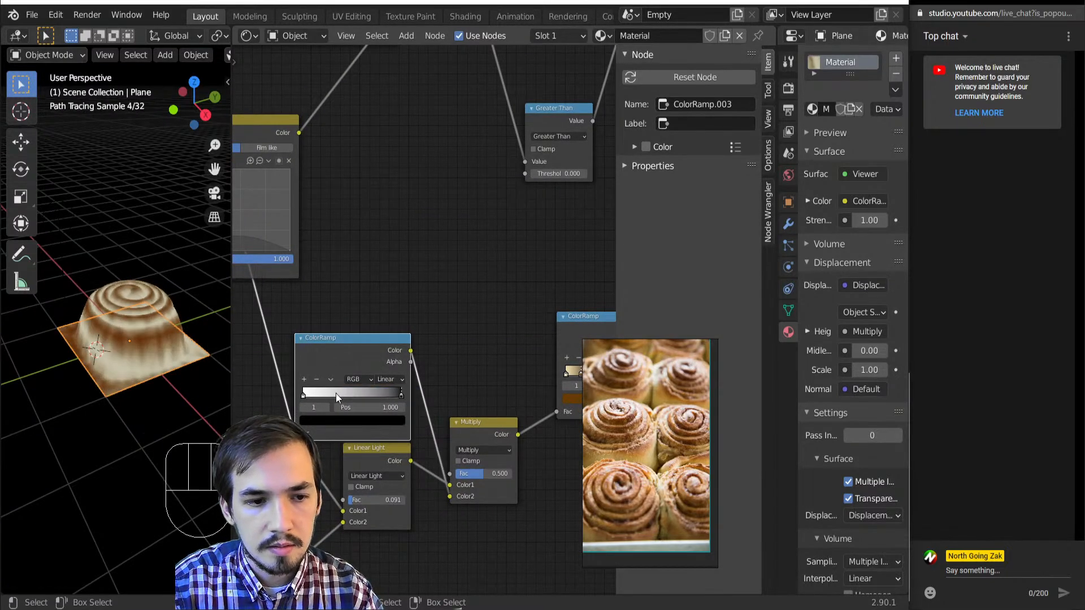
- Set the dome-height ramp's white stop to position 0.053, its black stop to 0.268, and the Multiply factor to 1.000
{"action": "mouse_move", "coordinate": [378, 394]}
{"action": "left_mouse_down"}
{"action": "mouse_move", "coordinate": [357, 394]}
{"action": "mouse_move", "coordinate": [406, 408]}
{"action": "left_mouse_up"}
{"action": "left_click_drag", "start_coordinate": [305, 395], "coordinate": [308, 396]}
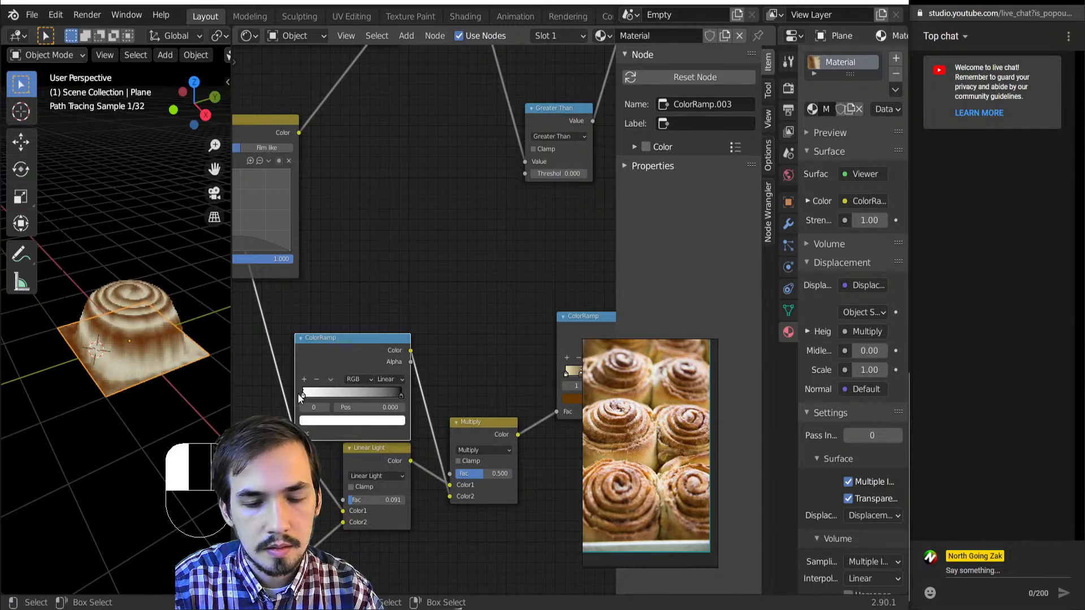
{"action": "left_click_drag", "start_coordinate": [481, 472], "coordinate": [510, 479]}
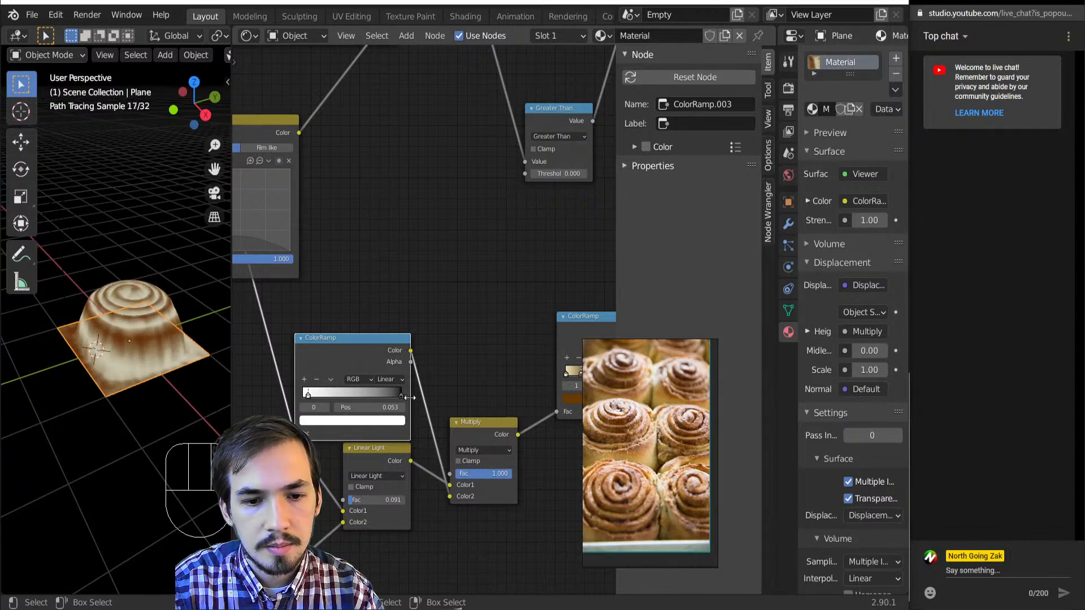
{"action": "left_click_drag", "start_coordinate": [402, 395], "coordinate": [319, 403]}
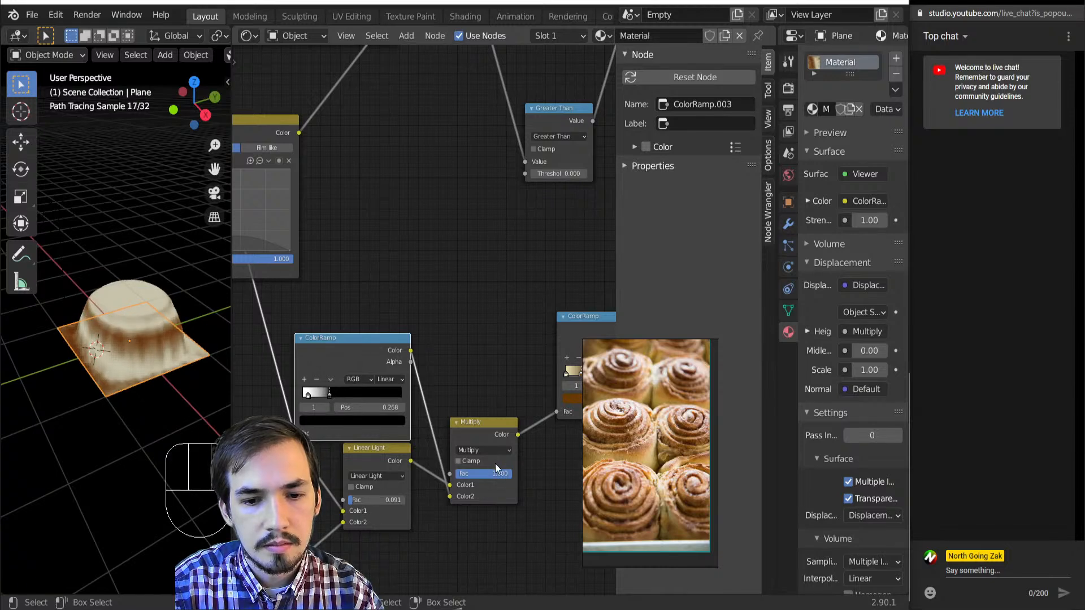
- Try the Darken blend mode on the mix node and inspect the roll closer from above
{"action": "left_click", "coordinate": [487, 449]}
{"action": "left_click", "coordinate": [475, 423]}
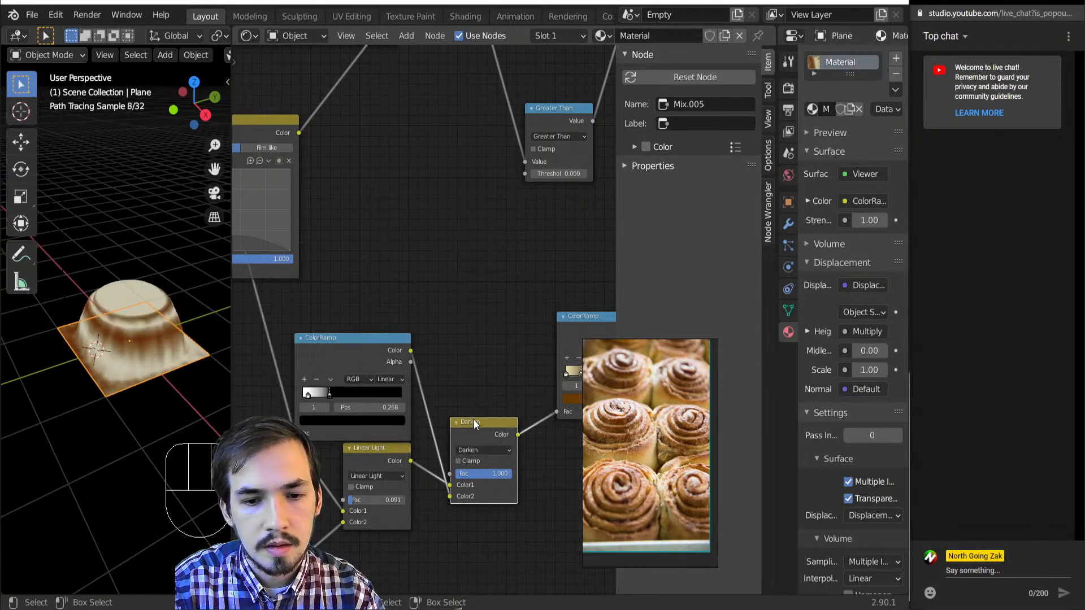
{"action": "middle_click_drag", "start_coordinate": [100, 348], "coordinate": [118, 378]}
{"action": "scroll", "coordinate": [118, 378], "scroll_direction": "up", "scroll_amount": 2}
{"action": "middle_click_drag", "start_coordinate": [365, 386], "coordinate": [381, 352]}
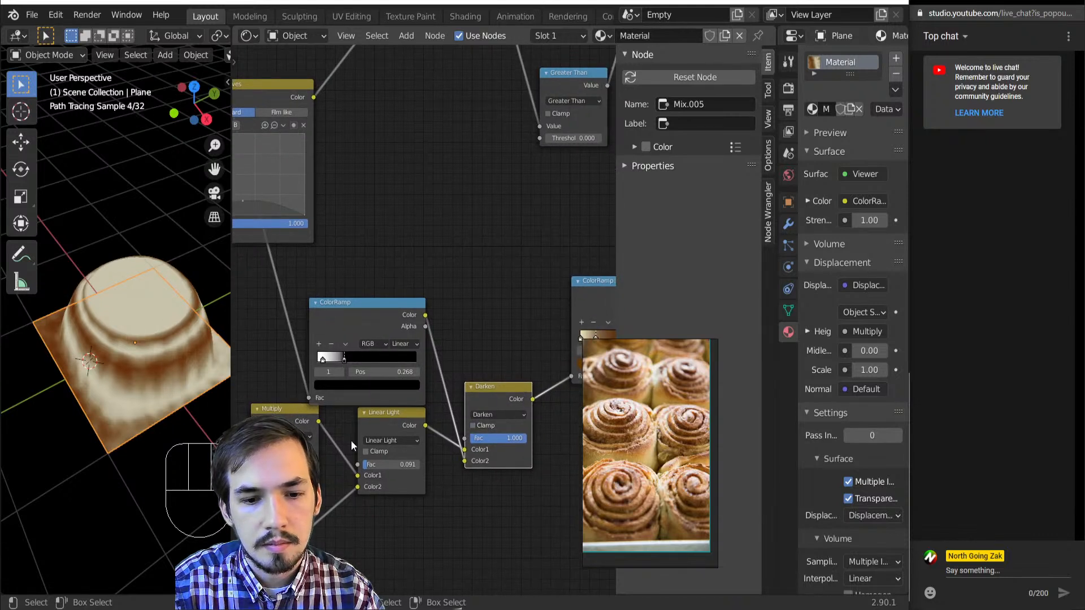
- Enable clamping on the Linear Light node and set the dome-height ramp's black stop to position 0.236
{"action": "left_click", "coordinate": [366, 451]}
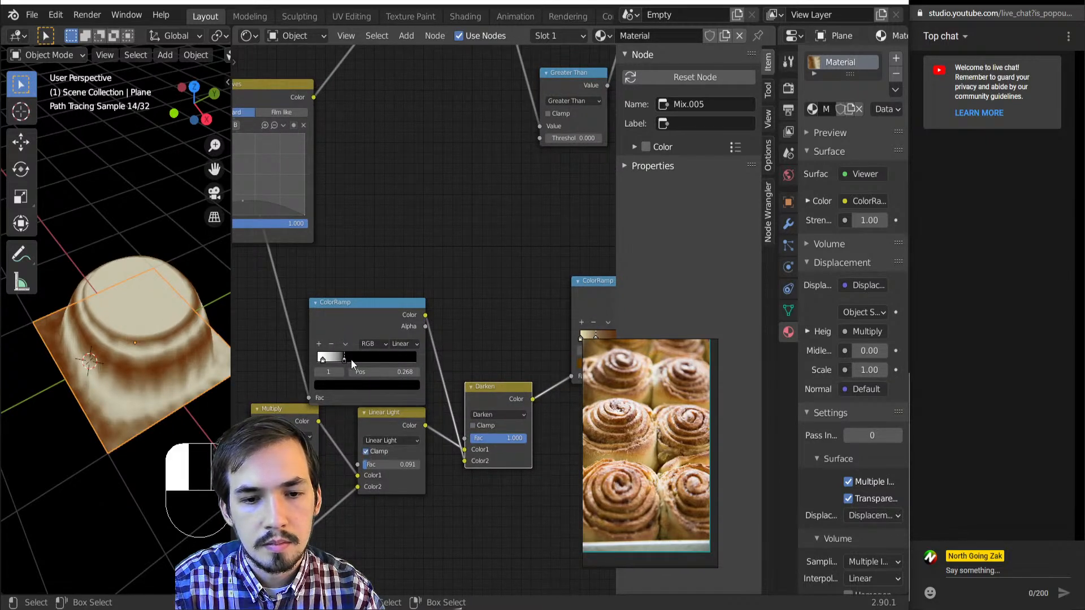
{"action": "mouse_move", "coordinate": [351, 359]}
{"action": "left_mouse_down"}
{"action": "mouse_move", "coordinate": [398, 364]}
{"action": "mouse_move", "coordinate": [342, 380]}
{"action": "left_mouse_up"}
{"action": "scroll", "coordinate": [409, 390], "scroll_direction": "down", "scroll_amount": 5}
{"action": "middle_click_drag", "start_coordinate": [511, 375], "coordinate": [399, 405]}
{"action": "scroll", "coordinate": [418, 400], "scroll_direction": "up", "scroll_amount": 5}
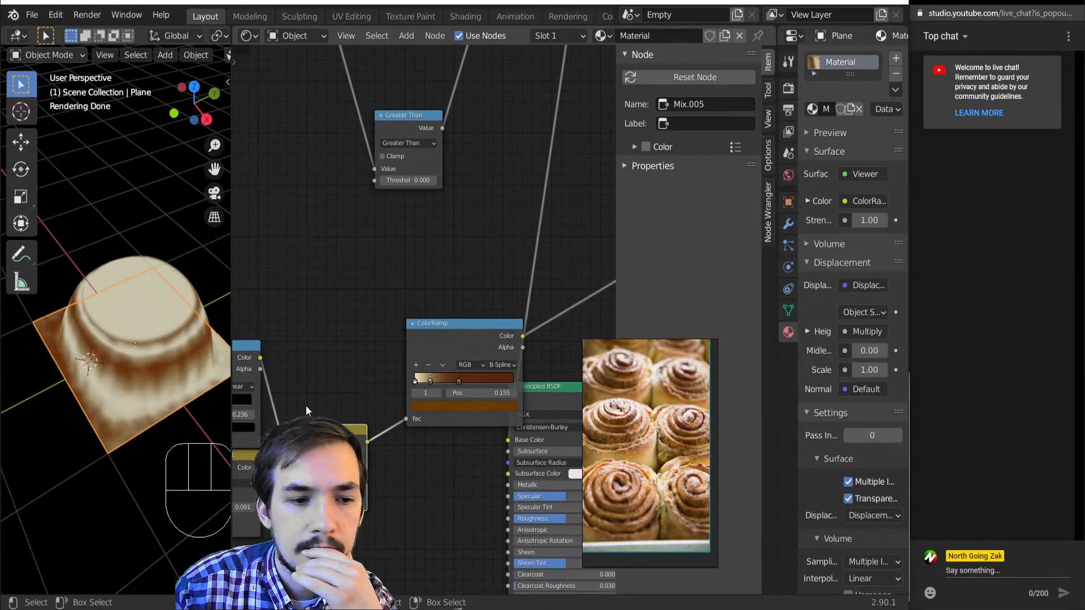
- Flip the dome-height ramp to run black to white, setting the black stop to position 0.151 and shifting the white stop higher
{"action": "middle_click_drag", "start_coordinate": [306, 406], "coordinate": [390, 399]}
{"action": "left_click", "coordinate": [324, 368]}
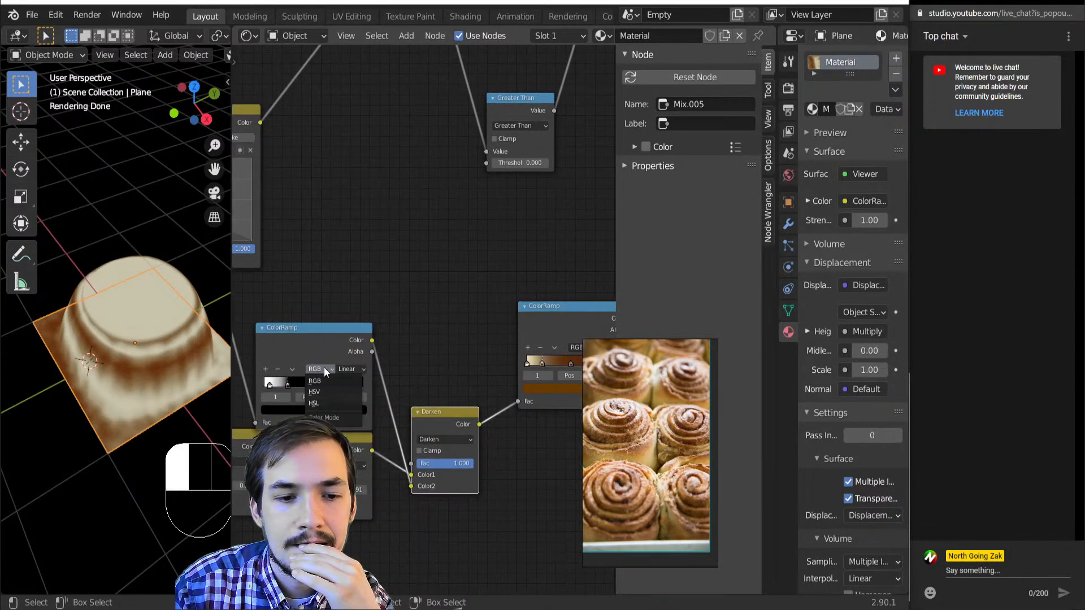
{"action": "left_click_drag", "start_coordinate": [272, 384], "coordinate": [208, 386]}
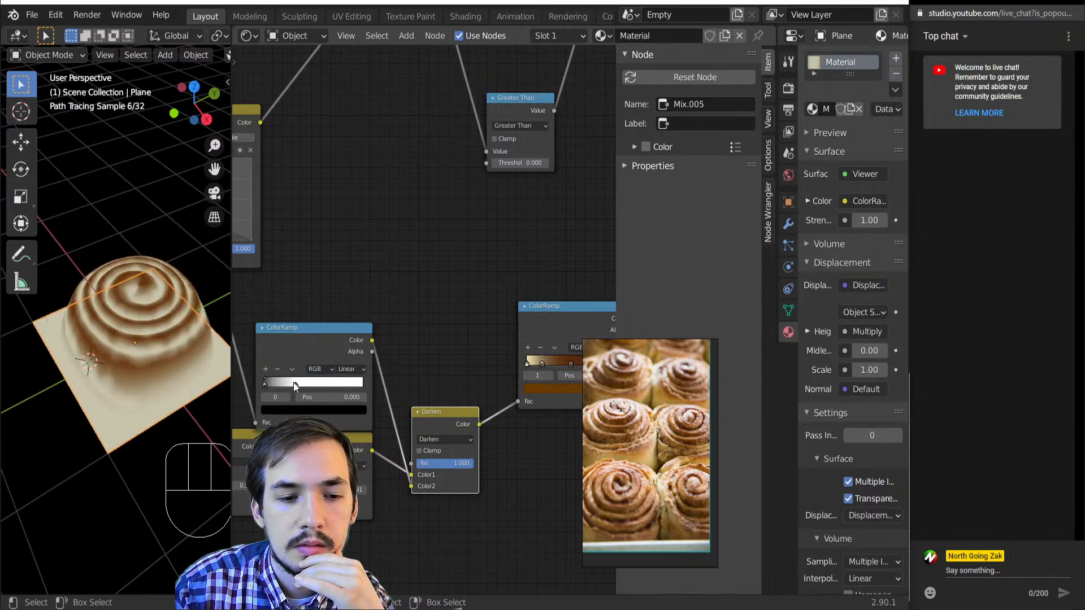
{"action": "mouse_move", "coordinate": [294, 385]}
{"action": "left_mouse_down"}
{"action": "mouse_move", "coordinate": [272, 382]}
{"action": "mouse_move", "coordinate": [394, 385]}
{"action": "mouse_move", "coordinate": [329, 395]}
{"action": "mouse_move", "coordinate": [272, 385]}
{"action": "left_mouse_up"}
{"action": "left_click", "coordinate": [269, 385]}
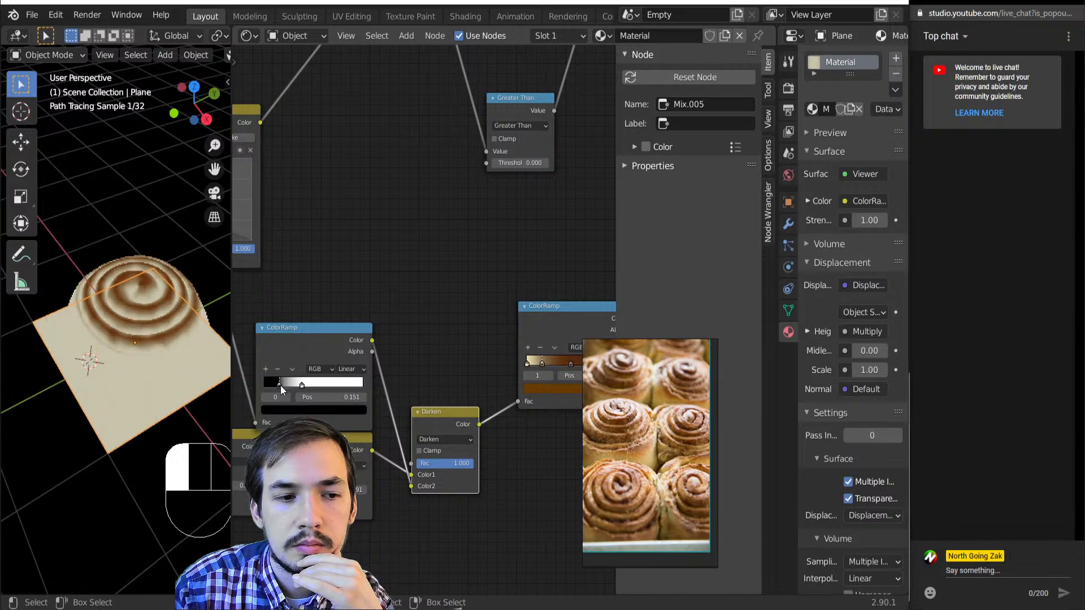
- Change the mix node's blend mode to Add and spread the dome-height ramp's stops to positions 0.000 and 1.000
{"action": "left_click", "coordinate": [426, 439]}
{"action": "left_click", "coordinate": [446, 339]}
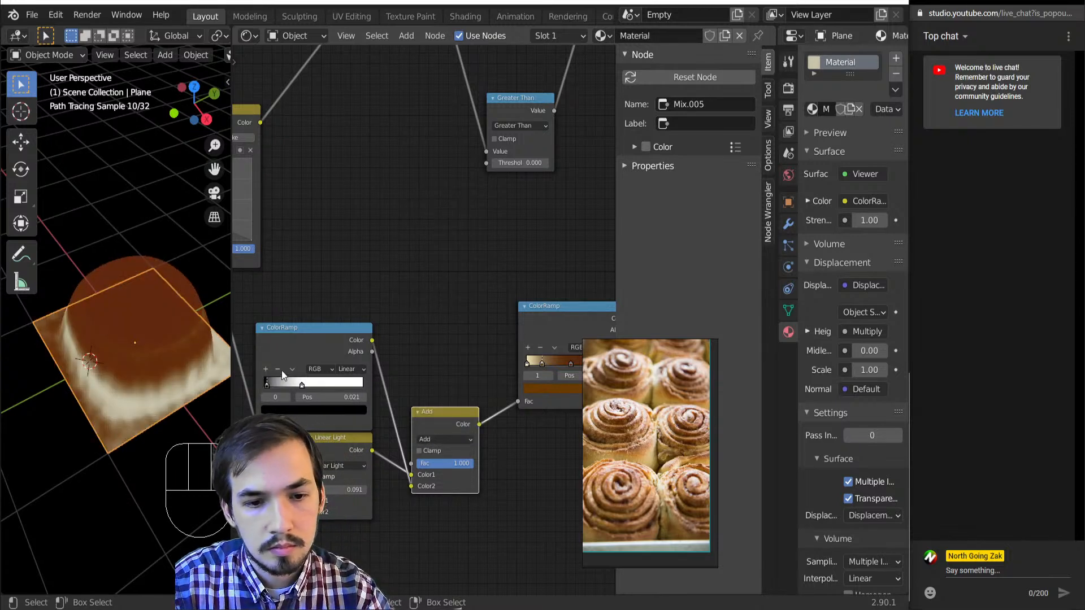
{"action": "left_click_drag", "start_coordinate": [301, 384], "coordinate": [396, 390]}
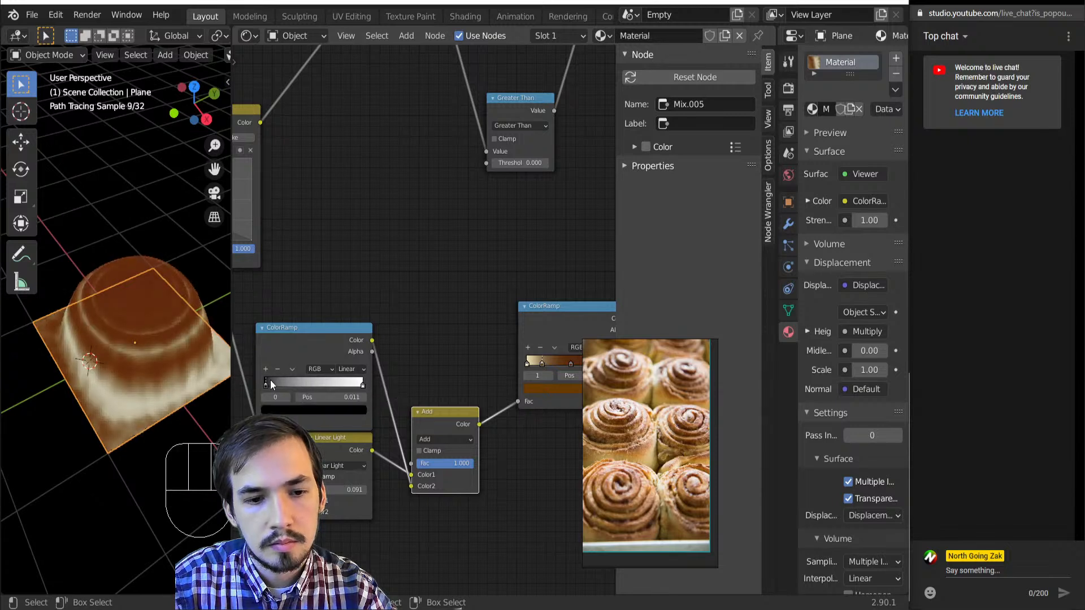
{"action": "left_click_drag", "start_coordinate": [270, 384], "coordinate": [259, 381]}
- Compare previews of the dome-height ramp and the Add mix up close, and return to the brown ColorRamp output
{"action": "left_click", "coordinate": [327, 354], "text": "ctrl+shift"}
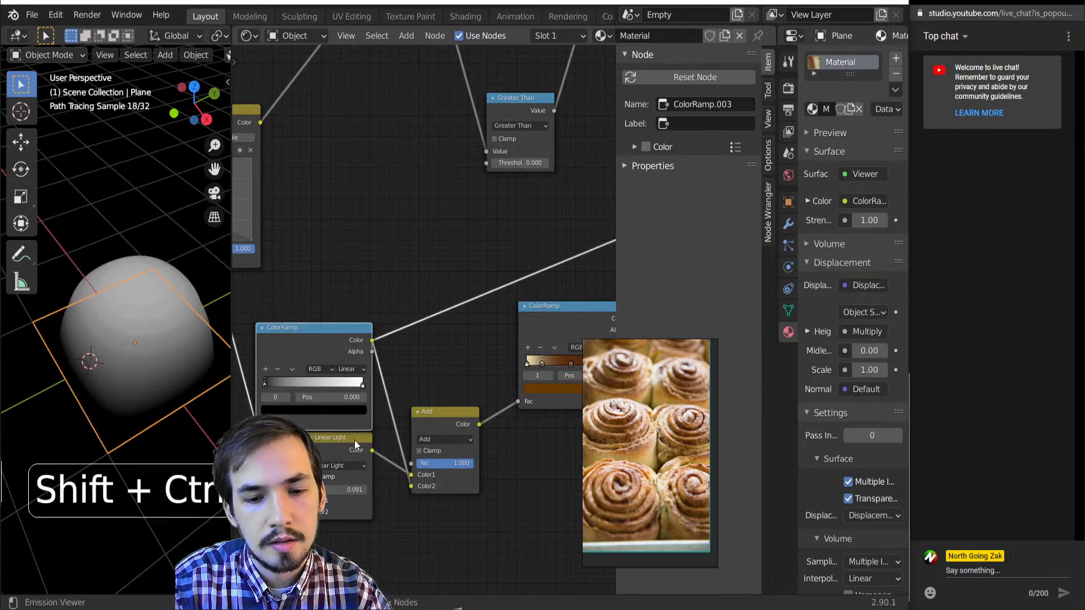
{"action": "left_click", "coordinate": [432, 421], "text": "ctrl+shift"}
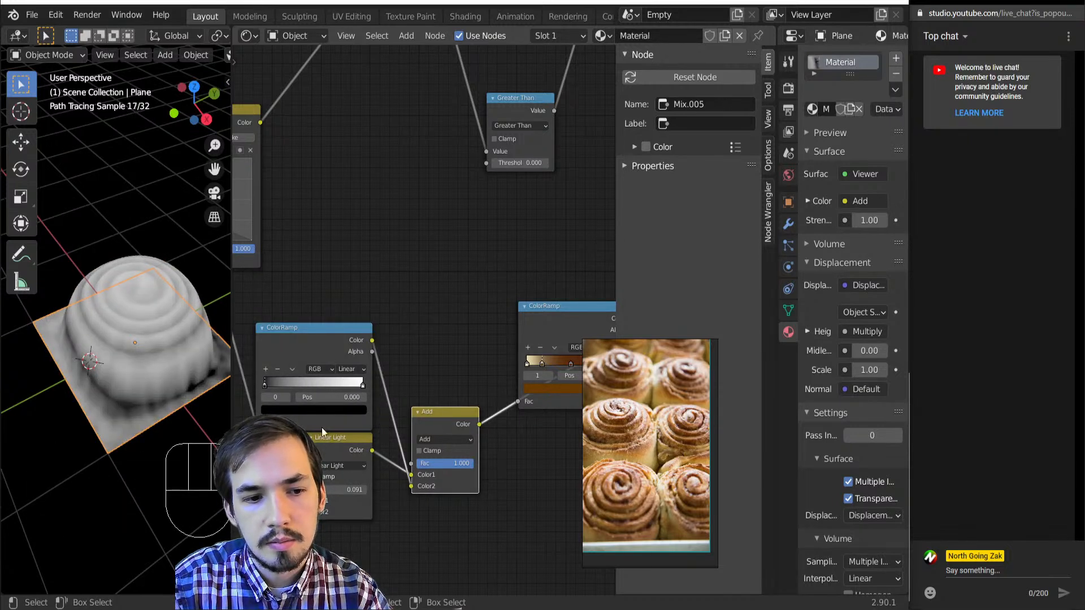
{"action": "scroll", "coordinate": [133, 413], "scroll_direction": "up", "scroll_amount": 3}
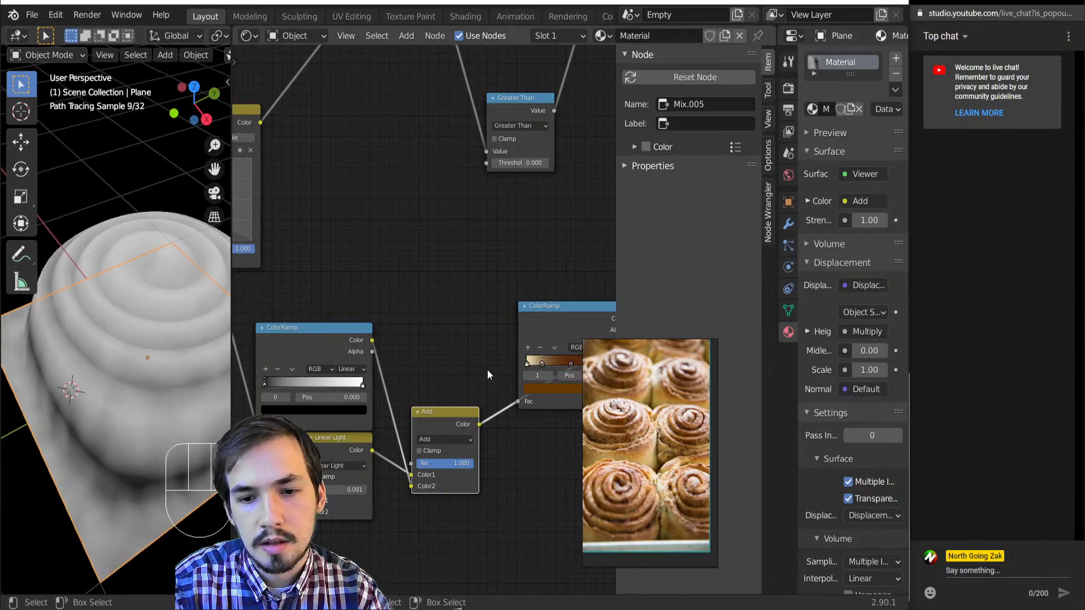
{"action": "middle_click_drag", "start_coordinate": [487, 370], "coordinate": [267, 395]}
{"action": "middle_click_drag", "start_coordinate": [396, 372], "coordinate": [430, 369]}
{"action": "scroll", "coordinate": [362, 384], "scroll_direction": "up", "scroll_amount": 4}
{"action": "middle_click_drag", "start_coordinate": [348, 391], "coordinate": [519, 375]}
{"action": "scroll", "coordinate": [406, 394], "scroll_direction": "down", "scroll_amount": 2}
{"action": "left_click", "coordinate": [351, 333], "text": "ctrl+shift"}
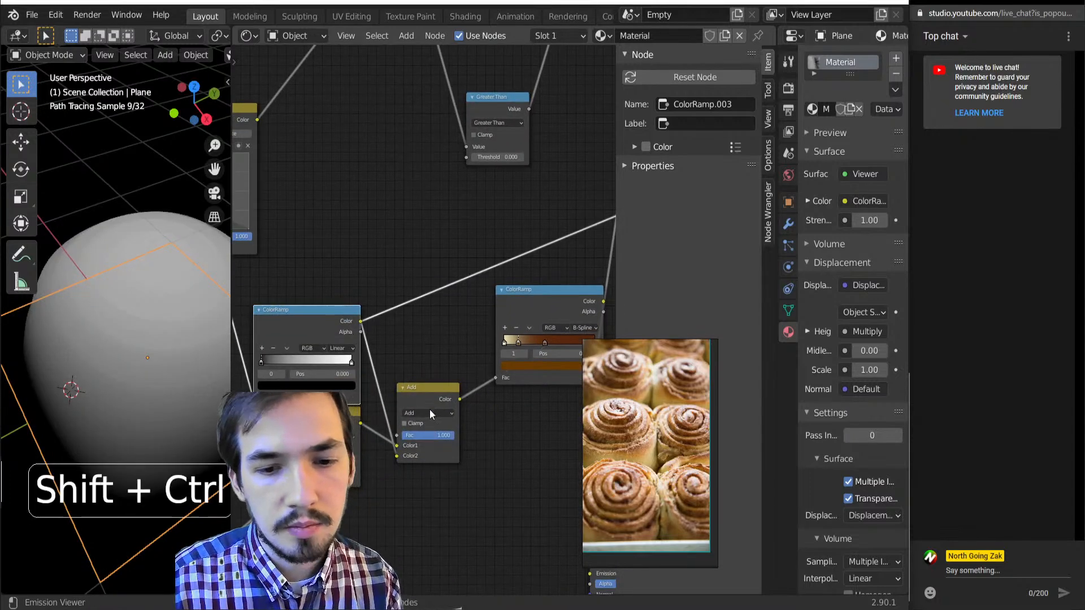
{"action": "left_click", "coordinate": [440, 396], "text": "ctrl+shift"}
{"action": "middle_click_drag", "start_coordinate": [405, 392], "coordinate": [493, 354]}
{"action": "scroll", "coordinate": [367, 369], "scroll_direction": "up", "scroll_amount": 1}
{"action": "left_click", "coordinate": [515, 283], "text": "ctrl+shift"}
{"action": "scroll", "coordinate": [352, 335], "scroll_direction": "up", "scroll_amount": 3}
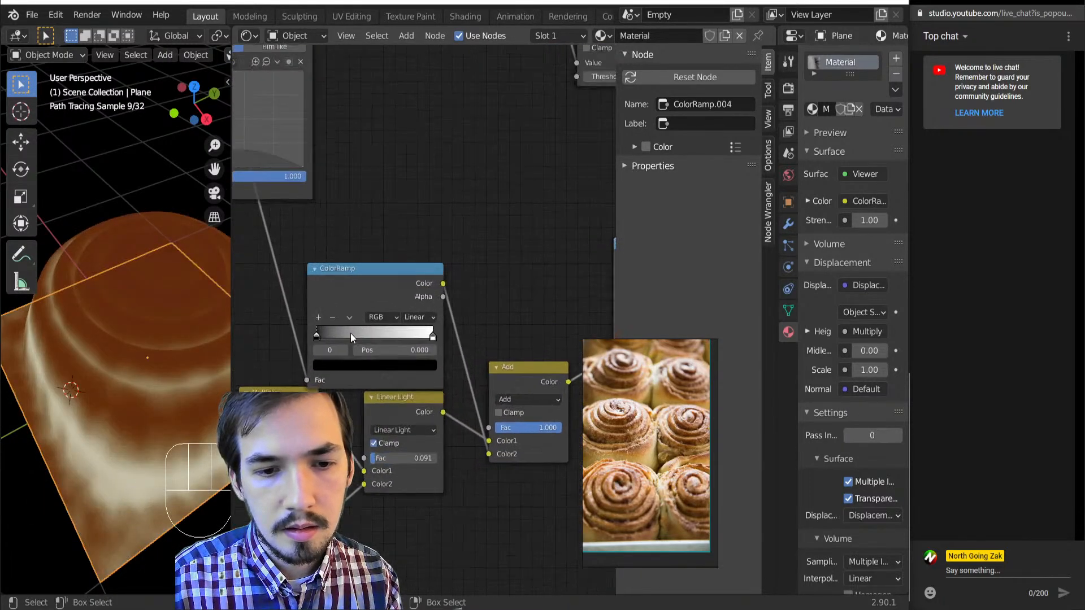
- Darken the dome-height ramp's white stop to a grey with value 0.780 and check the roll from the side
{"action": "left_click", "coordinate": [364, 372]}
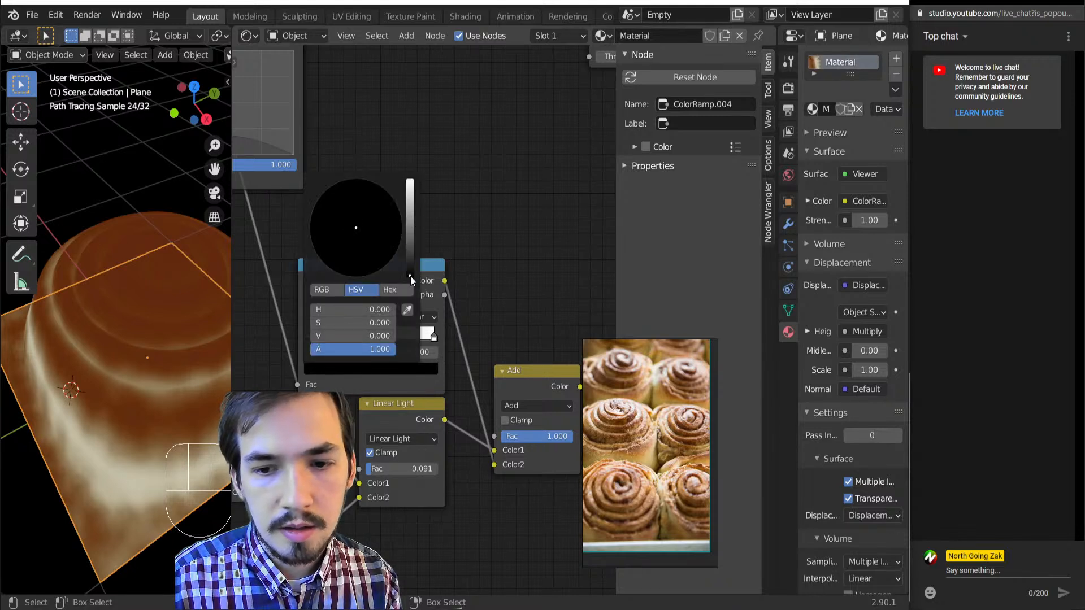
{"action": "mouse_move", "coordinate": [410, 276]}
{"action": "left_mouse_down"}
{"action": "mouse_move", "coordinate": [410, 187]}
{"action": "mouse_move", "coordinate": [410, 276]}
{"action": "left_mouse_up"}
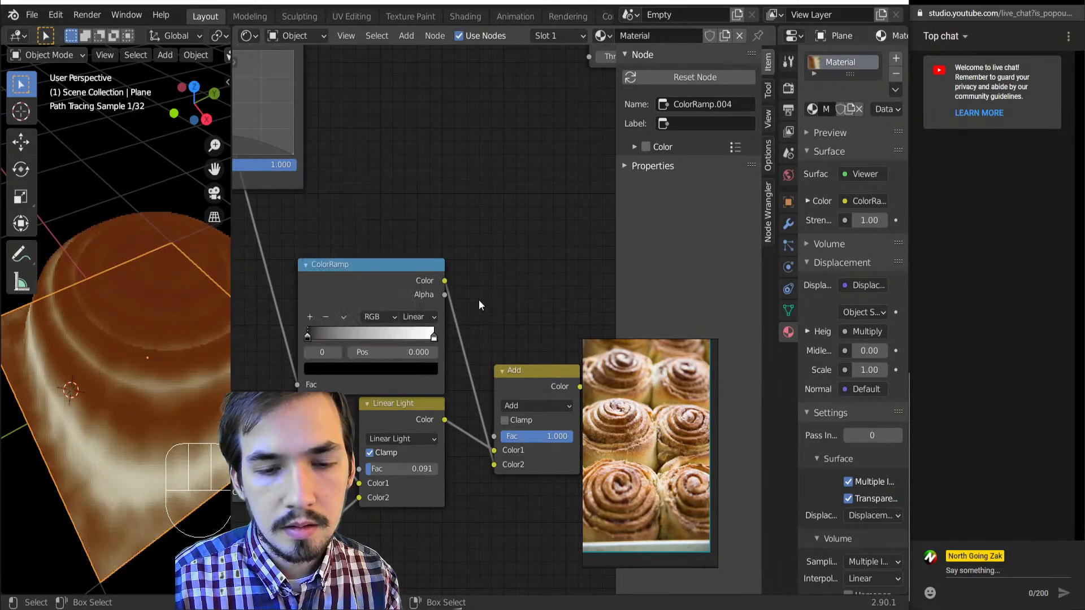
{"action": "left_click", "coordinate": [433, 337]}
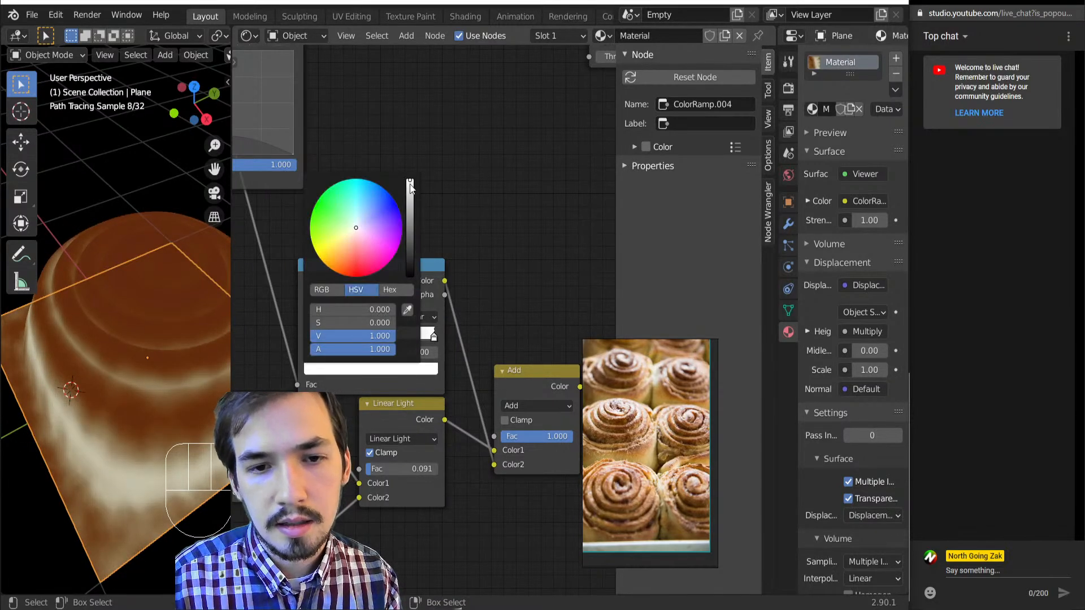
{"action": "left_click_drag", "start_coordinate": [410, 183], "coordinate": [410, 205]}
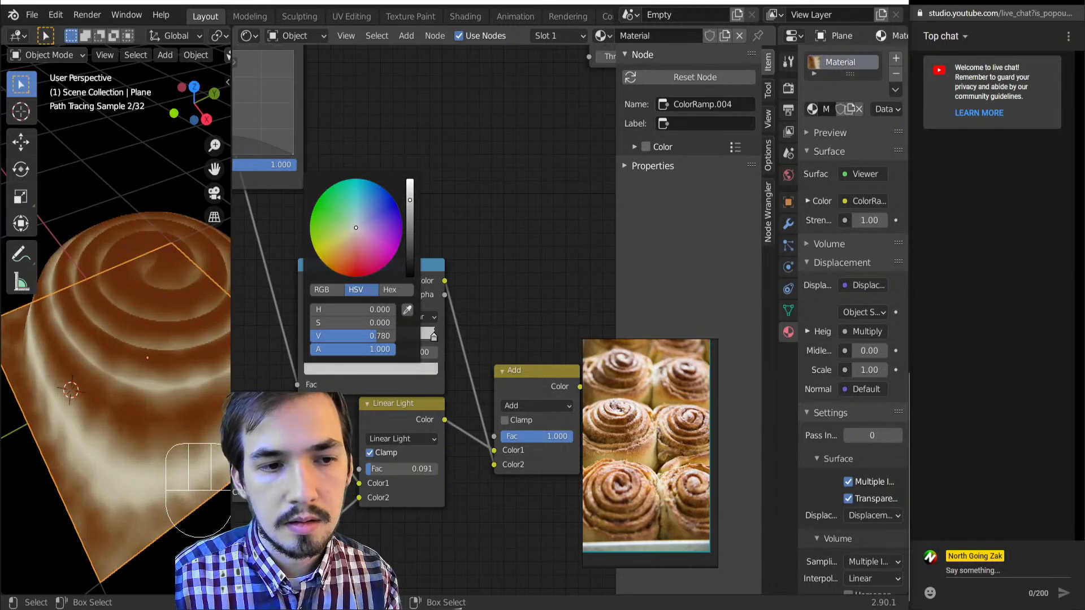
{"action": "mouse_move", "coordinate": [187, 421]}
{"action": "middle_mouse_down"}
{"action": "mouse_move", "coordinate": [160, 426]}
{"action": "mouse_move", "coordinate": [165, 365]}
{"action": "middle_mouse_up"}
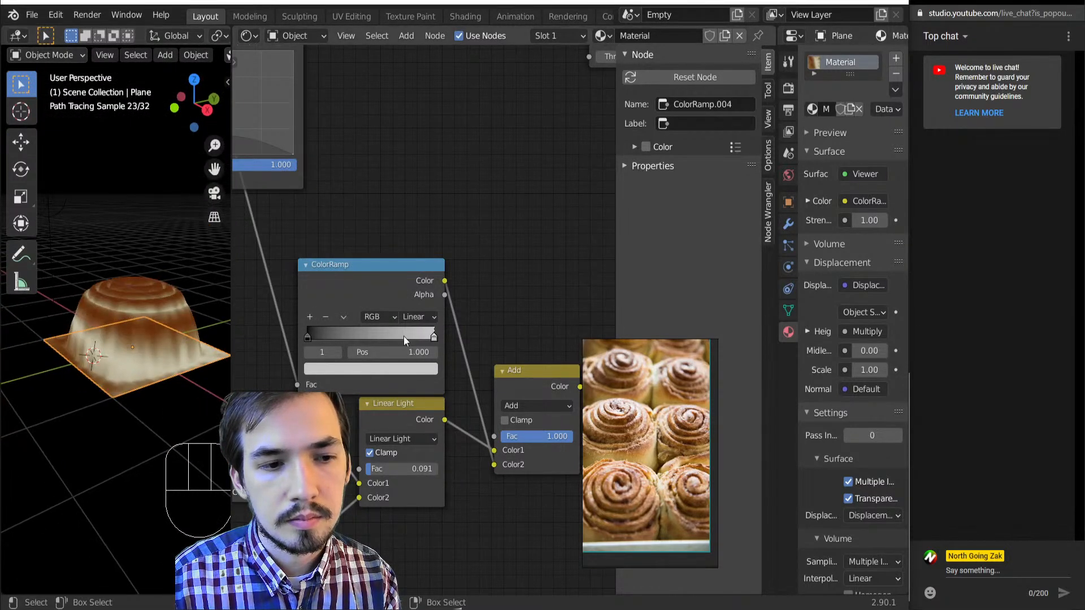
- Set the brown ColorRamp's middle stop to position 0.271 and check the swirl from above
{"action": "middle_click_drag", "start_coordinate": [403, 337], "coordinate": [438, 383]}
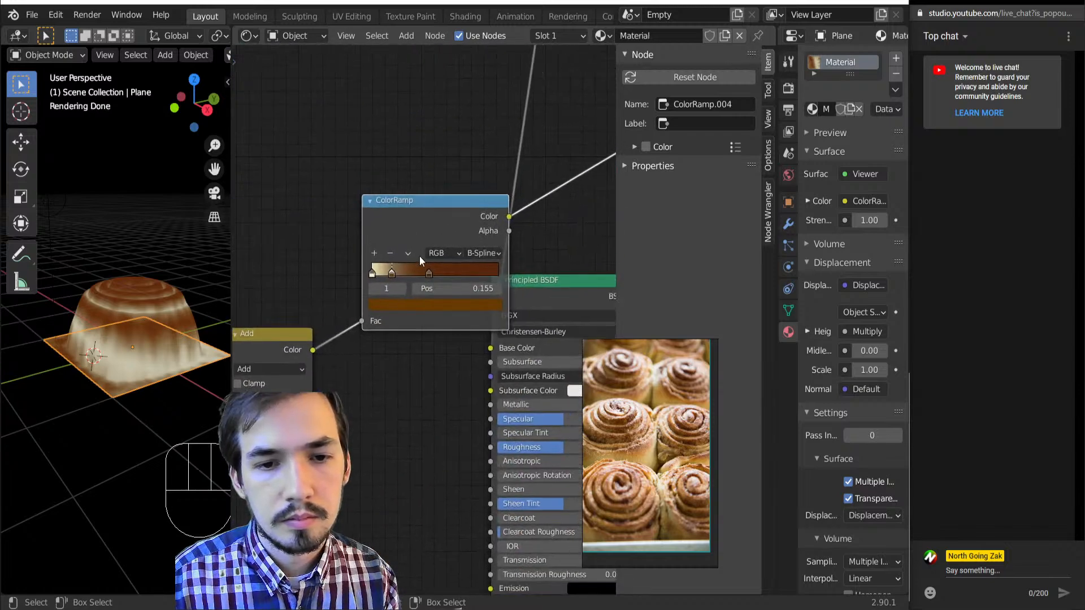
{"action": "left_click_drag", "start_coordinate": [397, 273], "coordinate": [412, 276]}
{"action": "scroll", "coordinate": [138, 359], "scroll_direction": "up", "scroll_amount": 3}
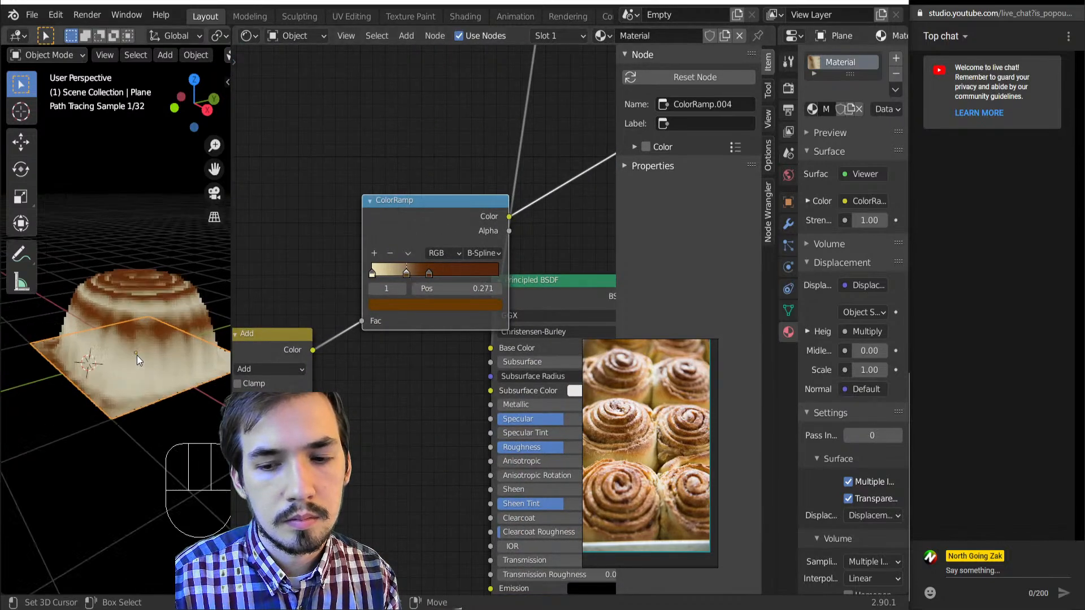
{"action": "middle_click_drag", "start_coordinate": [138, 359], "coordinate": [140, 395]}
{"action": "scroll", "coordinate": [140, 395], "scroll_direction": "down", "scroll_amount": 1}
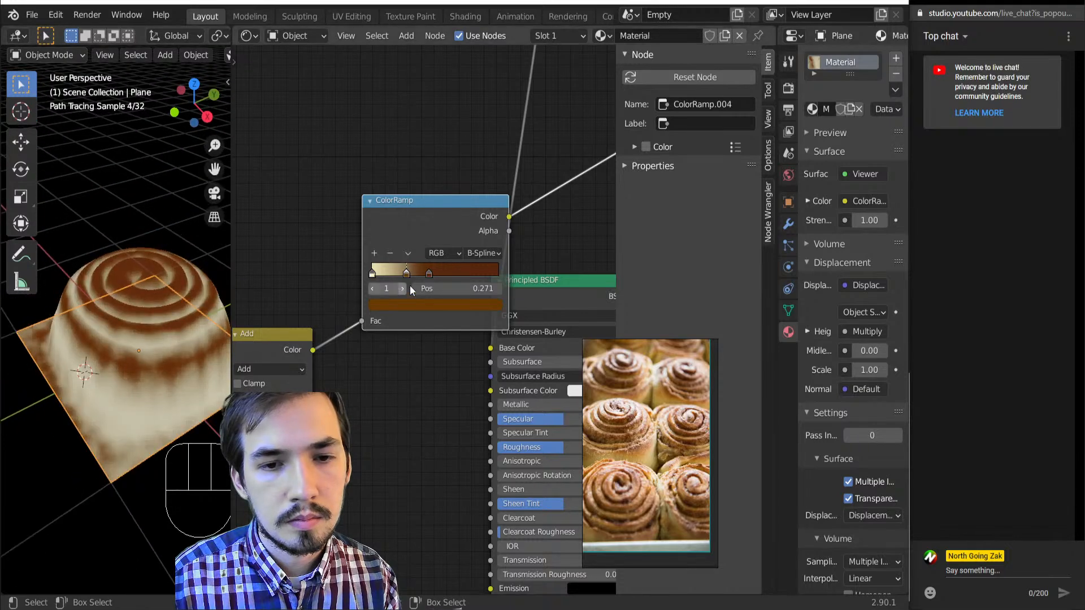
- Recolor the brown ColorRamp's stop at 0.271 to hue 0.104, saturation 0.583 and value 0.654, and check the roll from the side
{"action": "left_click", "coordinate": [439, 305]}
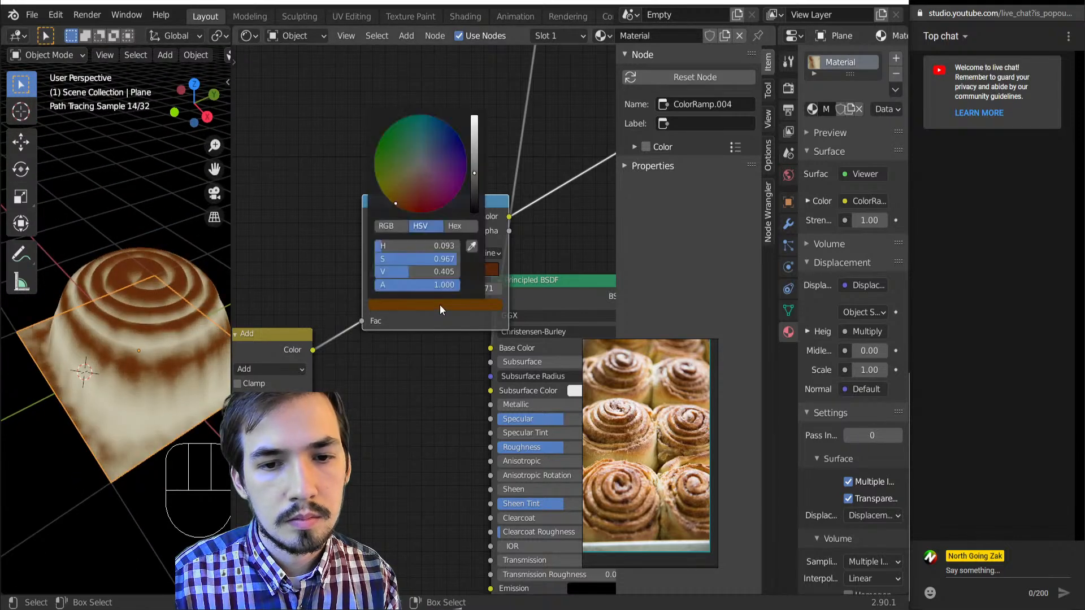
{"action": "left_click", "coordinate": [405, 187]}
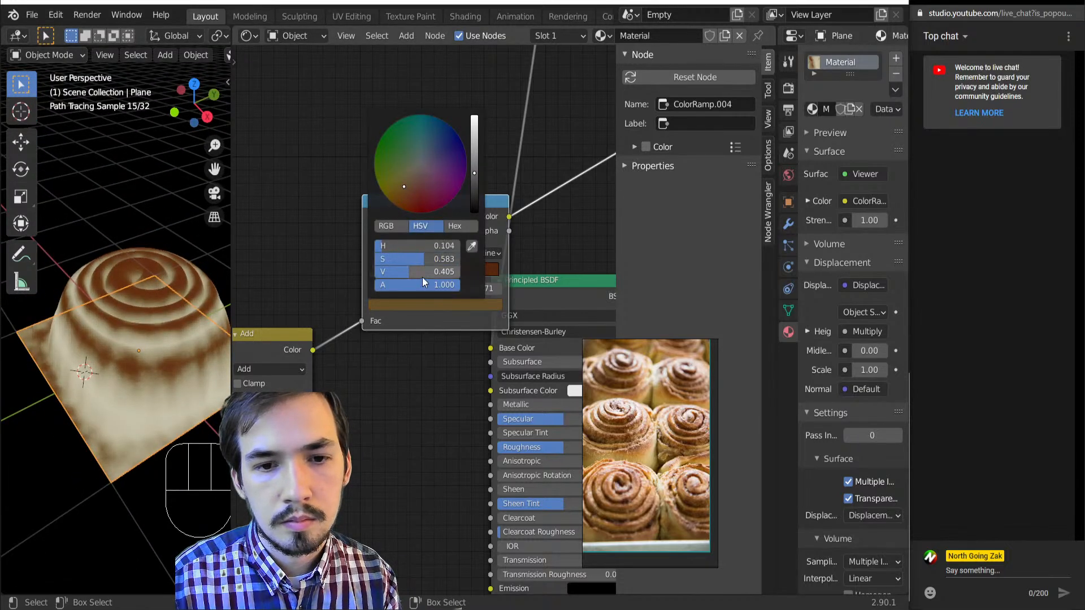
{"action": "left_click_drag", "start_coordinate": [413, 266], "coordinate": [419, 266]}
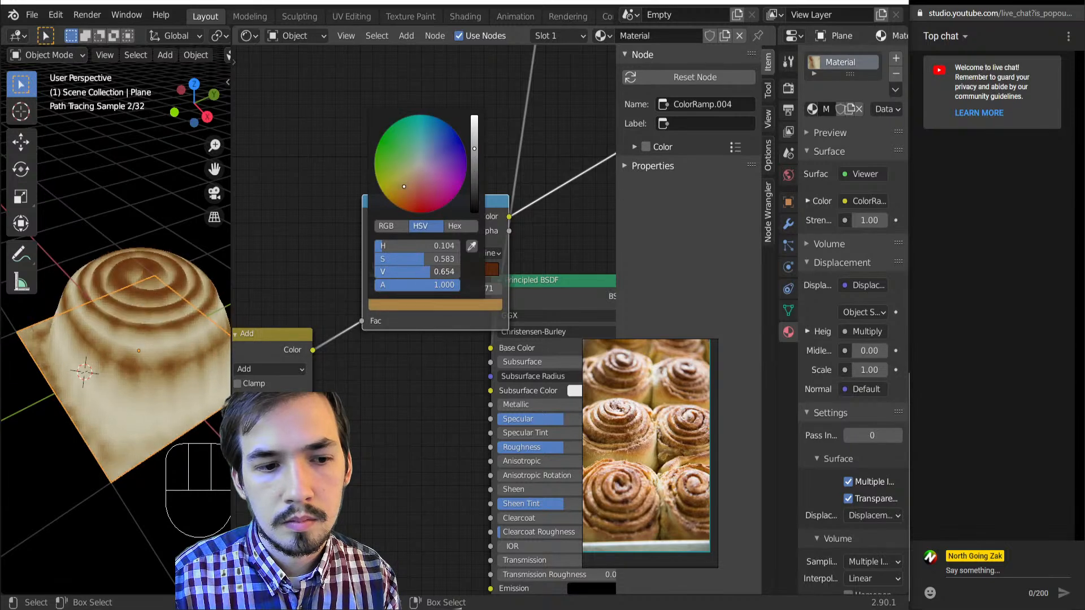
{"action": "scroll", "coordinate": [108, 360], "scroll_direction": "down", "scroll_amount": 6}
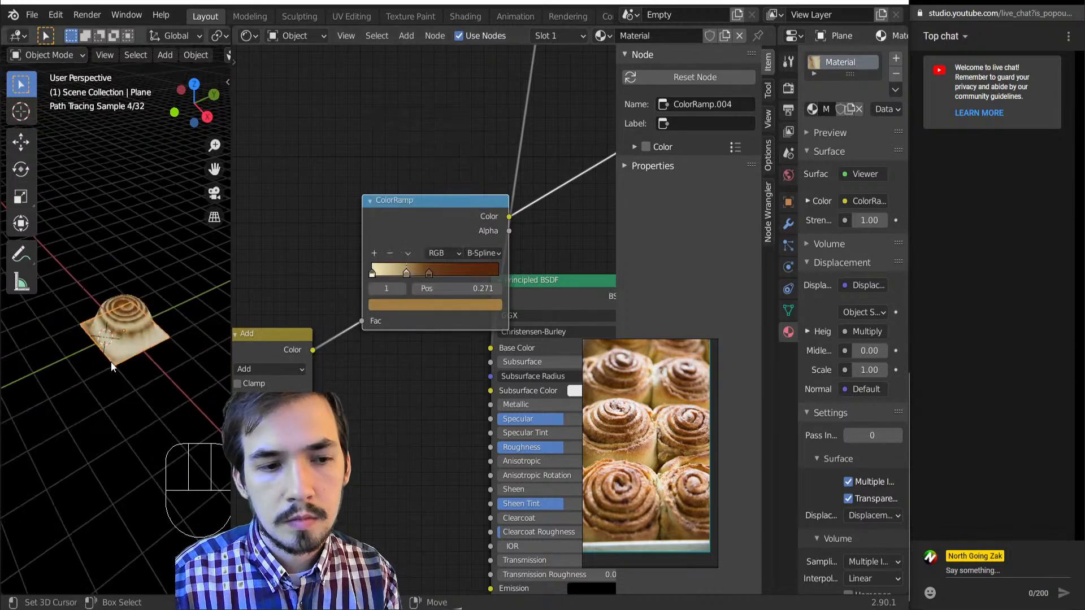
{"action": "scroll", "coordinate": [138, 381], "scroll_direction": "up", "scroll_amount": 4}
{"action": "middle_click_drag", "start_coordinate": [152, 356], "coordinate": [173, 274]}
- Steepen the RGB Curves after the Multiply Add node with points at X 0.15141, Y 0.68269 and X 0.06690, Y 0.47596
{"action": "scroll", "coordinate": [408, 266], "scroll_direction": "down", "scroll_amount": 6}
{"action": "middle_click_drag", "start_coordinate": [352, 305], "coordinate": [577, 185]}
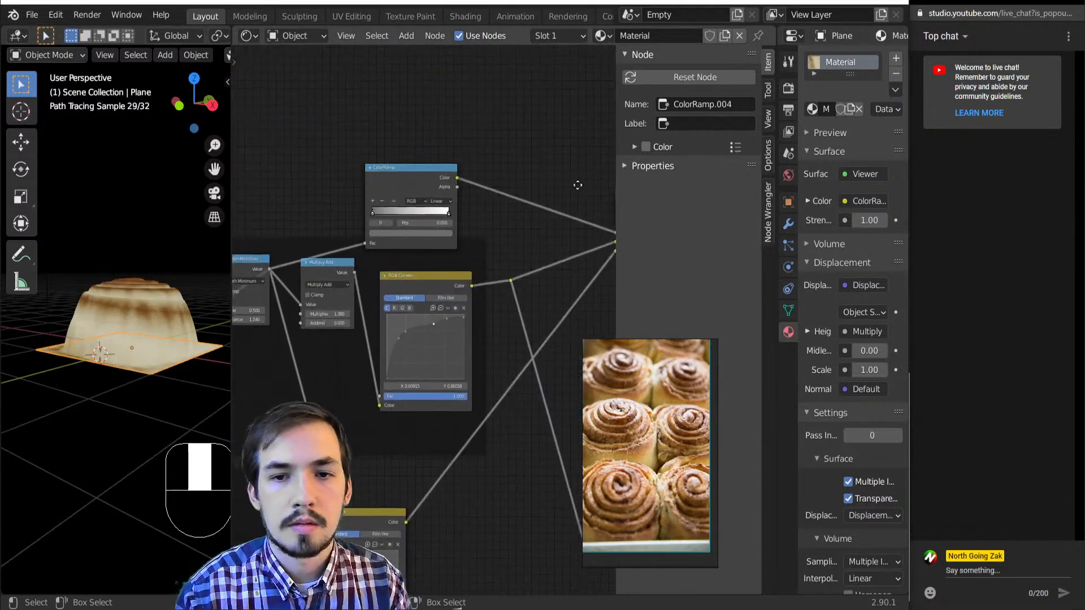
{"action": "scroll", "coordinate": [392, 379], "scroll_direction": "up", "scroll_amount": 8}
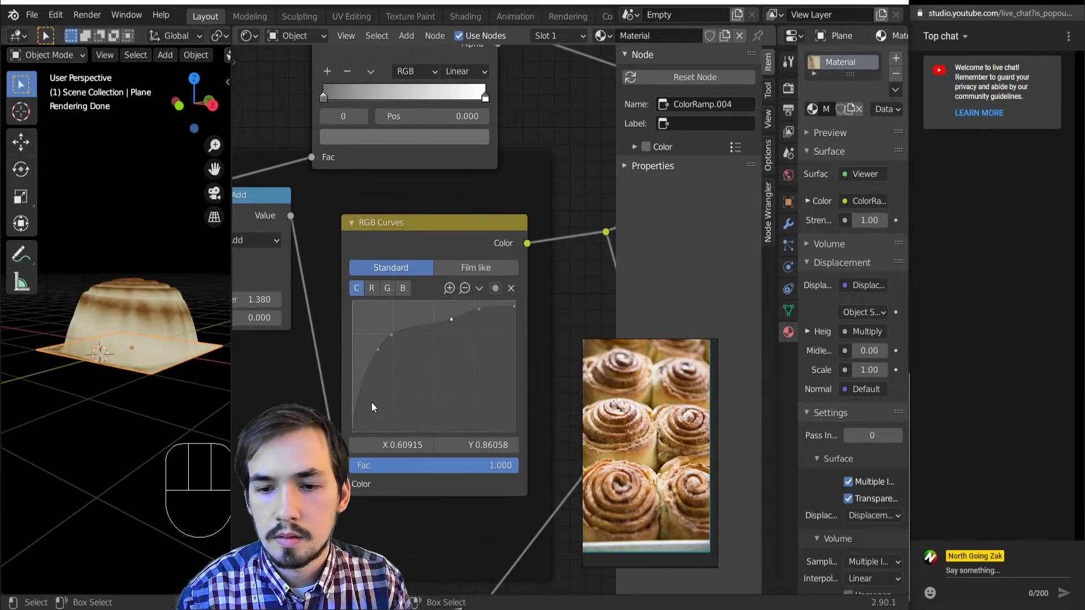
{"action": "left_click_drag", "start_coordinate": [377, 350], "coordinate": [376, 342]}
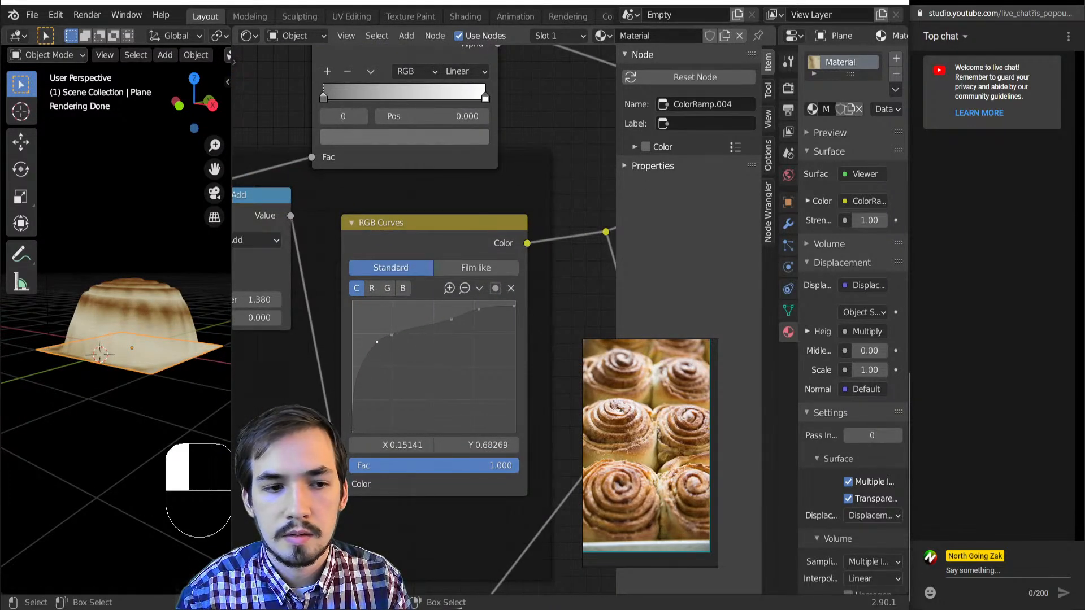
{"action": "left_click", "coordinate": [367, 370]}
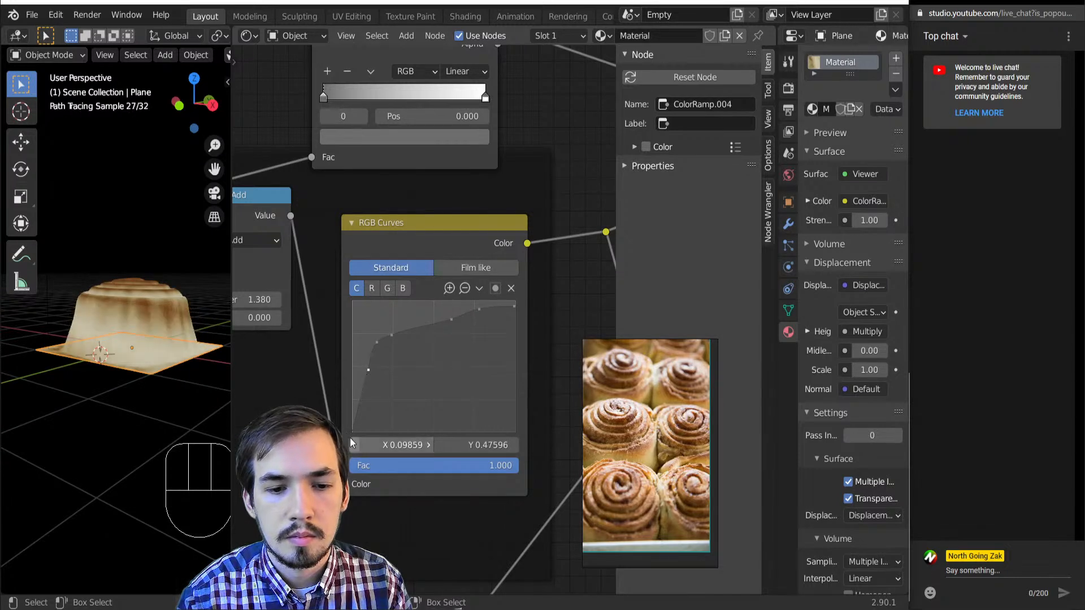
{"action": "left_click_drag", "start_coordinate": [368, 370], "coordinate": [363, 370]}
{"action": "middle_click_drag", "start_coordinate": [175, 345], "coordinate": [100, 449]}
{"action": "scroll", "coordinate": [107, 443], "scroll_direction": "up", "scroll_amount": 5}
{"action": "scroll", "coordinate": [108, 360], "scroll_direction": "down", "scroll_amount": 3}
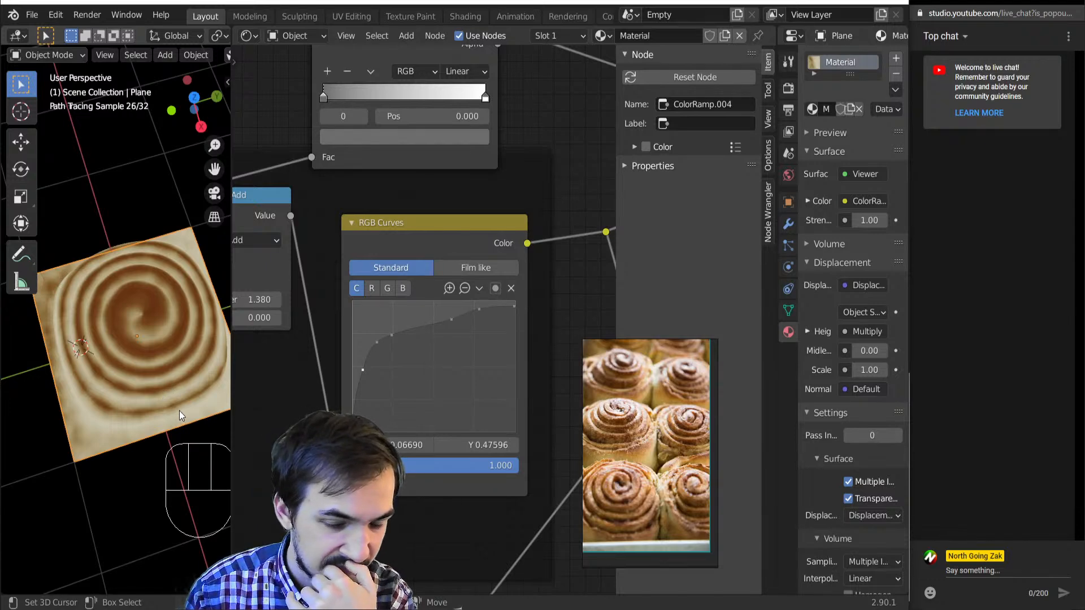
- Add a fourth stop to the brown ColorRamp at position 0.660
{"action": "scroll", "coordinate": [486, 480], "scroll_direction": "down", "scroll_amount": 3}
{"action": "middle_click_drag", "start_coordinate": [479, 479], "coordinate": [407, 503]}
{"action": "middle_click_drag", "start_coordinate": [345, 544], "coordinate": [233, 71]}
{"action": "scroll", "coordinate": [457, 298], "scroll_direction": "up", "scroll_amount": 1}
{"action": "scroll", "coordinate": [549, 304], "scroll_direction": "up", "scroll_amount": 3}
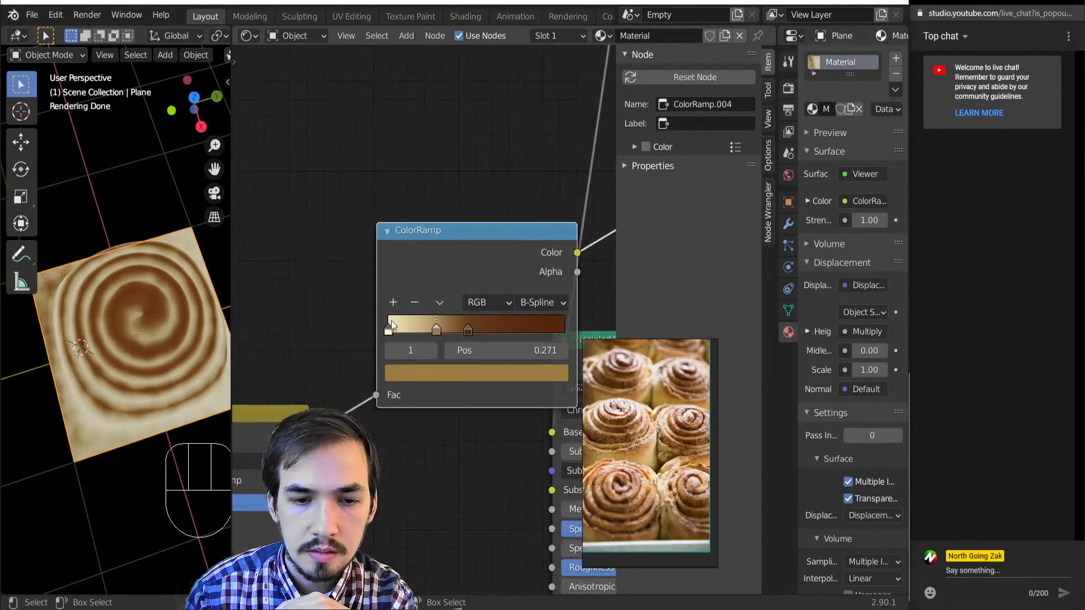
{"action": "left_click", "coordinate": [396, 302]}
{"action": "left_click_drag", "start_coordinate": [451, 328], "coordinate": [500, 320]}
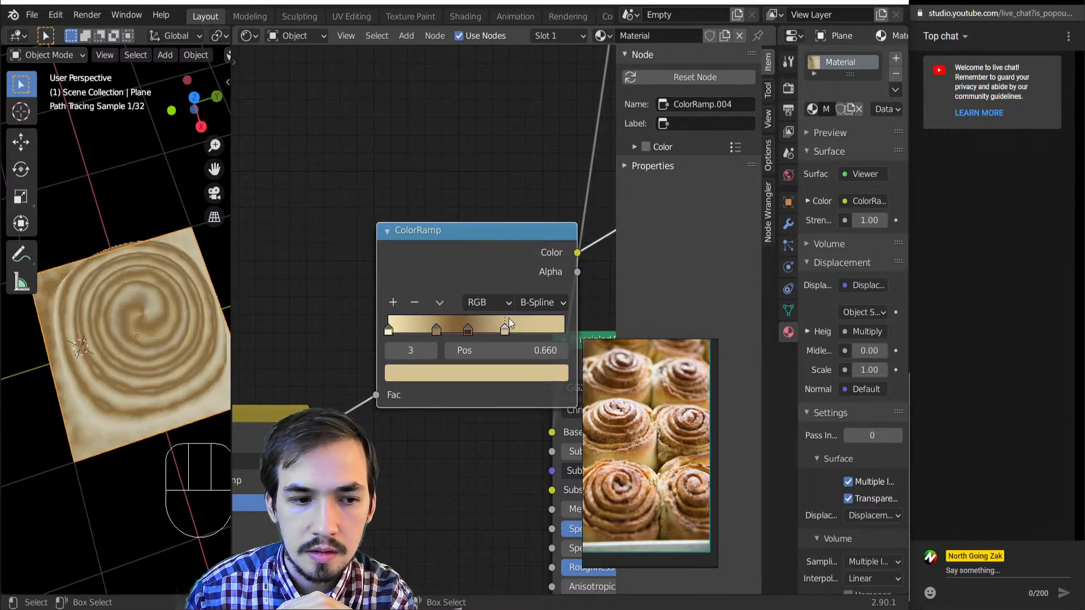
- Turn the ColorRamp's stop at 0.660 black and inspect the shading of the roll up close
{"action": "left_click", "coordinate": [509, 378]}
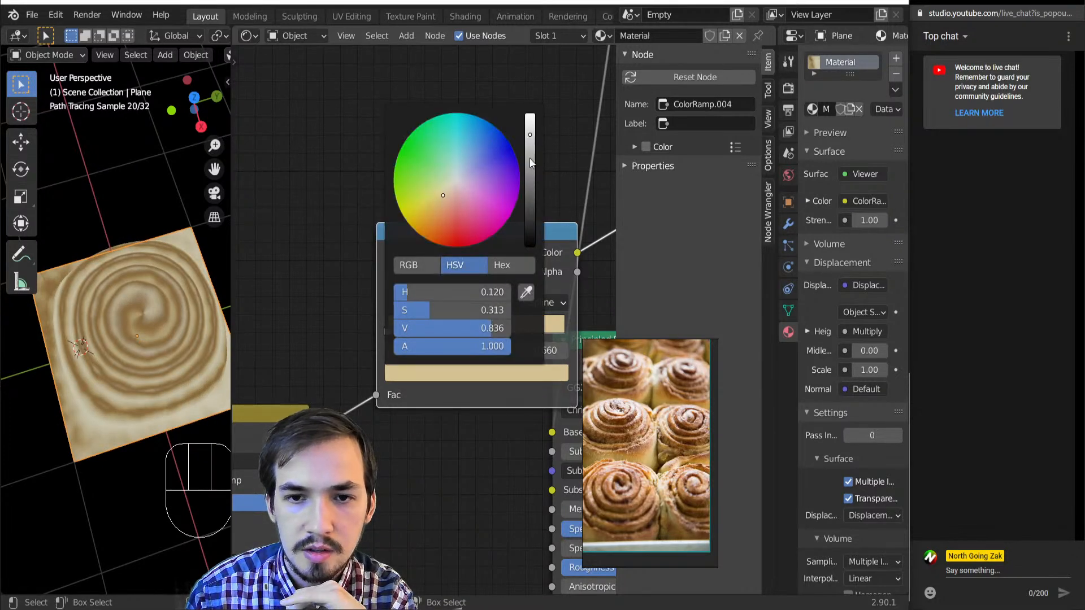
{"action": "left_click_drag", "start_coordinate": [530, 158], "coordinate": [530, 249]}
{"action": "middle_click_drag", "start_coordinate": [97, 311], "coordinate": [116, 218]}
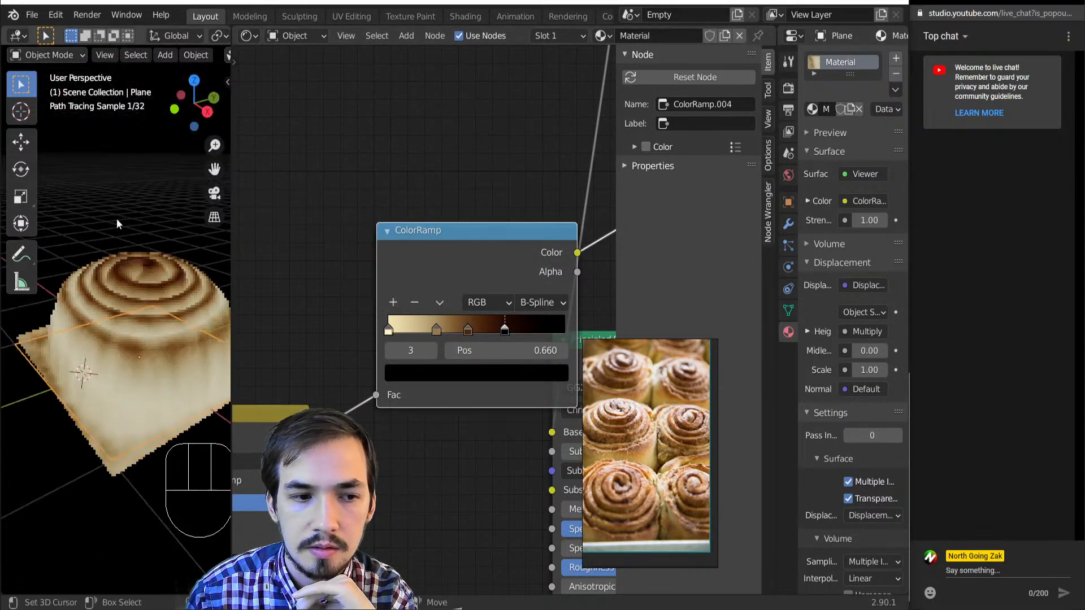
{"action": "scroll", "coordinate": [129, 272], "scroll_direction": "up", "scroll_amount": 4}
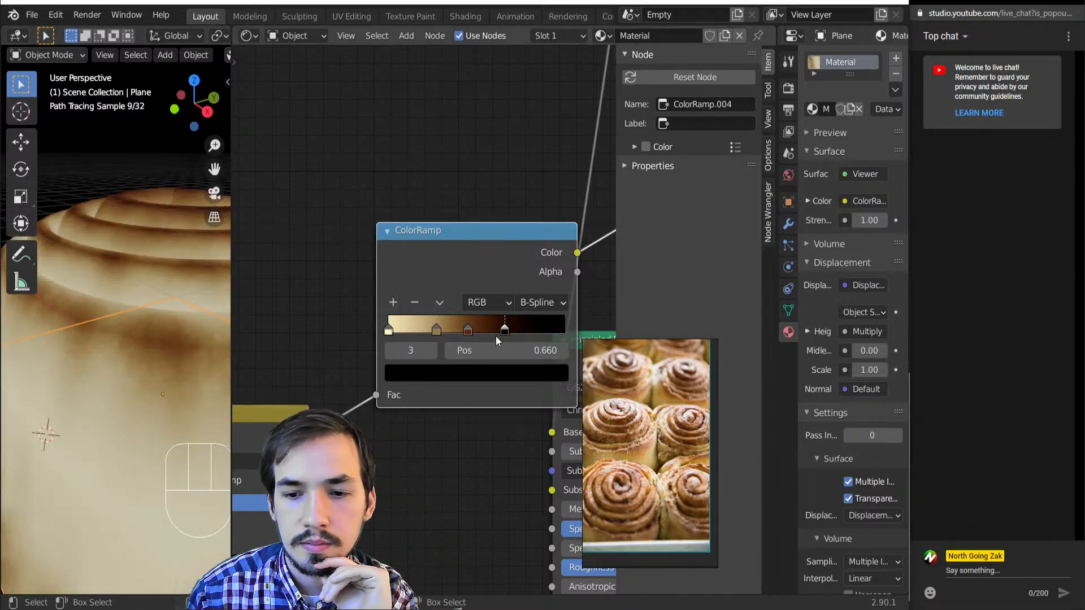
{"action": "middle_click_drag", "start_coordinate": [181, 324], "coordinate": [40, 333]}
{"action": "scroll", "coordinate": [62, 319], "scroll_direction": "down", "scroll_amount": 5}
{"action": "scroll", "coordinate": [96, 367], "scroll_direction": "up", "scroll_amount": 5}
{"action": "scroll", "coordinate": [436, 329], "scroll_direction": "down", "scroll_amount": 5}
{"action": "scroll", "coordinate": [435, 329], "scroll_direction": "down", "scroll_amount": 1}
- Preview the Spiral frame's Gradient Texture and examine its bands on the roll from several angles
{"action": "middle_click_drag", "start_coordinate": [372, 340], "coordinate": [492, 320]}
{"action": "middle_click_drag", "start_coordinate": [372, 292], "coordinate": [542, 320]}
{"action": "left_click", "coordinate": [334, 263], "text": "ctrl+shift"}
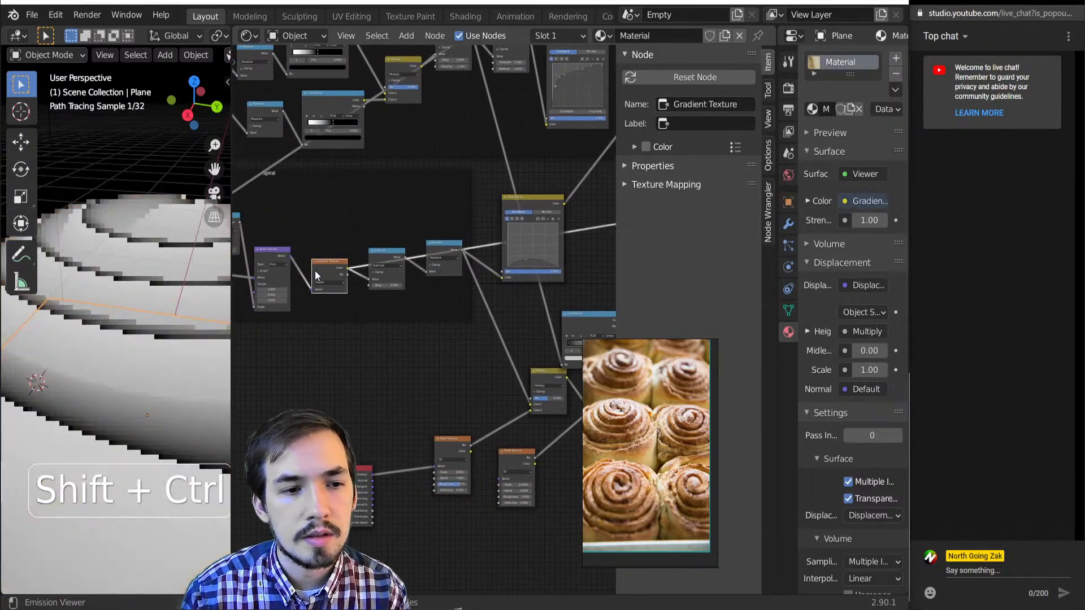
{"action": "middle_click_drag", "start_coordinate": [141, 309], "coordinate": [160, 346], "text": "shift"}
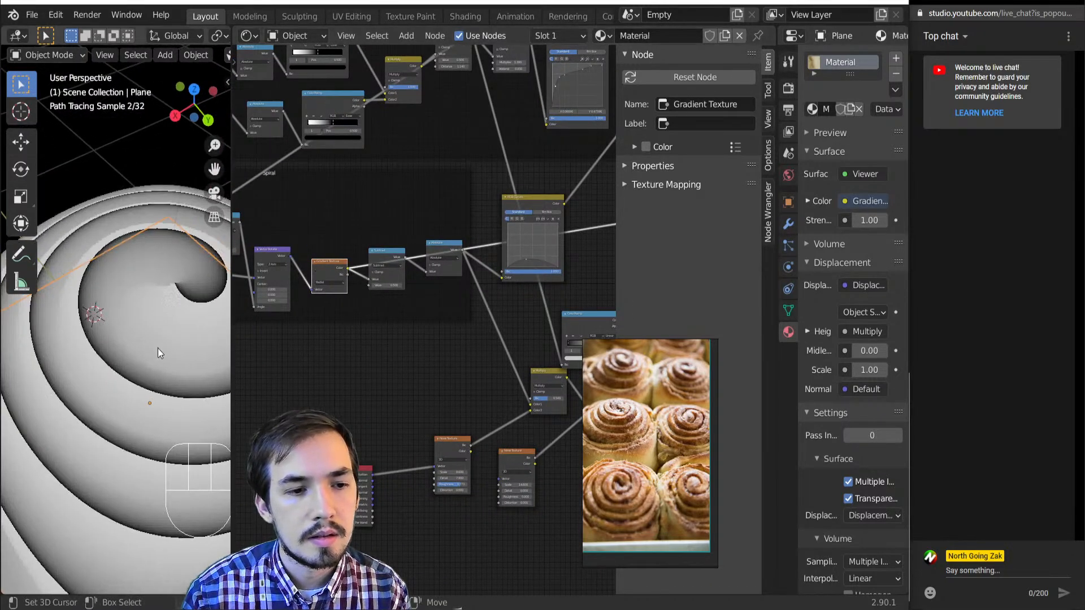
{"action": "scroll", "coordinate": [144, 348], "scroll_direction": "up", "scroll_amount": 1}
{"action": "scroll", "coordinate": [139, 346], "scroll_direction": "down", "scroll_amount": 4}
{"action": "middle_click_drag", "start_coordinate": [119, 375], "coordinate": [90, 286]}
{"action": "scroll", "coordinate": [129, 356], "scroll_direction": "up", "scroll_amount": 4}
{"action": "scroll", "coordinate": [127, 356], "scroll_direction": "down", "scroll_amount": 4}
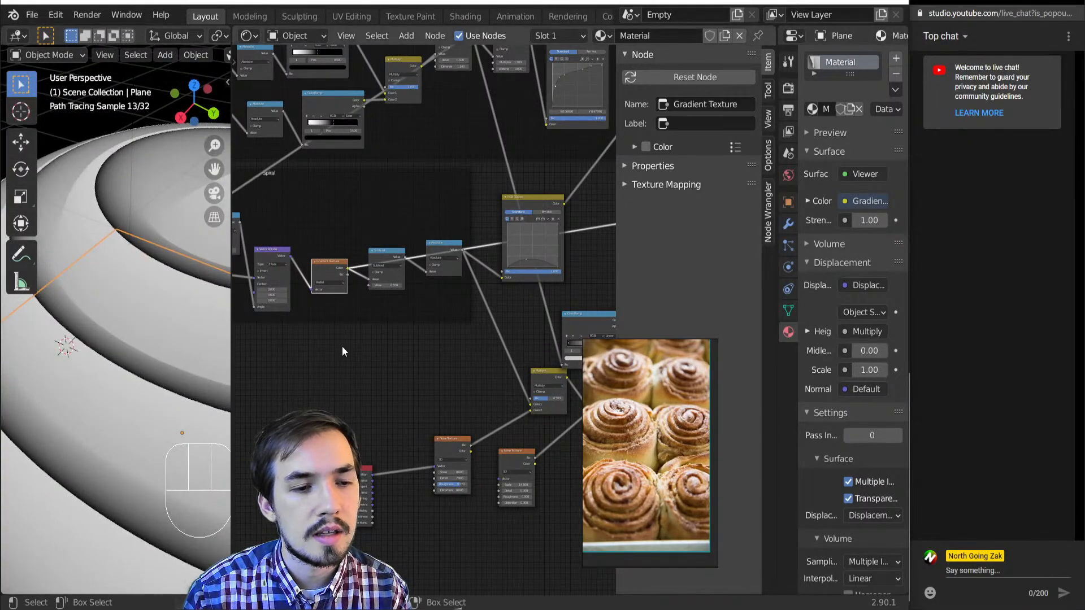
- Compare previews of the Spiral frame's Subtract, Gradient Texture and Absolute nodes, and return to the brown ColorRamp output
{"action": "middle_click_drag", "start_coordinate": [344, 350], "coordinate": [422, 389]}
{"action": "scroll", "coordinate": [425, 340], "scroll_direction": "up", "scroll_amount": 4}
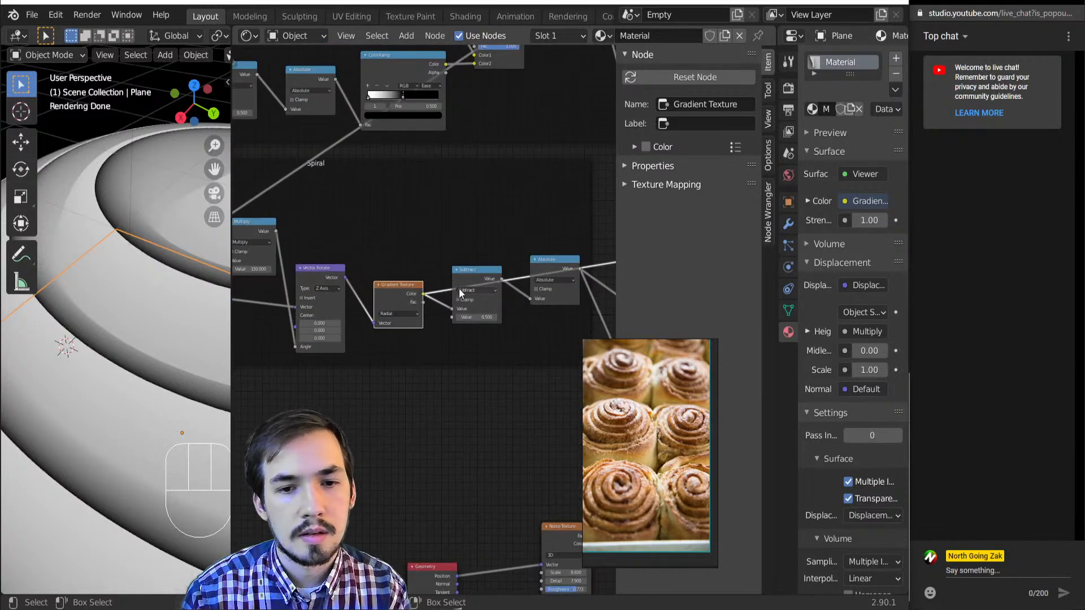
{"action": "left_click", "coordinate": [469, 278], "text": "ctrl+shift"}
{"action": "scroll", "coordinate": [35, 332], "scroll_direction": "down", "scroll_amount": 5}
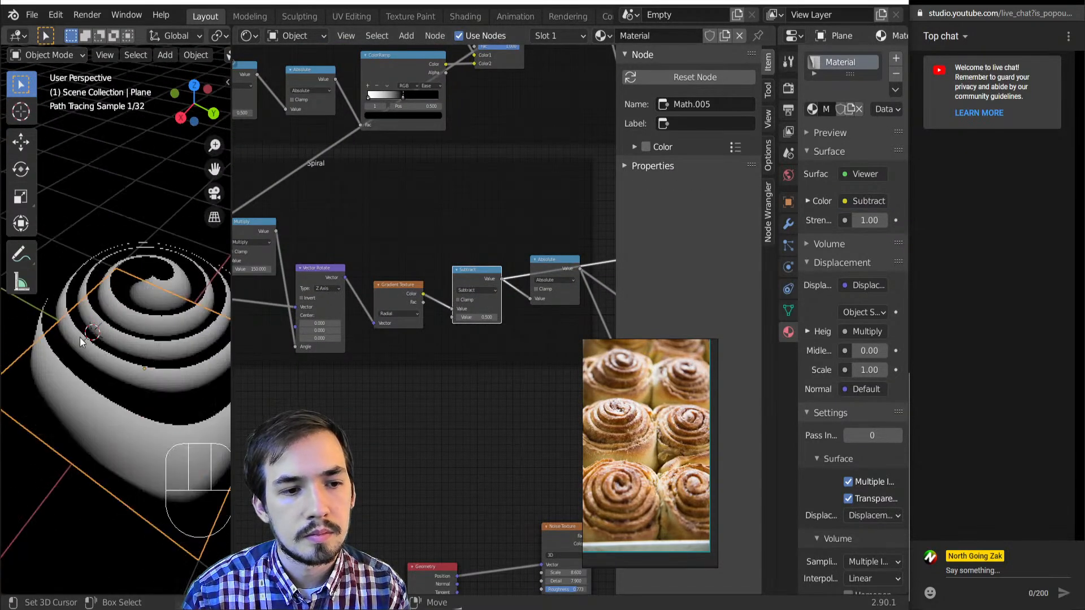
{"action": "scroll", "coordinate": [97, 356], "scroll_direction": "up", "scroll_amount": 4}
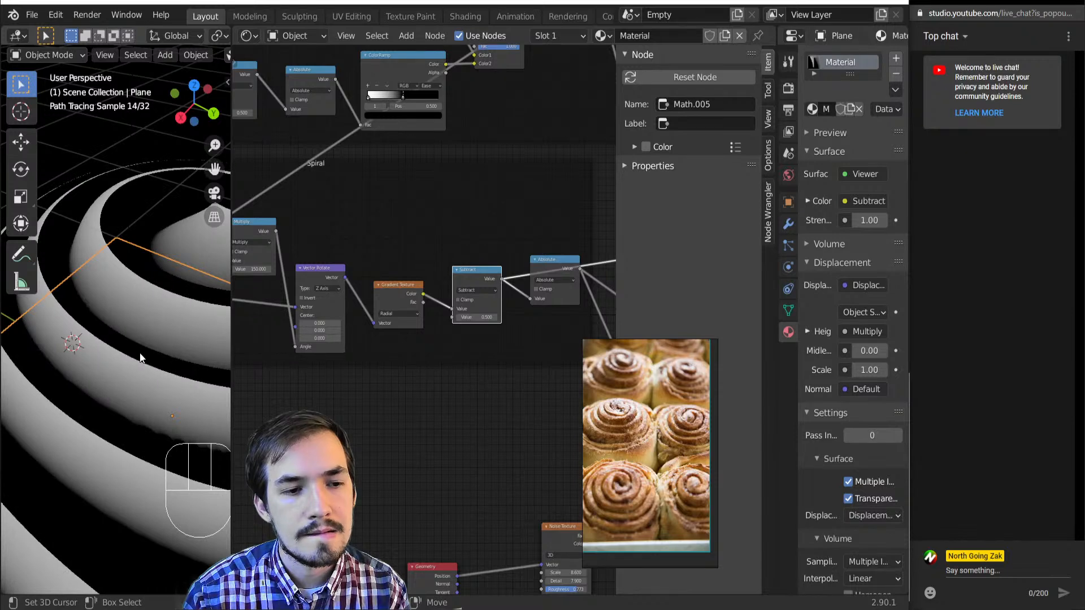
{"action": "left_click", "coordinate": [384, 305], "text": "ctrl+shift"}
{"action": "left_click", "coordinate": [561, 267], "text": "ctrl+shift"}
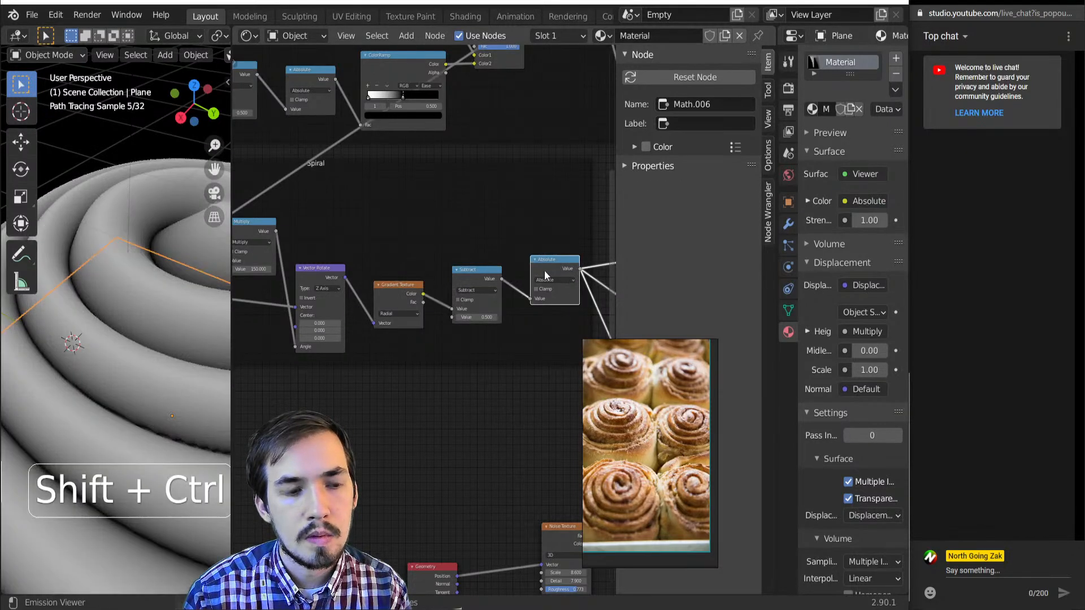
{"action": "middle_click_drag", "start_coordinate": [65, 323], "coordinate": [110, 329]}
{"action": "scroll", "coordinate": [425, 344], "scroll_direction": "down", "scroll_amount": 6}
{"action": "middle_click_drag", "start_coordinate": [471, 396], "coordinate": [532, 432]}
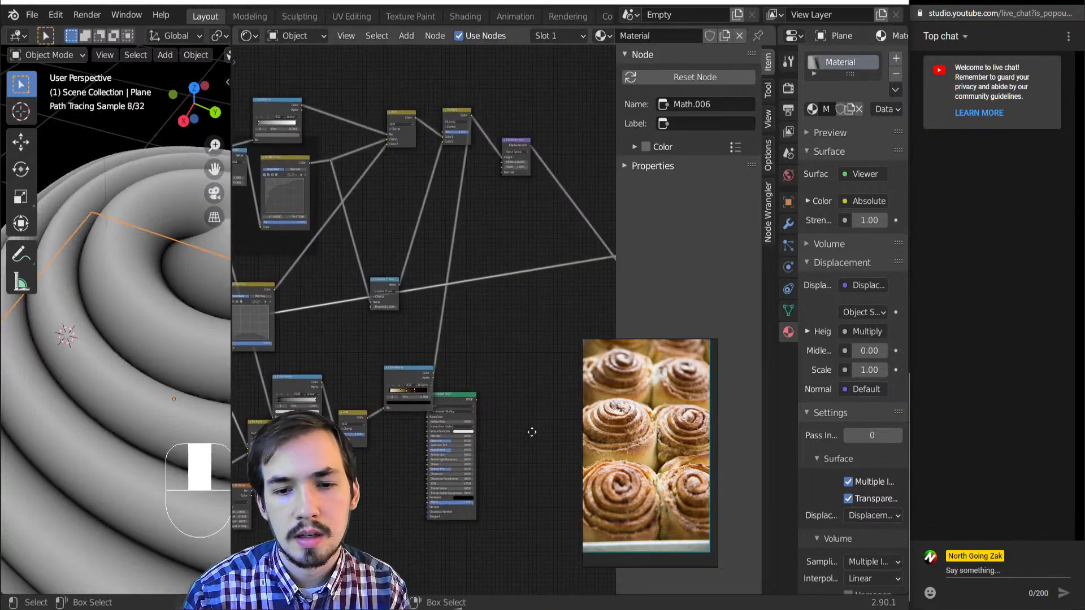
{"action": "left_click", "coordinate": [400, 367], "text": "ctrl+shift"}
- Try flipping the brown ColorRamp and view the roll from the side
{"action": "middle_click_drag", "start_coordinate": [292, 408], "coordinate": [492, 334]}
{"action": "scroll", "coordinate": [493, 334], "scroll_direction": "up", "scroll_amount": 4}
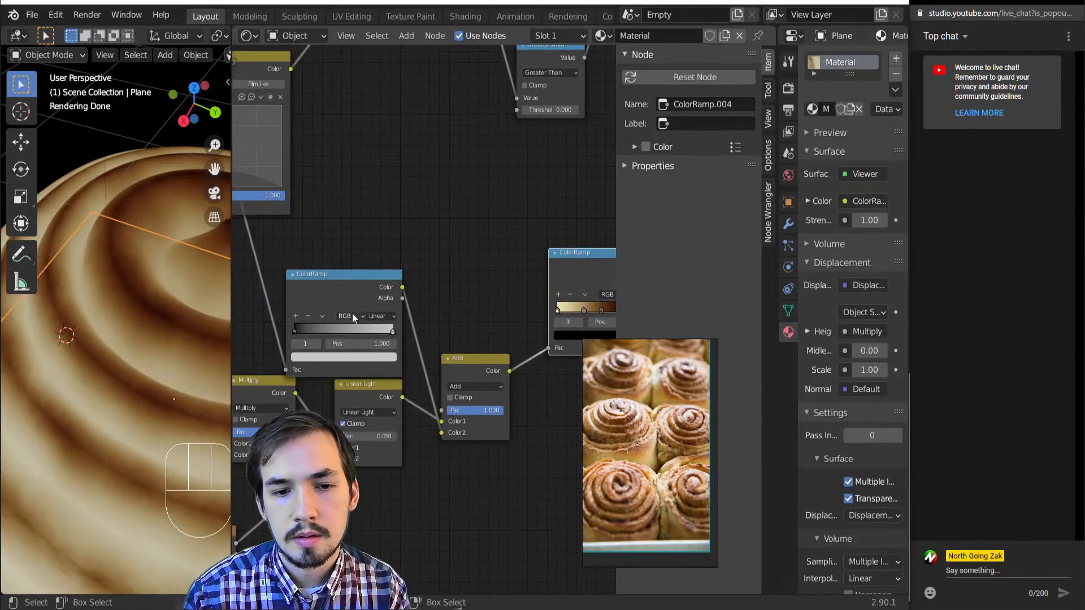
{"action": "left_click", "coordinate": [322, 316]}
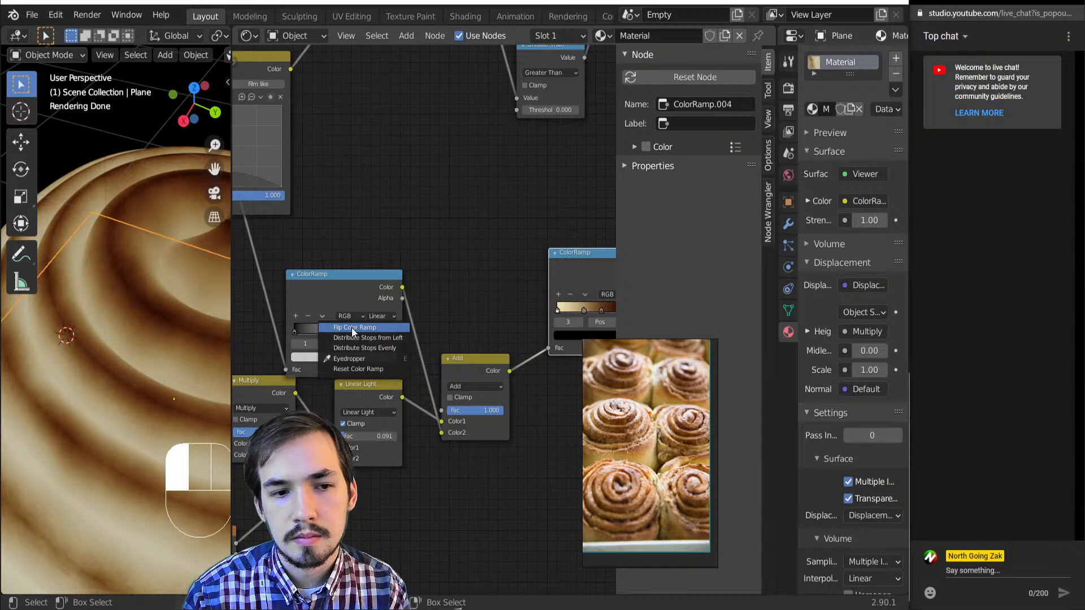
{"action": "left_click", "coordinate": [585, 294]}
{"action": "left_click", "coordinate": [600, 305]}
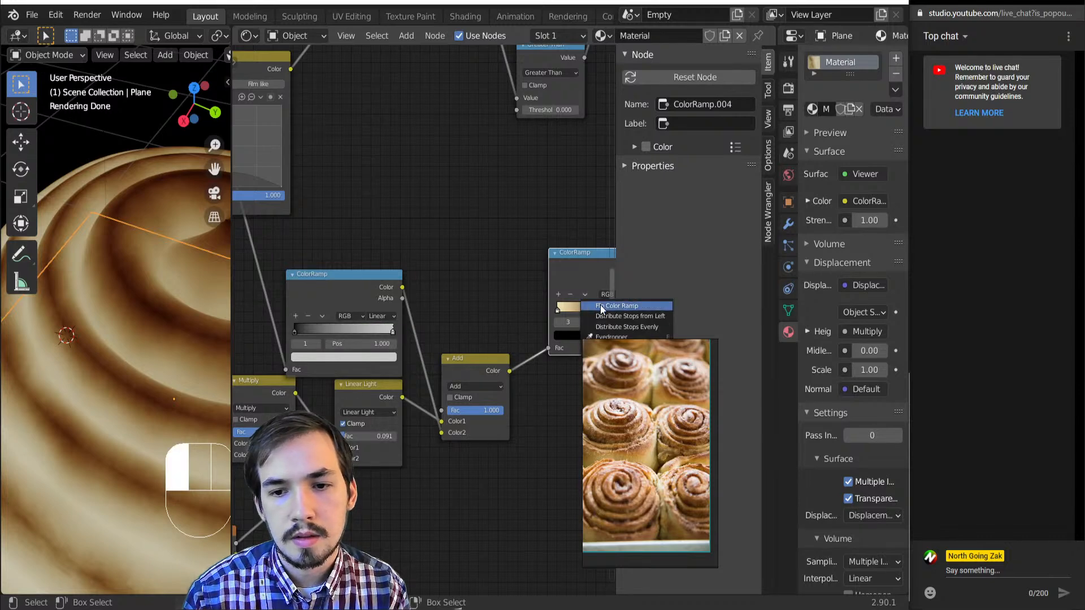
{"action": "scroll", "coordinate": [55, 411], "scroll_direction": "down", "scroll_amount": 3}
{"action": "middle_click_drag", "start_coordinate": [71, 404], "coordinate": [144, 355]}
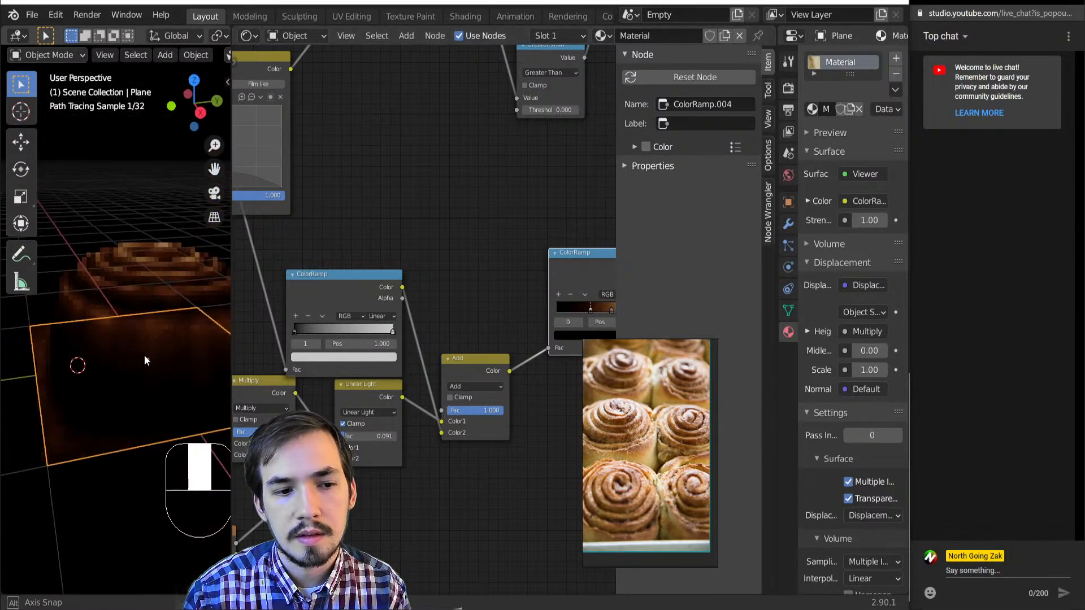
- Flip the dome-height ramp that feeds the Add mix node
{"action": "scroll", "coordinate": [420, 354], "scroll_direction": "up", "scroll_amount": 2}
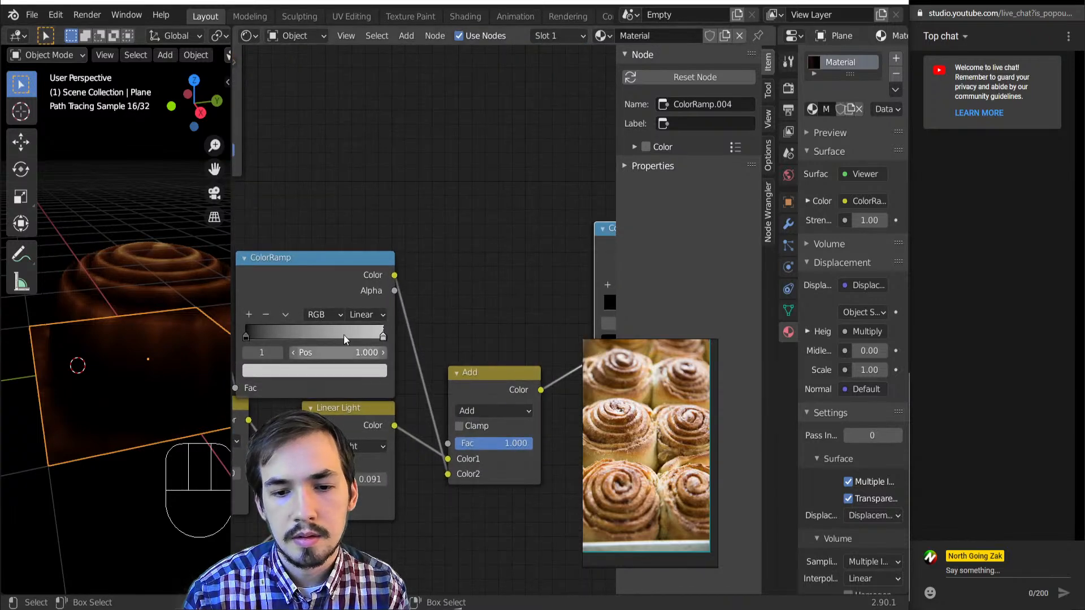
{"action": "left_click", "coordinate": [335, 305]}
{"action": "left_click", "coordinate": [325, 314]}
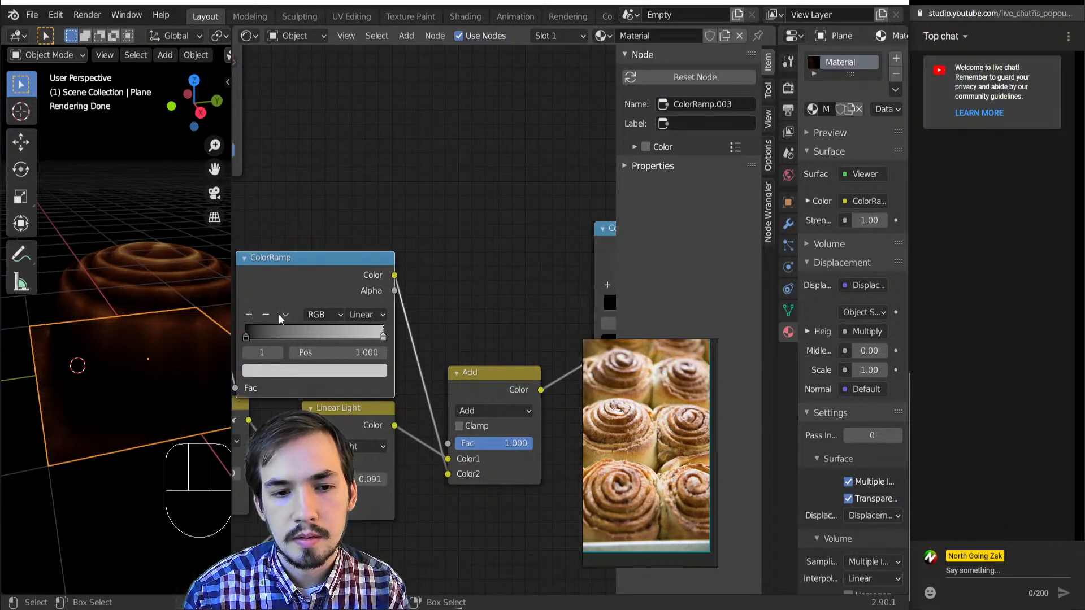
{"action": "left_click", "coordinate": [284, 314]}
{"action": "left_click", "coordinate": [313, 338]}
- Try Darken, set the mix node's blend mode to Multiply, and compare its preview with the brown ColorRamp output
{"action": "left_click", "coordinate": [493, 411]}
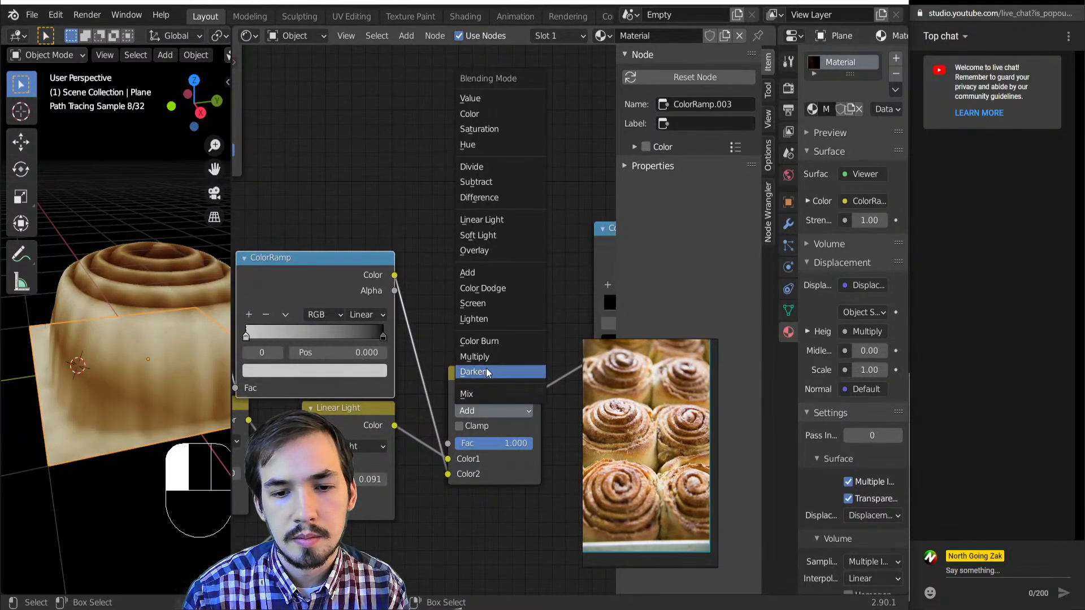
{"action": "left_click", "coordinate": [486, 370]}
{"action": "left_click", "coordinate": [483, 410]}
{"action": "left_click", "coordinate": [479, 357]}
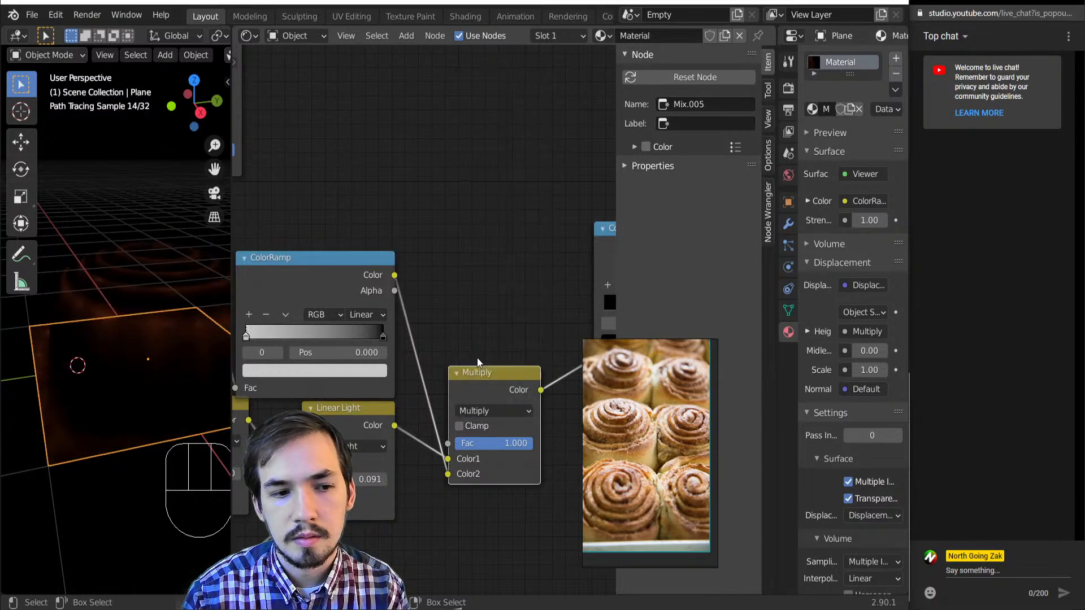
{"action": "left_click", "coordinate": [457, 389], "text": "ctrl+shift"}
{"action": "scroll", "coordinate": [456, 389], "scroll_direction": "down", "scroll_amount": 2}
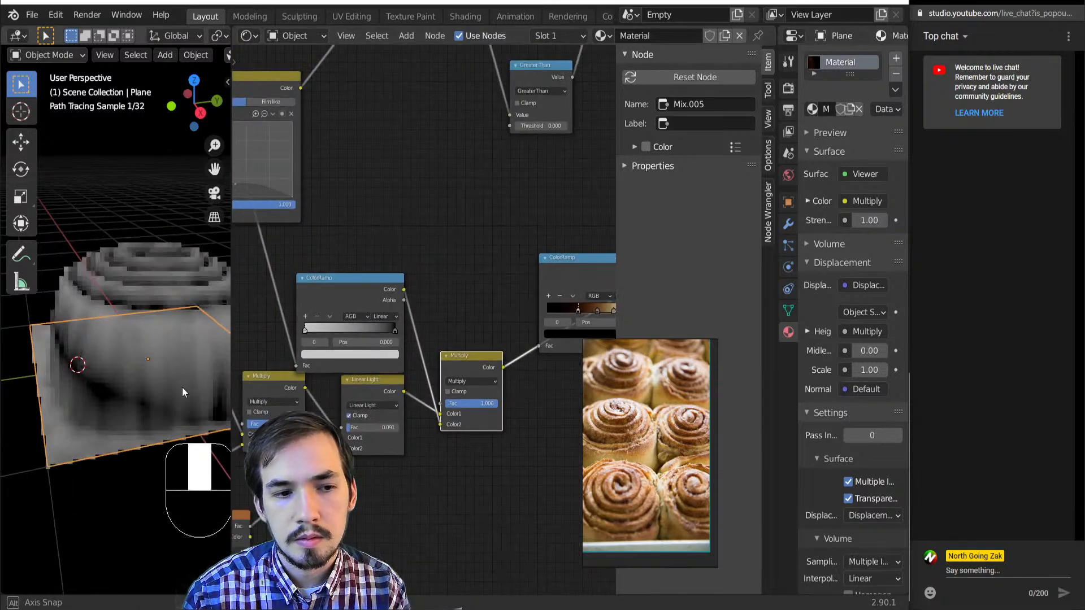
{"action": "middle_click_drag", "start_coordinate": [182, 388], "coordinate": [158, 439]}
{"action": "left_click", "coordinate": [568, 277], "text": "ctrl+shift"}
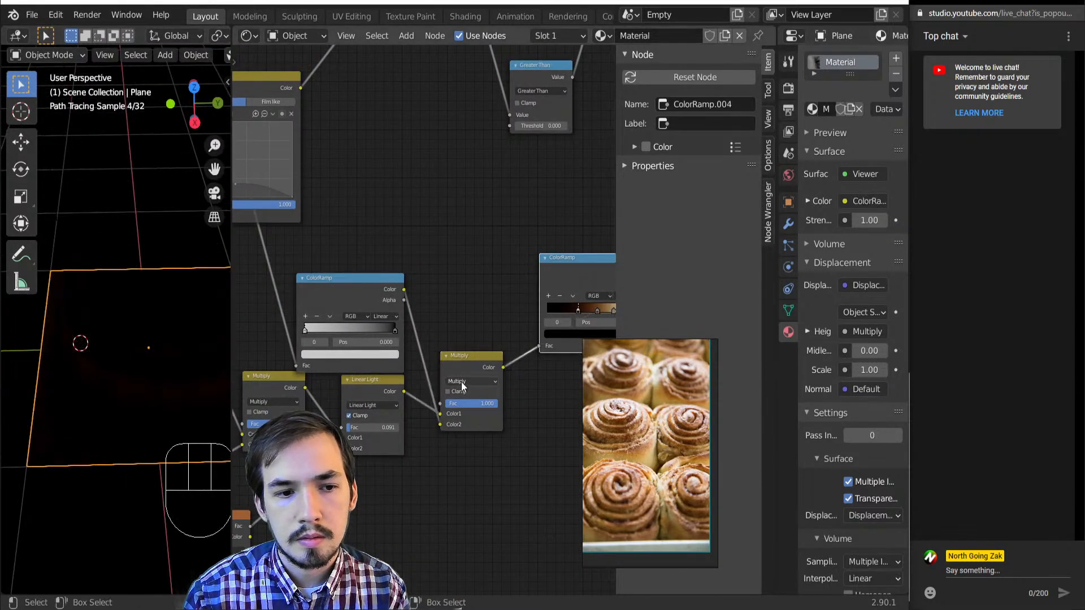
{"action": "left_click", "coordinate": [478, 362], "text": "ctrl+shift"}
- Flip the brown ColorRamp back so cream is at its start, and preview its output
{"action": "middle_click_drag", "start_coordinate": [483, 356], "coordinate": [452, 357]}
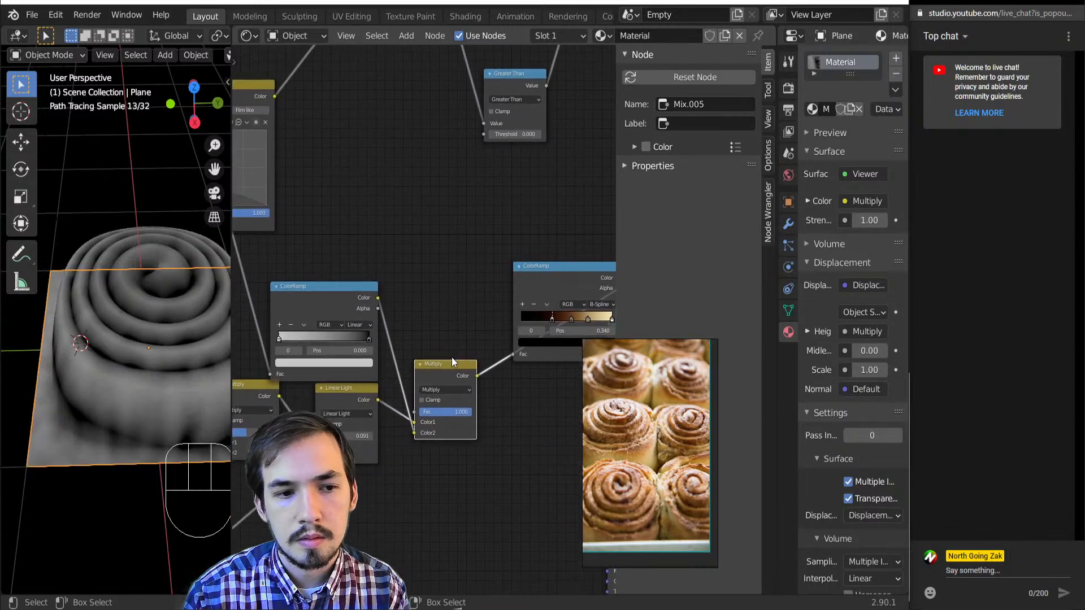
{"action": "scroll", "coordinate": [293, 350], "scroll_direction": "up", "scroll_amount": 1}
{"action": "left_click", "coordinate": [557, 303]}
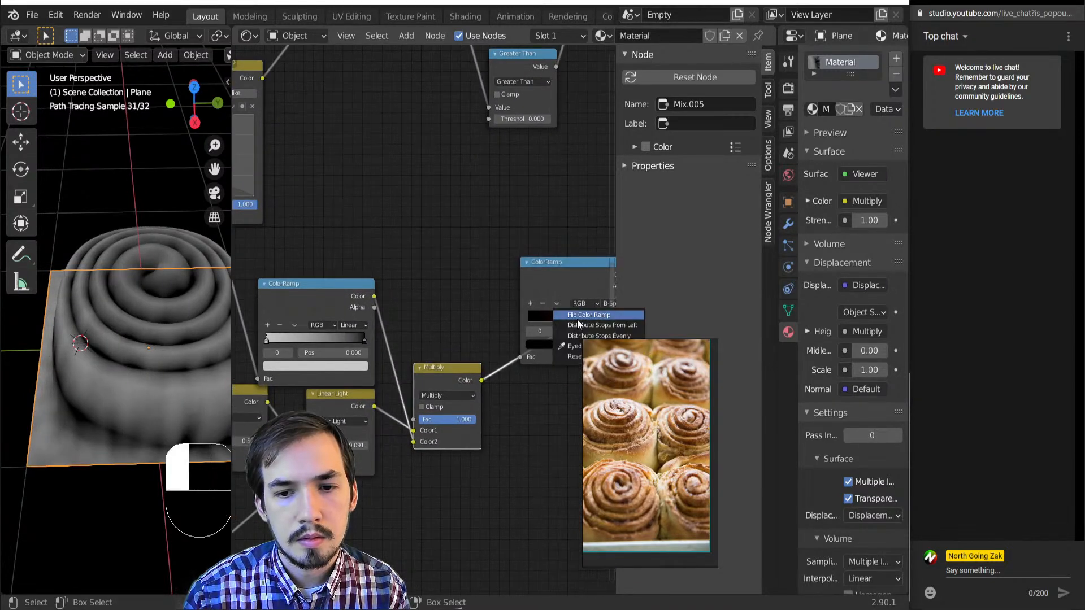
{"action": "left_click", "coordinate": [578, 318]}
{"action": "left_click", "coordinate": [564, 283], "text": "ctrl+shift"}
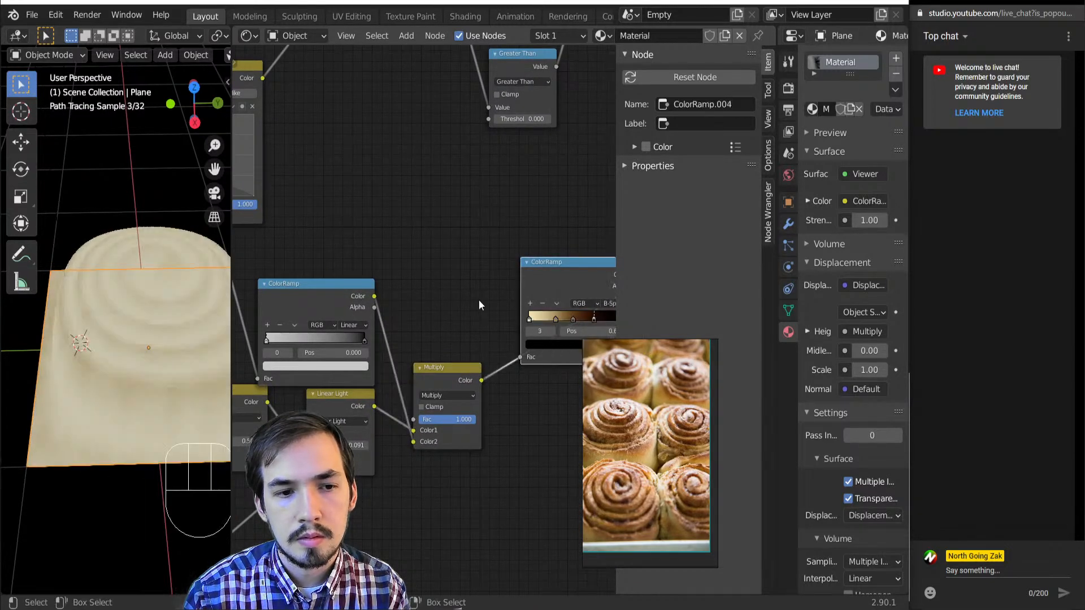
- Preview the Multiply mix, the grayscale height ColorRamp and the Linear Light node outputs to compare them on the roll
{"action": "middle_click_drag", "start_coordinate": [479, 300], "coordinate": [509, 272]}
{"action": "left_click", "coordinate": [467, 348], "text": "ctrl+shift"}
{"action": "left_click", "coordinate": [349, 269], "text": "ctrl+shift"}
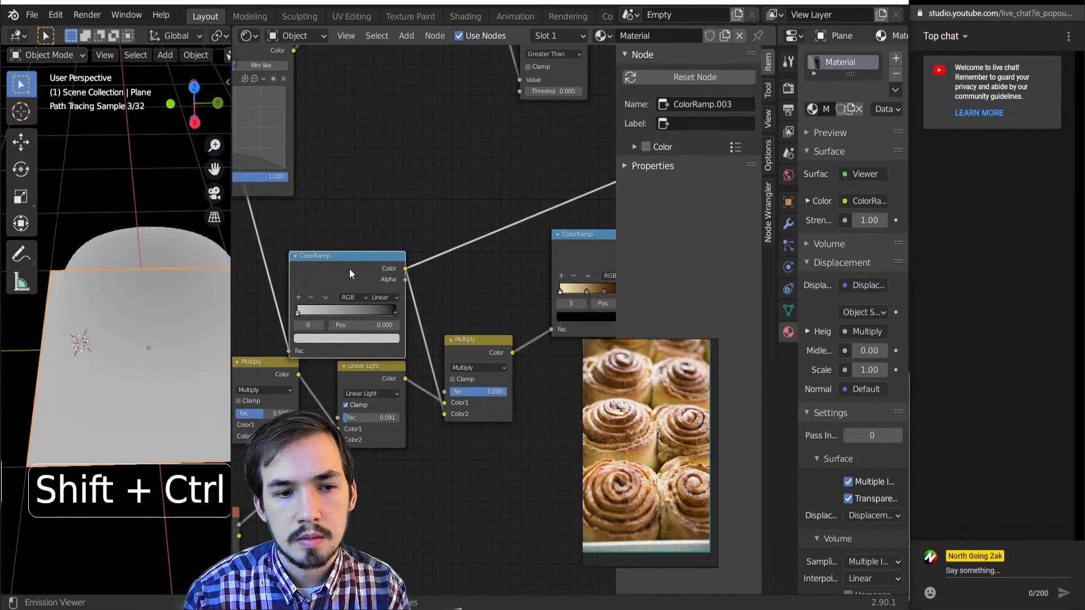
{"action": "mouse_move", "coordinate": [395, 313]}
{"action": "left_mouse_down"}
{"action": "mouse_move", "coordinate": [334, 315]}
{"action": "mouse_move", "coordinate": [395, 312]}
{"action": "left_mouse_up"}
{"action": "left_click", "coordinate": [460, 347], "text": "ctrl+shift"}
{"action": "left_click", "coordinate": [383, 369], "text": "ctrl+shift"}
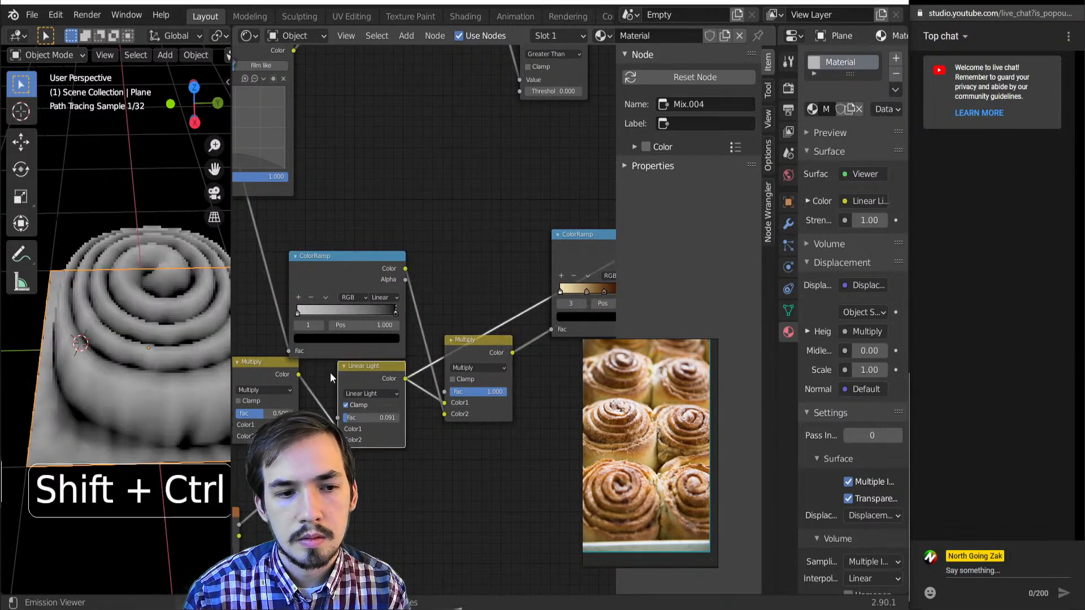
{"action": "middle_click_drag", "start_coordinate": [330, 371], "coordinate": [426, 357]}
{"action": "left_click", "coordinate": [544, 325], "text": "ctrl+shift"}
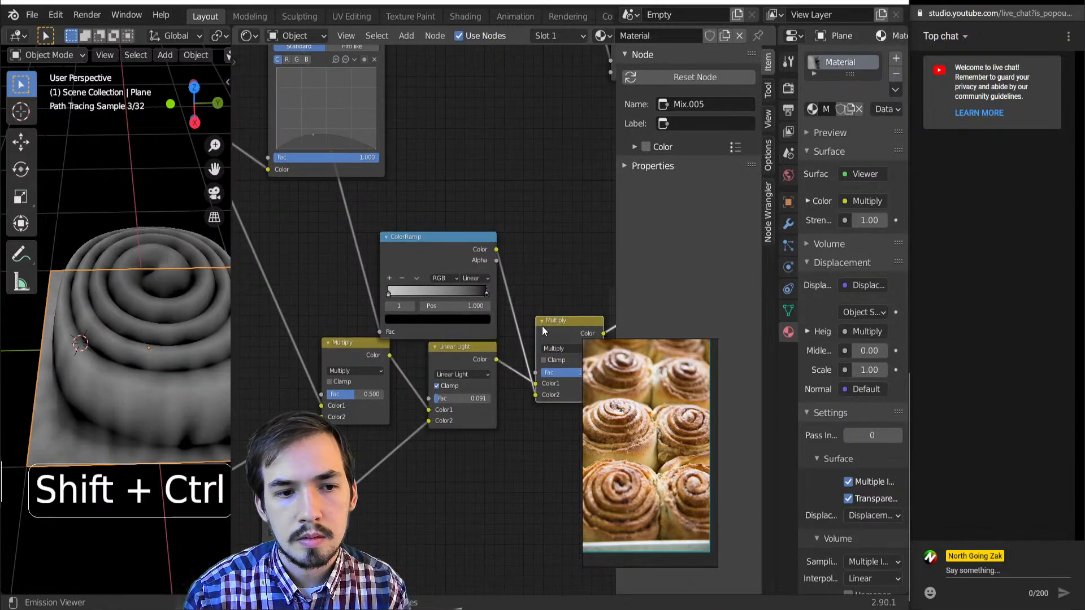
- Set the grayscale height ramp's interpolation to B-Spline and pull its black stop toward the start at about 0.289
{"action": "middle_click_drag", "start_coordinate": [452, 263], "coordinate": [419, 251]}
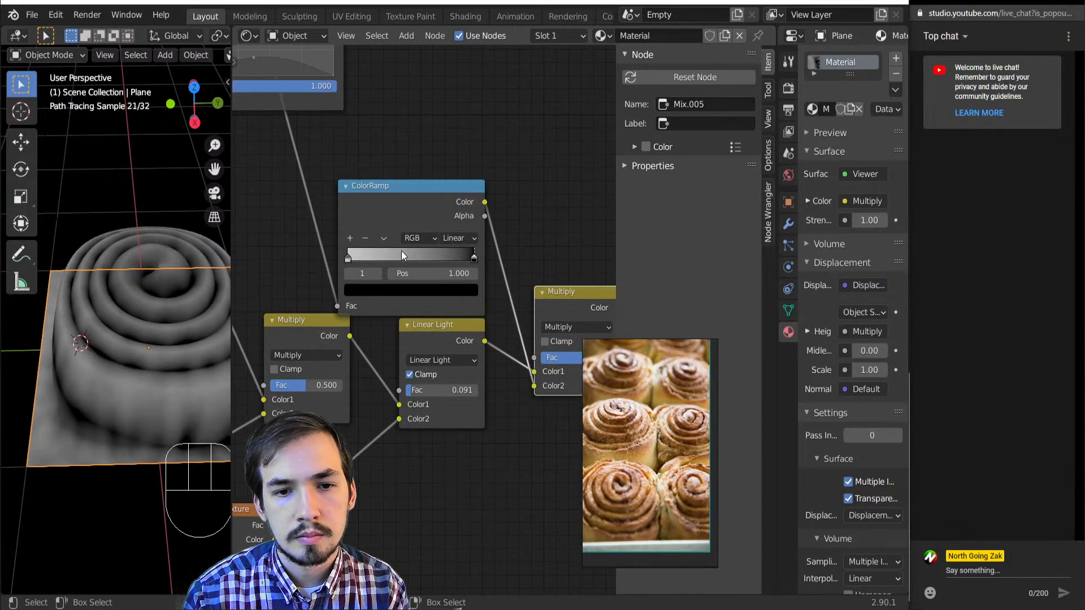
{"action": "scroll", "coordinate": [400, 253], "scroll_direction": "down", "scroll_amount": 4}
{"action": "scroll", "coordinate": [450, 316], "scroll_direction": "up", "scroll_amount": 2}
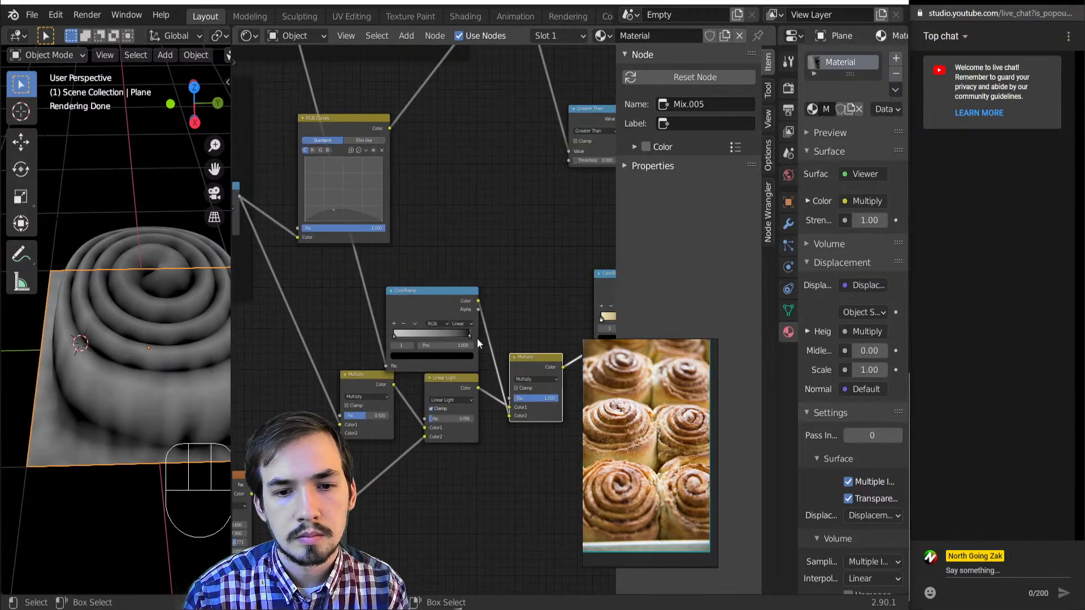
{"action": "left_click_drag", "start_coordinate": [477, 338], "coordinate": [419, 340]}
{"action": "left_click", "coordinate": [457, 324]}
{"action": "left_click", "coordinate": [469, 336]}
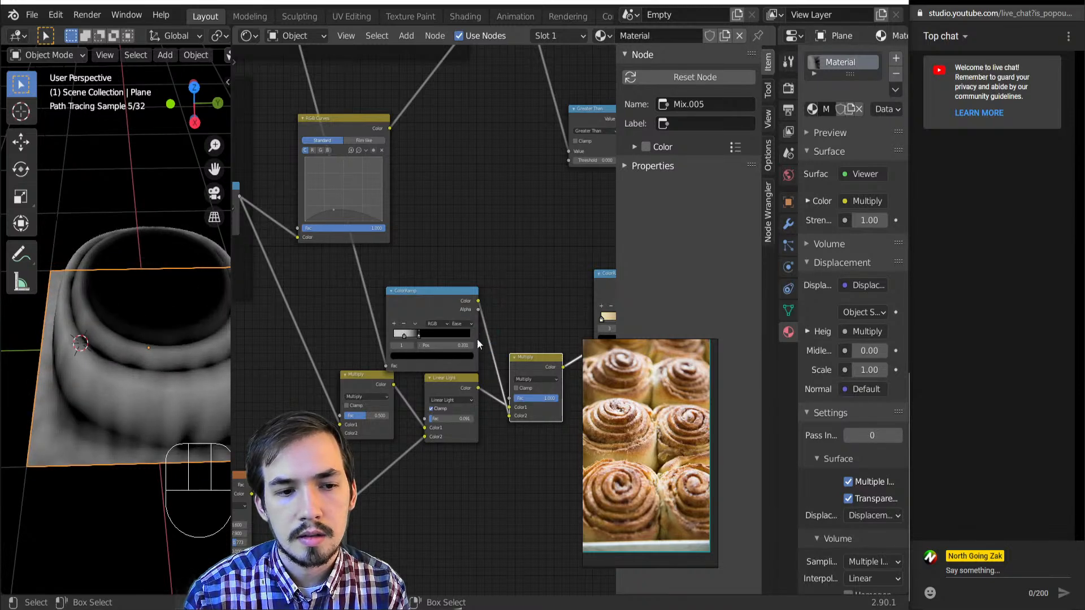
{"action": "scroll", "coordinate": [476, 338], "scroll_direction": "up", "scroll_amount": 2}
{"action": "left_click", "coordinate": [483, 323]}
{"action": "left_click", "coordinate": [496, 377]}
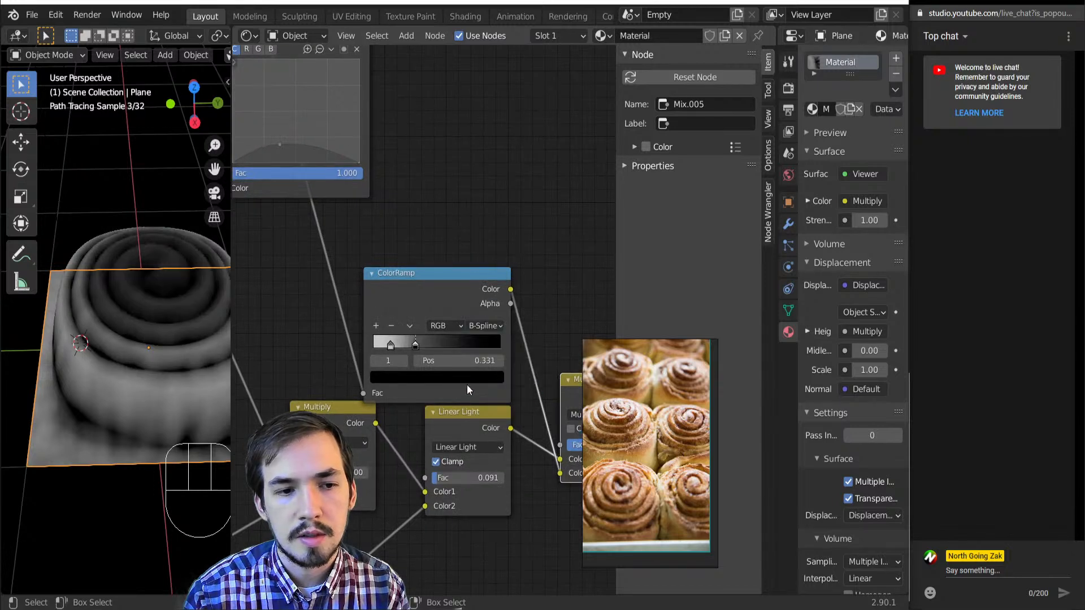
{"action": "middle_click_drag", "start_coordinate": [467, 385], "coordinate": [434, 365]}
{"action": "left_click_drag", "start_coordinate": [382, 323], "coordinate": [371, 322]}
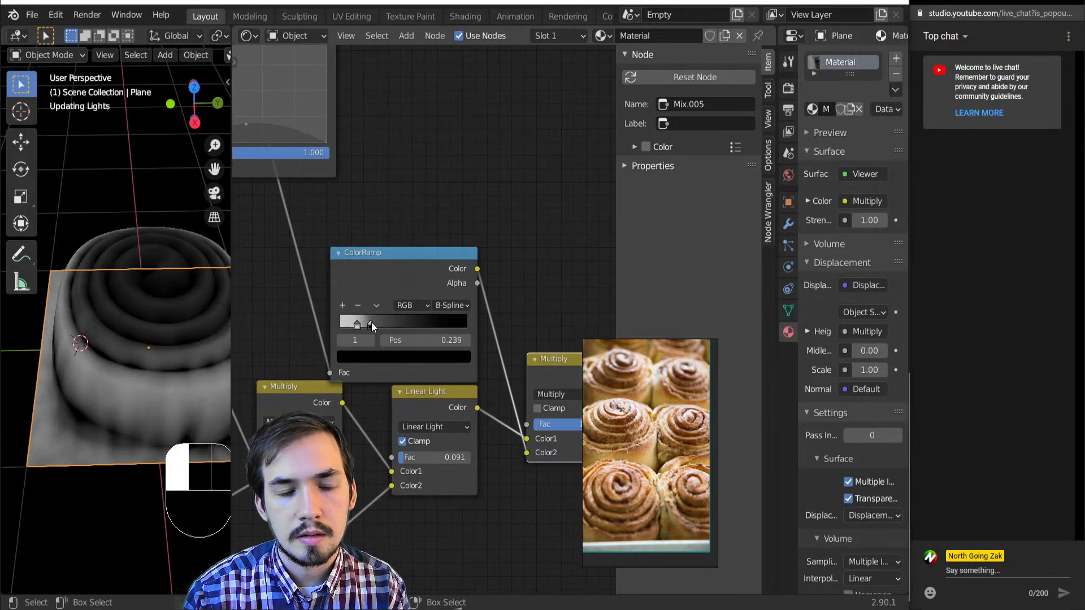
- Lighten the height ramp's black stop to a value of 0.233, and preview the brown ColorRamp output
{"action": "left_click", "coordinate": [405, 355]}
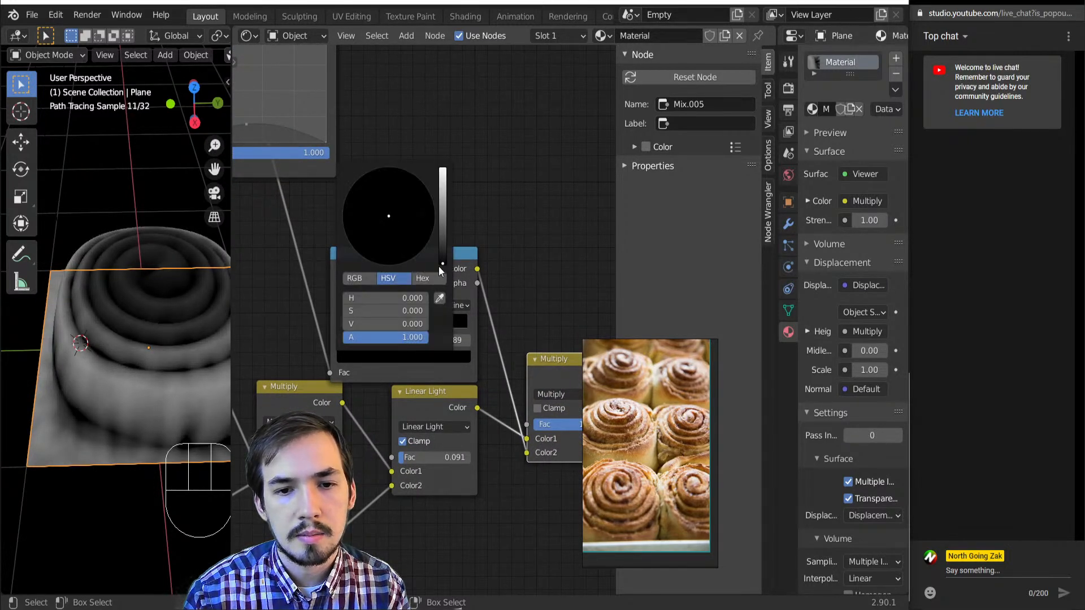
{"action": "left_click_drag", "start_coordinate": [439, 267], "coordinate": [442, 242]}
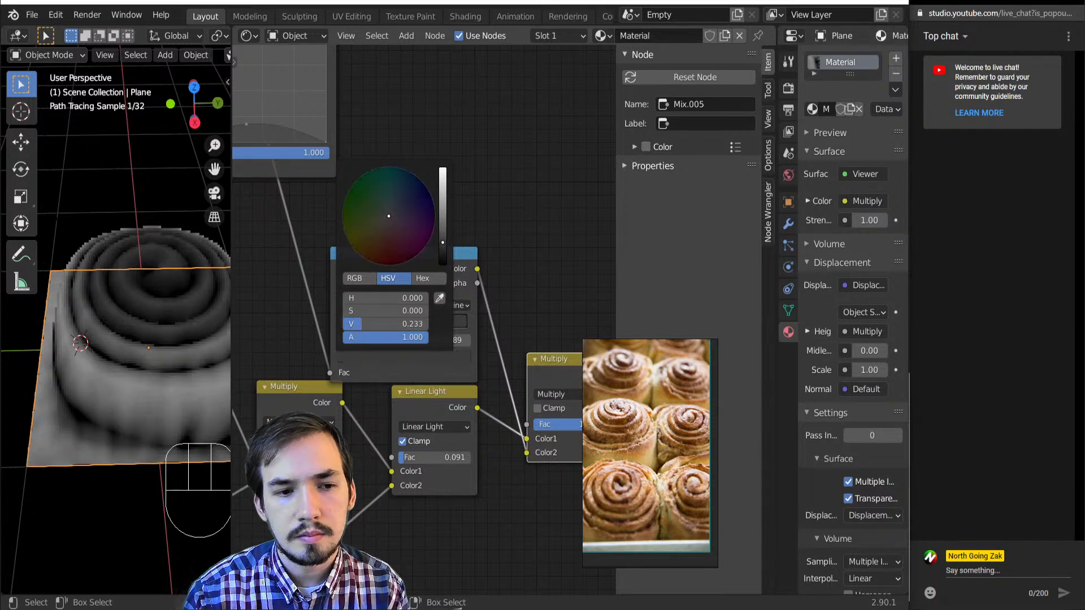
{"action": "scroll", "coordinate": [403, 472], "scroll_direction": "down", "scroll_amount": 3}
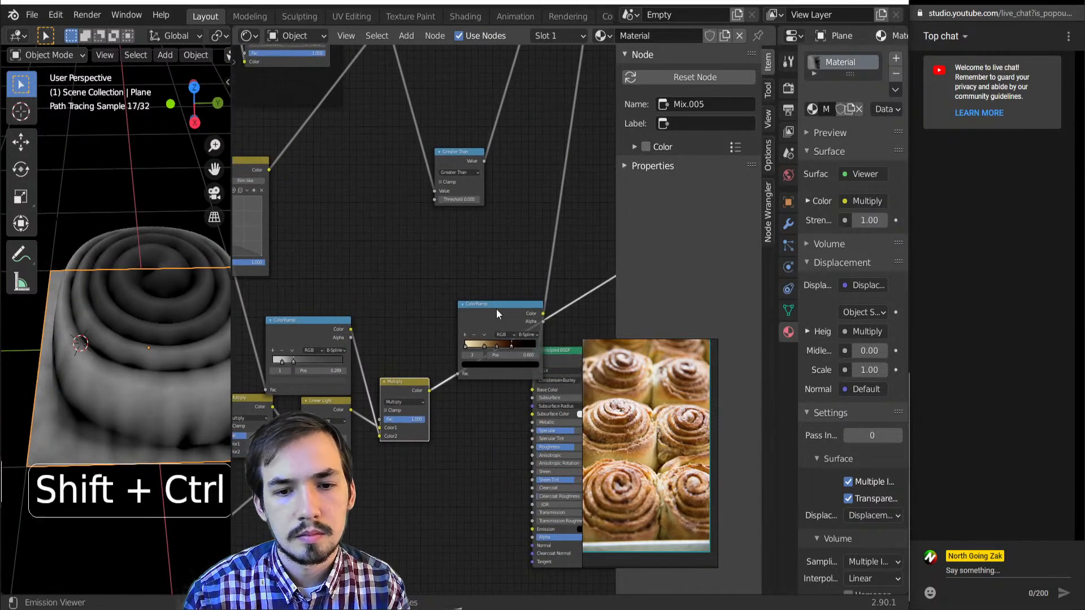
{"action": "left_click", "coordinate": [496, 309], "text": "ctrl+shift"}
{"action": "left_click", "coordinate": [407, 391], "text": "ctrl+shift"}
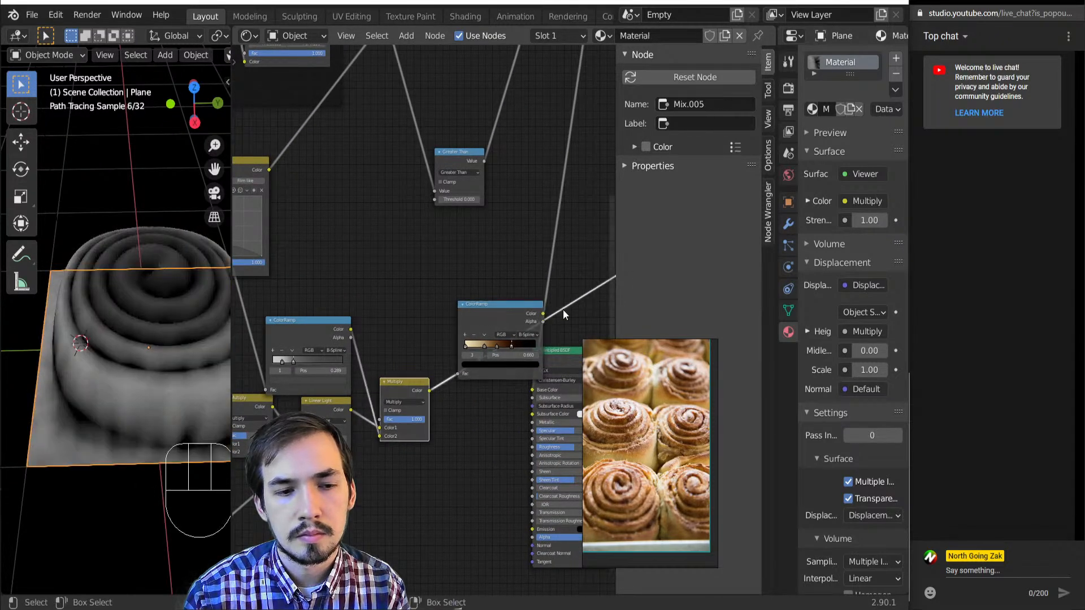
{"action": "left_click", "coordinate": [477, 329], "text": "ctrl+shift"}
- Shift the brown ColorRamp's tan stop toward cream and flip the ramp so black is at its start
{"action": "scroll", "coordinate": [483, 354], "scroll_direction": "up", "scroll_amount": 5}
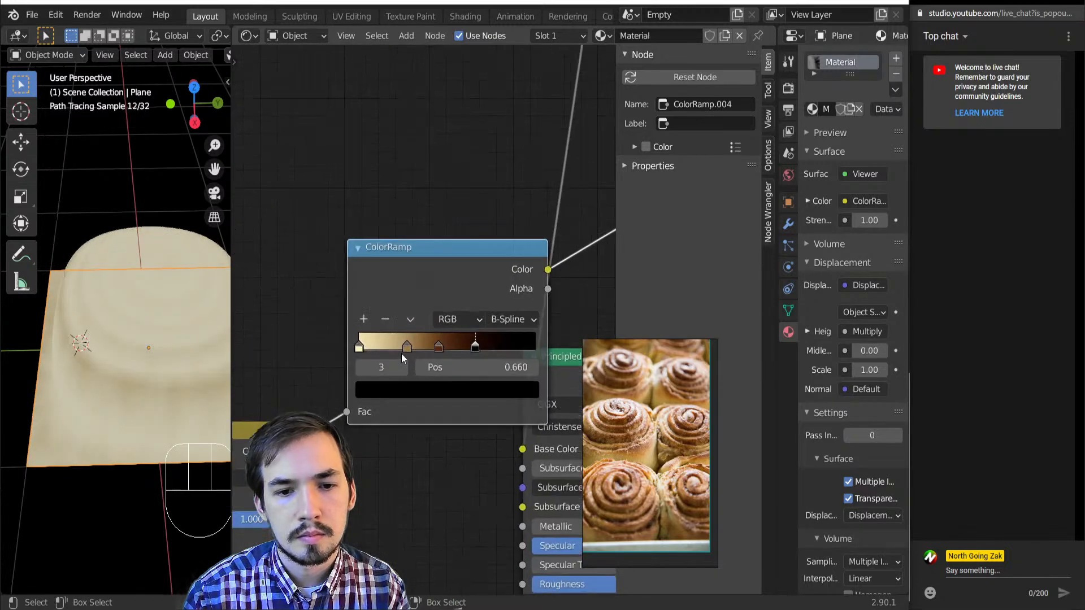
{"action": "left_click_drag", "start_coordinate": [403, 347], "coordinate": [386, 347]}
{"action": "left_click", "coordinate": [410, 320]}
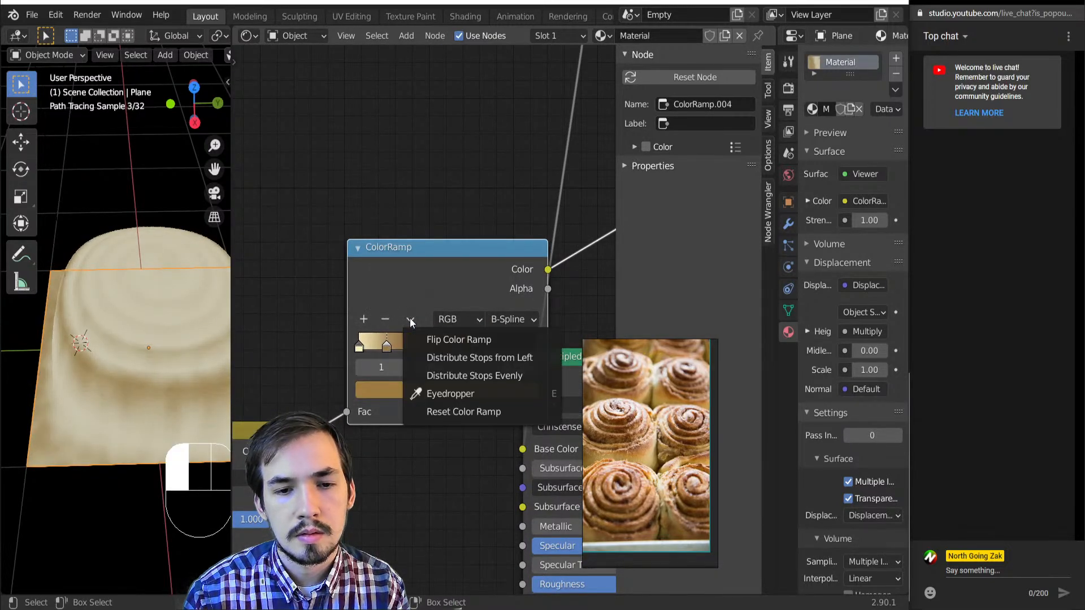
{"action": "left_click", "coordinate": [433, 337]}
- Move the brown ColorRamp's dark brown, tan and cream stops toward the black stop, with black at the very start
{"action": "left_click", "coordinate": [366, 346]}
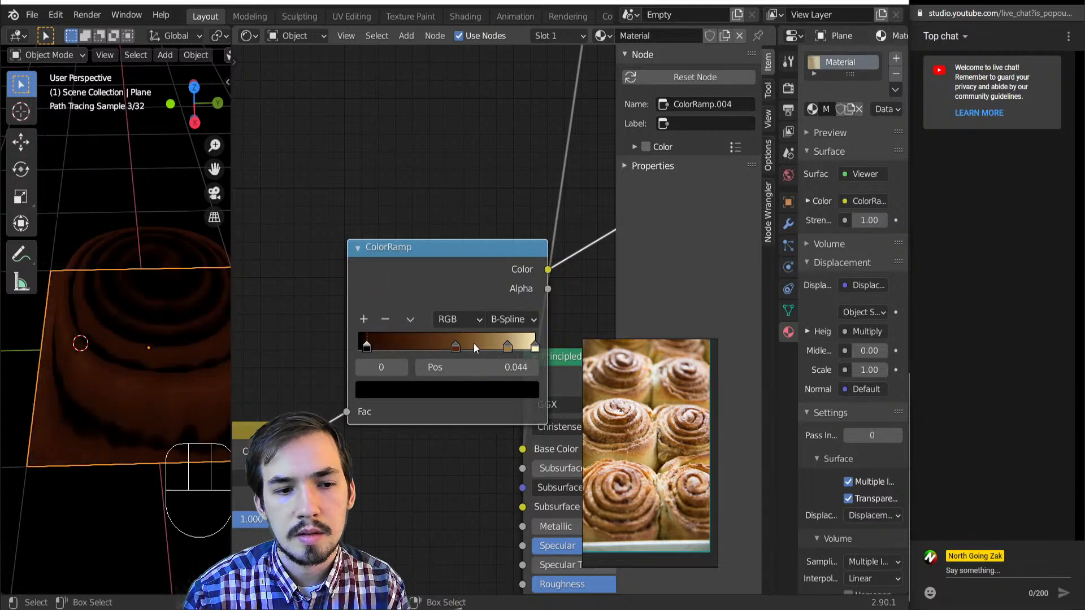
{"action": "left_click_drag", "start_coordinate": [455, 347], "coordinate": [388, 351]}
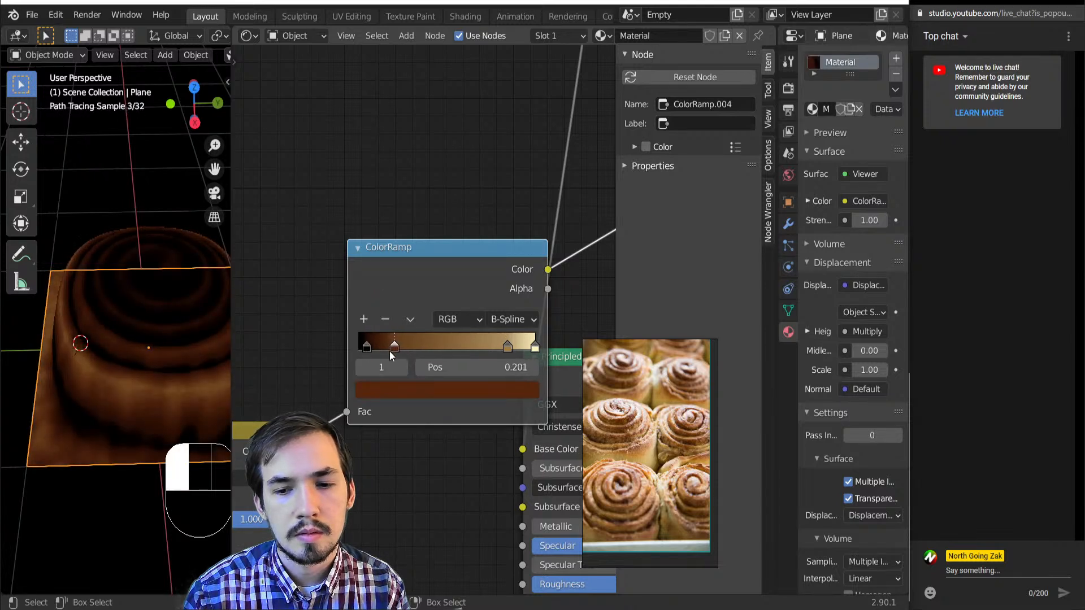
{"action": "left_click_drag", "start_coordinate": [508, 346], "coordinate": [420, 352]}
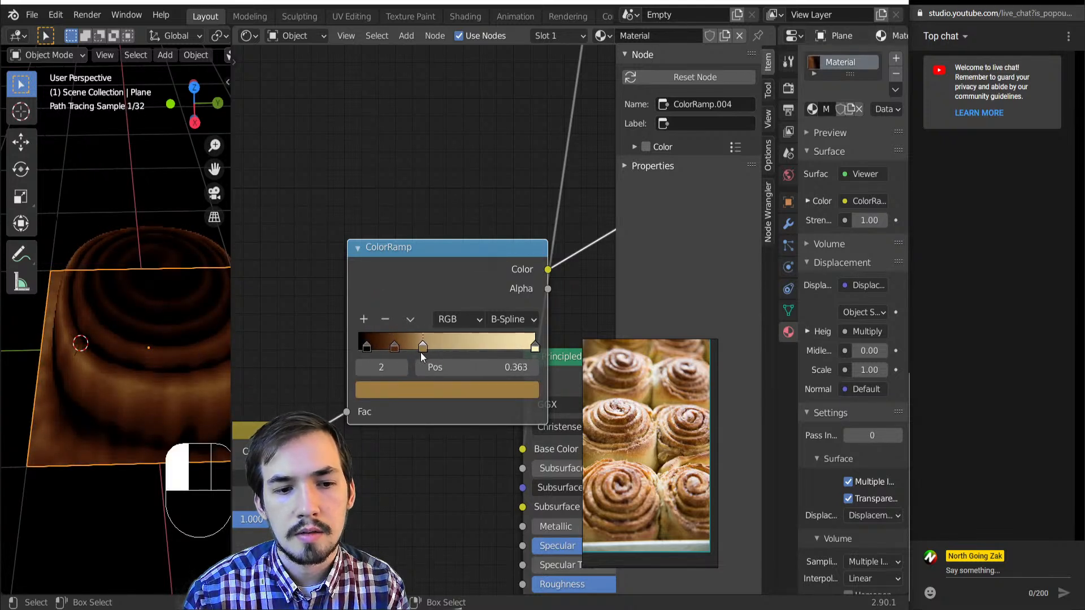
{"action": "left_click_drag", "start_coordinate": [518, 345], "coordinate": [357, 341]}
{"action": "scroll", "coordinate": [422, 345], "scroll_direction": "up", "scroll_amount": 3}
{"action": "left_click_drag", "start_coordinate": [456, 349], "coordinate": [410, 349]}
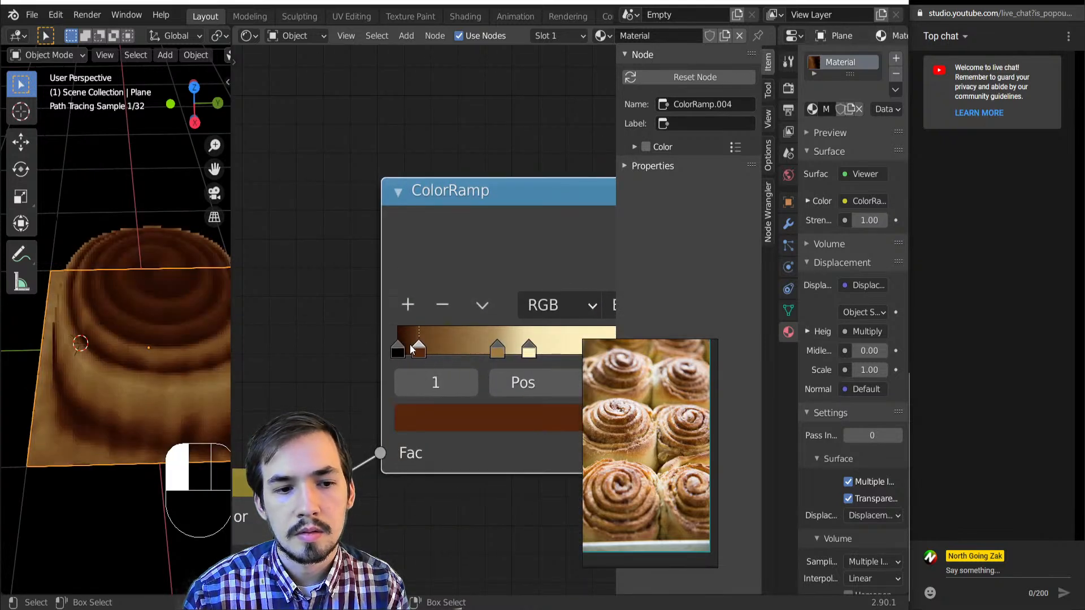
{"action": "left_click_drag", "start_coordinate": [497, 348], "coordinate": [455, 352]}
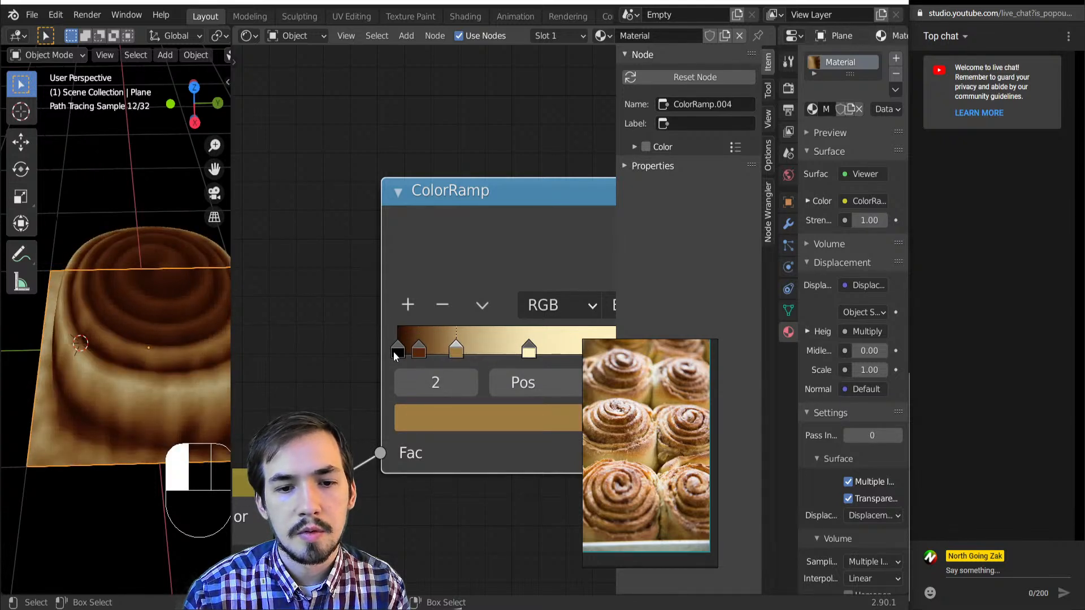
- Inspect the roll up close and pull the brown ColorRamp's cream and tan stops still nearer to the dark brown stop
{"action": "middle_click_drag", "start_coordinate": [449, 361], "coordinate": [417, 372]}
{"action": "scroll", "coordinate": [175, 331], "scroll_direction": "up", "scroll_amount": 5}
{"action": "middle_click_drag", "start_coordinate": [151, 353], "coordinate": [145, 372]}
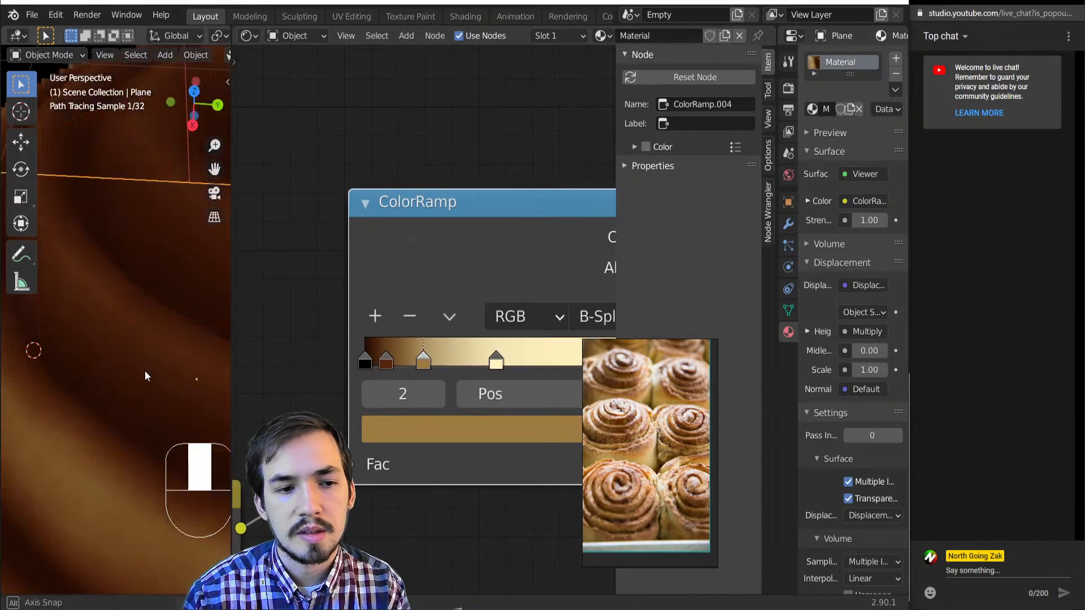
{"action": "scroll", "coordinate": [145, 373], "scroll_direction": "down", "scroll_amount": 5}
{"action": "left_click", "coordinate": [481, 364]}
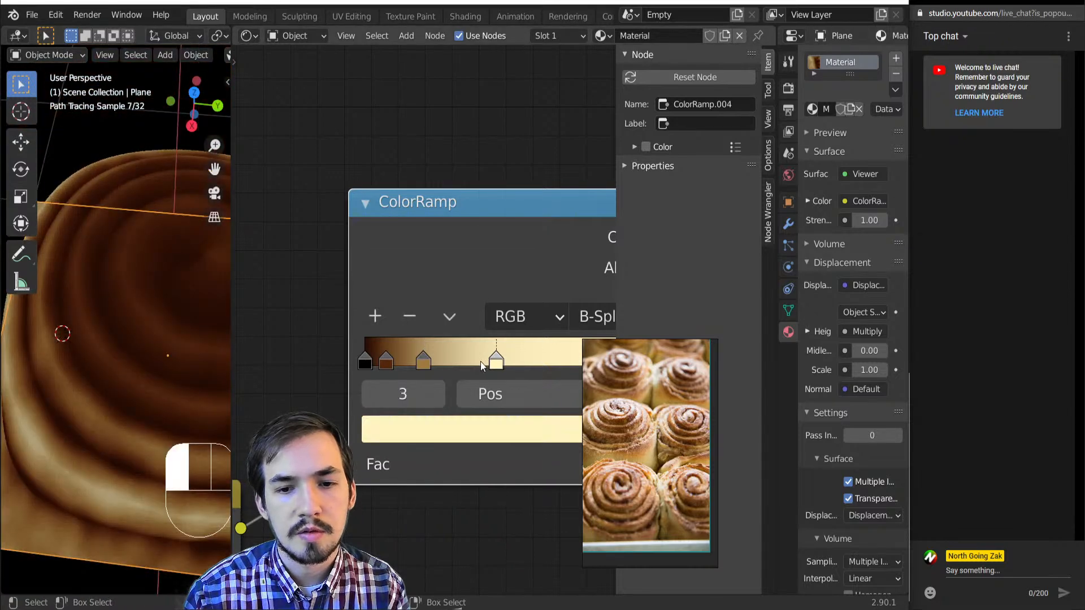
{"action": "left_click_drag", "start_coordinate": [482, 364], "coordinate": [402, 364]}
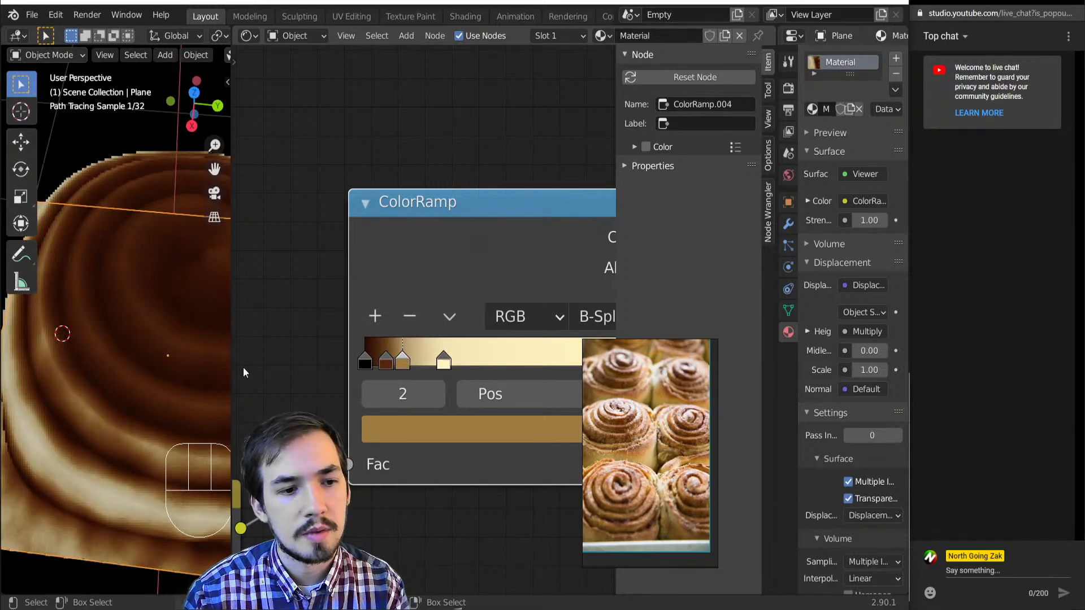
- Return the brown ColorRamp's cream stop to the ramp's end and set the tan stop's position to 0.197
{"action": "scroll", "coordinate": [140, 392], "scroll_direction": "down", "scroll_amount": 5}
{"action": "middle_click_drag", "start_coordinate": [140, 392], "coordinate": [83, 322]}
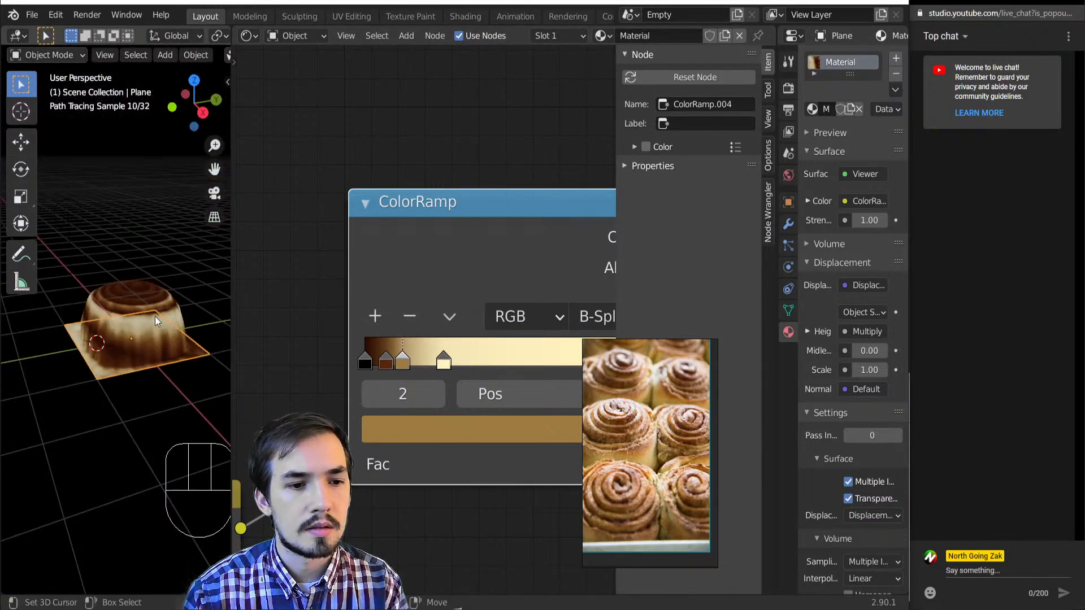
{"action": "scroll", "coordinate": [144, 358], "scroll_direction": "up", "scroll_amount": 6}
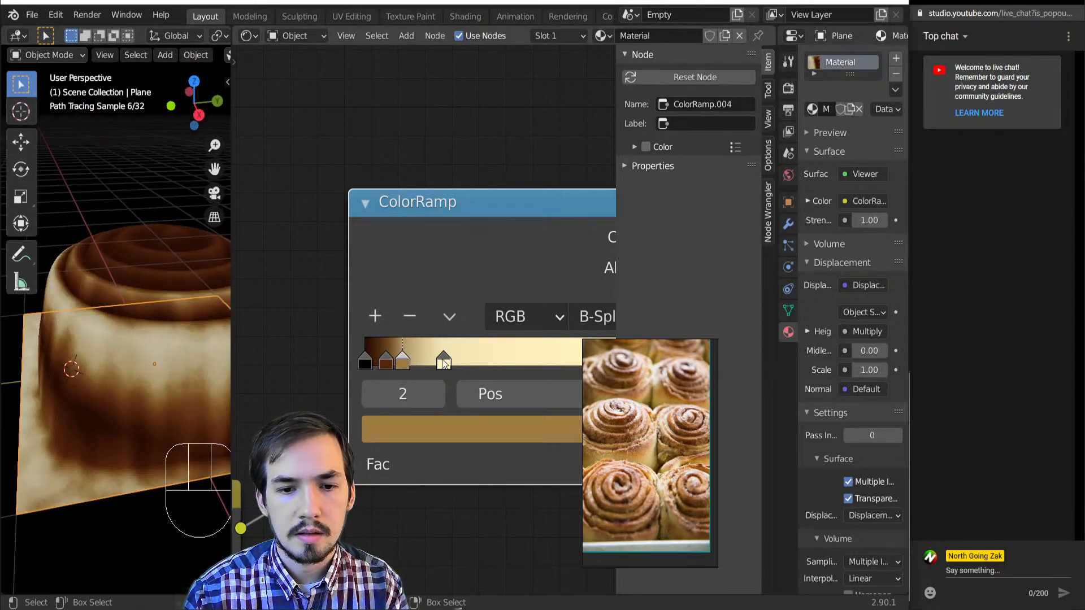
{"action": "left_click_drag", "start_coordinate": [442, 363], "coordinate": [603, 363]}
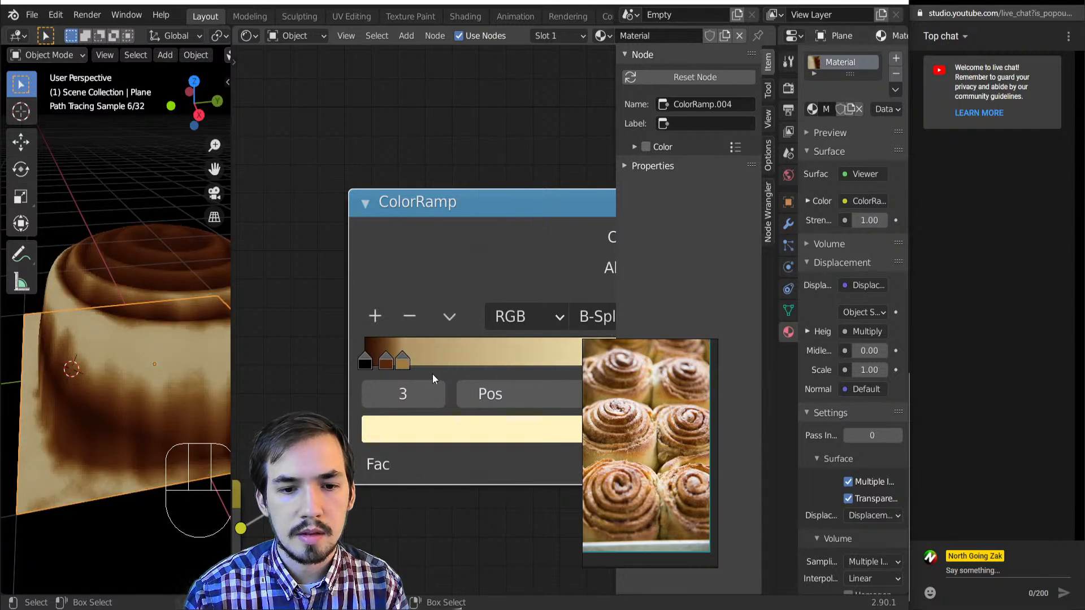
{"action": "scroll", "coordinate": [432, 374], "scroll_direction": "down", "scroll_amount": 2}
{"action": "left_click_drag", "start_coordinate": [386, 361], "coordinate": [400, 360]}
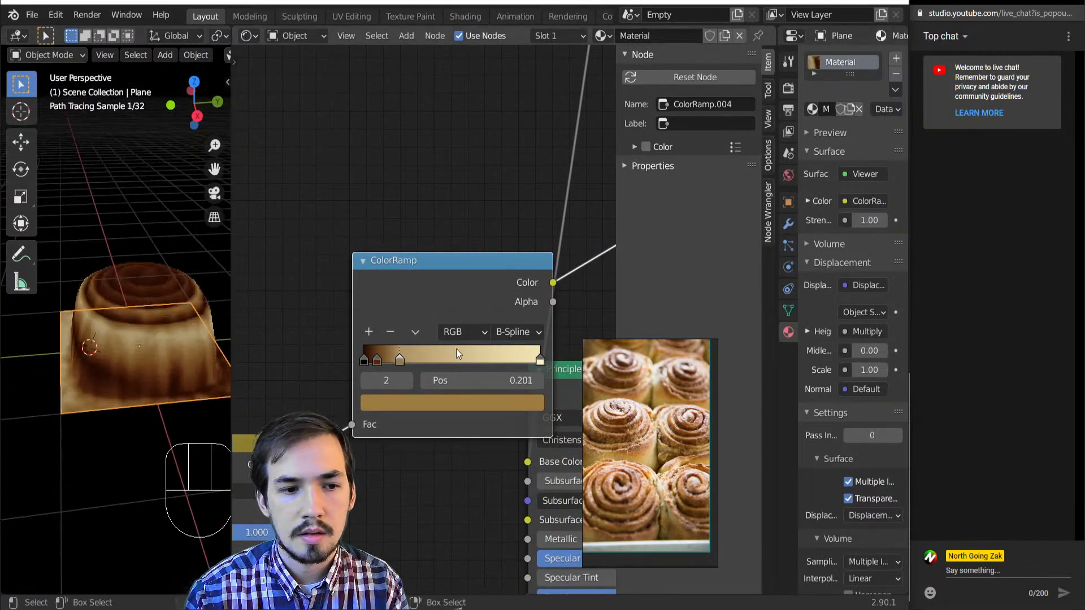
{"action": "mouse_move", "coordinate": [534, 358]}
{"action": "left_mouse_down"}
{"action": "mouse_move", "coordinate": [394, 362]}
{"action": "mouse_move", "coordinate": [547, 364]}
{"action": "left_mouse_up"}
{"action": "mouse_move", "coordinate": [399, 360]}
{"action": "left_mouse_down"}
{"action": "mouse_move", "coordinate": [388, 358]}
{"action": "mouse_move", "coordinate": [398, 360]}
{"action": "left_mouse_up"}
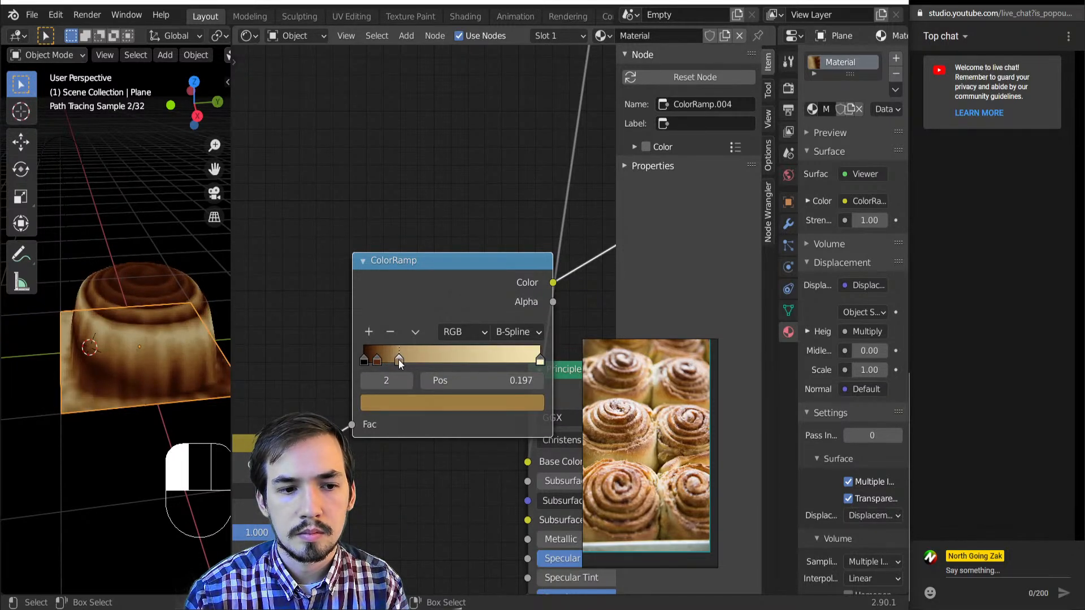
- Set the grayscale height ramp's light stop to pure white, value 1.000, at position 0.000
{"action": "scroll", "coordinate": [348, 387], "scroll_direction": "down", "scroll_amount": 7}
{"action": "middle_click_drag", "start_coordinate": [349, 392], "coordinate": [554, 387]}
{"action": "mouse_move", "coordinate": [361, 355]}
{"action": "left_mouse_down"}
{"action": "mouse_move", "coordinate": [380, 353]}
{"action": "mouse_move", "coordinate": [350, 354]}
{"action": "left_mouse_up"}
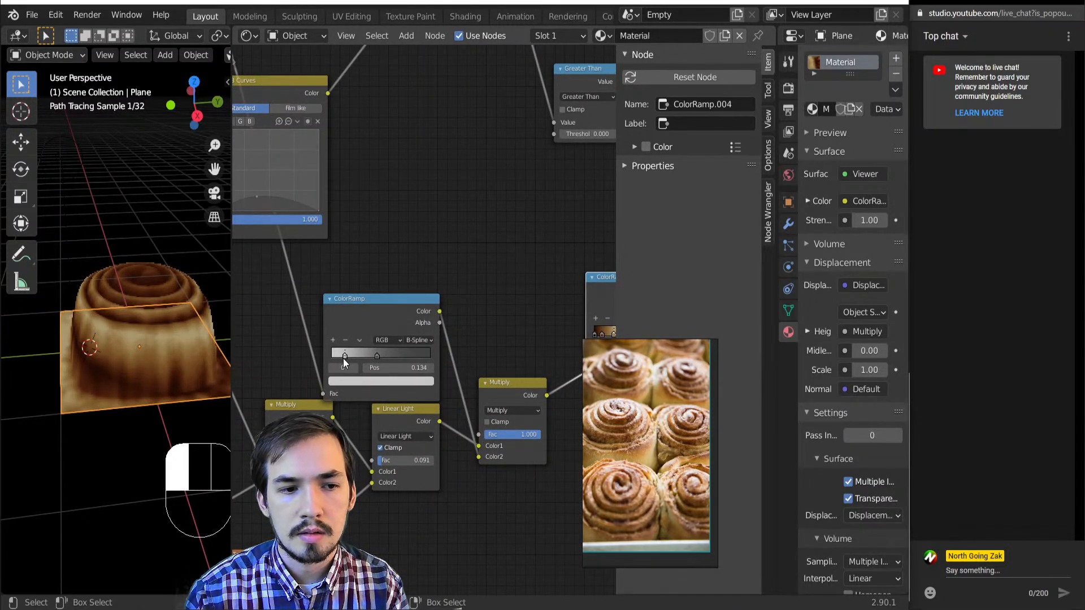
{"action": "left_click", "coordinate": [378, 383]}
{"action": "left_click_drag", "start_coordinate": [413, 250], "coordinate": [413, 232]}
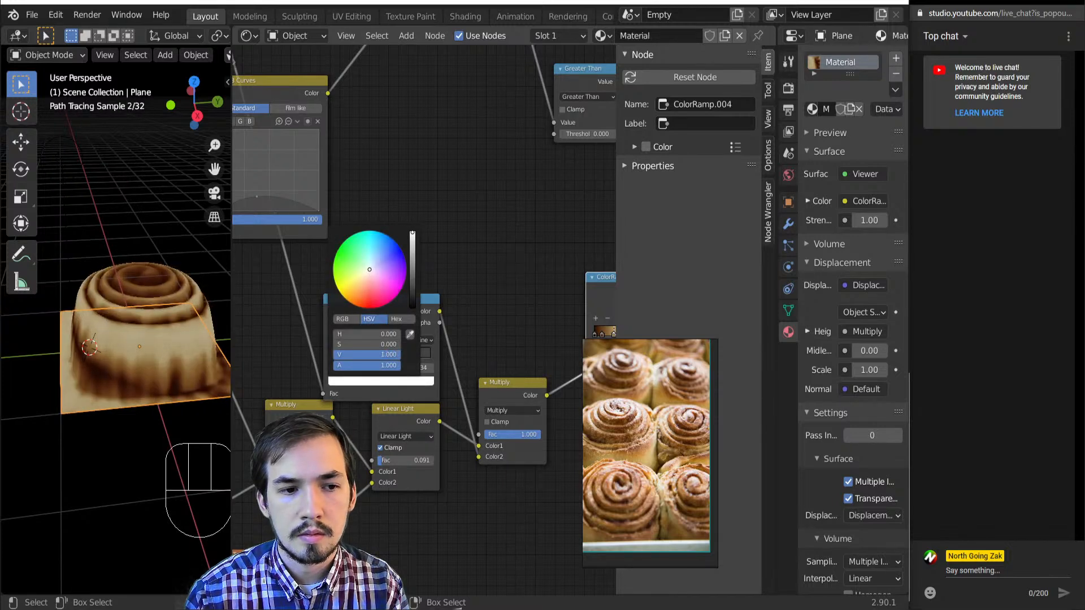
{"action": "left_click_drag", "start_coordinate": [348, 356], "coordinate": [300, 350]}
- Darken the height ramp's white stop slightly to a light gray and inspect the roll from another side
{"action": "scroll", "coordinate": [372, 389], "scroll_direction": "up", "scroll_amount": 2}
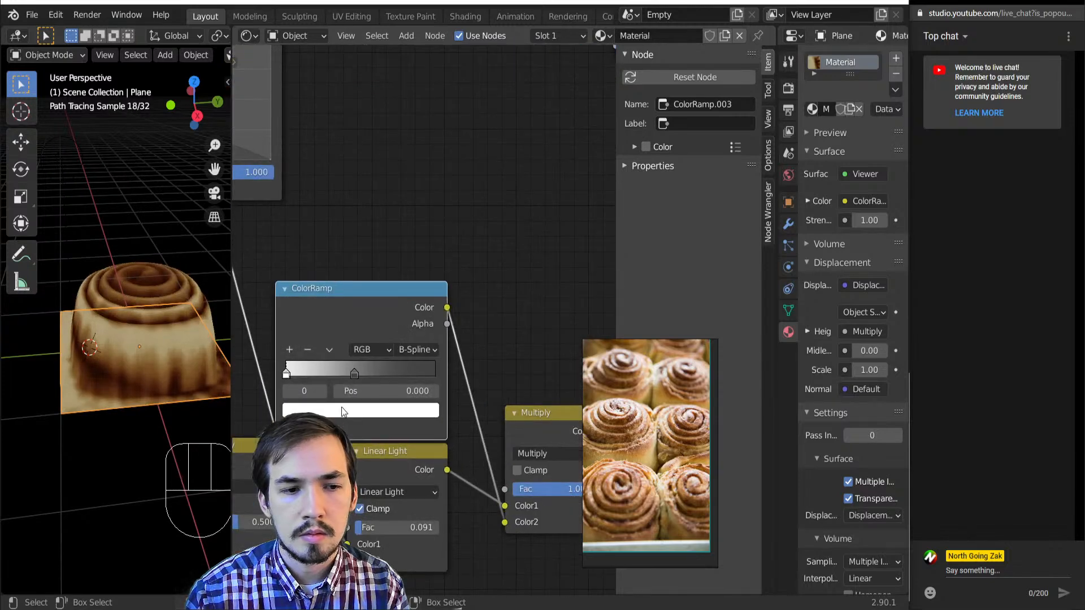
{"action": "scroll", "coordinate": [341, 408], "scroll_direction": "up", "scroll_amount": 1}
{"action": "left_click", "coordinate": [365, 421]}
{"action": "left_click_drag", "start_coordinate": [406, 219], "coordinate": [405, 192]}
{"action": "middle_click_drag", "start_coordinate": [173, 328], "coordinate": [111, 361]}
{"action": "scroll", "coordinate": [110, 365], "scroll_direction": "up", "scroll_amount": 3}
{"action": "scroll", "coordinate": [392, 373], "scroll_direction": "down", "scroll_amount": 7}
- Set the Linear Light mix node's factor to 0.080 to soften the noise
{"action": "middle_click_drag", "start_coordinate": [304, 411], "coordinate": [468, 195]}
{"action": "scroll", "coordinate": [424, 319], "scroll_direction": "up", "scroll_amount": 6}
{"action": "middle_click_drag", "start_coordinate": [404, 448], "coordinate": [337, 468]}
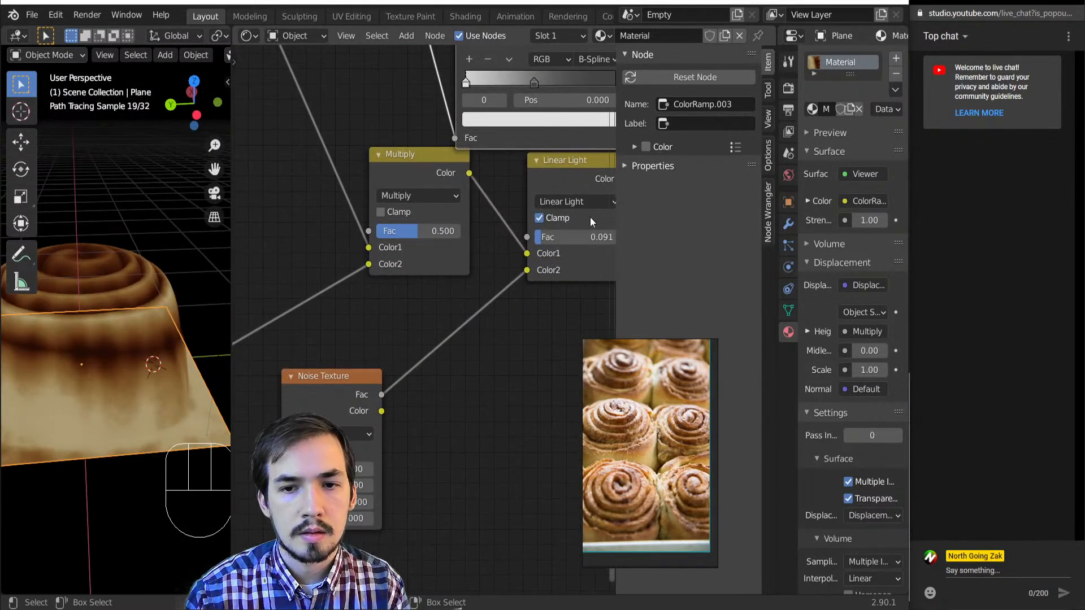
{"action": "left_click_drag", "start_coordinate": [573, 237], "coordinate": [590, 237], "text": "shift"}
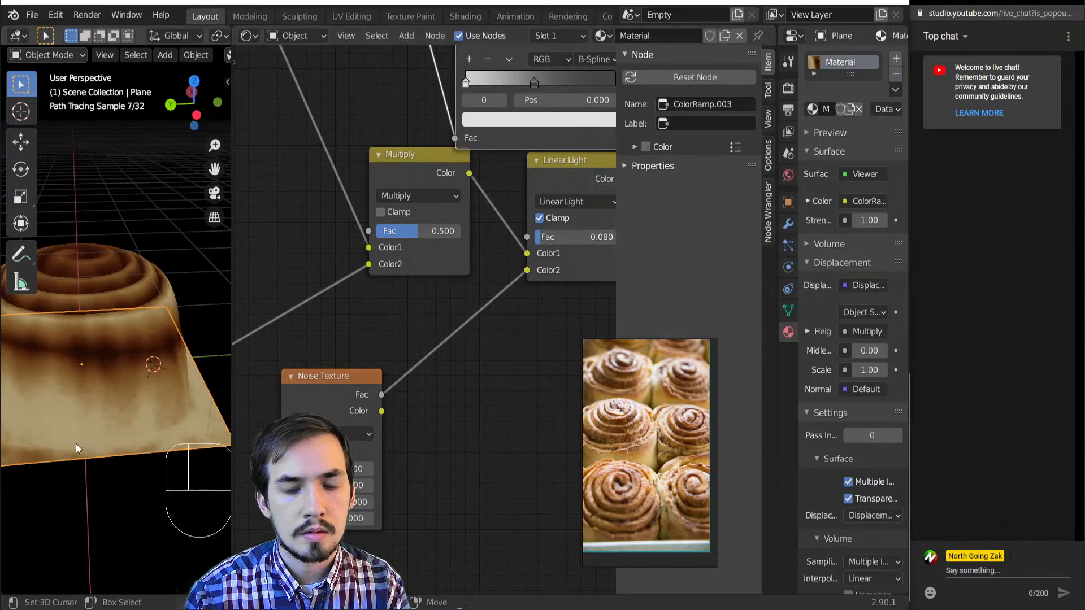
- Adjust the scale and roughness of the Noise Texture feeding the Linear Light node, and check the roll from several angles
{"action": "left_click_drag", "start_coordinate": [333, 469], "coordinate": [313, 469]}
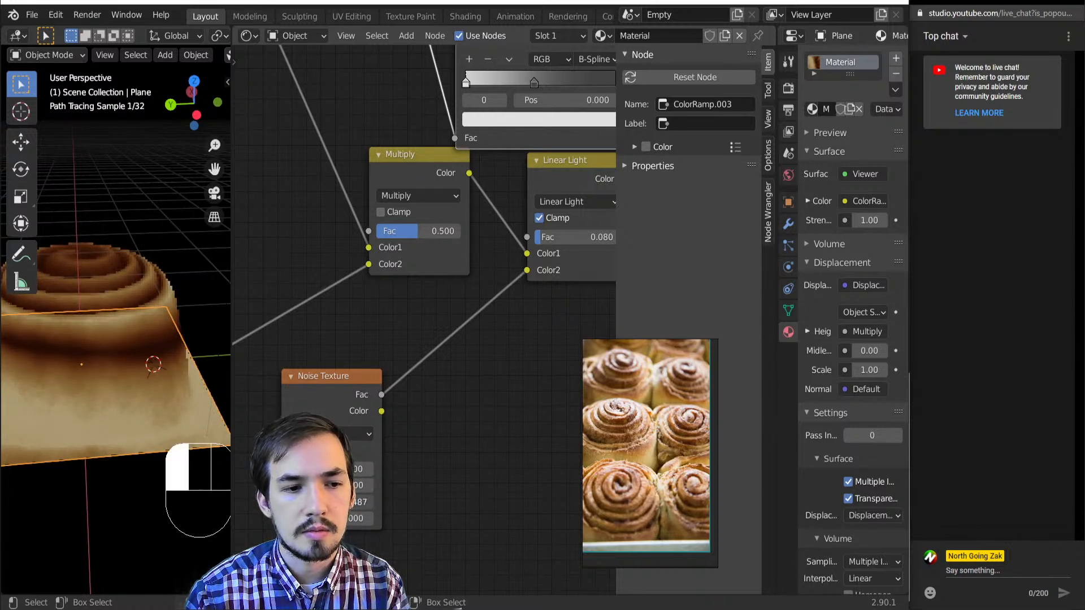
{"action": "left_click_drag", "start_coordinate": [333, 502], "coordinate": [340, 502]}
{"action": "mouse_move", "coordinate": [158, 444]}
{"action": "middle_mouse_down"}
{"action": "mouse_move", "coordinate": [4, 452]}
{"action": "mouse_move", "coordinate": [174, 434]}
{"action": "middle_mouse_up"}
{"action": "scroll", "coordinate": [175, 433], "scroll_direction": "down", "scroll_amount": 6}
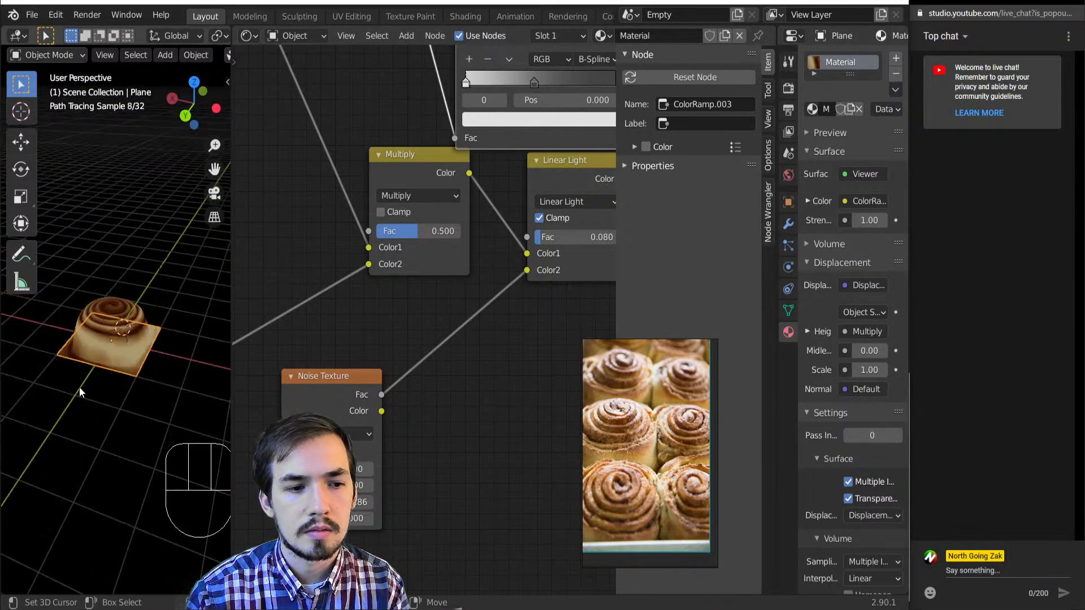
{"action": "middle_click_drag", "start_coordinate": [79, 388], "coordinate": [63, 370]}
{"action": "scroll", "coordinate": [67, 364], "scroll_direction": "up", "scroll_amount": 5}
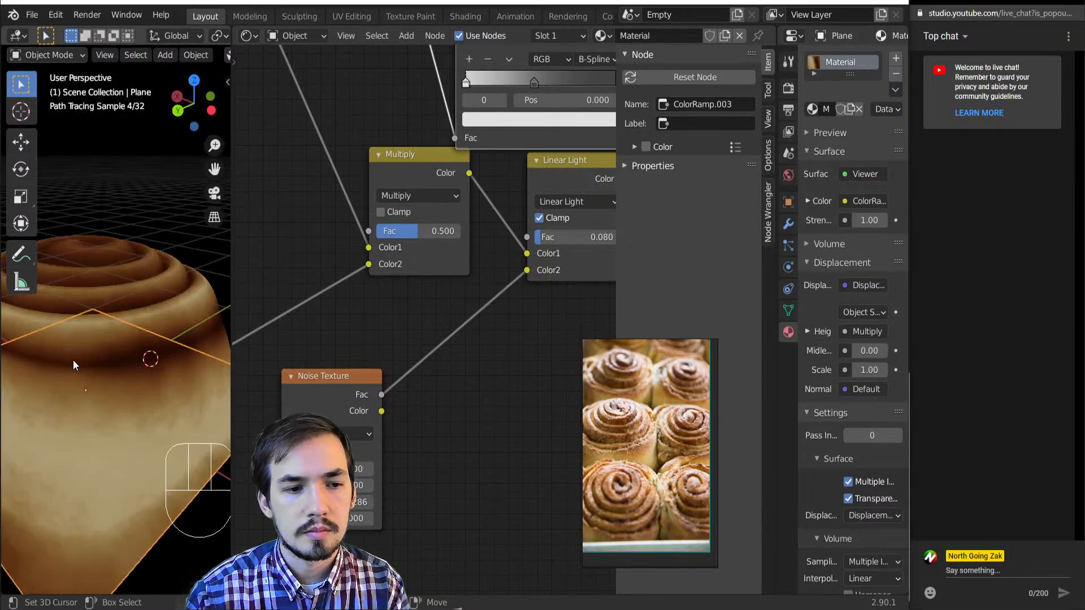
- Connect the brown-to-cream color ramp to the Principled BSDF's Base Color and route the shader to the material output
{"action": "scroll", "coordinate": [73, 361], "scroll_direction": "down", "scroll_amount": 3}
{"action": "scroll", "coordinate": [421, 372], "scroll_direction": "down", "scroll_amount": 3}
{"action": "scroll", "coordinate": [420, 373], "scroll_direction": "down", "scroll_amount": 6}
{"action": "middle_click_drag", "start_coordinate": [461, 376], "coordinate": [344, 438]}
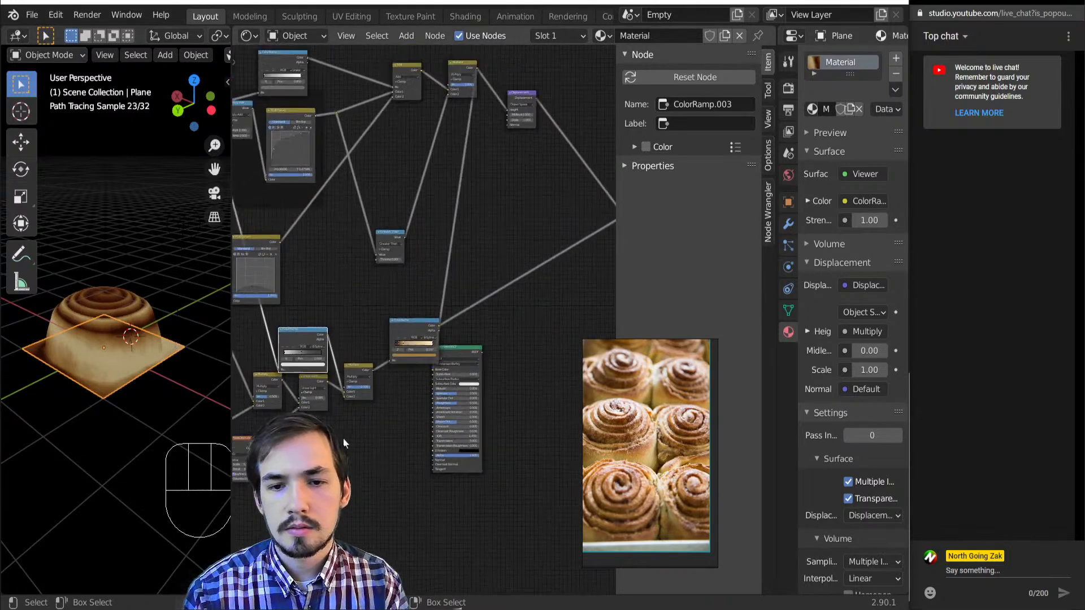
{"action": "scroll", "coordinate": [419, 367], "scroll_direction": "down", "scroll_amount": 4}
{"action": "left_click", "coordinate": [453, 337], "text": "ctrl+shift"}
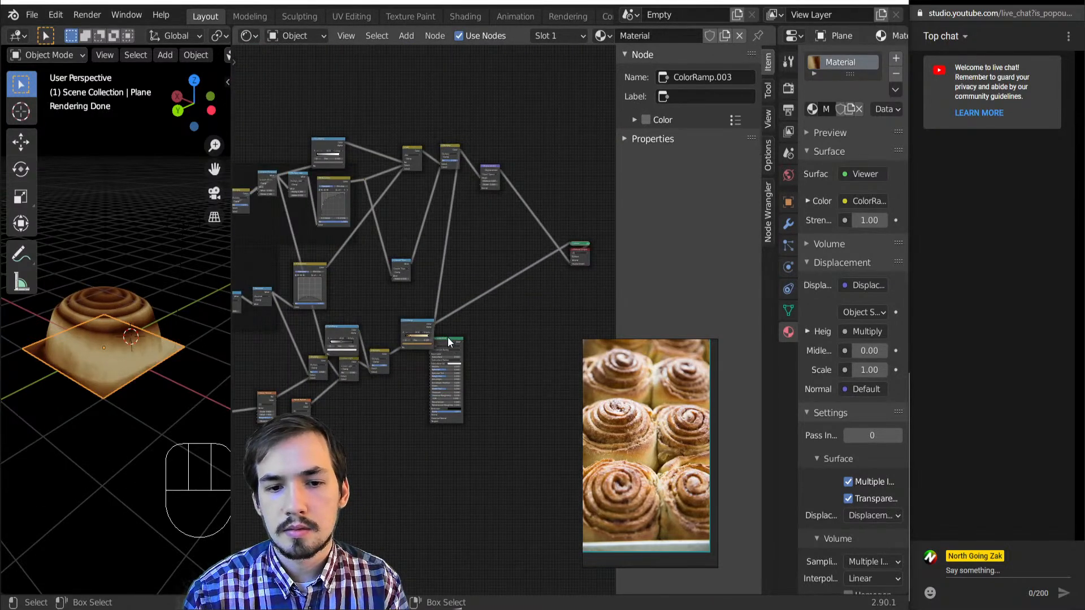
{"action": "left_click", "coordinate": [448, 337]}
{"action": "scroll", "coordinate": [453, 317], "scroll_direction": "up", "scroll_amount": 5}
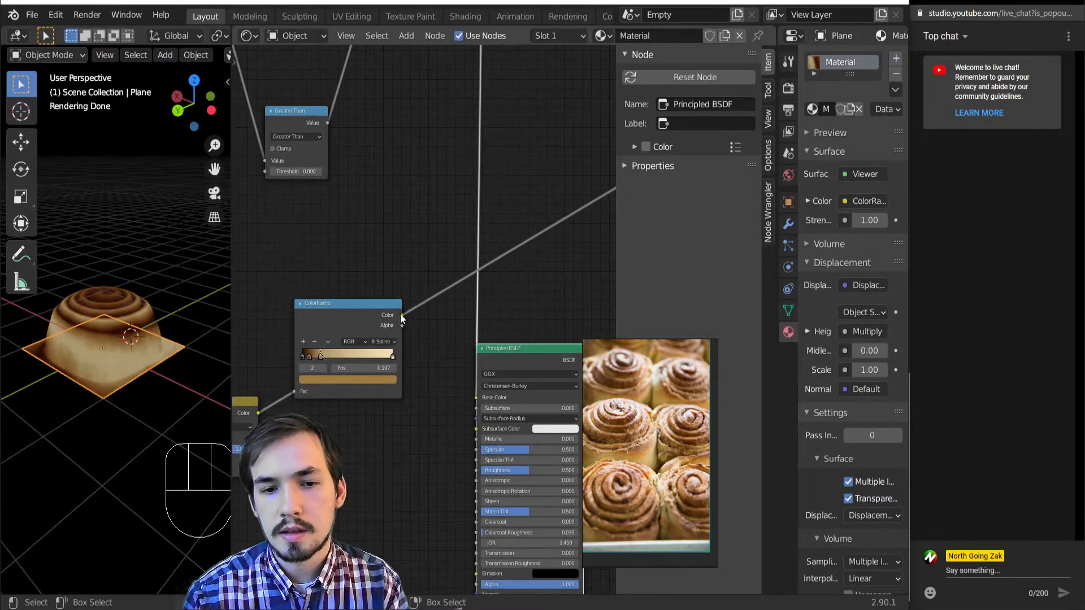
{"action": "left_click_drag", "start_coordinate": [401, 315], "coordinate": [478, 398]}
{"action": "left_click", "coordinate": [511, 363], "text": "ctrl+shift"}
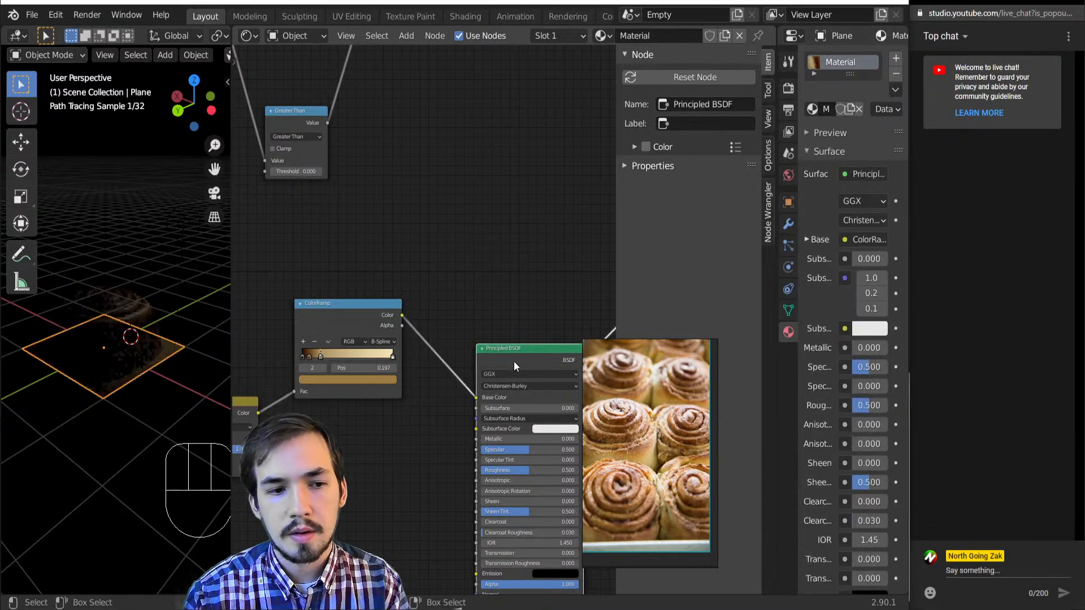
- Raise the power of the point light near the roll to 335.1 W and inspect the lit roll up close
{"action": "middle_click_drag", "start_coordinate": [10, 363], "coordinate": [66, 347]}
{"action": "left_click", "coordinate": [139, 348]}
{"action": "key", "text": "a"}
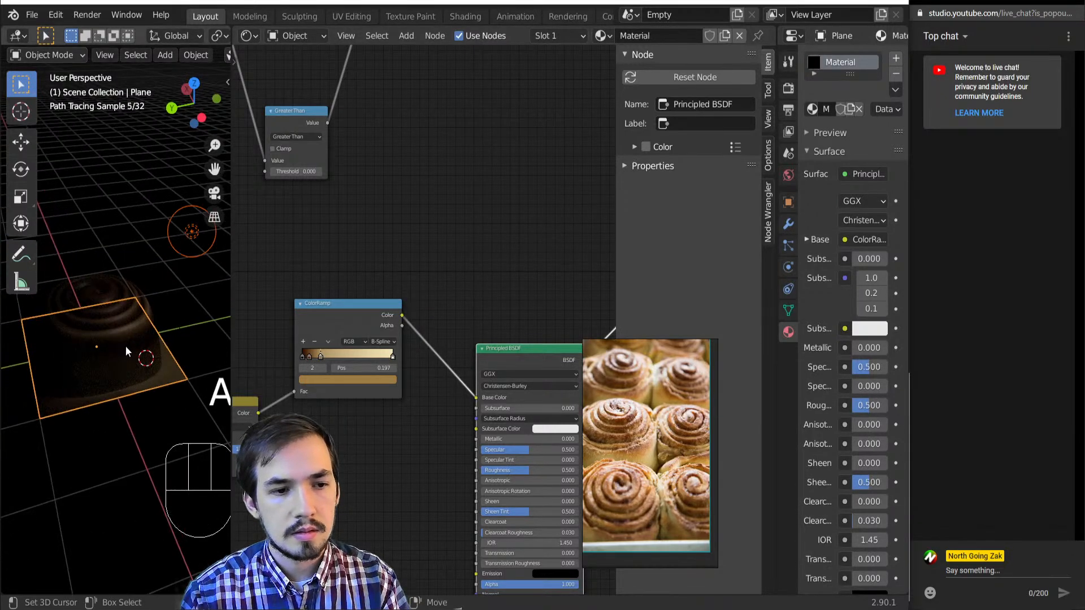
{"action": "scroll", "coordinate": [125, 346], "scroll_direction": "down", "scroll_amount": 3}
{"action": "left_click", "coordinate": [147, 285]}
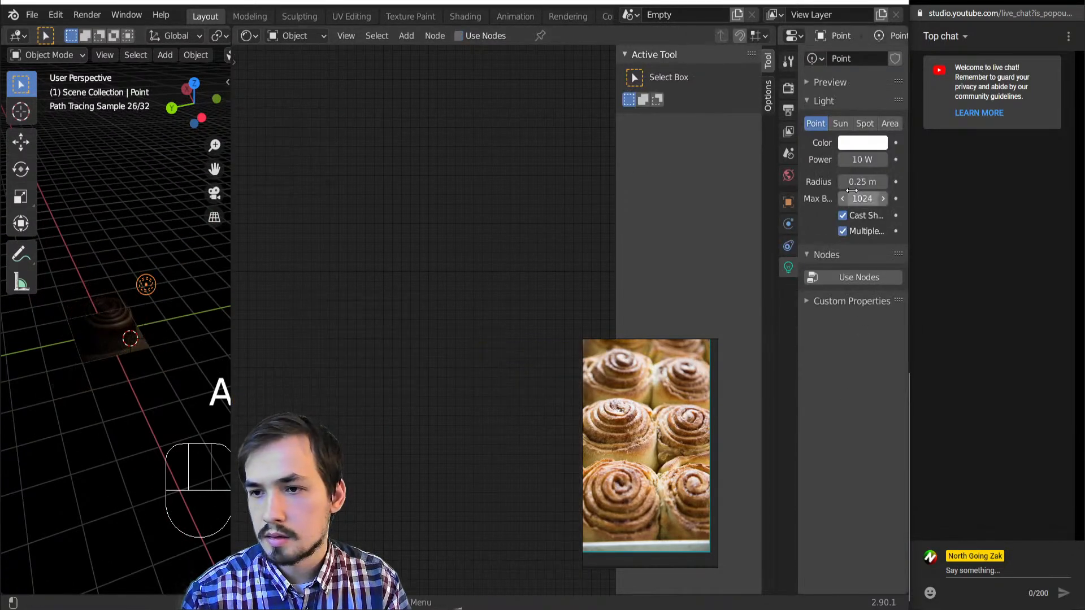
{"action": "left_click_drag", "start_coordinate": [861, 160], "coordinate": [899, 159]}
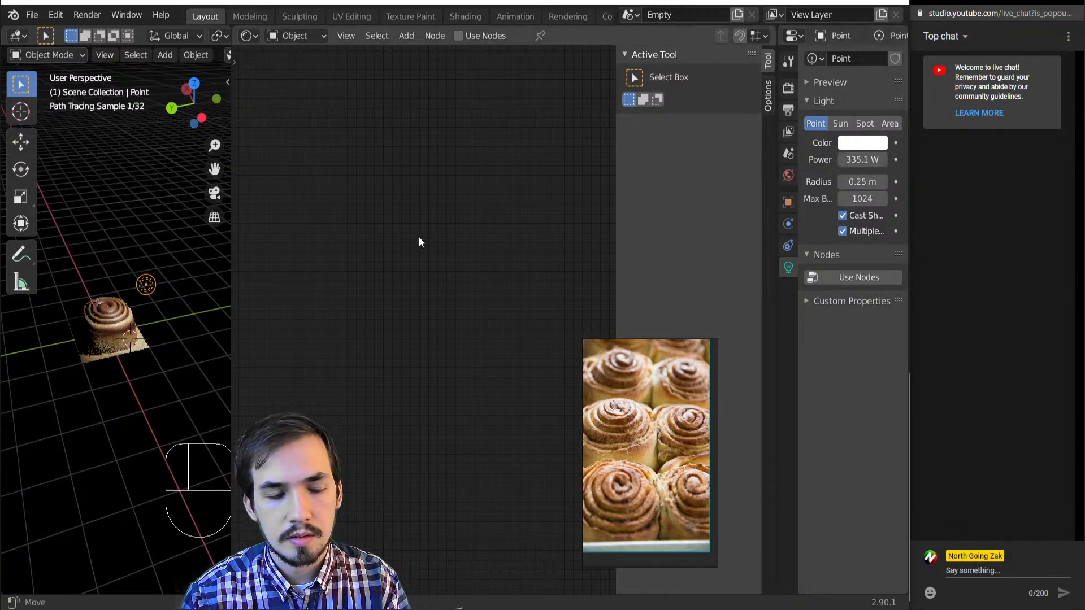
{"action": "scroll", "coordinate": [154, 386], "scroll_direction": "up", "scroll_amount": 3}
{"action": "middle_click_drag", "start_coordinate": [142, 386], "coordinate": [117, 384]}
{"action": "scroll", "coordinate": [80, 363], "scroll_direction": "up", "scroll_amount": 1}
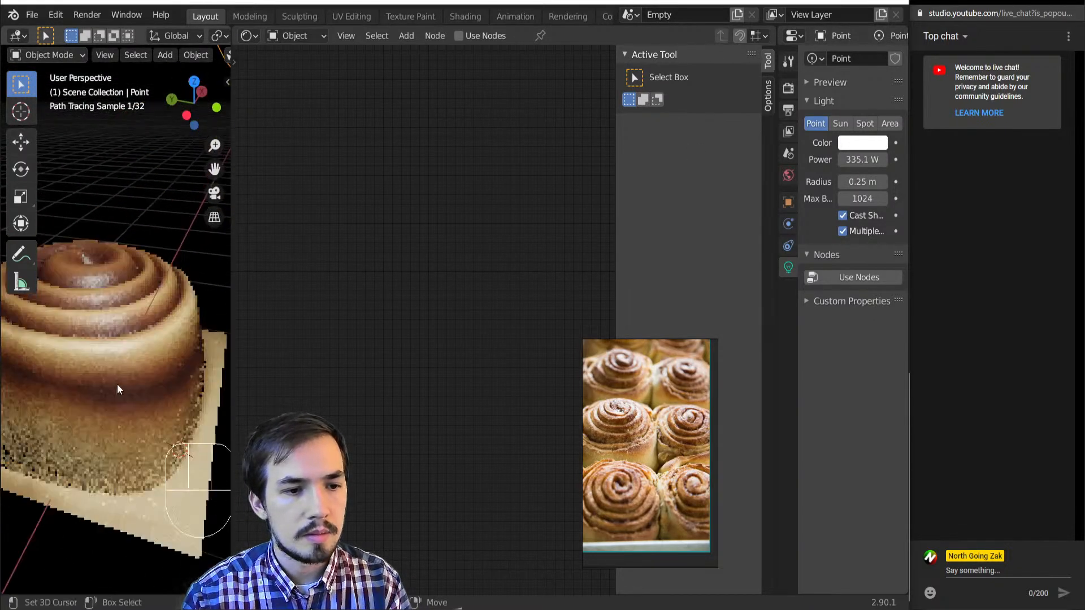
- Apply smooth shading to the roll's plane
{"action": "left_click", "coordinate": [148, 381]}
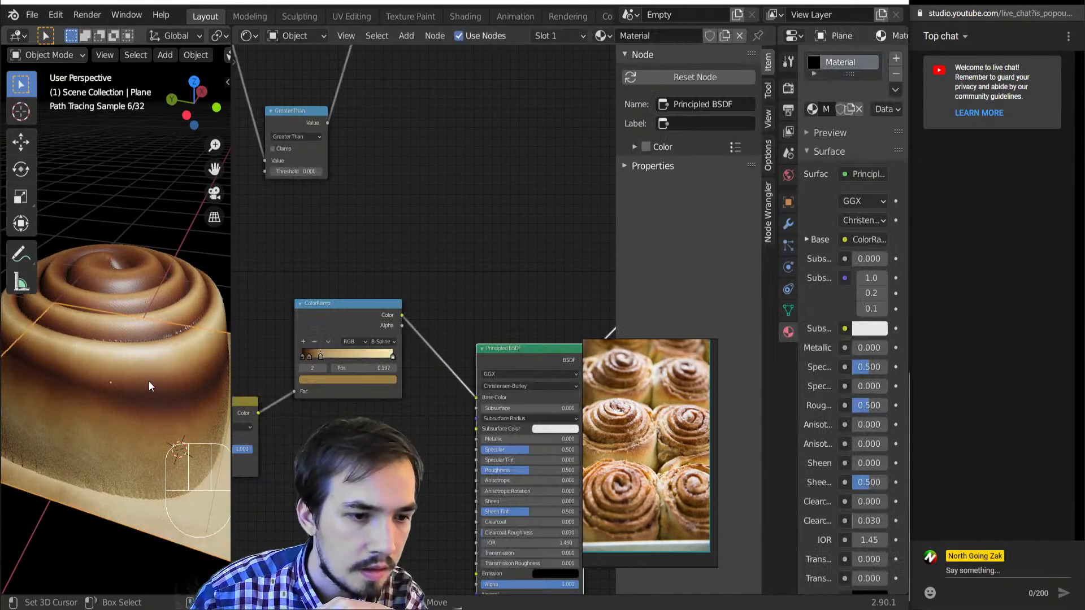
{"action": "key", "text": "F3"}
{"action": "type", "text": "sha"}
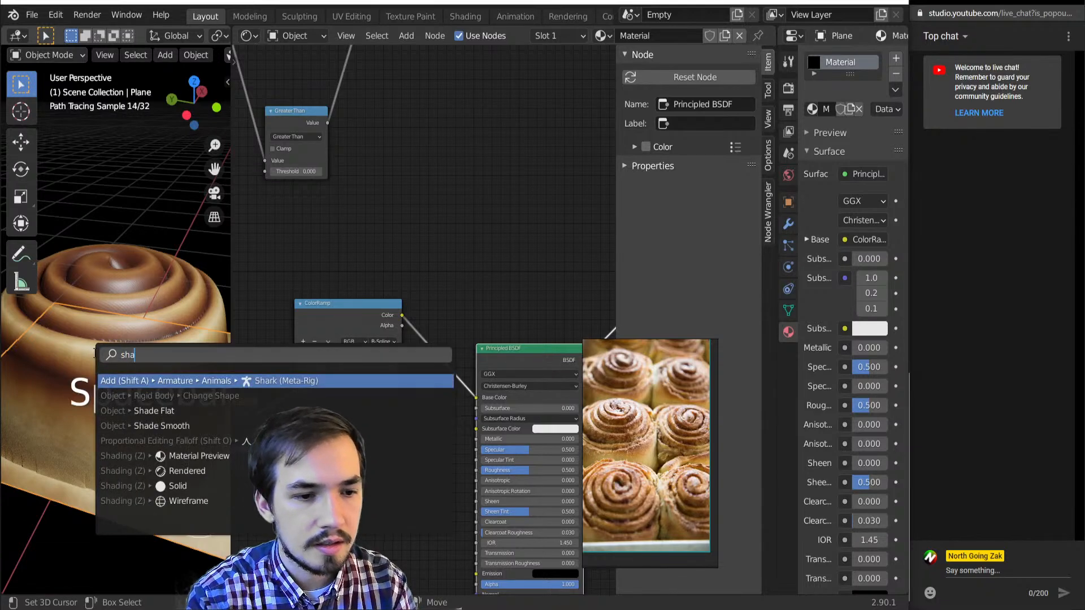
{"action": "type", "text": "de"}
{"action": "key", "text": "Down"}
{"action": "key", "text": "Return"}
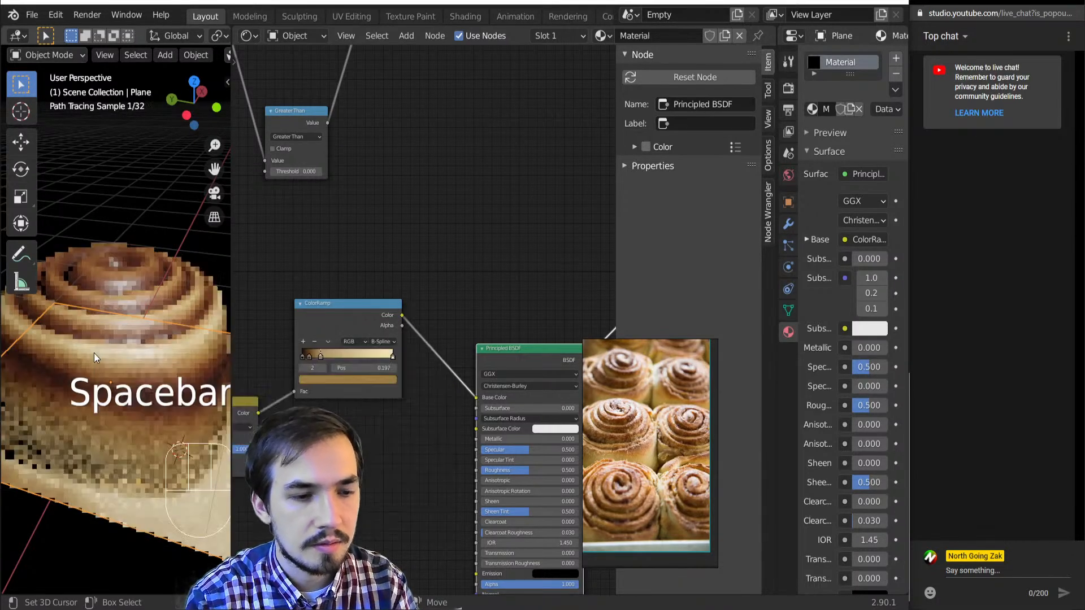
- Move the Principled BSDF node farther from the brown-to-cream color ramp to make room in the node tree
{"action": "scroll", "coordinate": [353, 418], "scroll_direction": "down", "scroll_amount": 8}
{"action": "middle_click_drag", "start_coordinate": [397, 425], "coordinate": [421, 358]}
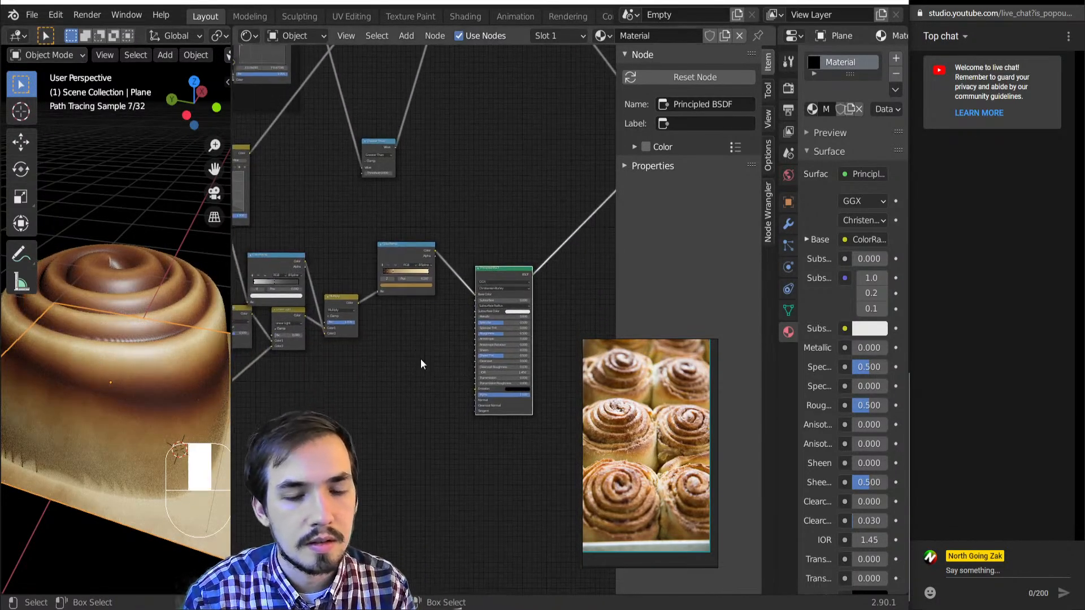
{"action": "scroll", "coordinate": [433, 363], "scroll_direction": "up", "scroll_amount": 4}
{"action": "scroll", "coordinate": [432, 363], "scroll_direction": "up", "scroll_amount": 2}
{"action": "middle_click_drag", "start_coordinate": [464, 290], "coordinate": [417, 359]}
{"action": "left_click_drag", "start_coordinate": [462, 252], "coordinate": [500, 323]}
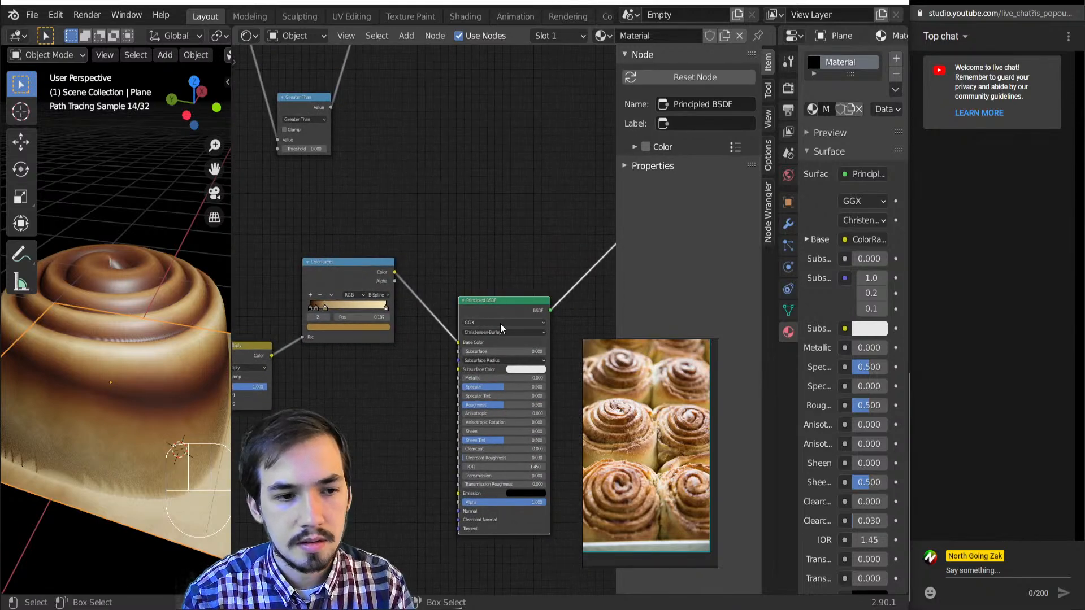
{"action": "scroll", "coordinate": [500, 323], "scroll_direction": "down", "scroll_amount": 3}
{"action": "middle_click_drag", "start_coordinate": [498, 323], "coordinate": [406, 392]}
{"action": "key", "text": "g"}
{"action": "left_click", "coordinate": [452, 367]}
{"action": "scroll", "coordinate": [399, 380], "scroll_direction": "up", "scroll_amount": 5}
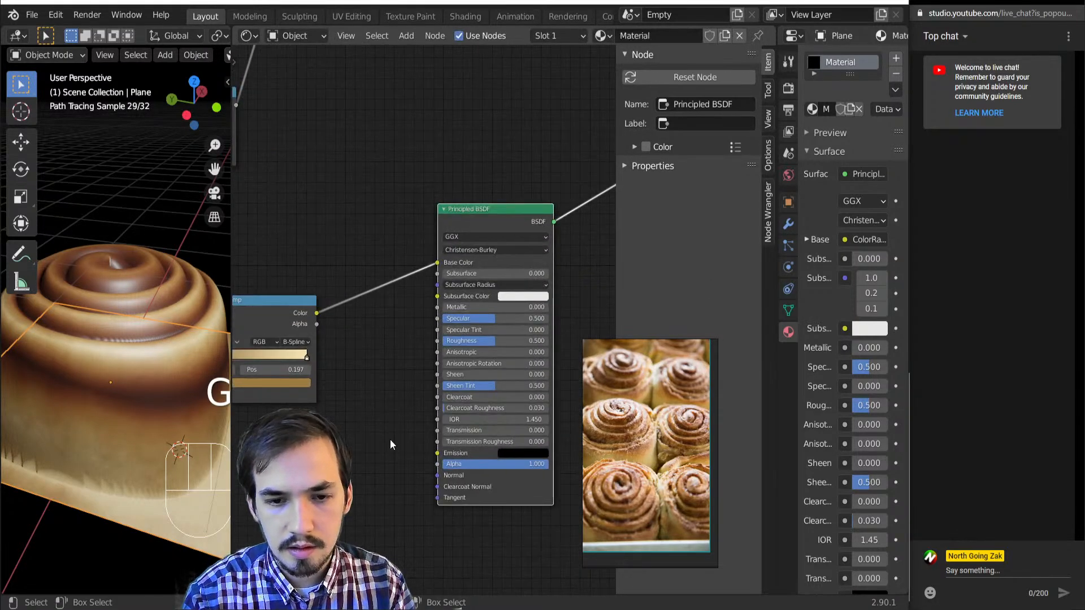
- Add a Bump node below the color ramp and connect its output to the Principled BSDF's Normal input
{"action": "scroll", "coordinate": [395, 348], "scroll_direction": "down", "scroll_amount": 5}
{"action": "key", "text": "shift+a"}
{"action": "left_click", "coordinate": [447, 356]}
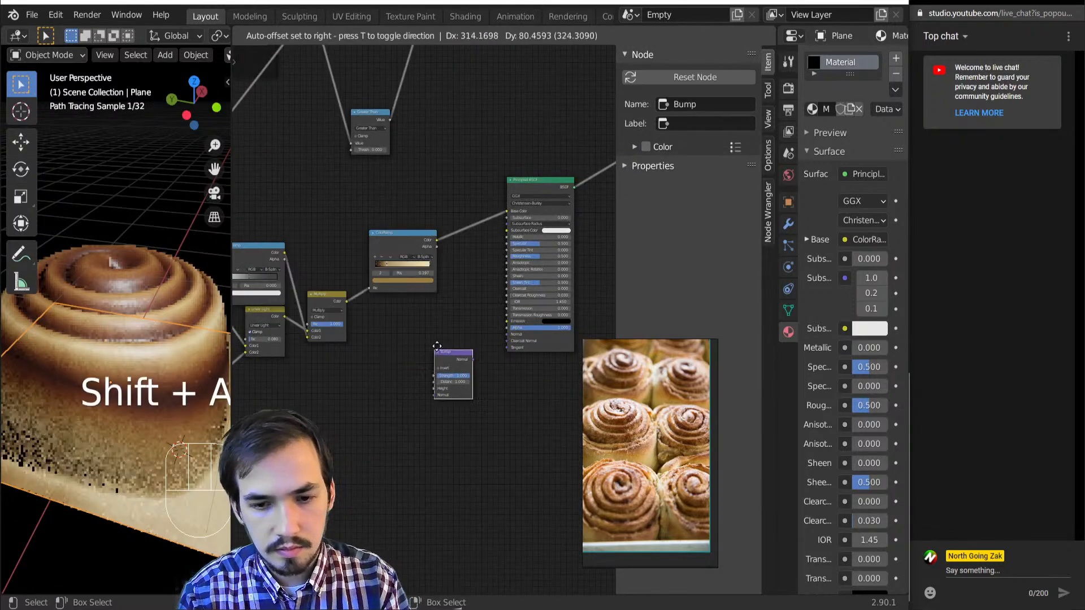
{"action": "left_click", "coordinate": [446, 341]}
{"action": "scroll", "coordinate": [469, 347], "scroll_direction": "up", "scroll_amount": 2}
{"action": "left_click_drag", "start_coordinate": [492, 356], "coordinate": [547, 341]}
- Connect the Fac output of the Noise Texture feeding the Multiply node to the Bump node's Height
{"action": "scroll", "coordinate": [384, 370], "scroll_direction": "down", "scroll_amount": 7}
{"action": "middle_click_drag", "start_coordinate": [331, 378], "coordinate": [511, 310]}
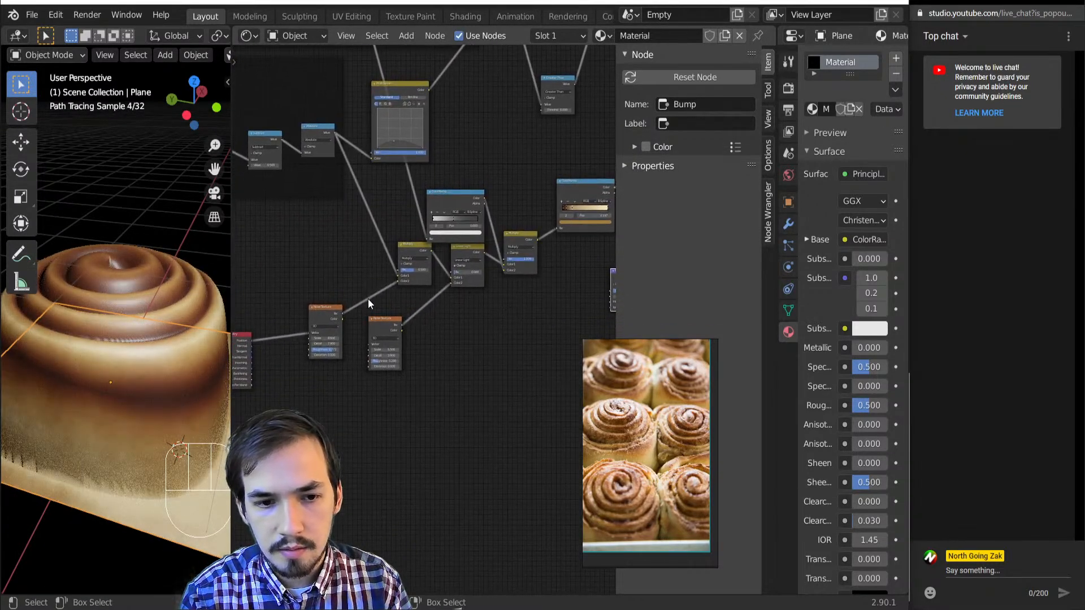
{"action": "middle_click_drag", "start_coordinate": [368, 304], "coordinate": [328, 304]}
{"action": "left_click_drag", "start_coordinate": [304, 314], "coordinate": [568, 302]}
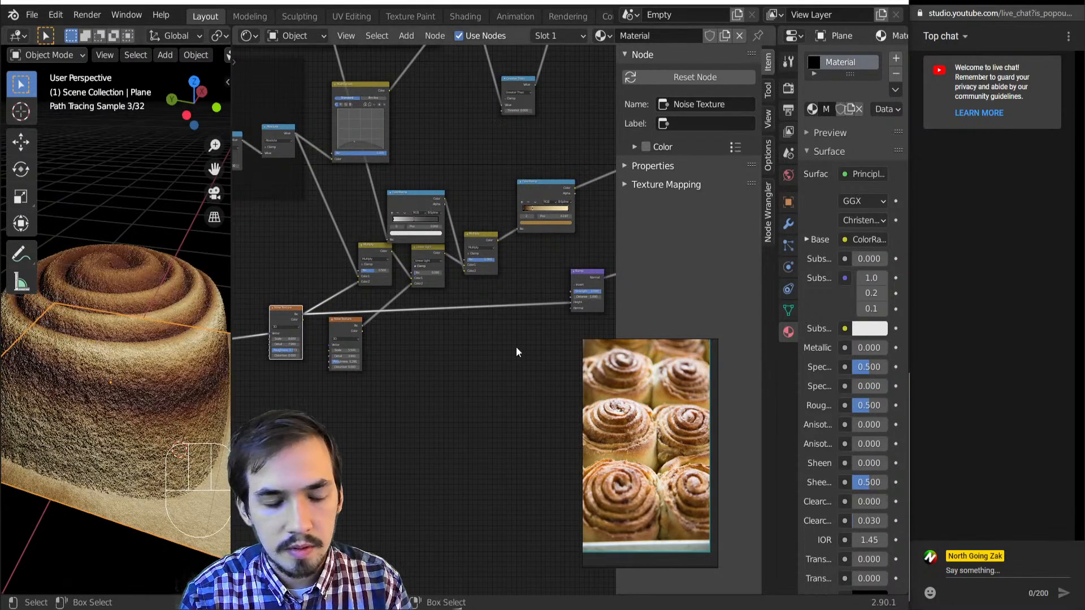
- Set the Bump node's distance to 0.050 and strength to 0.338 for a subtle surface texture
{"action": "middle_click_drag", "start_coordinate": [484, 340], "coordinate": [301, 356]}
{"action": "scroll", "coordinate": [408, 359], "scroll_direction": "up", "scroll_amount": 14}
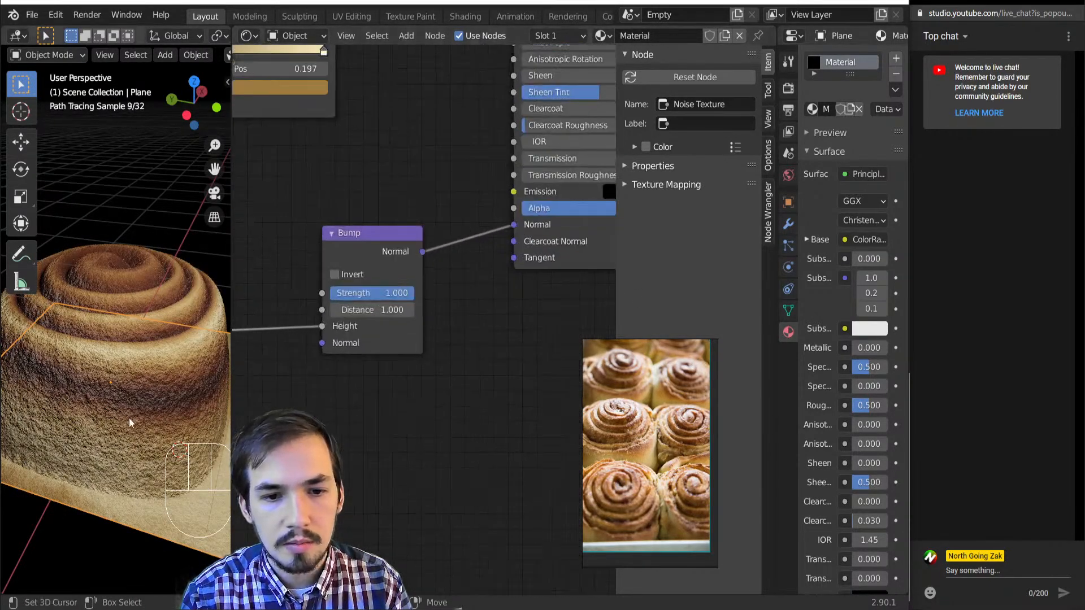
{"action": "scroll", "coordinate": [127, 407], "scroll_direction": "up", "scroll_amount": 3}
{"action": "left_click_drag", "start_coordinate": [385, 310], "coordinate": [328, 295]}
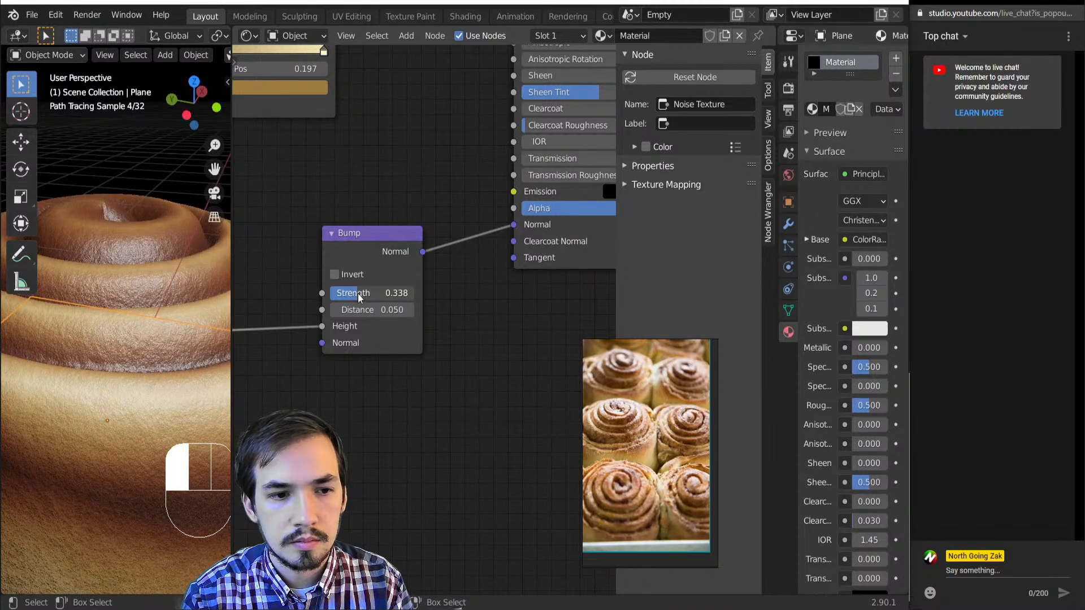
- Set the Principled BSDF's Roughness to 0.616 and check the whole roll
{"action": "middle_click_drag", "start_coordinate": [437, 231], "coordinate": [387, 350]}
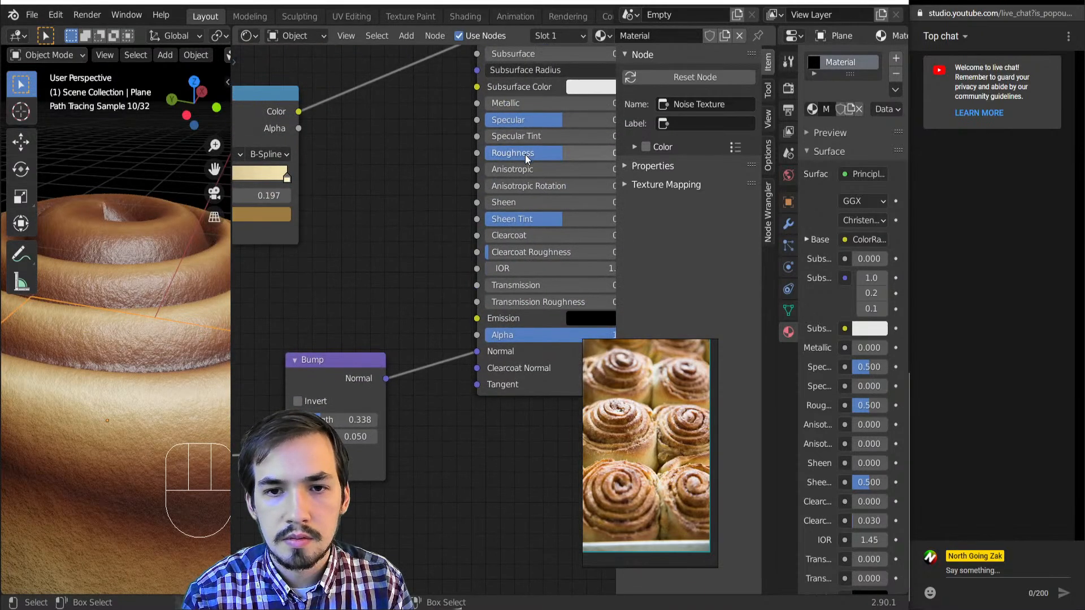
{"action": "left_click_drag", "start_coordinate": [524, 154], "coordinate": [578, 154]}
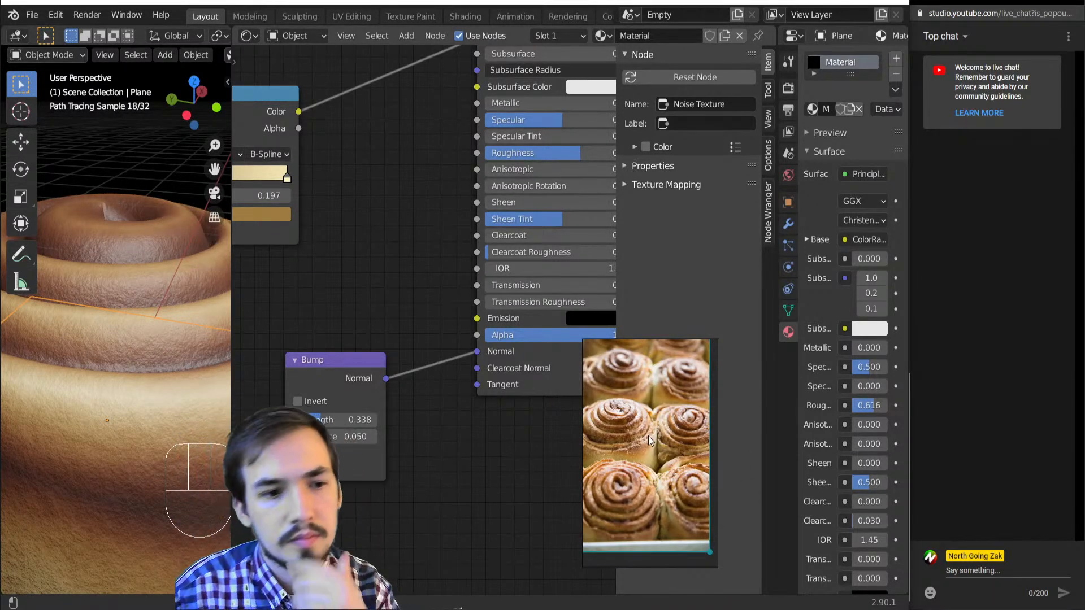
{"action": "scroll", "coordinate": [76, 410], "scroll_direction": "down", "scroll_amount": 4}
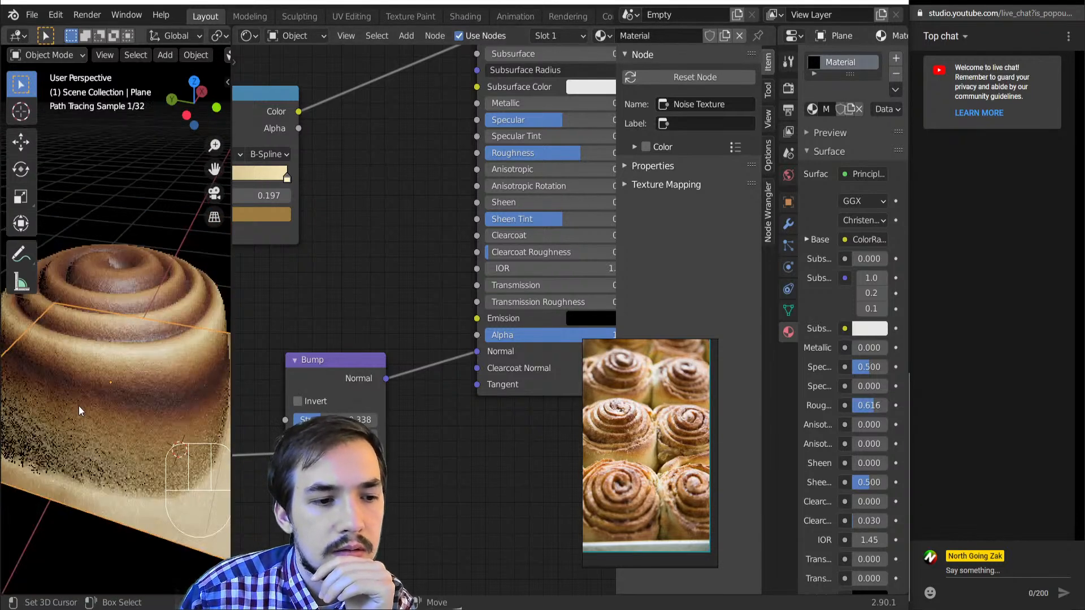
{"action": "scroll", "coordinate": [396, 243], "scroll_direction": "down", "scroll_amount": 2}
- Set the Principled BSDF's Subsurface amount to 0.067
{"action": "middle_click_drag", "start_coordinate": [397, 241], "coordinate": [368, 336]}
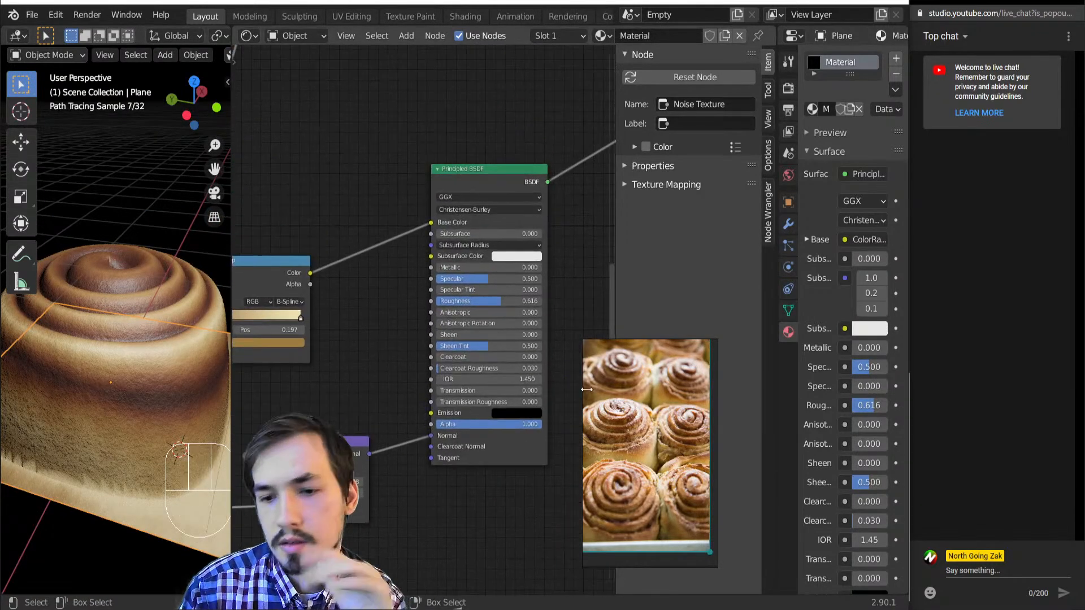
{"action": "scroll", "coordinate": [531, 248], "scroll_direction": "up", "scroll_amount": 2}
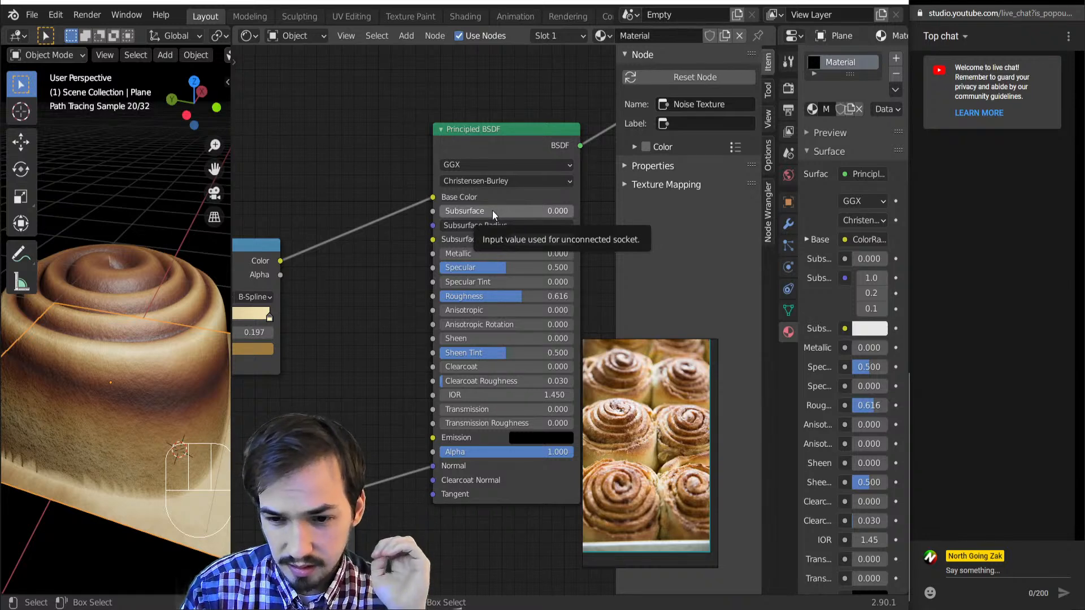
{"action": "left_click_drag", "start_coordinate": [484, 217], "coordinate": [460, 222]}
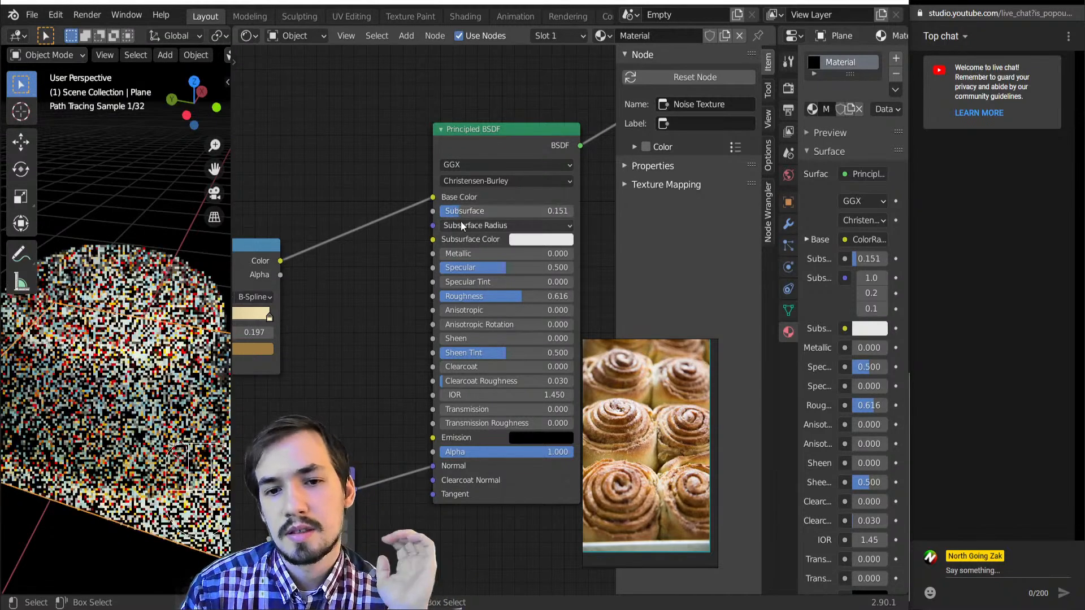
{"action": "left_click", "coordinate": [460, 221]}
{"action": "left_click", "coordinate": [531, 239]}
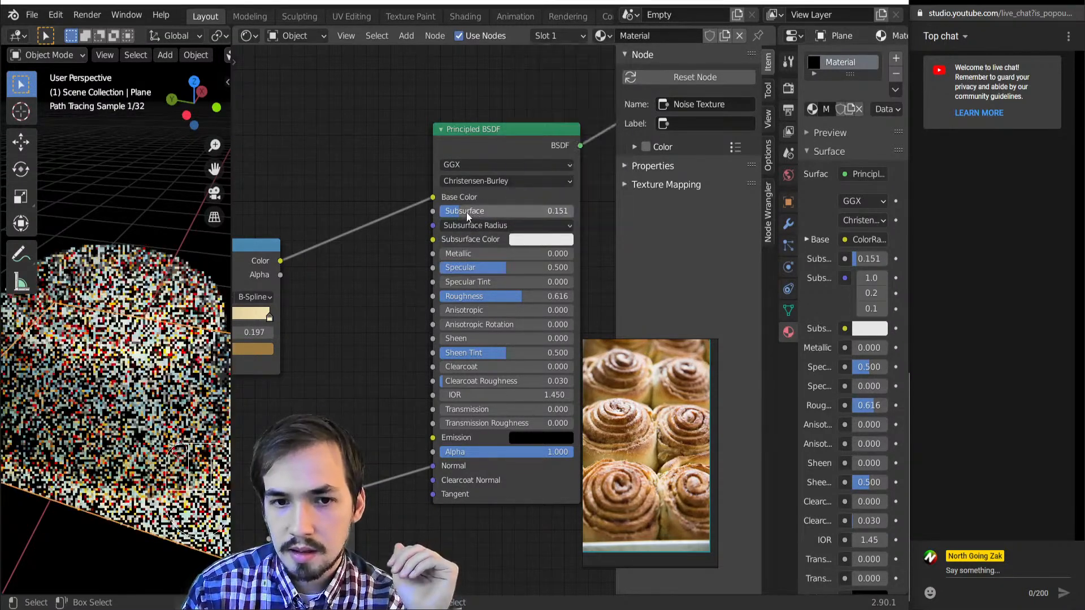
{"action": "left_click_drag", "start_coordinate": [479, 211], "coordinate": [472, 212]}
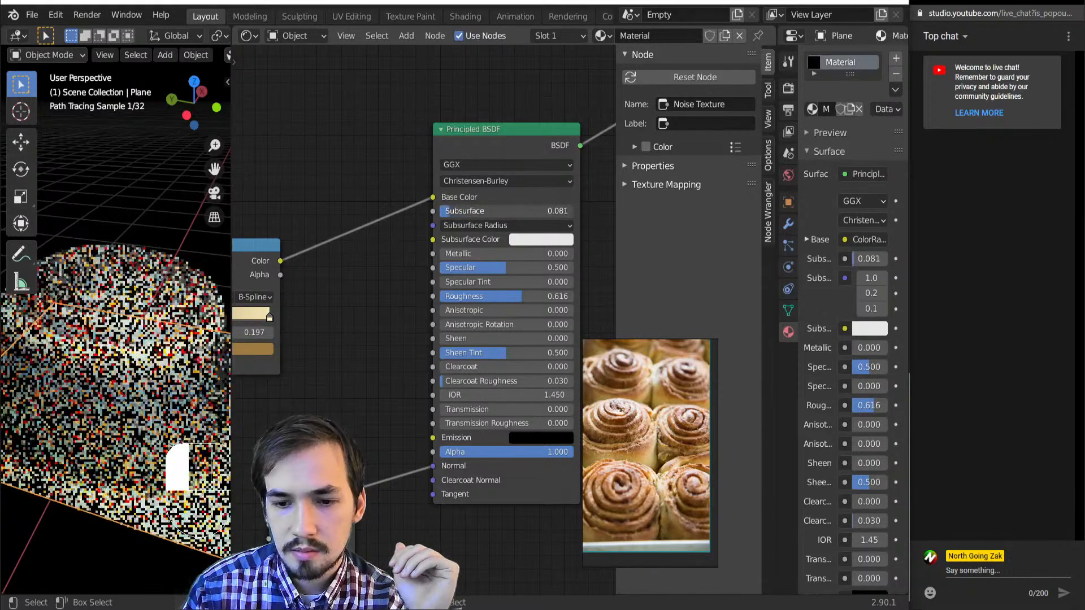
- Set all three Subsurface Radius values of the Principled BSDF to 0.2
{"action": "left_click", "coordinate": [465, 225]}
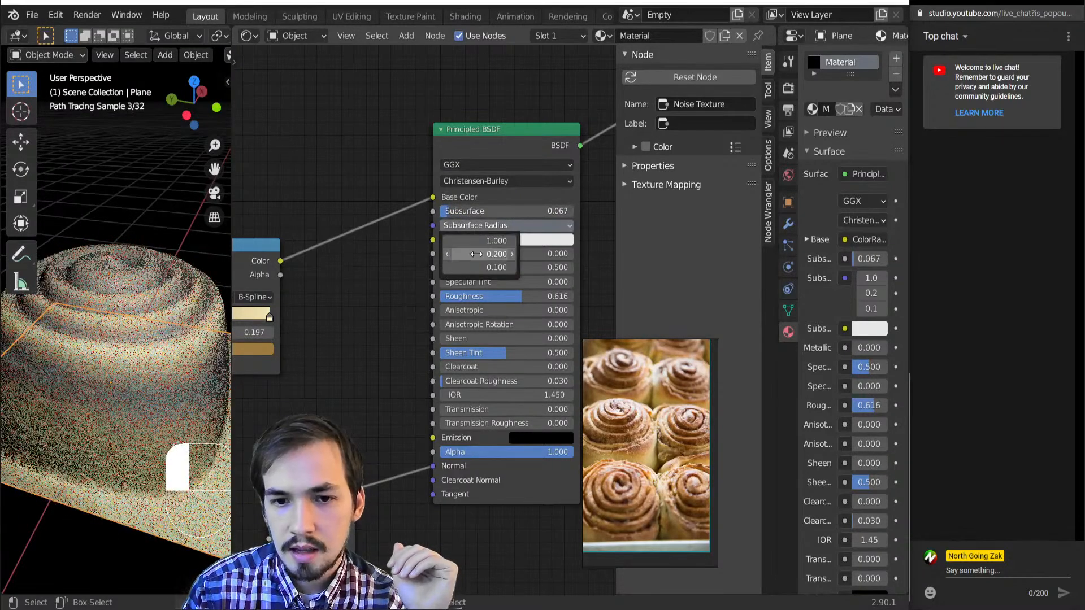
{"action": "left_click", "coordinate": [478, 253]}
{"action": "left_click", "coordinate": [476, 237]}
{"action": "left_click_drag", "start_coordinate": [476, 240], "coordinate": [475, 267]}
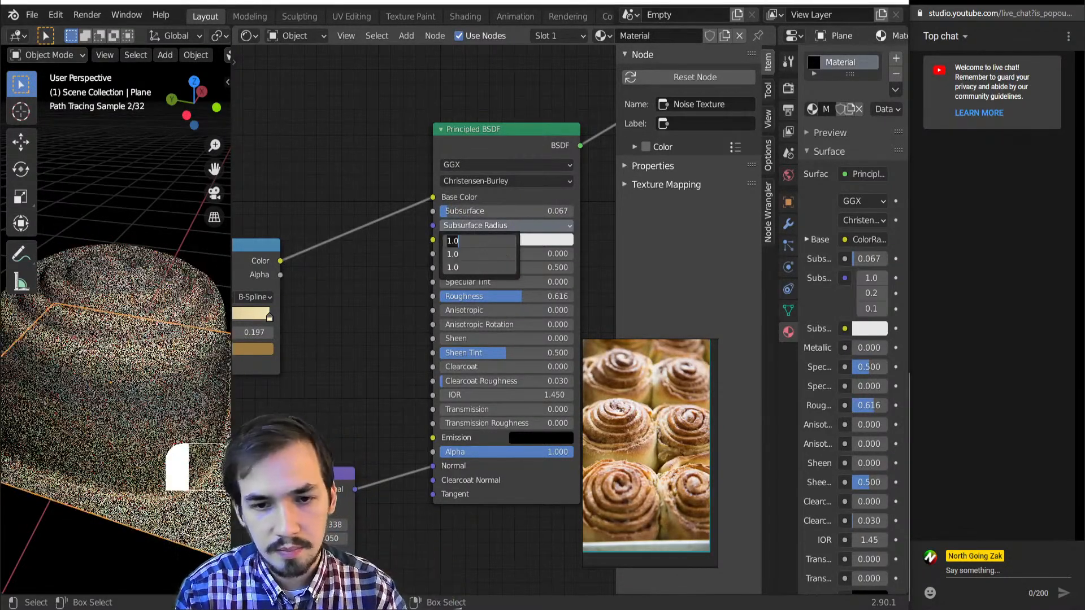
{"action": "type", "text": "0.2"}
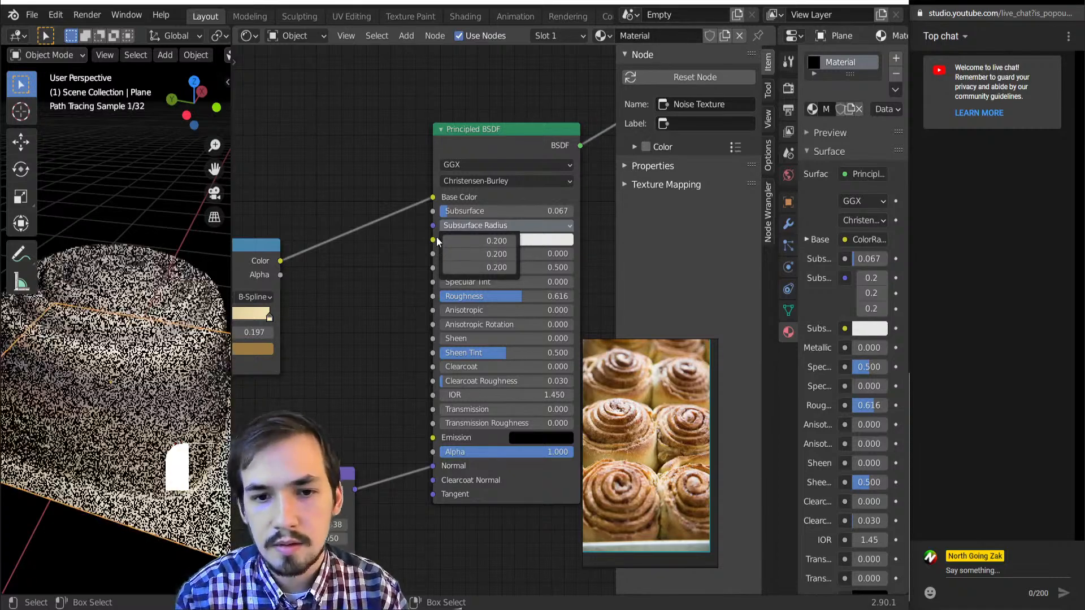
{"action": "key", "text": "Return"}
{"action": "left_click", "coordinate": [493, 225]}
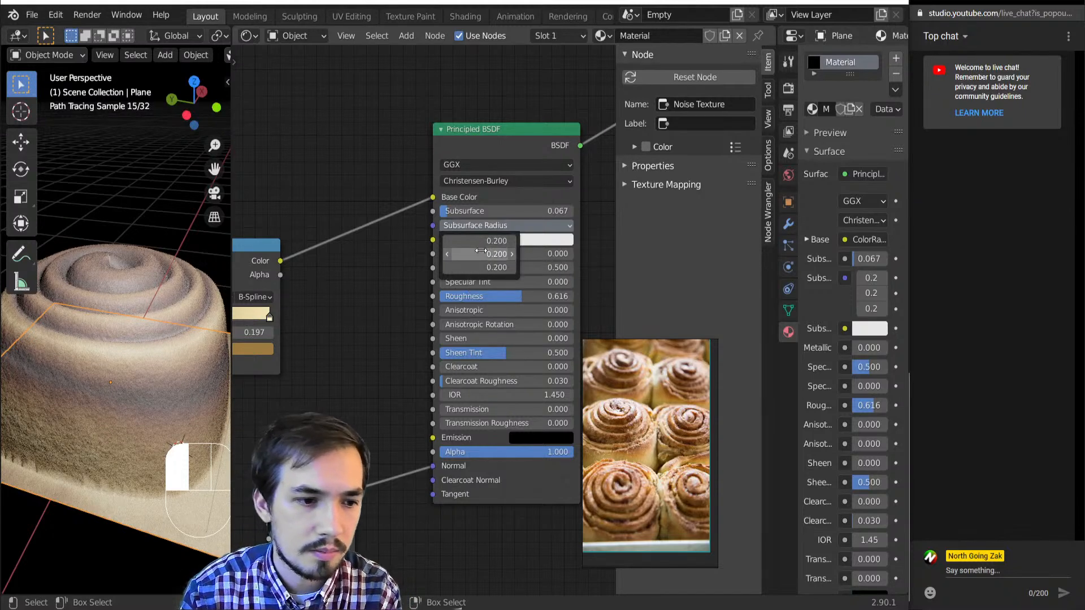
- Retune the Subsurface amount, trying 0.004 with a close look at the roll and raising it to about 0.074
{"action": "left_click_drag", "start_coordinate": [507, 212], "coordinate": [498, 211]}
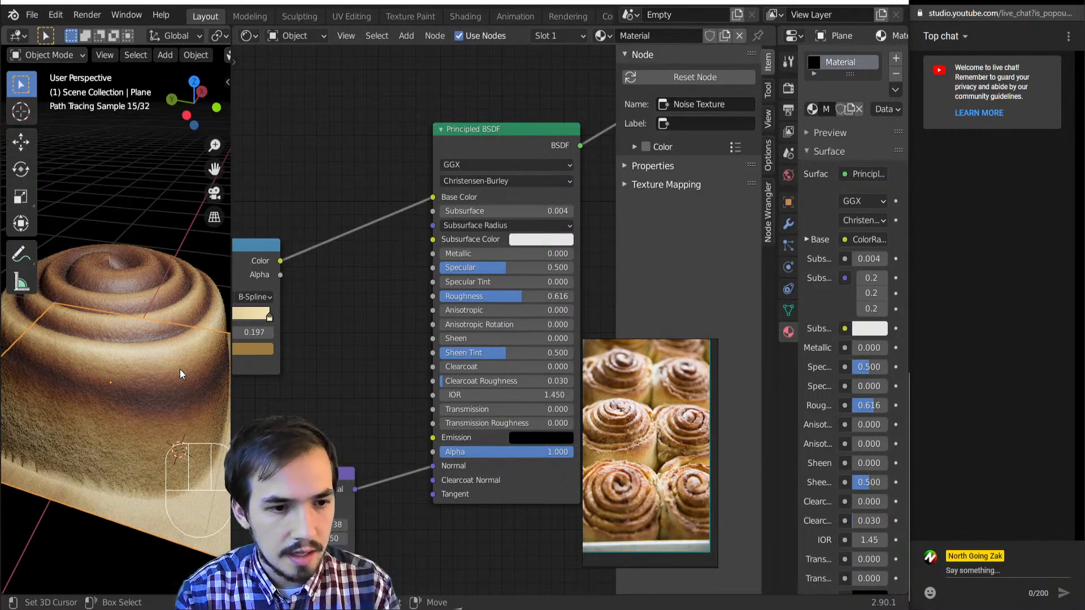
{"action": "scroll", "coordinate": [29, 362], "scroll_direction": "up", "scroll_amount": 2}
{"action": "left_click", "coordinate": [489, 211]}
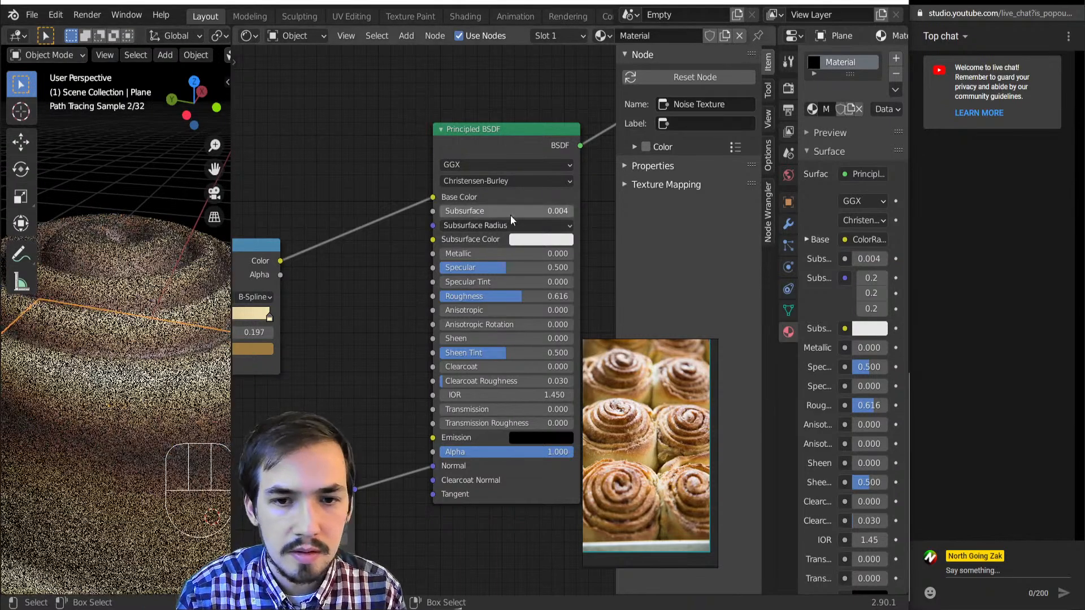
{"action": "type", "text": "0.134"}
{"action": "key", "text": "Return"}
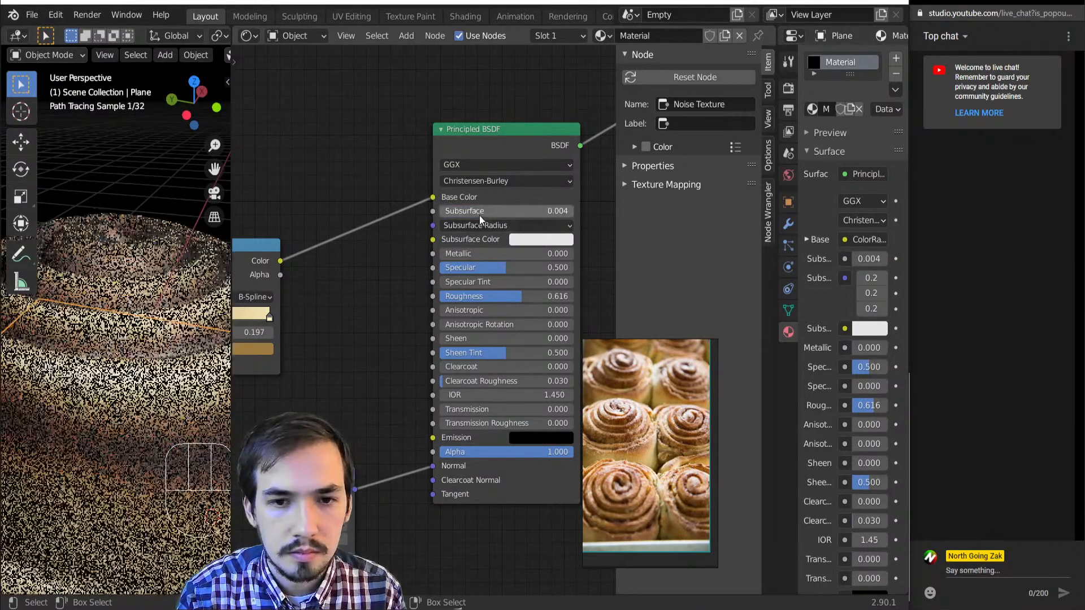
{"action": "left_click_drag", "start_coordinate": [457, 216], "coordinate": [450, 212]}
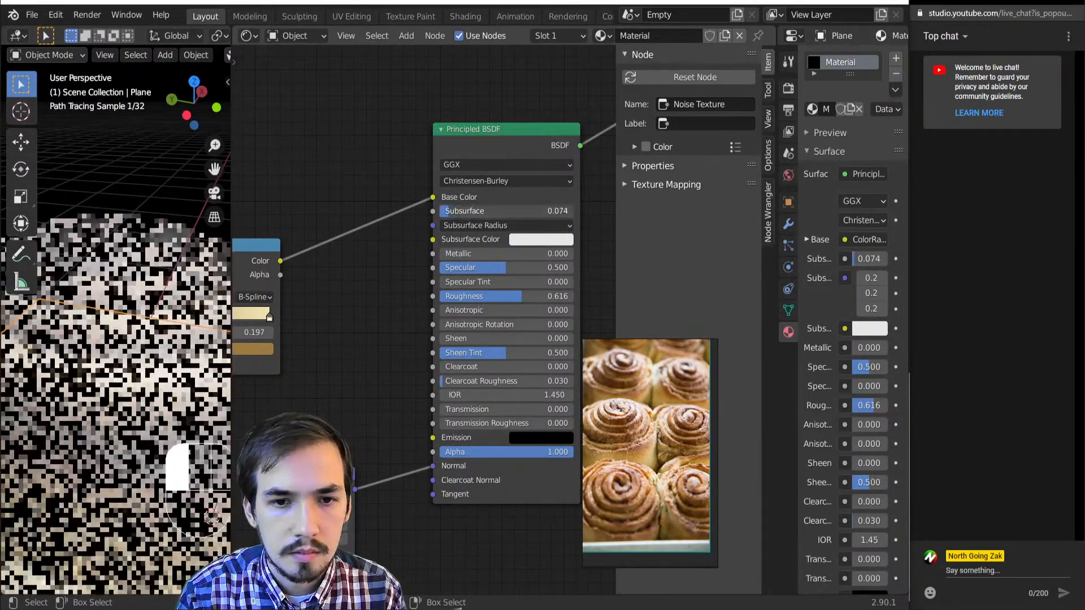
- Lower the Principled BSDF's Subsurface to about 0.021 and set its first two Subsurface Radius values to 0.4 and 0.5
{"action": "left_click", "coordinate": [452, 226]}
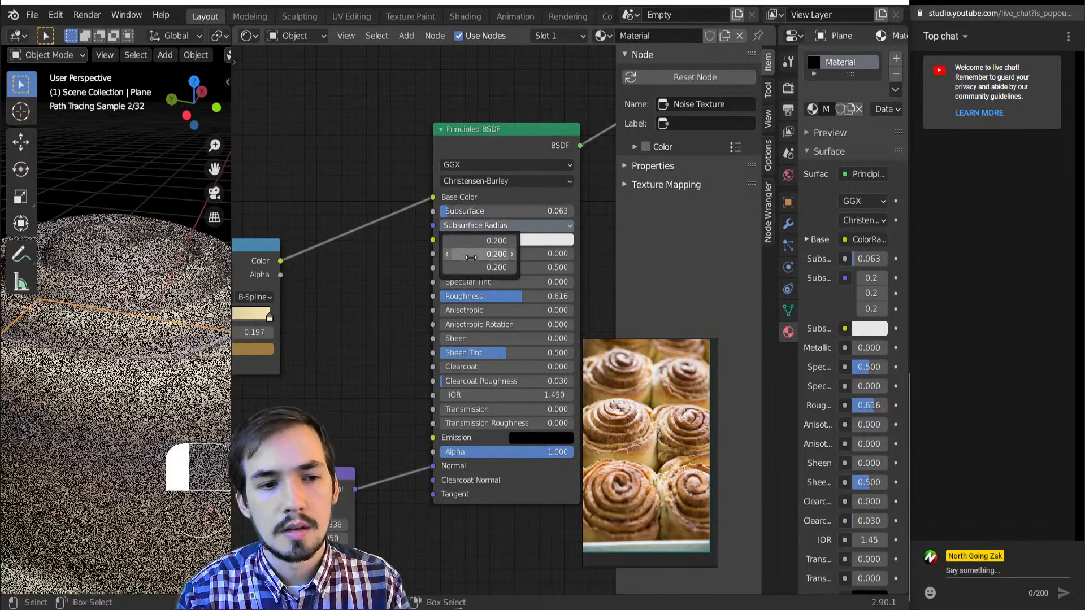
{"action": "left_click_drag", "start_coordinate": [459, 211], "coordinate": [452, 211]}
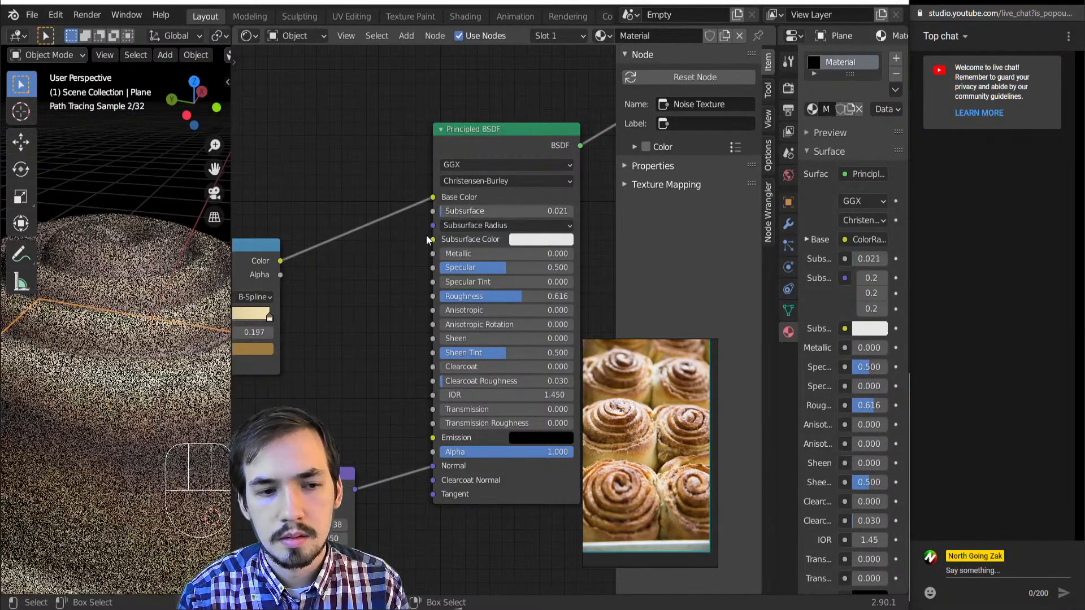
{"action": "left_click", "coordinate": [463, 211]}
{"action": "left_click", "coordinate": [466, 225]}
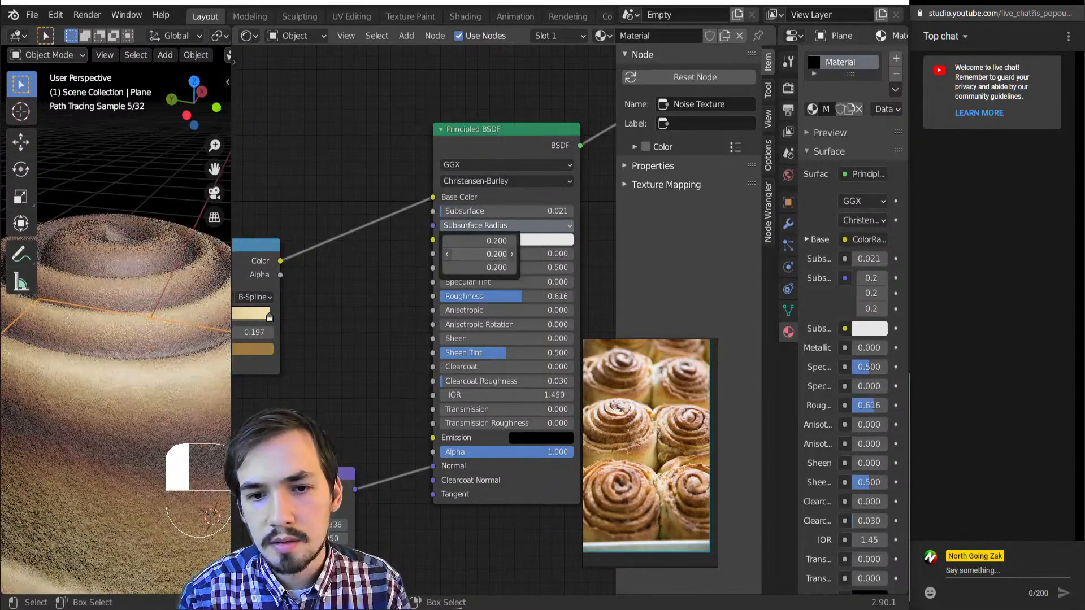
{"action": "mouse_move", "coordinate": [479, 254]}
{"action": "left_mouse_down"}
{"action": "mouse_move", "coordinate": [461, 254]}
{"action": "mouse_move", "coordinate": [483, 254]}
{"action": "mouse_move", "coordinate": [496, 241]}
{"action": "mouse_move", "coordinate": [487, 241]}
{"action": "left_mouse_up"}
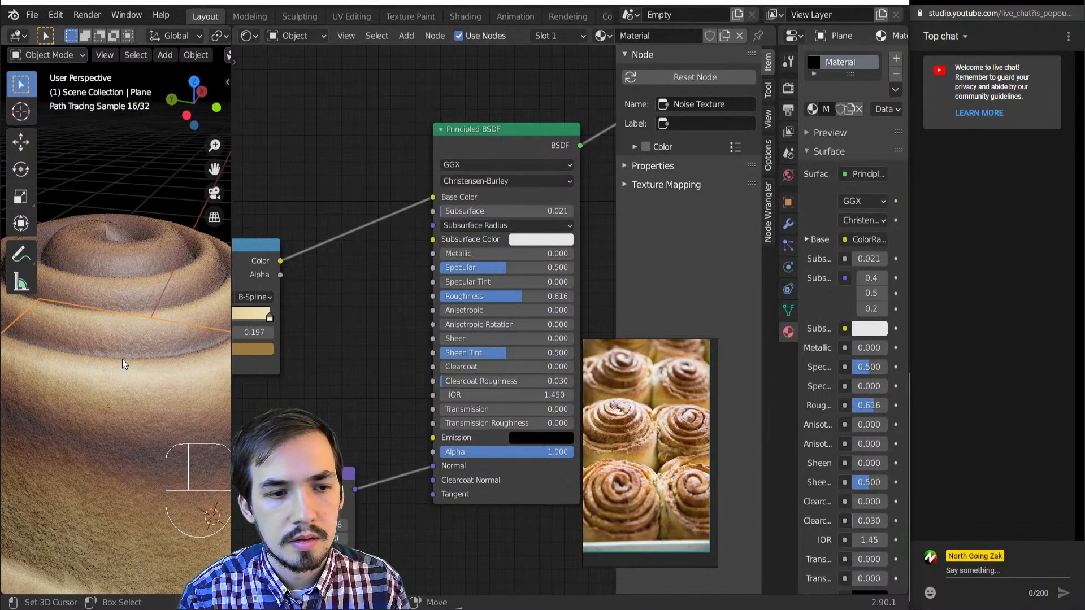
{"action": "scroll", "coordinate": [122, 358], "scroll_direction": "down", "scroll_amount": 4}
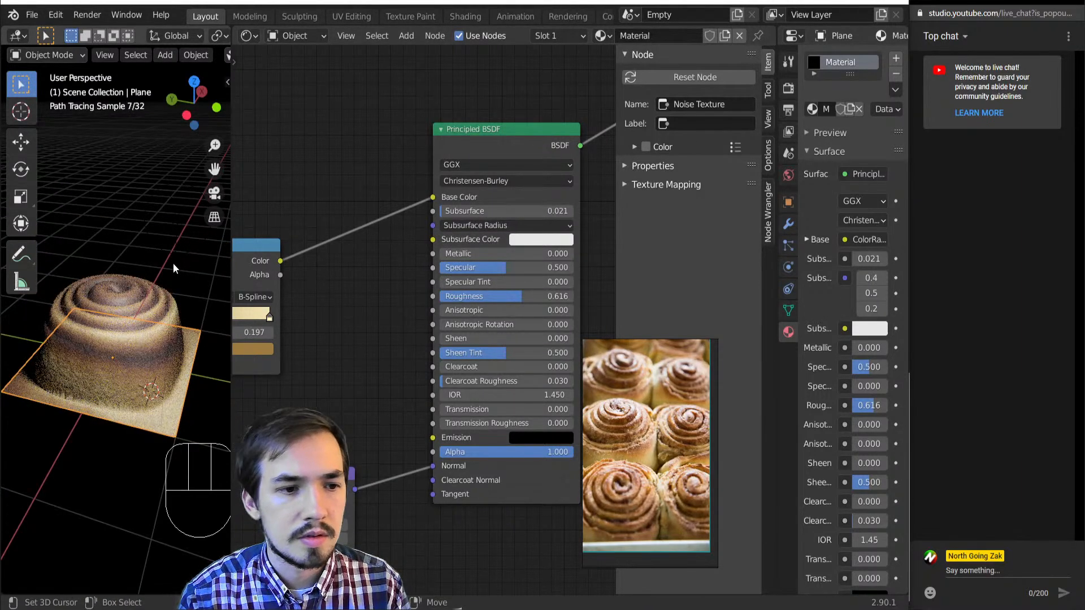
- Set Subsurface to about 0.176, connect the ColorRamp's Color output to Subsurface Color, and check the roll up close
{"action": "left_click_drag", "start_coordinate": [514, 216], "coordinate": [462, 212]}
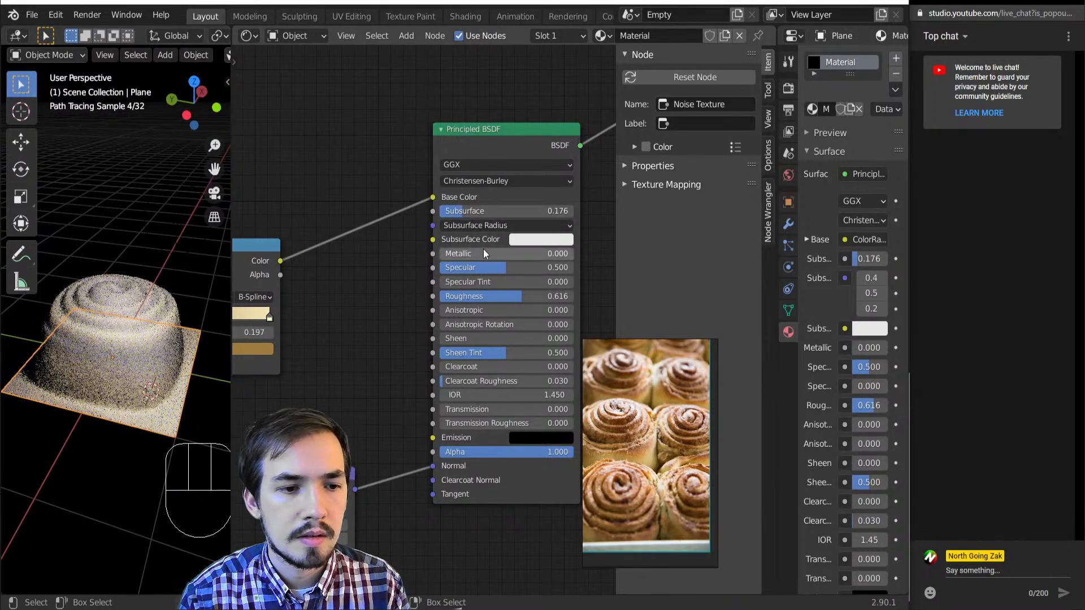
{"action": "middle_click_drag", "start_coordinate": [483, 249], "coordinate": [503, 238]}
{"action": "left_click_drag", "start_coordinate": [300, 250], "coordinate": [453, 230]}
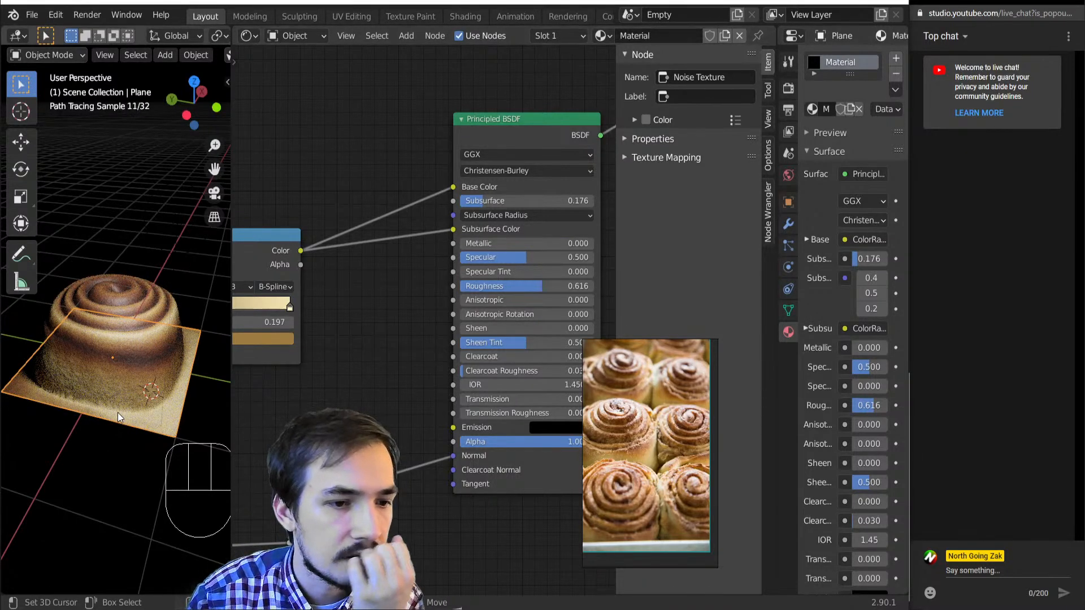
{"action": "scroll", "coordinate": [117, 409], "scroll_direction": "up", "scroll_amount": 3}
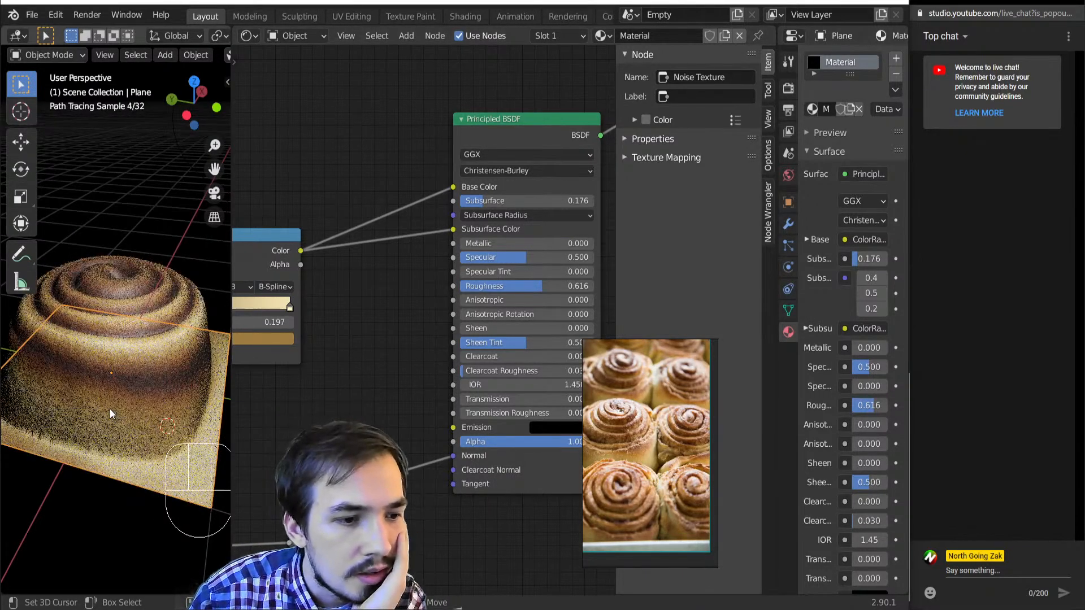
{"action": "scroll", "coordinate": [139, 329], "scroll_direction": "up", "scroll_amount": 3}
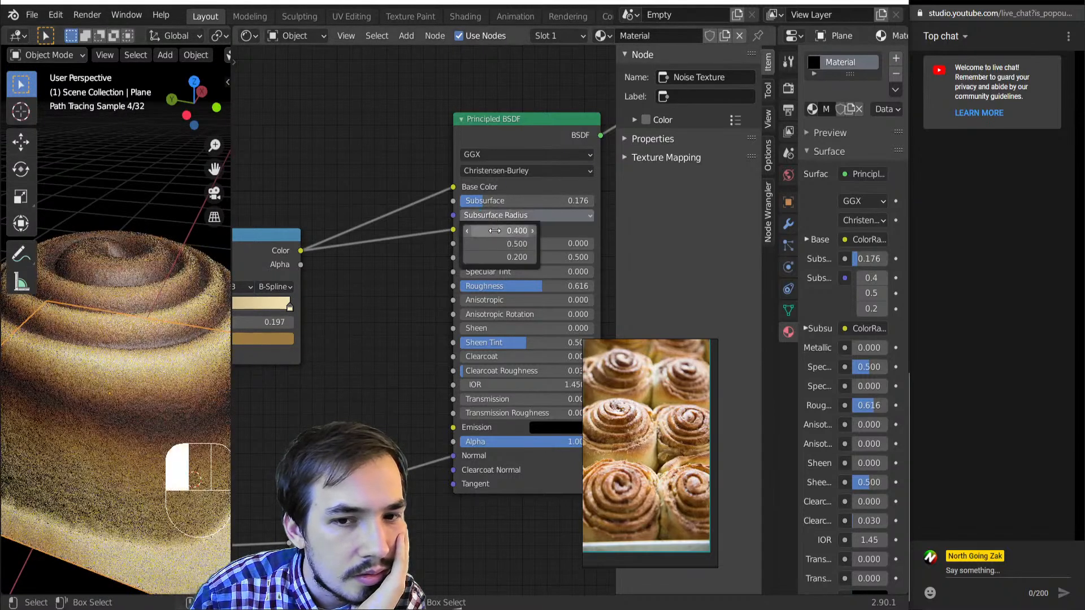
- Set the third Subsurface Radius value of the Principled BSDF to 0.3 and view the whole roll
{"action": "left_click", "coordinate": [493, 216]}
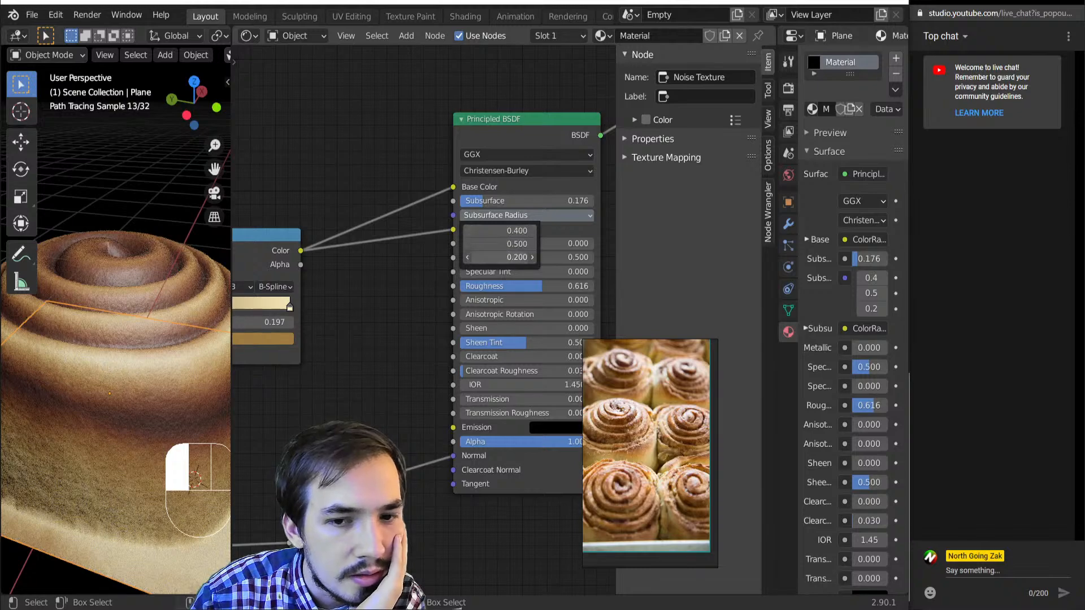
{"action": "mouse_move", "coordinate": [500, 258]}
{"action": "left_mouse_down"}
{"action": "mouse_move", "coordinate": [517, 257]}
{"action": "mouse_move", "coordinate": [504, 259]}
{"action": "left_mouse_up"}
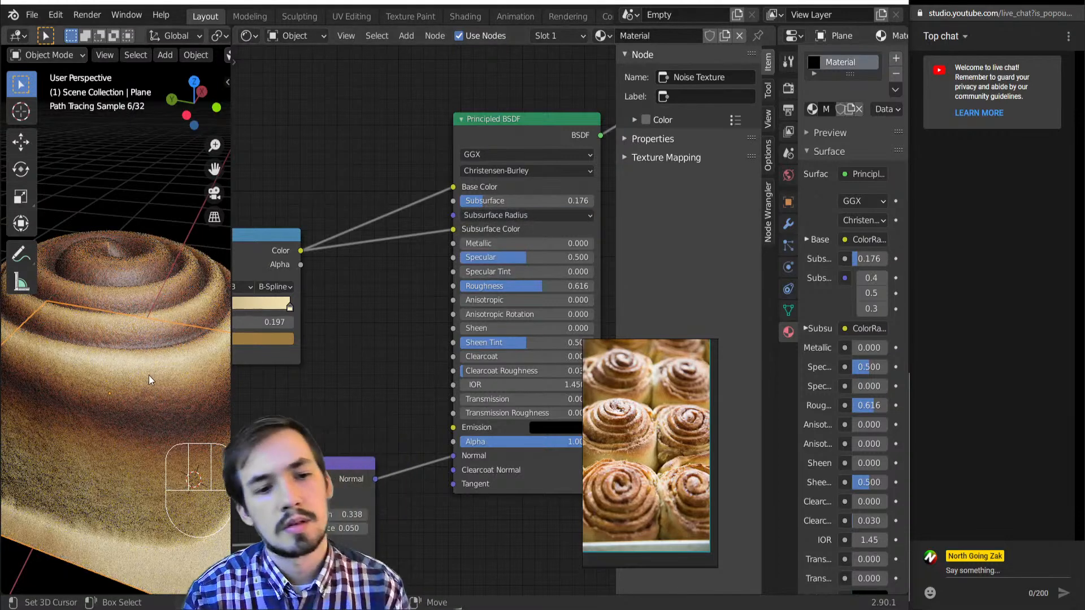
{"action": "scroll", "coordinate": [143, 373], "scroll_direction": "down", "scroll_amount": 4}
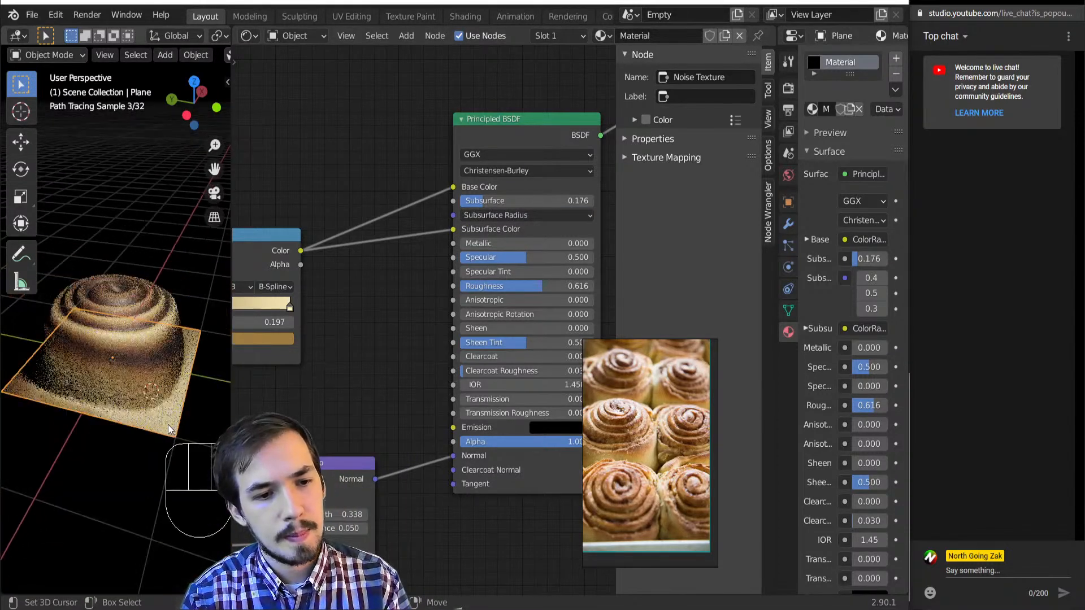
- Select the point light above the roll, move it down close to the roll's surface, and reselect the plane
{"action": "key", "text": "alt+a"}
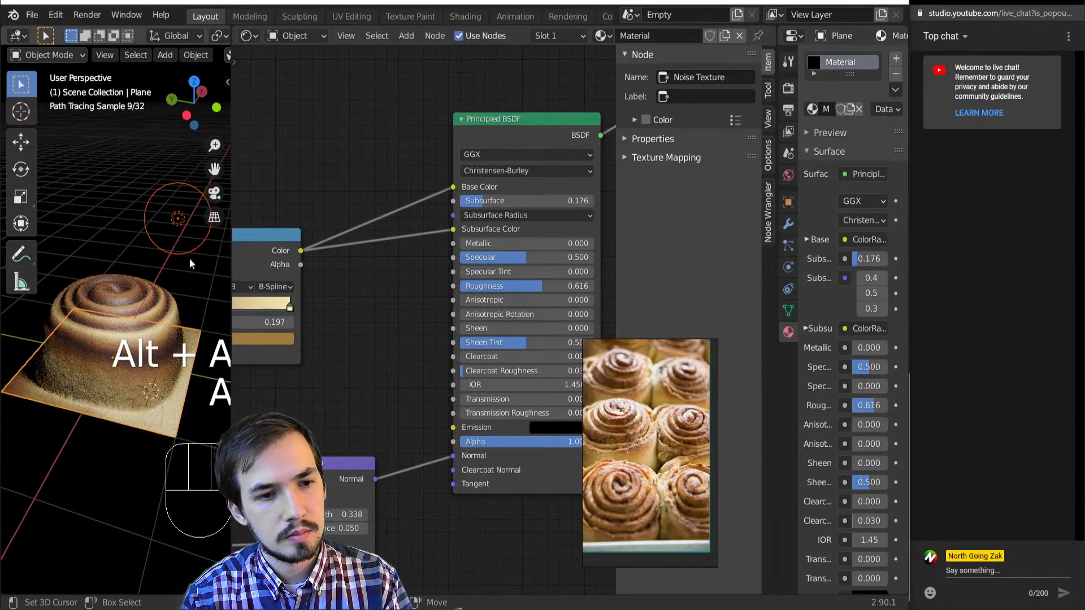
{"action": "left_click", "coordinate": [184, 229]}
{"action": "key", "text": "g"}
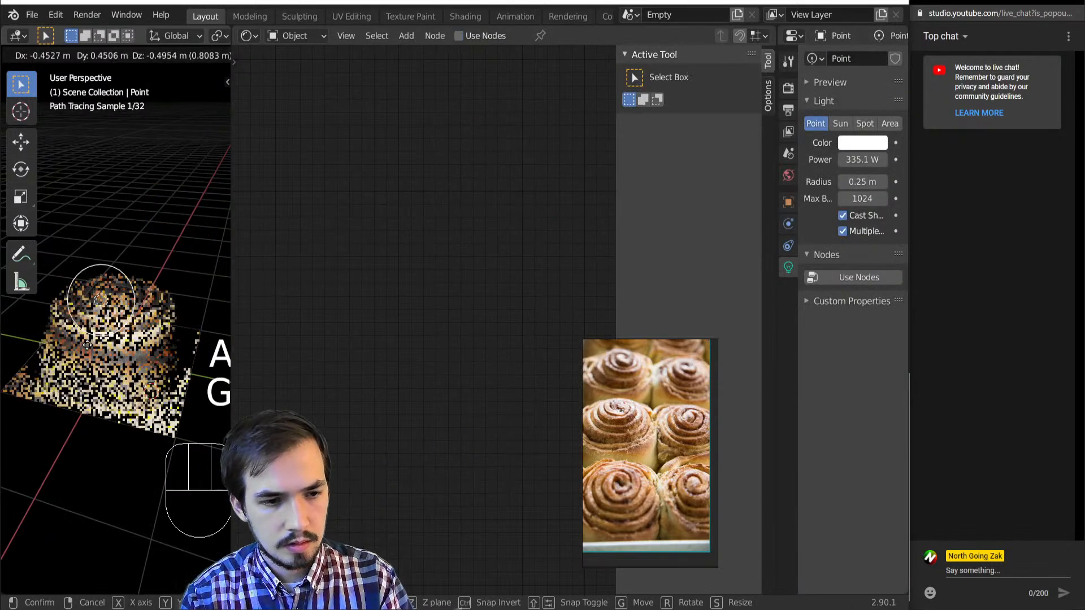
{"action": "left_click", "coordinate": [87, 344]}
{"action": "left_click", "coordinate": [138, 347]}
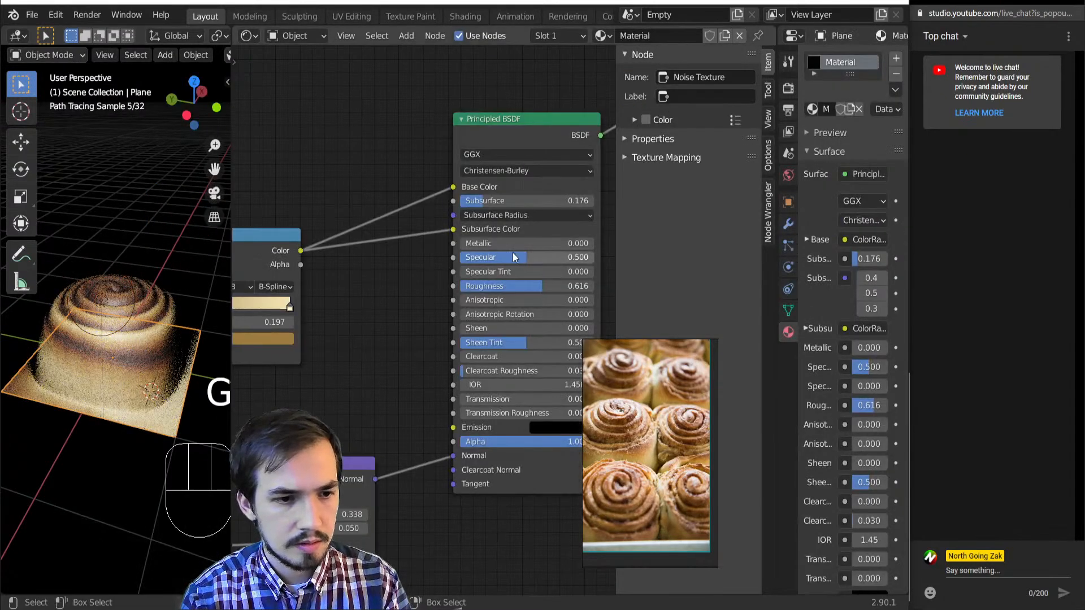
- Try a Subsurface amount of about 0.468 on the Principled BSDF
{"action": "left_click_drag", "start_coordinate": [486, 201], "coordinate": [522, 202]}
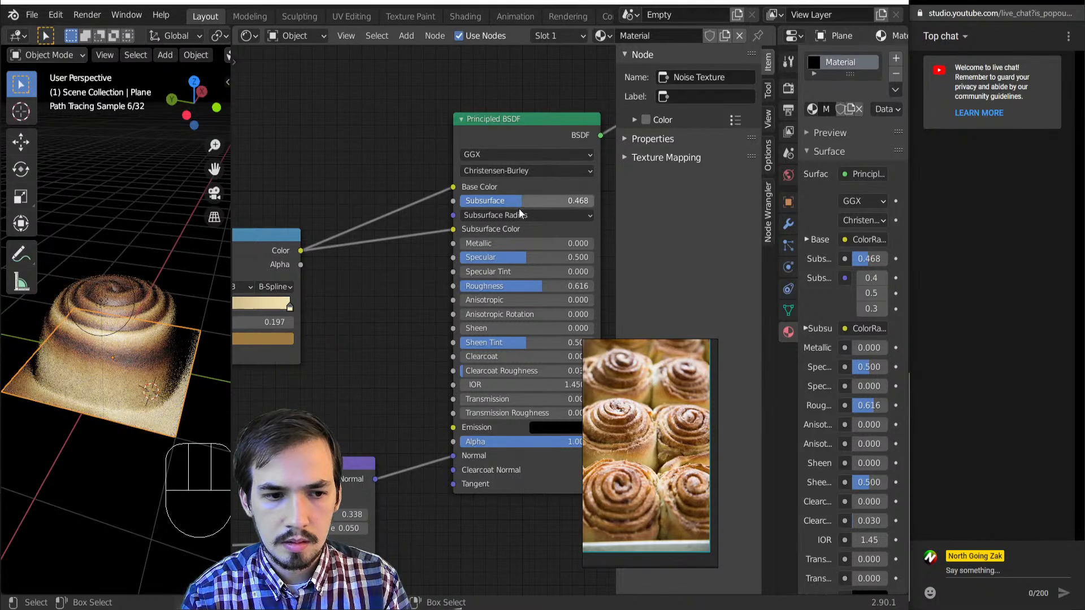
{"action": "left_click", "coordinate": [489, 215]}
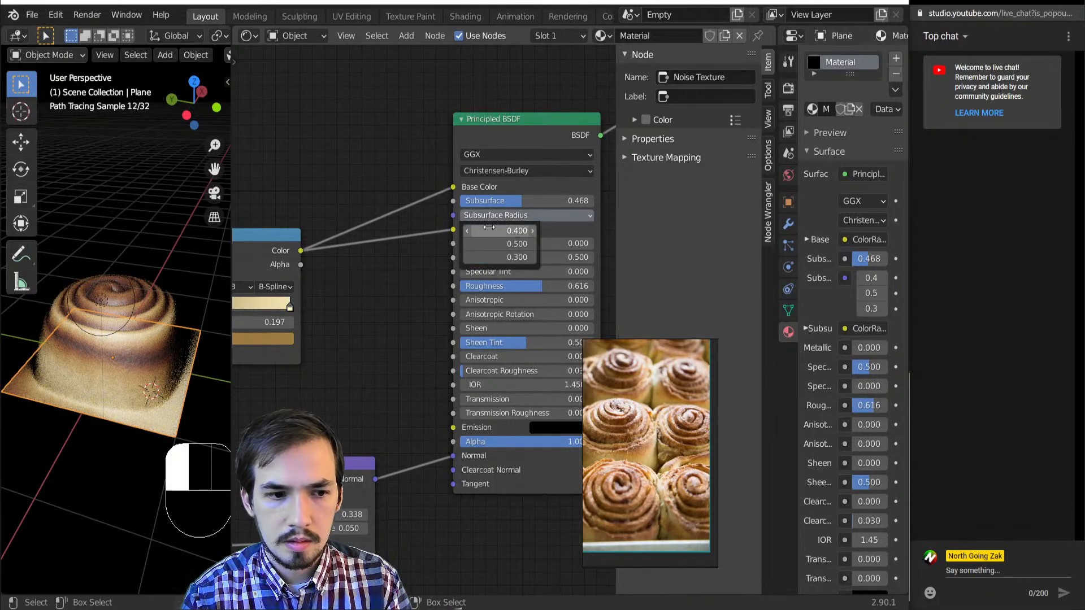
{"action": "left_click", "coordinate": [120, 365]}
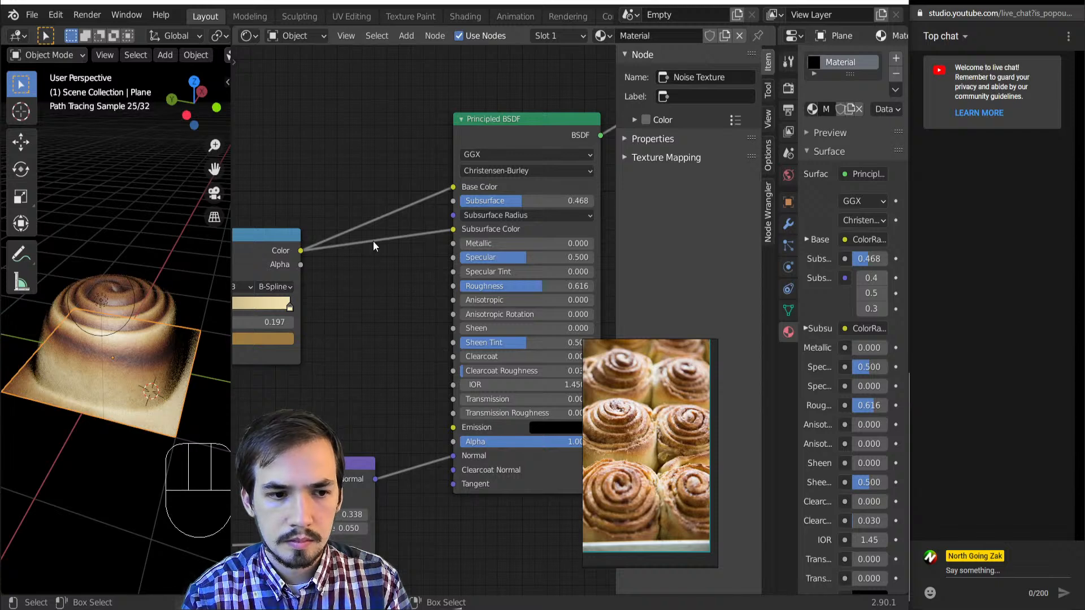
- Set Subsurface to about 0.236 and the first two Subsurface Radius values to 0.8 and 1.5, inspecting the roll closely
{"action": "left_click_drag", "start_coordinate": [484, 201], "coordinate": [453, 201]}
{"action": "left_click", "coordinate": [501, 214]}
{"action": "left_click_drag", "start_coordinate": [498, 231], "coordinate": [551, 248]}
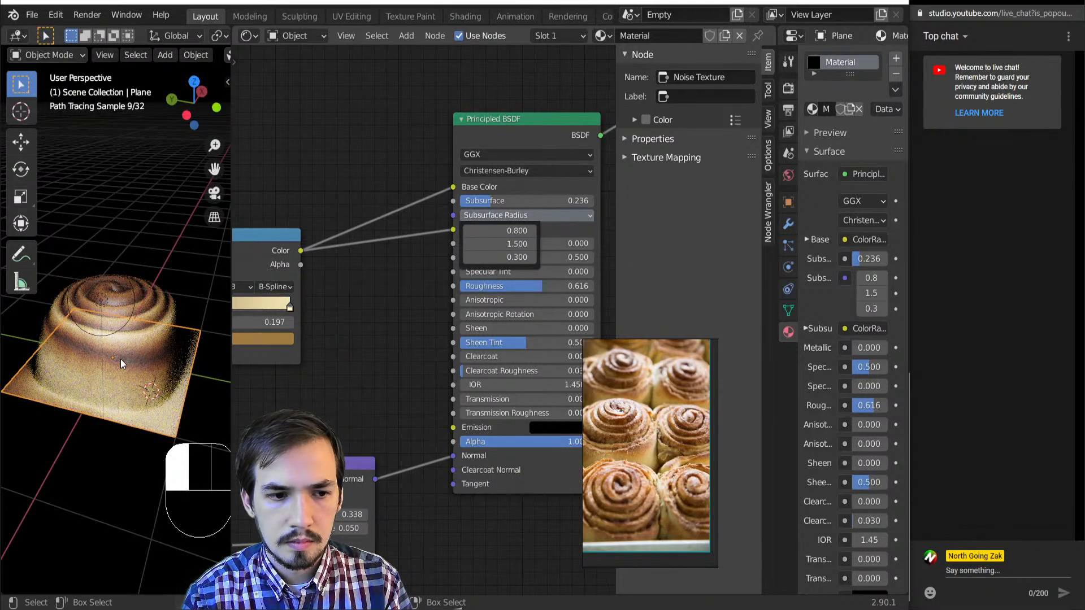
{"action": "scroll", "coordinate": [122, 354], "scroll_direction": "up", "scroll_amount": 5}
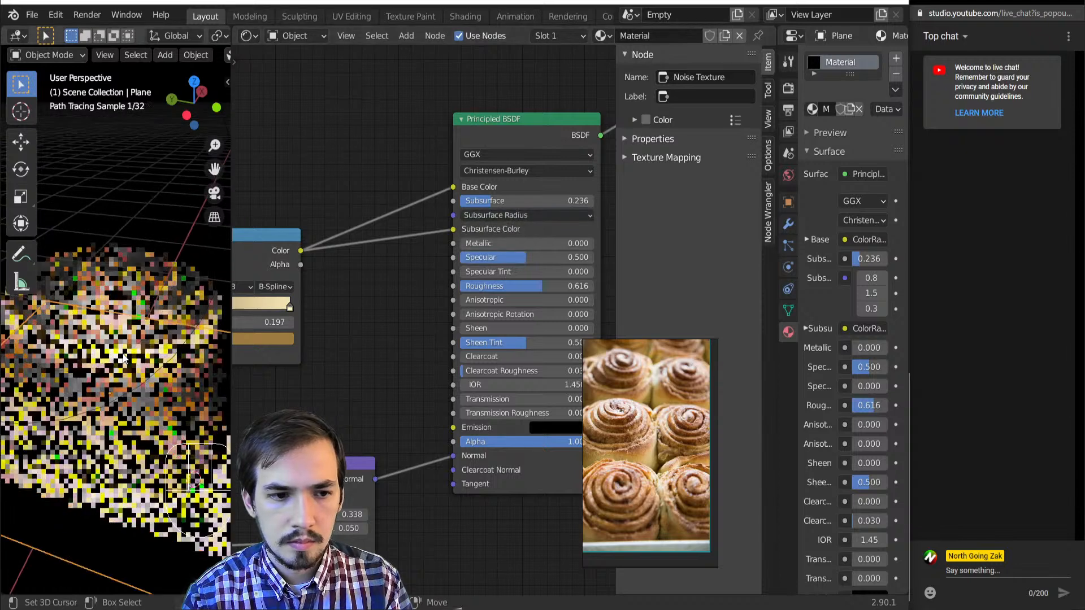
- Switch the viewport to Material Preview shading, save the file, and briefly check the info log
{"action": "key", "text": "z"}
{"action": "left_click", "coordinate": [178, 444]}
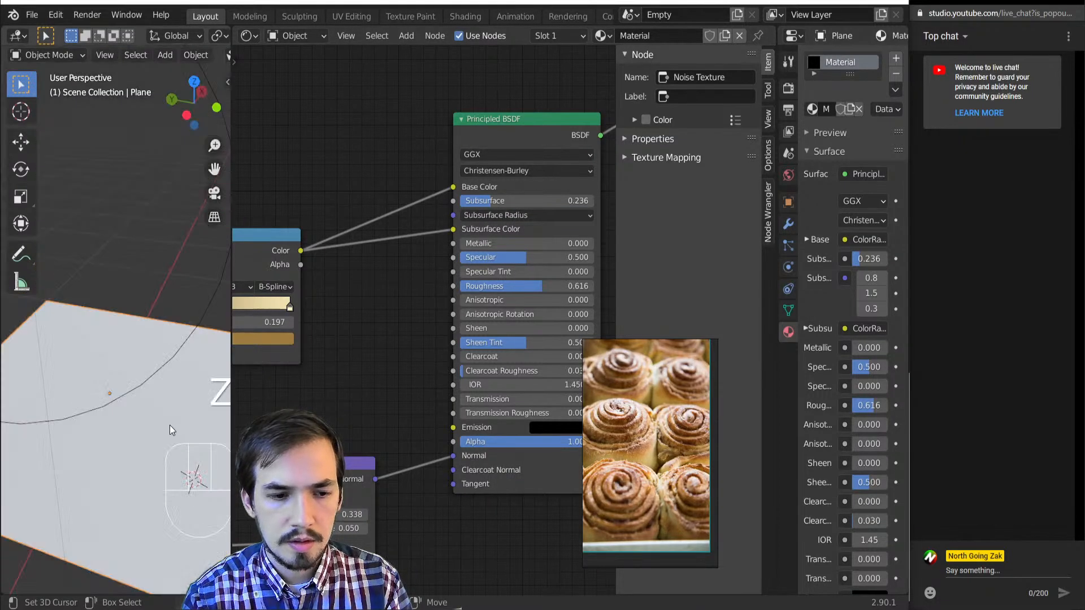
{"action": "key", "text": "ctrl+s"}
{"action": "scroll", "coordinate": [127, 428], "scroll_direction": "down", "scroll_amount": 4}
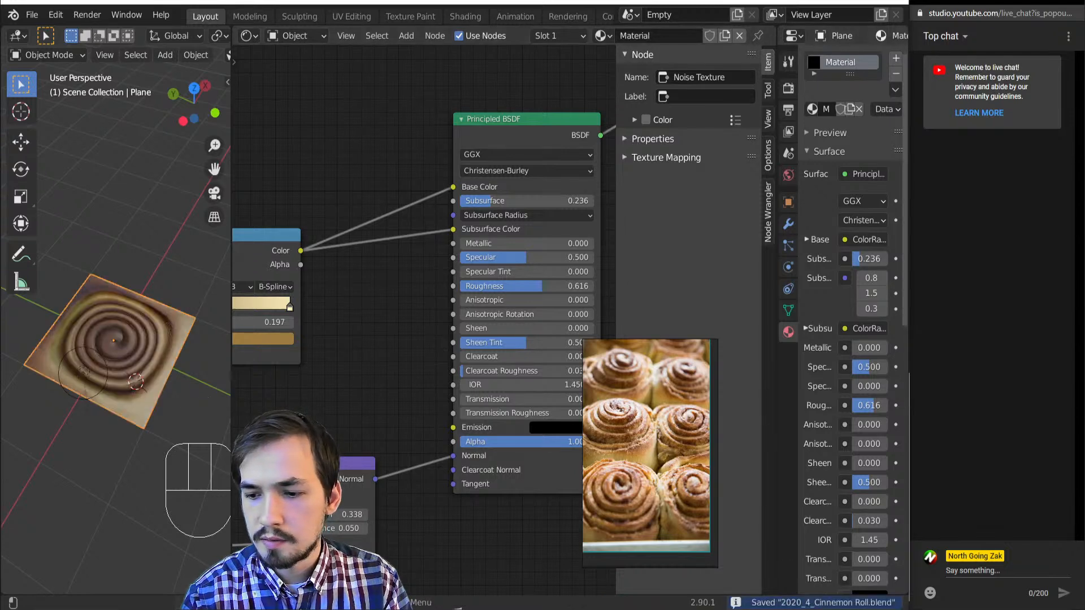
{"action": "left_click", "coordinate": [892, 603]}
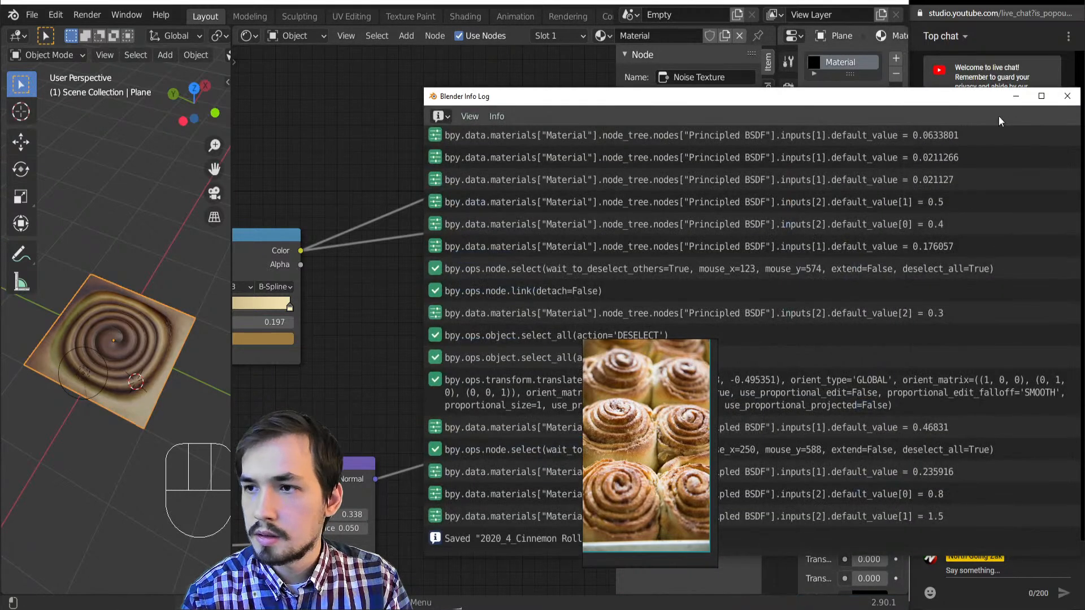
{"action": "left_click", "coordinate": [1067, 96]}
- Inspect the previewed spiral and set the second Subsurface Radius value to about 0.73
{"action": "middle_click_drag", "start_coordinate": [86, 401], "coordinate": [90, 395]}
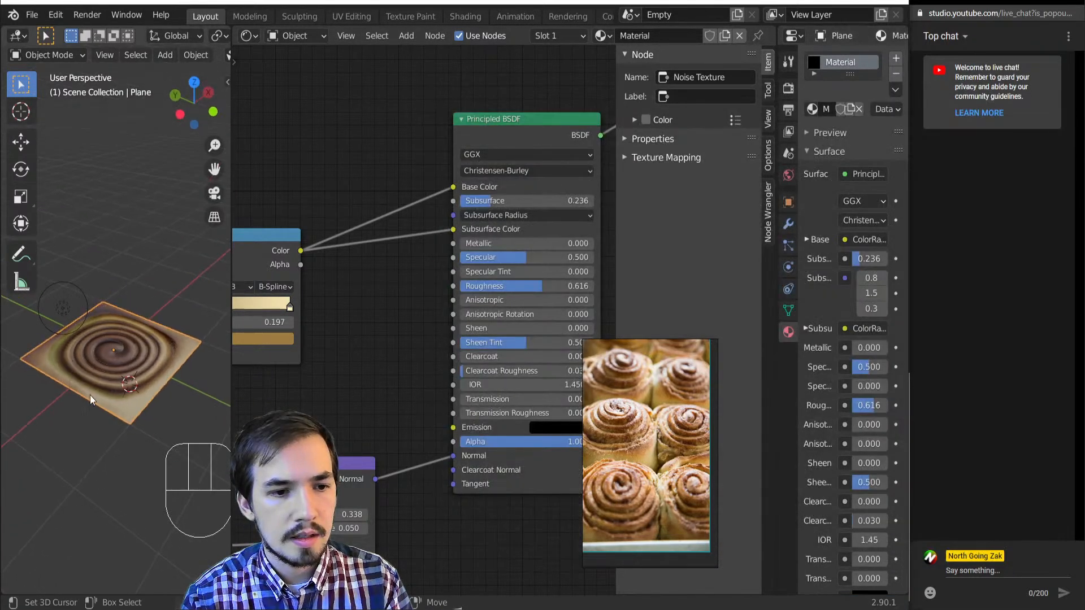
{"action": "scroll", "coordinate": [96, 389], "scroll_direction": "up", "scroll_amount": 5}
{"action": "middle_click_drag", "start_coordinate": [124, 346], "coordinate": [126, 226], "text": "shift"}
{"action": "middle_click_drag", "start_coordinate": [125, 226], "coordinate": [124, 282]}
{"action": "scroll", "coordinate": [123, 281], "scroll_direction": "down", "scroll_amount": 5}
{"action": "scroll", "coordinate": [125, 286], "scroll_direction": "up", "scroll_amount": 1}
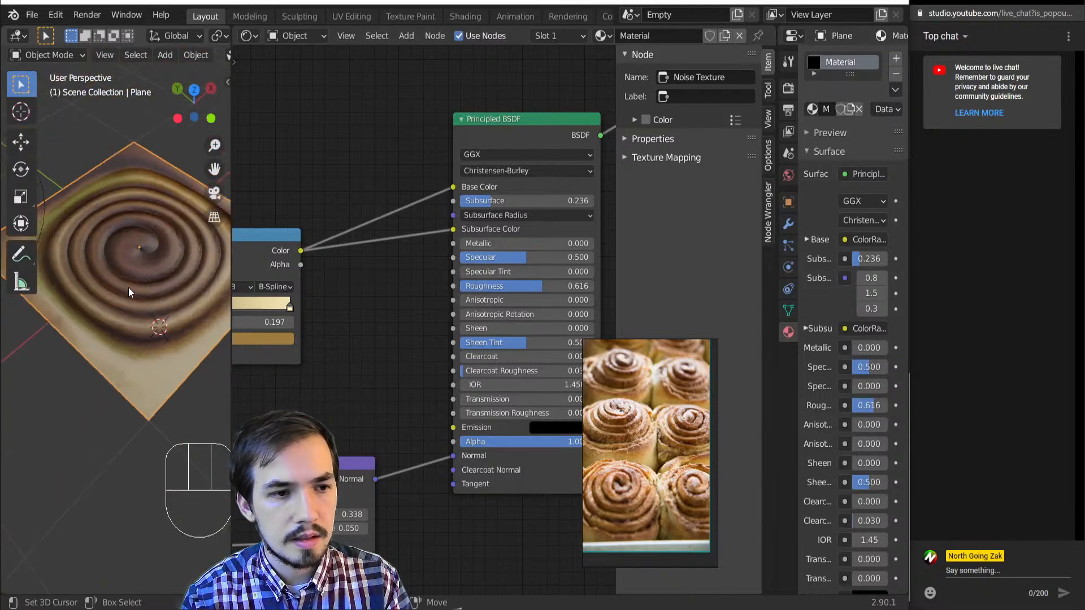
{"action": "left_click", "coordinate": [537, 214]}
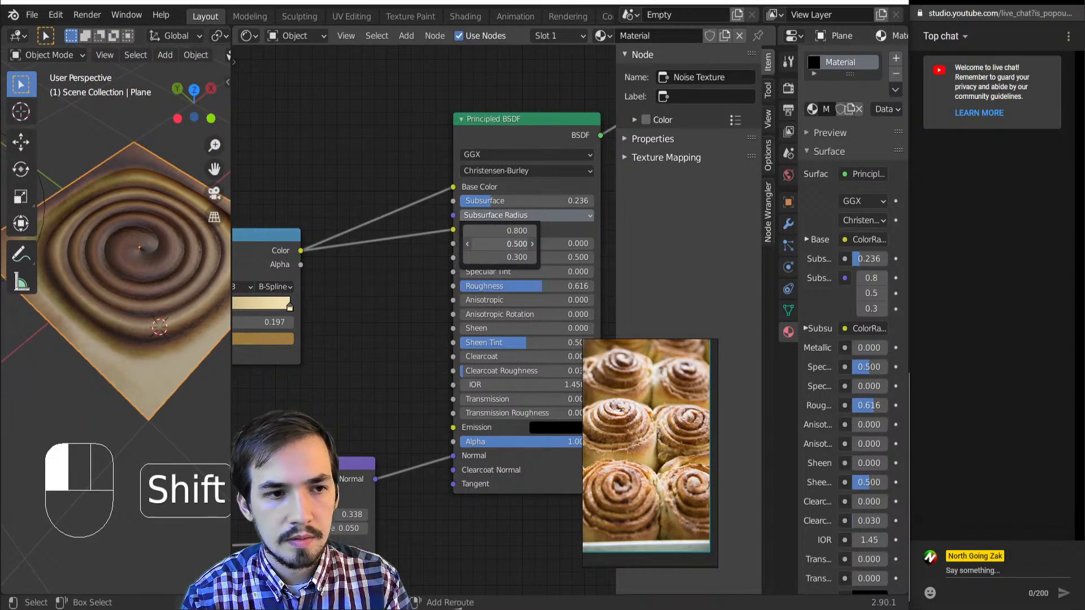
{"action": "left_click_drag", "start_coordinate": [500, 243], "coordinate": [512, 243], "text": "shift"}
{"action": "middle_click_drag", "start_coordinate": [170, 320], "coordinate": [136, 265]}
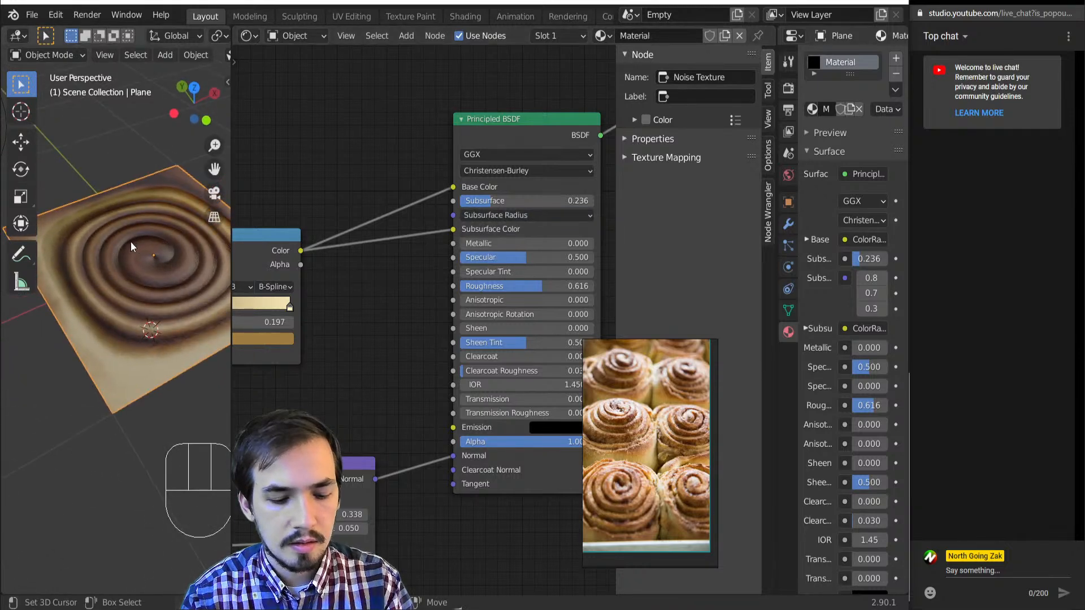
- Enable Scene Lights and Scene World for the Material Preview viewport shading
{"action": "key", "text": "n"}
{"action": "key", "text": "n"}
{"action": "scroll", "coordinate": [204, 57], "scroll_direction": "down", "scroll_amount": 5}
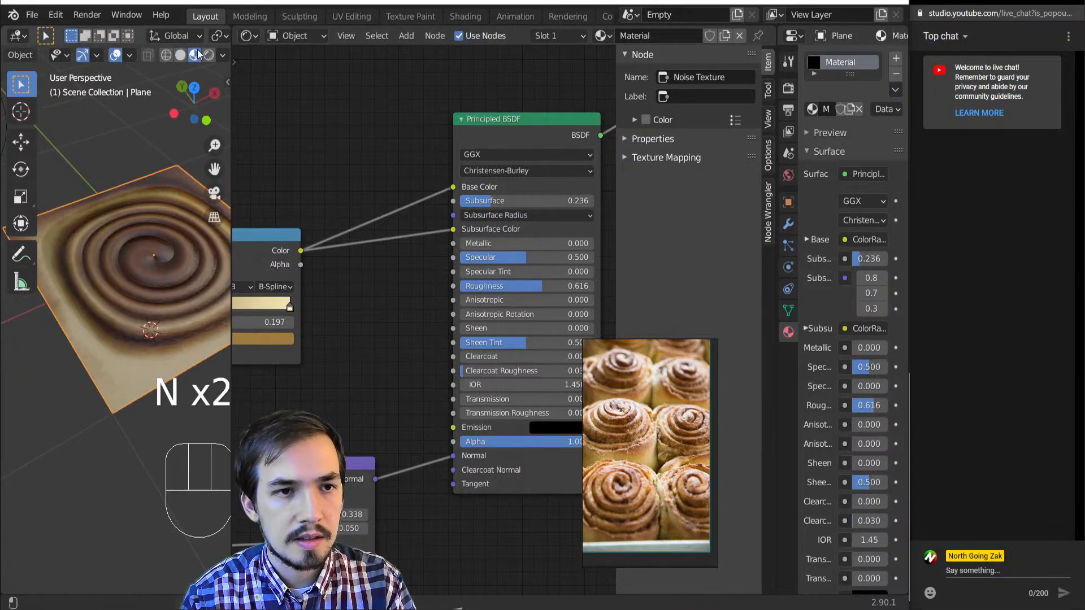
{"action": "left_click", "coordinate": [222, 56]}
{"action": "left_click", "coordinate": [139, 131]}
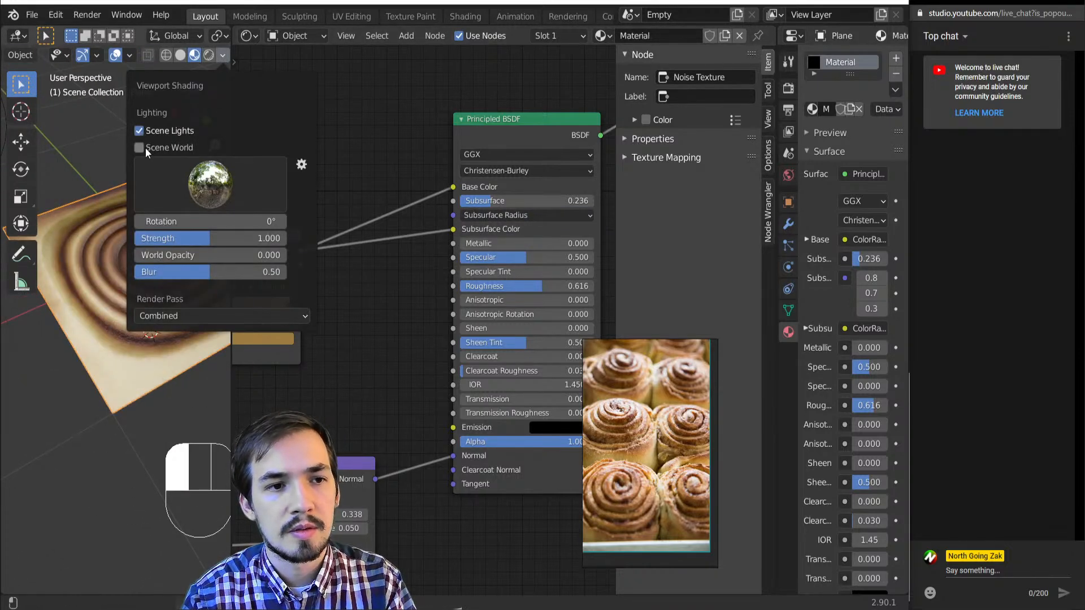
{"action": "left_click", "coordinate": [141, 148]}
- Reposition the point light around the spiral in two moves, and reselect the plane in a view from above
{"action": "middle_click_drag", "start_coordinate": [107, 297], "coordinate": [82, 331]}
{"action": "scroll", "coordinate": [120, 355], "scroll_direction": "down", "scroll_amount": 5}
{"action": "left_click", "coordinate": [82, 315]}
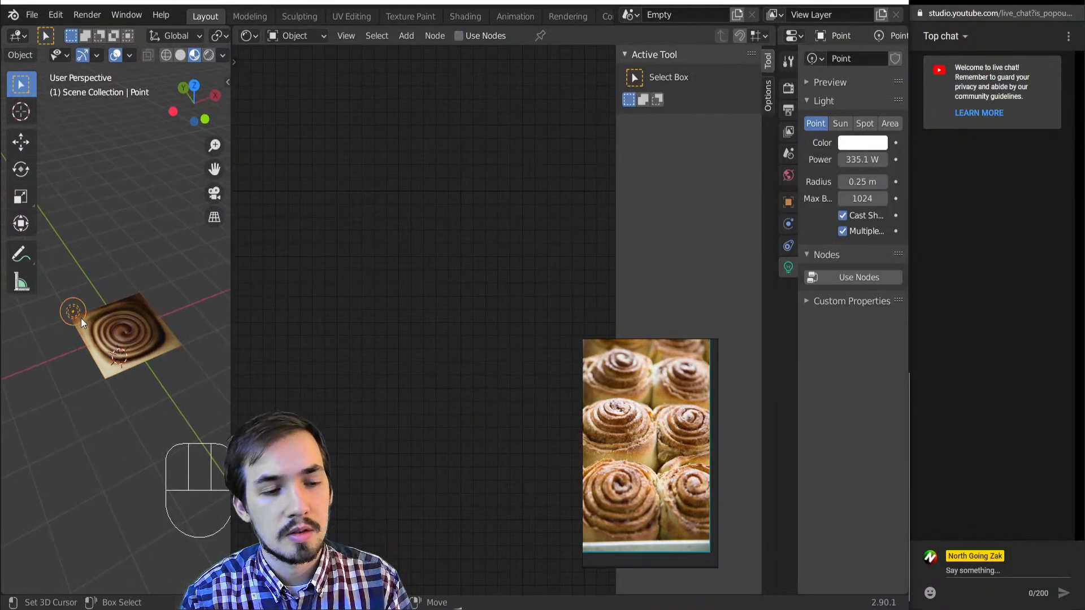
{"action": "key", "text": "g"}
{"action": "left_click", "coordinate": [110, 363]}
{"action": "scroll", "coordinate": [110, 363], "scroll_direction": "up", "scroll_amount": 4}
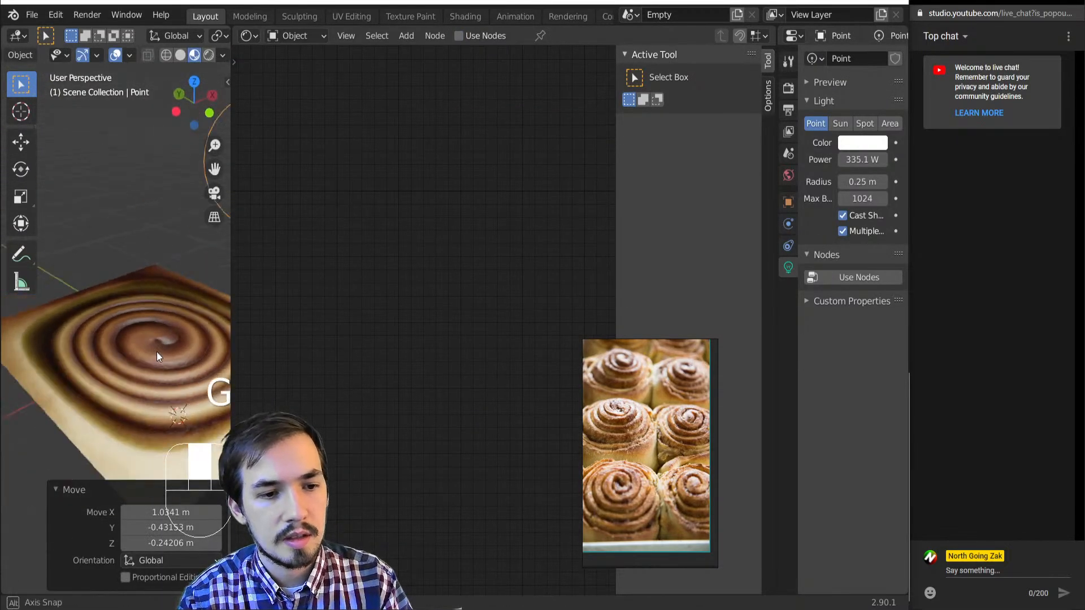
{"action": "key", "text": "g"}
{"action": "left_click", "coordinate": [207, 467]}
{"action": "middle_click_drag", "start_coordinate": [153, 378], "coordinate": [80, 493]}
{"action": "right_click", "coordinate": [144, 356]}
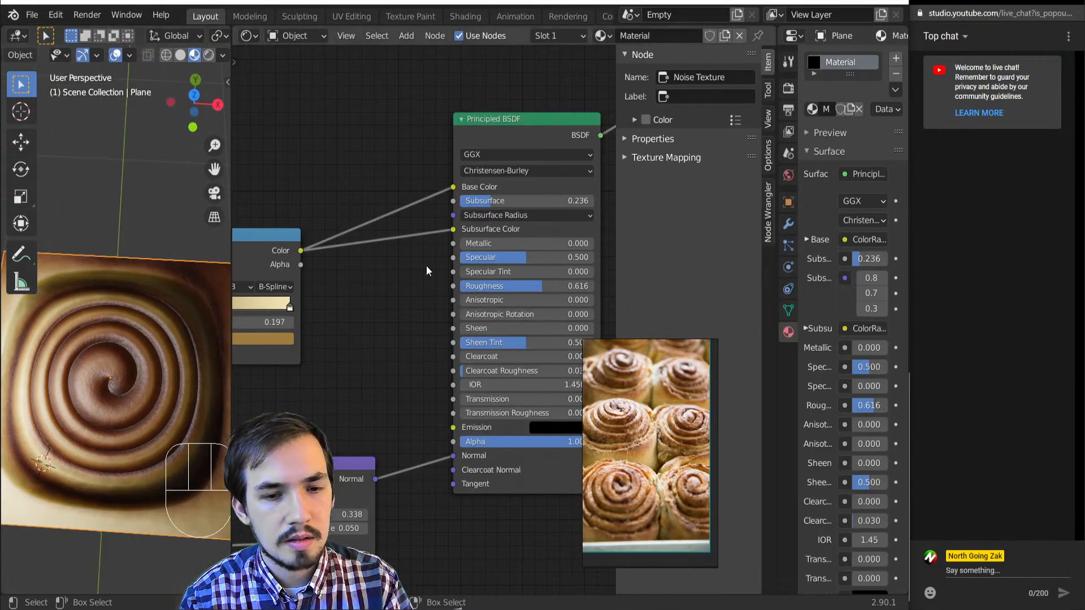
- Retune the Subsurface Radius, trying 0.9 for its third value and 1.1 for its second, and set all three to 1
{"action": "left_click", "coordinate": [511, 215]}
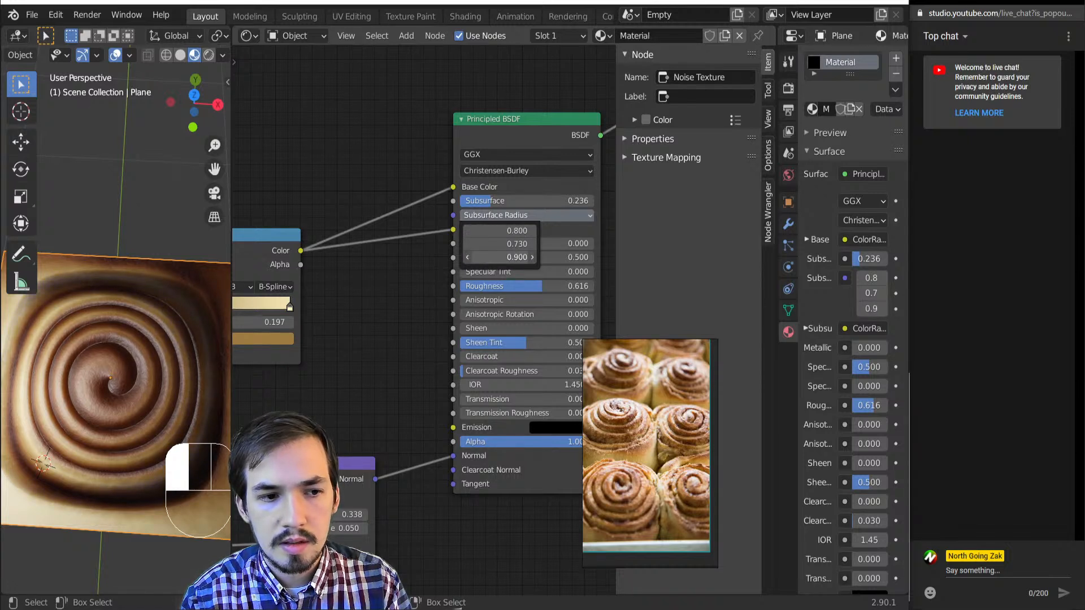
{"action": "mouse_move", "coordinate": [496, 241]}
{"action": "left_mouse_down"}
{"action": "mouse_move", "coordinate": [529, 241]}
{"action": "mouse_move", "coordinate": [496, 241]}
{"action": "left_mouse_up"}
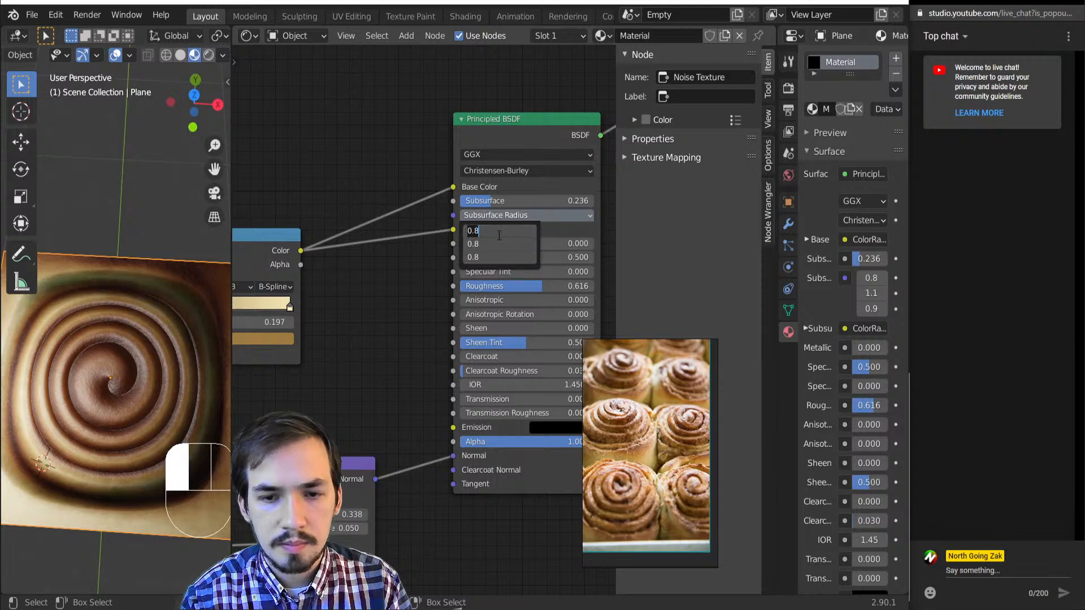
{"action": "type", "text": "1"}
{"action": "key", "text": "Return"}
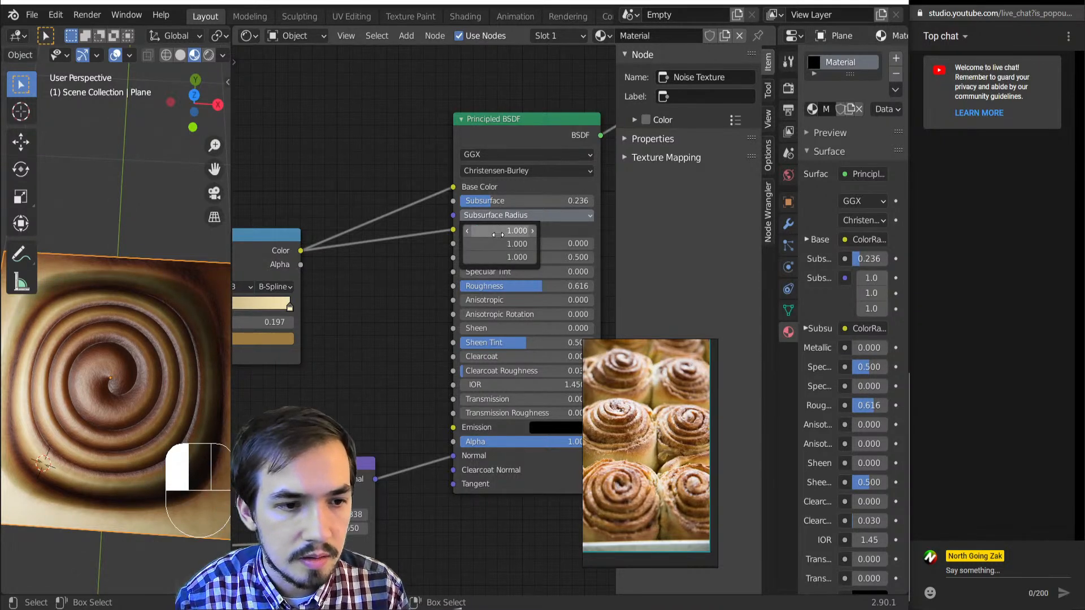
- Raise the Principled BSDF's Subsurface to 0.665 and switch the viewport to Rendered shading for a closer look at the roll
{"action": "left_click_drag", "start_coordinate": [526, 200], "coordinate": [583, 201]}
{"action": "scroll", "coordinate": [172, 428], "scroll_direction": "down", "scroll_amount": 3}
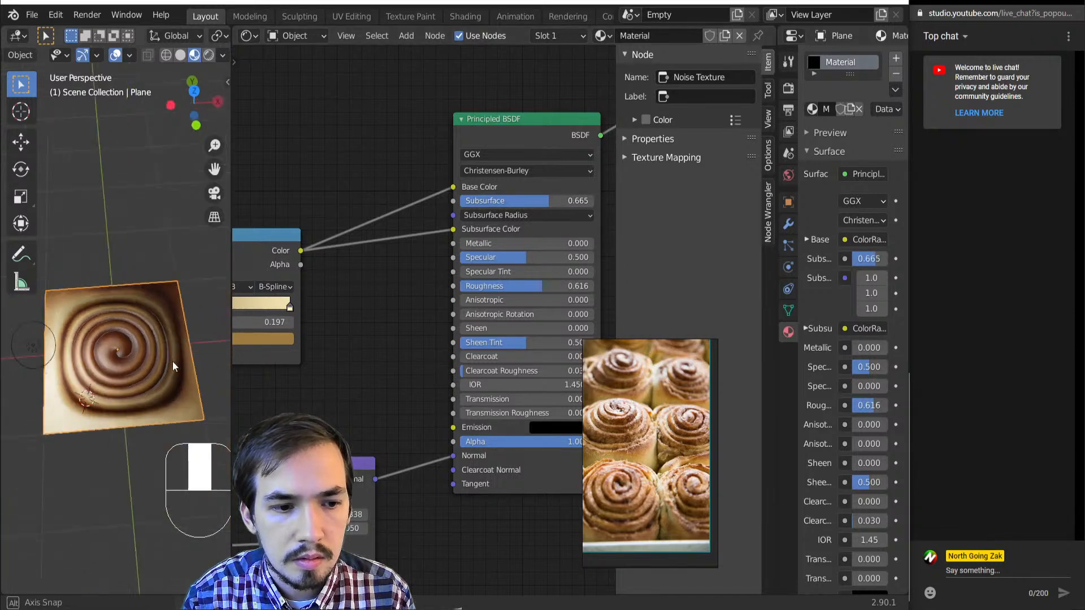
{"action": "mouse_move", "coordinate": [172, 364]}
{"action": "middle_mouse_down"}
{"action": "mouse_move", "coordinate": [198, 316]}
{"action": "mouse_move", "coordinate": [141, 329]}
{"action": "middle_mouse_up"}
{"action": "key", "text": "z"}
{"action": "scroll", "coordinate": [140, 345], "scroll_direction": "up", "scroll_amount": 2}
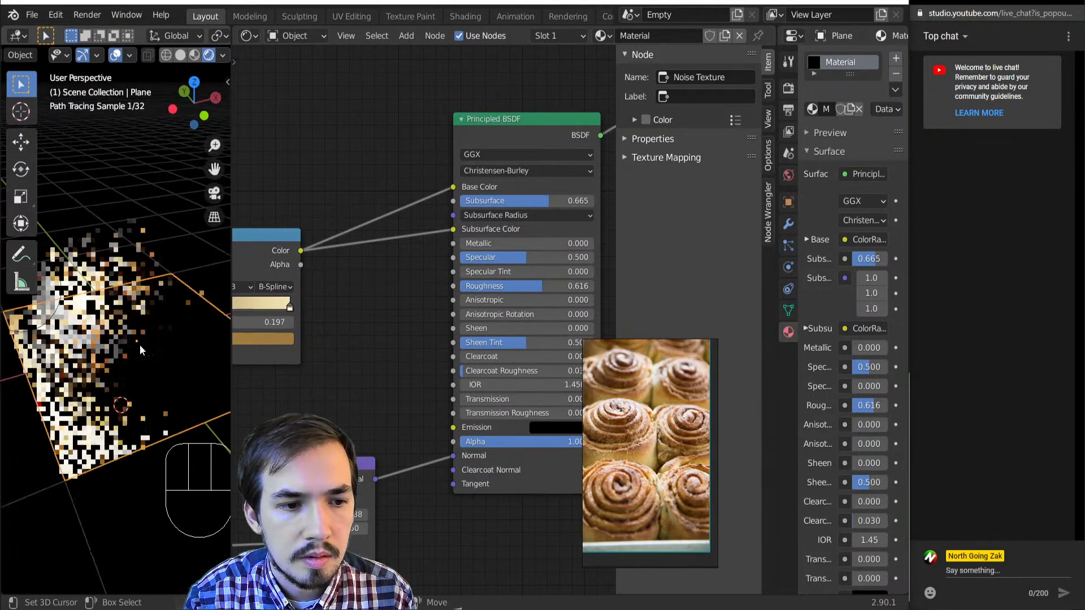
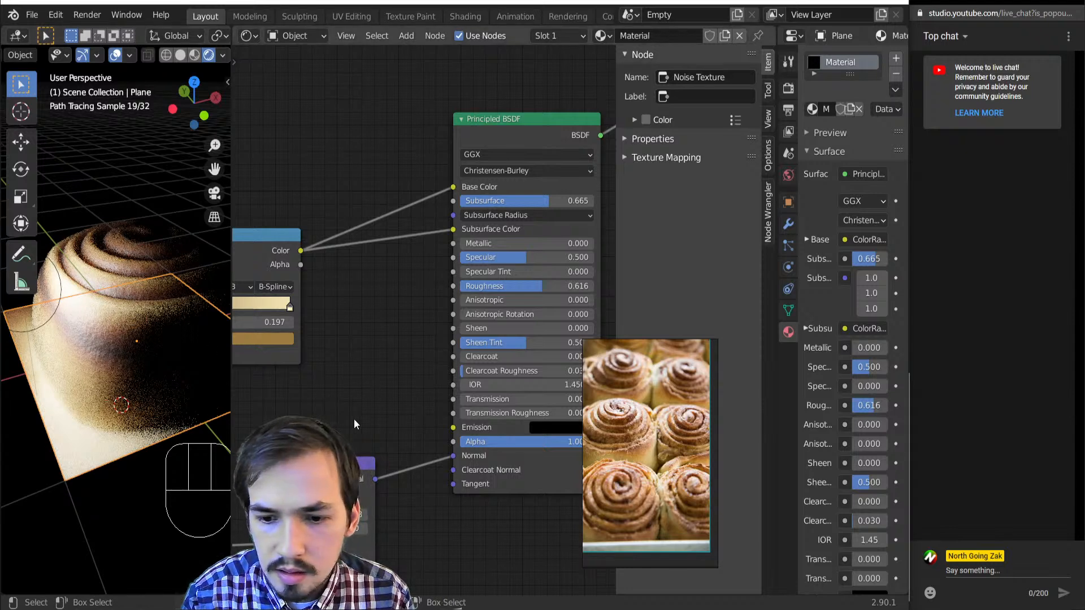
- Examine the node tree and the rendered roll from above, restarting the render by switching to Solid and back to Rendered shading
{"action": "scroll", "coordinate": [360, 382], "scroll_direction": "down", "scroll_amount": 5}
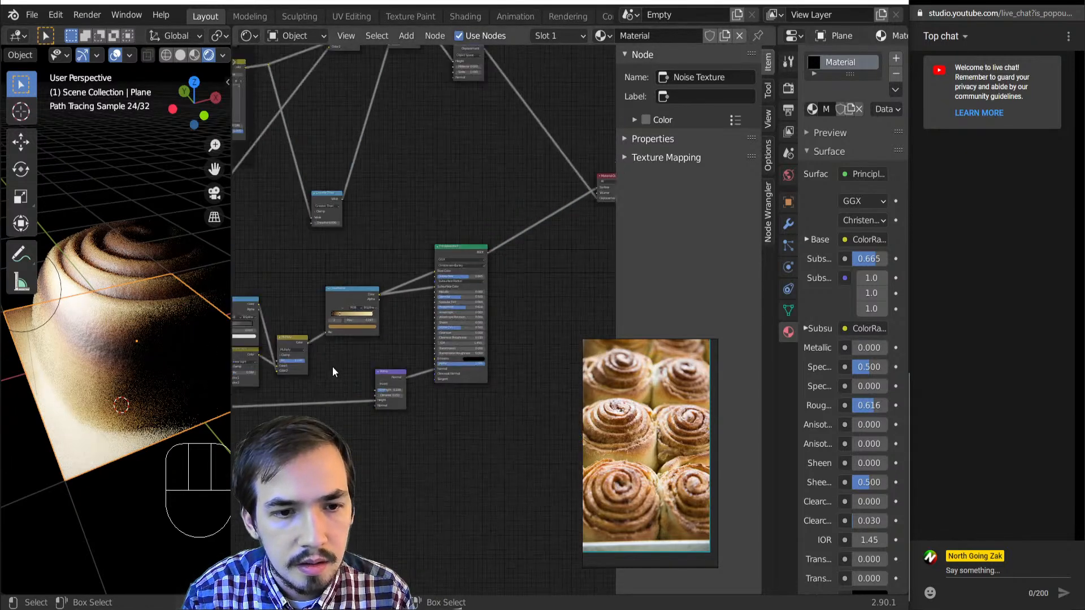
{"action": "middle_click_drag", "start_coordinate": [332, 366], "coordinate": [478, 374]}
{"action": "scroll", "coordinate": [392, 425], "scroll_direction": "down", "scroll_amount": 3}
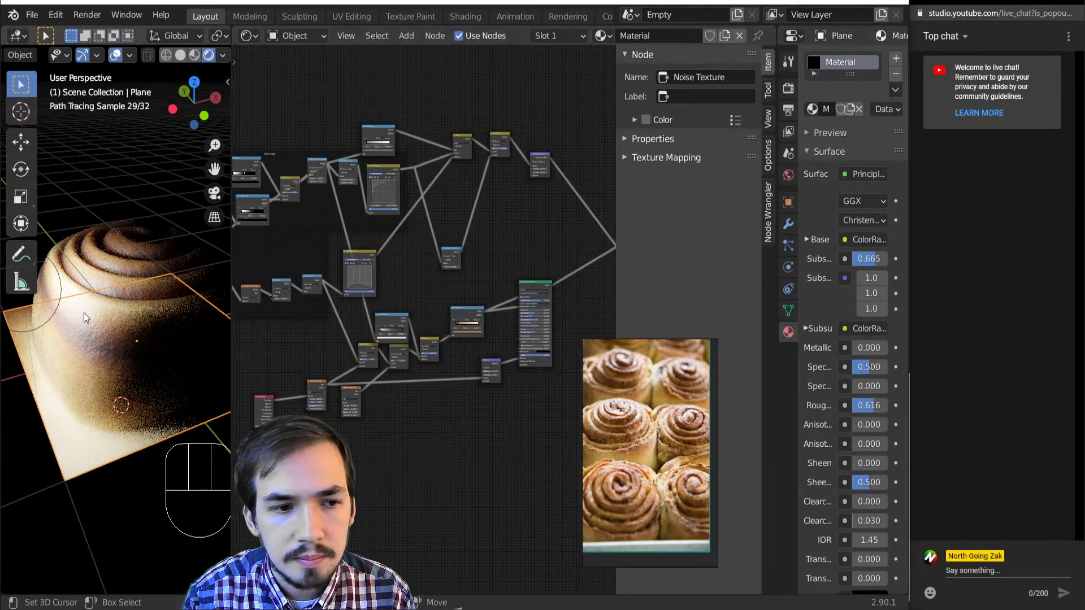
{"action": "middle_click_drag", "start_coordinate": [84, 313], "coordinate": [112, 401]}
{"action": "key", "text": "z"}
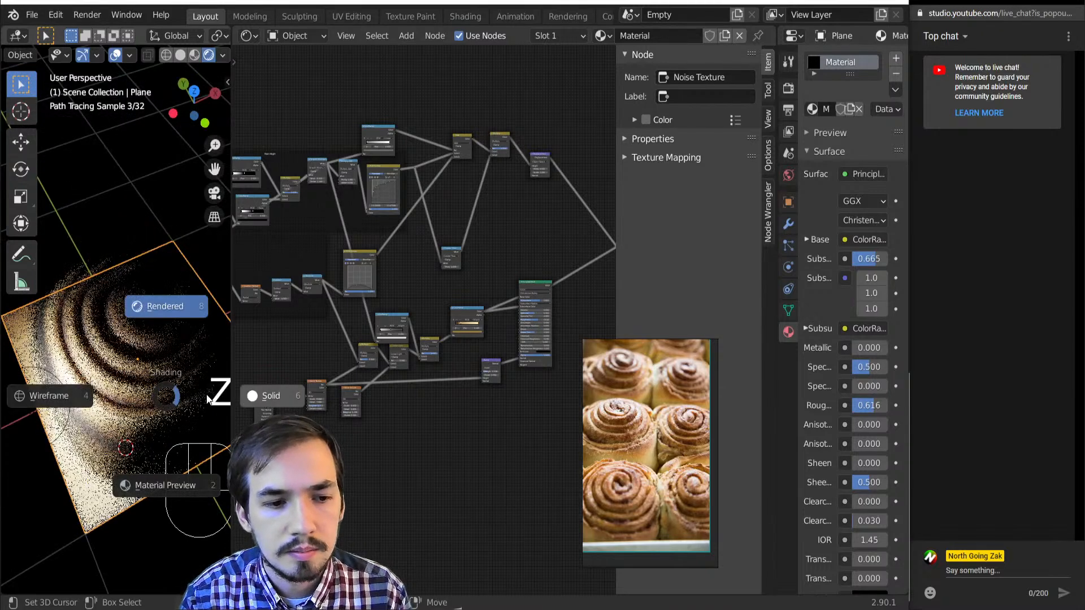
{"action": "left_click", "coordinate": [249, 394]}
{"action": "key", "text": "z"}
{"action": "left_click", "coordinate": [175, 285]}
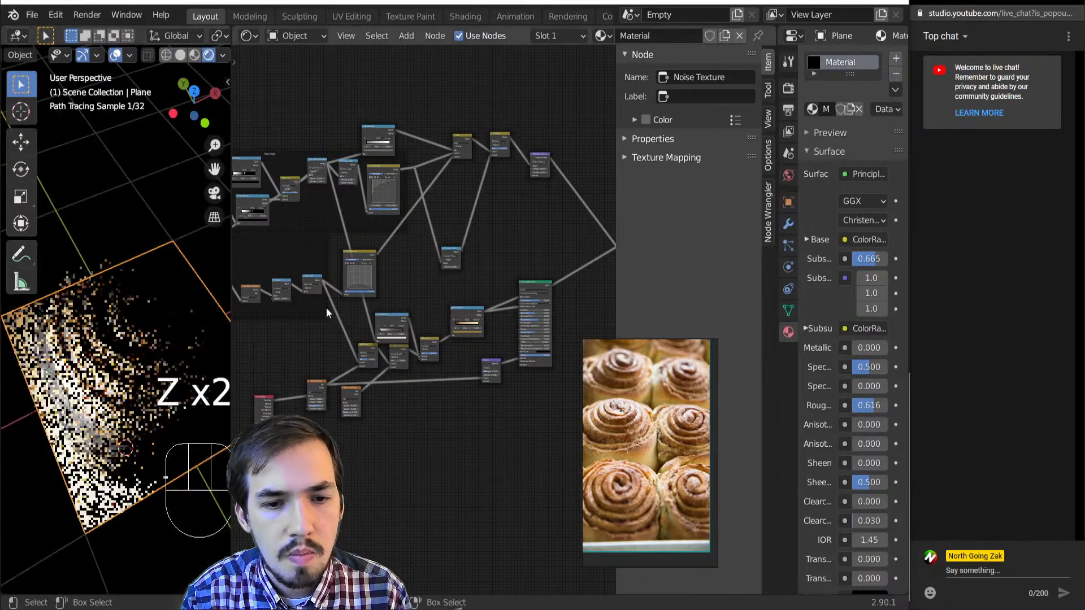
- Preview the brown ColorRamp's output alone on the rendered roll, and return the preview to the Principled BSDF
{"action": "left_click", "coordinate": [457, 313], "text": "ctrl+shift"}
{"action": "scroll", "coordinate": [368, 416], "scroll_direction": "up", "scroll_amount": 5}
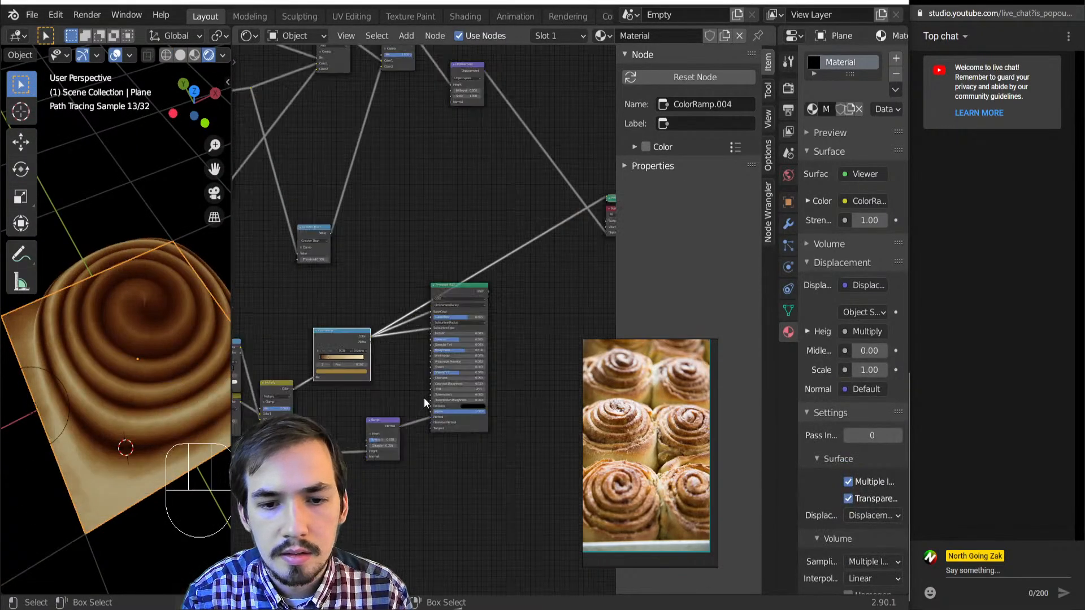
{"action": "scroll", "coordinate": [409, 426], "scroll_direction": "up", "scroll_amount": 2}
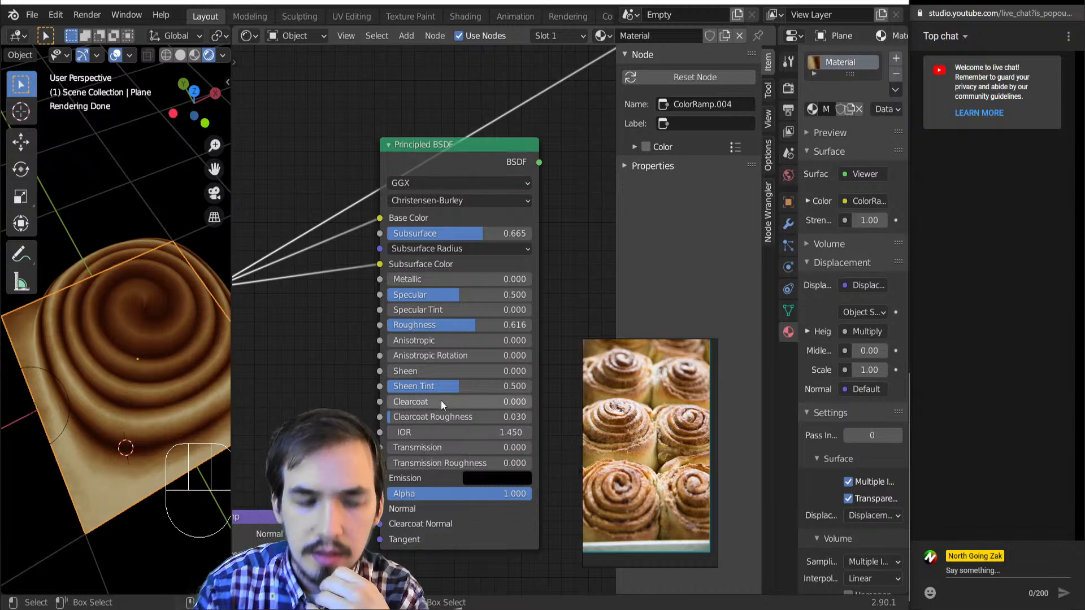
{"action": "scroll", "coordinate": [181, 373], "scroll_direction": "down", "scroll_amount": 5}
{"action": "key", "text": "z"}
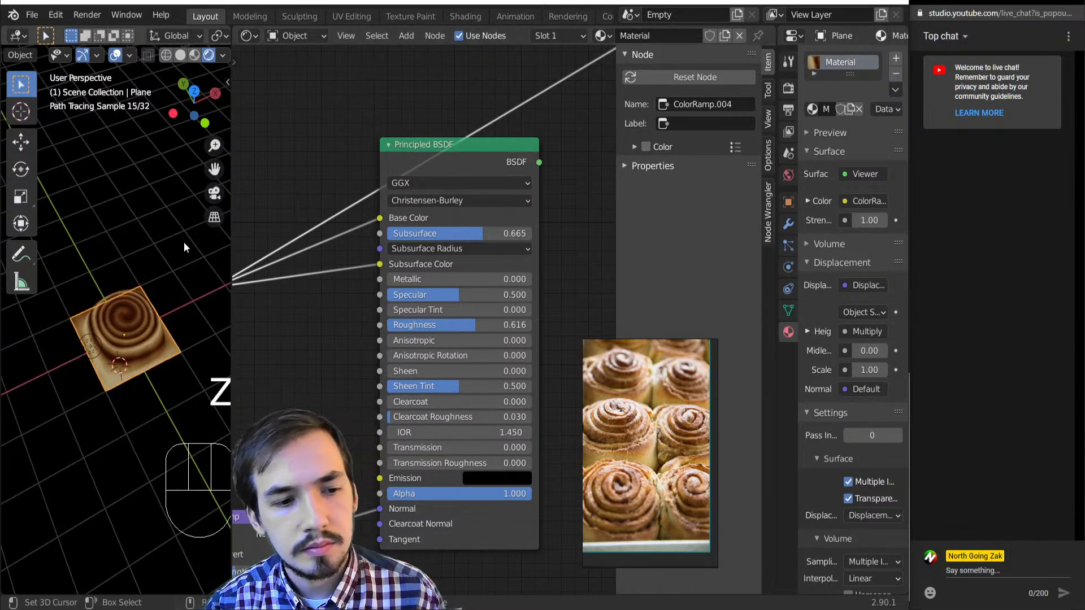
{"action": "scroll", "coordinate": [301, 385], "scroll_direction": "down", "scroll_amount": 10}
{"action": "left_click", "coordinate": [425, 252], "text": "ctrl+shift"}
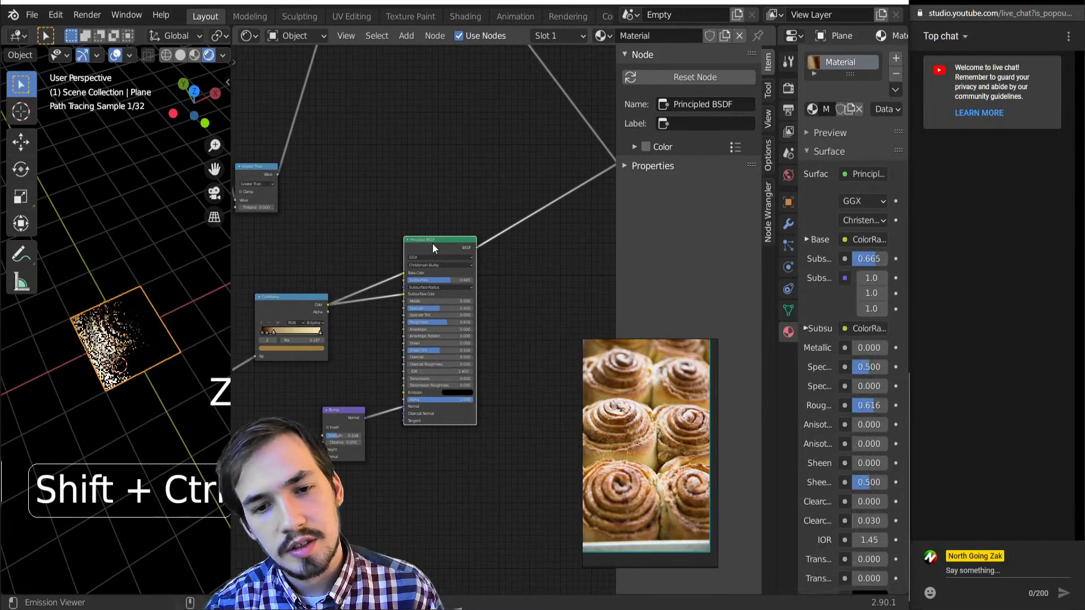
{"action": "middle_click_drag", "start_coordinate": [76, 385], "coordinate": [115, 346]}
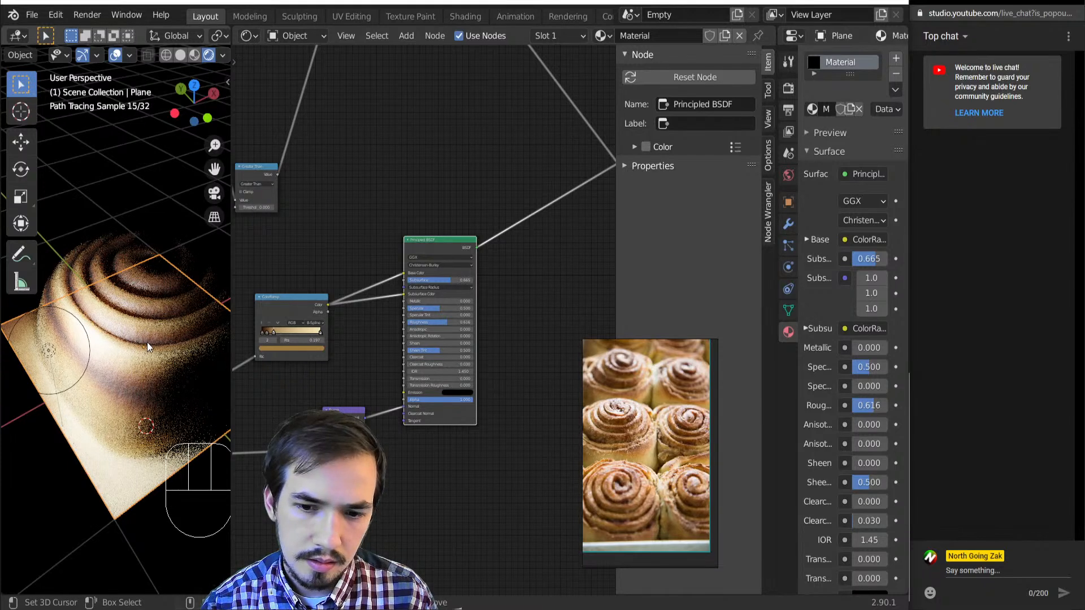
{"action": "middle_click_drag", "start_coordinate": [130, 362], "coordinate": [152, 356]}
- Preview the brown ColorRamp's output and set the Linear Light mix node's Fac to 0.041
{"action": "middle_click_drag", "start_coordinate": [280, 356], "coordinate": [481, 330]}
{"action": "left_click", "coordinate": [478, 304], "text": "ctrl+shift"}
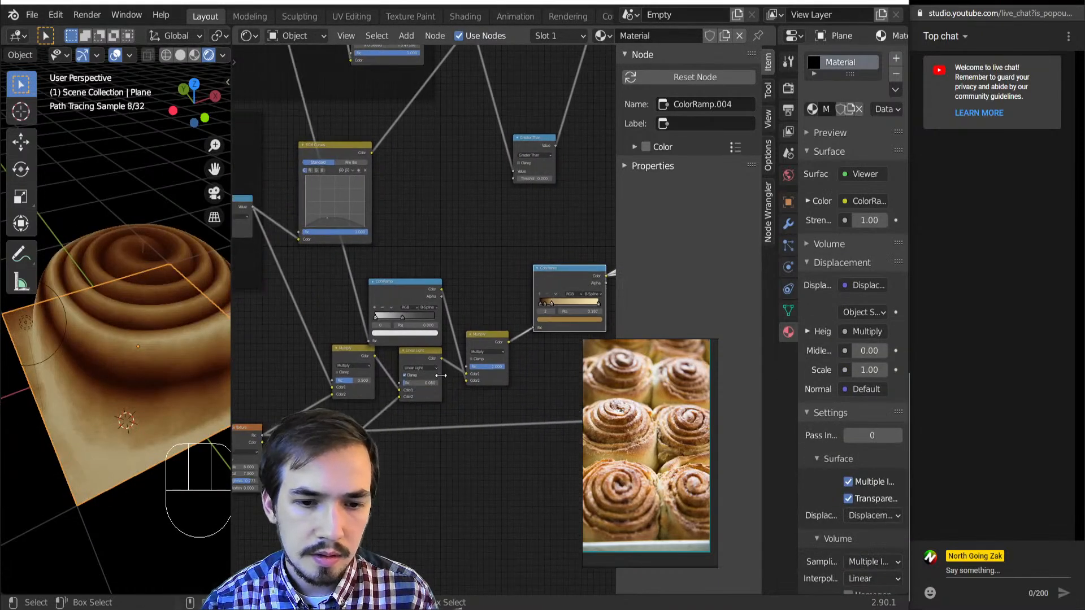
{"action": "scroll", "coordinate": [423, 323], "scroll_direction": "up", "scroll_amount": 5}
{"action": "left_click_drag", "start_coordinate": [420, 412], "coordinate": [419, 411]}
{"action": "middle_click_drag", "start_coordinate": [174, 385], "coordinate": [212, 396]}
{"action": "scroll", "coordinate": [212, 396], "scroll_direction": "down", "scroll_amount": 5}
{"action": "scroll", "coordinate": [435, 391], "scroll_direction": "down", "scroll_amount": 5}
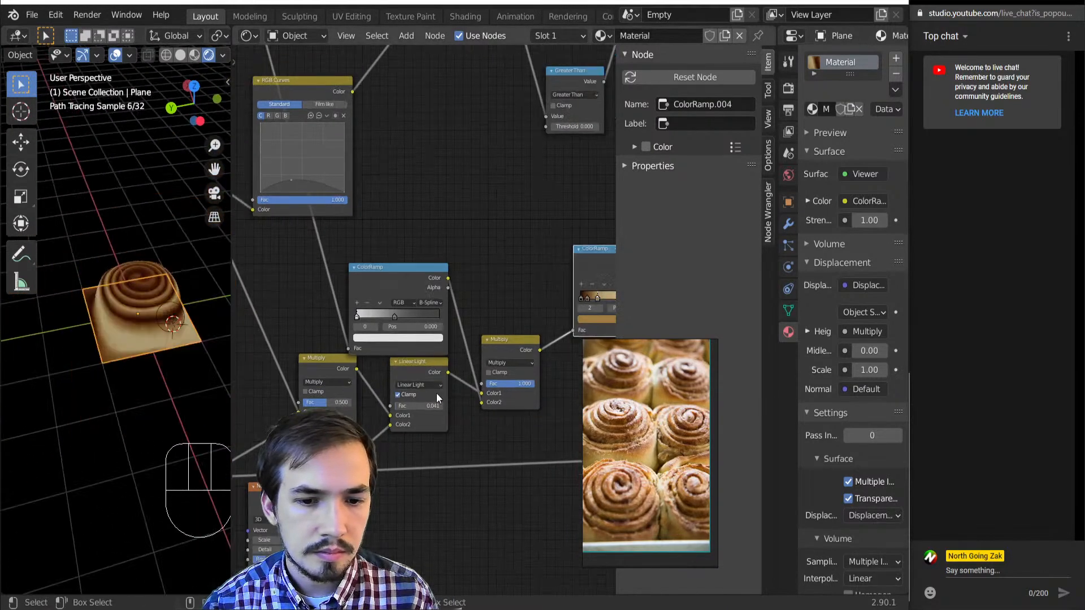
- Move the first stop of the grayscale ColorRamp to position 0.021 and check the roll from another angle
{"action": "middle_click_drag", "start_coordinate": [429, 382], "coordinate": [429, 419]}
{"action": "left_click_drag", "start_coordinate": [403, 357], "coordinate": [352, 377]}
{"action": "scroll", "coordinate": [398, 354], "scroll_direction": "up", "scroll_amount": 2}
{"action": "middle_click_drag", "start_coordinate": [127, 366], "coordinate": [56, 354]}
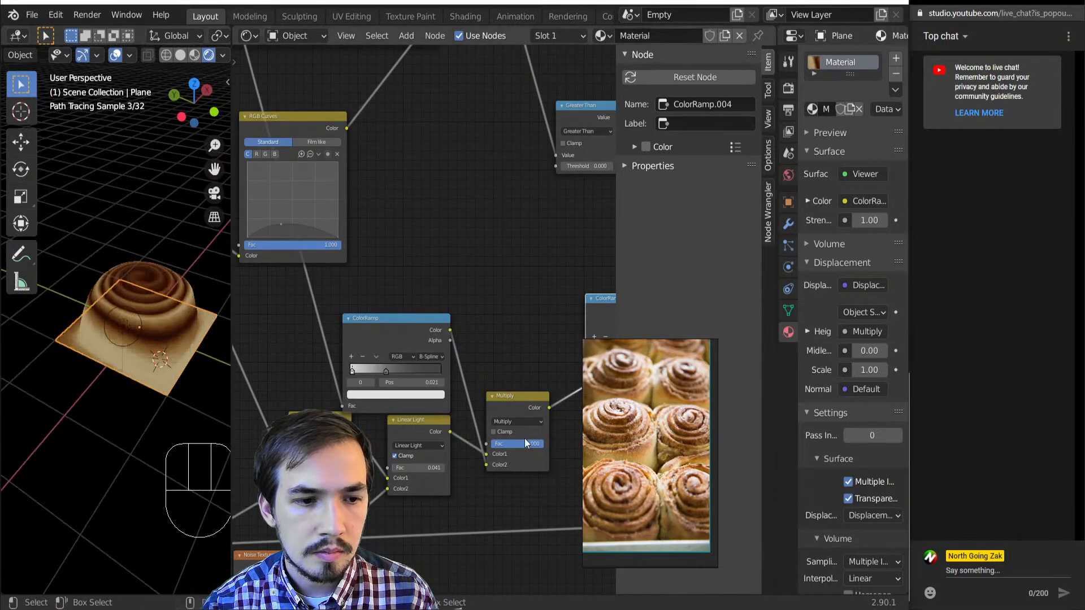
- Preview the Multiply node's output on the roll and examine the grayscale nodes feeding it
{"action": "scroll", "coordinate": [517, 436], "scroll_direction": "up", "scroll_amount": 2}
{"action": "middle_click_drag", "start_coordinate": [483, 426], "coordinate": [425, 414]}
{"action": "left_click", "coordinate": [463, 408], "text": "ctrl+shift"}
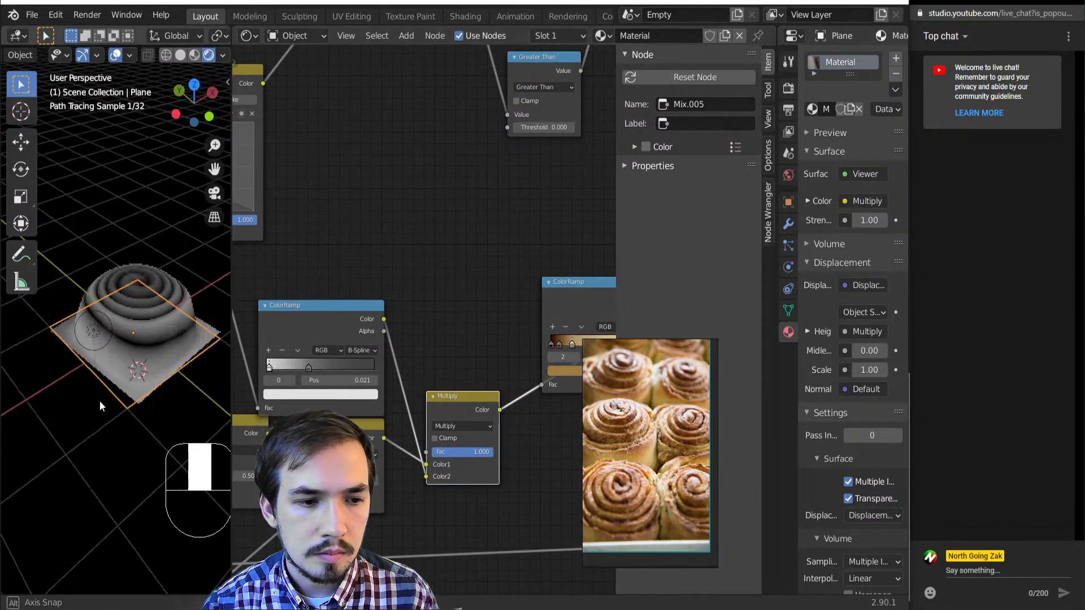
{"action": "scroll", "coordinate": [347, 351], "scroll_direction": "down", "scroll_amount": 5}
{"action": "middle_click_drag", "start_coordinate": [347, 349], "coordinate": [374, 402]}
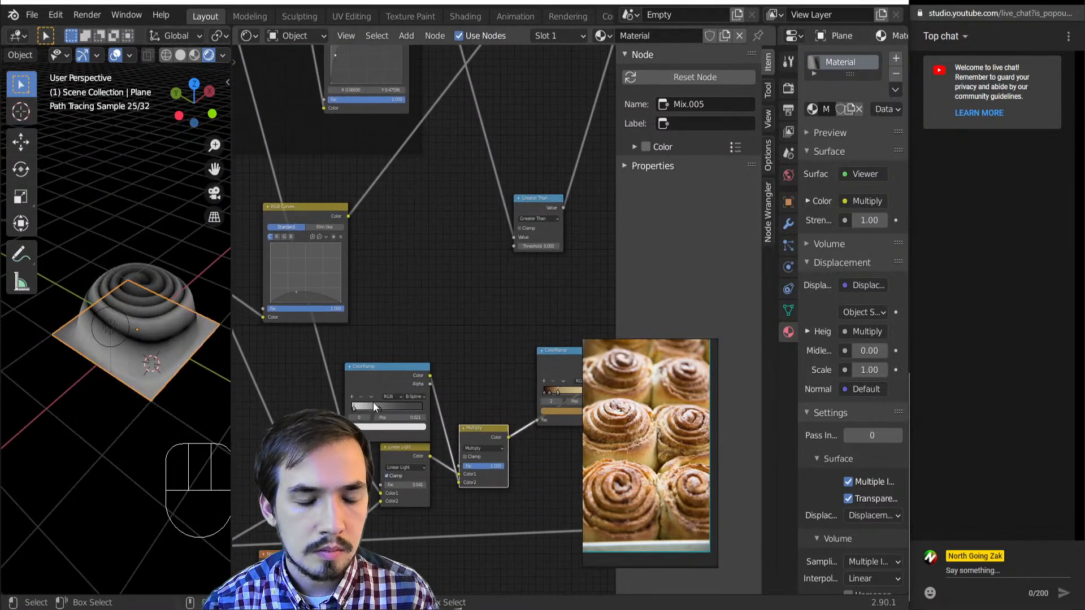
{"action": "scroll", "coordinate": [376, 403], "scroll_direction": "up", "scroll_amount": 4}
{"action": "middle_click_drag", "start_coordinate": [442, 471], "coordinate": [412, 439]}
{"action": "scroll", "coordinate": [412, 438], "scroll_direction": "up", "scroll_amount": 1}
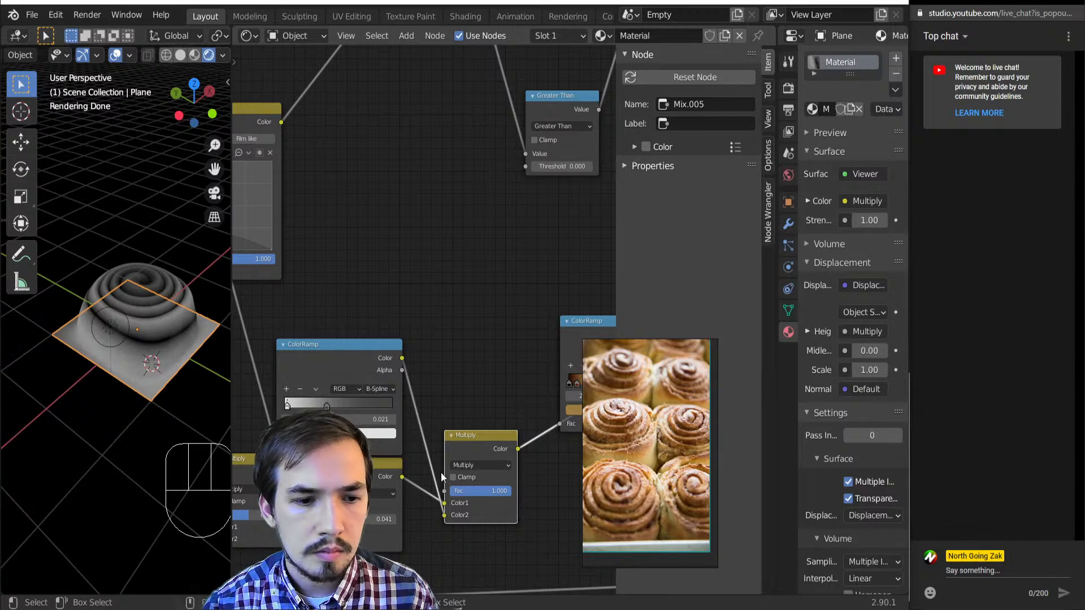
- Spread out the grayscale ColorRamp and Multiply nodes, and insert a Mix color node between Multiply and the brown ColorRamp
{"action": "scroll", "coordinate": [441, 473], "scroll_direction": "down", "scroll_amount": 2}
{"action": "left_click_drag", "start_coordinate": [356, 337], "coordinate": [372, 213]}
{"action": "left_click_drag", "start_coordinate": [454, 404], "coordinate": [430, 386]}
{"action": "key", "text": "shift+a"}
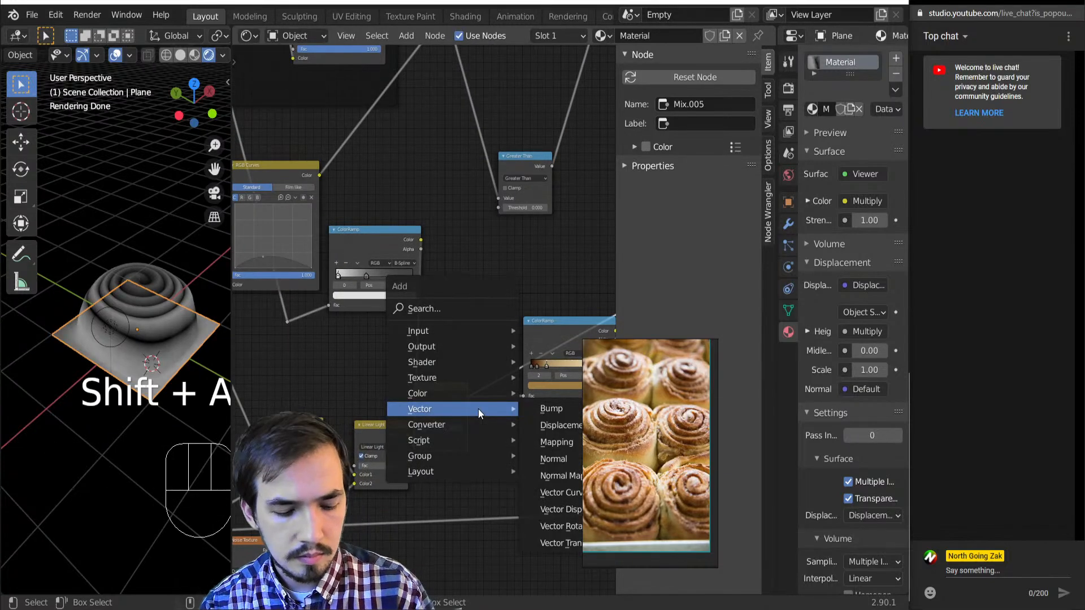
{"action": "key", "text": "c"}
{"action": "key", "text": "m"}
{"action": "left_click", "coordinate": [484, 393]}
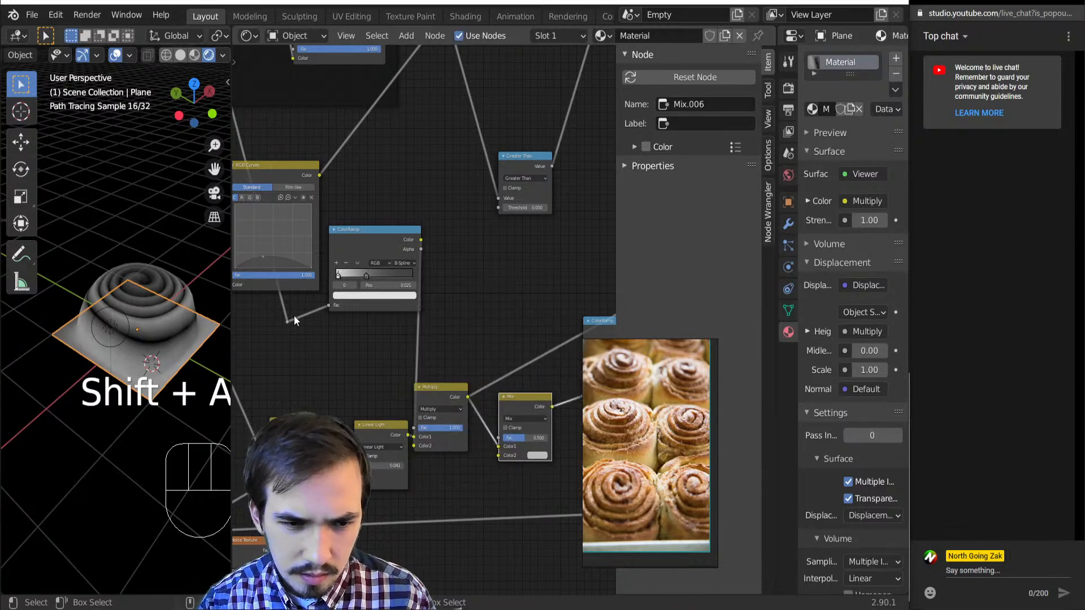
- Feed the reroute through a new ColorRamp into the Mix node's Color2, keeping Mix blending, and preview the new ramp
{"action": "left_click_drag", "start_coordinate": [287, 322], "coordinate": [425, 445]}
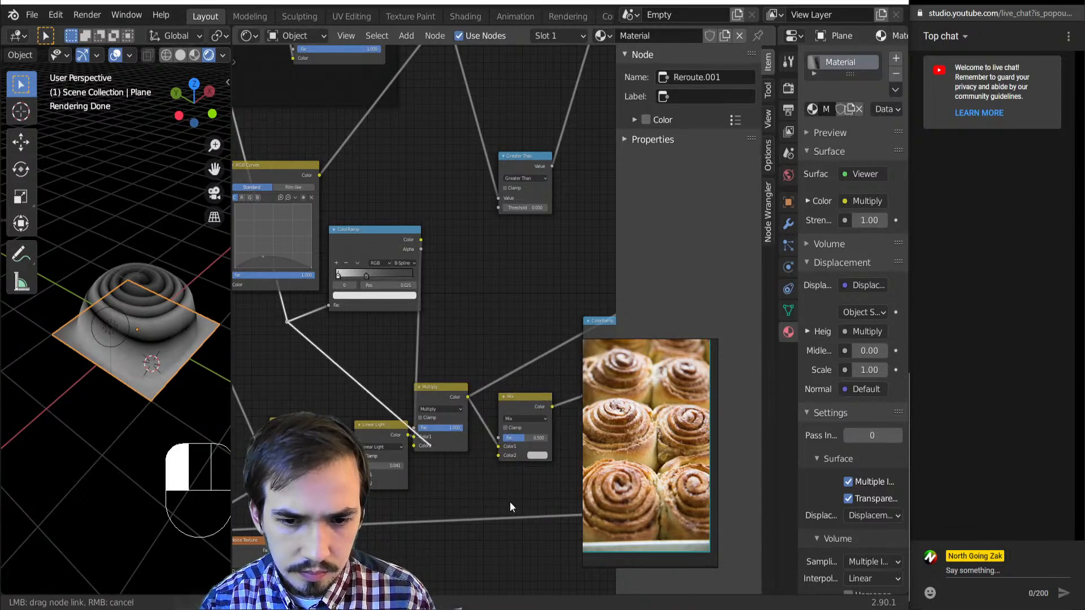
{"action": "left_click_drag", "start_coordinate": [510, 507], "coordinate": [497, 455]}
{"action": "left_click", "coordinate": [526, 419]}
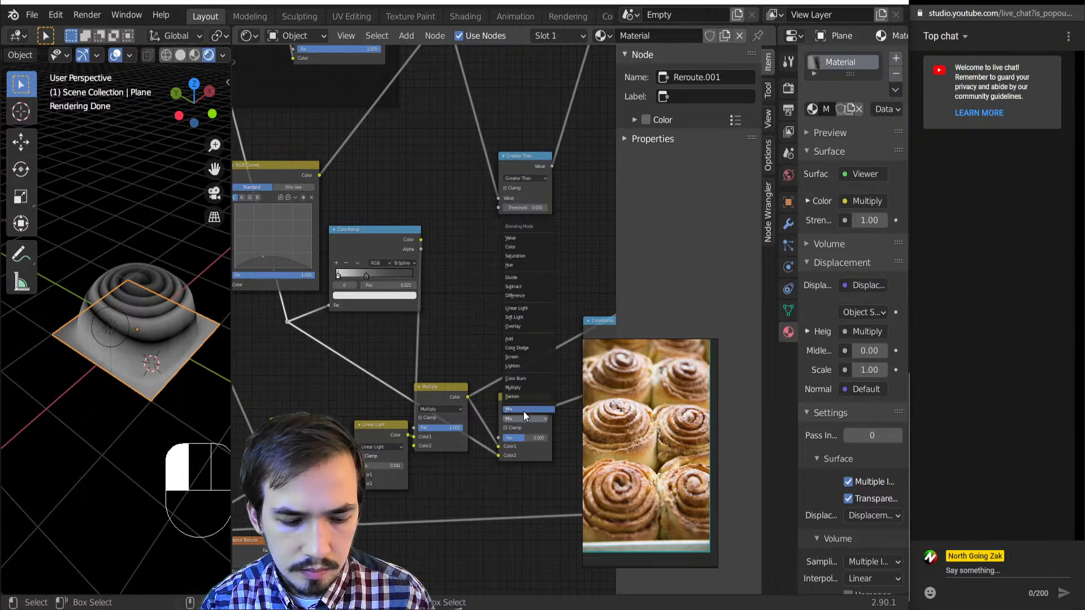
{"action": "left_click", "coordinate": [523, 411]}
{"action": "key", "text": "shift+a"}
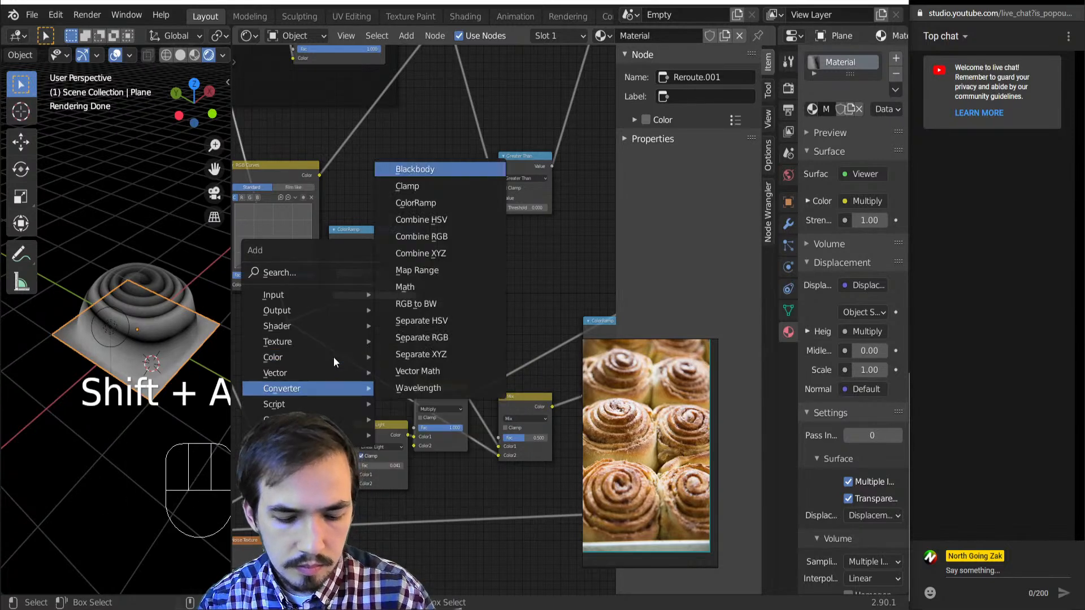
{"action": "left_click", "coordinate": [416, 202]}
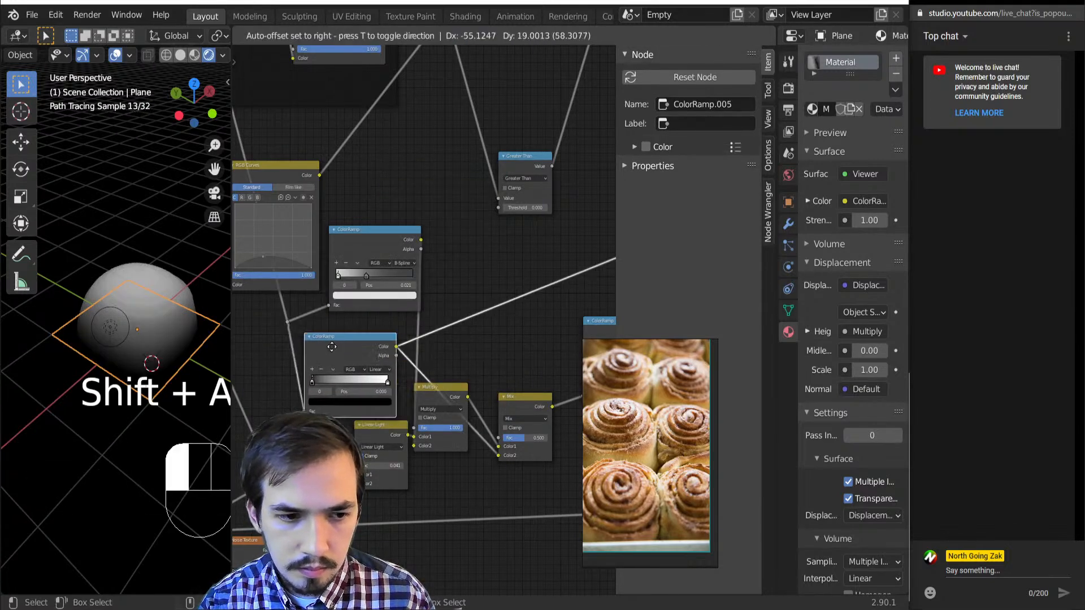
{"action": "left_click", "coordinate": [322, 340]}
- Reshape the new ColorRamp with Ease interpolation, the white stop at 0 and the black stop at 0.085
{"action": "mouse_move", "coordinate": [304, 373]}
{"action": "left_mouse_down"}
{"action": "mouse_move", "coordinate": [338, 375]}
{"action": "mouse_move", "coordinate": [311, 370]}
{"action": "left_mouse_up"}
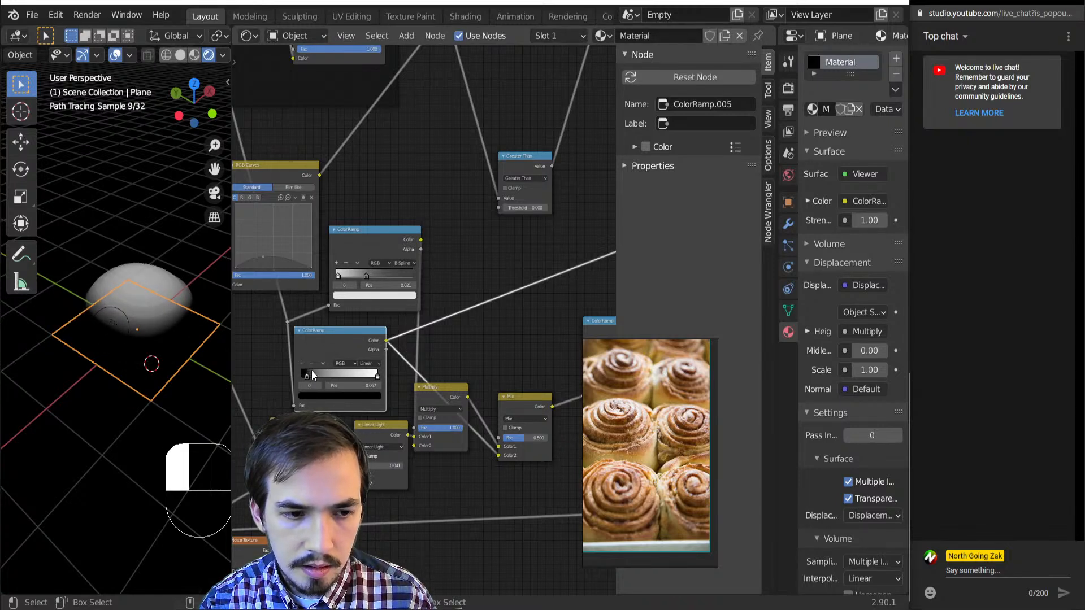
{"action": "left_click_drag", "start_coordinate": [377, 373], "coordinate": [239, 375]}
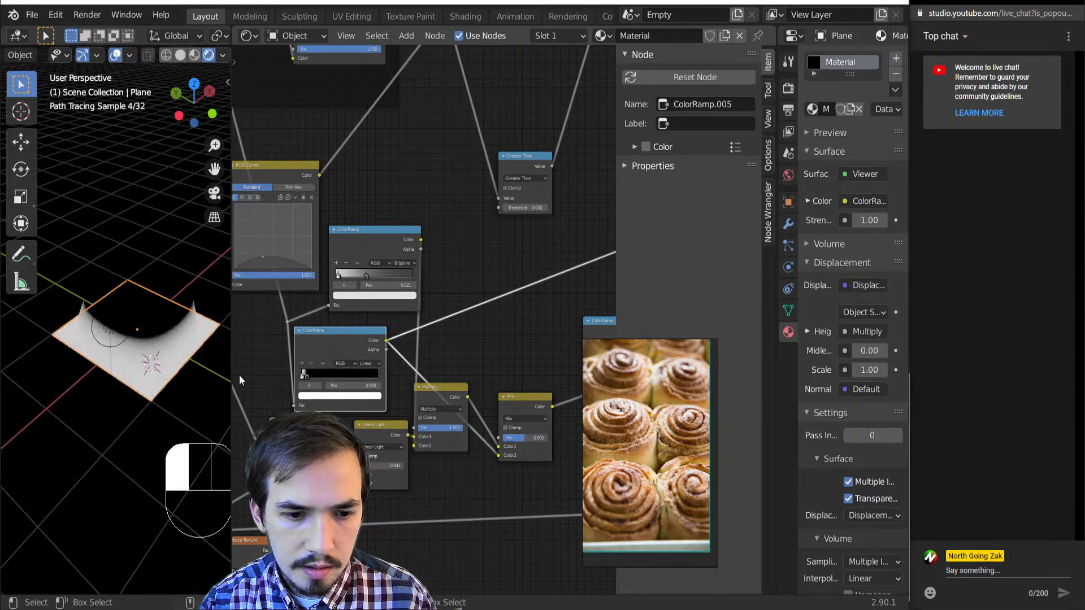
{"action": "left_click", "coordinate": [366, 367]}
{"action": "left_click", "coordinate": [373, 372]}
{"action": "scroll", "coordinate": [362, 400], "scroll_direction": "up", "scroll_amount": 6}
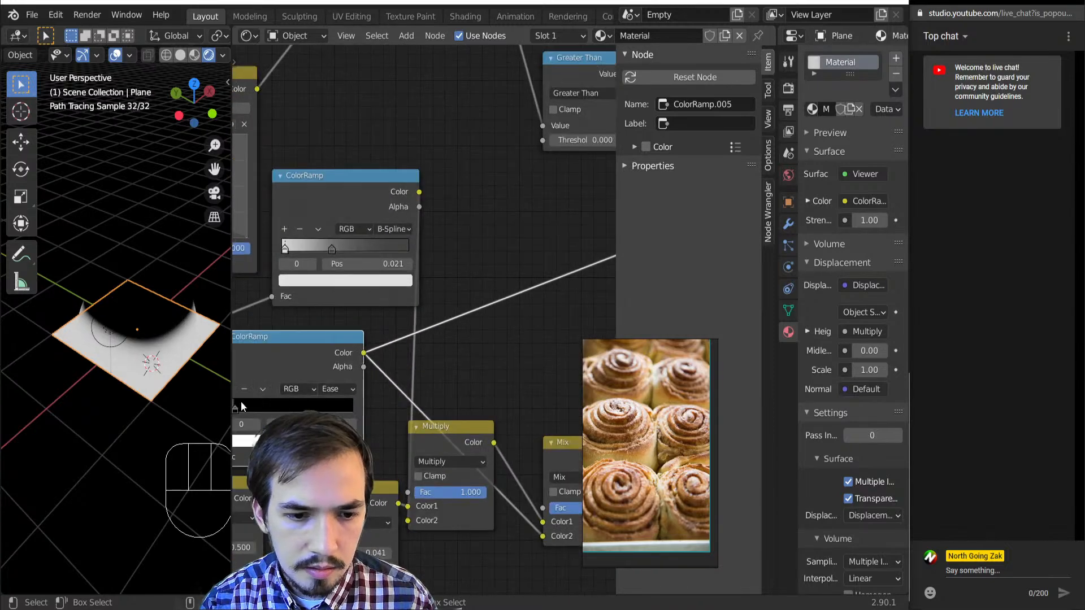
{"action": "middle_click_drag", "start_coordinate": [241, 403], "coordinate": [334, 397]}
{"action": "left_click_drag", "start_coordinate": [330, 401], "coordinate": [331, 403]}
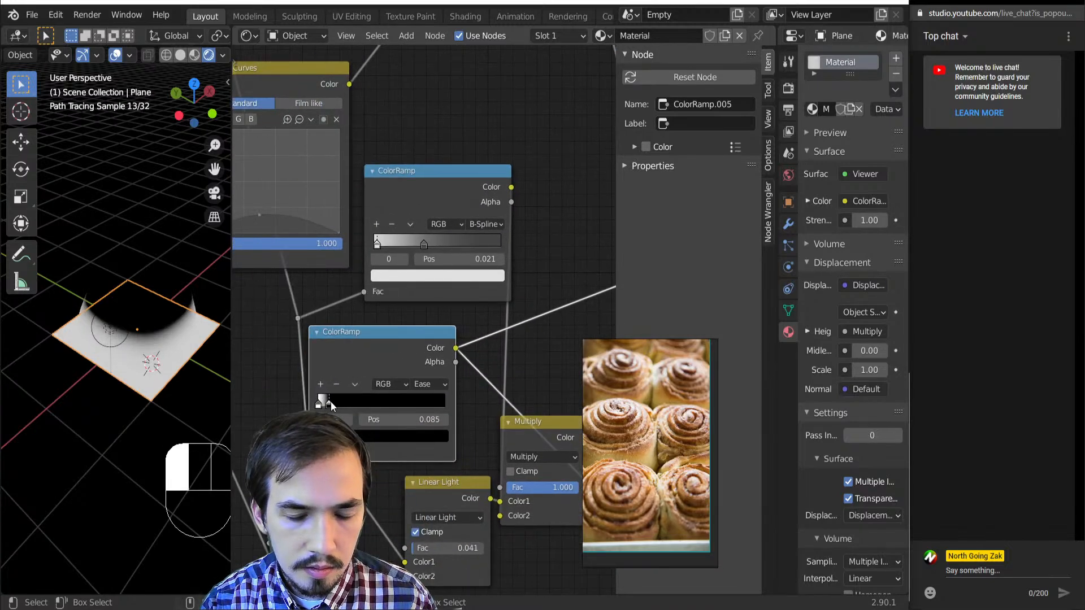
- Move the new ColorRamp's link from the Mix node's Color2 to its Fac and make Color2 white
{"action": "scroll", "coordinate": [331, 401], "scroll_direction": "up", "scroll_amount": 1}
{"action": "middle_click_drag", "start_coordinate": [413, 395], "coordinate": [263, 320]}
{"action": "scroll", "coordinate": [356, 321], "scroll_direction": "down", "scroll_amount": 5}
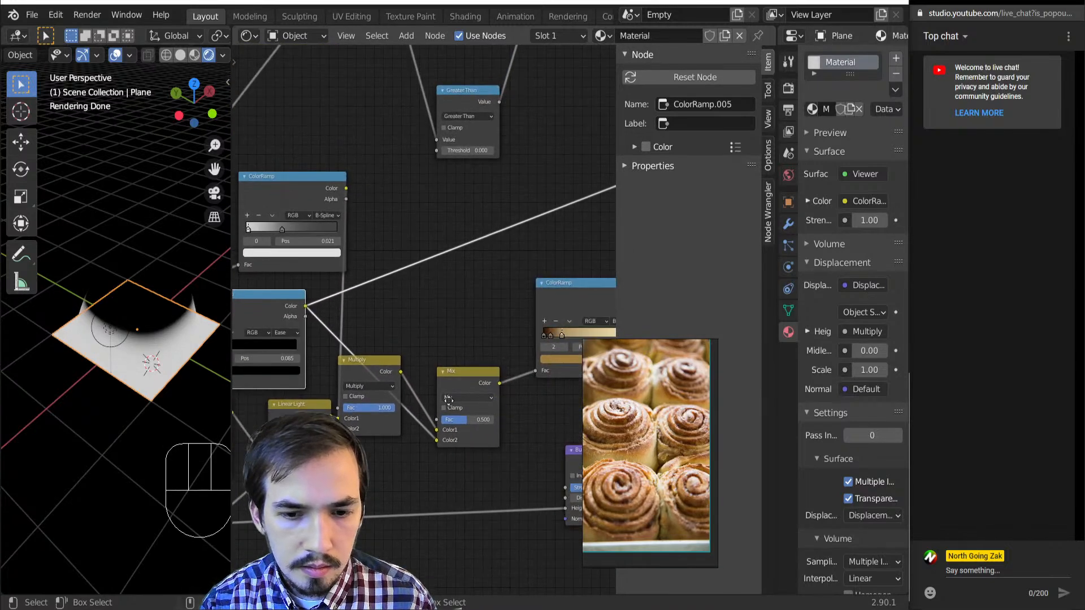
{"action": "middle_click_drag", "start_coordinate": [448, 401], "coordinate": [384, 395]}
{"action": "left_click_drag", "start_coordinate": [373, 433], "coordinate": [373, 413]}
{"action": "left_click", "coordinate": [418, 433]}
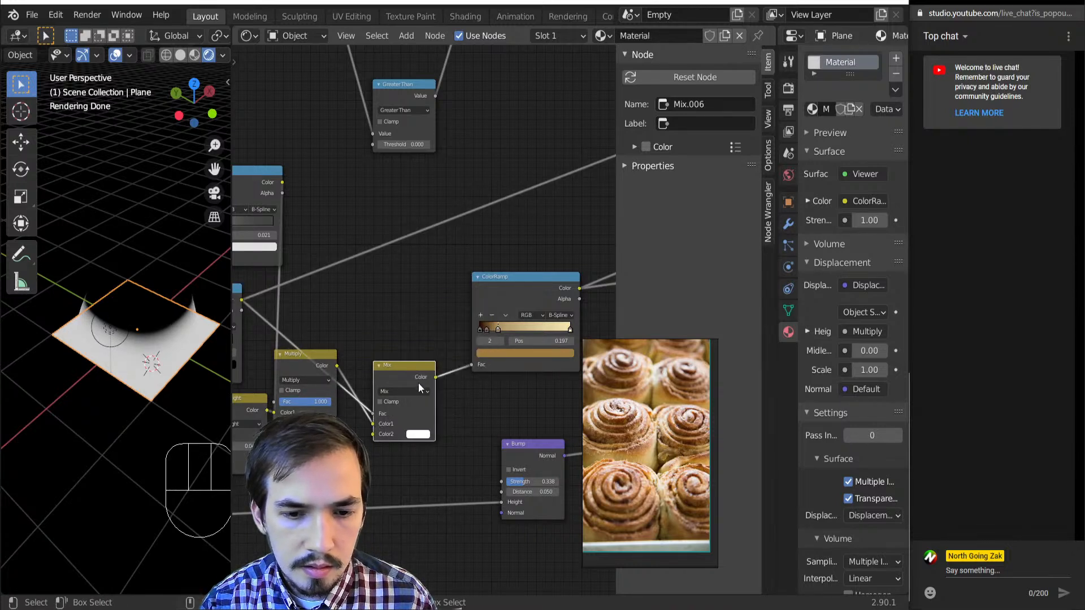
- Preview the Mix node's output on the roll and darken its Color2 from white to gray
{"action": "left_click", "coordinate": [418, 373], "text": "ctrl+shift"}
{"action": "middle_click_drag", "start_coordinate": [141, 350], "coordinate": [112, 361]}
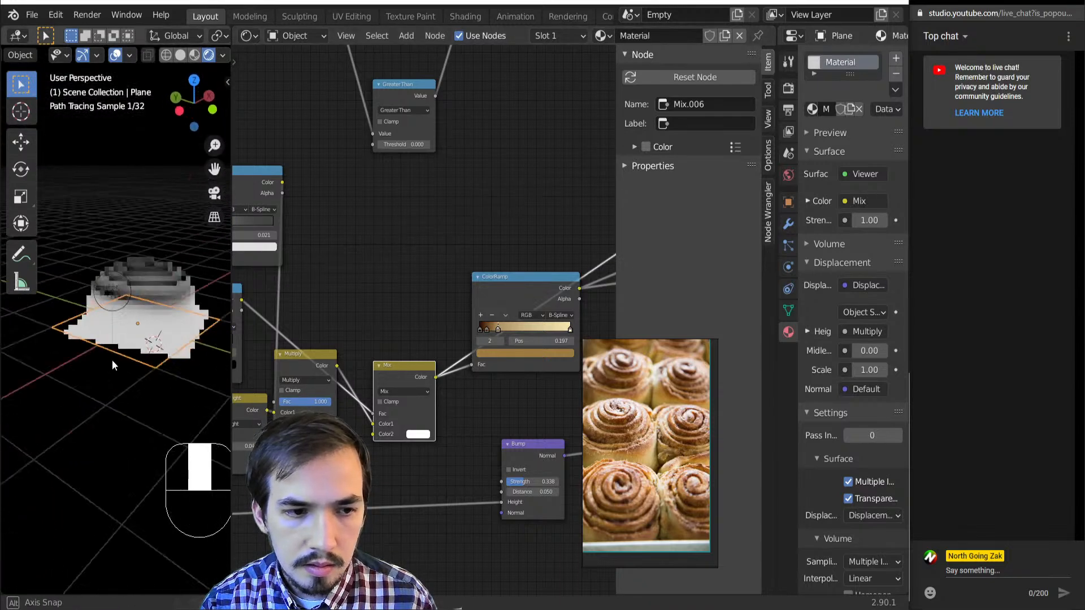
{"action": "scroll", "coordinate": [112, 360], "scroll_direction": "up", "scroll_amount": 3}
{"action": "left_click", "coordinate": [423, 434]}
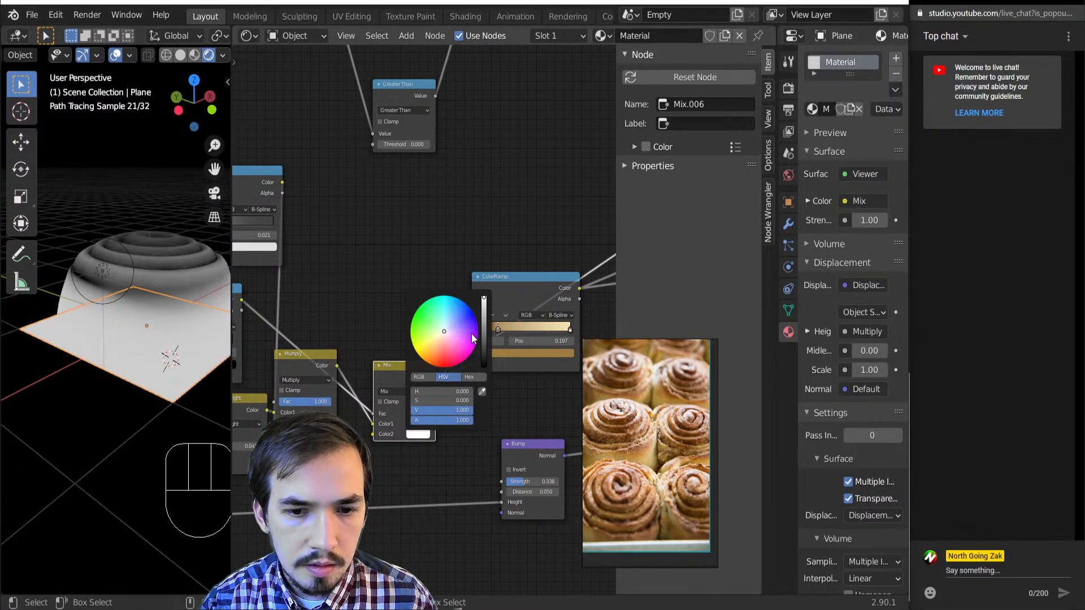
{"action": "left_click_drag", "start_coordinate": [484, 308], "coordinate": [484, 333]}
{"action": "middle_click_drag", "start_coordinate": [169, 317], "coordinate": [210, 384]}
{"action": "scroll", "coordinate": [120, 340], "scroll_direction": "up", "scroll_amount": 4}
- Move the black stop of the new ColorRamp to position 0.180 and preview the brown ColorRamp's output on the roll
{"action": "middle_click_drag", "start_coordinate": [474, 448], "coordinate": [562, 475]}
{"action": "middle_click_drag", "start_coordinate": [237, 366], "coordinate": [320, 390]}
{"action": "left_click_drag", "start_coordinate": [330, 386], "coordinate": [335, 395]}
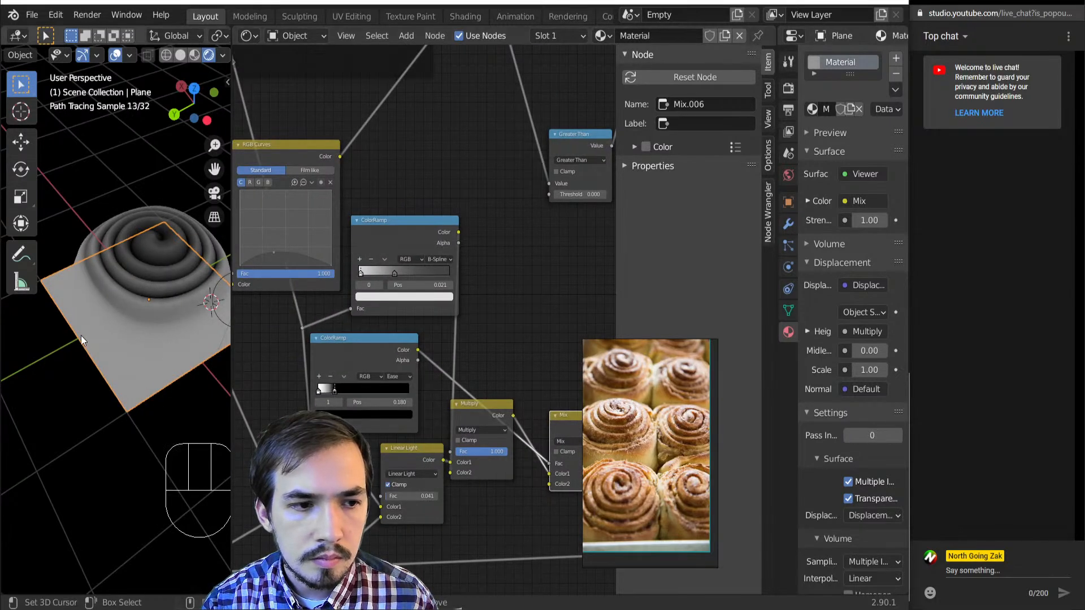
{"action": "middle_click_drag", "start_coordinate": [81, 335], "coordinate": [31, 334]}
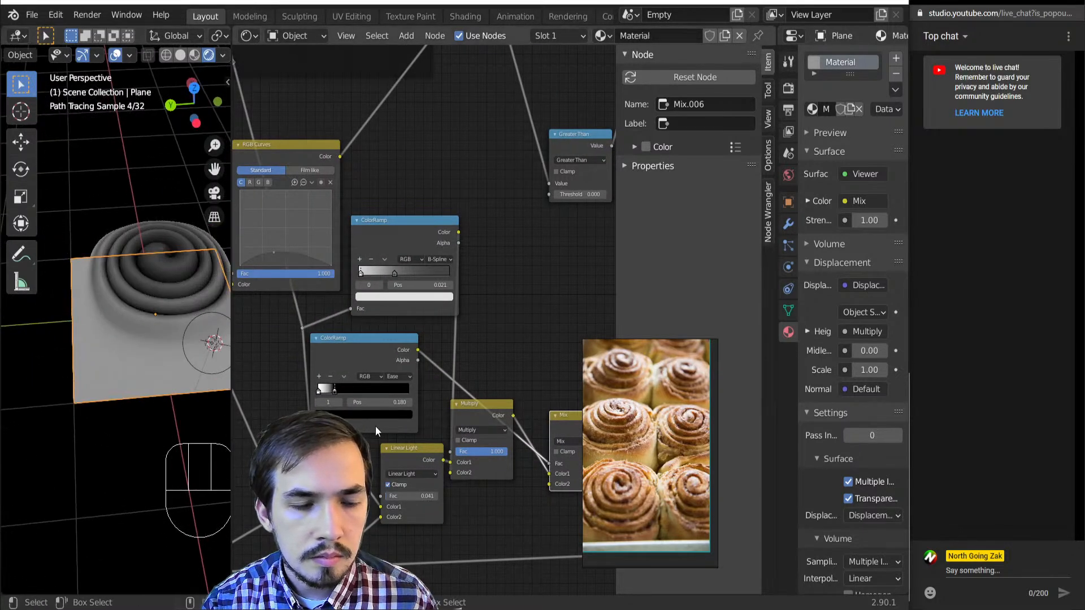
{"action": "scroll", "coordinate": [375, 426], "scroll_direction": "down", "scroll_amount": 6}
{"action": "left_click", "coordinate": [310, 321], "text": "ctrl+shift"}
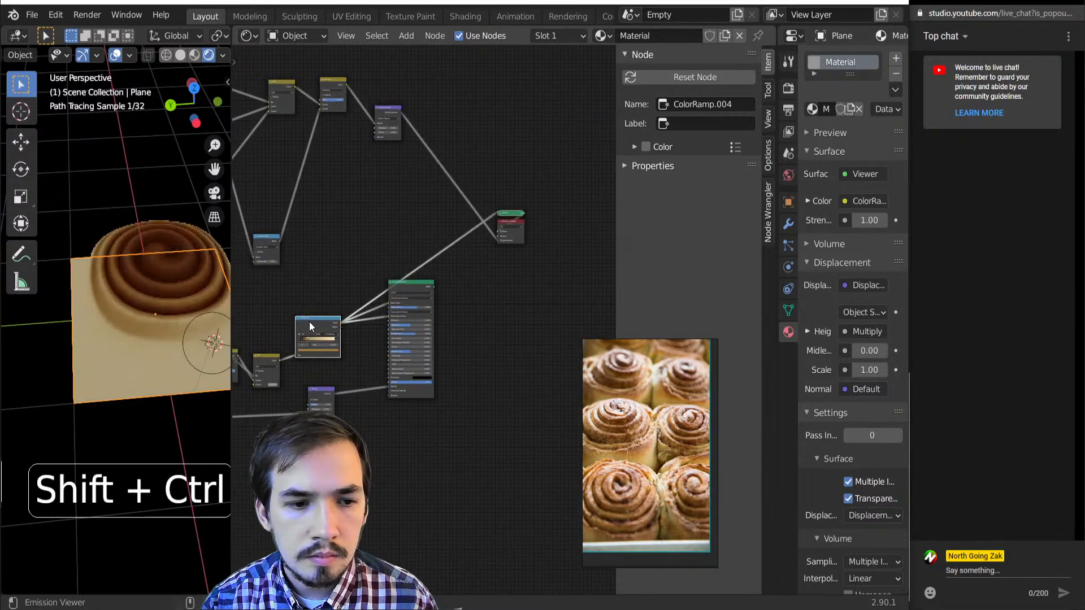
- Move the black stop of the black-and-white ColorRamp with Ease interpolation to position 0.173
{"action": "middle_click_drag", "start_coordinate": [169, 330], "coordinate": [207, 297]}
{"action": "scroll", "coordinate": [208, 297], "scroll_direction": "up", "scroll_amount": 2}
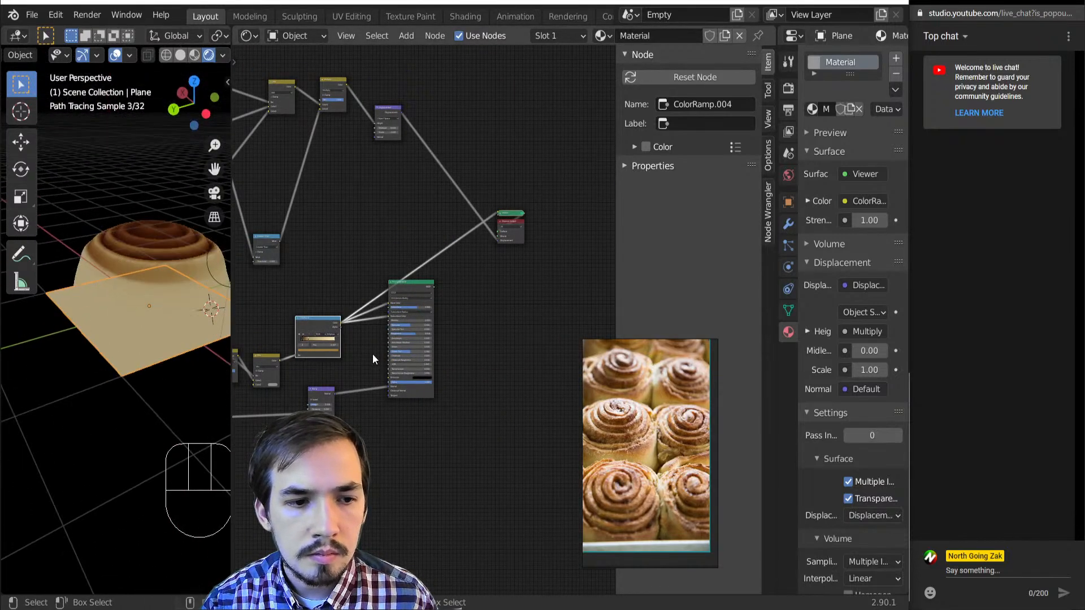
{"action": "scroll", "coordinate": [379, 373], "scroll_direction": "up", "scroll_amount": 3}
{"action": "scroll", "coordinate": [422, 349], "scroll_direction": "up", "scroll_amount": 2}
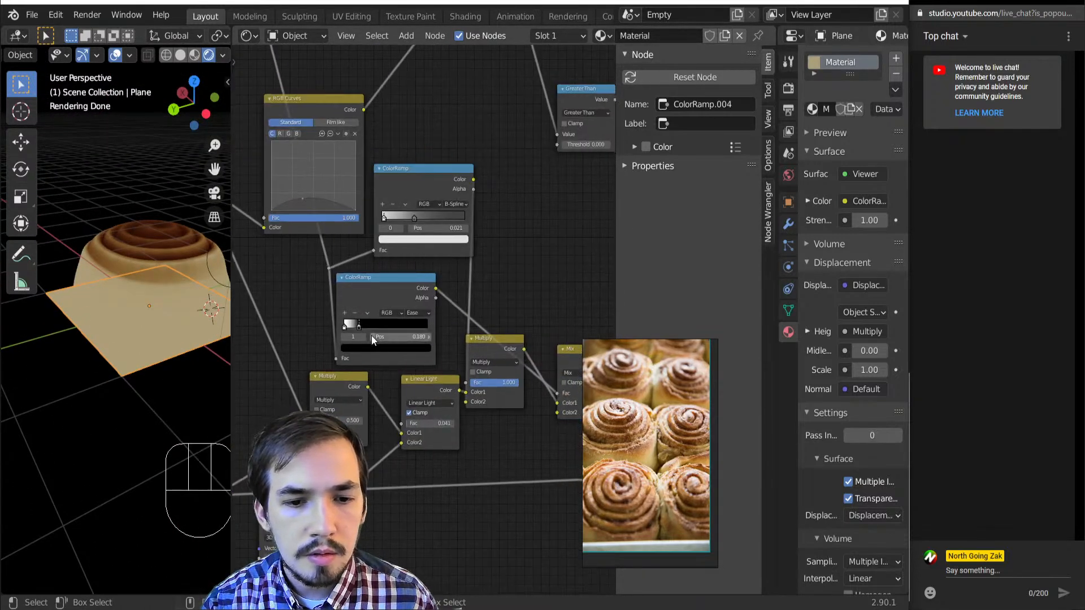
{"action": "left_click_drag", "start_coordinate": [359, 326], "coordinate": [358, 330]}
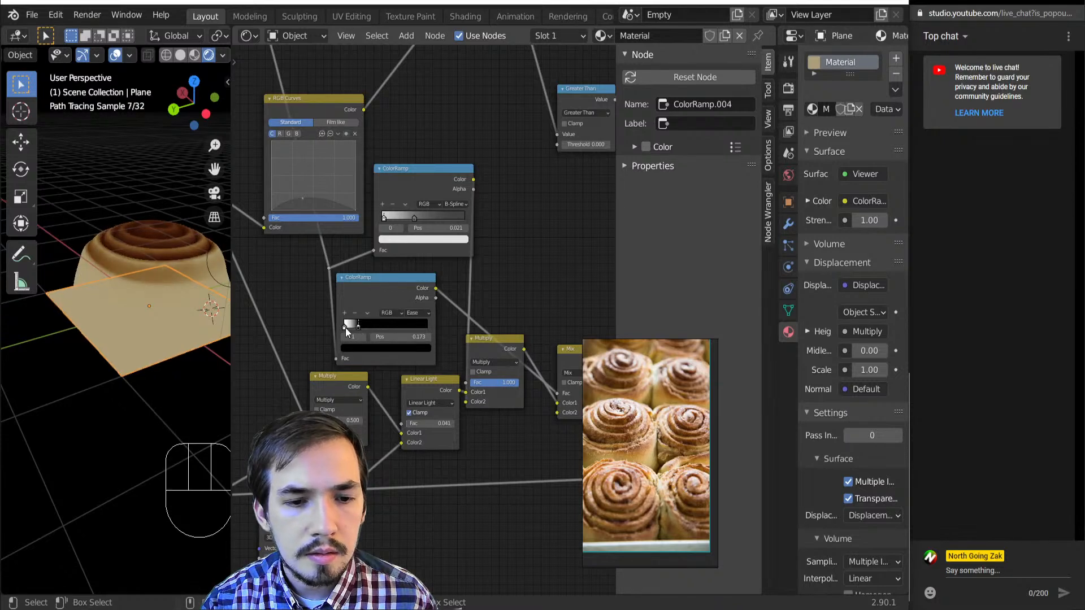
- Try darkening the white stop at position 0 of the Ease ColorRamp
{"action": "left_click", "coordinate": [345, 327]}
{"action": "left_click", "coordinate": [368, 348]}
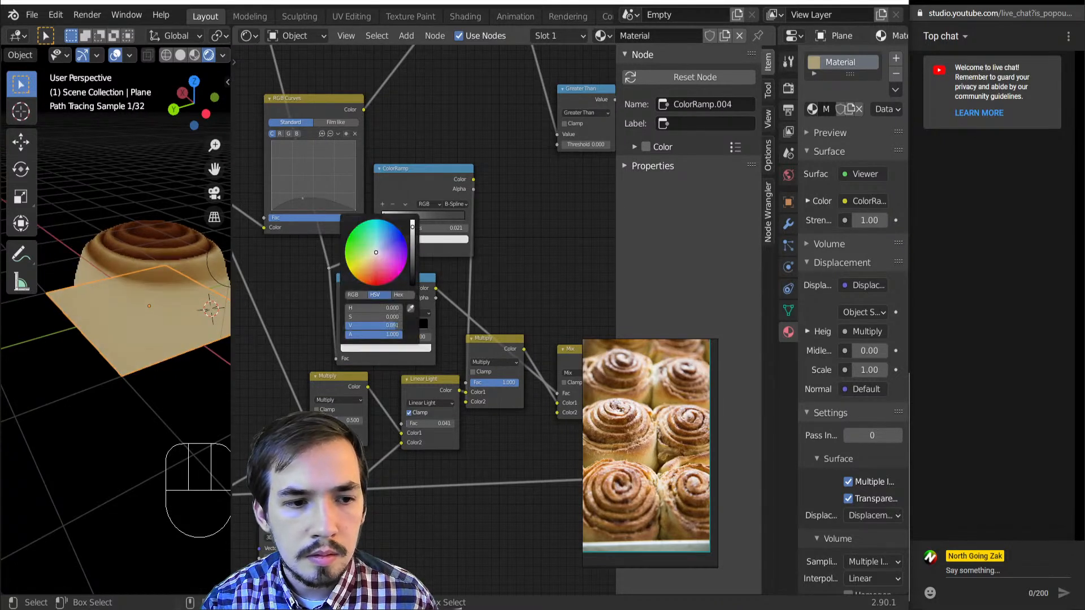
{"action": "left_click_drag", "start_coordinate": [413, 227], "coordinate": [413, 285]}
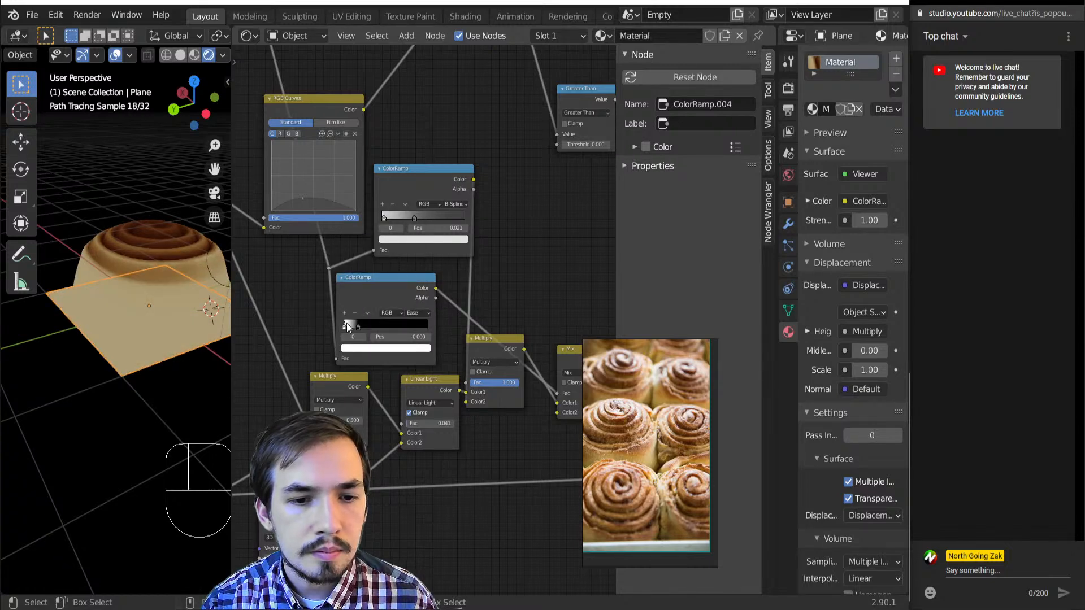
- Give the Ease ColorRamp a third stop so white sits in the middle, and darken the first stop to black
{"action": "left_click_drag", "start_coordinate": [347, 323], "coordinate": [347, 321]}
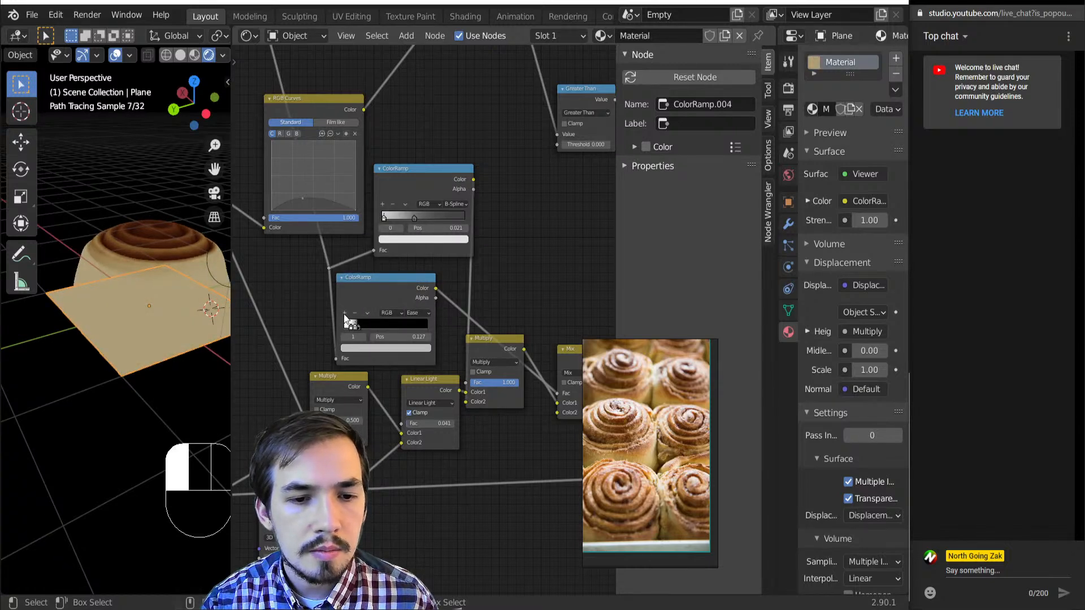
{"action": "scroll", "coordinate": [356, 313], "scroll_direction": "up", "scroll_amount": 5}
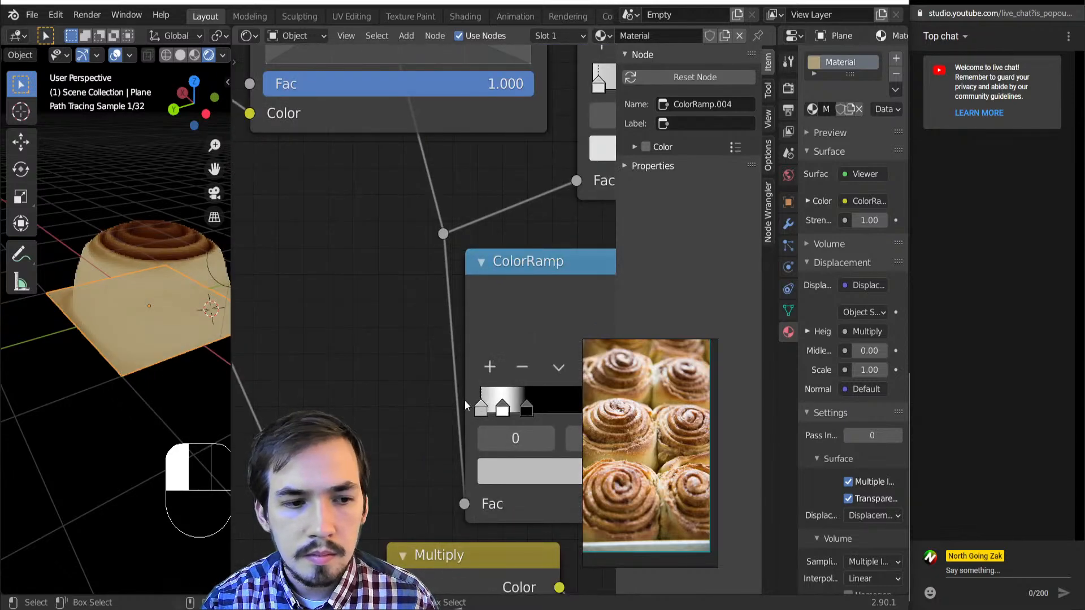
{"action": "middle_click_drag", "start_coordinate": [465, 400], "coordinate": [330, 349]}
{"action": "left_click", "coordinate": [425, 428]}
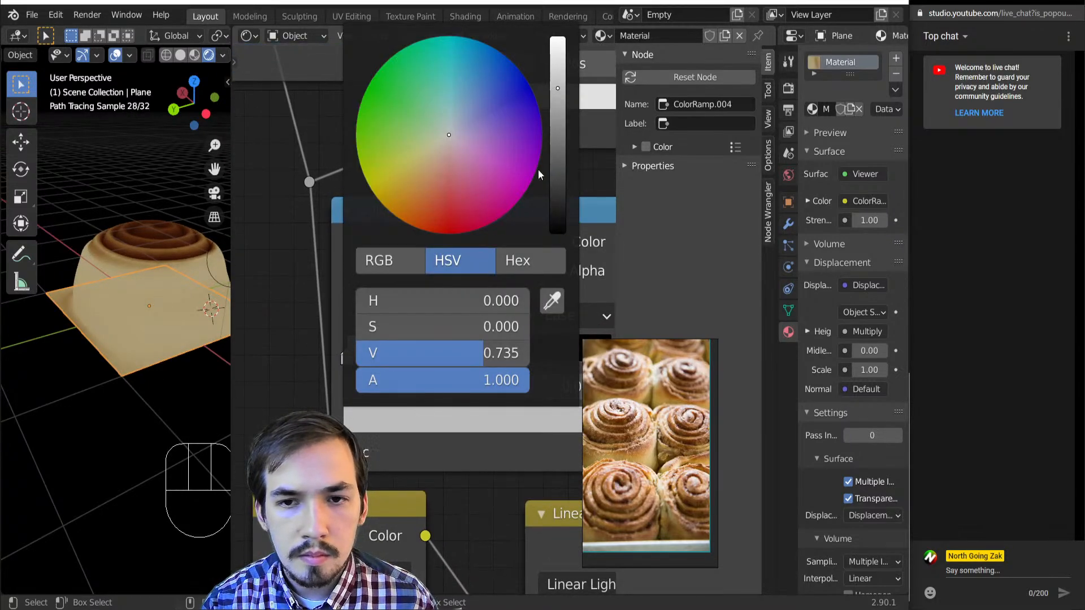
{"action": "left_click_drag", "start_coordinate": [558, 169], "coordinate": [494, 257]}
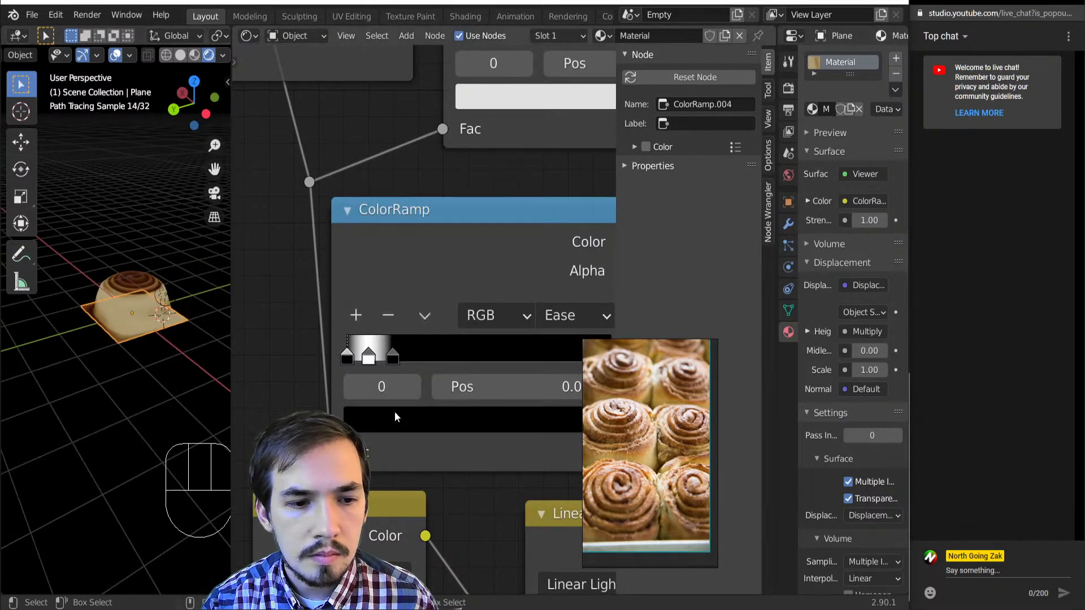
- Shift the middle white stop between the two black stops and darken it to a gray of value 0.725
{"action": "left_click_drag", "start_coordinate": [371, 353], "coordinate": [380, 355]}
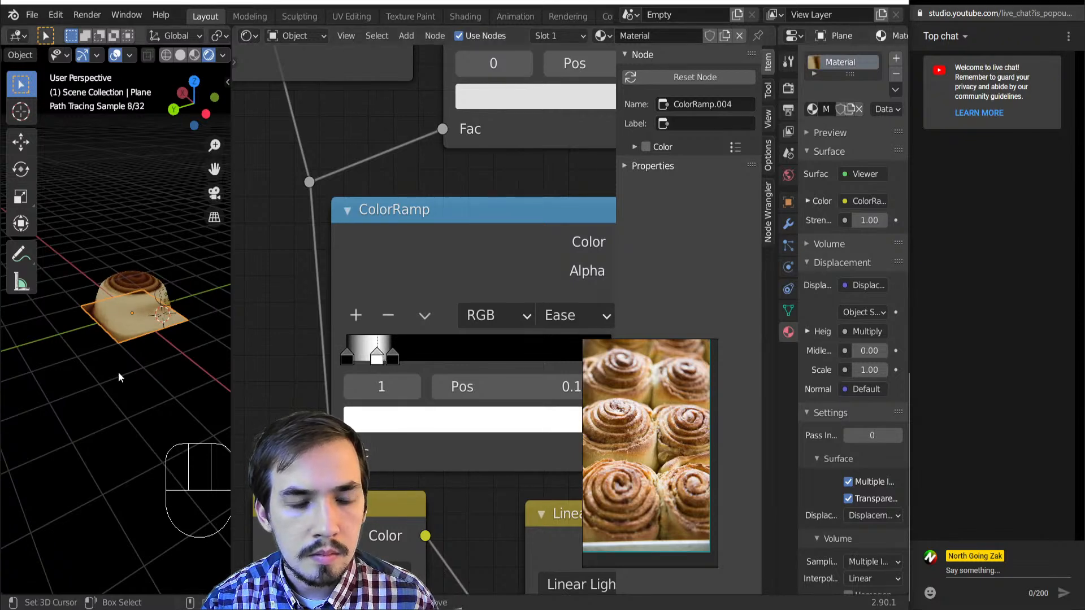
{"action": "middle_click_drag", "start_coordinate": [119, 377], "coordinate": [34, 366]}
{"action": "scroll", "coordinate": [34, 366], "scroll_direction": "up", "scroll_amount": 3}
{"action": "left_click", "coordinate": [414, 422]}
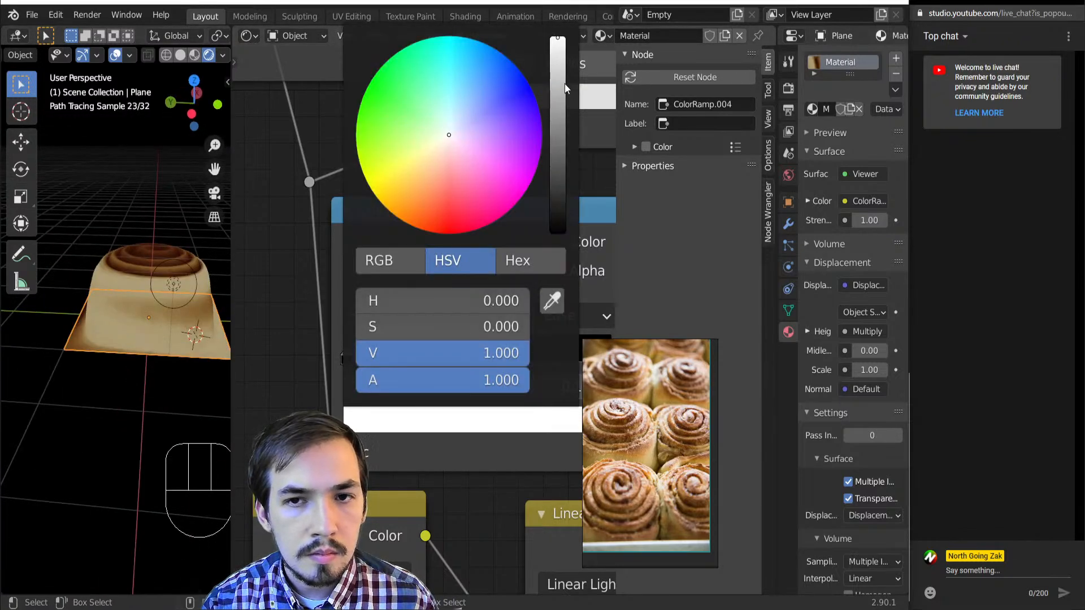
{"action": "left_click_drag", "start_coordinate": [565, 85], "coordinate": [557, 100]}
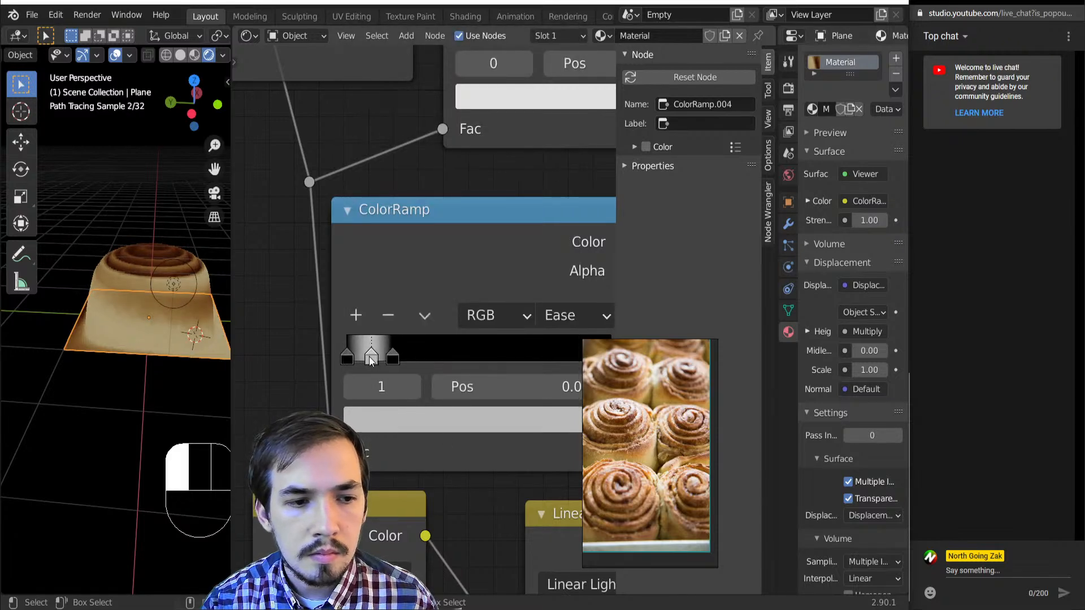
{"action": "mouse_move", "coordinate": [368, 358]}
{"action": "left_mouse_down"}
{"action": "mouse_move", "coordinate": [391, 360]}
{"action": "mouse_move", "coordinate": [369, 358]}
{"action": "left_mouse_up"}
- Brighten the Ease ColorRamp's middle stop to a very light gray
{"action": "middle_click_drag", "start_coordinate": [169, 339], "coordinate": [116, 343]}
{"action": "scroll", "coordinate": [116, 343], "scroll_direction": "up", "scroll_amount": 2}
{"action": "left_click", "coordinate": [395, 423]}
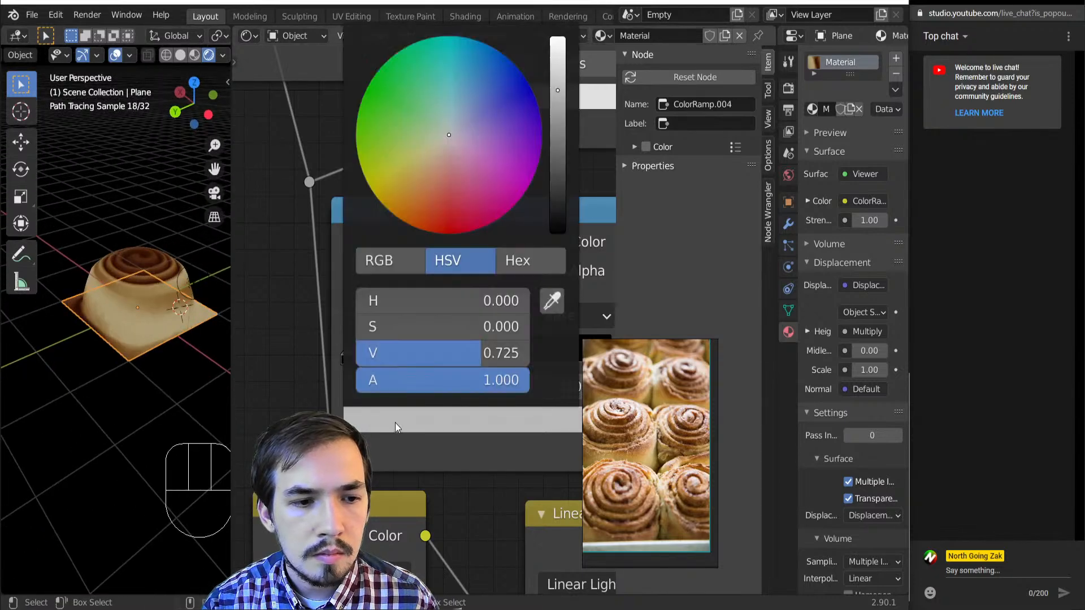
{"action": "left_click_drag", "start_coordinate": [558, 88], "coordinate": [557, 55]}
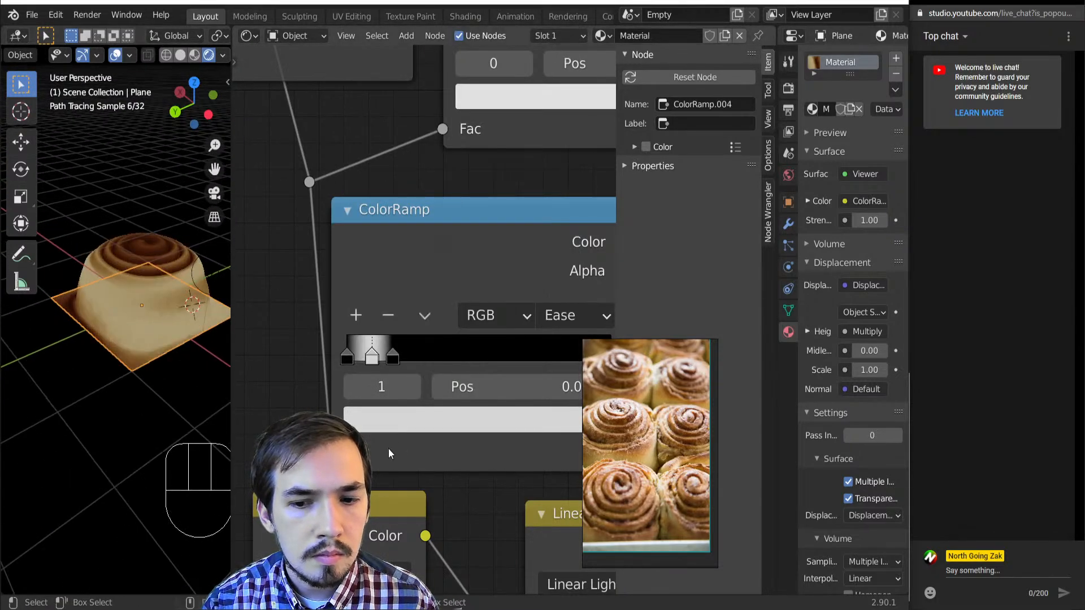
- Preview the Principled BSDF shader on the roll in place of the brown ColorRamp's output
{"action": "scroll", "coordinate": [390, 445], "scroll_direction": "down", "scroll_amount": 4}
{"action": "middle_click_drag", "start_coordinate": [391, 445], "coordinate": [287, 440]}
{"action": "scroll", "coordinate": [505, 417], "scroll_direction": "down", "scroll_amount": 5}
{"action": "scroll", "coordinate": [287, 440], "scroll_direction": "down", "scroll_amount": 1}
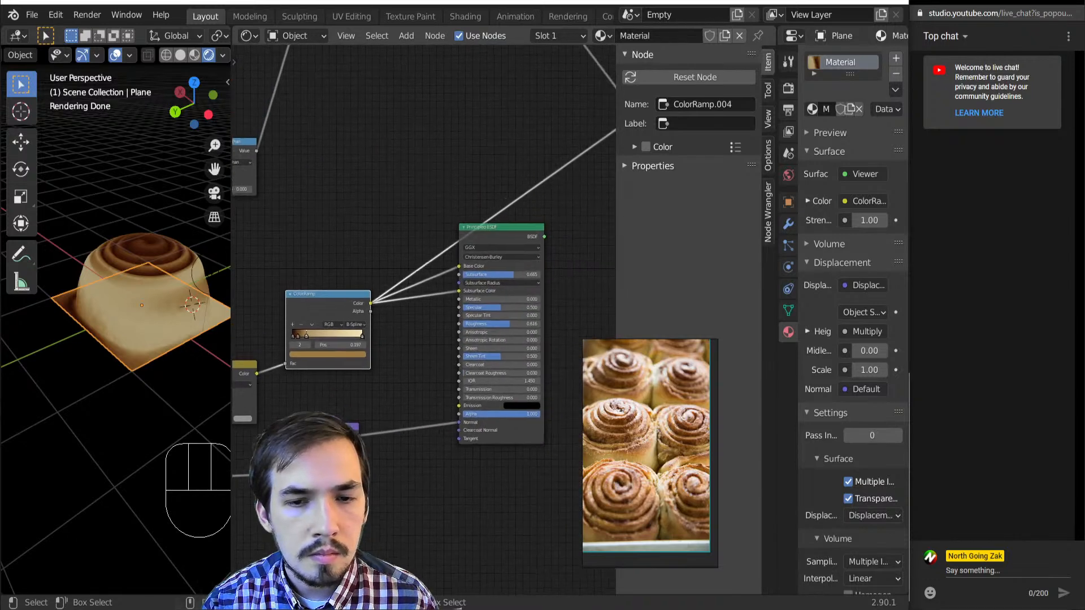
{"action": "left_click", "coordinate": [491, 240], "text": "ctrl+shift"}
{"action": "middle_click_drag", "start_coordinate": [192, 339], "coordinate": [86, 355]}
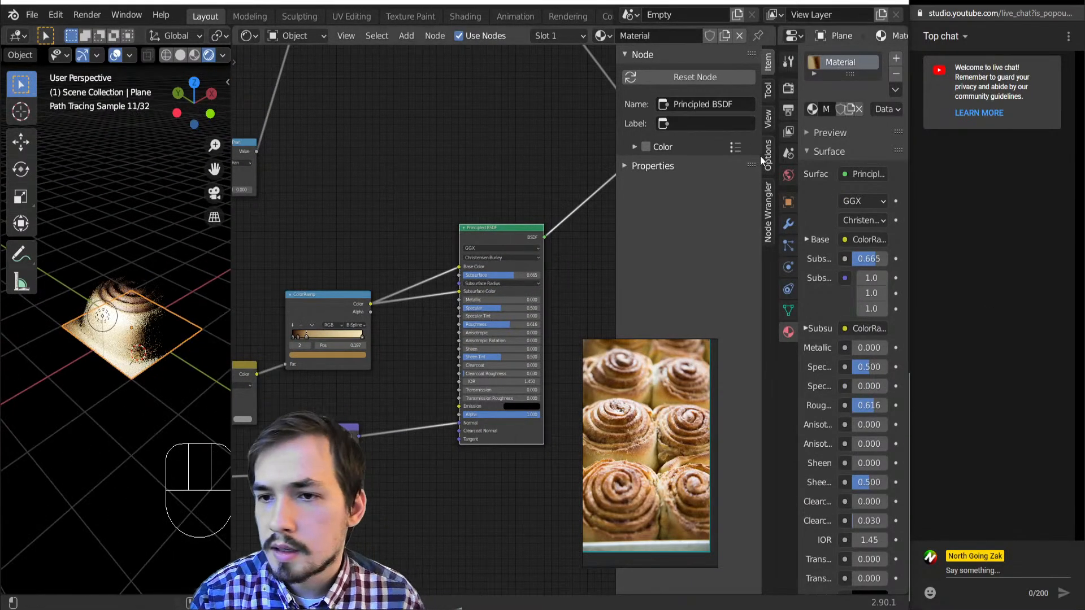
{"action": "left_click", "coordinate": [789, 173]}
{"action": "left_click", "coordinate": [859, 56]}
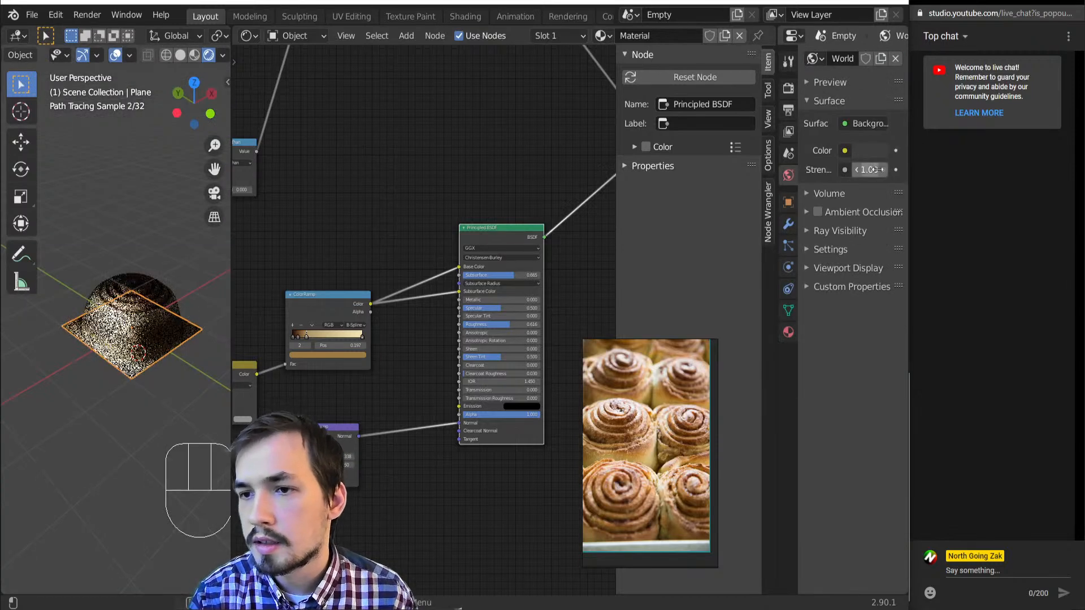
{"action": "left_click", "coordinate": [844, 151]}
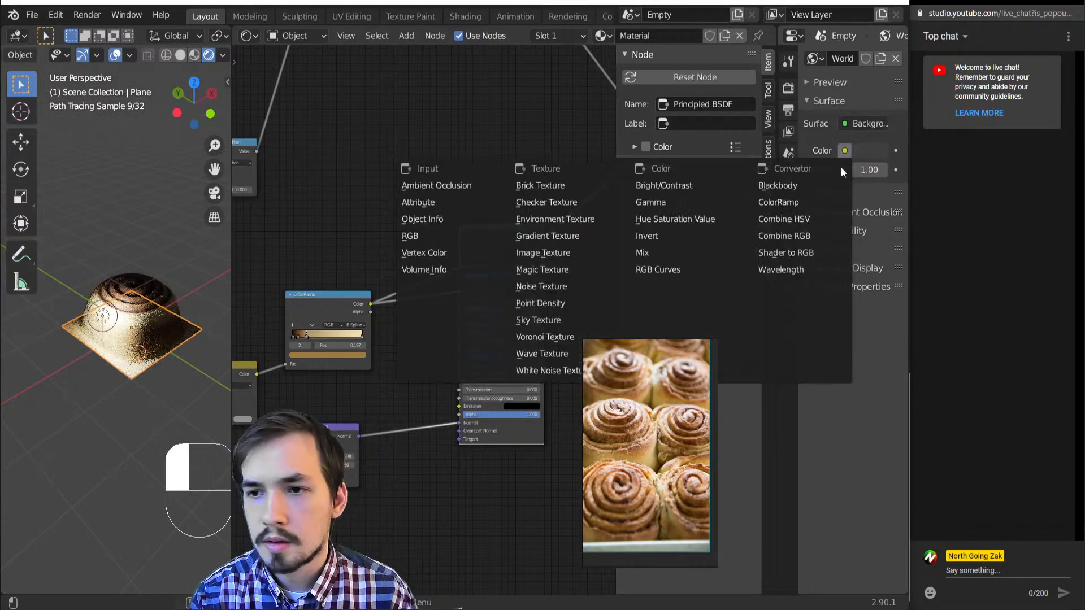
{"action": "left_click", "coordinate": [694, 201]}
{"action": "left_click", "coordinate": [860, 123]}
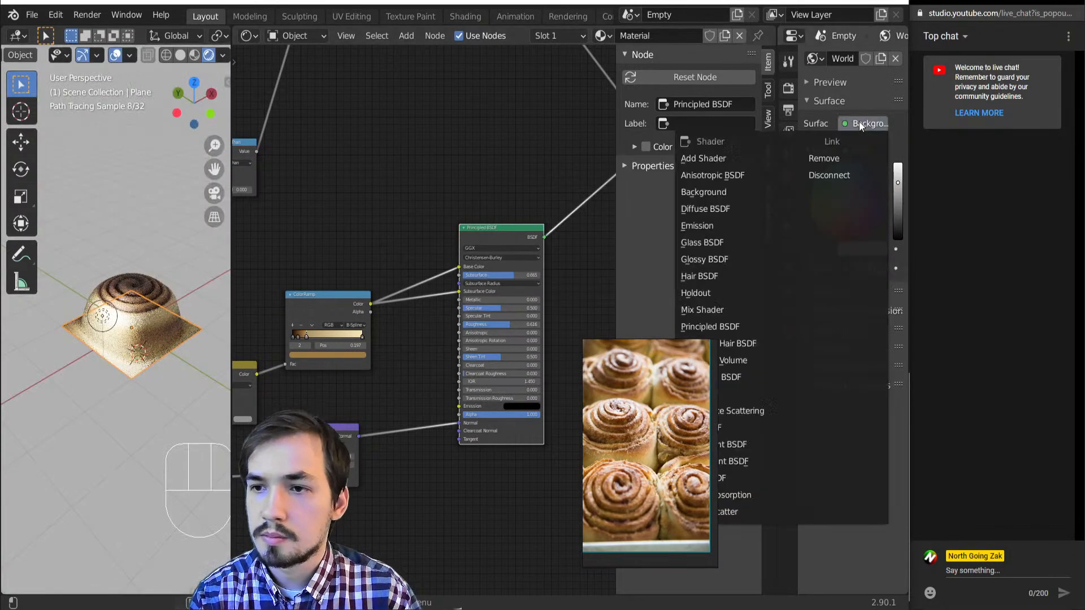
{"action": "left_click", "coordinate": [696, 226]}
{"action": "left_click", "coordinate": [849, 123]}
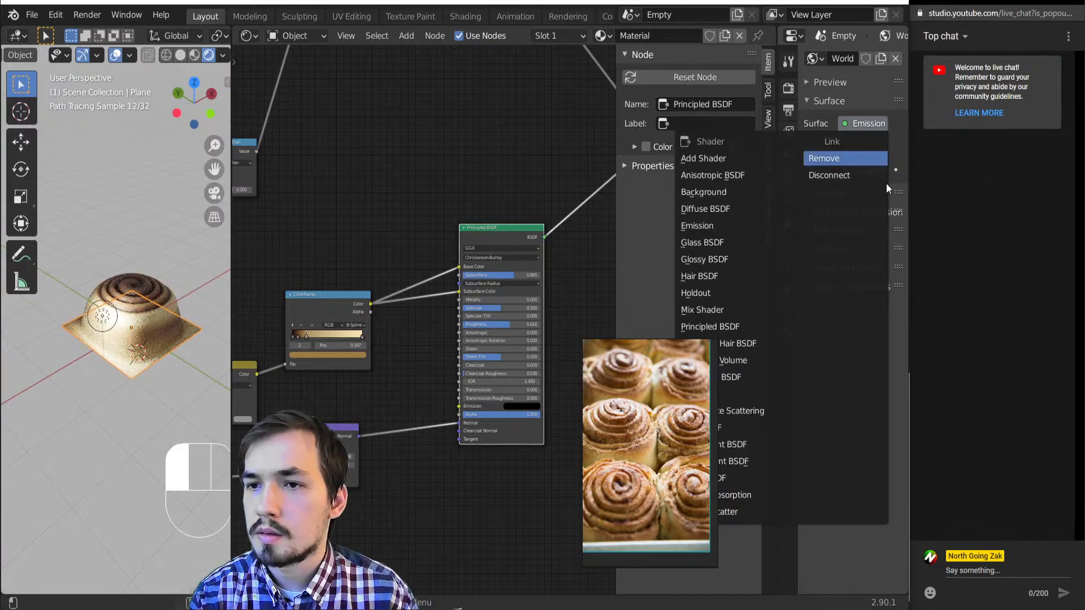
{"action": "key", "text": "ctrl+z"}
{"action": "key", "text": "ctrl+z"}
{"action": "key", "text": "ctrl+z"}
{"action": "key", "text": "ctrl+z"}
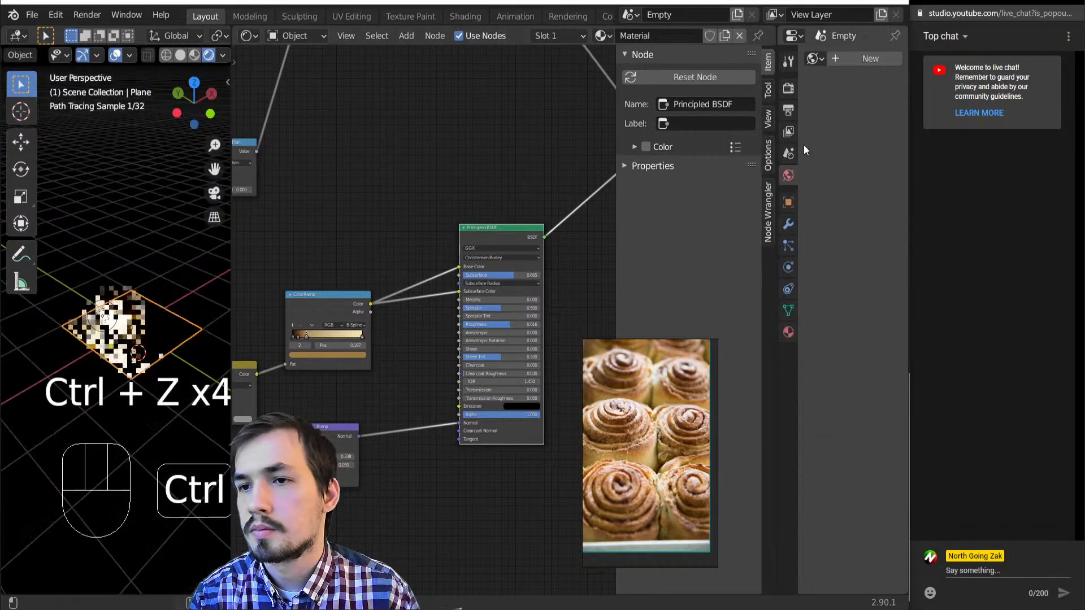
- Create a new world and use forest_slope_4k.hdr from Downloads as an Environment Texture for its background color
{"action": "left_click", "coordinate": [849, 59]}
{"action": "left_click", "coordinate": [858, 125]}
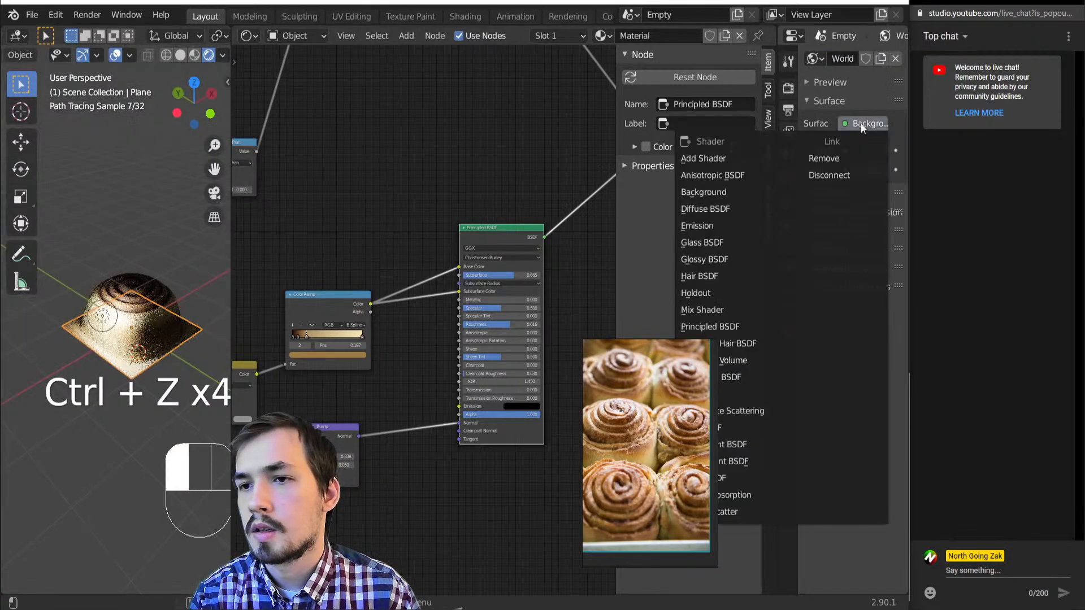
{"action": "left_click", "coordinate": [844, 150]}
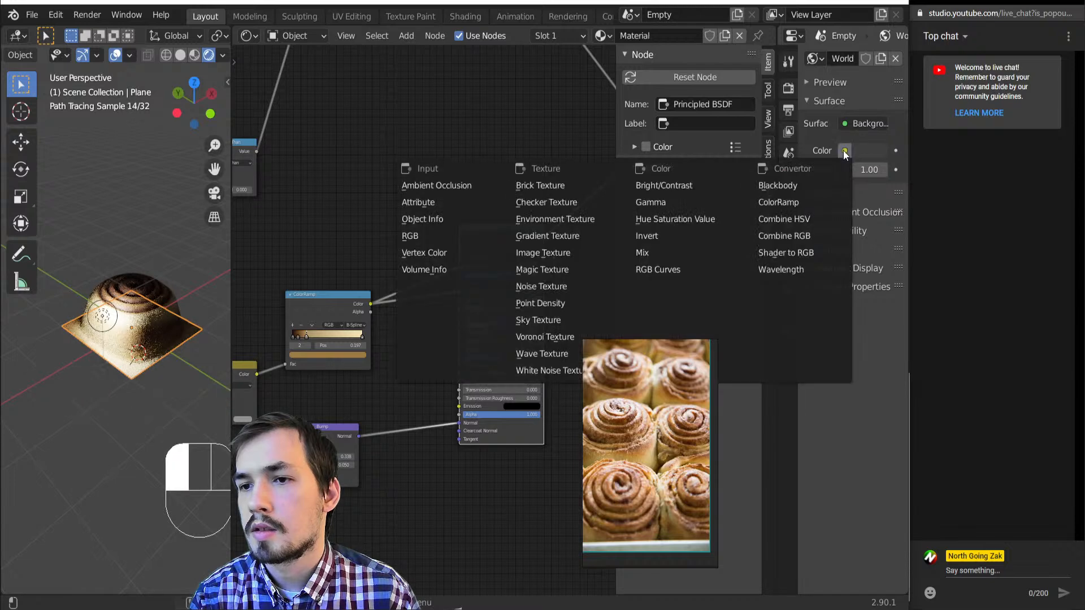
{"action": "left_click", "coordinate": [571, 220]}
{"action": "left_click", "coordinate": [886, 170]}
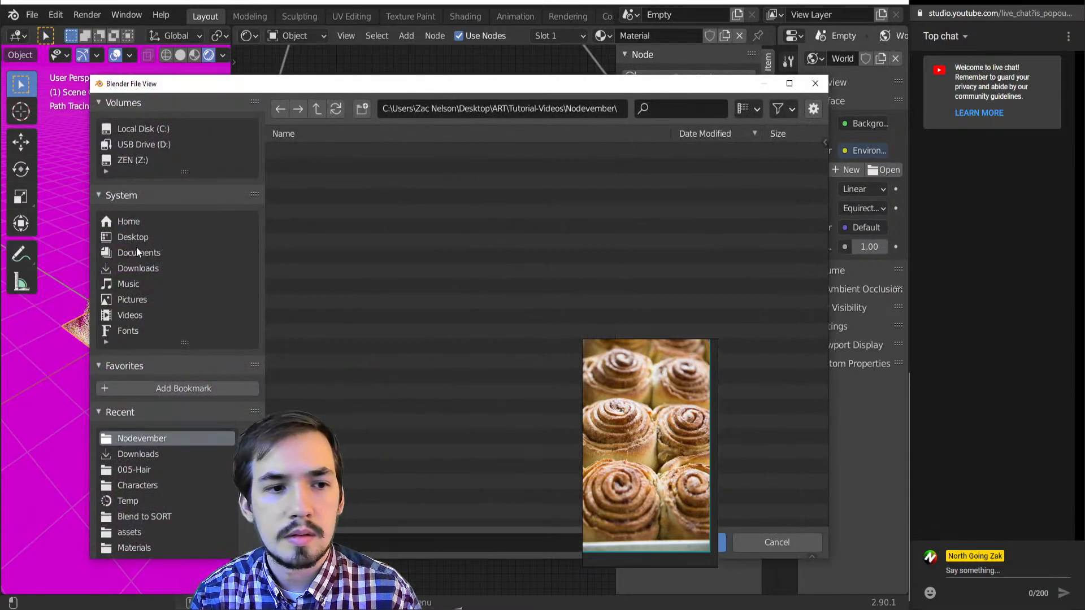
{"action": "left_click", "coordinate": [141, 273]}
{"action": "left_click", "coordinate": [354, 151]}
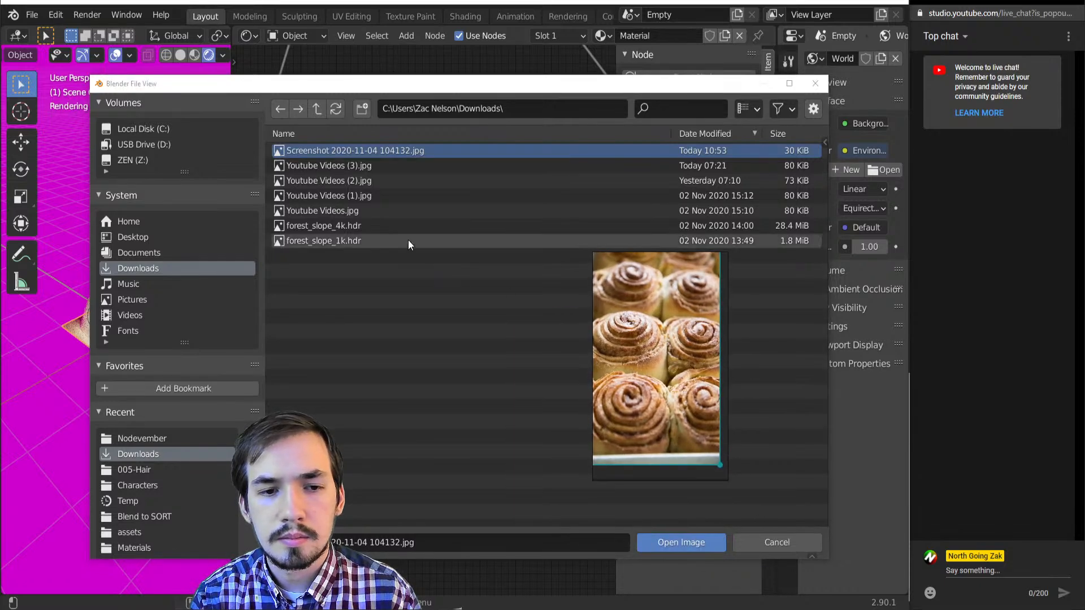
{"action": "left_click", "coordinate": [384, 226]}
{"action": "left_click", "coordinate": [681, 542]}
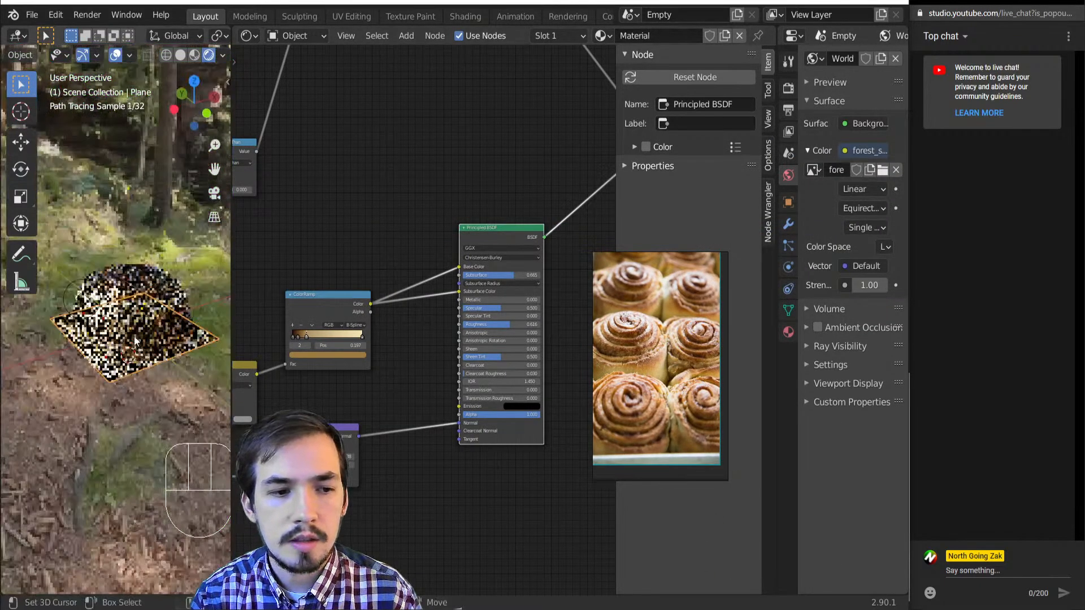
- Add a plane beneath the roll, clear its location to the world origin and scale it up by 8.236
{"action": "key", "text": "shift+a"}
{"action": "mouse_move", "coordinate": [62, 296]}
{"action": "left_click", "coordinate": [226, 296]}
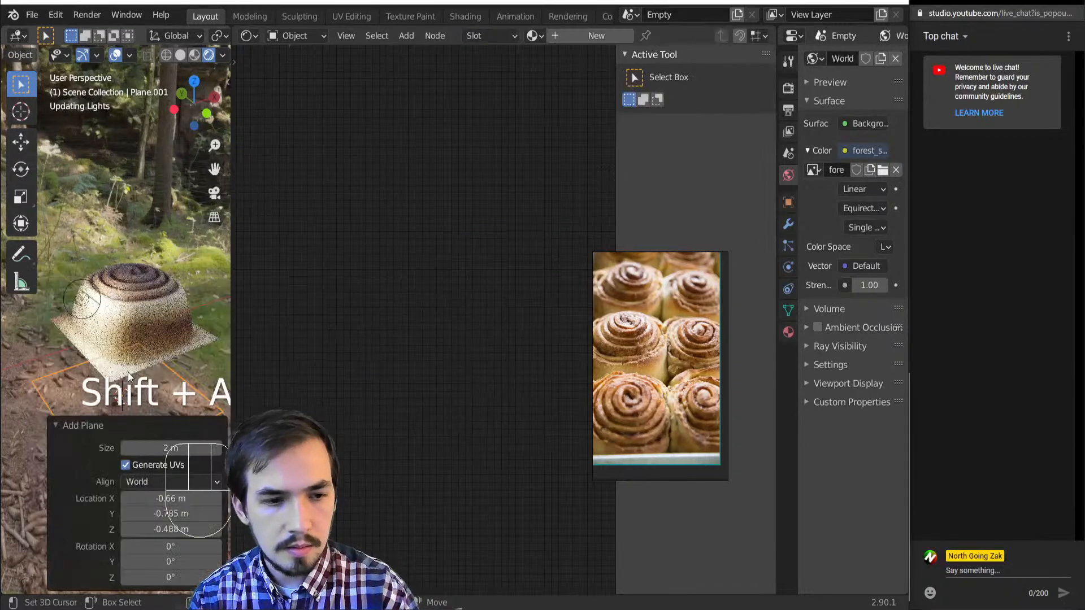
{"action": "key", "text": "alt+g"}
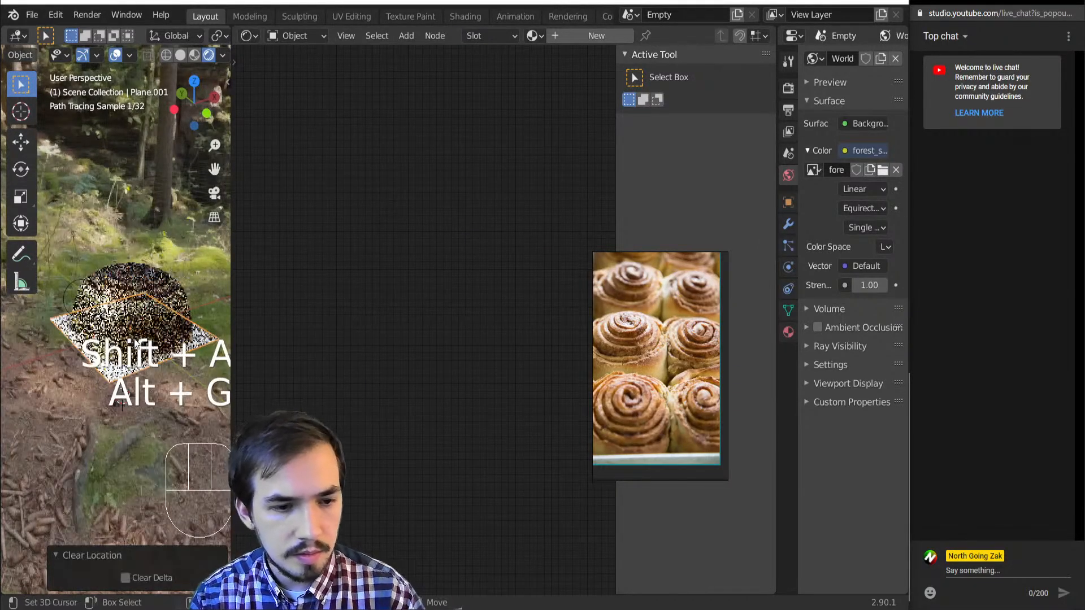
{"action": "key", "text": "shift+s"}
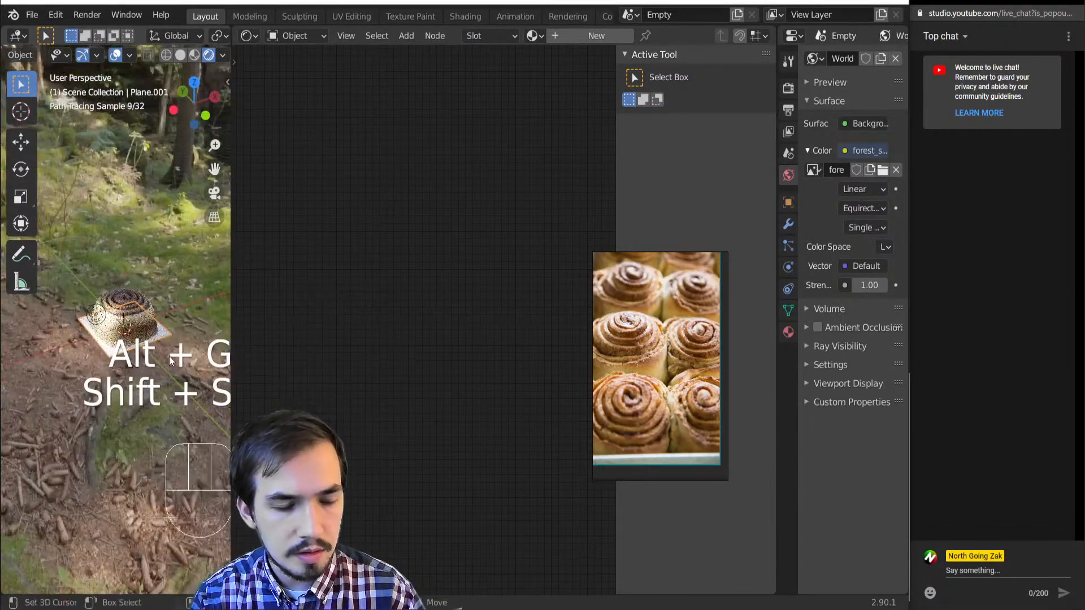
{"action": "key", "text": "s"}
{"action": "left_click", "coordinate": [125, 370]}
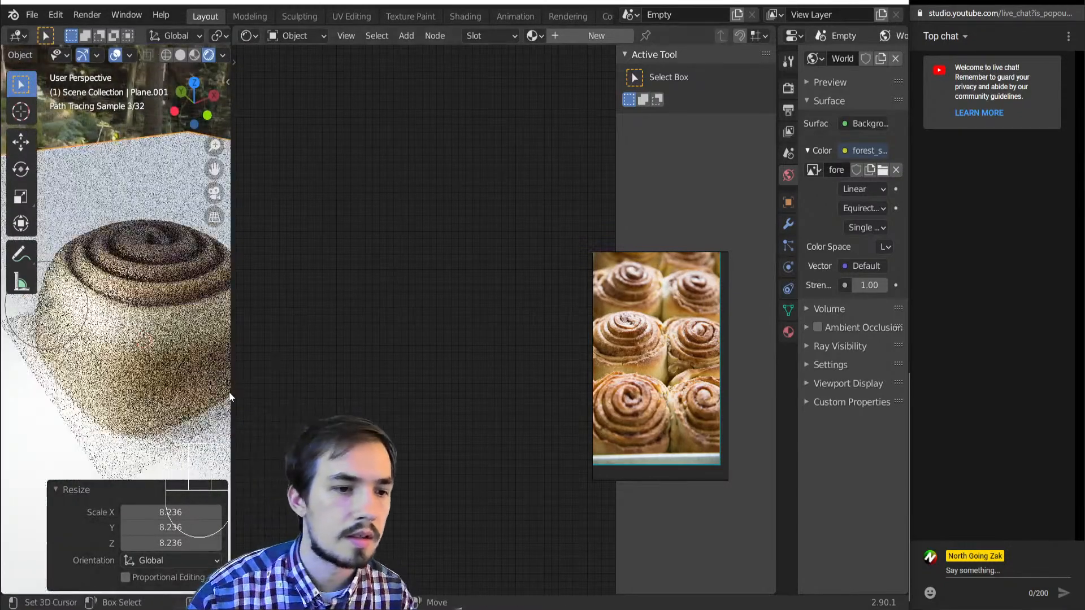
- Select the roll's plane and preview the outputs of its color Mix node and the B-Spline ColorRamp
{"action": "left_click", "coordinate": [137, 334]}
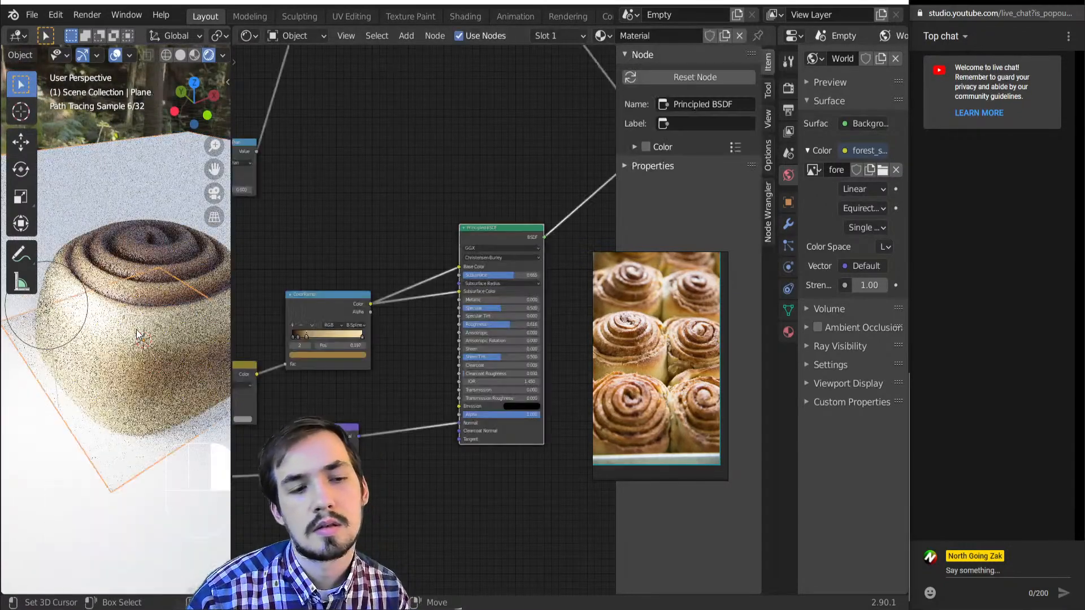
{"action": "scroll", "coordinate": [369, 395], "scroll_direction": "down", "scroll_amount": 5}
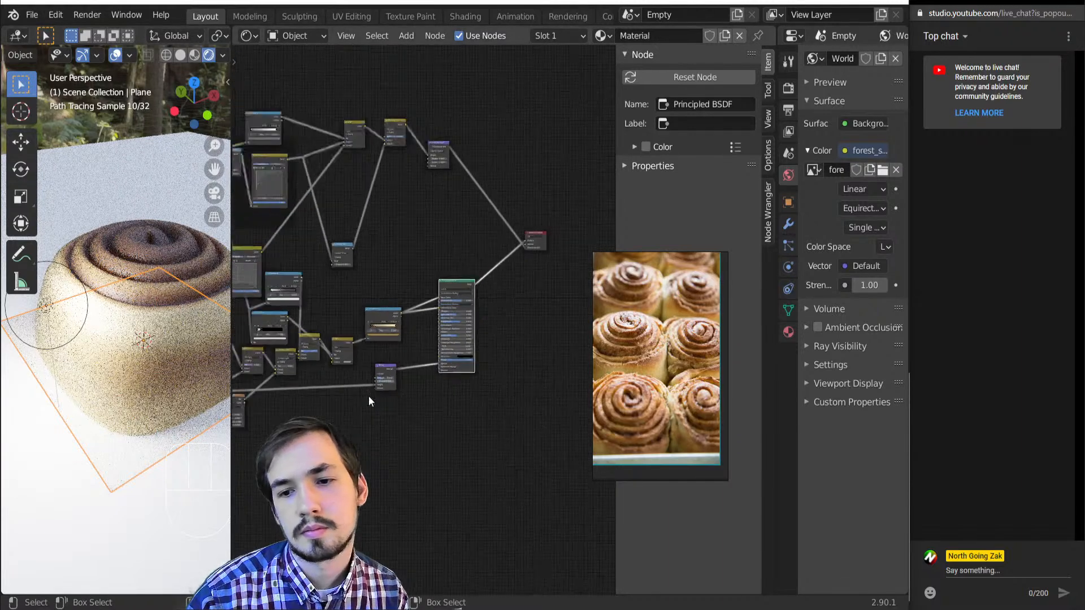
{"action": "scroll", "coordinate": [429, 399], "scroll_direction": "up", "scroll_amount": 5}
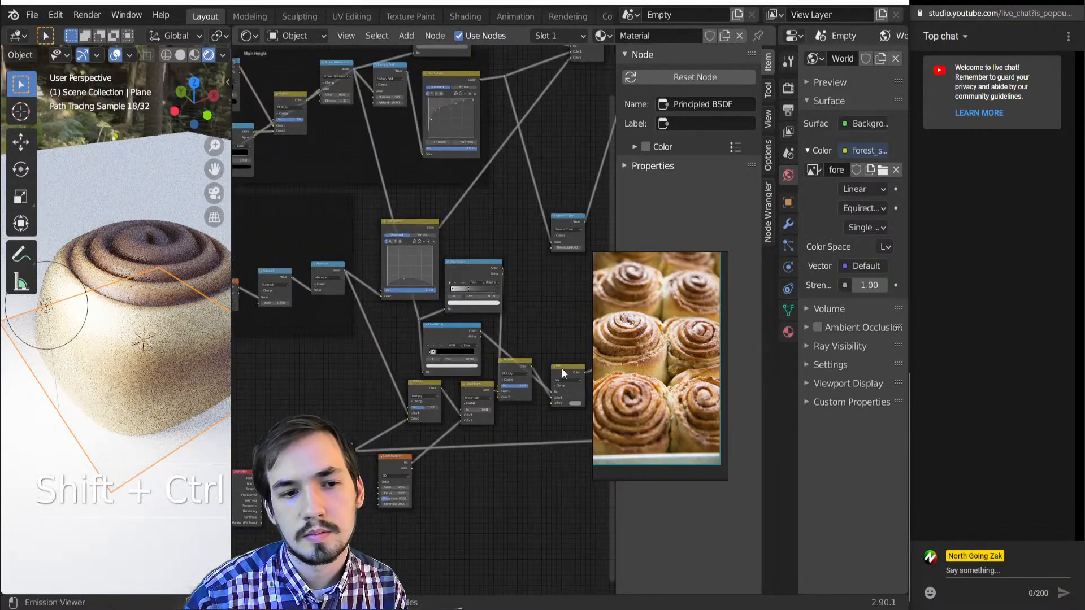
{"action": "left_click", "coordinate": [561, 368], "text": "ctrl+shift"}
{"action": "middle_click_drag", "start_coordinate": [551, 372], "coordinate": [437, 424]}
{"action": "left_click", "coordinate": [360, 320], "text": "ctrl+shift"}
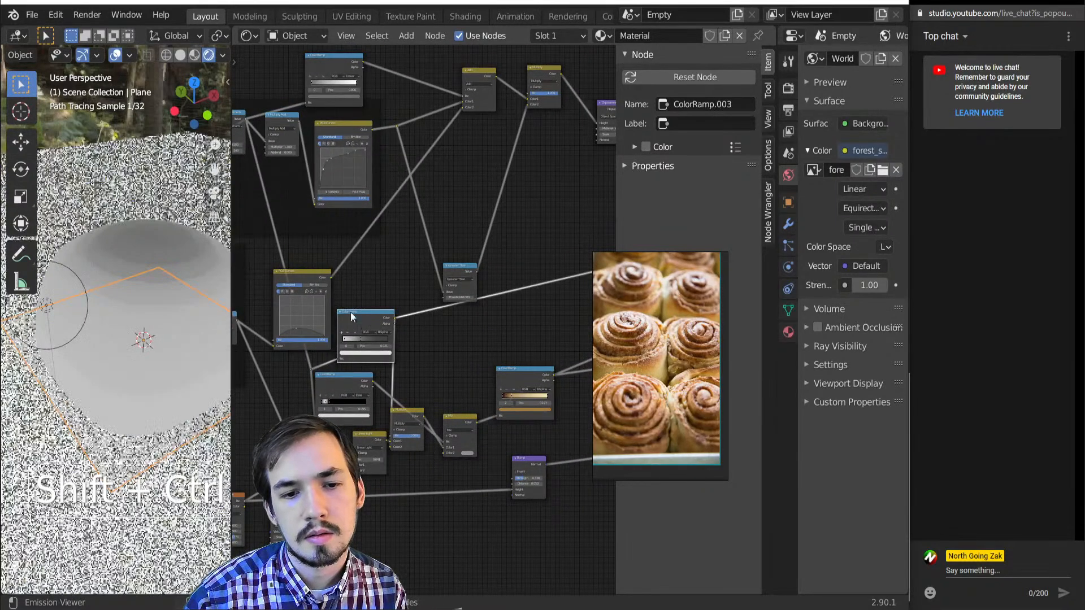
{"action": "middle_click_drag", "start_coordinate": [351, 312], "coordinate": [337, 372]}
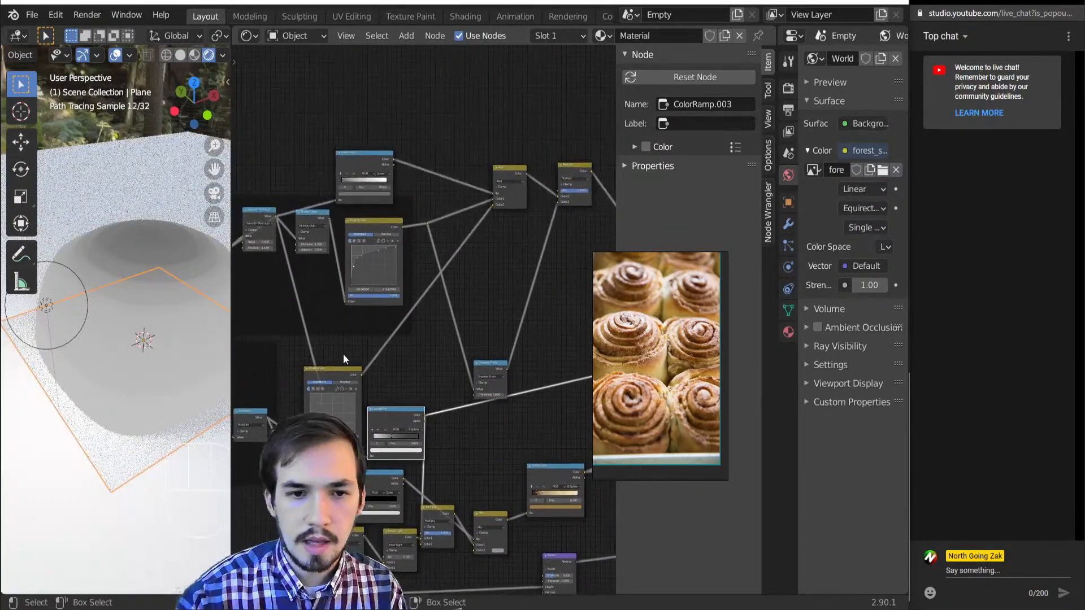
- Move the Displacement node closer to the Material Output, leaving space after the Multiply node that feeds its height
{"action": "scroll", "coordinate": [563, 307], "scroll_direction": "down", "scroll_amount": 2}
{"action": "middle_click_drag", "start_coordinate": [564, 307], "coordinate": [399, 330]}
{"action": "middle_click_drag", "start_coordinate": [472, 438], "coordinate": [409, 411]}
{"action": "scroll", "coordinate": [409, 411], "scroll_direction": "up", "scroll_amount": 4}
{"action": "middle_click_drag", "start_coordinate": [371, 375], "coordinate": [444, 362]}
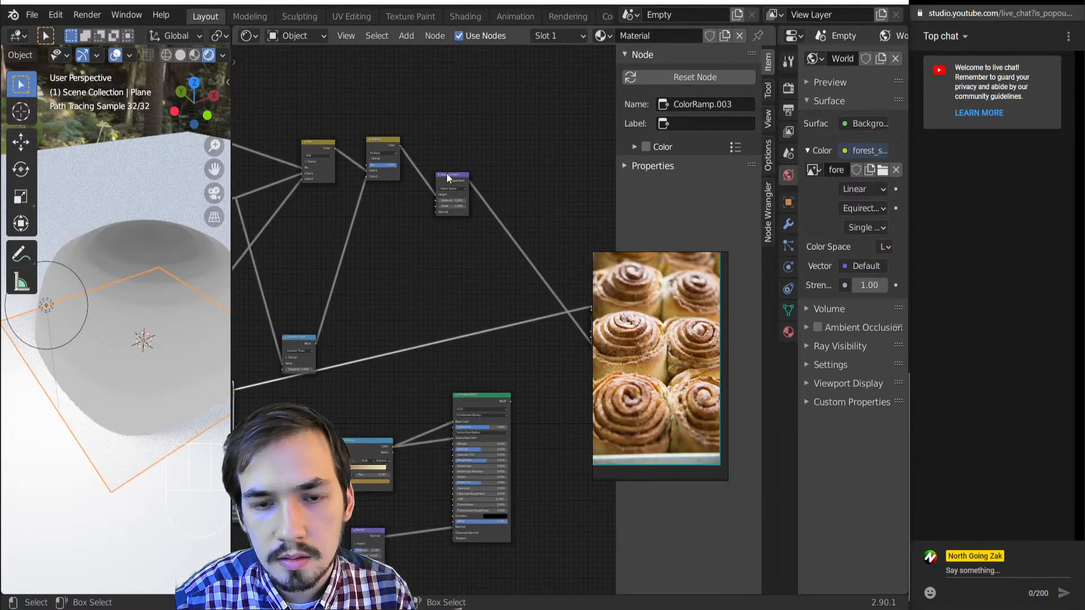
{"action": "left_click_drag", "start_coordinate": [447, 175], "coordinate": [471, 189]}
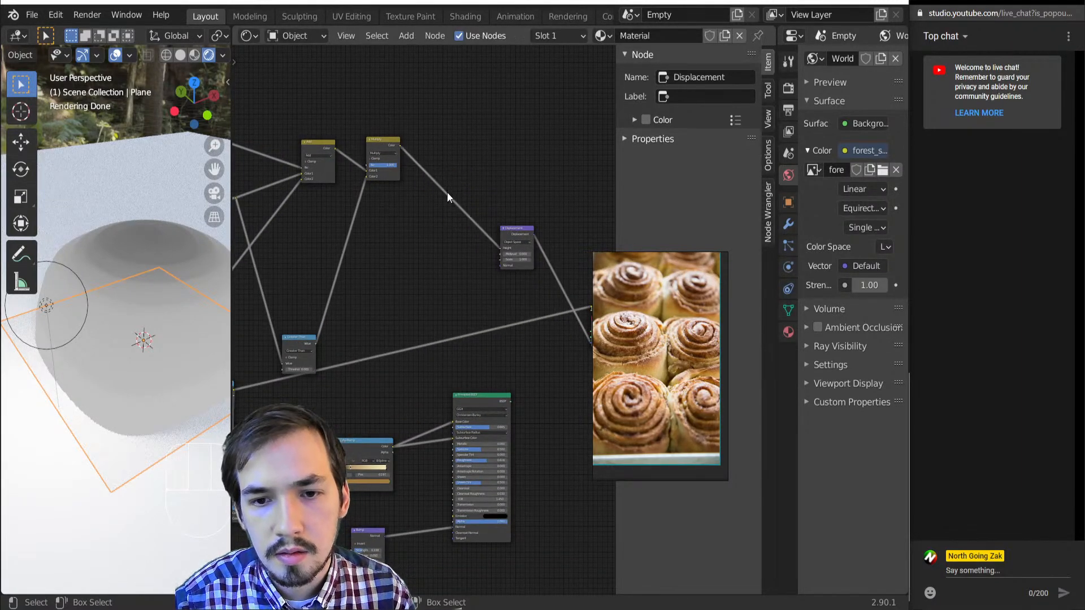
- Preview the Multiply node's output and add a Noise Texture node below it
{"action": "middle_click_drag", "start_coordinate": [446, 257], "coordinate": [446, 244]}
{"action": "left_click", "coordinate": [384, 125], "text": "ctrl+shift"}
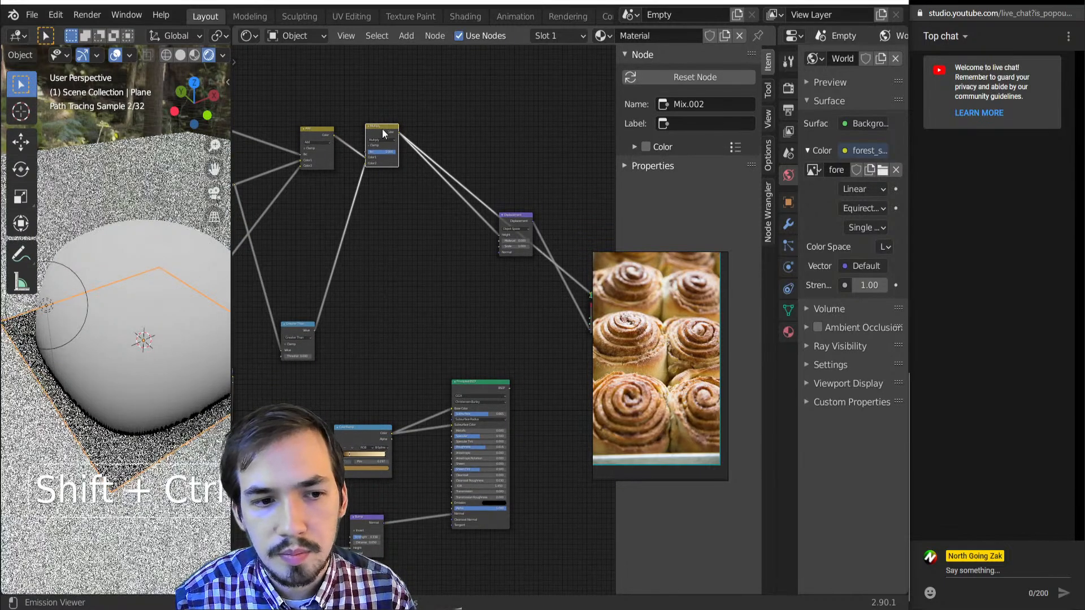
{"action": "key", "text": "shift+a"}
{"action": "mouse_move", "coordinate": [415, 343]}
{"action": "left_click", "coordinate": [472, 267]}
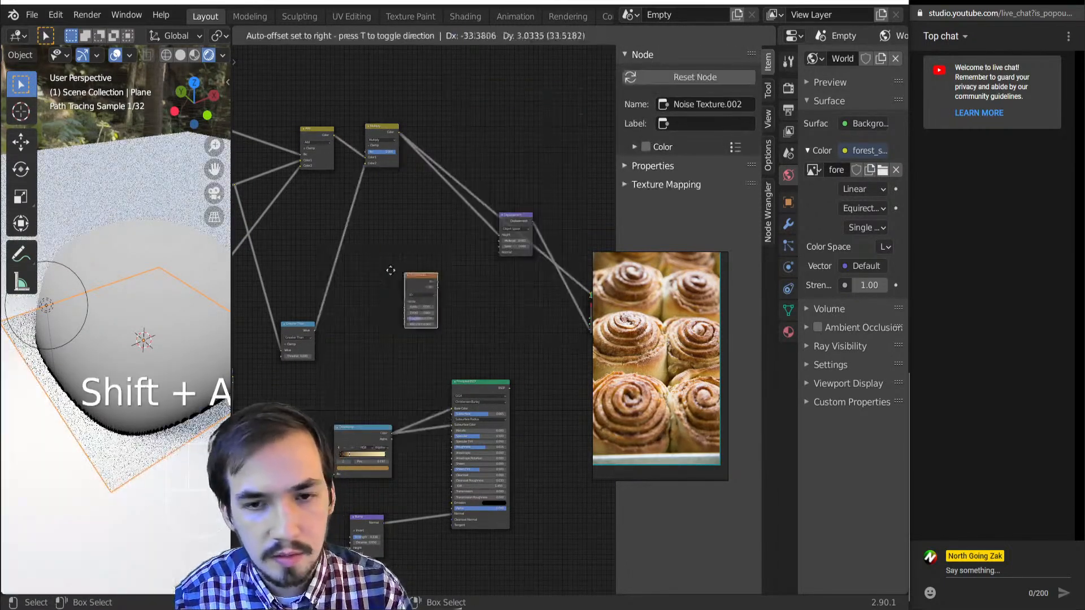
{"action": "left_click", "coordinate": [397, 222]}
- Insert a MixRGB node on the link between the Multiply node and the Displacement node's height input
{"action": "scroll", "coordinate": [434, 215], "scroll_direction": "up", "scroll_amount": 4}
{"action": "key", "text": "shift+a"}
{"action": "mouse_move", "coordinate": [434, 215]}
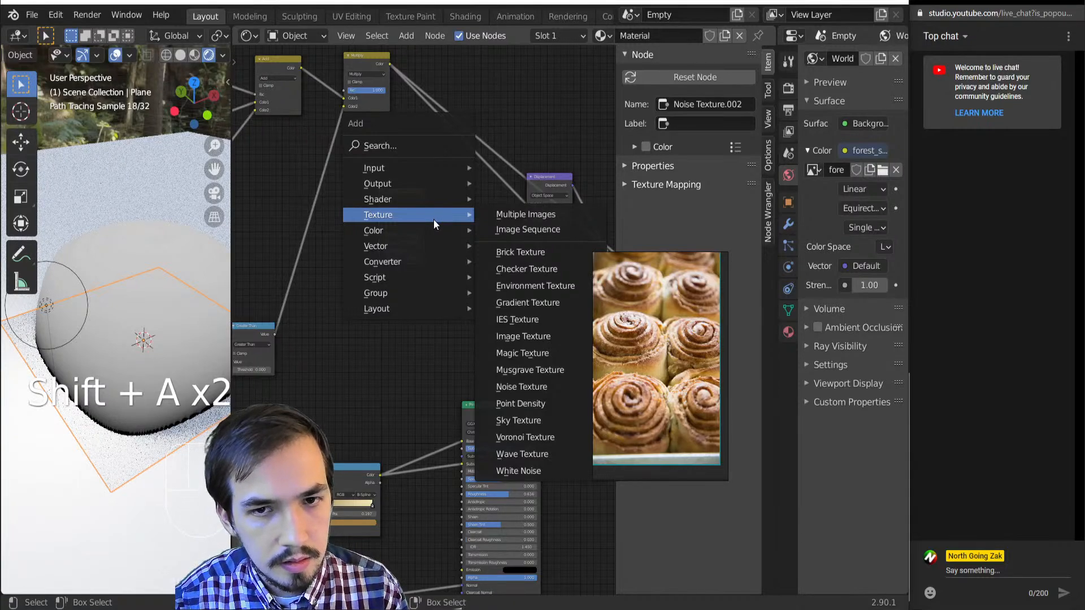
{"action": "key", "text": "shift+a"}
{"action": "mouse_move", "coordinate": [451, 169]}
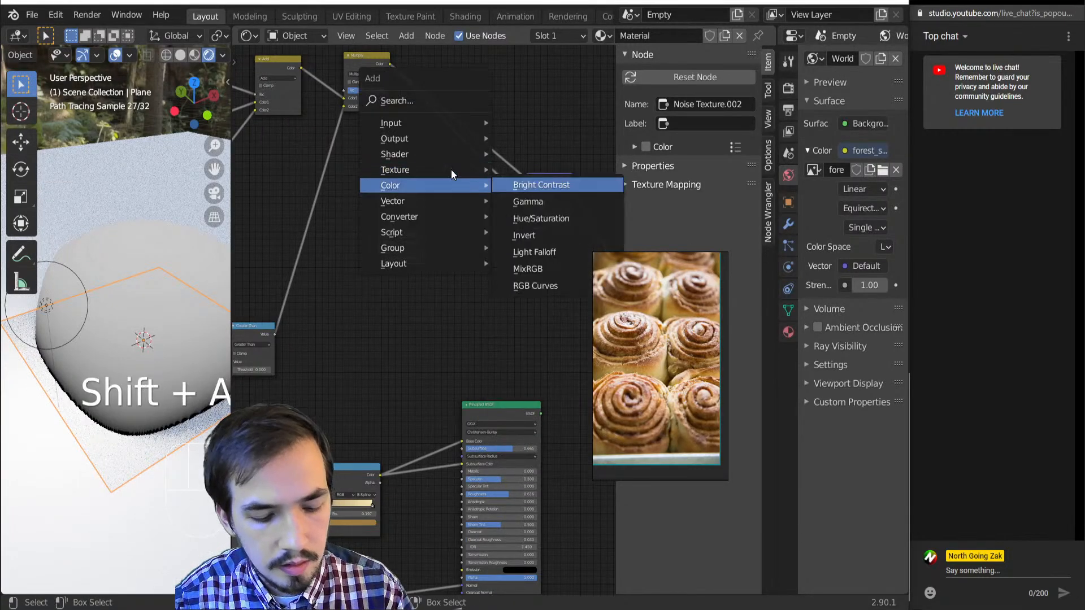
{"action": "left_click", "coordinate": [520, 269]}
{"action": "left_click", "coordinate": [482, 197]}
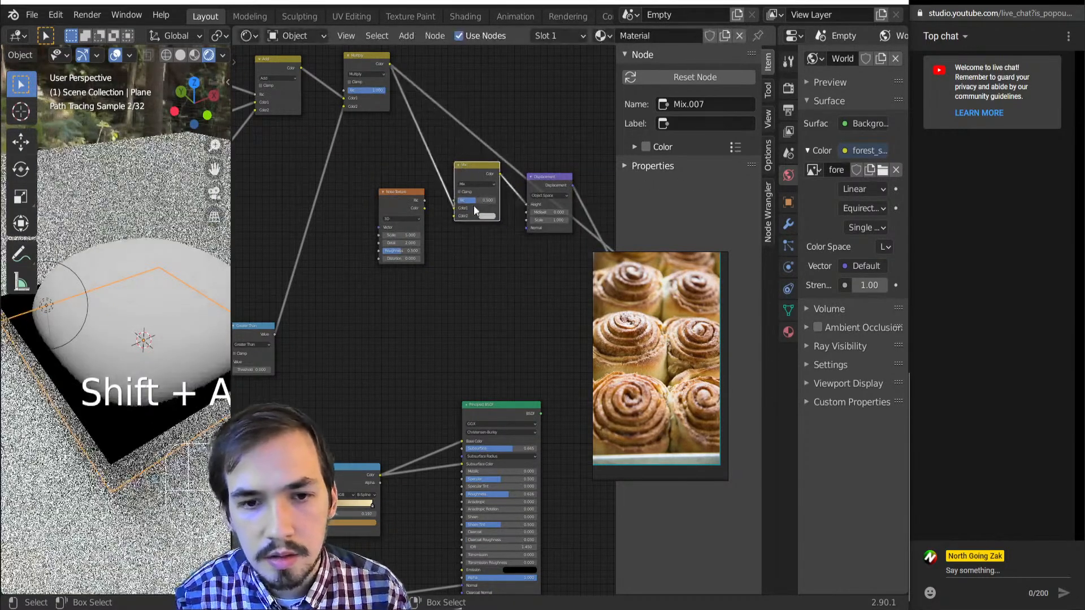
- Blend the Noise Texture's Fac output into the new mix node's Color2 using Linear Light at factor 0.143, and preview it
{"action": "left_click", "coordinate": [470, 184]}
{"action": "left_click", "coordinate": [473, 206]}
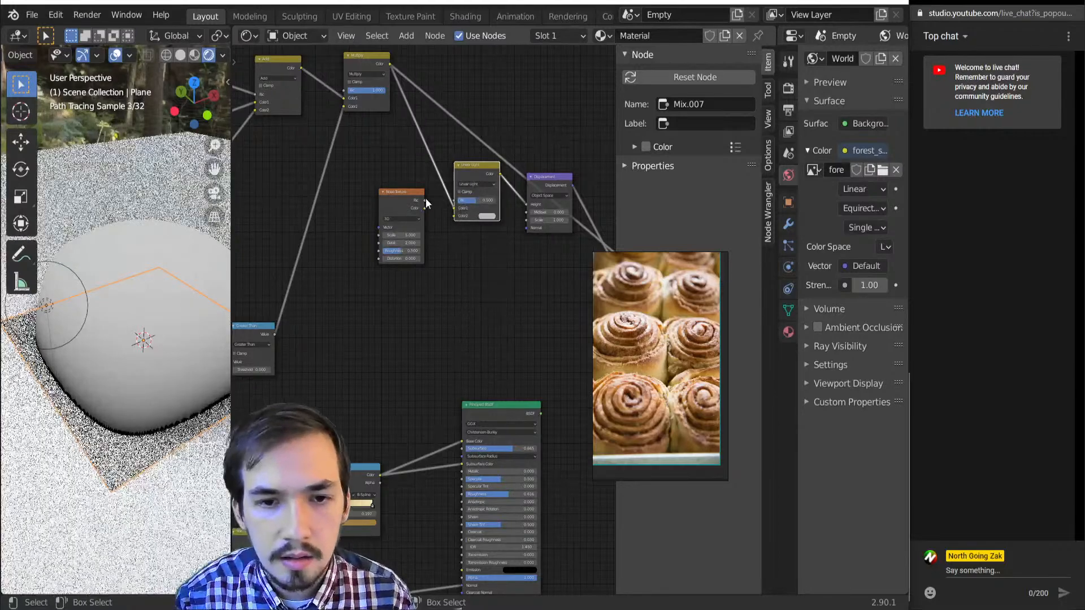
{"action": "left_click_drag", "start_coordinate": [424, 200], "coordinate": [440, 237]}
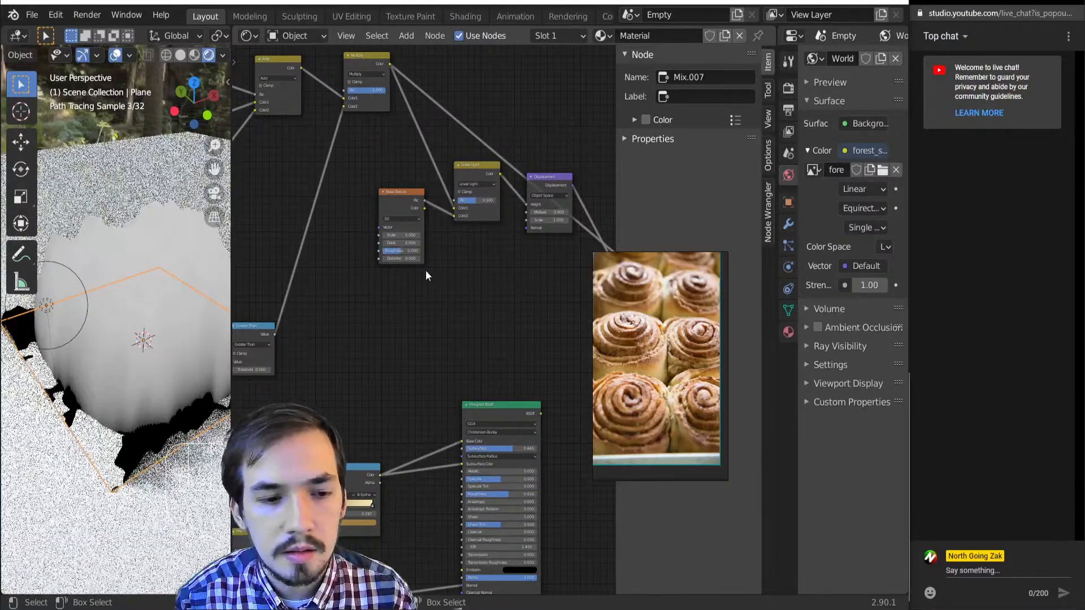
{"action": "left_click_drag", "start_coordinate": [478, 201], "coordinate": [464, 200]}
{"action": "left_click", "coordinate": [462, 172], "text": "ctrl+shift"}
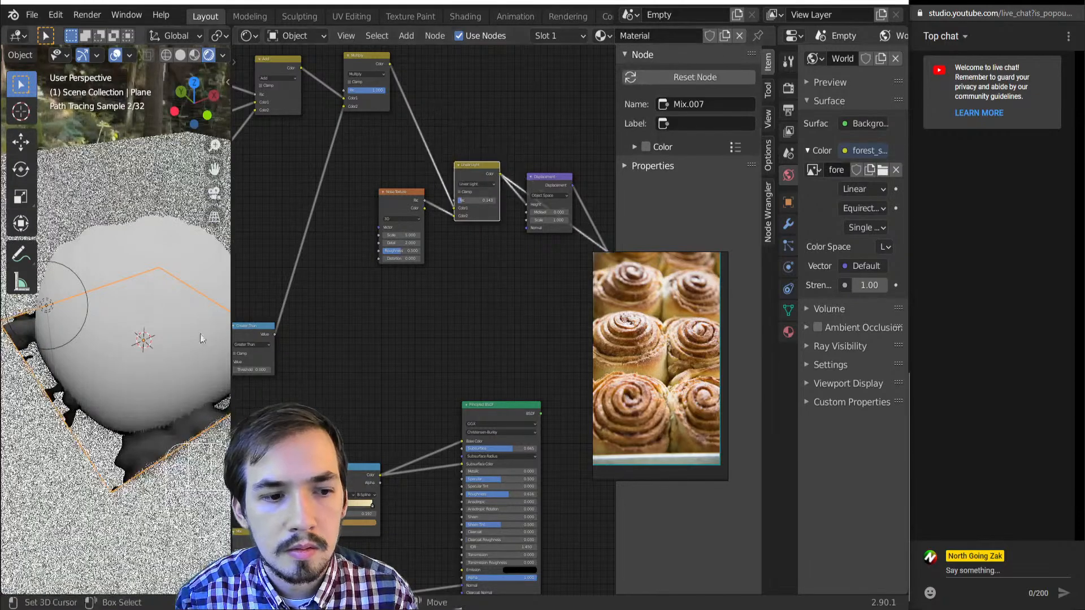
- Preview the brown-to-cream ColorRamp on the roll and look at it up close
{"action": "mouse_move", "coordinate": [201, 338]}
{"action": "middle_mouse_down"}
{"action": "mouse_move", "coordinate": [180, 290]}
{"action": "mouse_move", "coordinate": [192, 329]}
{"action": "middle_mouse_up"}
{"action": "middle_click_drag", "start_coordinate": [337, 472], "coordinate": [392, 444]}
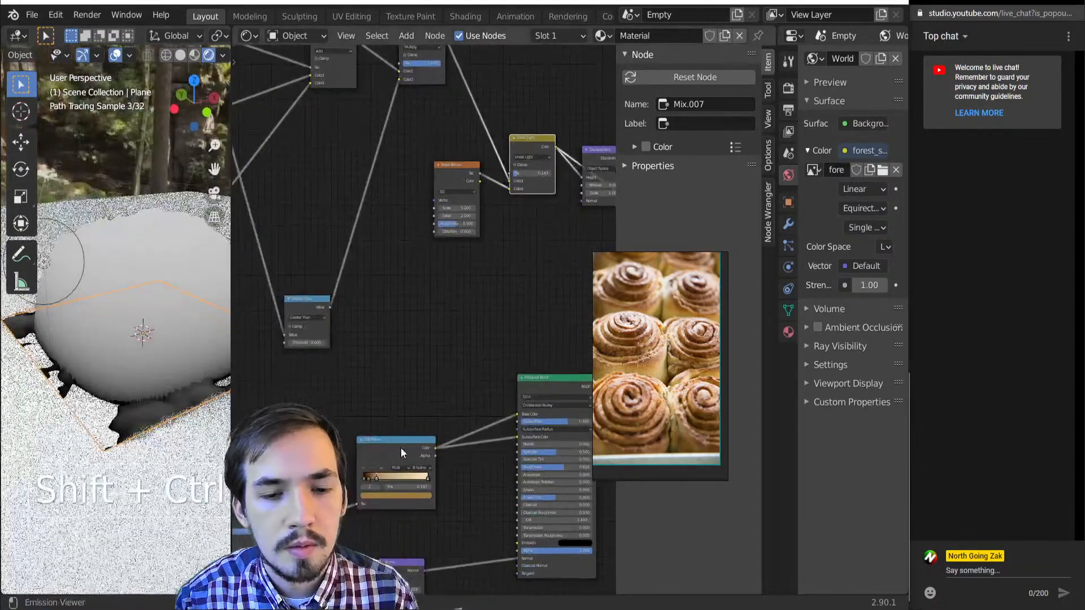
{"action": "left_click", "coordinate": [401, 447], "text": "ctrl+shift"}
{"action": "scroll", "coordinate": [144, 379], "scroll_direction": "up", "scroll_amount": 4}
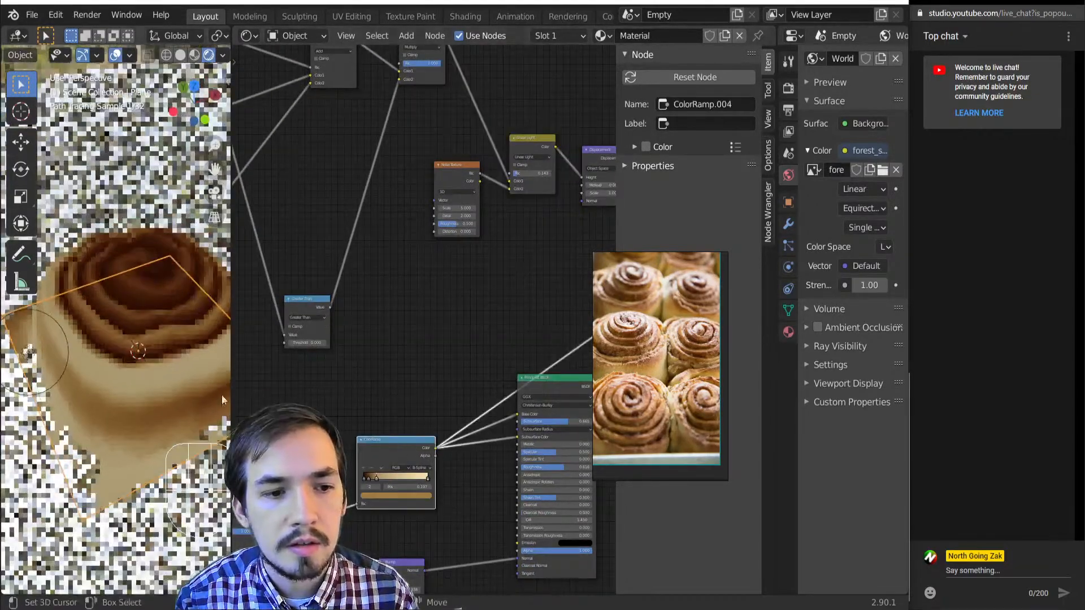
{"action": "scroll", "coordinate": [351, 324], "scroll_direction": "up", "scroll_amount": 5}
- Set the Noise Texture to scale 3.760, detail 3.900 and roughness 0.565
{"action": "middle_click_drag", "start_coordinate": [357, 334], "coordinate": [274, 500]}
{"action": "scroll", "coordinate": [426, 345], "scroll_direction": "up", "scroll_amount": 6}
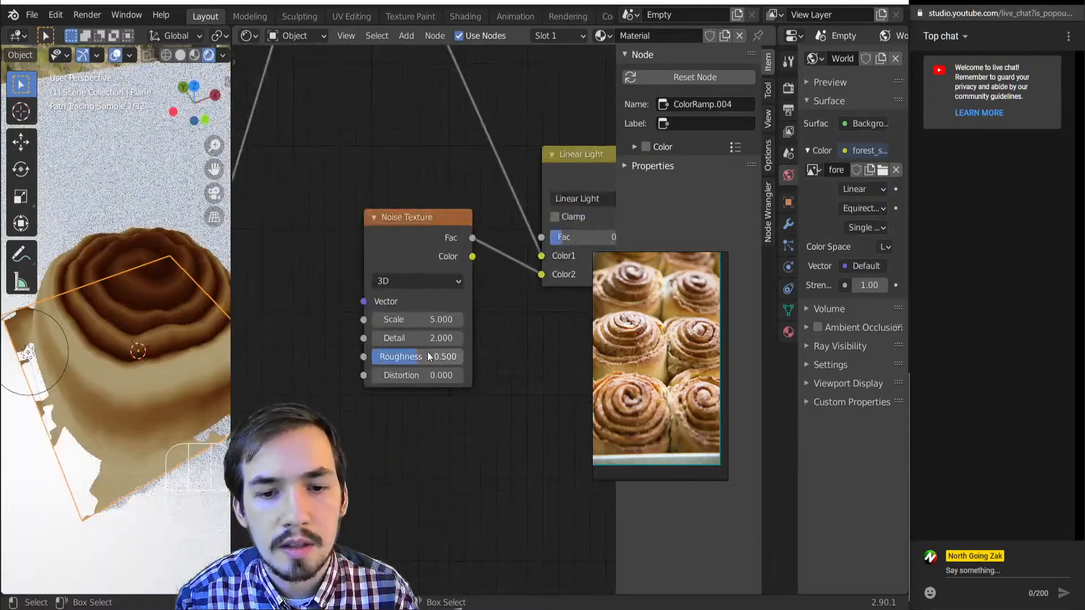
{"action": "left_click_drag", "start_coordinate": [427, 338], "coordinate": [452, 360]}
{"action": "middle_click_drag", "start_coordinate": [475, 350], "coordinate": [465, 364]}
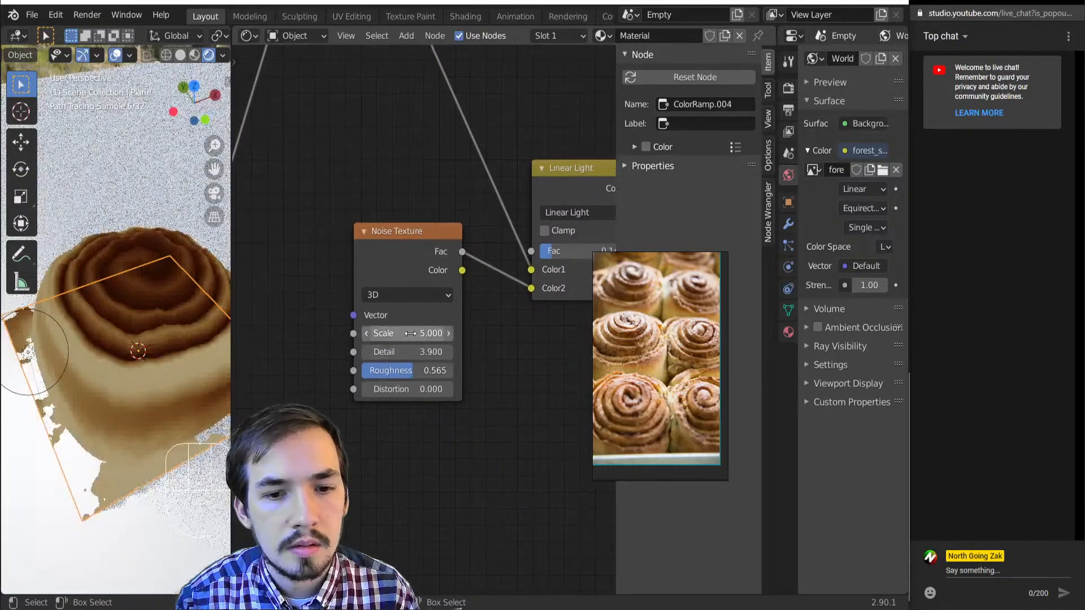
{"action": "left_click_drag", "start_coordinate": [407, 332], "coordinate": [412, 334]}
{"action": "middle_click_drag", "start_coordinate": [106, 439], "coordinate": [103, 423]}
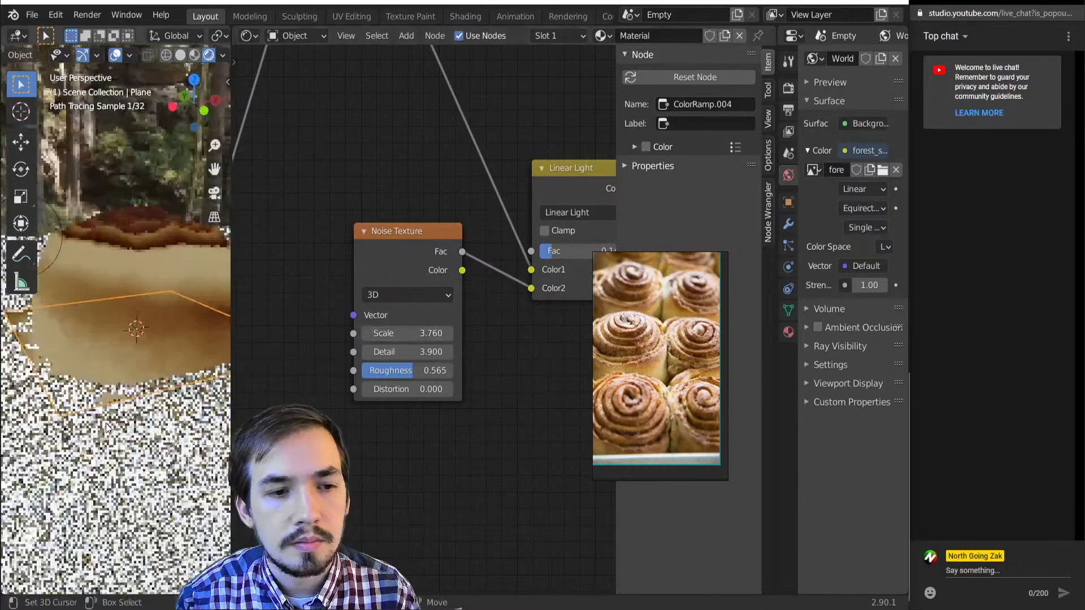
- Move the Noise Texture node lower beneath the Linear Light node and preview the greyscale ColorRamp feeding the Add node
{"action": "scroll", "coordinate": [104, 426], "scroll_direction": "down", "scroll_amount": 3}
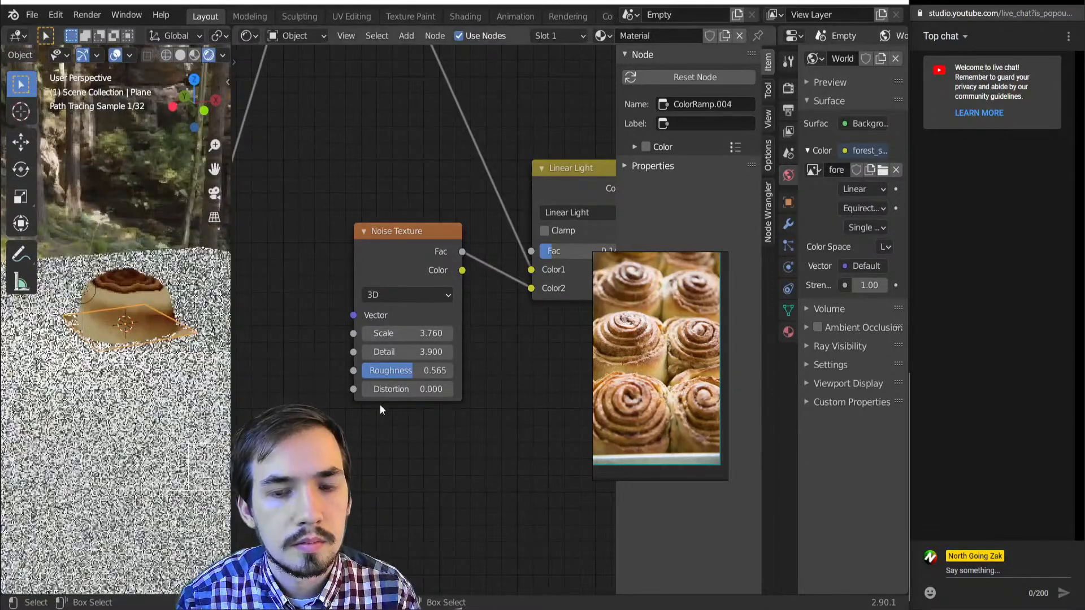
{"action": "scroll", "coordinate": [383, 397], "scroll_direction": "down", "scroll_amount": 1}
{"action": "middle_click_drag", "start_coordinate": [383, 397], "coordinate": [344, 422]}
{"action": "middle_click_drag", "start_coordinate": [117, 404], "coordinate": [117, 432]}
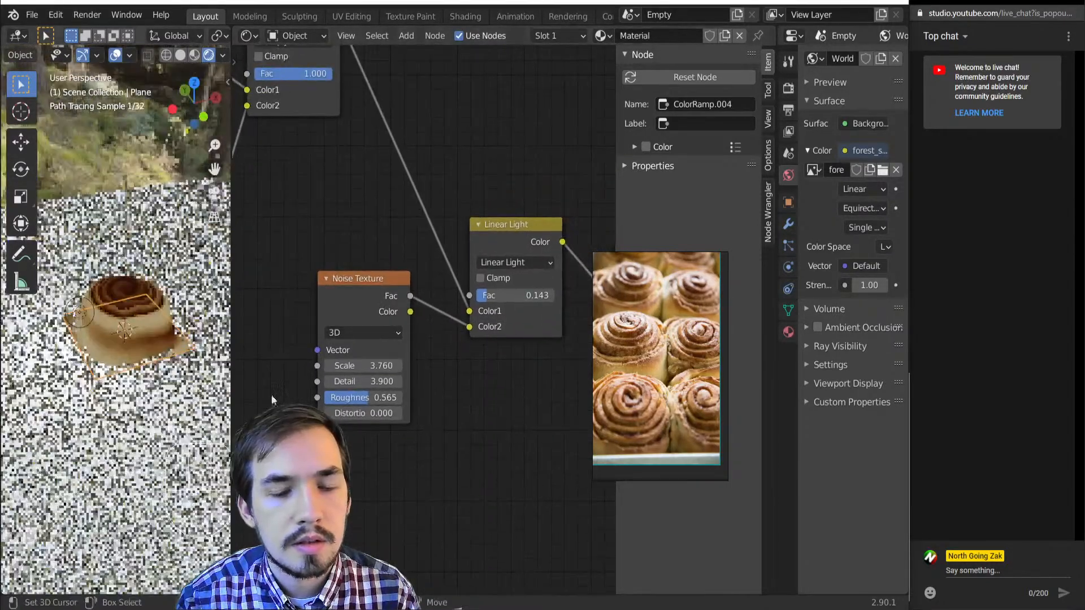
{"action": "scroll", "coordinate": [396, 329], "scroll_direction": "down", "scroll_amount": 10}
{"action": "left_click_drag", "start_coordinate": [395, 329], "coordinate": [399, 401]}
{"action": "middle_click_drag", "start_coordinate": [375, 341], "coordinate": [470, 367]}
{"action": "scroll", "coordinate": [378, 232], "scroll_direction": "down", "scroll_amount": 2}
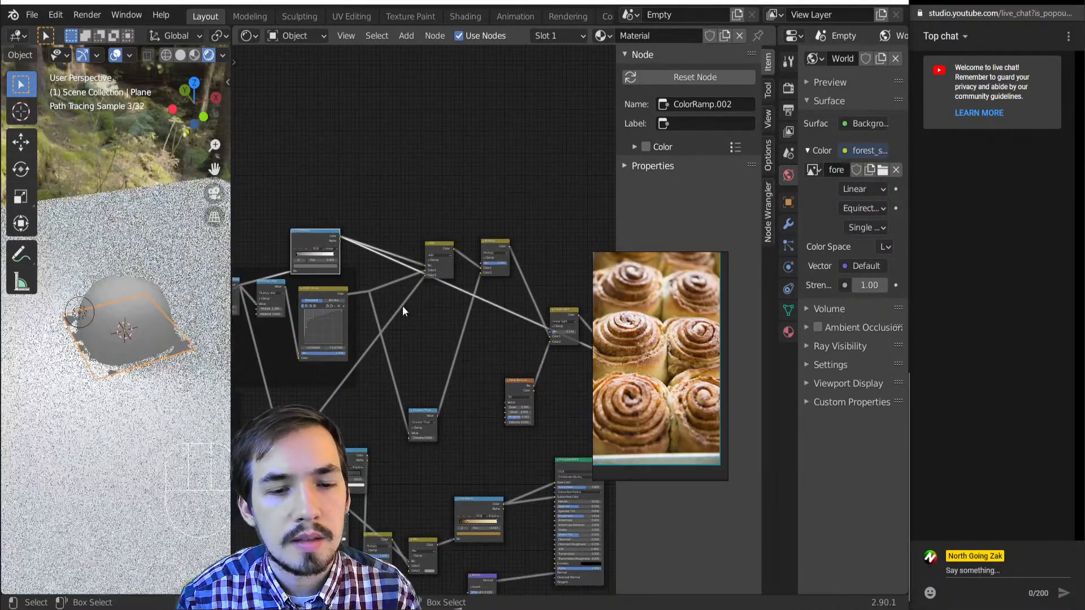
{"action": "scroll", "coordinate": [276, 289], "scroll_direction": "up", "scroll_amount": 1}
{"action": "scroll", "coordinate": [269, 283], "scroll_direction": "down", "scroll_amount": 2}
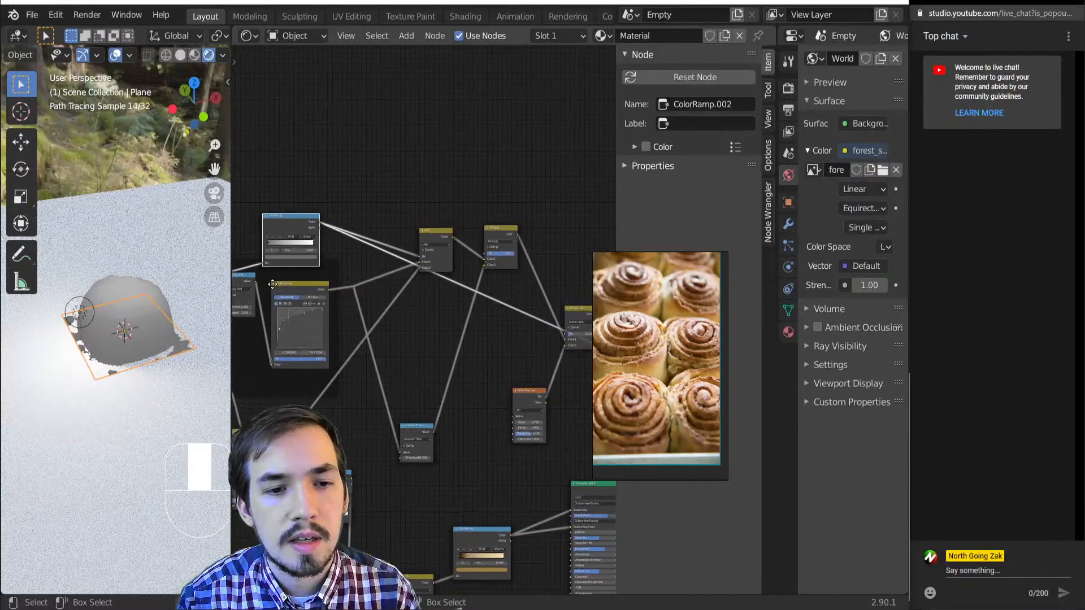
- Add a ColorRamp driving the Linear Light factor, fed by the Main Height converter output that also feeds the upper ColorRamp
{"action": "key", "text": "shift+a"}
{"action": "mouse_move", "coordinate": [508, 380]}
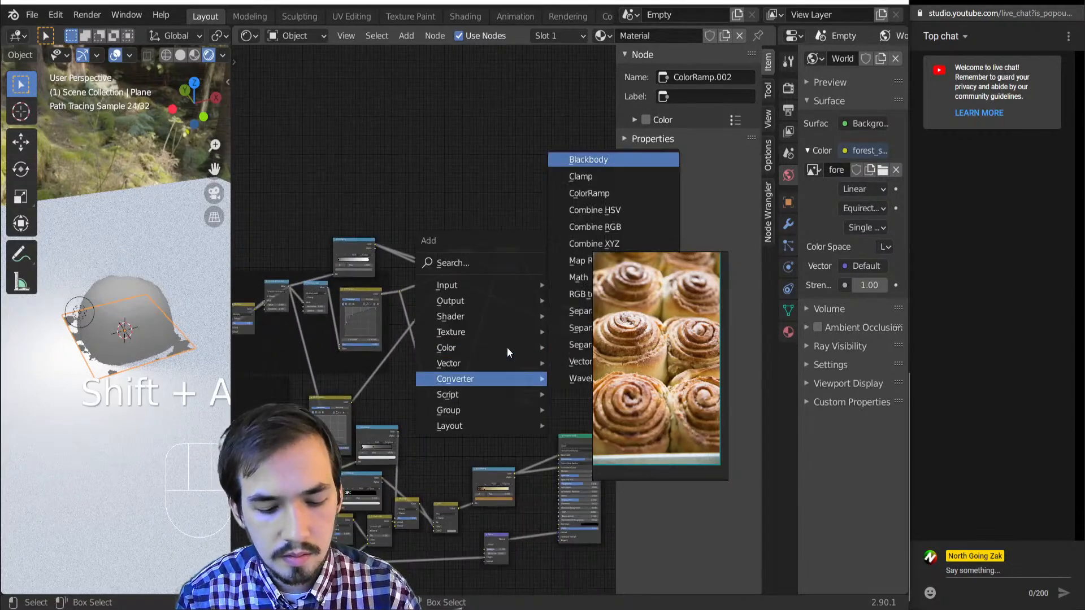
{"action": "left_click", "coordinate": [582, 194]}
{"action": "left_click", "coordinate": [490, 325]}
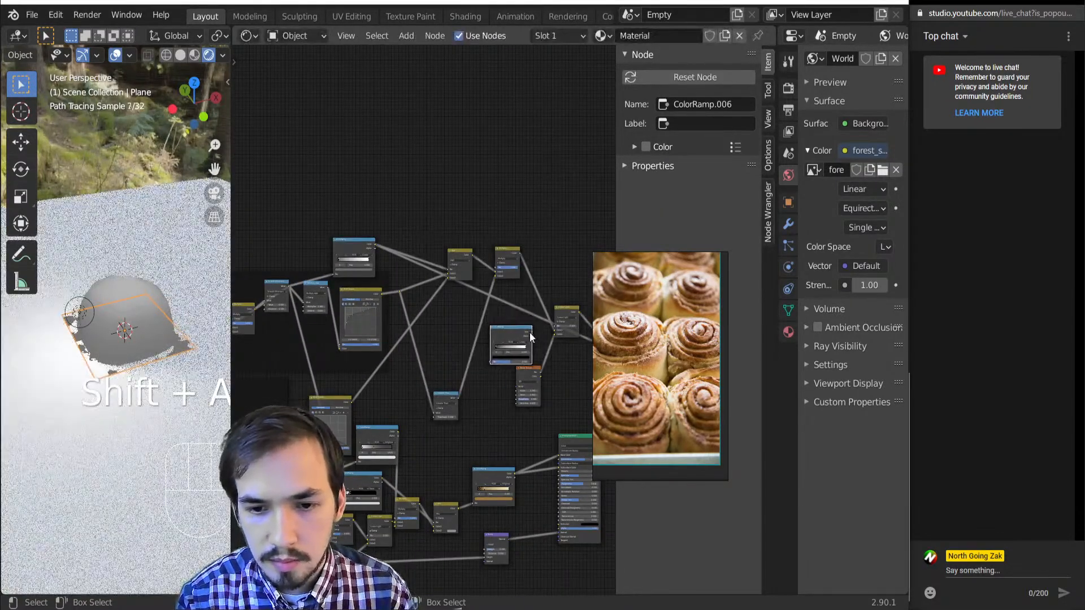
{"action": "left_click_drag", "start_coordinate": [531, 332], "coordinate": [554, 328]}
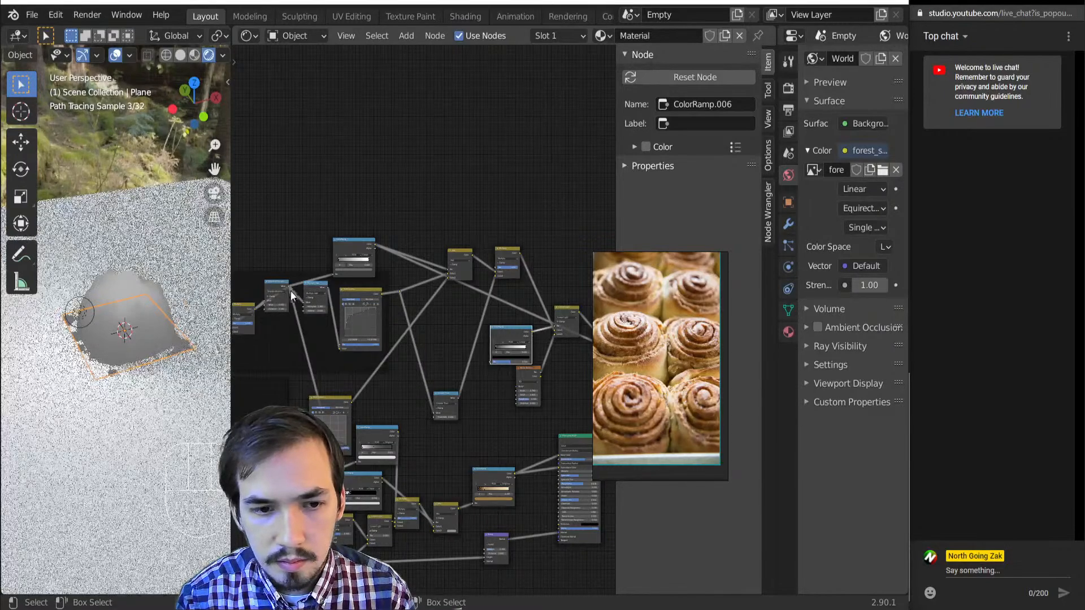
{"action": "left_click_drag", "start_coordinate": [290, 287], "coordinate": [490, 360]}
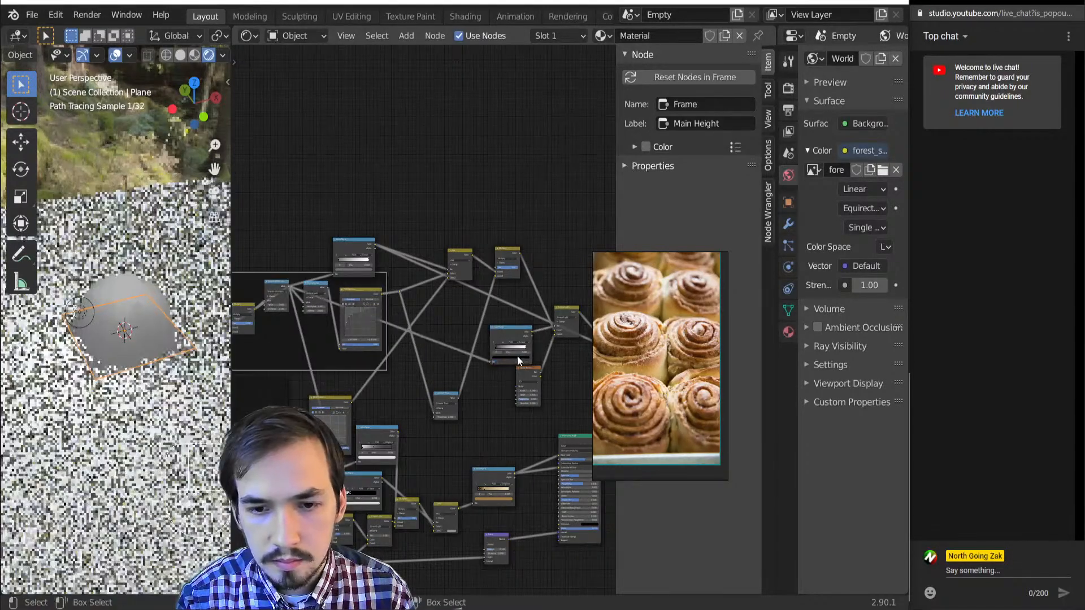
- Examine the roll's displaced shape with the noise masked by height, previewing it with the brown-to-cream ColorRamp
{"action": "scroll", "coordinate": [515, 357], "scroll_direction": "up", "scroll_amount": 3}
{"action": "scroll", "coordinate": [386, 336], "scroll_direction": "up", "scroll_amount": 3}
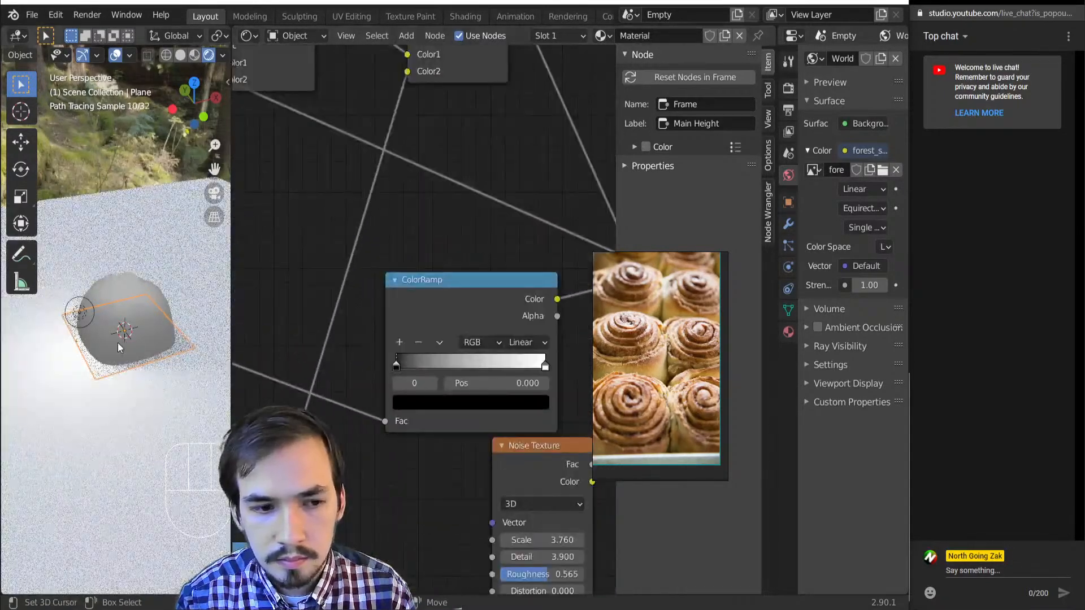
{"action": "scroll", "coordinate": [141, 357], "scroll_direction": "up", "scroll_amount": 3}
{"action": "scroll", "coordinate": [142, 357], "scroll_direction": "down", "scroll_amount": 4}
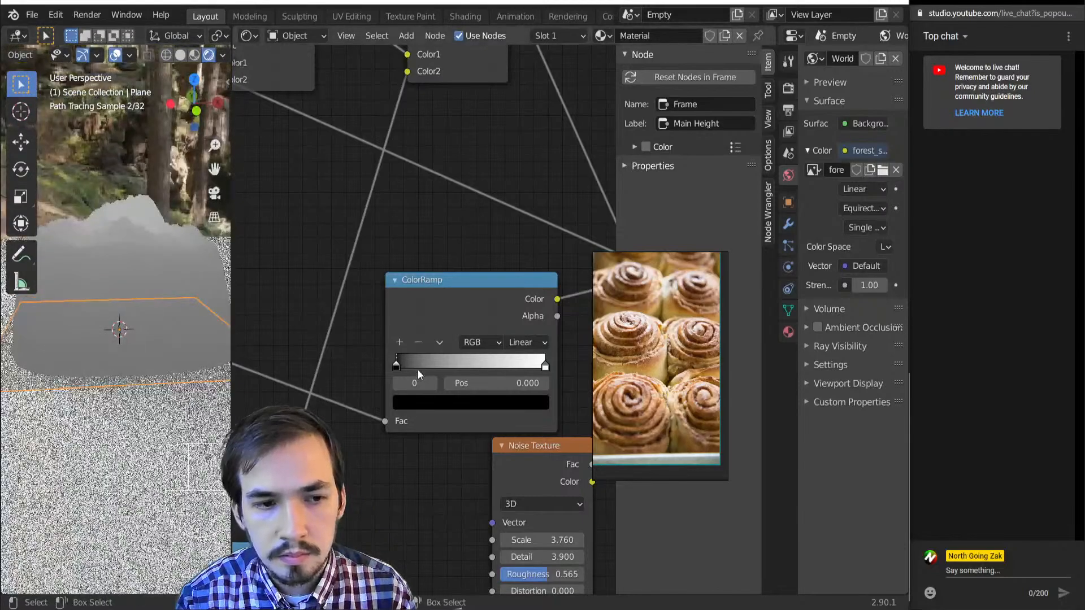
{"action": "scroll", "coordinate": [418, 370], "scroll_direction": "down", "scroll_amount": 3}
{"action": "scroll", "coordinate": [347, 433], "scroll_direction": "down", "scroll_amount": 3}
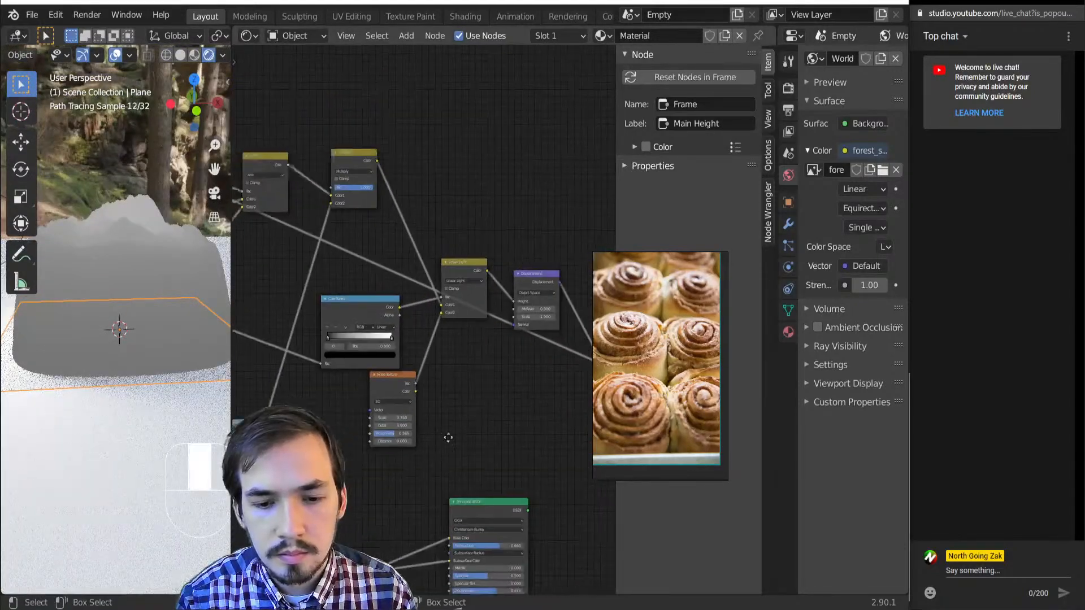
{"action": "left_click", "coordinate": [388, 496], "text": "ctrl+shift"}
{"action": "scroll", "coordinate": [185, 364], "scroll_direction": "up", "scroll_amount": 3}
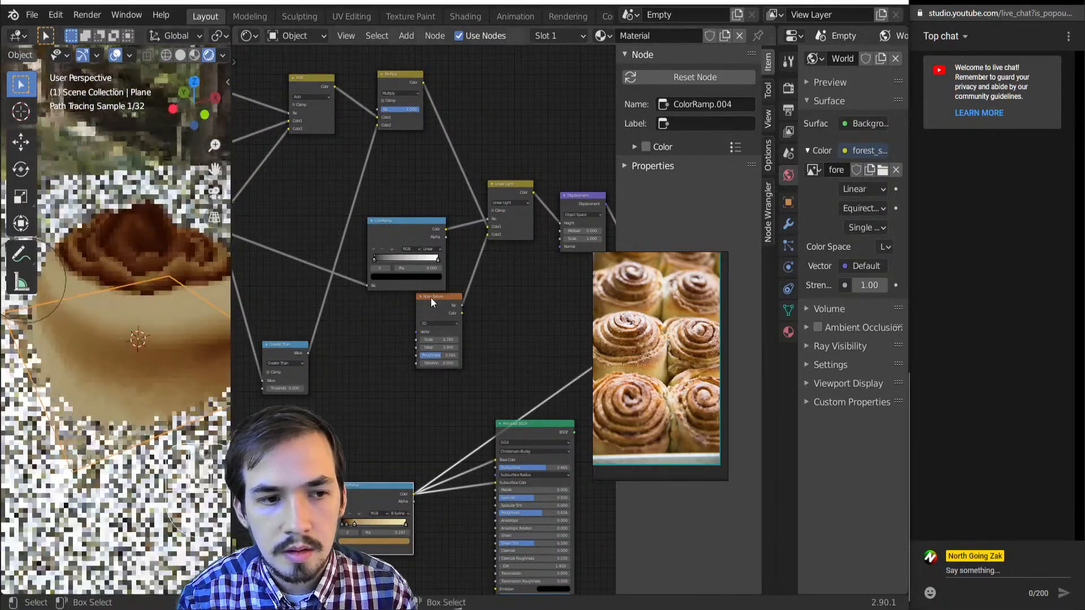
{"action": "scroll", "coordinate": [431, 297], "scroll_direction": "up", "scroll_amount": 3}
{"action": "scroll", "coordinate": [426, 320], "scroll_direction": "up", "scroll_amount": 3}
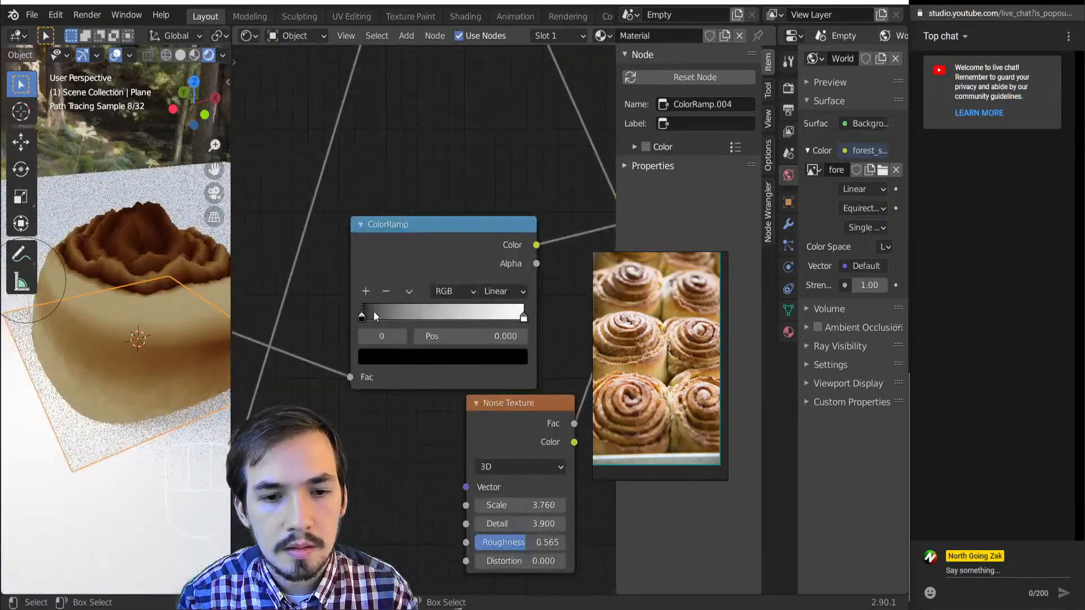
- Try the mask ColorRamp's white stop at 0.782, preview that ramp, and return the stop to position 1.000
{"action": "left_click_drag", "start_coordinate": [374, 314], "coordinate": [489, 326]}
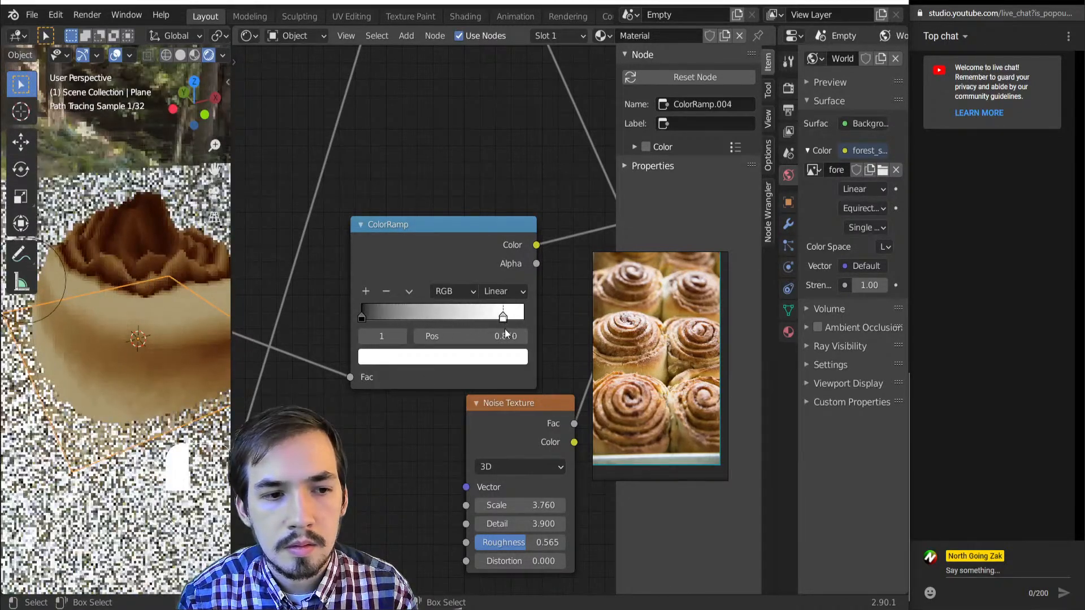
{"action": "left_click_drag", "start_coordinate": [523, 335], "coordinate": [463, 335]}
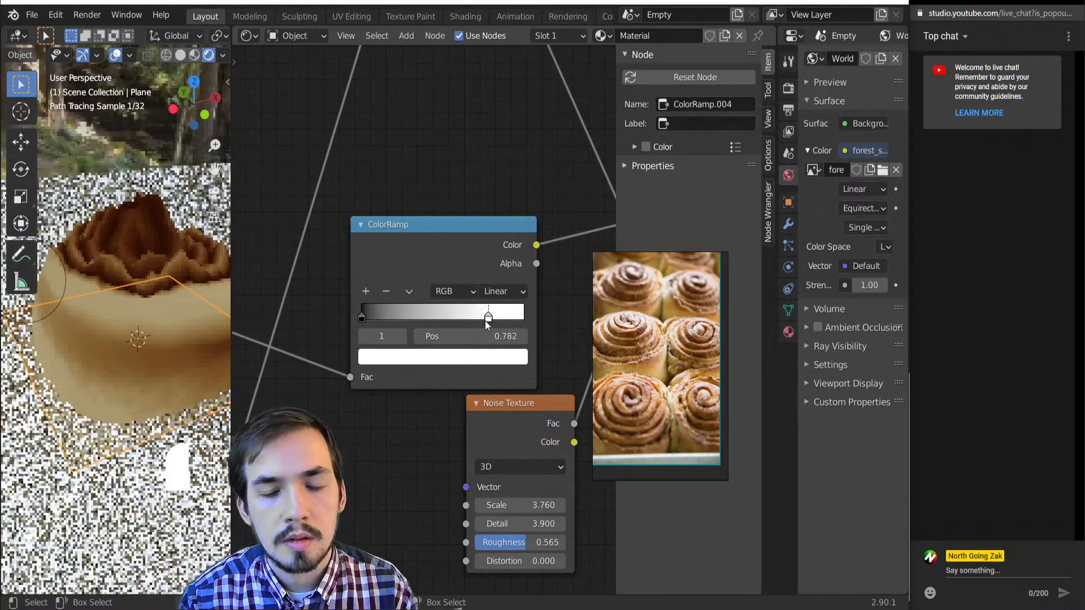
{"action": "left_click", "coordinate": [461, 264], "text": "ctrl+shift"}
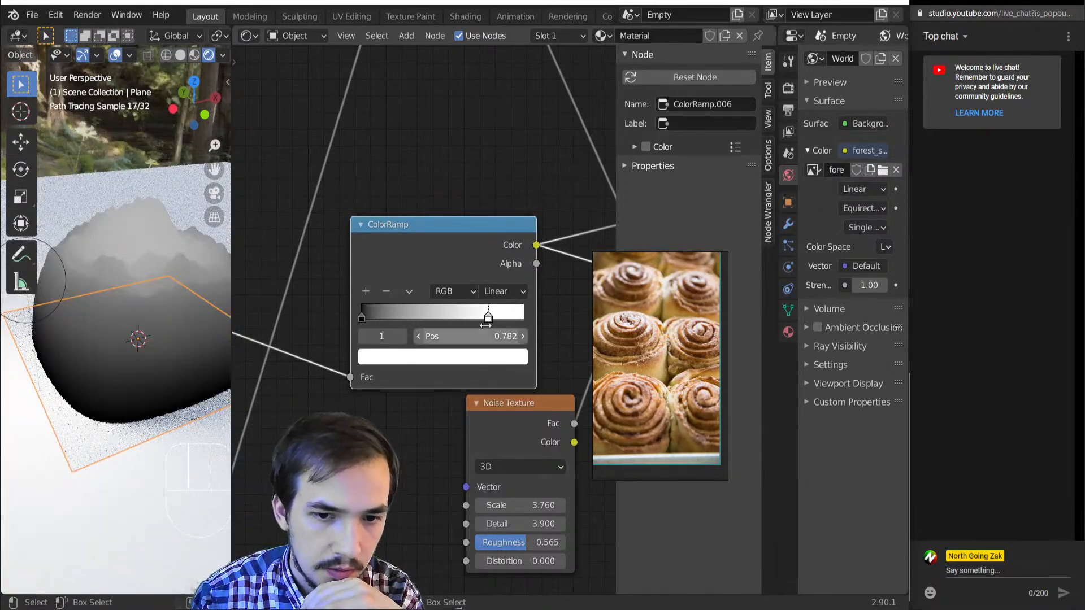
{"action": "left_click_drag", "start_coordinate": [447, 319], "coordinate": [547, 330]}
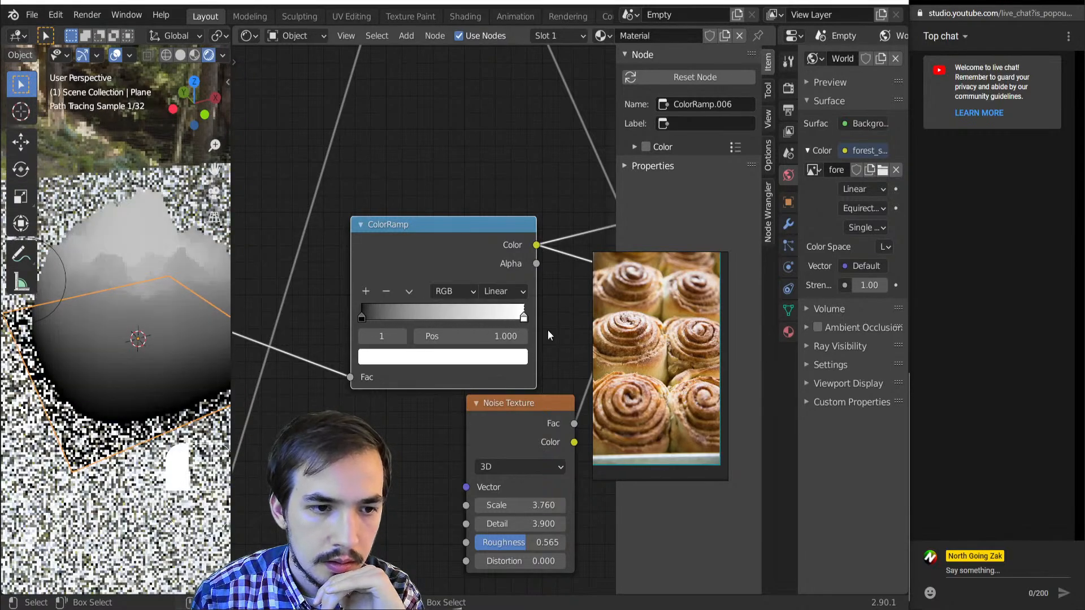
- Set the mask ColorRamp's interpolation to Ease and move its black stop to about position 0.021
{"action": "middle_click_drag", "start_coordinate": [461, 365], "coordinate": [394, 358]}
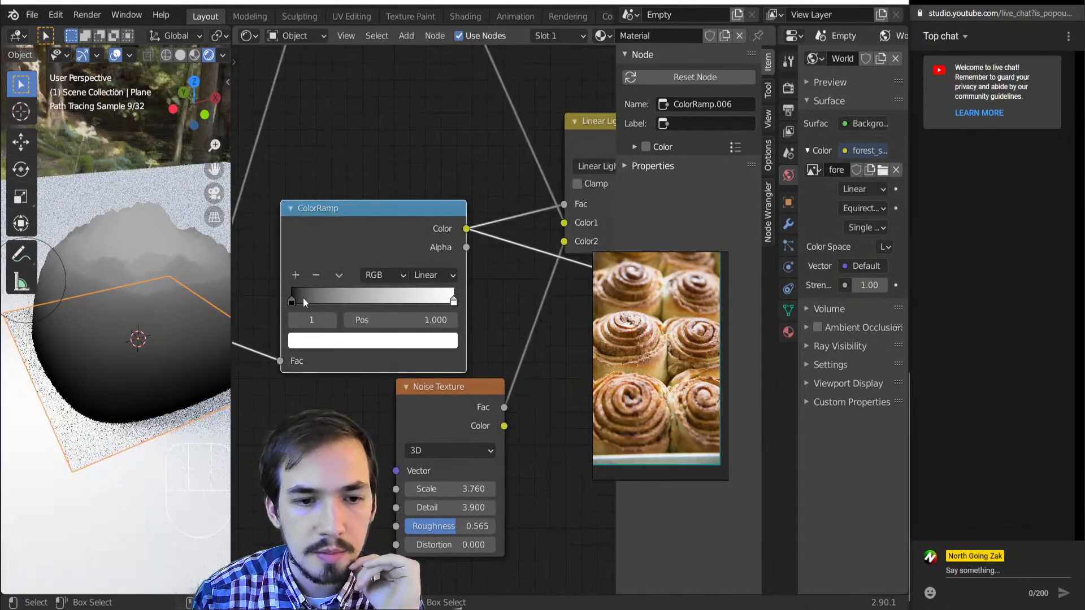
{"action": "left_click_drag", "start_coordinate": [335, 299], "coordinate": [304, 310]}
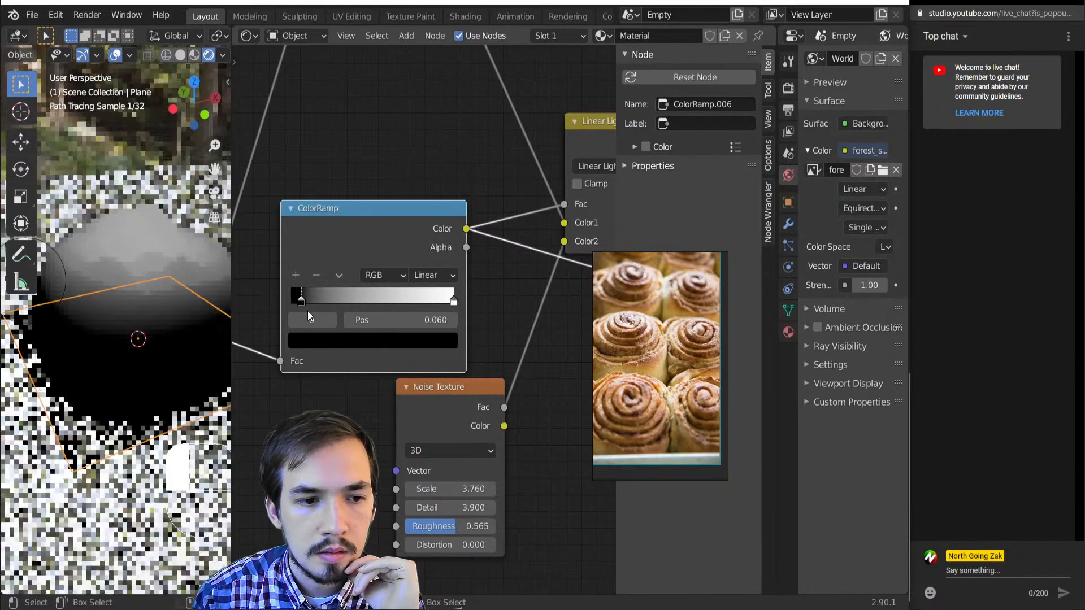
{"action": "left_click", "coordinate": [432, 274]}
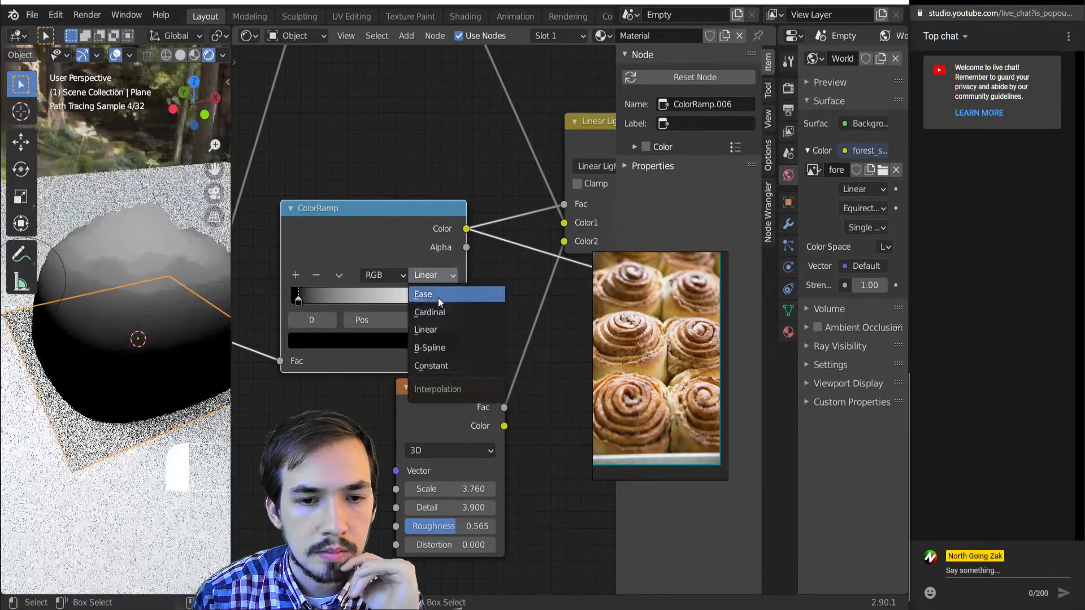
{"action": "left_click", "coordinate": [439, 296]}
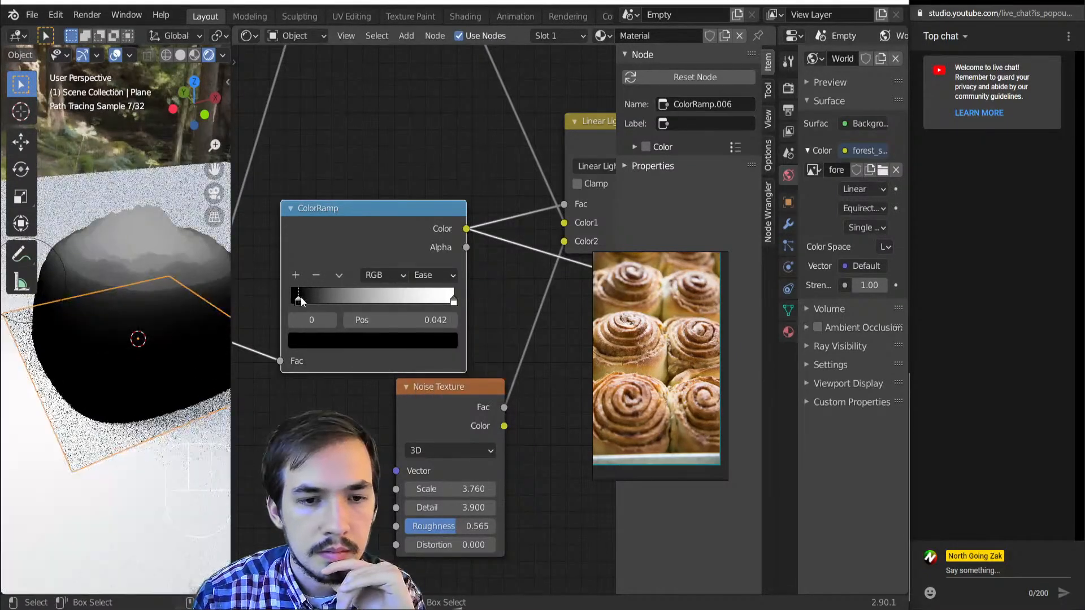
{"action": "left_click_drag", "start_coordinate": [300, 297], "coordinate": [286, 303]}
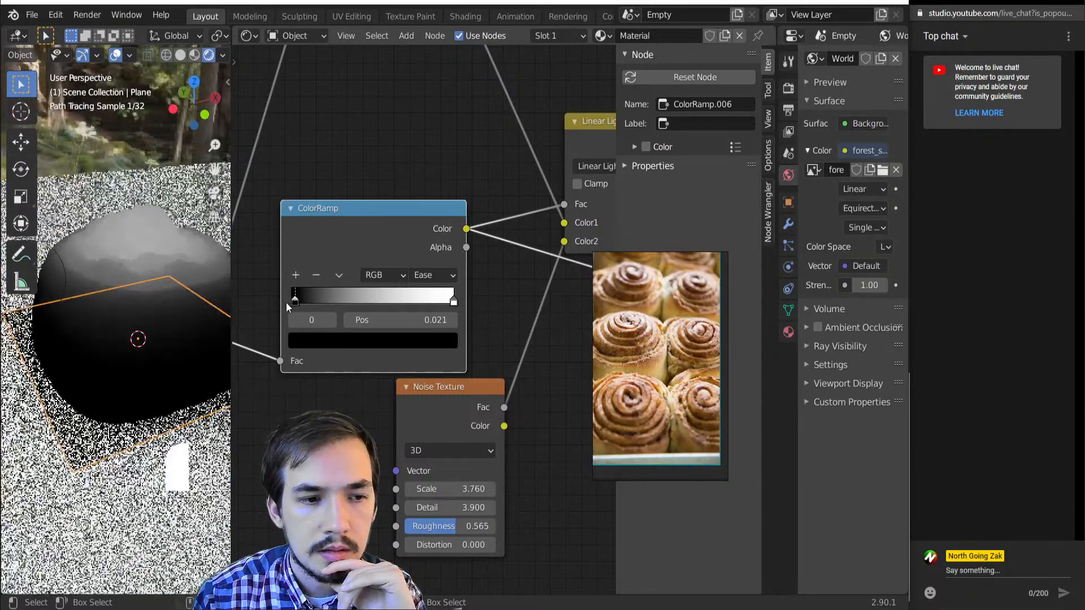
- Darken the mask ColorRamp's white stop to light grey by lowering its HSV value
{"action": "scroll", "coordinate": [368, 271], "scroll_direction": "down", "scroll_amount": 6}
{"action": "middle_click_drag", "start_coordinate": [399, 272], "coordinate": [361, 310]}
{"action": "scroll", "coordinate": [377, 348], "scroll_direction": "up", "scroll_amount": 5}
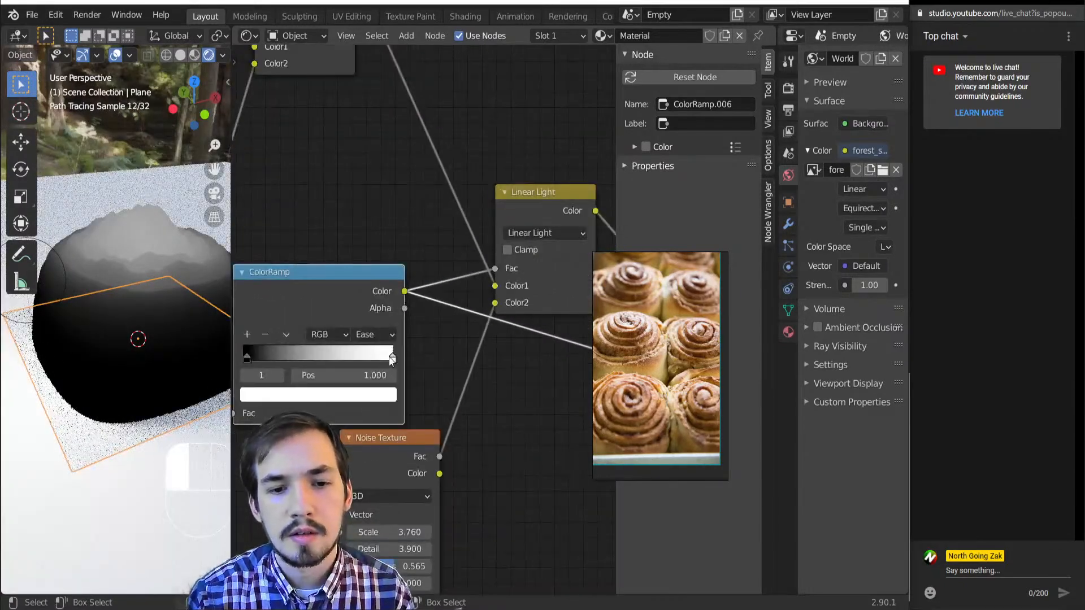
{"action": "left_click", "coordinate": [373, 394]}
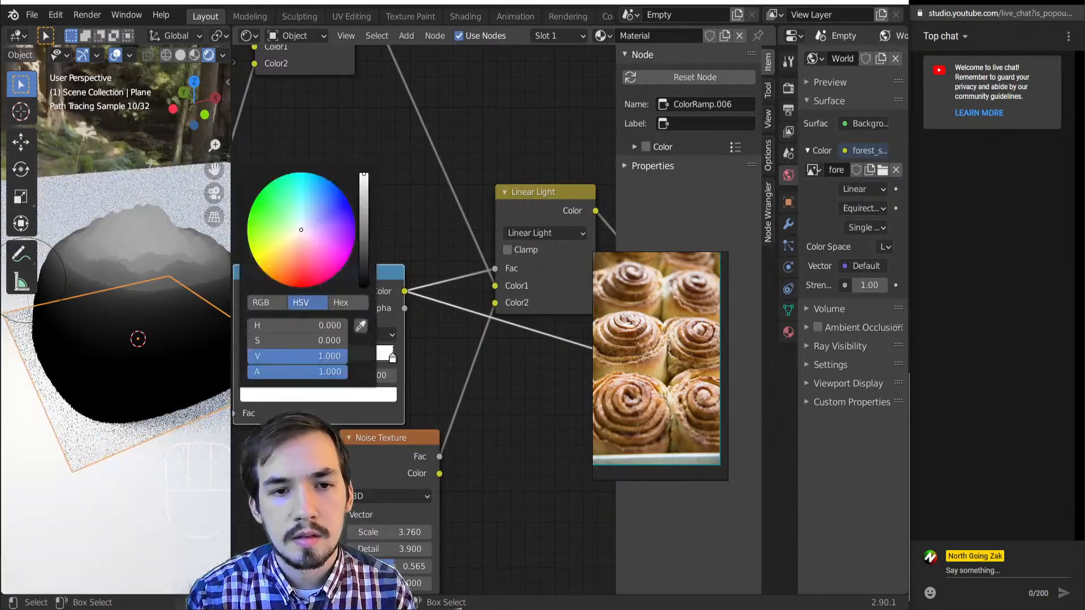
{"action": "left_click_drag", "start_coordinate": [334, 356], "coordinate": [284, 356]}
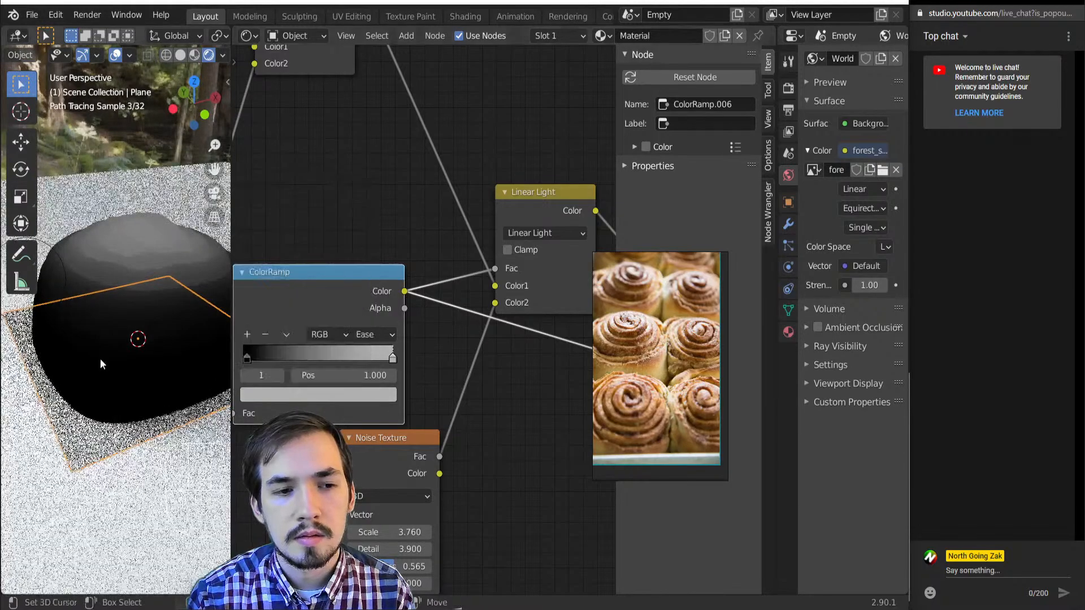
- Preview the Linear Light output and the full Principled BSDF shading, and examine the roll's shape up close
{"action": "scroll", "coordinate": [100, 358], "scroll_direction": "down", "scroll_amount": 4}
{"action": "scroll", "coordinate": [493, 270], "scroll_direction": "down", "scroll_amount": 4}
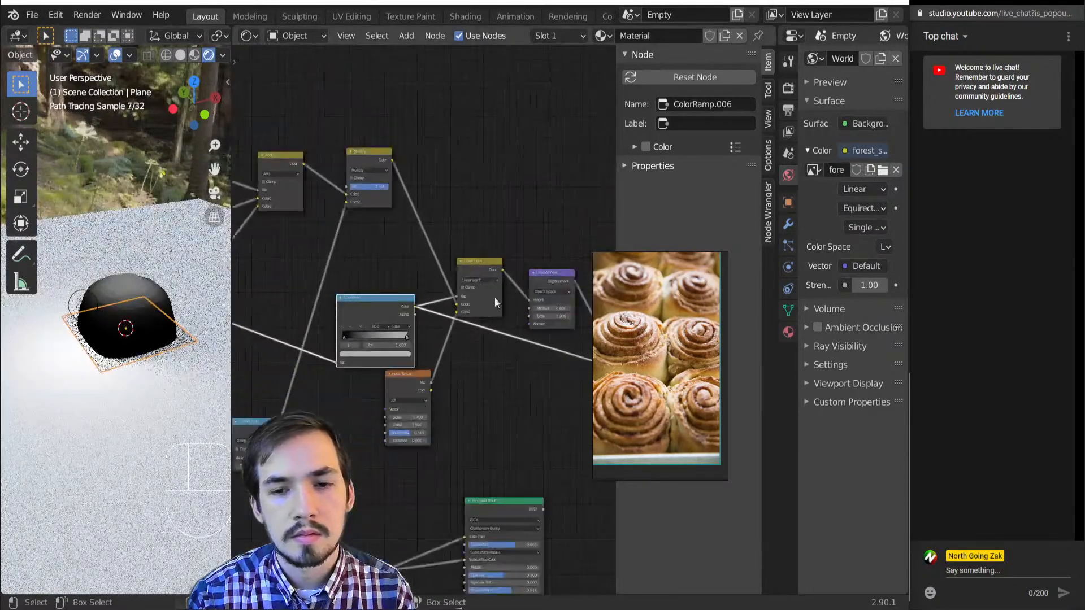
{"action": "left_click", "coordinate": [480, 302], "text": "ctrl+shift"}
{"action": "middle_click_drag", "start_coordinate": [545, 276], "coordinate": [422, 290]}
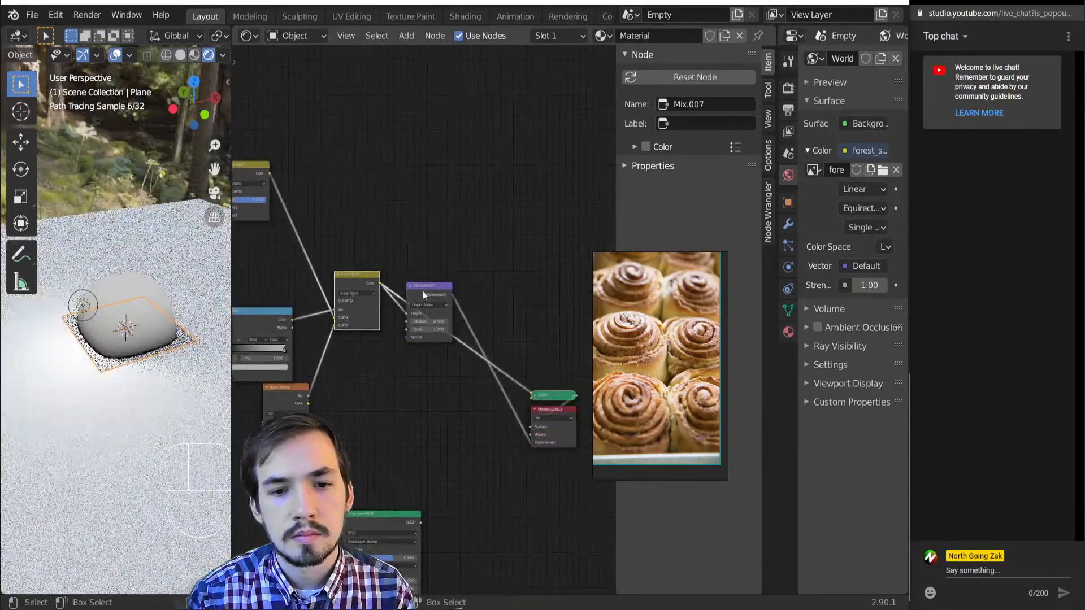
{"action": "middle_click_drag", "start_coordinate": [385, 522], "coordinate": [399, 419]}
{"action": "left_click", "coordinate": [392, 421], "text": "ctrl+shift"}
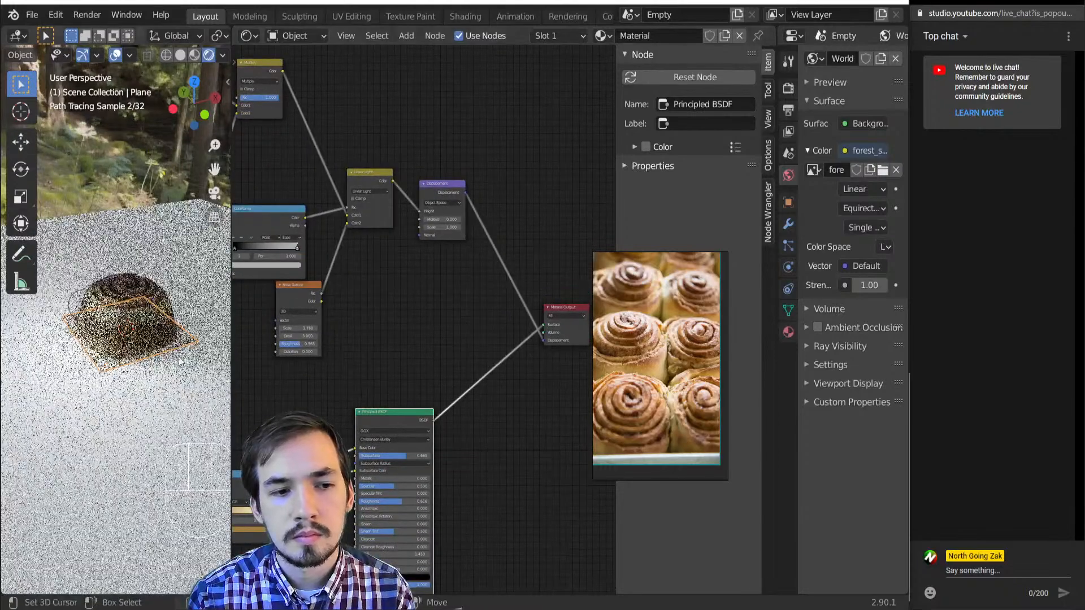
{"action": "scroll", "coordinate": [82, 341], "scroll_direction": "up", "scroll_amount": 3}
{"action": "middle_click_drag", "start_coordinate": [141, 362], "coordinate": [167, 375]}
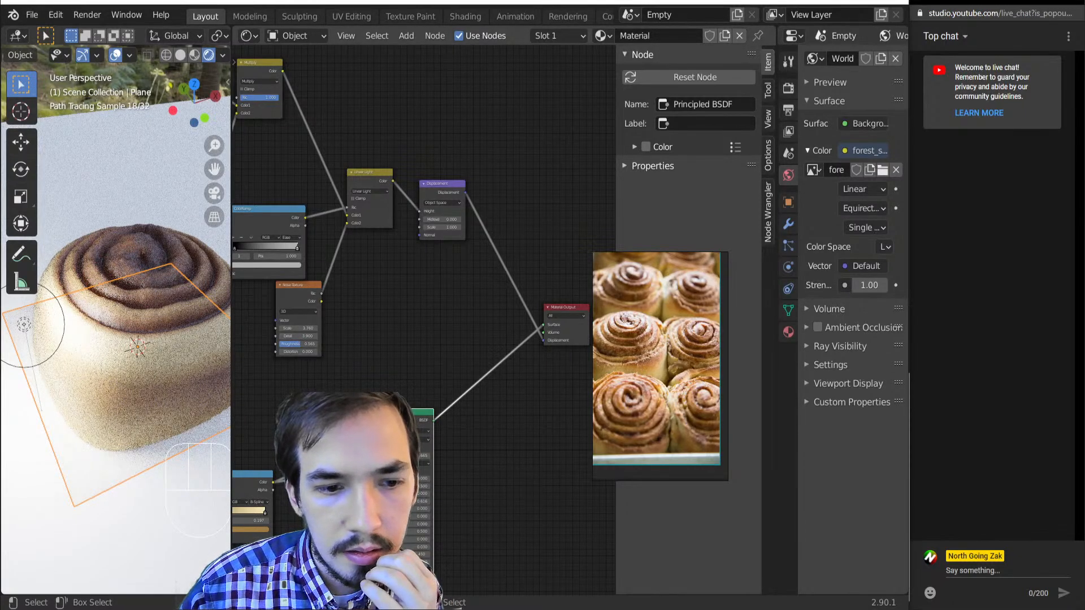
- Trace the colour branch by previewing its Noise Texture, the Linear Light mix and the last mix before the brown-to-cream ColorRamp
{"action": "scroll", "coordinate": [457, 437], "scroll_direction": "down", "scroll_amount": 5}
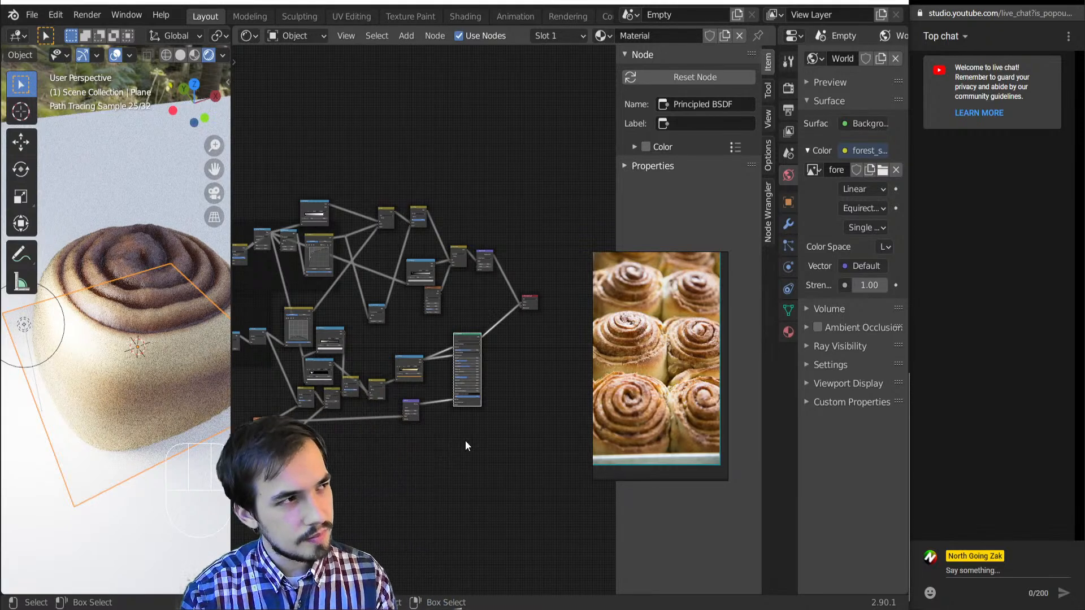
{"action": "scroll", "coordinate": [324, 330], "scroll_direction": "down", "scroll_amount": 2}
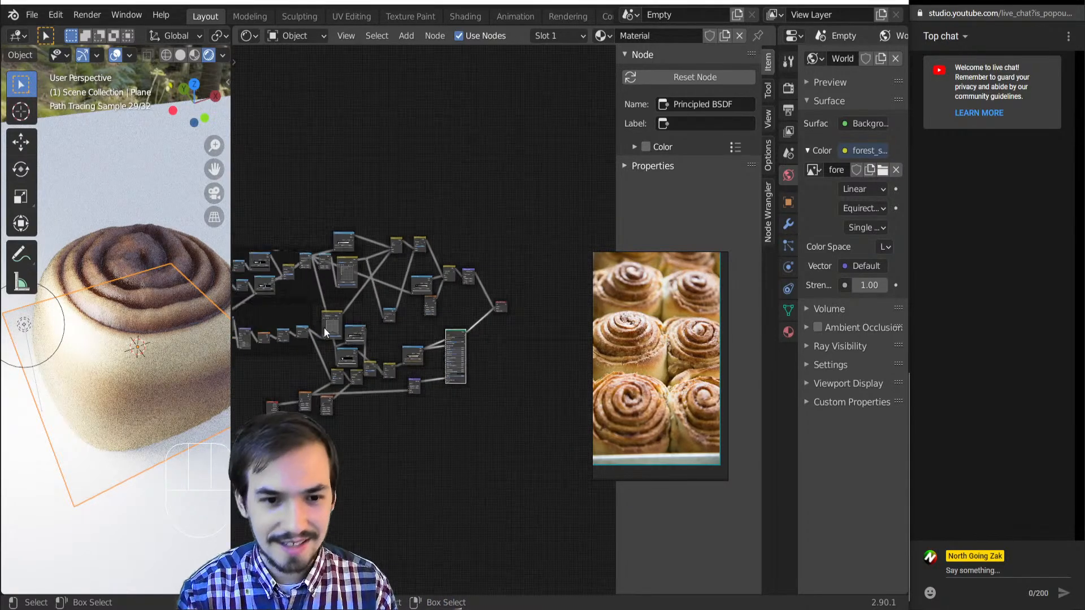
{"action": "scroll", "coordinate": [324, 330], "scroll_direction": "up", "scroll_amount": 5}
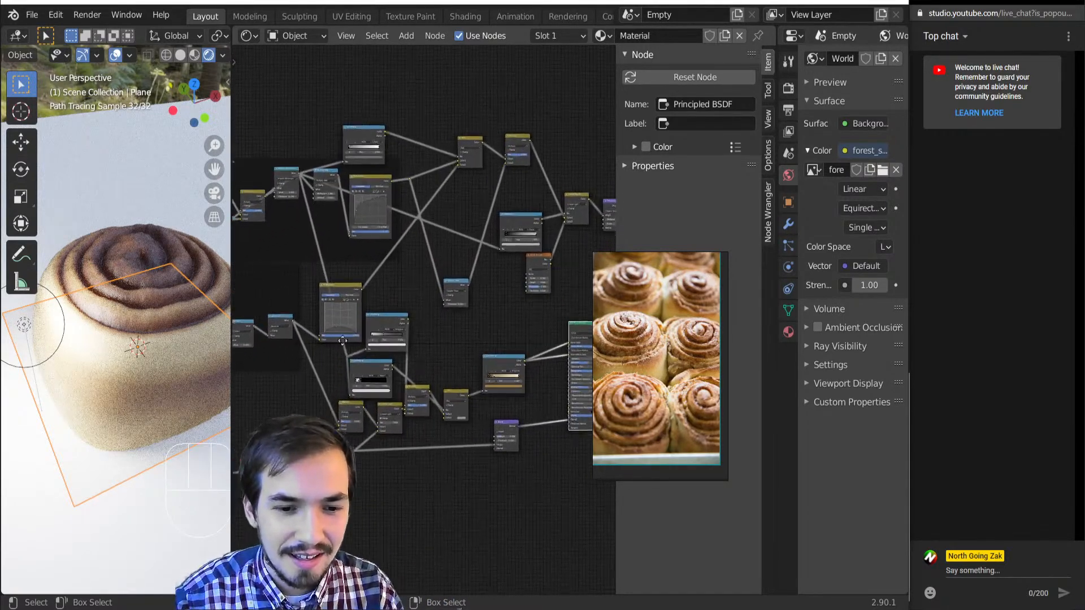
{"action": "scroll", "coordinate": [371, 323], "scroll_direction": "up", "scroll_amount": 4}
{"action": "left_click", "coordinate": [440, 354], "text": "ctrl+shift"}
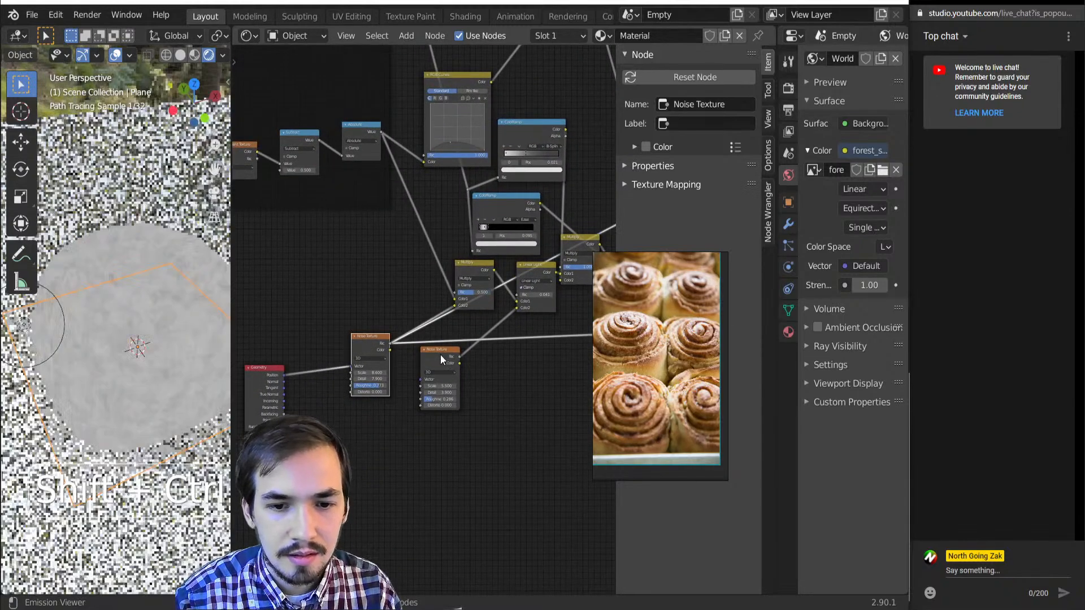
{"action": "scroll", "coordinate": [446, 346], "scroll_direction": "down", "scroll_amount": 3}
{"action": "left_click", "coordinate": [453, 291], "text": "ctrl+shift"}
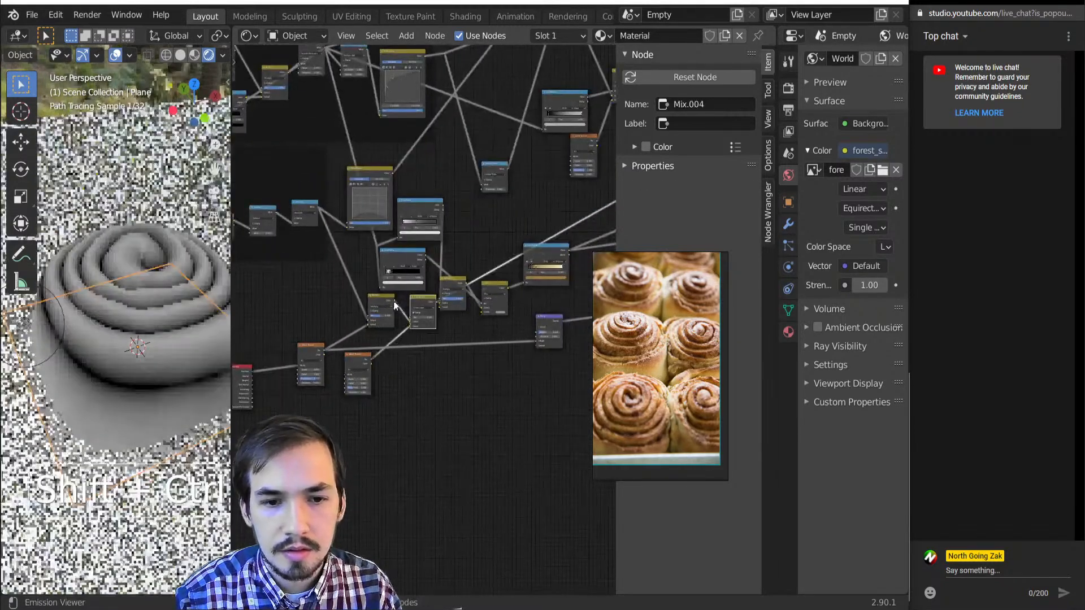
{"action": "left_click", "coordinate": [496, 292], "text": "ctrl+shift"}
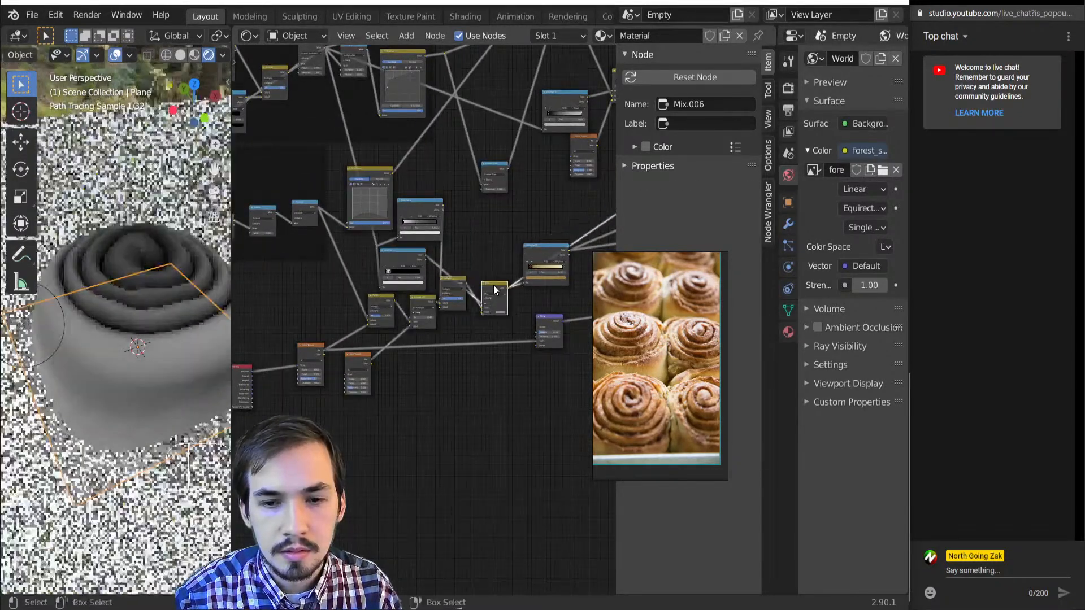
- Add a frame beside the colour branch nodes and label it "Color"
{"action": "scroll", "coordinate": [405, 391], "scroll_direction": "down", "scroll_amount": 3}
{"action": "key", "text": "shift+a"}
{"action": "left_click", "coordinate": [465, 435]}
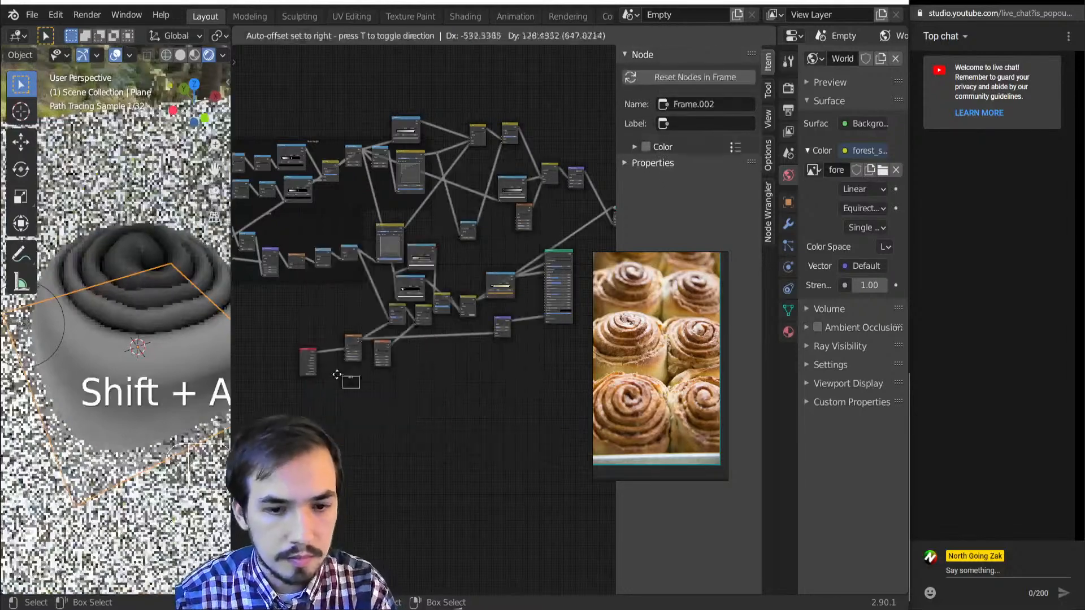
{"action": "left_click", "coordinate": [307, 419]}
{"action": "scroll", "coordinate": [411, 442], "scroll_direction": "down", "scroll_amount": 5}
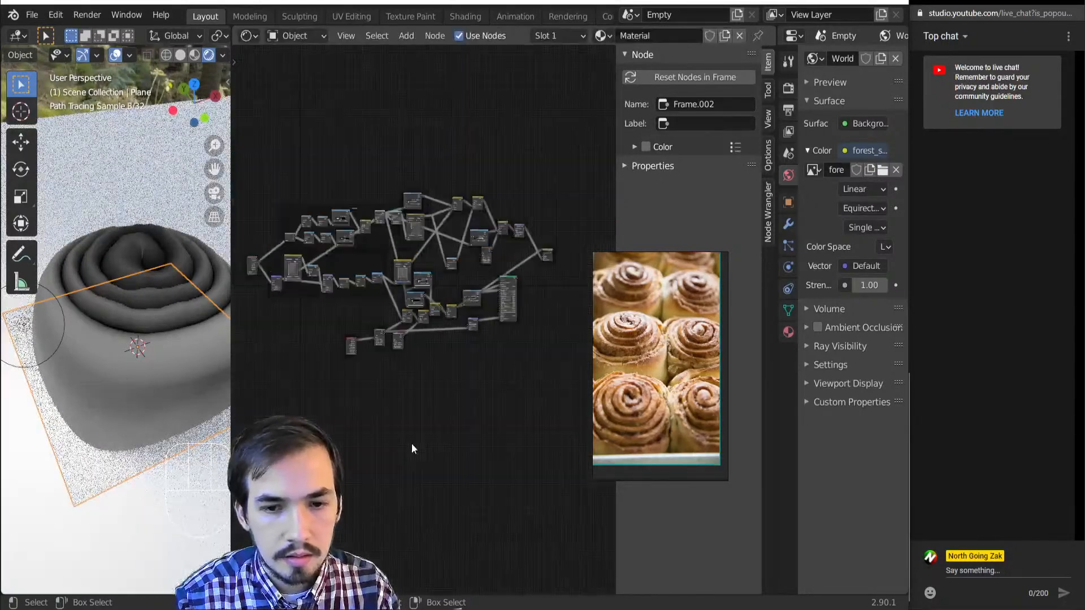
{"action": "middle_click_drag", "start_coordinate": [411, 443], "coordinate": [520, 412]}
{"action": "key", "text": "g"}
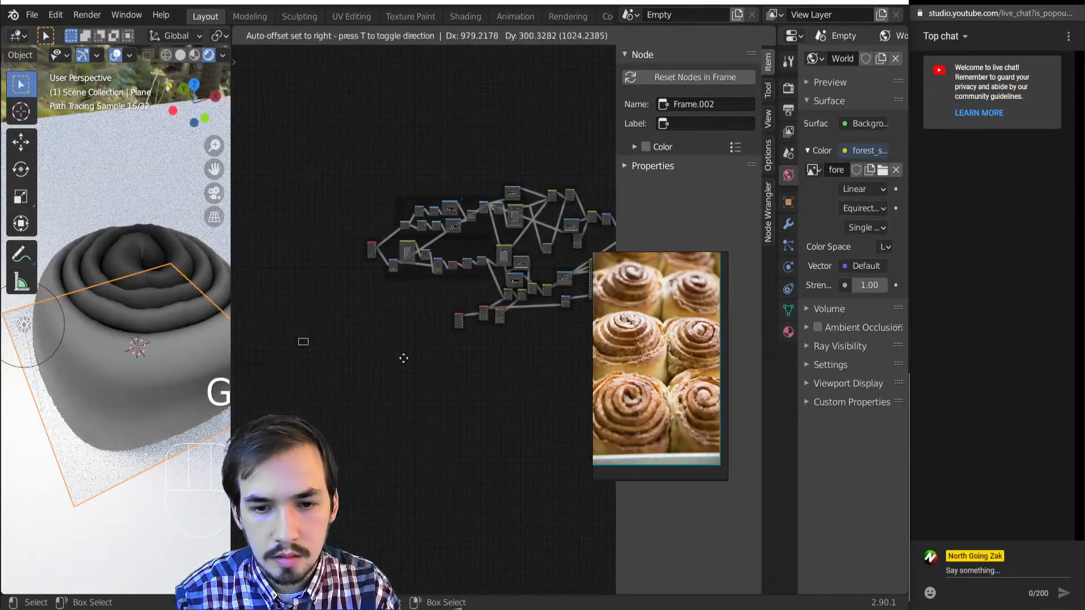
{"action": "left_click", "coordinate": [551, 286]}
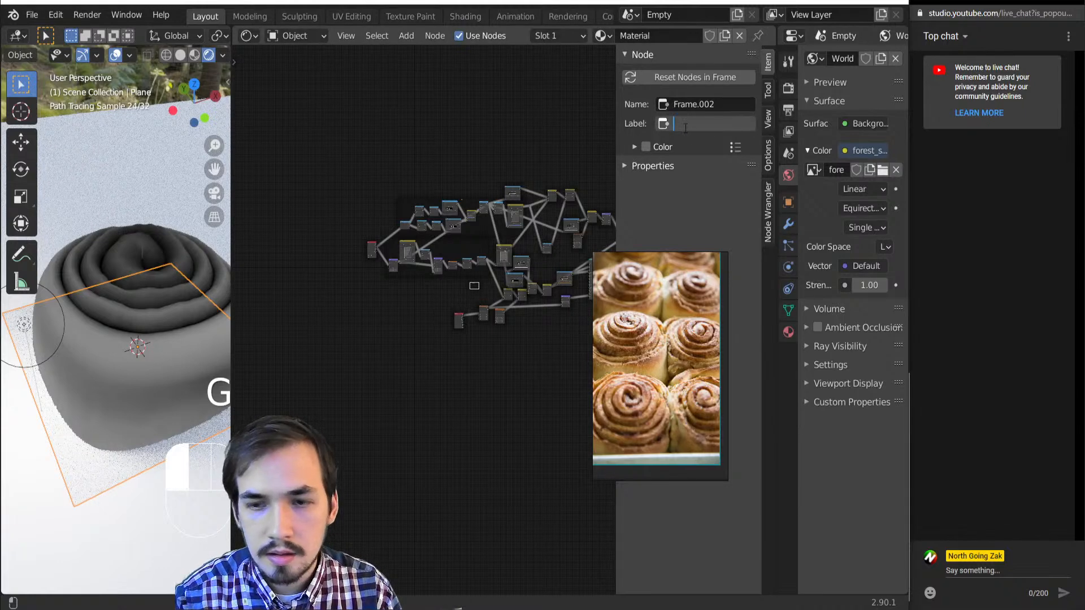
{"action": "type", "text": "Color"}
{"action": "key", "text": "Return"}
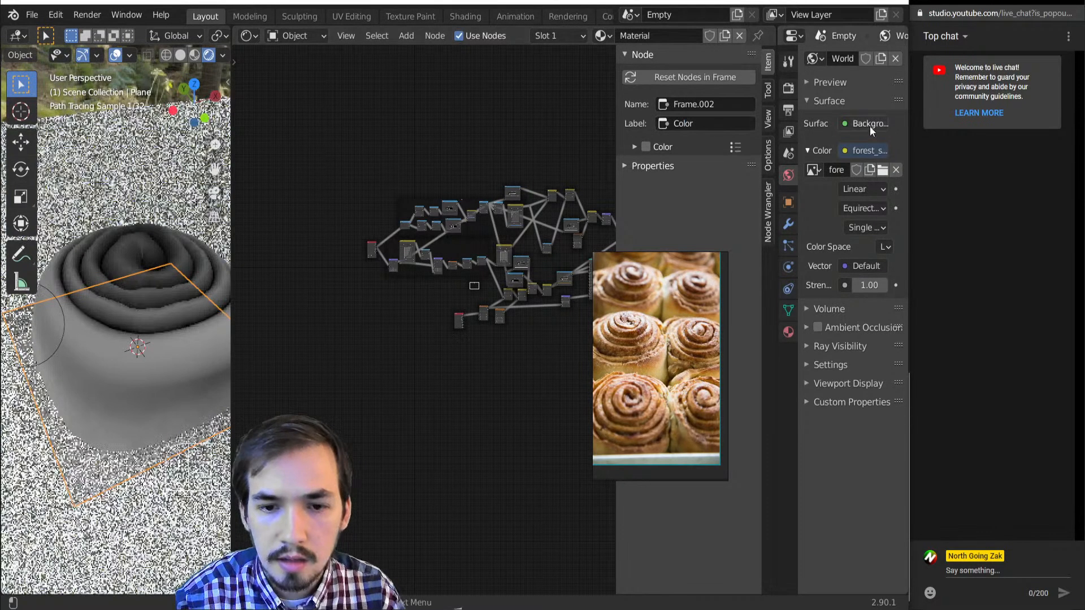
- Put the colour branch's Geometry, noise, mix and two ColorRamp nodes into the Color frame and set it below the height frames
{"action": "scroll", "coordinate": [395, 373], "scroll_direction": "up", "scroll_amount": 5}
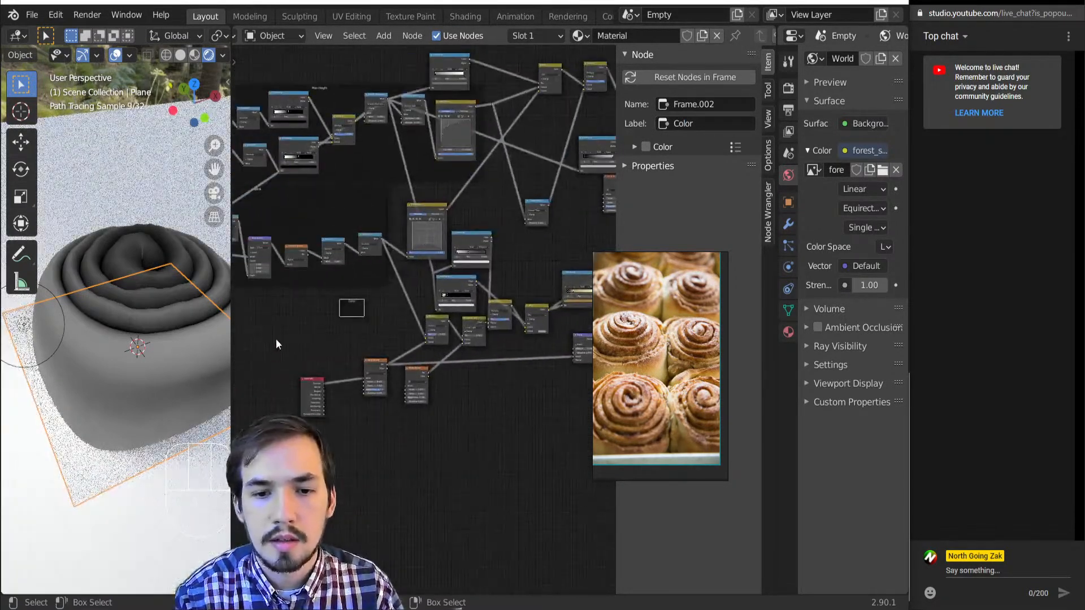
{"action": "left_click_drag", "start_coordinate": [277, 339], "coordinate": [557, 458]}
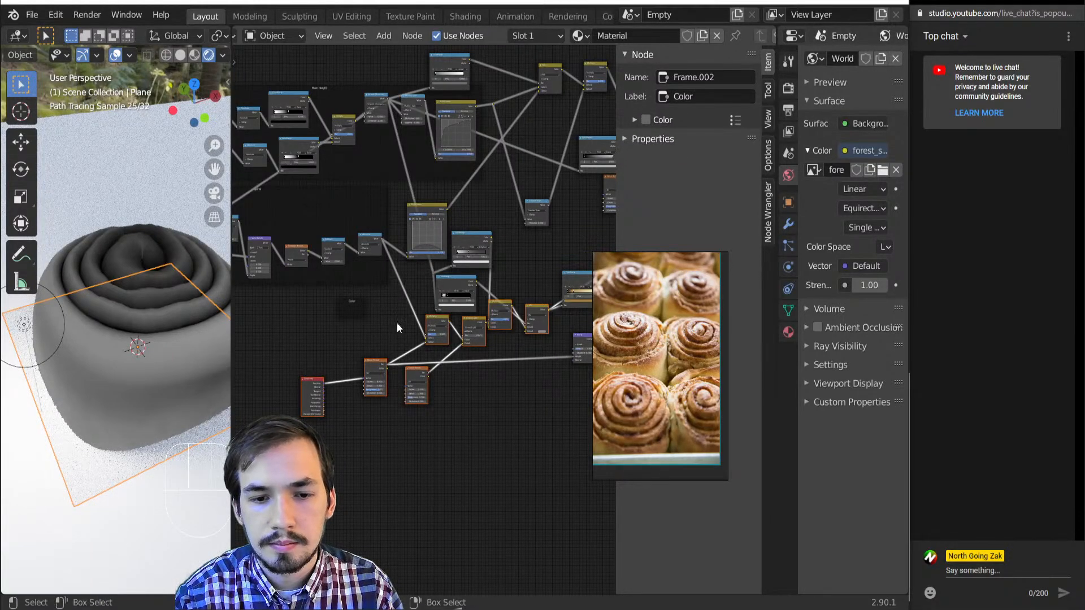
{"action": "right_click_drag", "start_coordinate": [396, 208], "coordinate": [398, 238], "text": "shift"}
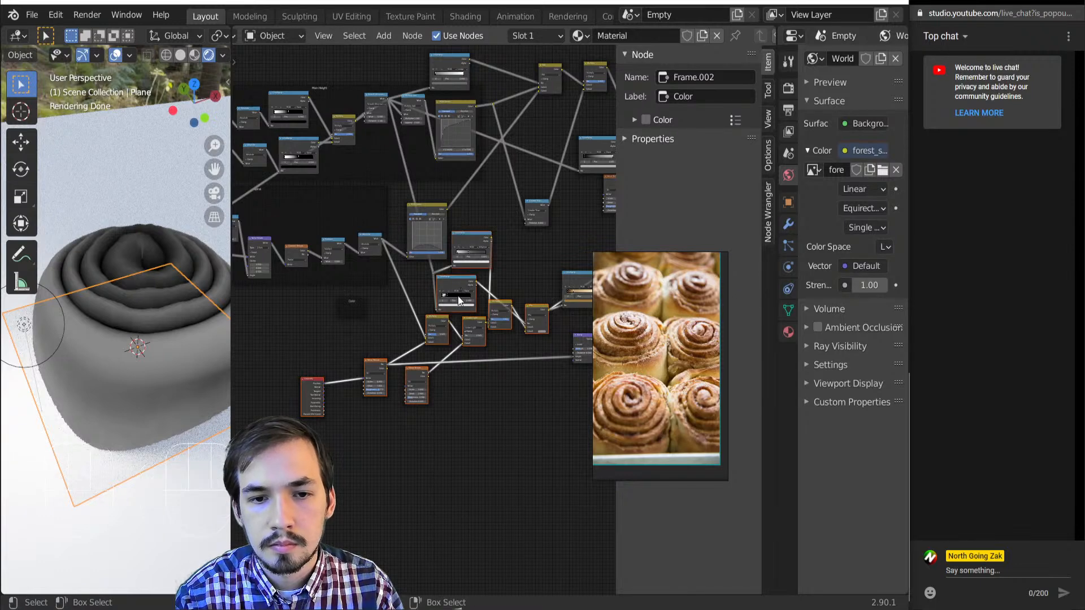
{"action": "key", "text": "g"}
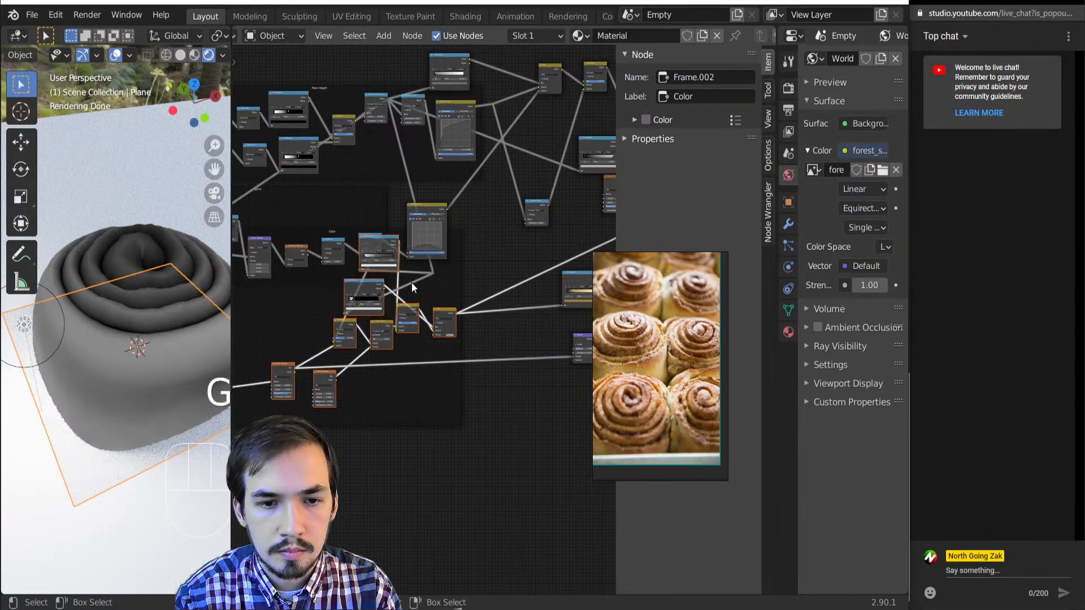
{"action": "left_click", "coordinate": [440, 368]}
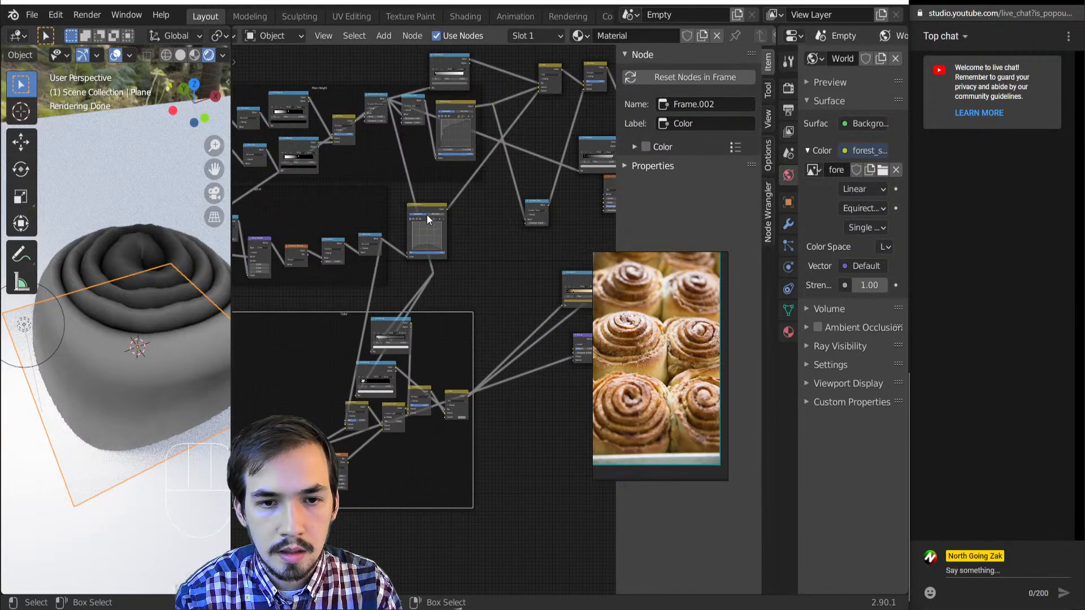
{"action": "mouse_move", "coordinate": [427, 219]}
{"action": "left_mouse_down"}
{"action": "mouse_move", "coordinate": [380, 215]}
{"action": "mouse_move", "coordinate": [419, 215]}
{"action": "left_mouse_up"}
- Preview the displacement branch's Multiply and Linear Light outputs to identify the nodes that belong together
{"action": "scroll", "coordinate": [408, 264], "scroll_direction": "up", "scroll_amount": 4}
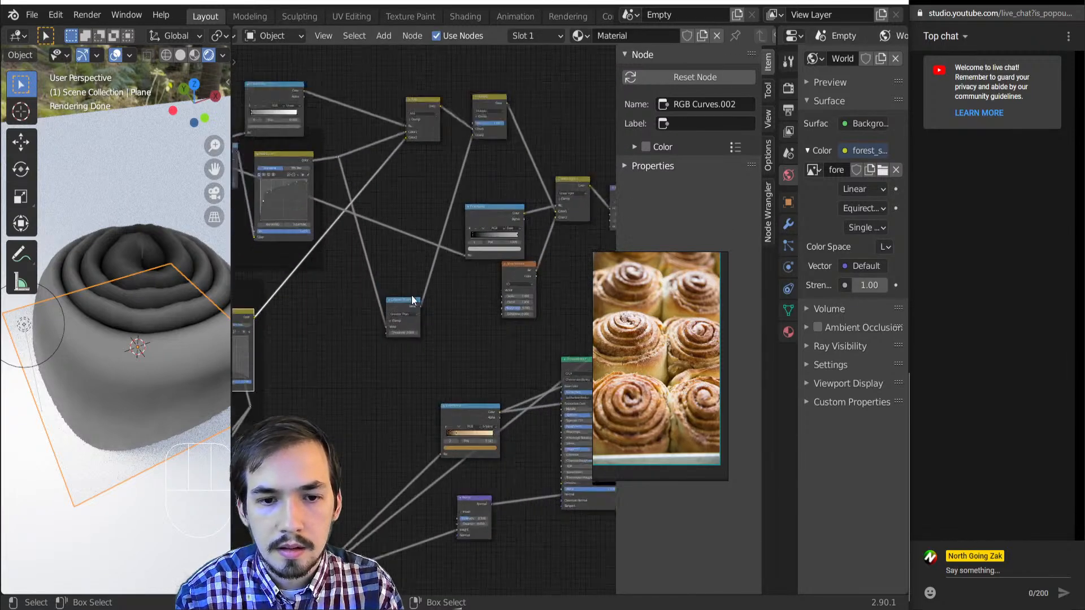
{"action": "scroll", "coordinate": [409, 301], "scroll_direction": "up", "scroll_amount": 4}
{"action": "middle_click_drag", "start_coordinate": [408, 300], "coordinate": [436, 397]}
{"action": "scroll", "coordinate": [441, 336], "scroll_direction": "down", "scroll_amount": 5}
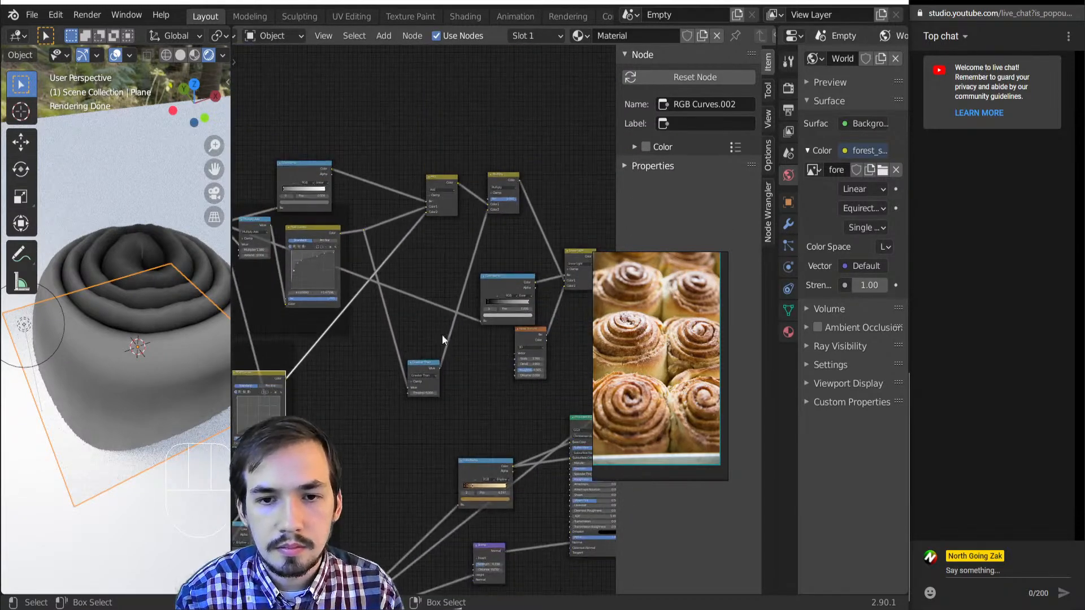
{"action": "left_click", "coordinate": [420, 366], "text": "ctrl+shift"}
{"action": "left_click", "coordinate": [576, 270], "text": "ctrl+shift"}
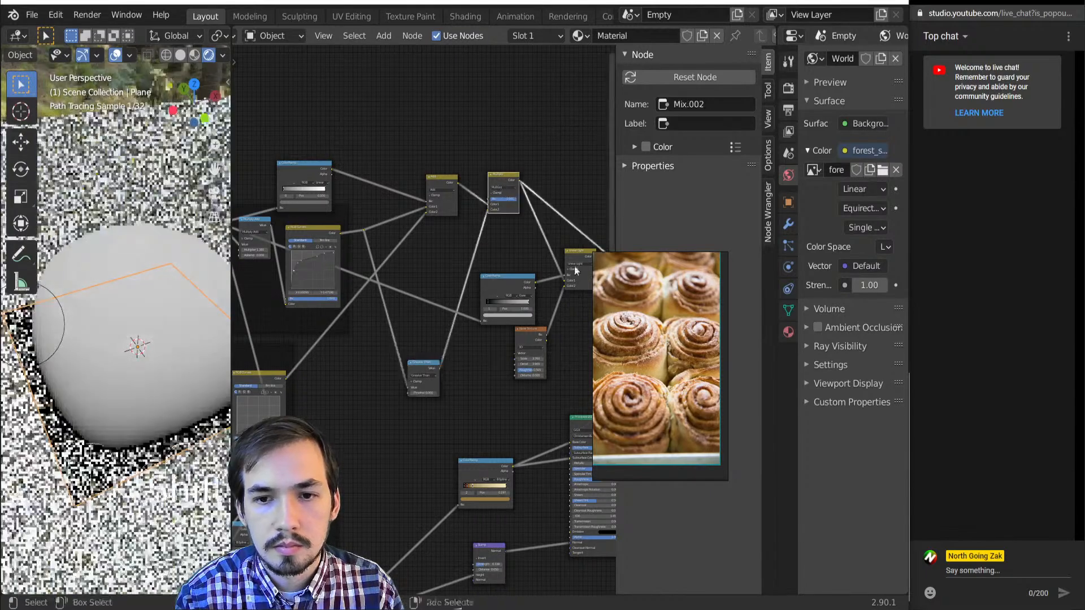
{"action": "middle_click_drag", "start_coordinate": [575, 270], "coordinate": [456, 262]}
{"action": "left_click", "coordinate": [455, 255], "text": "ctrl+shift"}
{"action": "scroll", "coordinate": [419, 301], "scroll_direction": "down", "scroll_amount": 5}
{"action": "middle_click_drag", "start_coordinate": [372, 304], "coordinate": [404, 309]}
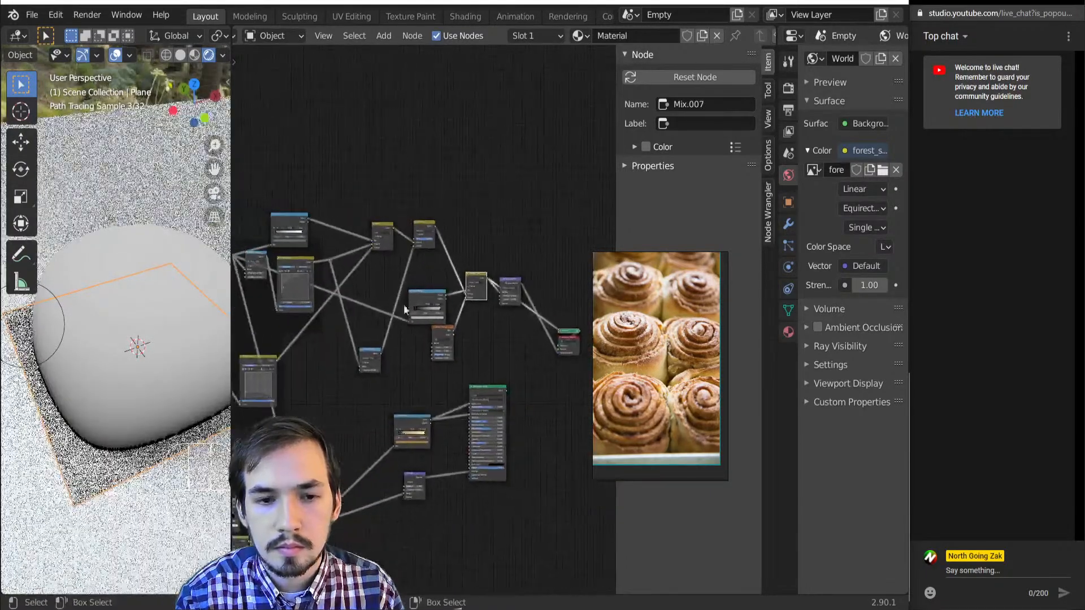
- Add a frame above the displacement branch and label it "displacement"
{"action": "key", "text": "shift+a"}
{"action": "mouse_move", "coordinate": [356, 196]}
{"action": "left_click", "coordinate": [430, 189]}
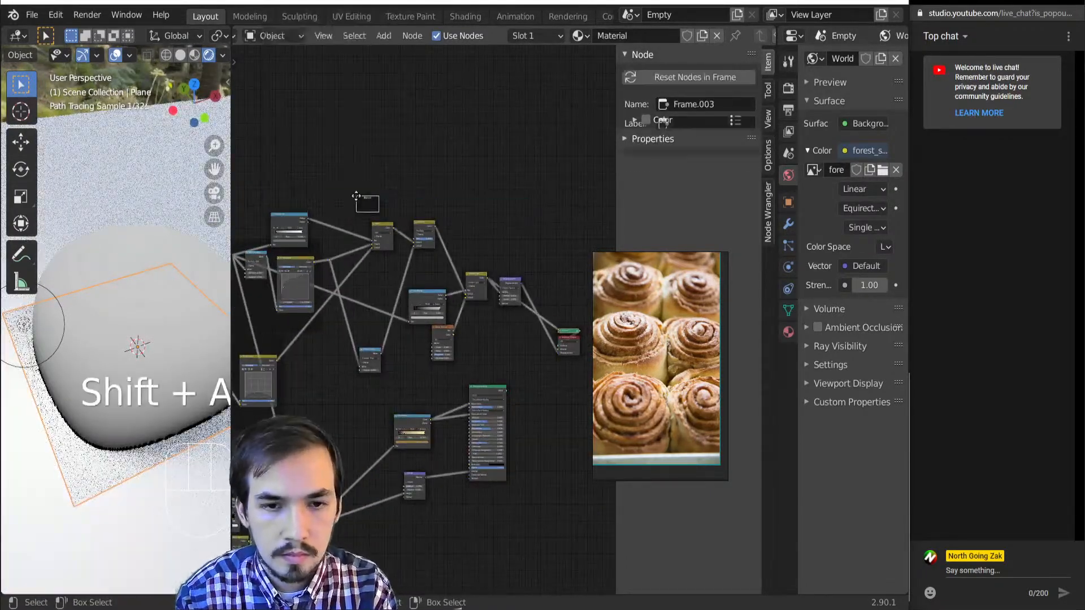
{"action": "left_click", "coordinate": [360, 199]}
{"action": "left_click", "coordinate": [703, 124]}
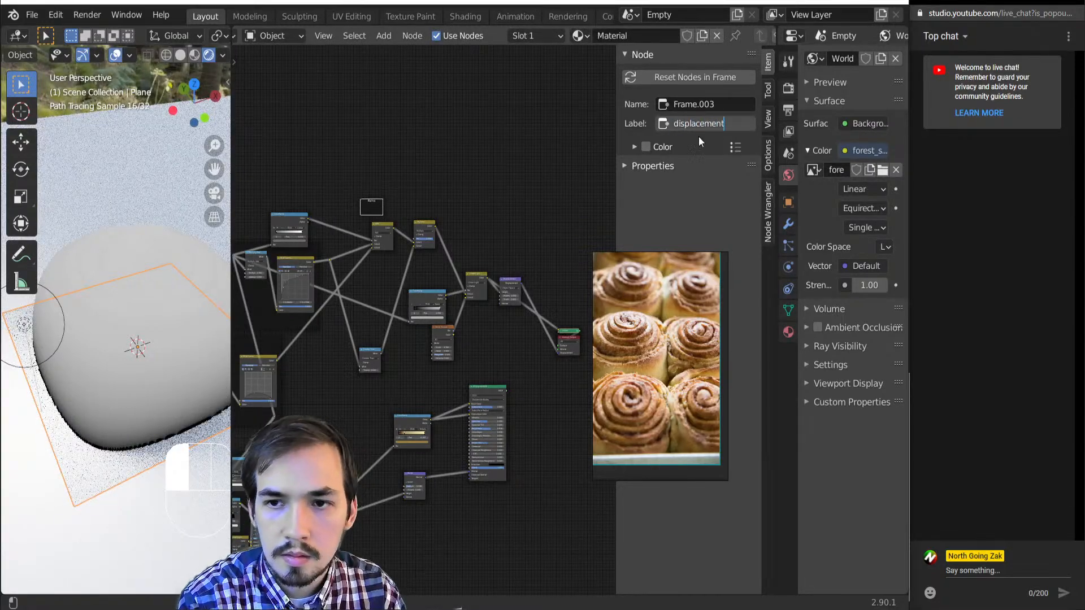
- Put the Add, Multiply, Greater Than, mask ColorRamp, Noise Texture and Linear Light nodes into the displacement frame
{"action": "left_click_drag", "start_coordinate": [330, 164], "coordinate": [466, 346]}
{"action": "key", "text": "g"}
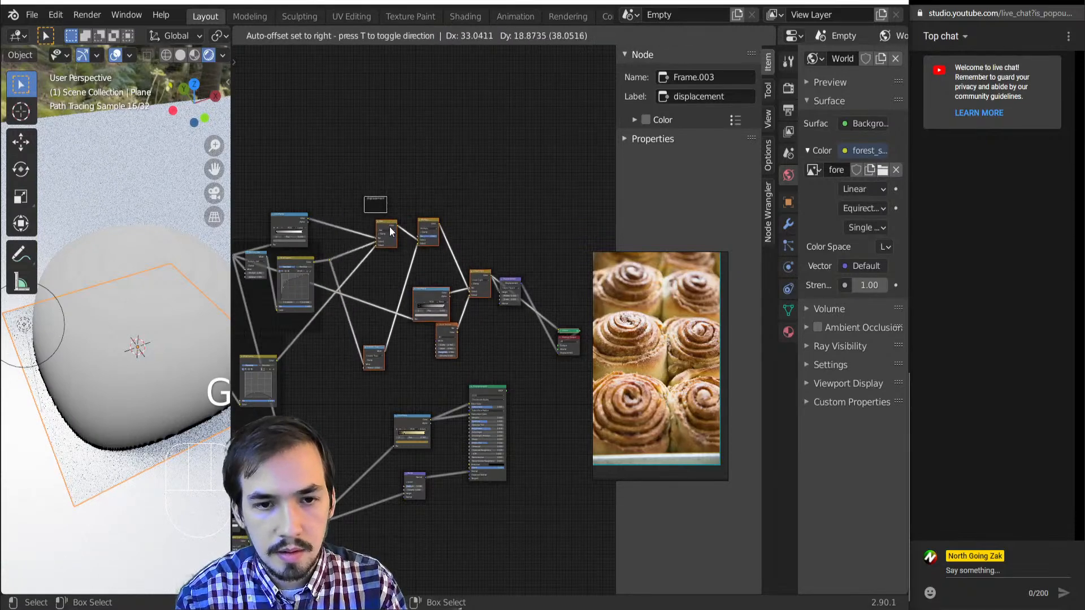
{"action": "left_click", "coordinate": [389, 226]}
{"action": "left_click_drag", "start_coordinate": [366, 224], "coordinate": [471, 363]}
{"action": "key", "text": "g"}
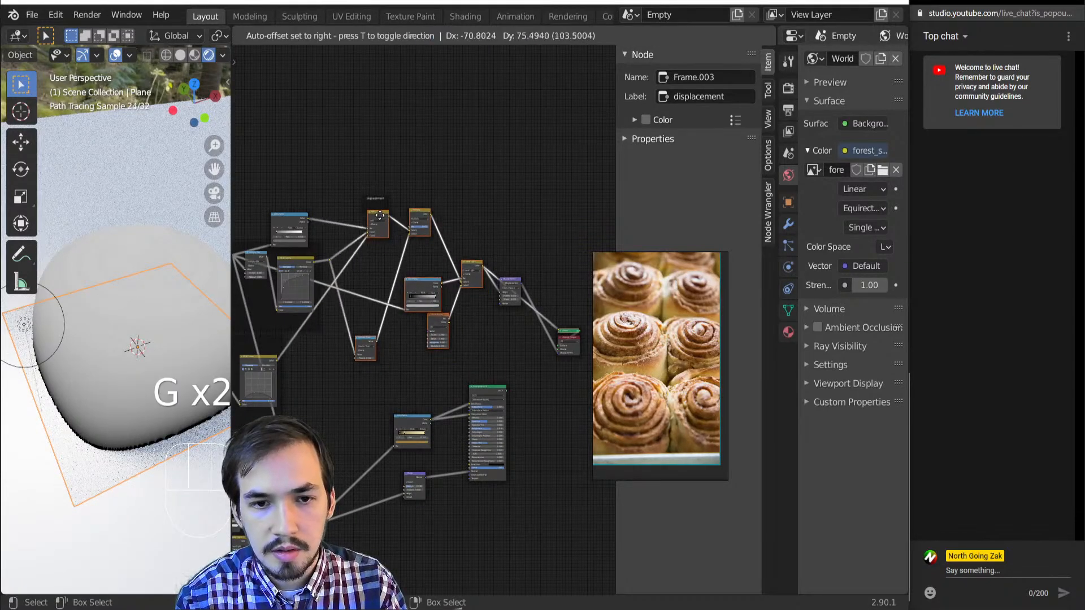
{"action": "left_click", "coordinate": [381, 208]}
{"action": "scroll", "coordinate": [385, 217], "scroll_direction": "up", "scroll_amount": 1}
{"action": "middle_click_drag", "start_coordinate": [387, 229], "coordinate": [385, 296]}
{"action": "scroll", "coordinate": [382, 294], "scroll_direction": "up", "scroll_amount": 4}
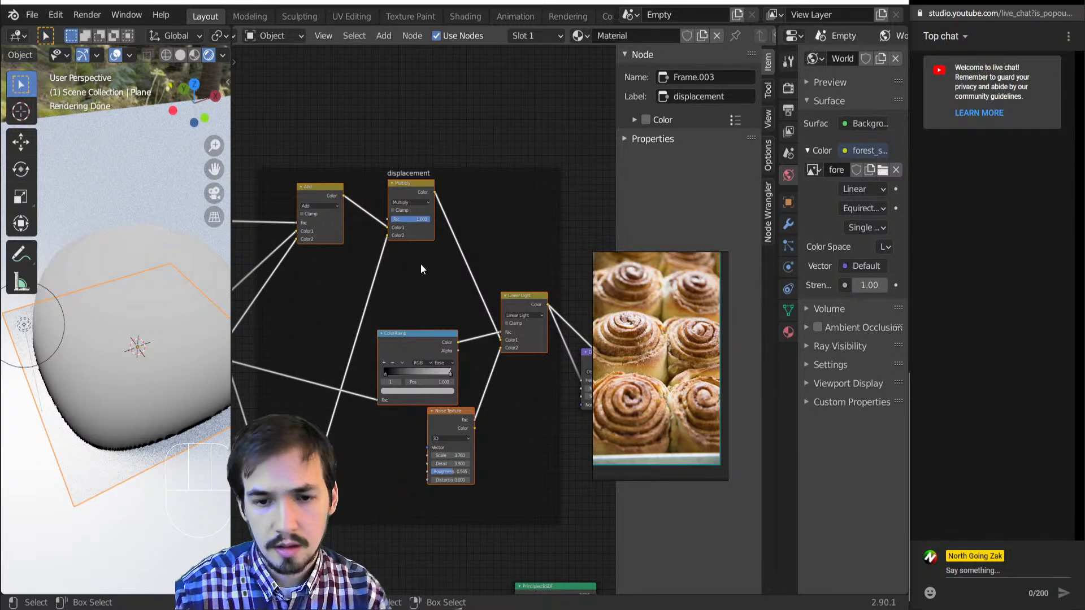
- Move the Principled BSDF with its ColorRamp and bump nodes closer to the Color frame and preview the shader on the roll
{"action": "scroll", "coordinate": [421, 263], "scroll_direction": "down", "scroll_amount": 5}
{"action": "middle_click_drag", "start_coordinate": [450, 366], "coordinate": [498, 342]}
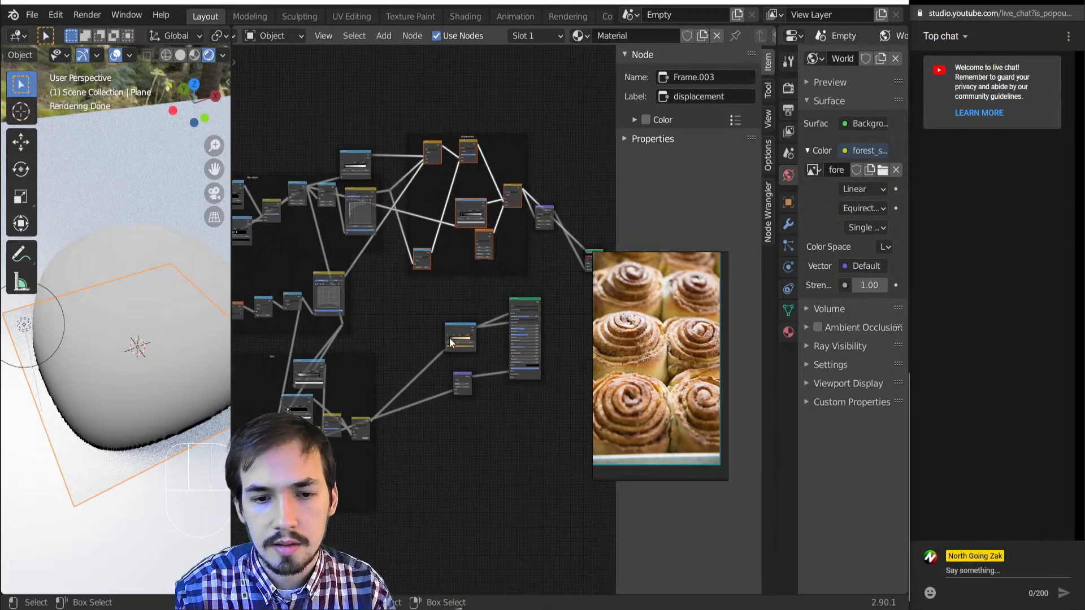
{"action": "scroll", "coordinate": [449, 339], "scroll_direction": "down", "scroll_amount": 5}
{"action": "middle_click_drag", "start_coordinate": [305, 340], "coordinate": [349, 329]}
{"action": "middle_click_drag", "start_coordinate": [487, 329], "coordinate": [465, 356]}
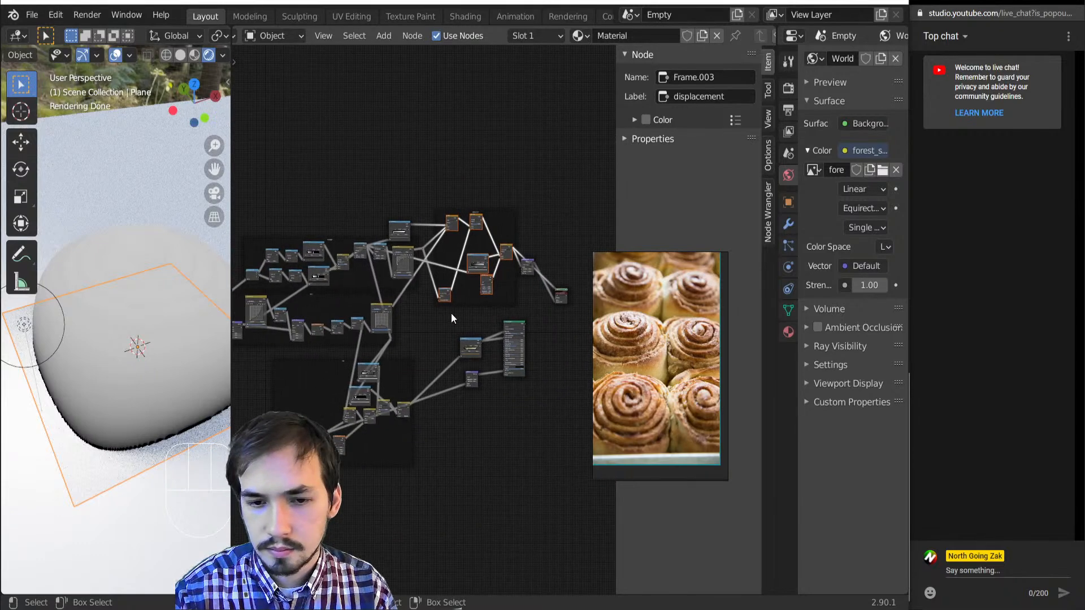
{"action": "left_click_drag", "start_coordinate": [522, 388], "coordinate": [528, 398]}
{"action": "key", "text": "g"}
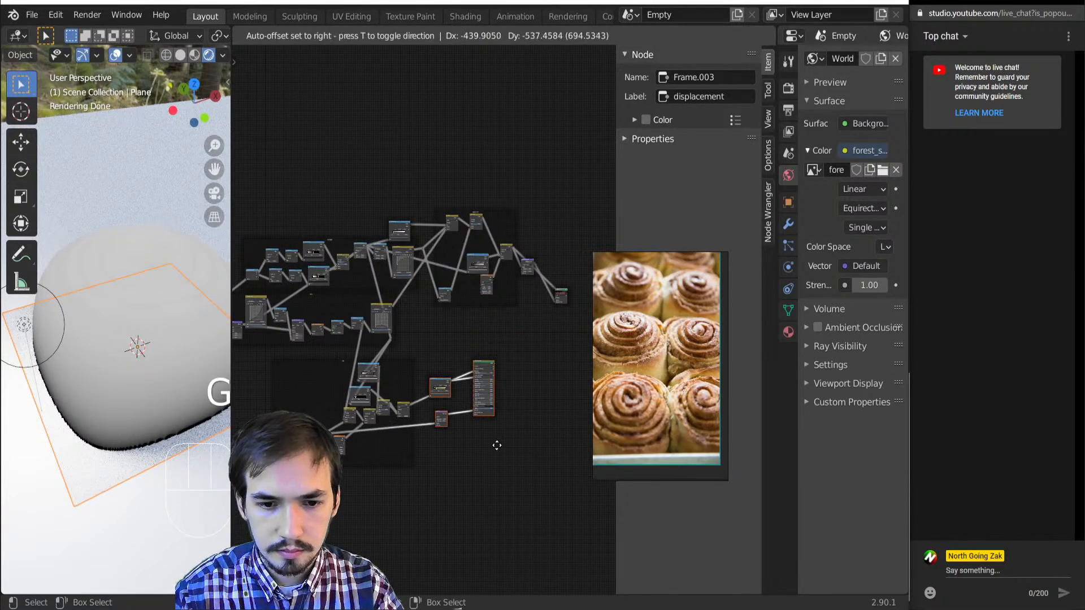
{"action": "left_click", "coordinate": [494, 405]}
{"action": "scroll", "coordinate": [508, 398], "scroll_direction": "up", "scroll_amount": 2}
{"action": "left_click", "coordinate": [522, 391], "text": "ctrl+shift"}
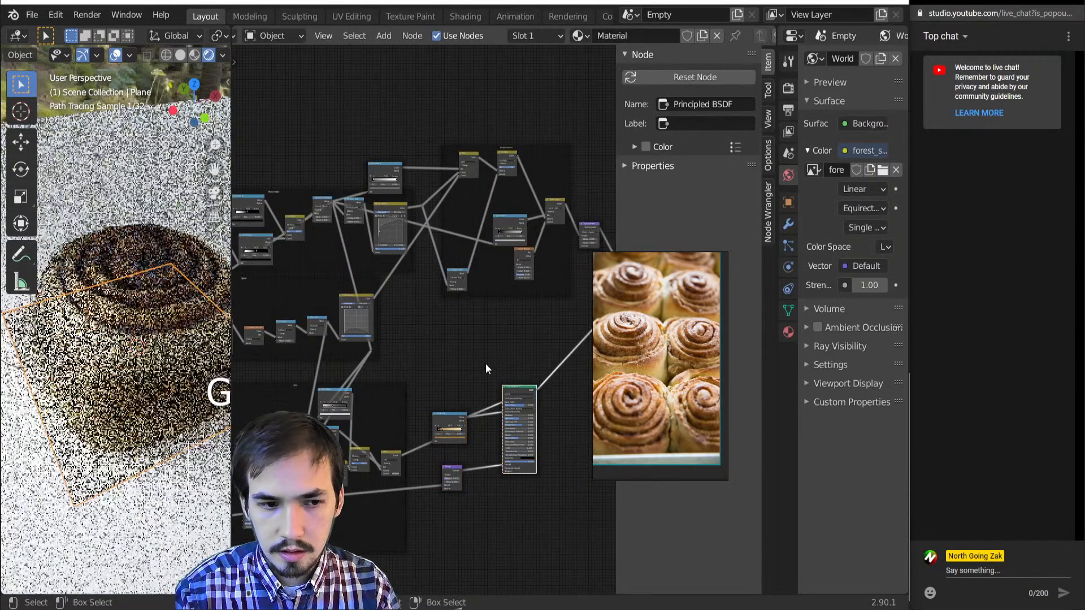
- Insert a Mix Shader on the link between the Principled BSDF and the Material Output
{"action": "middle_click_drag", "start_coordinate": [486, 364], "coordinate": [354, 394]}
{"action": "scroll", "coordinate": [458, 358], "scroll_direction": "up", "scroll_amount": 3}
{"action": "key", "text": "shift+a"}
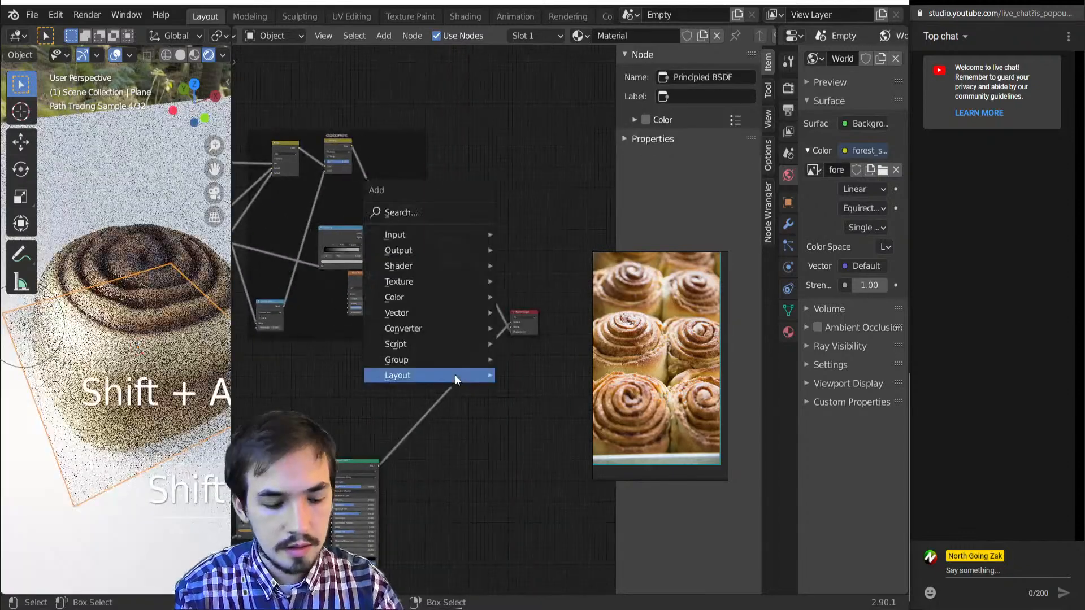
{"action": "key", "text": "s"}
{"action": "key", "text": "m"}
{"action": "left_click", "coordinate": [482, 386]}
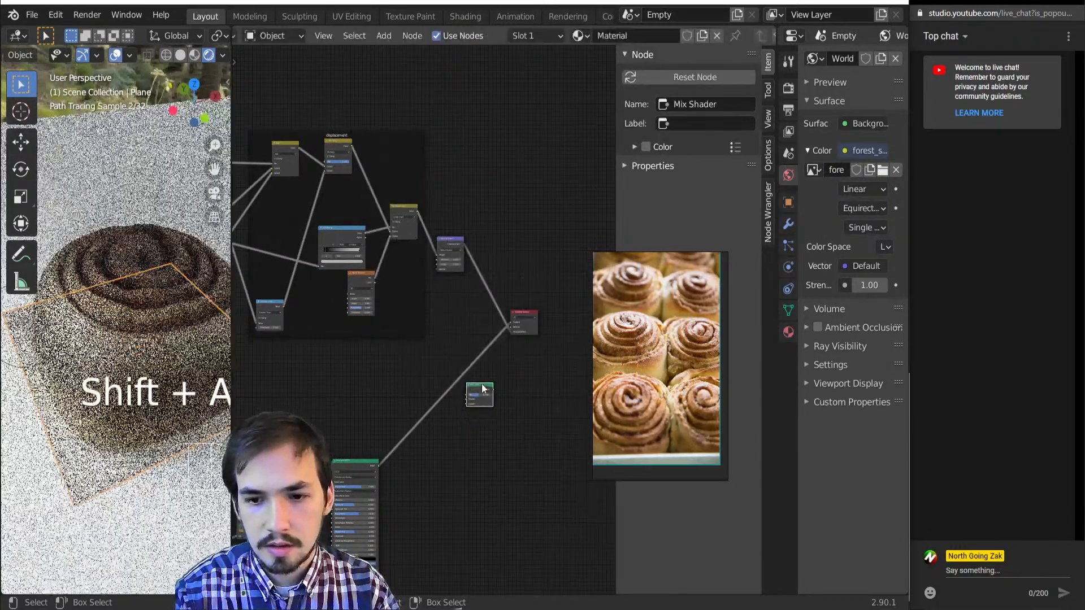
{"action": "left_click_drag", "start_coordinate": [487, 394], "coordinate": [484, 365]}
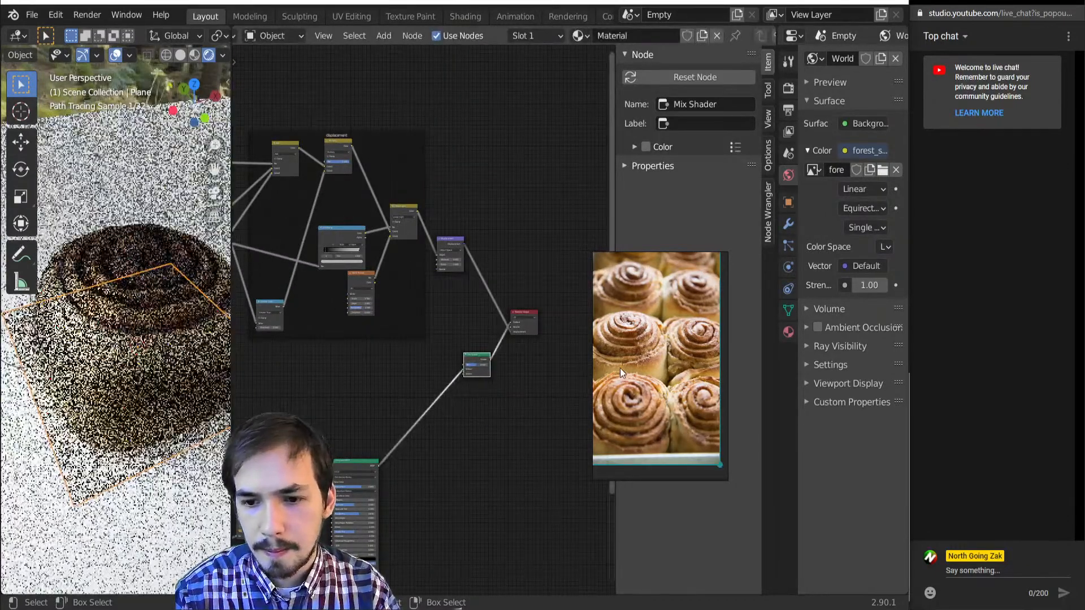
- Add a Wave Texture node in the free space above the height frames and preview it on the roll
{"action": "scroll", "coordinate": [622, 368], "scroll_direction": "down", "scroll_amount": 1}
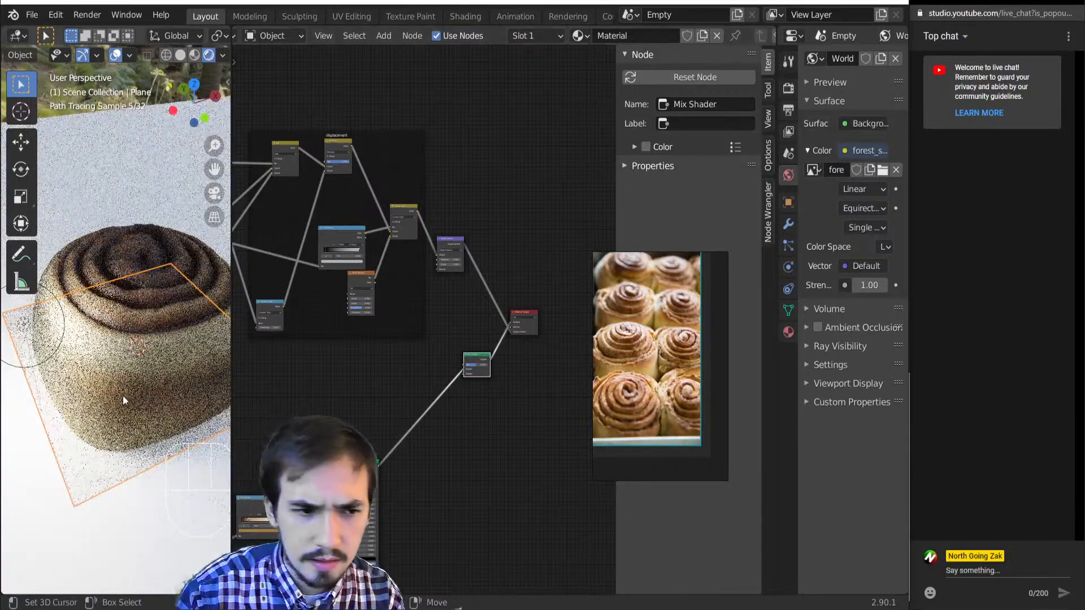
{"action": "scroll", "coordinate": [435, 425], "scroll_direction": "down", "scroll_amount": 3}
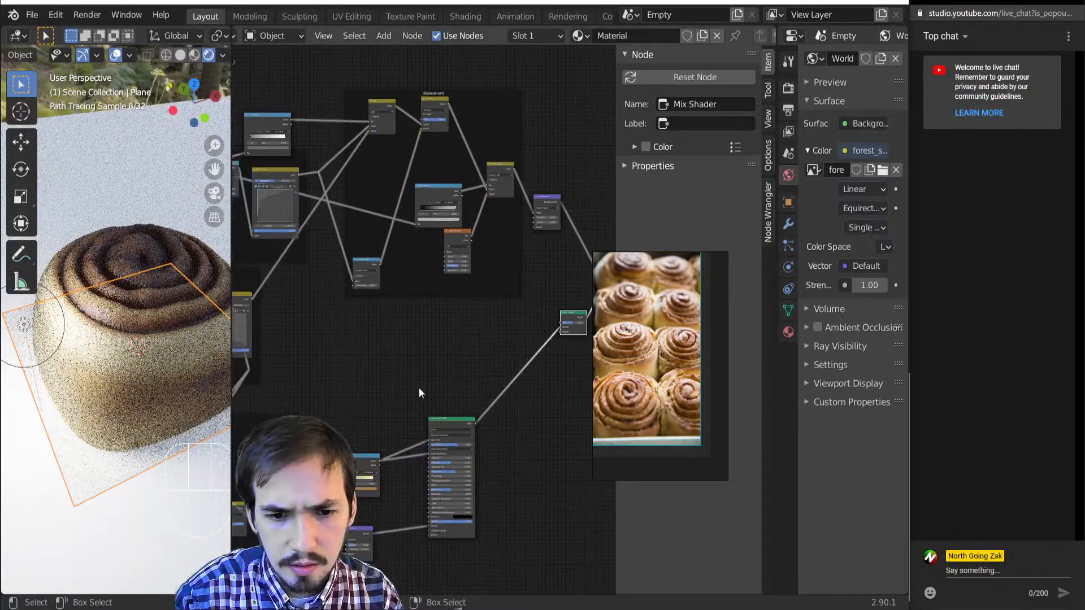
{"action": "middle_click_drag", "start_coordinate": [284, 130], "coordinate": [487, 225]}
{"action": "key", "text": "shift+a"}
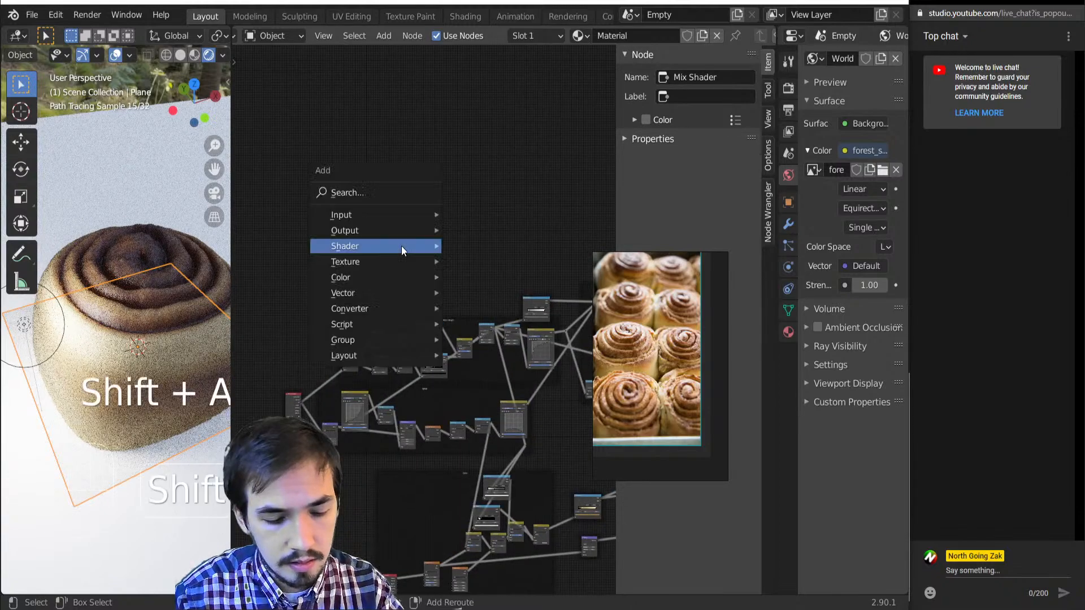
{"action": "mouse_move", "coordinate": [367, 259]}
{"action": "left_click", "coordinate": [508, 497]}
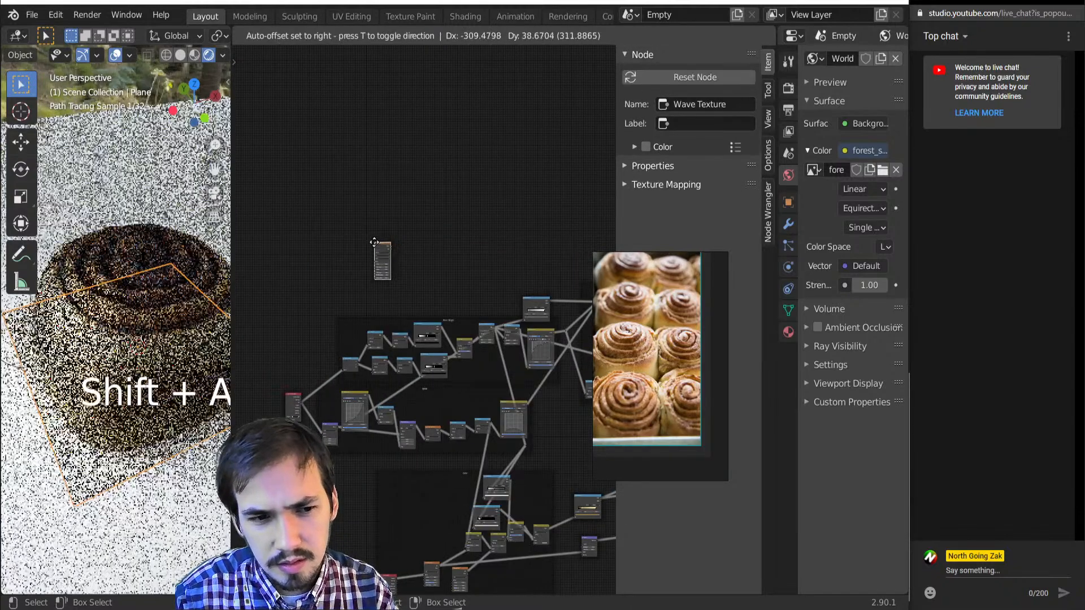
{"action": "left_click", "coordinate": [376, 247]}
{"action": "left_click", "coordinate": [382, 248], "text": "ctrl+shift"}
{"action": "middle_click_drag", "start_coordinate": [382, 249], "coordinate": [399, 349]}
{"action": "scroll", "coordinate": [481, 311], "scroll_direction": "up", "scroll_amount": 6}
{"action": "scroll", "coordinate": [390, 373], "scroll_direction": "down", "scroll_amount": 3}
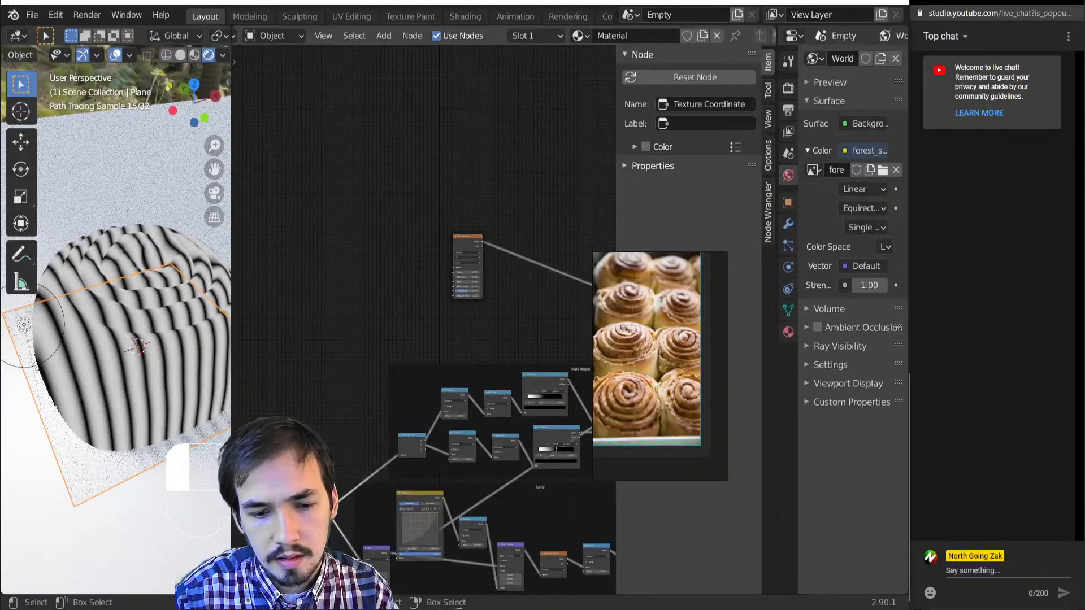
- Move the Texture Coordinate node beside the Wave Texture and connect its UV output to the texture's Vector
{"action": "key", "text": "g"}
{"action": "left_click", "coordinate": [347, 290]}
{"action": "scroll", "coordinate": [346, 279], "scroll_direction": "up", "scroll_amount": 3}
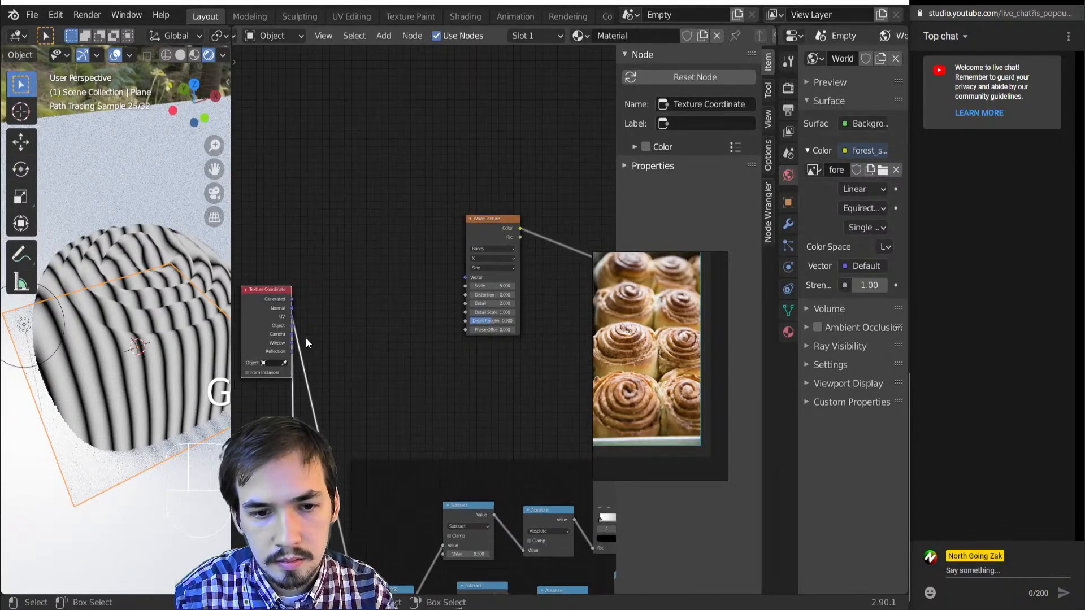
{"action": "scroll", "coordinate": [307, 337], "scroll_direction": "up", "scroll_amount": 2}
{"action": "scroll", "coordinate": [367, 300], "scroll_direction": "down", "scroll_amount": 1}
{"action": "left_click_drag", "start_coordinate": [257, 317], "coordinate": [474, 276]}
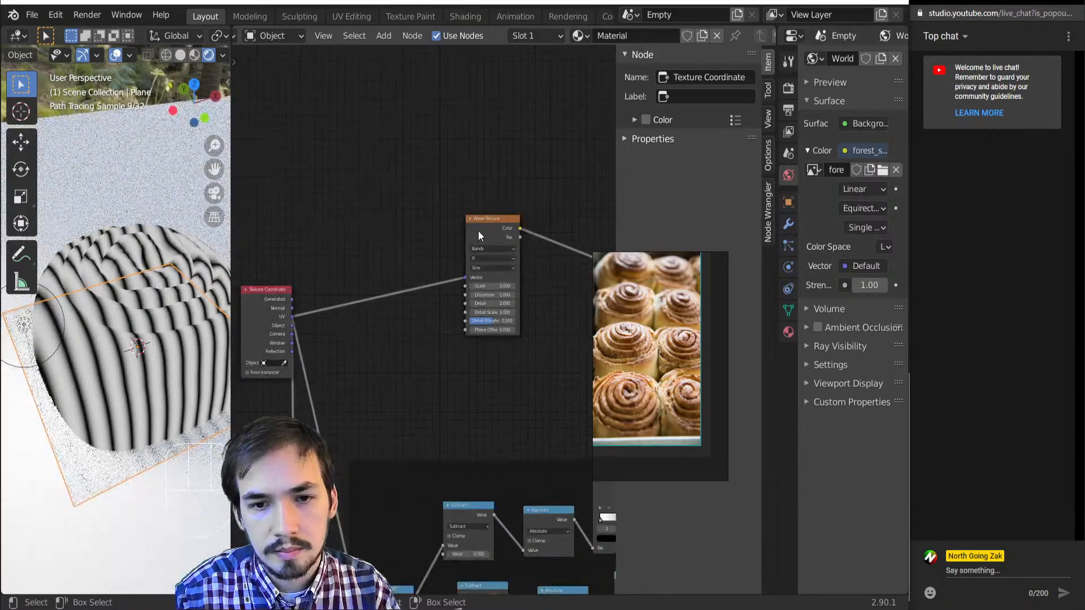
- Duplicate the Wave Texture, feed the copy with UV coordinates, set its band direction to Y and place it before the original
{"action": "left_click", "coordinate": [478, 231]}
{"action": "key", "text": "shift+d"}
{"action": "left_click", "coordinate": [475, 87]}
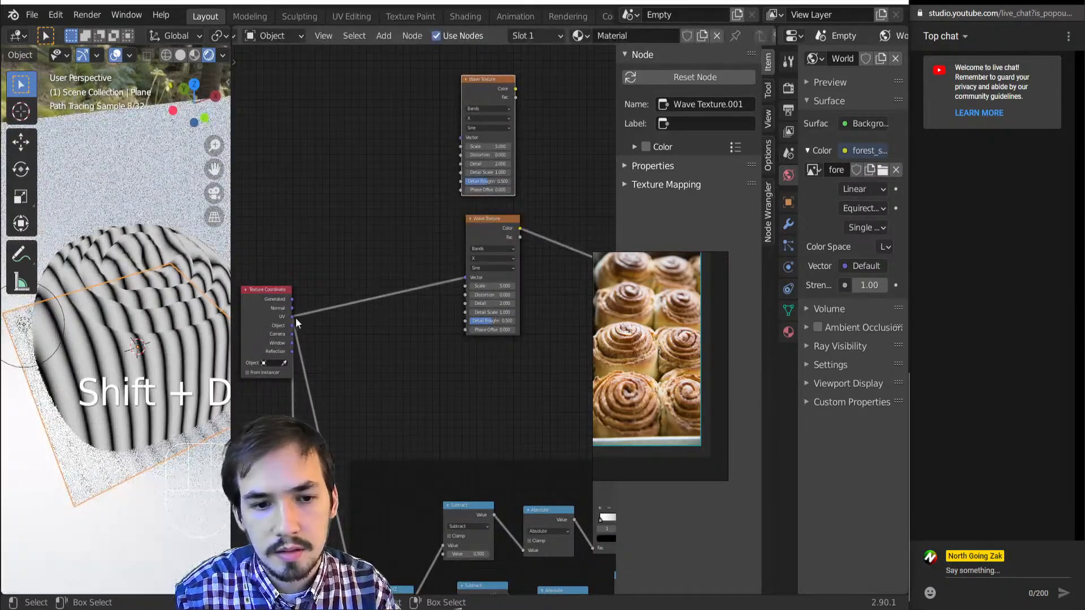
{"action": "left_click_drag", "start_coordinate": [459, 137], "coordinate": [463, 140]}
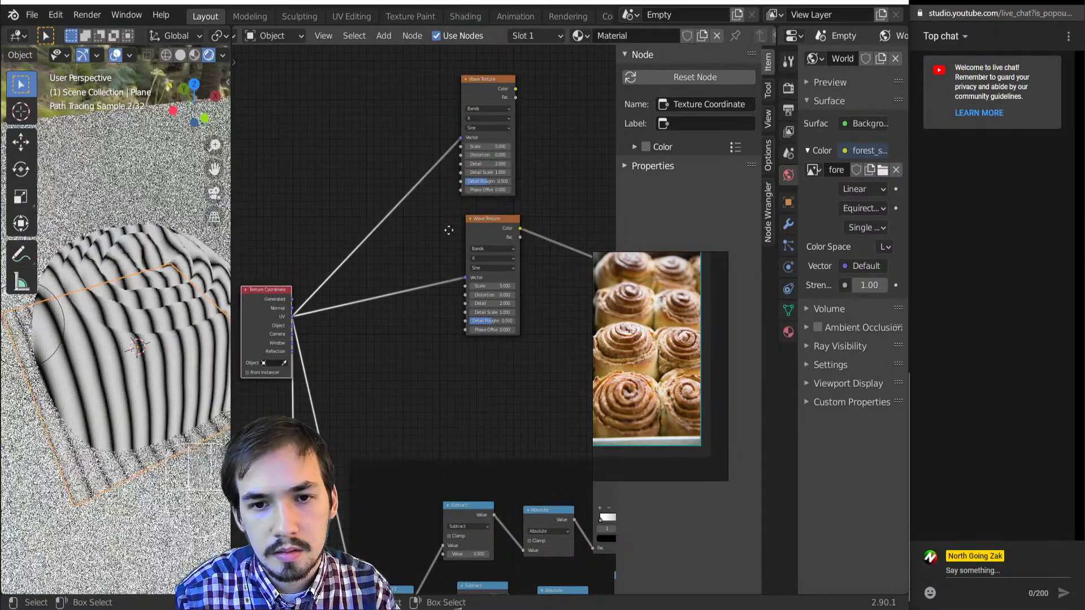
{"action": "middle_click_drag", "start_coordinate": [491, 255], "coordinate": [444, 288]}
{"action": "scroll", "coordinate": [446, 327], "scroll_direction": "up", "scroll_amount": 2}
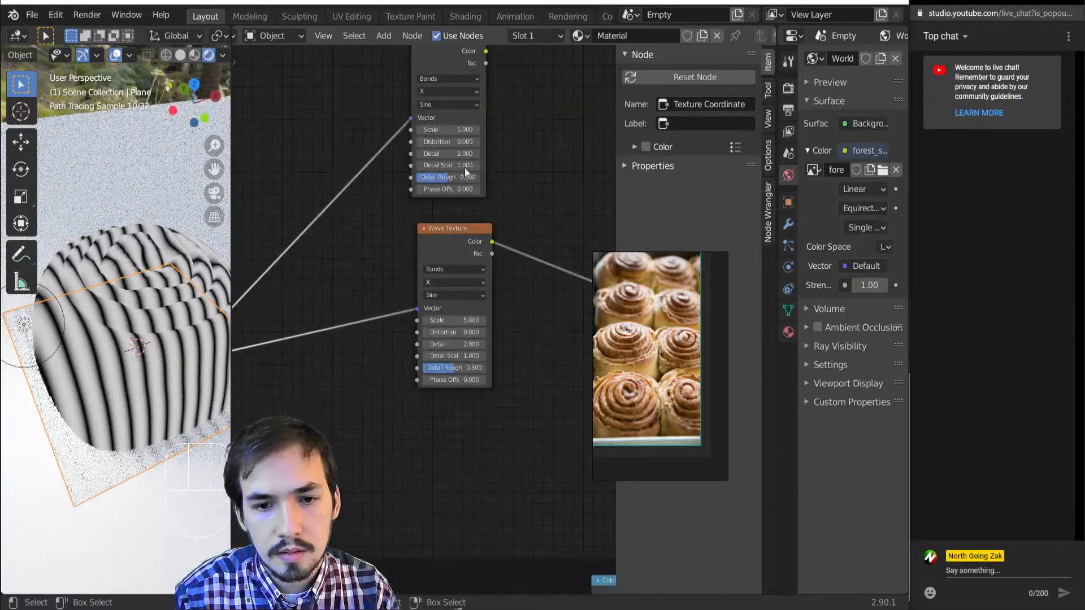
{"action": "left_click", "coordinate": [454, 89]}
{"action": "left_click", "coordinate": [450, 101]}
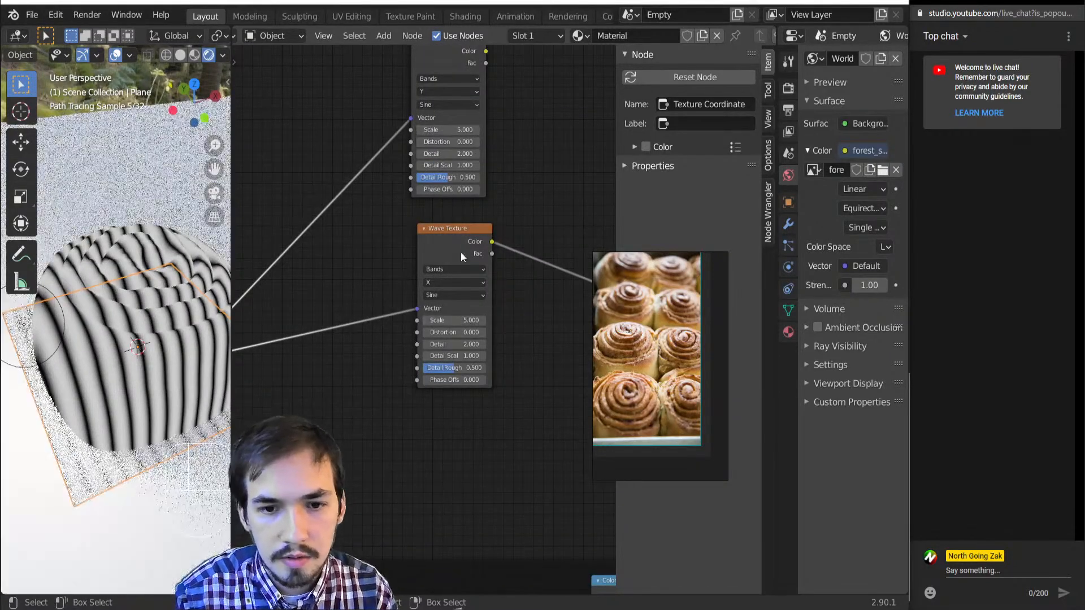
{"action": "scroll", "coordinate": [461, 256], "scroll_direction": "down", "scroll_amount": 2}
{"action": "left_click_drag", "start_coordinate": [439, 141], "coordinate": [337, 184]}
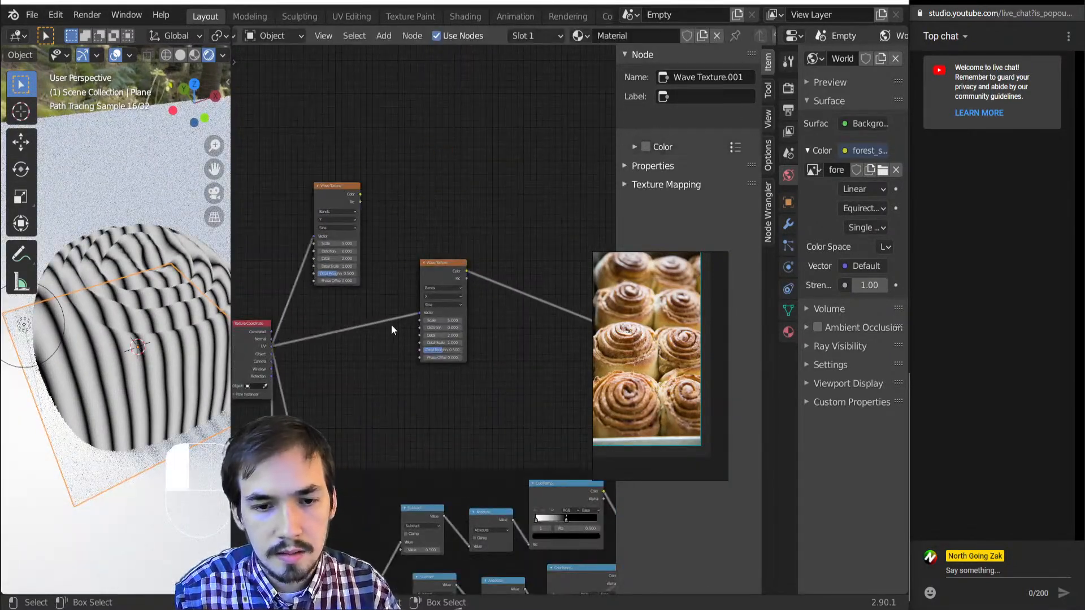
- Insert a Mix color node between the UV output and the X-direction Wave Texture and set it to Linear Light
{"action": "key", "text": "shift+a"}
{"action": "key", "text": "c"}
{"action": "key", "text": "m"}
{"action": "left_click", "coordinate": [382, 303]}
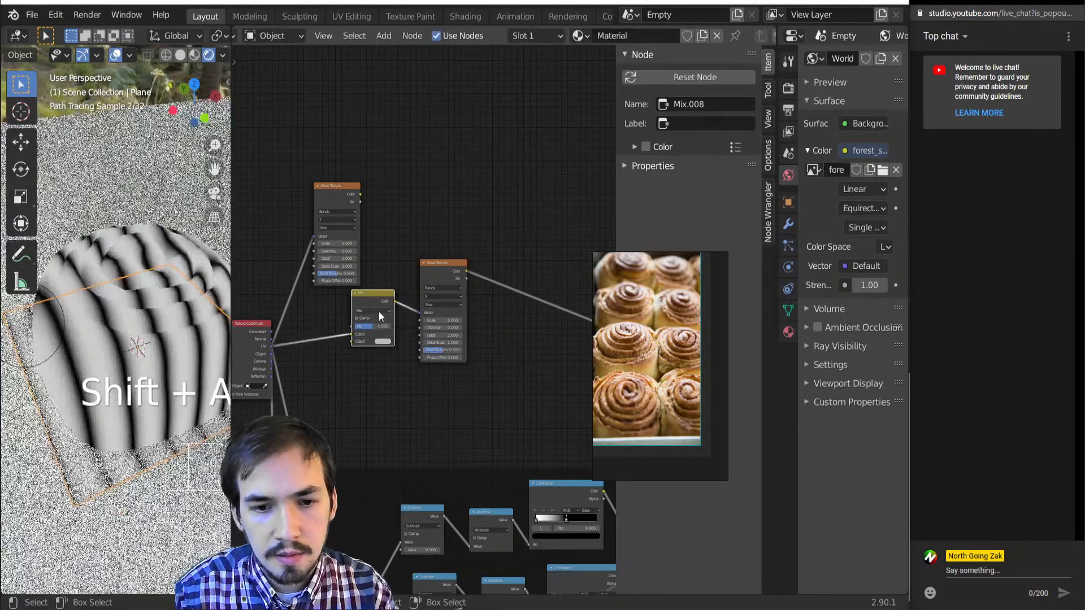
{"action": "left_click", "coordinate": [373, 311]}
{"action": "left_click", "coordinate": [373, 399]}
- Space out the Linear Light and X wave nodes, and connect the Y wave's Color to Color2 with factor 0.006
{"action": "left_click_drag", "start_coordinate": [380, 249], "coordinate": [454, 343]}
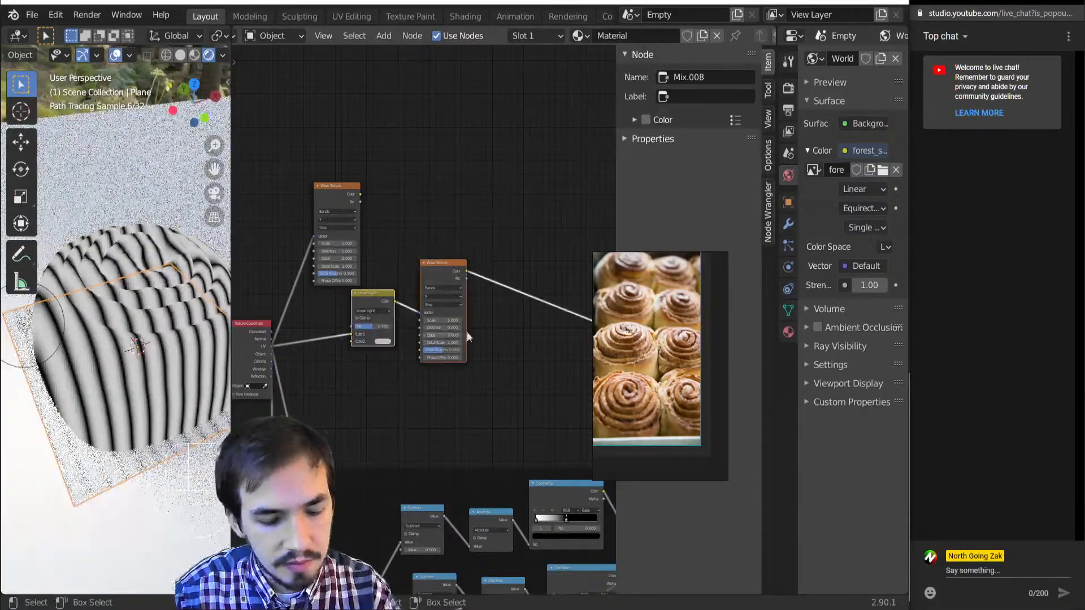
{"action": "scroll", "coordinate": [468, 332], "scroll_direction": "down", "scroll_amount": 4}
{"action": "key", "text": "g"}
{"action": "left_click", "coordinate": [577, 311]}
{"action": "scroll", "coordinate": [362, 220], "scroll_direction": "up", "scroll_amount": 7}
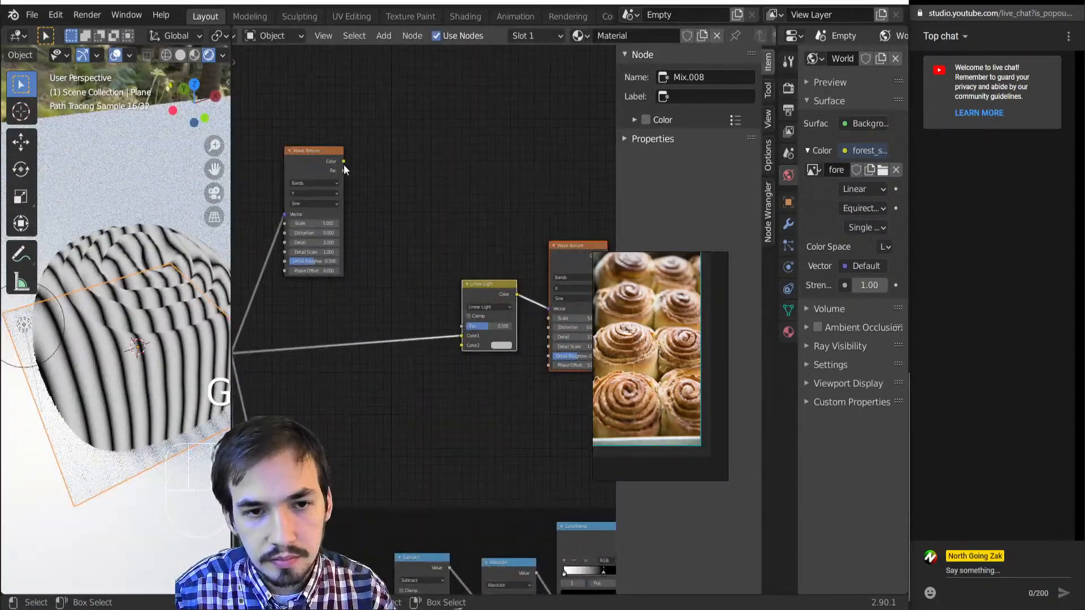
{"action": "left_click_drag", "start_coordinate": [460, 345], "coordinate": [466, 326]}
{"action": "middle_click_drag", "start_coordinate": [561, 335], "coordinate": [482, 347]}
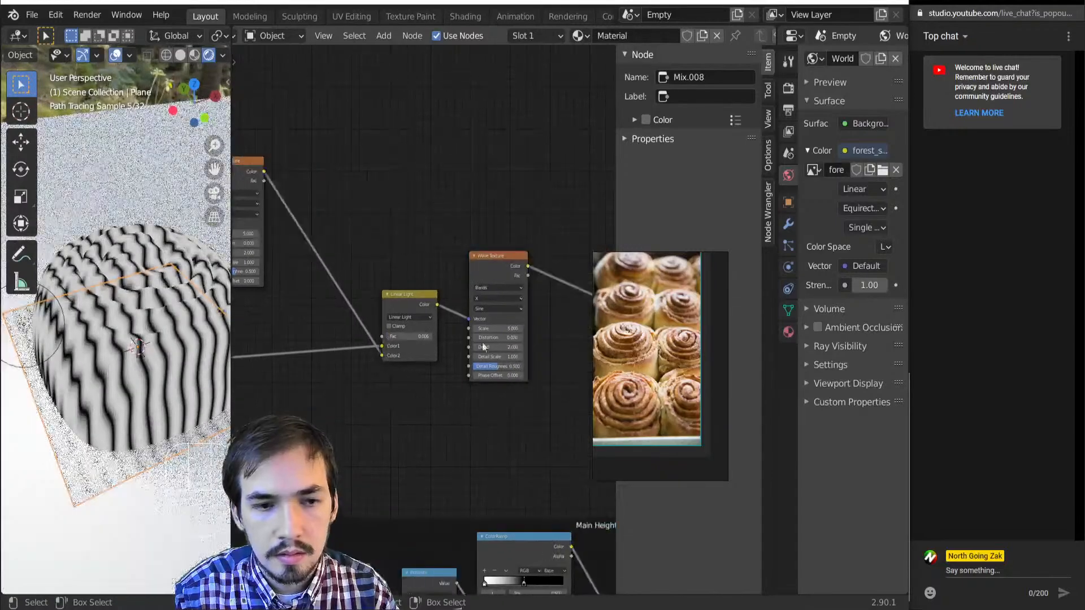
- Set the X-direction Wave Texture's scale to 1.8 and raise the Linear Light factor slightly
{"action": "scroll", "coordinate": [484, 345], "scroll_direction": "up", "scroll_amount": 5}
{"action": "mouse_move", "coordinate": [542, 332]}
{"action": "left_mouse_down"}
{"action": "mouse_move", "coordinate": [521, 333]}
{"action": "mouse_move", "coordinate": [537, 332]}
{"action": "left_mouse_up"}
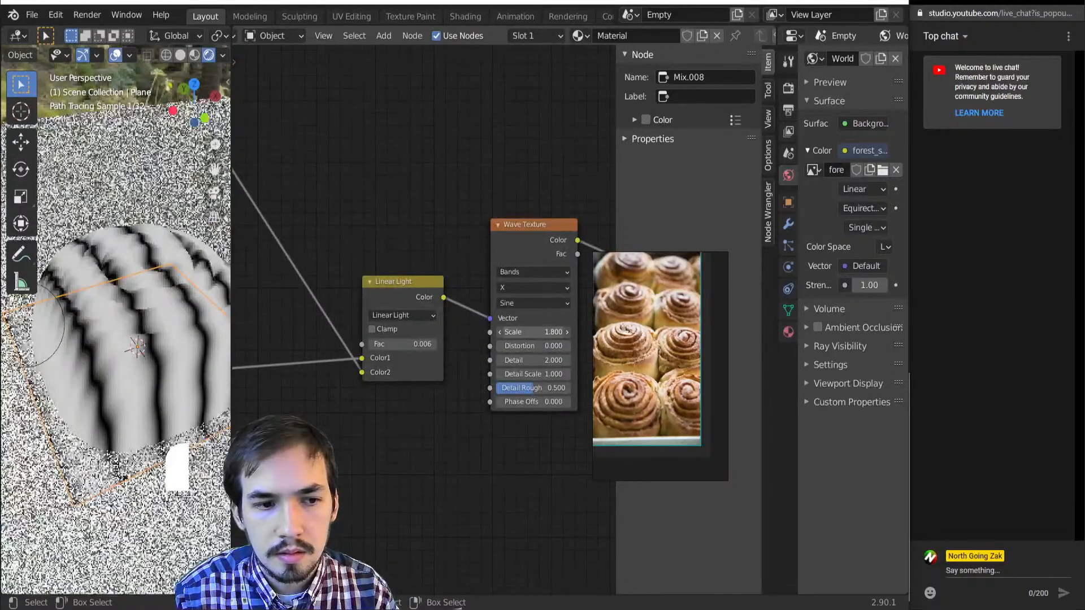
{"action": "scroll", "coordinate": [387, 347], "scroll_direction": "up", "scroll_amount": 3}
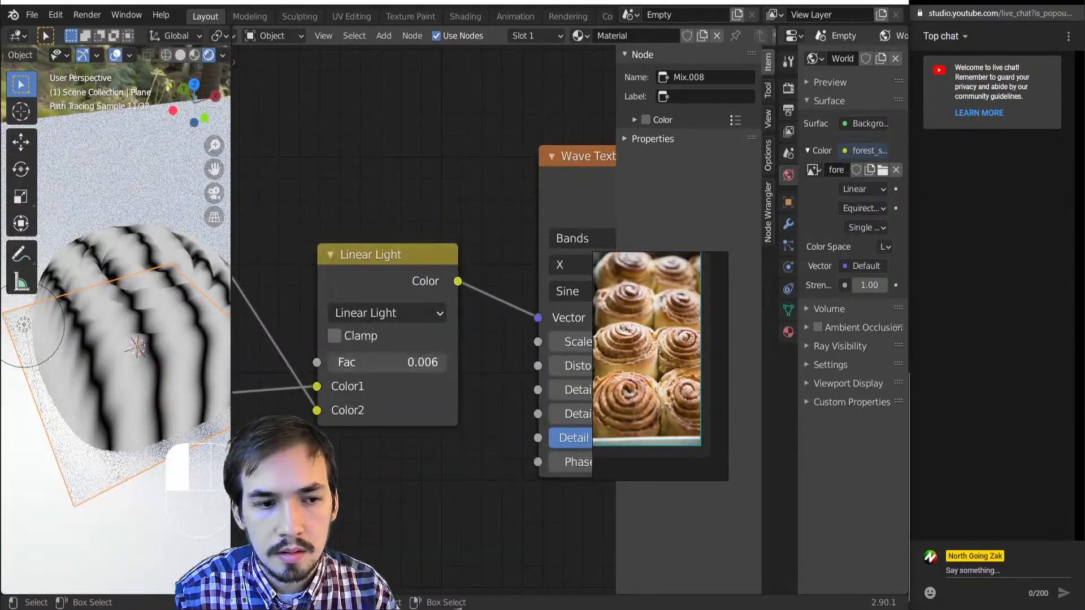
{"action": "left_click_drag", "start_coordinate": [387, 362], "coordinate": [398, 362]}
- Reduce the Y-direction Wave Texture's scale to 1.1
{"action": "scroll", "coordinate": [323, 356], "scroll_direction": "down", "scroll_amount": 3}
{"action": "middle_click_drag", "start_coordinate": [295, 299], "coordinate": [566, 428]}
{"action": "left_click_drag", "start_coordinate": [368, 338], "coordinate": [319, 338]}
{"action": "scroll", "coordinate": [422, 374], "scroll_direction": "down", "scroll_amount": 4}
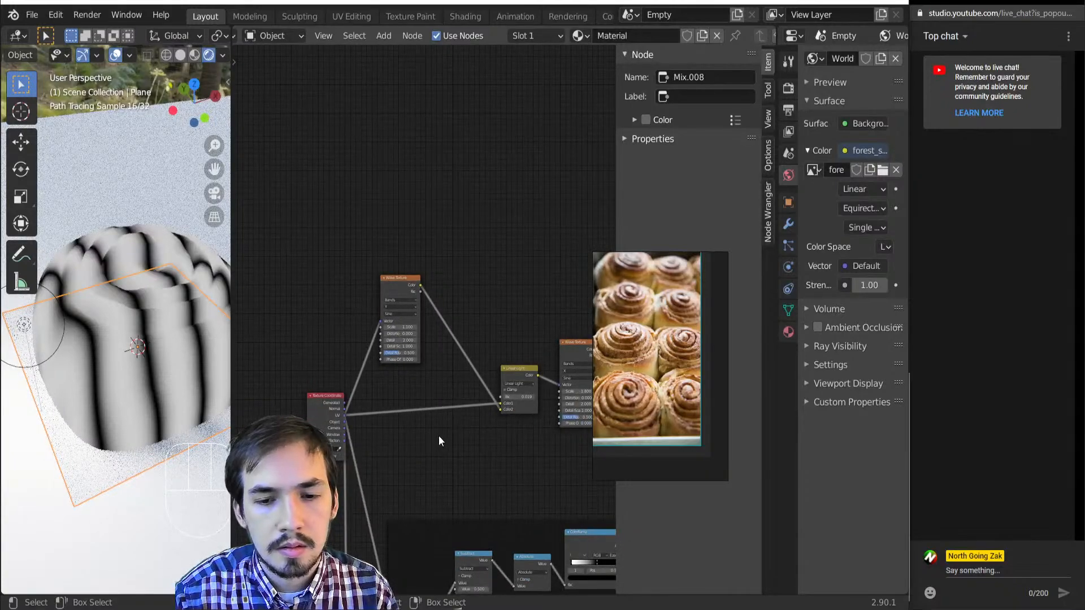
{"action": "key", "text": "shift+d"}
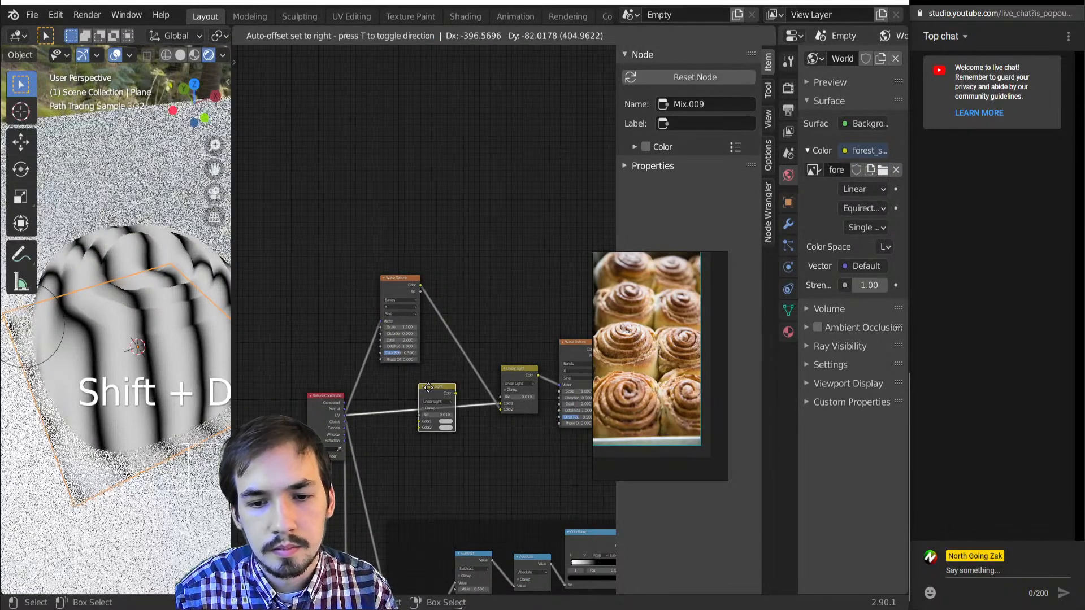
{"action": "left_click", "coordinate": [428, 387]}
{"action": "middle_click_drag", "start_coordinate": [431, 411], "coordinate": [502, 355]}
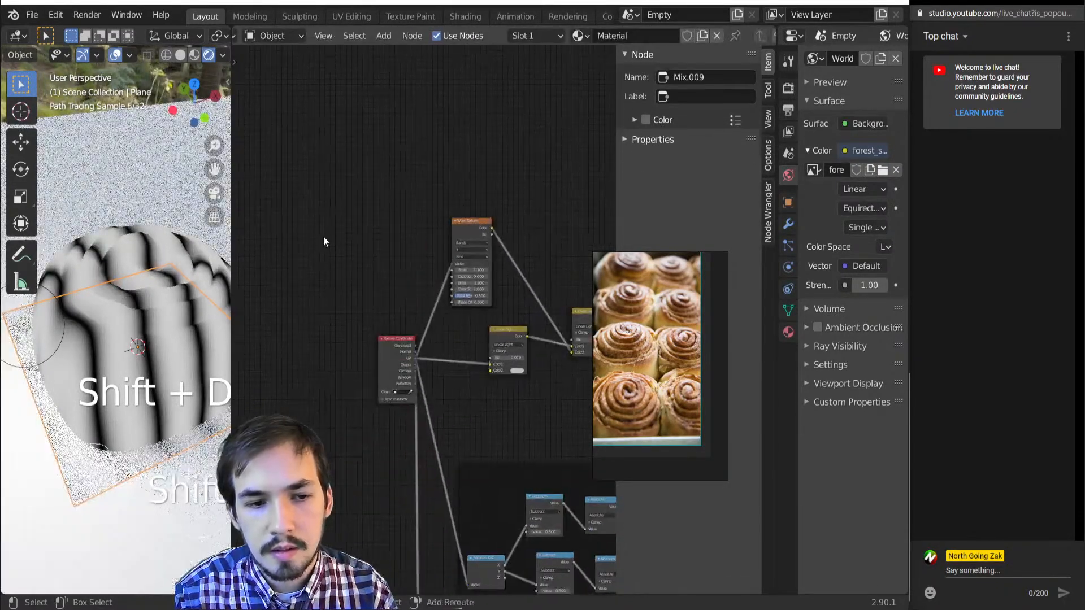
{"action": "key", "text": "shift+a"}
{"action": "mouse_move", "coordinate": [323, 236]}
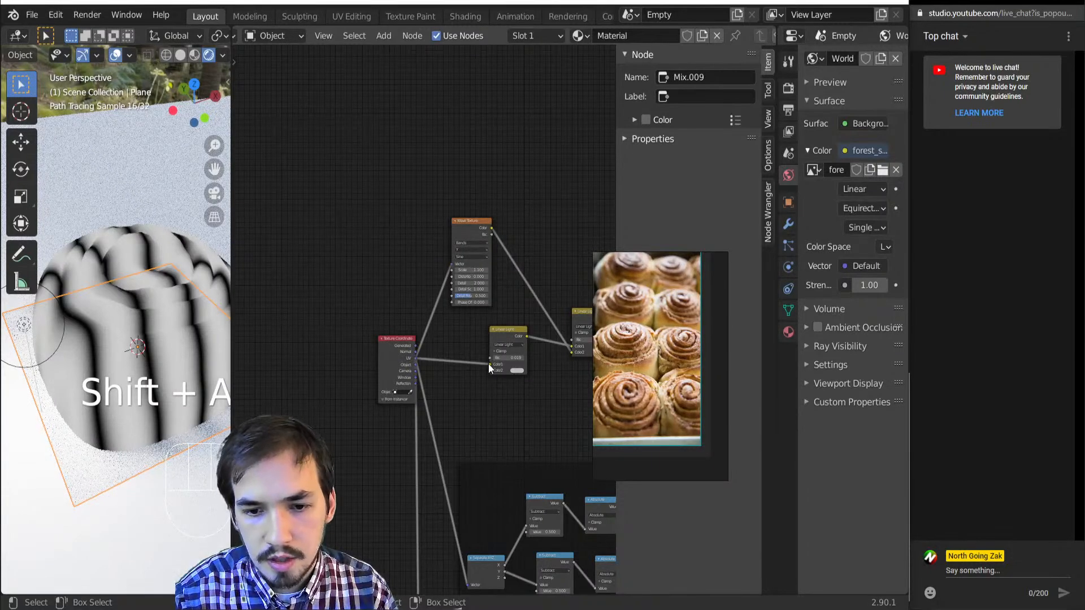
{"action": "left_click_drag", "start_coordinate": [489, 365], "coordinate": [571, 352]}
{"action": "left_click", "coordinate": [522, 337]}
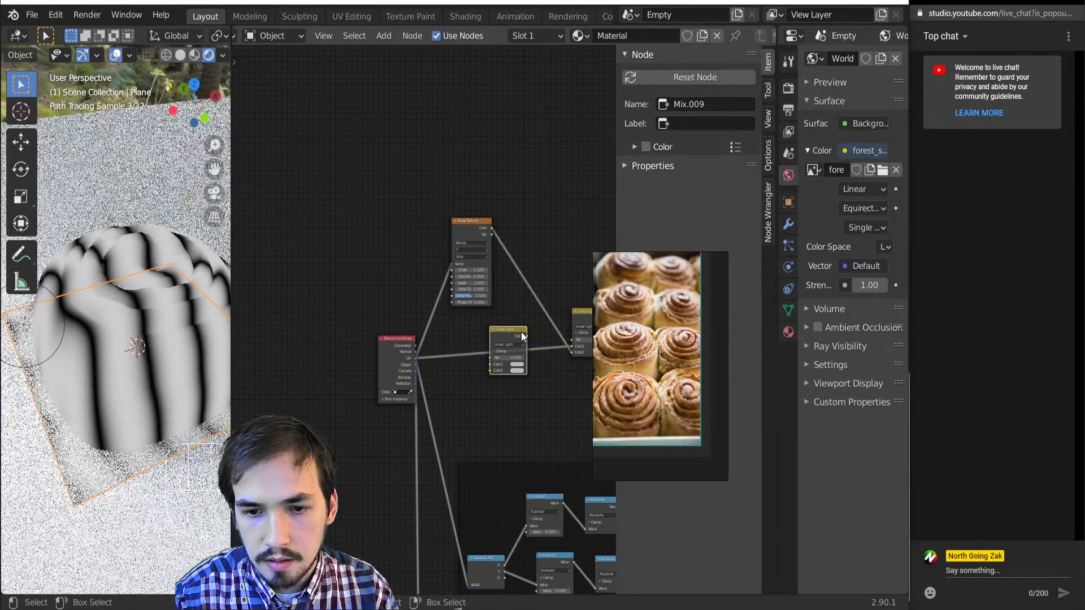
{"action": "key", "text": "Delete"}
- Set the Y-direction Wave Texture's distortion to 22.2, detail to 4.3 and detail roughness to about 0.65
{"action": "scroll", "coordinate": [503, 306], "scroll_direction": "up", "scroll_amount": 6}
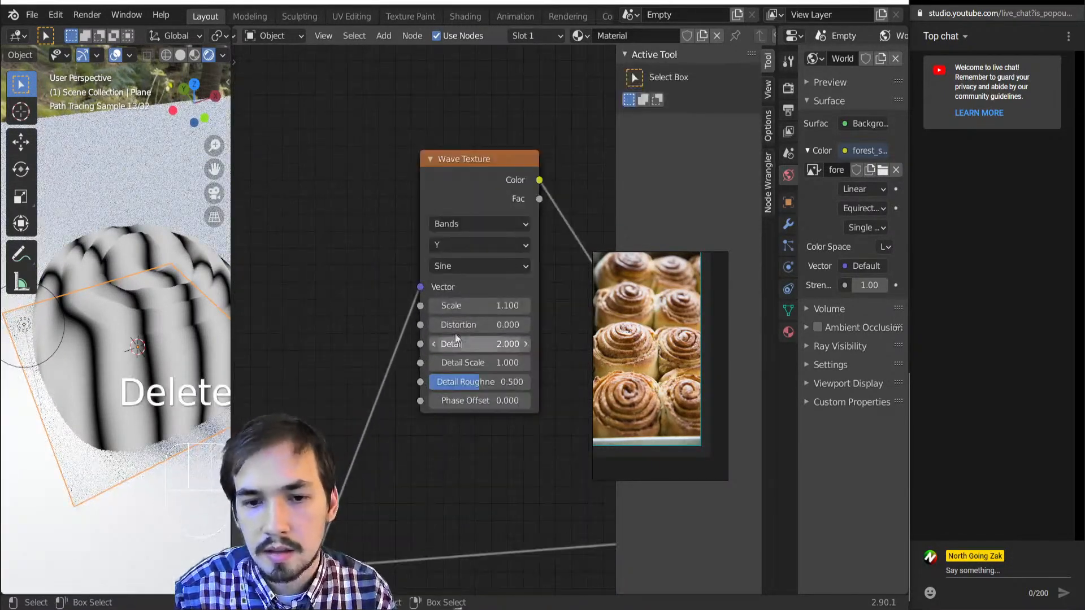
{"action": "left_click_drag", "start_coordinate": [479, 324], "coordinate": [557, 324]}
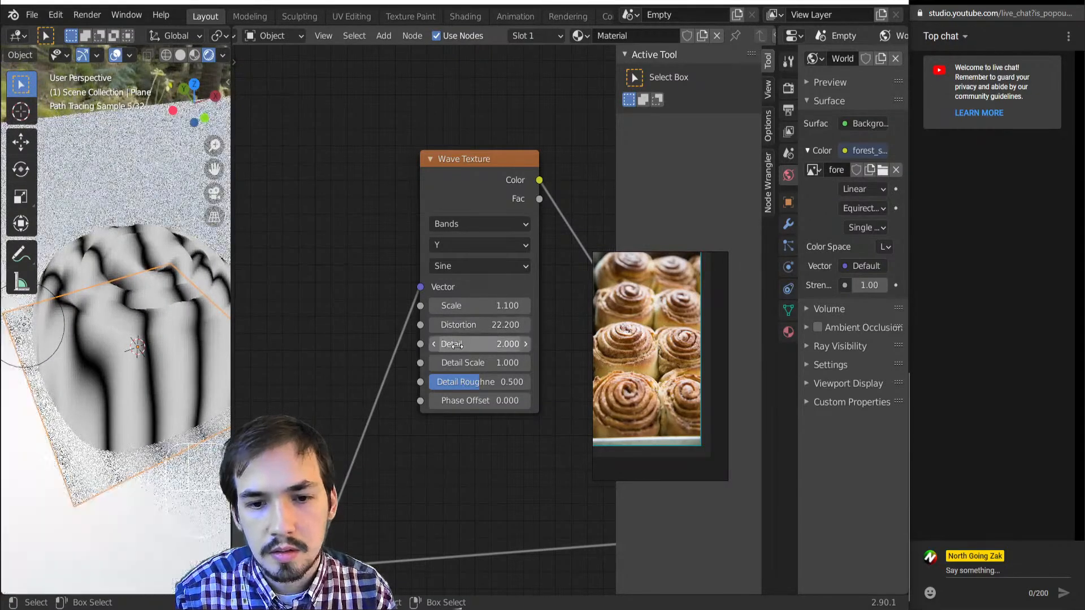
{"action": "left_click_drag", "start_coordinate": [456, 345], "coordinate": [486, 345]}
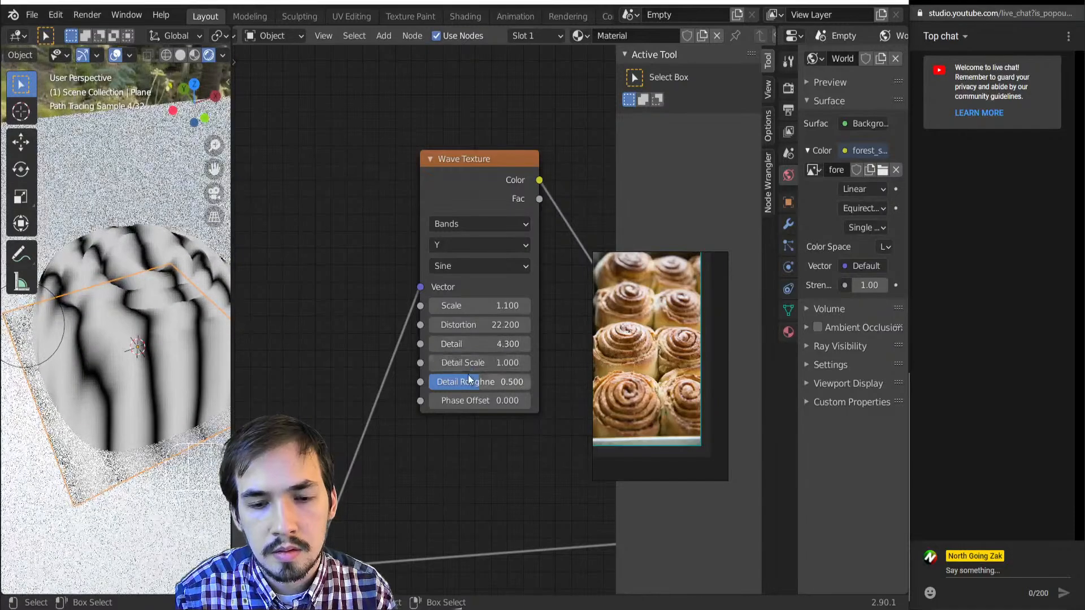
{"action": "left_click_drag", "start_coordinate": [473, 390], "coordinate": [495, 382]}
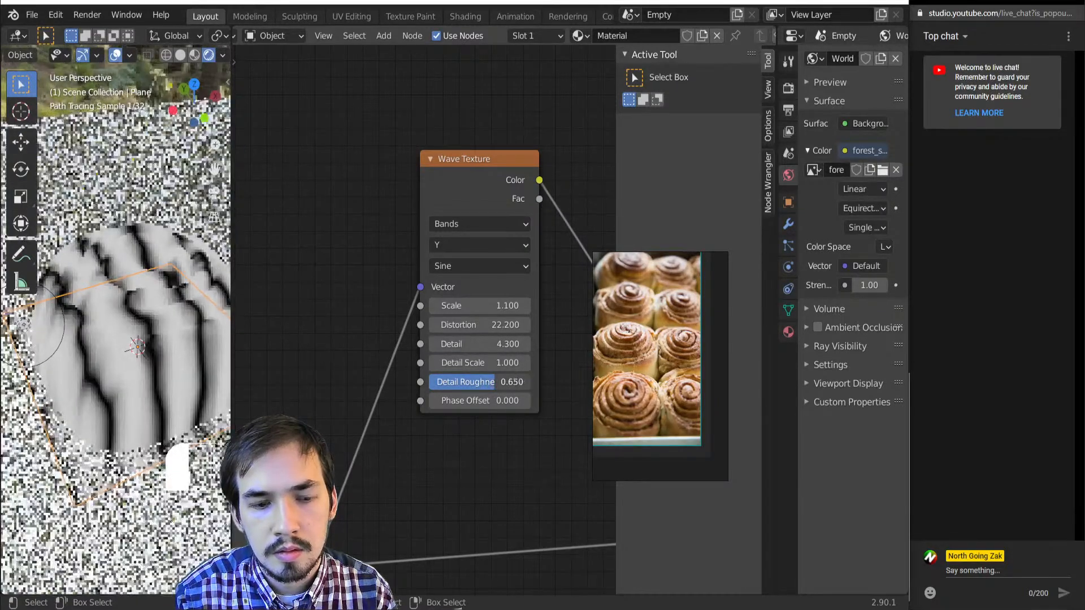
{"action": "scroll", "coordinate": [399, 365], "scroll_direction": "down", "scroll_amount": 5}
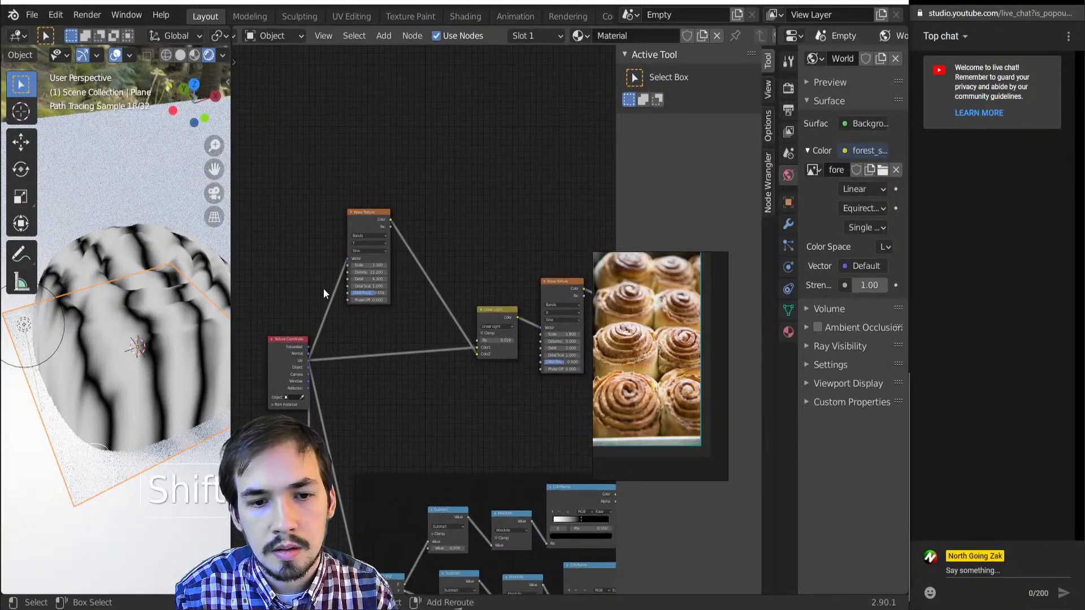
- Join the UV links to the Y wave and the Linear Light with a reroute, and move the Texture Coordinate node farther away
{"action": "right_click_drag", "start_coordinate": [354, 378], "coordinate": [354, 378], "text": "shift"}
{"action": "left_click_drag", "start_coordinate": [308, 353], "coordinate": [253, 359]}
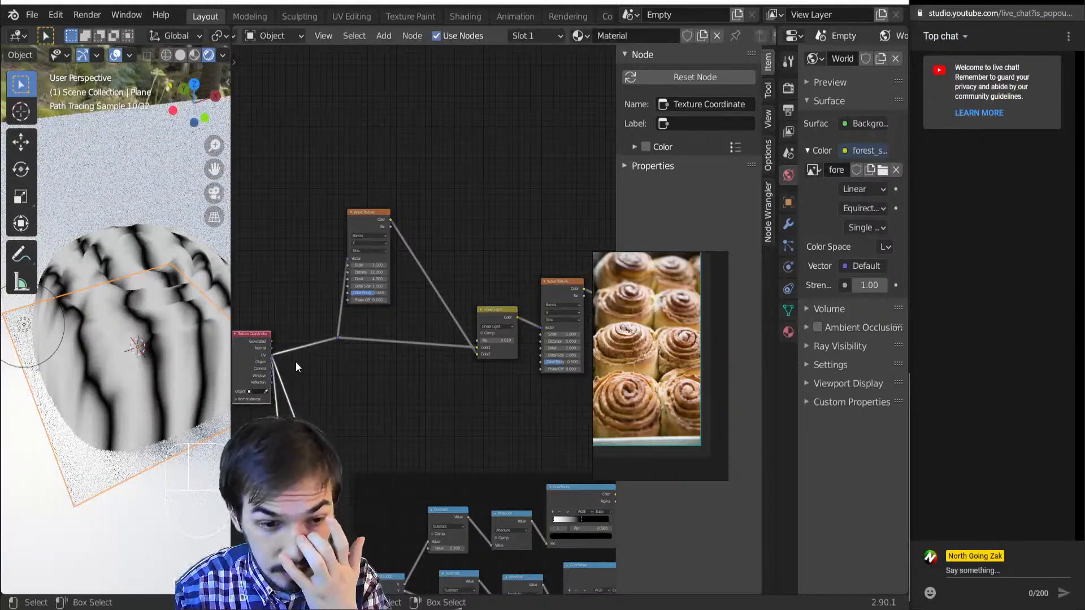
{"action": "middle_click_drag", "start_coordinate": [296, 367], "coordinate": [362, 372]}
- Add a Musgrave Texture below the Y-direction Wave Texture and connect the Texture Coordinate's UV output to its Vector input
{"action": "key", "text": "shift+a"}
{"action": "mouse_move", "coordinate": [362, 368]}
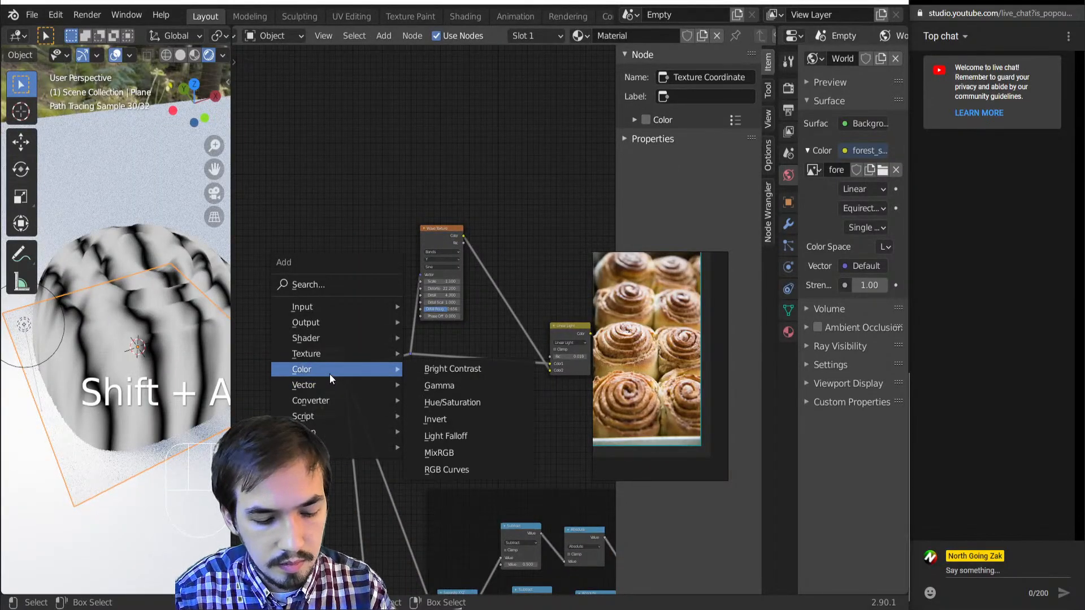
{"action": "key", "text": "t"}
{"action": "key", "text": "u"}
{"action": "left_click", "coordinate": [389, 387]}
{"action": "scroll", "coordinate": [368, 446], "scroll_direction": "up", "scroll_amount": 7}
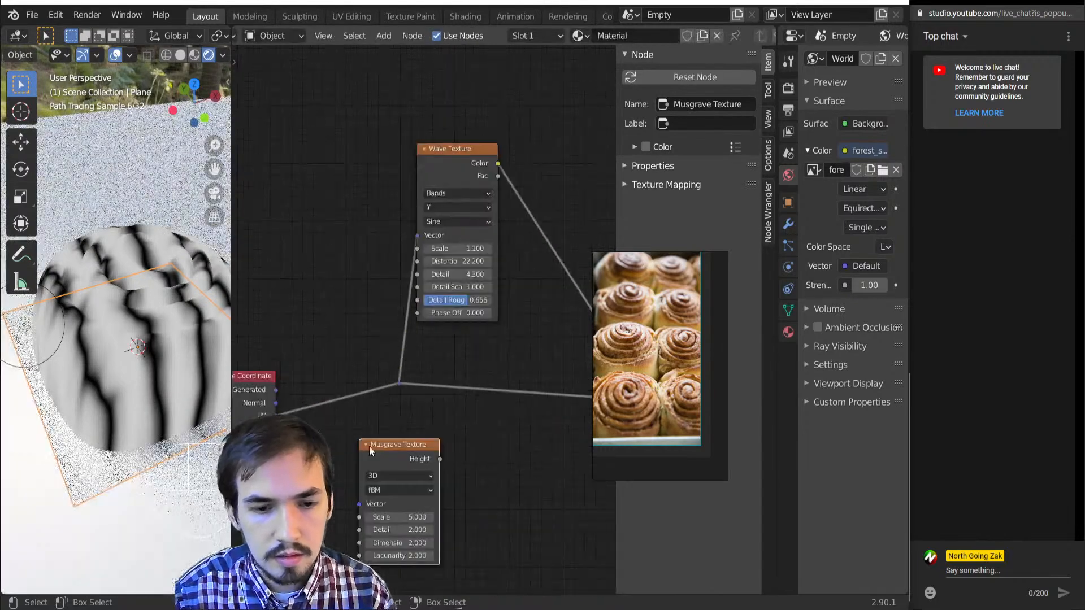
{"action": "left_click_drag", "start_coordinate": [370, 447], "coordinate": [373, 419]}
{"action": "left_click_drag", "start_coordinate": [275, 415], "coordinate": [363, 476]}
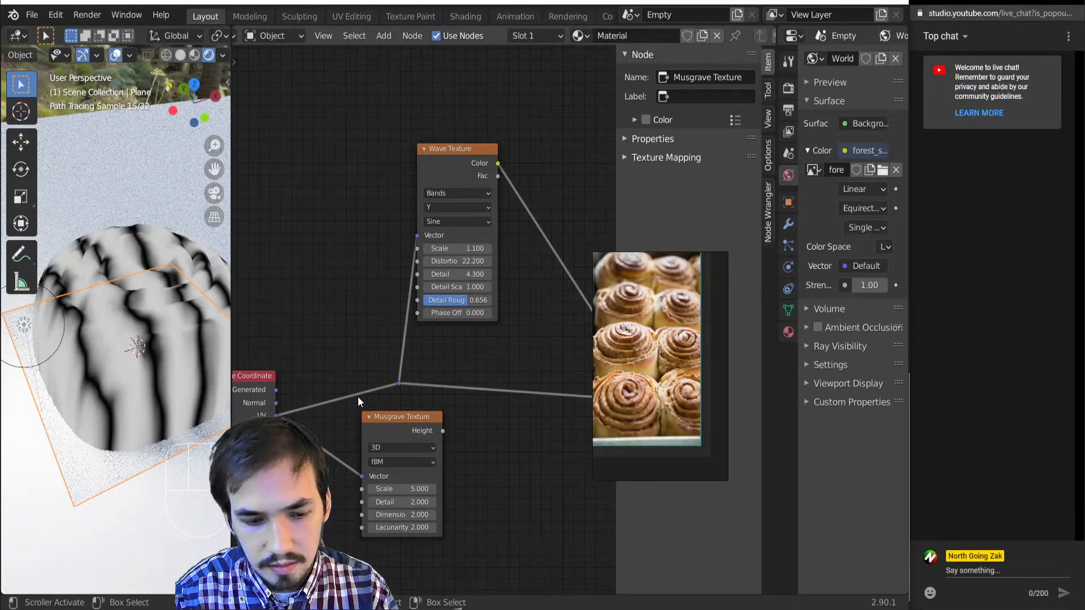
- Insert a MixRGB node into the UV link before the reroute, set it to Linear Light, and place it above the Musgrave Texture
{"action": "key", "text": "shift+a"}
{"action": "mouse_move", "coordinate": [362, 412]}
{"action": "left_click", "coordinate": [419, 487]}
{"action": "left_click", "coordinate": [381, 407]}
{"action": "left_click", "coordinate": [381, 407]}
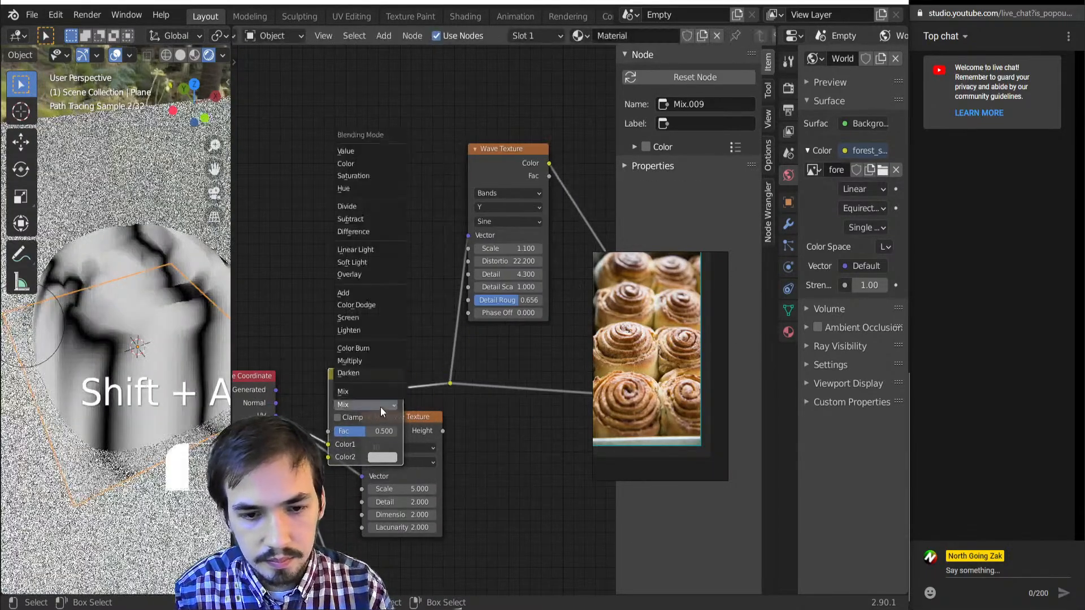
{"action": "left_click", "coordinate": [355, 249]}
{"action": "left_click_drag", "start_coordinate": [372, 383], "coordinate": [390, 322]}
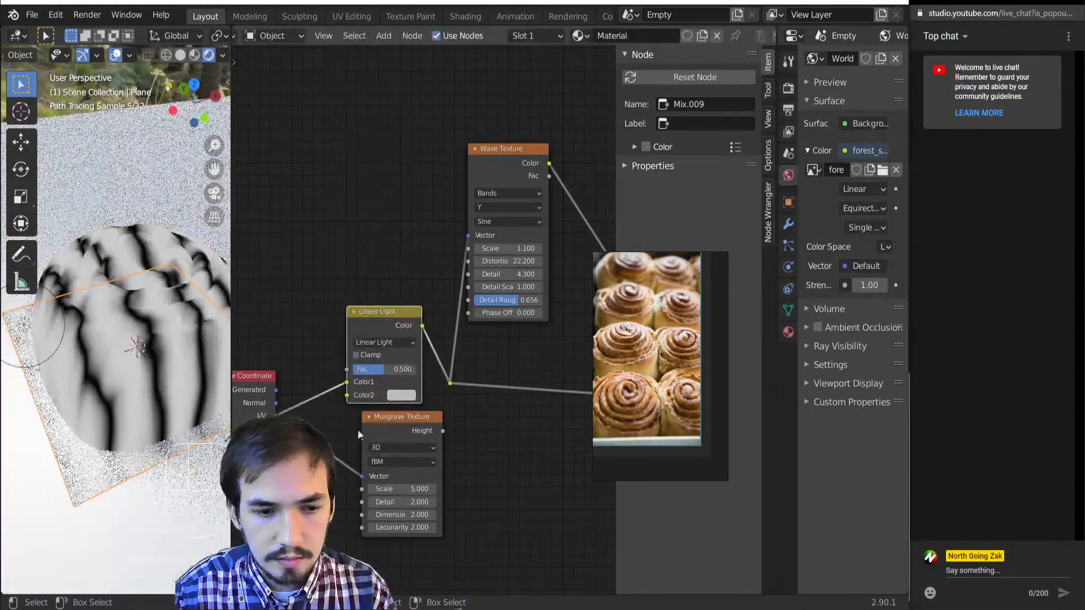
- Shift the Musgrave Texture node slightly, hide the large ground plane in the viewport, and reselect the cinnamon roll plane
{"action": "scroll", "coordinate": [357, 428], "scroll_direction": "down", "scroll_amount": 3}
{"action": "scroll", "coordinate": [222, 430], "scroll_direction": "down", "scroll_amount": 3}
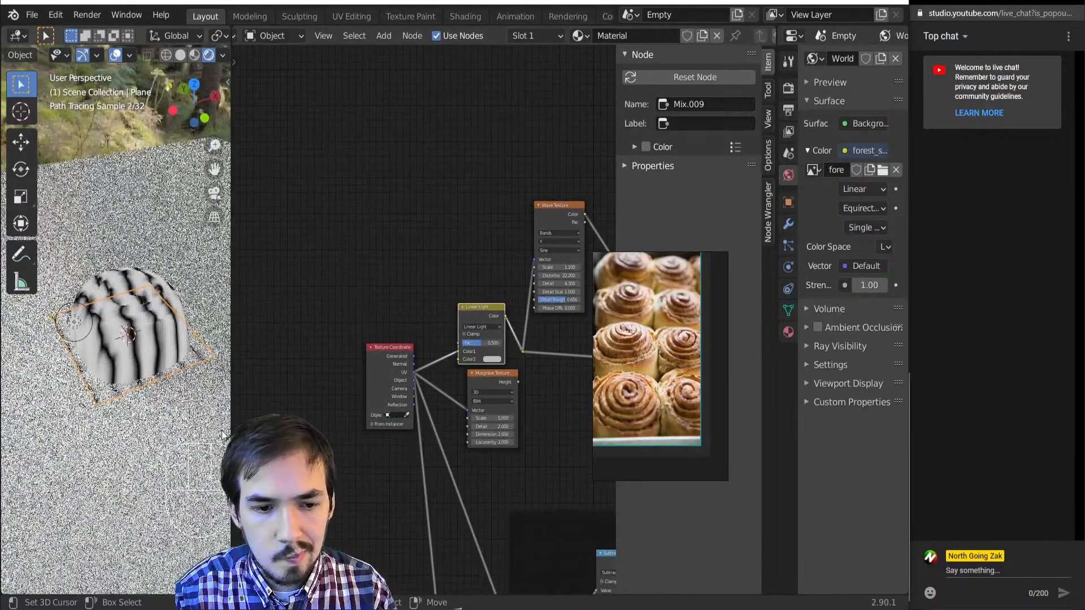
{"action": "scroll", "coordinate": [396, 429], "scroll_direction": "up", "scroll_amount": 2}
{"action": "left_click_drag", "start_coordinate": [526, 413], "coordinate": [508, 415]}
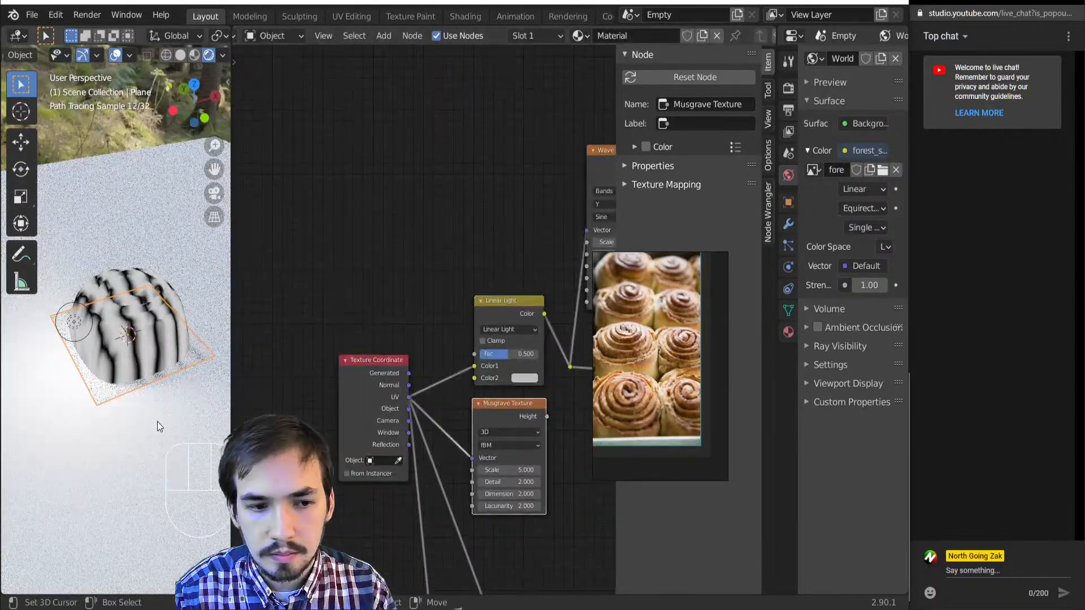
{"action": "left_click", "coordinate": [157, 421]}
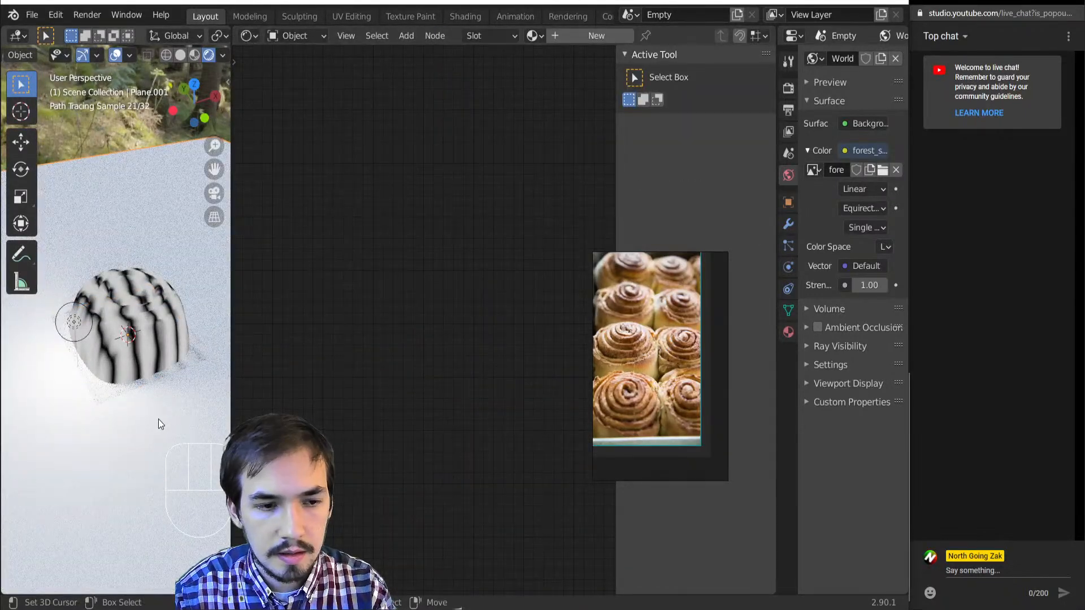
{"action": "key", "text": "h"}
{"action": "left_click", "coordinate": [147, 359]}
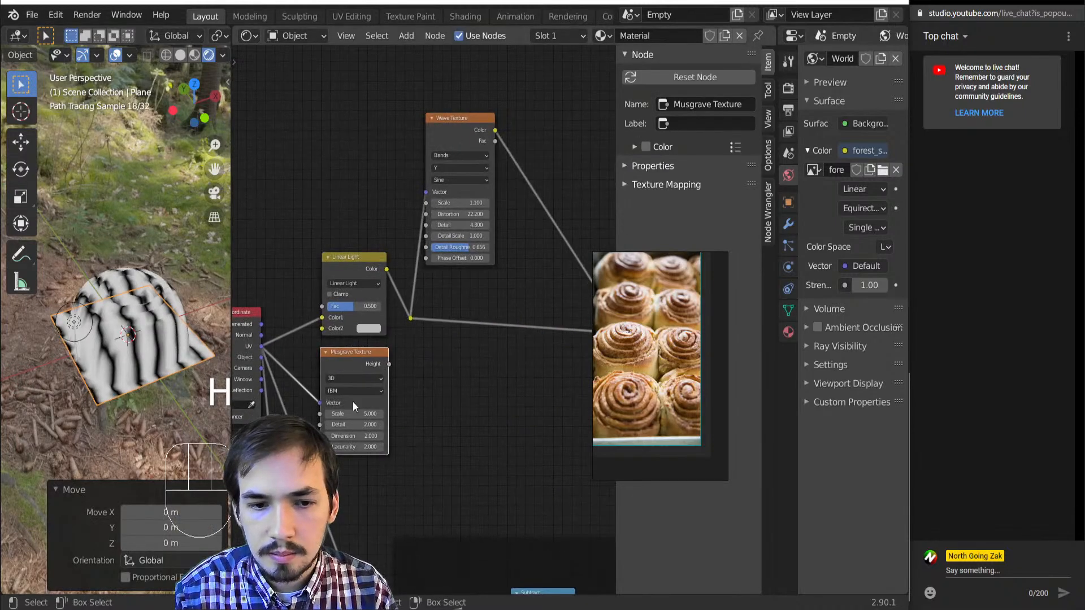
- Connect the Musgrave Texture's Height to the new Linear Light's Color2 and set that node's factor to 0.052
{"action": "scroll", "coordinate": [352, 401], "scroll_direction": "up", "scroll_amount": 2}
{"action": "left_click_drag", "start_coordinate": [435, 386], "coordinate": [327, 327]}
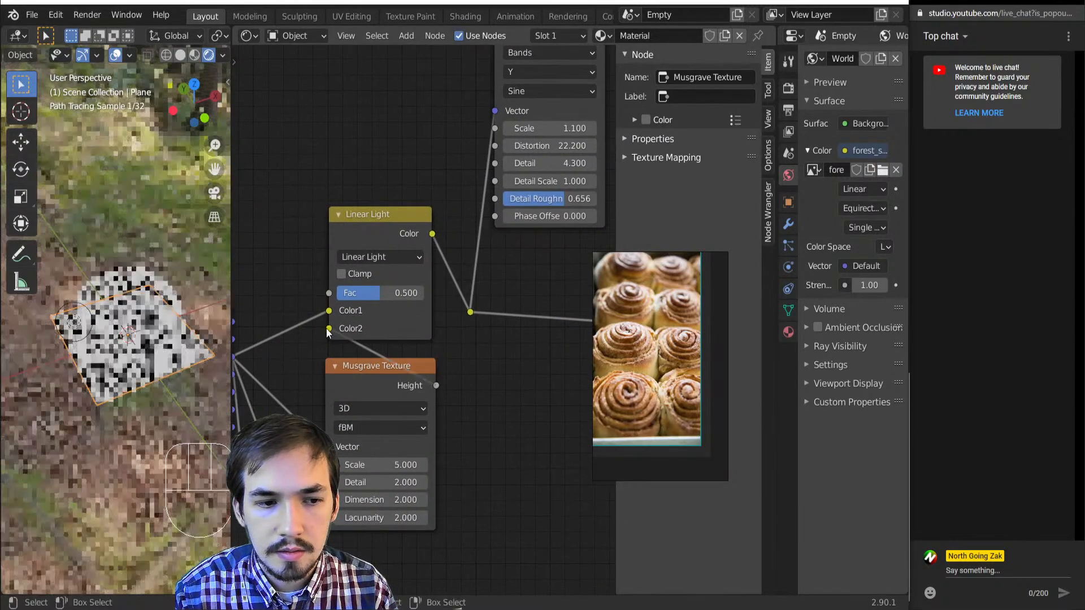
{"action": "scroll", "coordinate": [326, 352], "scroll_direction": "up", "scroll_amount": 1}
{"action": "left_click_drag", "start_coordinate": [342, 288], "coordinate": [303, 288]}
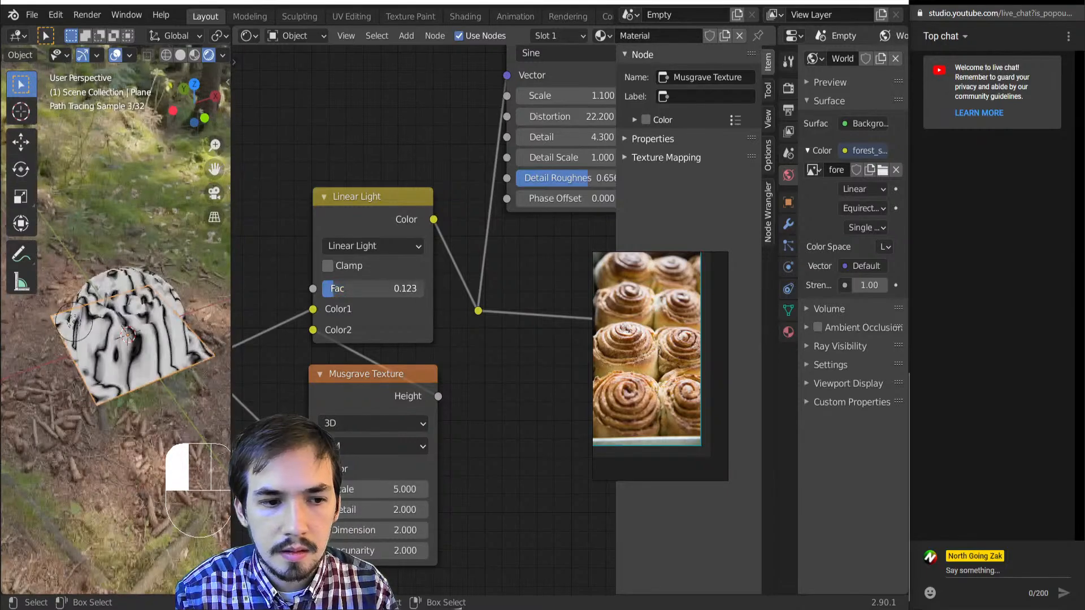
{"action": "middle_click_drag", "start_coordinate": [175, 307], "coordinate": [160, 384]}
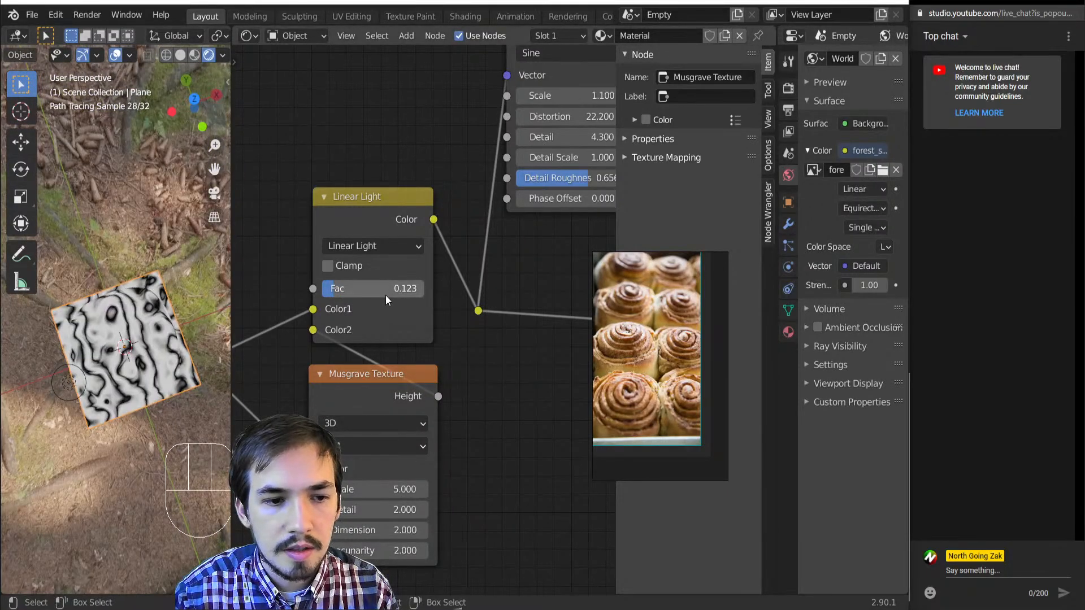
{"action": "left_click_drag", "start_coordinate": [385, 291], "coordinate": [378, 290]}
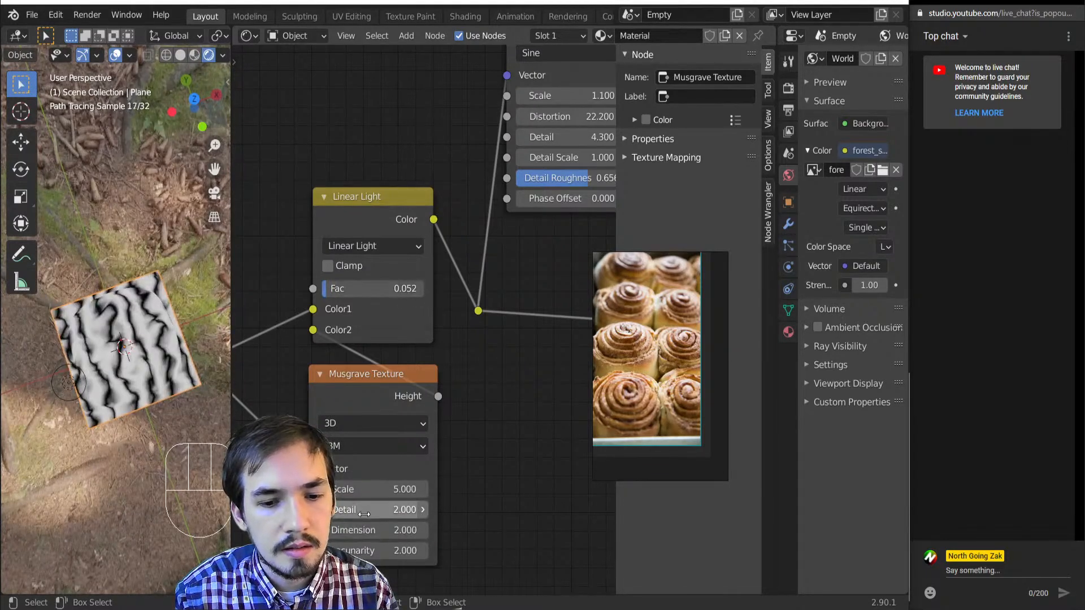
- Set the Musgrave Texture's detail to 3.7 and its dimension to 2.8
{"action": "left_click_drag", "start_coordinate": [354, 510], "coordinate": [374, 531]}
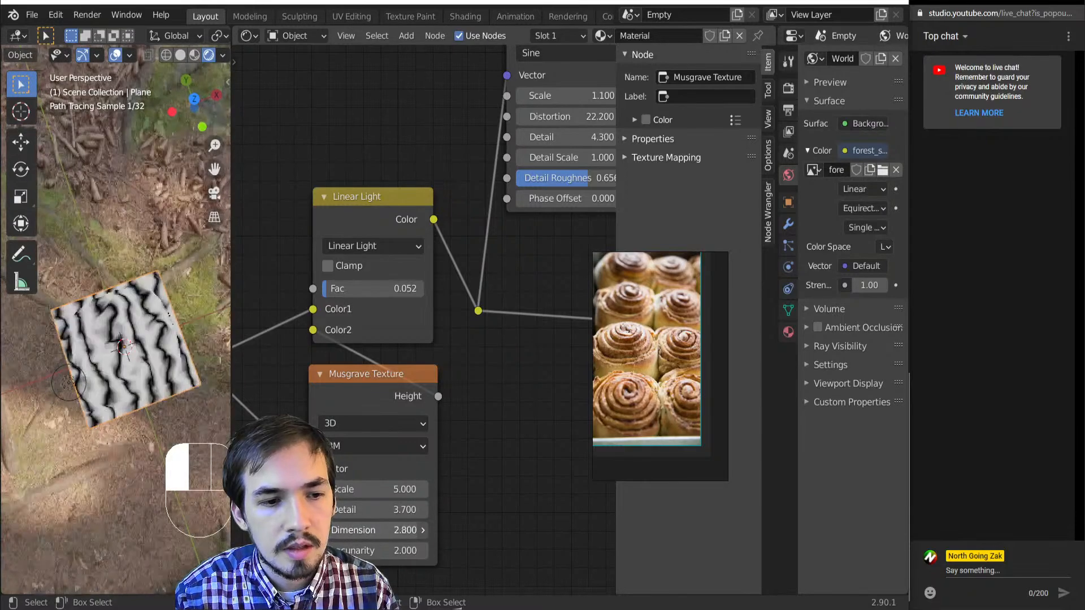
{"action": "scroll", "coordinate": [378, 414], "scroll_direction": "down", "scroll_amount": 3}
{"action": "middle_click_drag", "start_coordinate": [204, 260], "coordinate": [149, 322]}
{"action": "scroll", "coordinate": [149, 322], "scroll_direction": "up", "scroll_amount": 3}
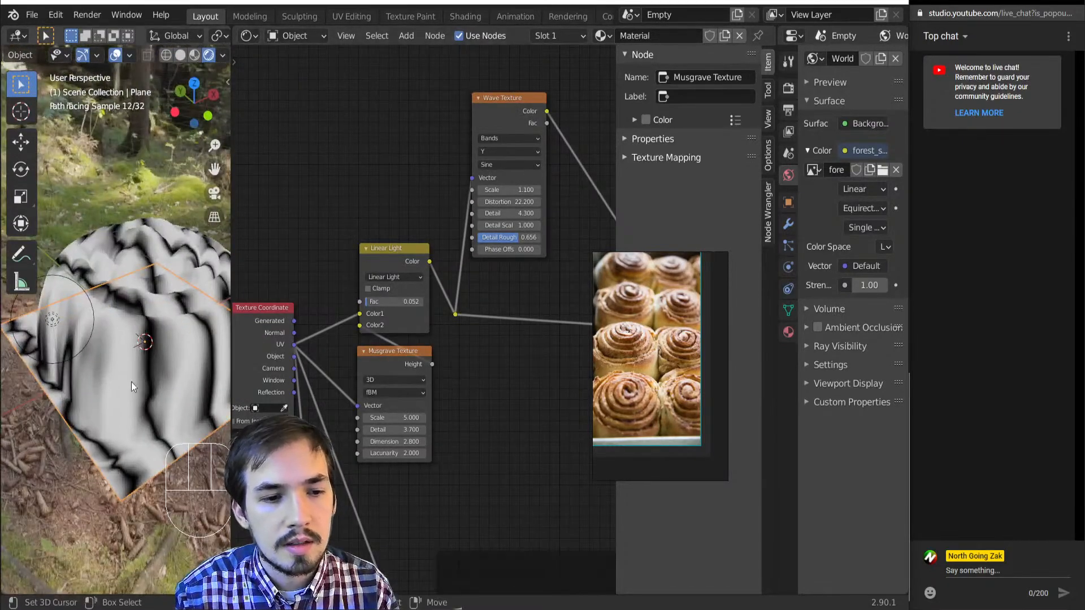
- Add a Geometry node beside the Texture Coordinate and connect its Position output to the Musgrave Texture's Vector input
{"action": "scroll", "coordinate": [410, 405], "scroll_direction": "left", "scroll_amount": 3, "text": "ctrl"}
{"action": "key", "text": "shift+a"}
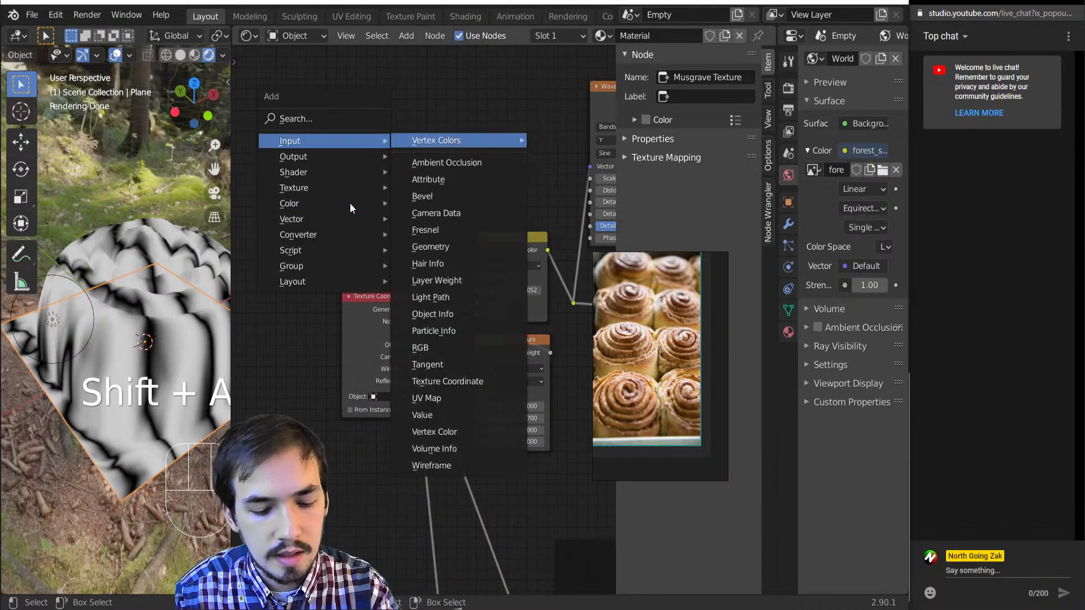
{"action": "left_click", "coordinate": [430, 246]}
{"action": "left_click", "coordinate": [277, 210]}
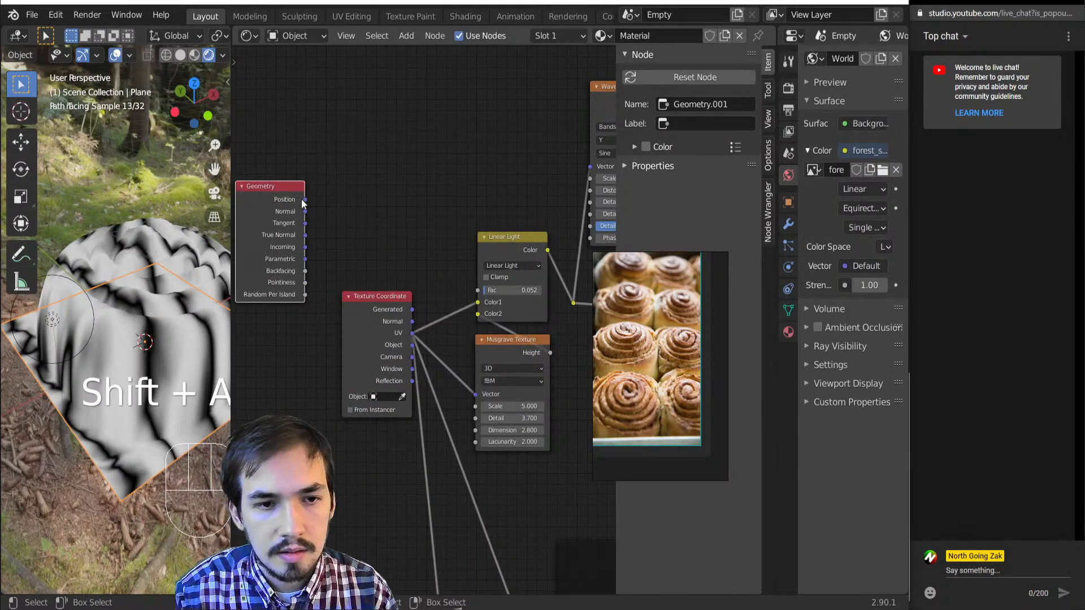
{"action": "left_click_drag", "start_coordinate": [514, 350], "coordinate": [477, 394]}
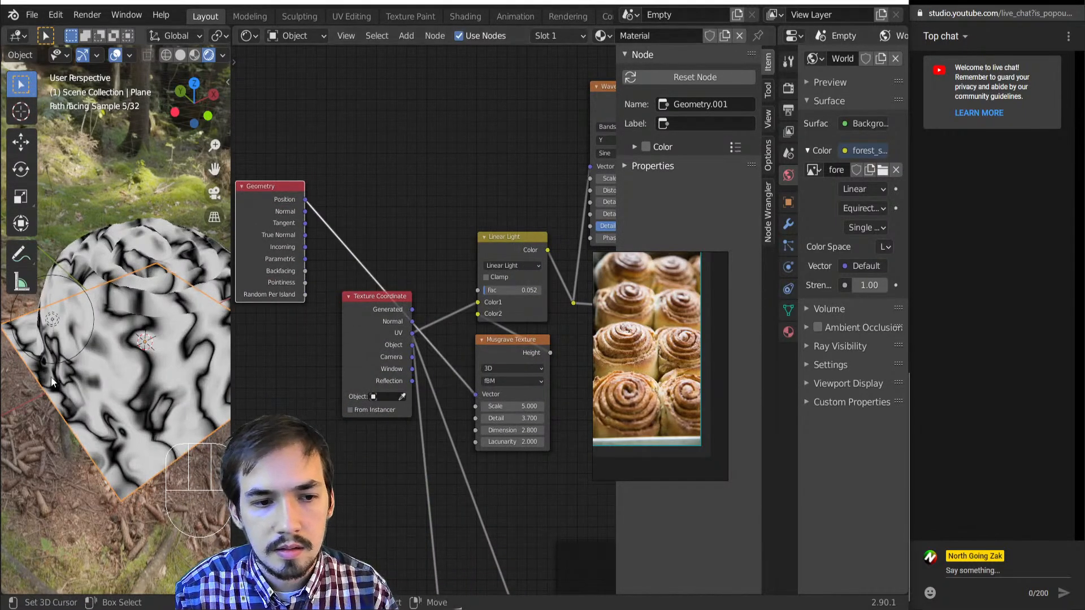
- Reduce the Musgrave Texture's scale to 3.87 and check the pattern on the roll
{"action": "scroll", "coordinate": [490, 435], "scroll_direction": "up", "scroll_amount": 1}
{"action": "left_click_drag", "start_coordinate": [529, 421], "coordinate": [495, 421], "text": "shift"}
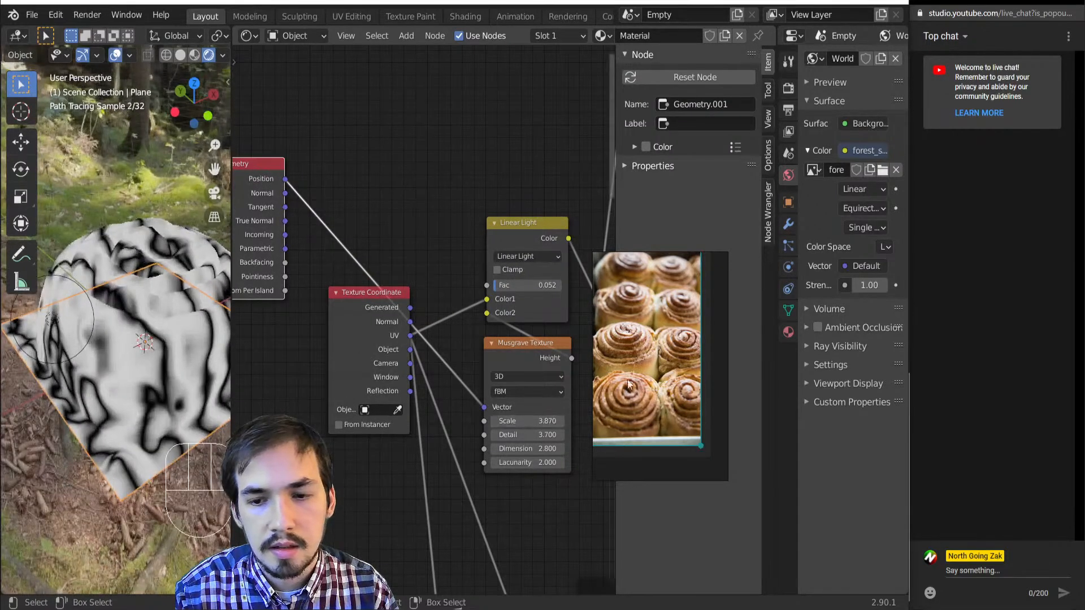
{"action": "scroll", "coordinate": [276, 360], "scroll_direction": "down", "scroll_amount": 5}
{"action": "middle_click_drag", "start_coordinate": [180, 334], "coordinate": [170, 371]}
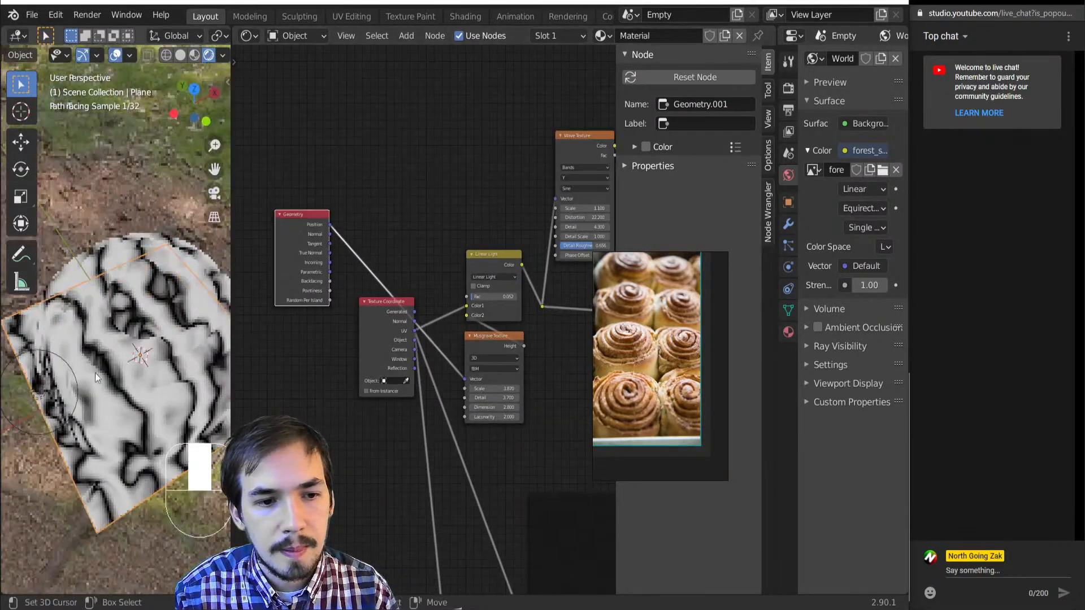
{"action": "scroll", "coordinate": [269, 349], "scroll_direction": "down", "scroll_amount": 7}
- Set the Musgrave Texture's scale to 1.97 and the factor of its Linear Light node to 0.075
{"action": "scroll", "coordinate": [475, 357], "scroll_direction": "up", "scroll_amount": 7}
{"action": "scroll", "coordinate": [474, 357], "scroll_direction": "up", "scroll_amount": 3}
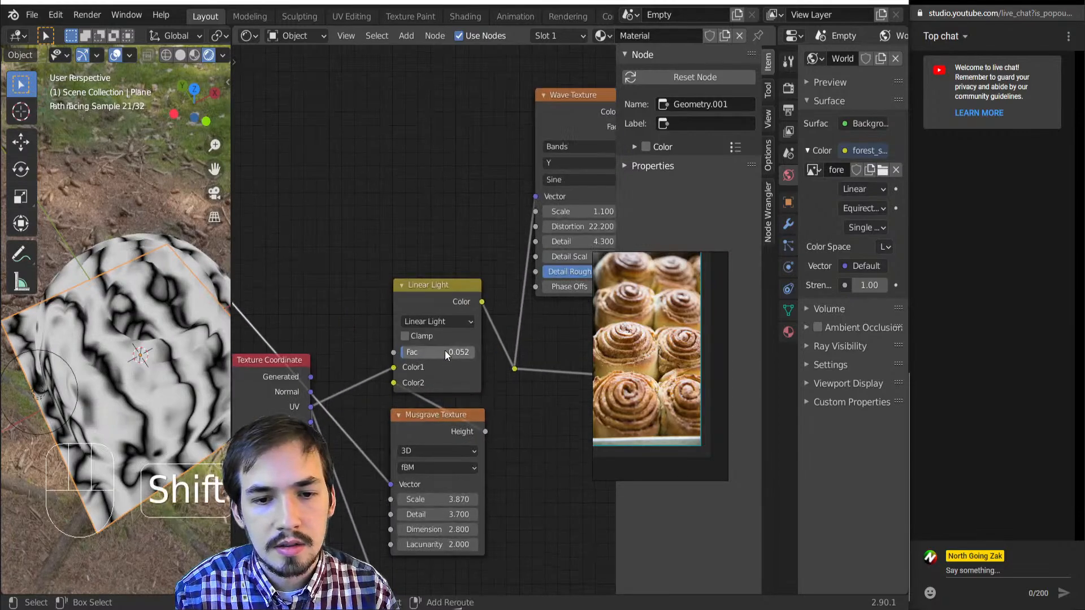
{"action": "left_click_drag", "start_coordinate": [446, 350], "coordinate": [437, 351], "text": "shift"}
{"action": "mouse_move", "coordinate": [434, 501]}
{"action": "left_mouse_down"}
{"action": "mouse_move", "coordinate": [472, 501]}
{"action": "mouse_move", "coordinate": [420, 501]}
{"action": "left_mouse_up"}
{"action": "left_click_drag", "start_coordinate": [439, 353], "coordinate": [466, 352], "text": "shift"}
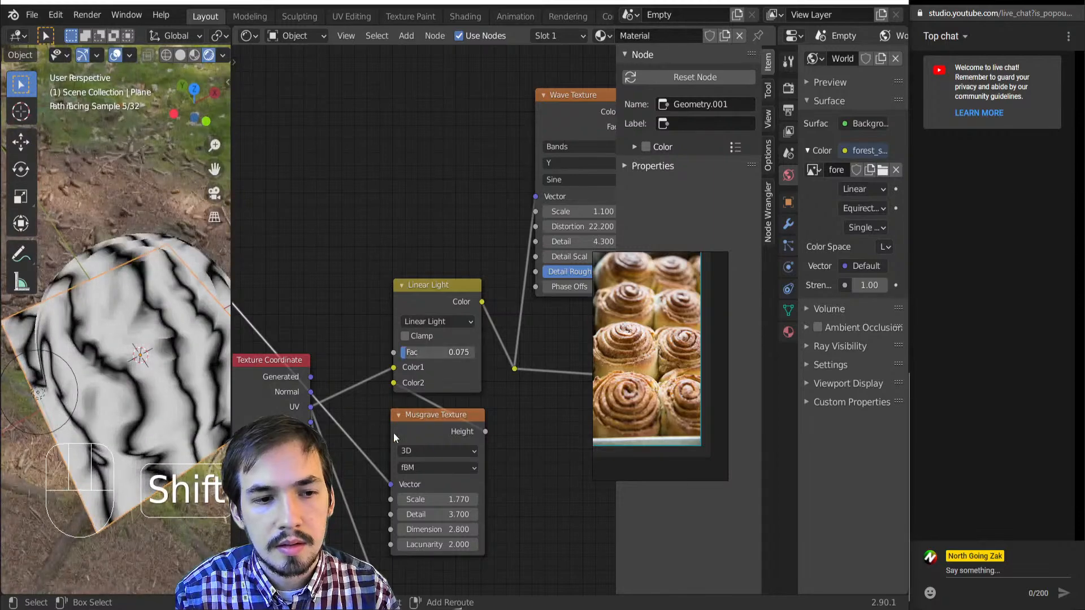
{"action": "middle_click_drag", "start_coordinate": [88, 368], "coordinate": [73, 395]}
{"action": "scroll", "coordinate": [158, 399], "scroll_direction": "down", "scroll_amount": 3}
{"action": "scroll", "coordinate": [159, 399], "scroll_direction": "down", "scroll_amount": 1}
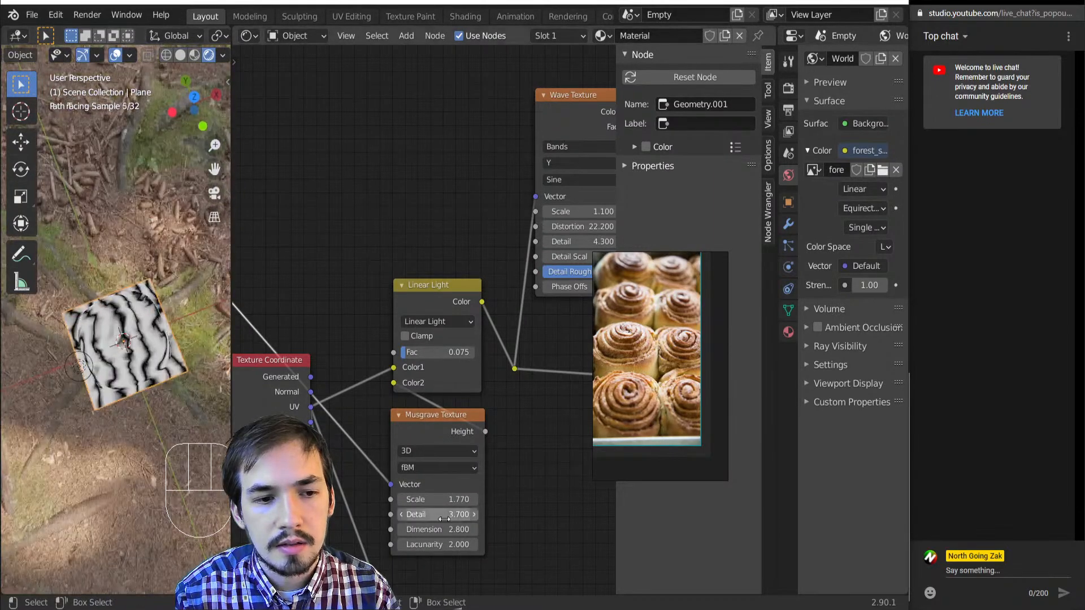
{"action": "mouse_move", "coordinate": [439, 499]}
{"action": "left_mouse_down", "text": "shift"}
{"action": "mouse_move", "coordinate": [468, 500]}
{"action": "mouse_move", "coordinate": [448, 499]}
{"action": "left_mouse_up", "text": "shift"}
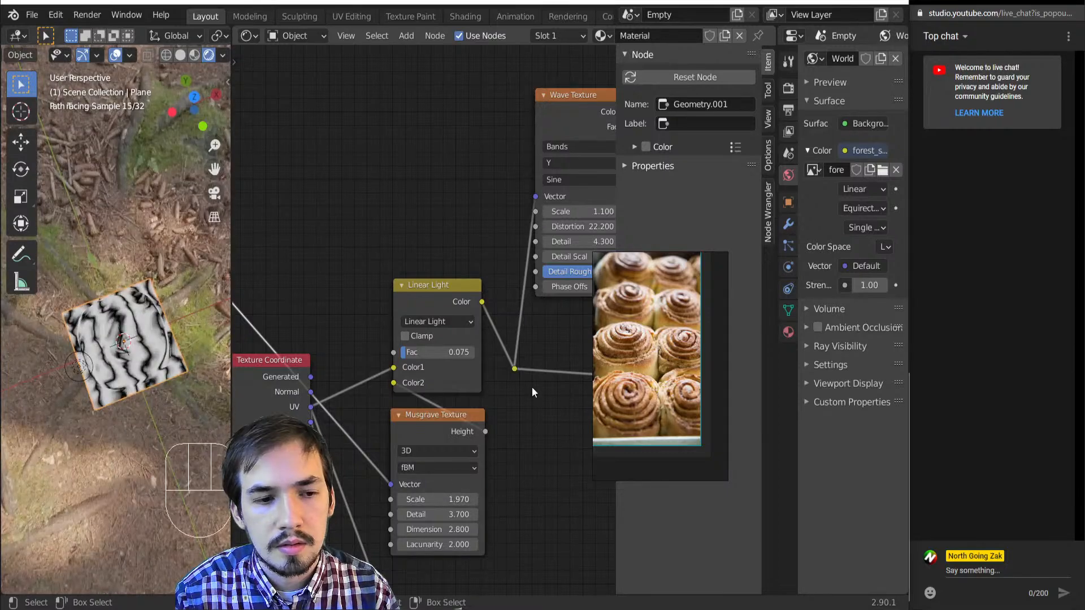
- Lower the Musgrave Texture's detail, set its dimension to 1.3, and raise the Linear Light factor to 0.082
{"action": "scroll", "coordinate": [532, 388], "scroll_direction": "down", "scroll_amount": 6}
{"action": "middle_click_drag", "start_coordinate": [531, 388], "coordinate": [387, 398]}
{"action": "scroll", "coordinate": [390, 359], "scroll_direction": "up", "scroll_amount": 6}
{"action": "middle_click_drag", "start_coordinate": [394, 339], "coordinate": [430, 283]}
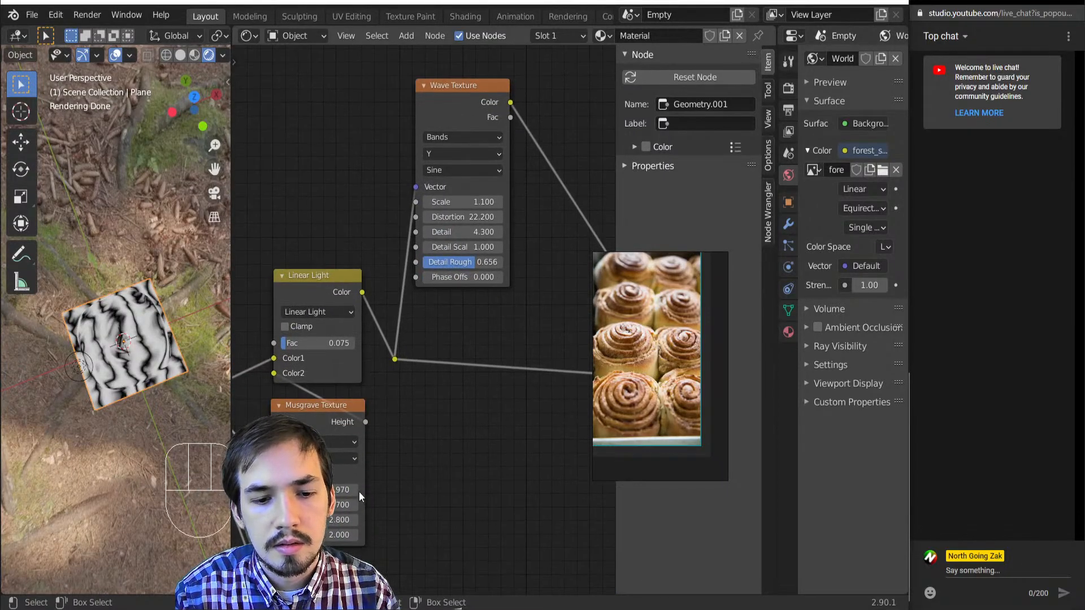
{"action": "mouse_move", "coordinate": [325, 504]}
{"action": "left_mouse_down"}
{"action": "mouse_move", "coordinate": [294, 505]}
{"action": "mouse_move", "coordinate": [308, 505]}
{"action": "left_mouse_up"}
{"action": "mouse_move", "coordinate": [316, 345]}
{"action": "left_mouse_down"}
{"action": "mouse_move", "coordinate": [339, 344]}
{"action": "mouse_move", "coordinate": [320, 344]}
{"action": "left_mouse_up"}
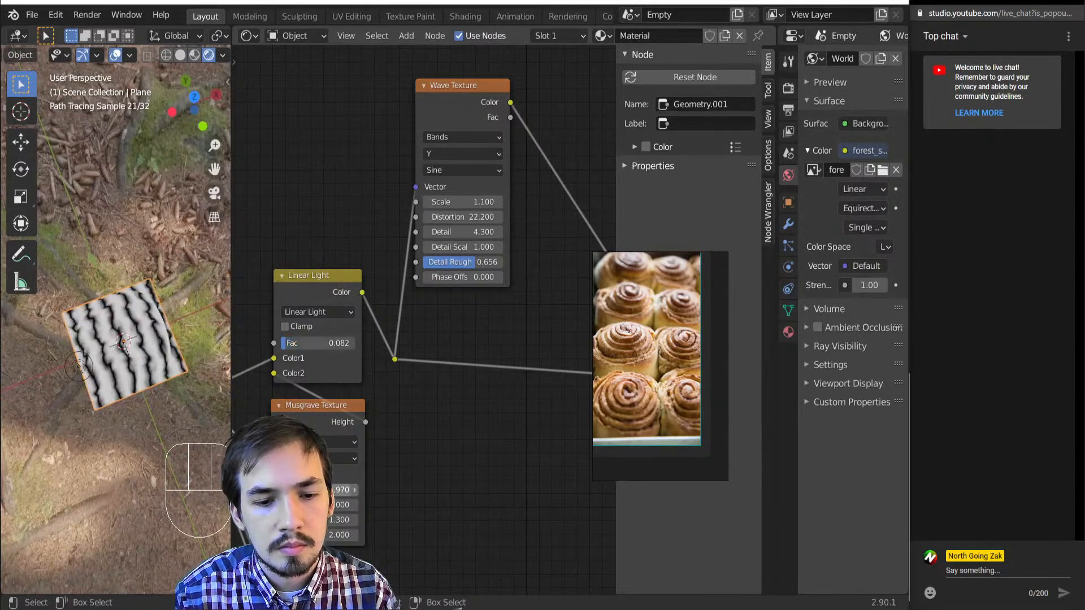
- Adjust the Musgrave Texture's scale, raise its detail, and set the Linear Light factor to 0.010
{"action": "left_click_drag", "start_coordinate": [342, 489], "coordinate": [334, 490]}
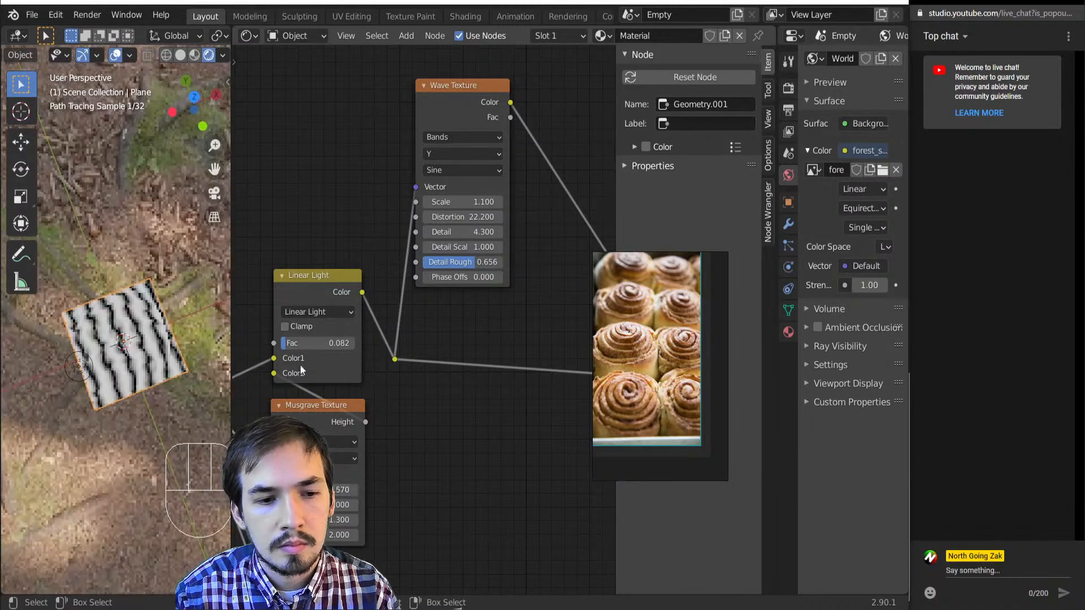
{"action": "left_click_drag", "start_coordinate": [299, 343], "coordinate": [339, 344]}
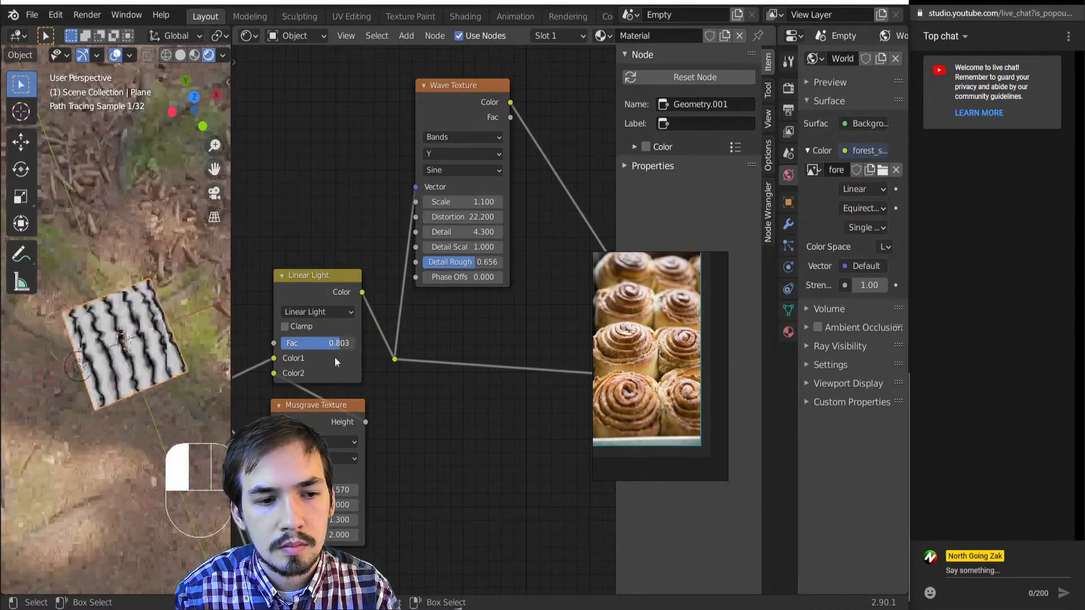
{"action": "left_click_drag", "start_coordinate": [341, 490], "coordinate": [367, 505]}
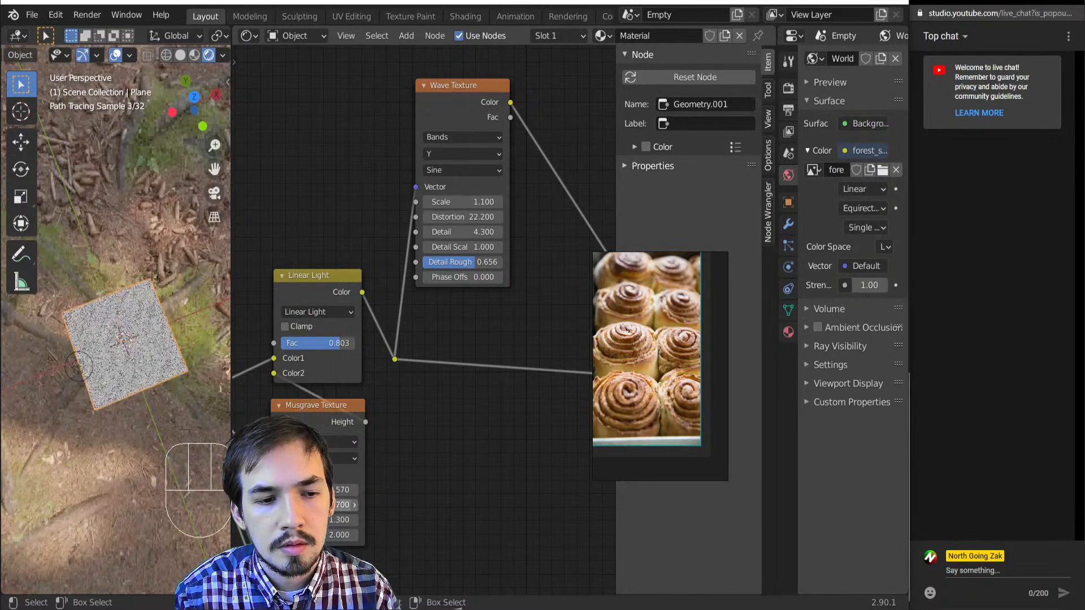
{"action": "left_click_drag", "start_coordinate": [316, 349], "coordinate": [282, 349]}
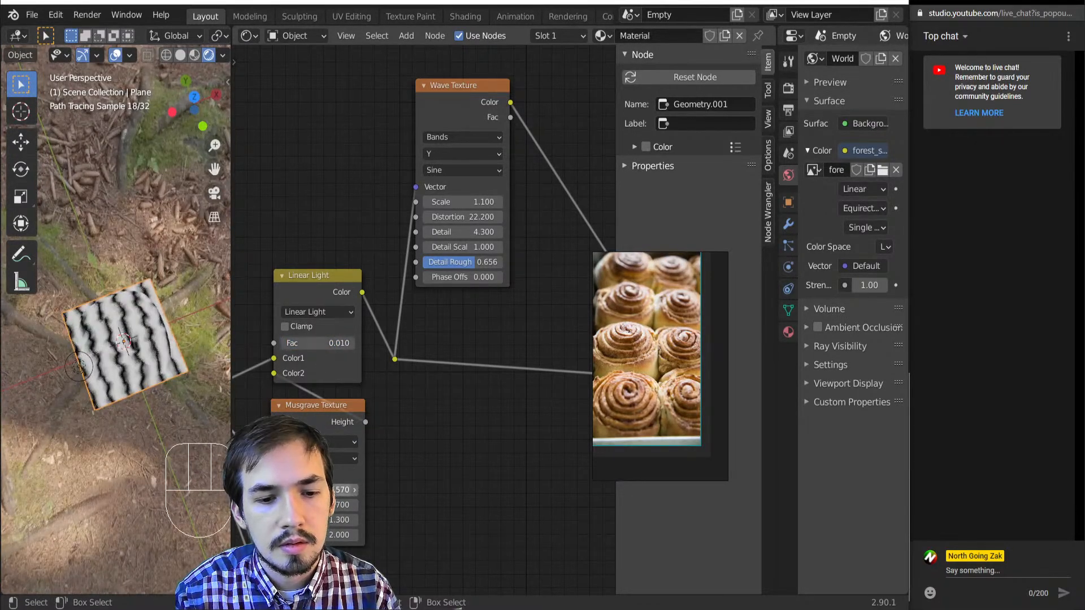
{"action": "left_click_drag", "start_coordinate": [341, 489], "coordinate": [335, 489]}
- Preview the Musgrave Texture alone on the roll and set its scale to 5
{"action": "left_click", "coordinate": [334, 411], "text": "ctrl+shift"}
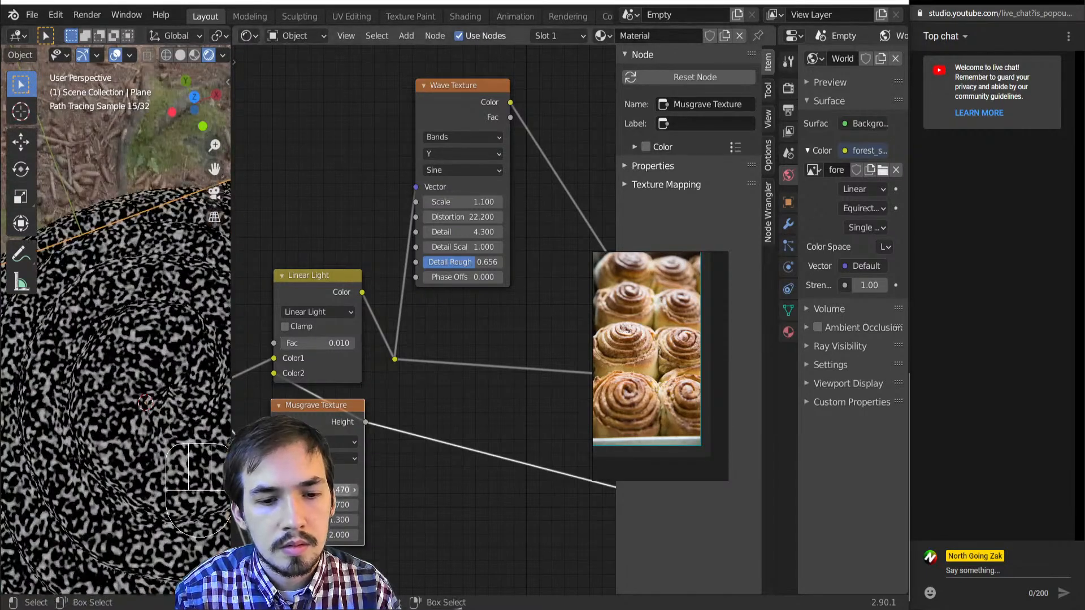
{"action": "type", "text": "5'"}
{"action": "key", "text": "Return"}
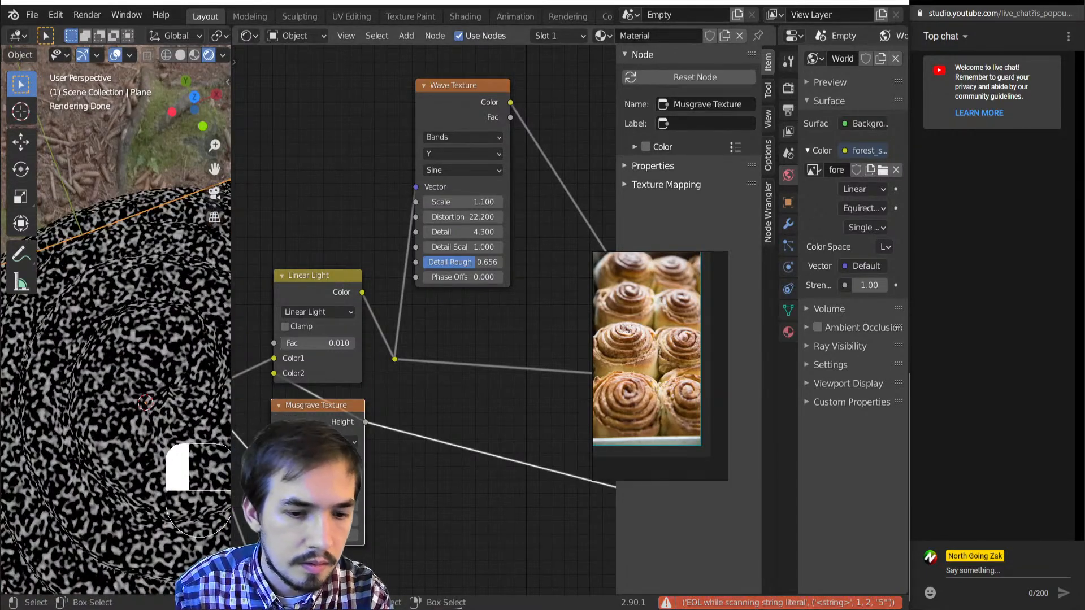
{"action": "type", "text": "5"}
{"action": "key", "text": "Return"}
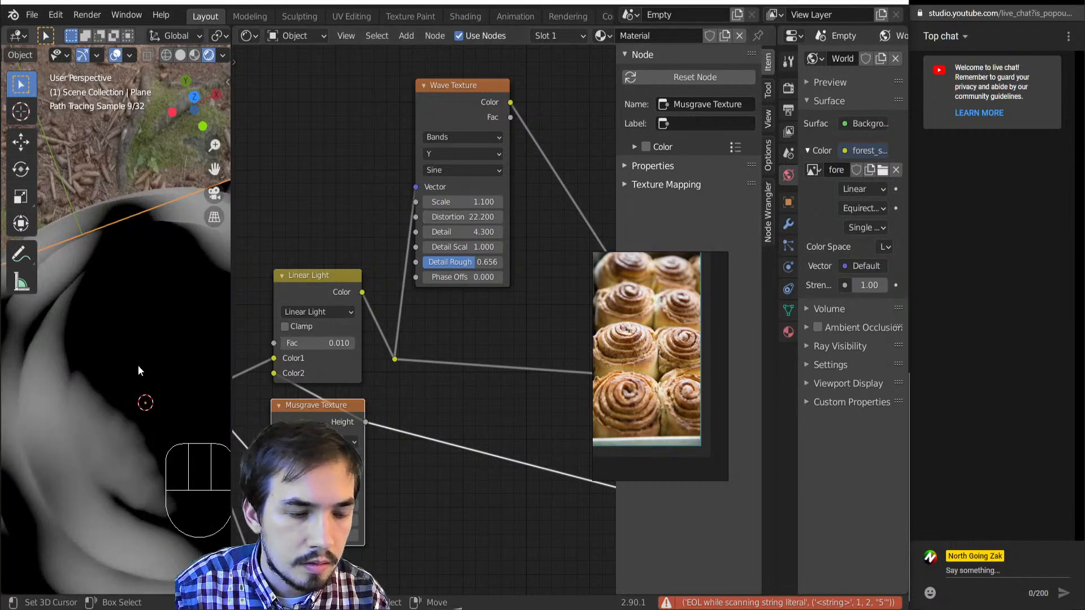
{"action": "scroll", "coordinate": [139, 368], "scroll_direction": "down", "scroll_amount": 4}
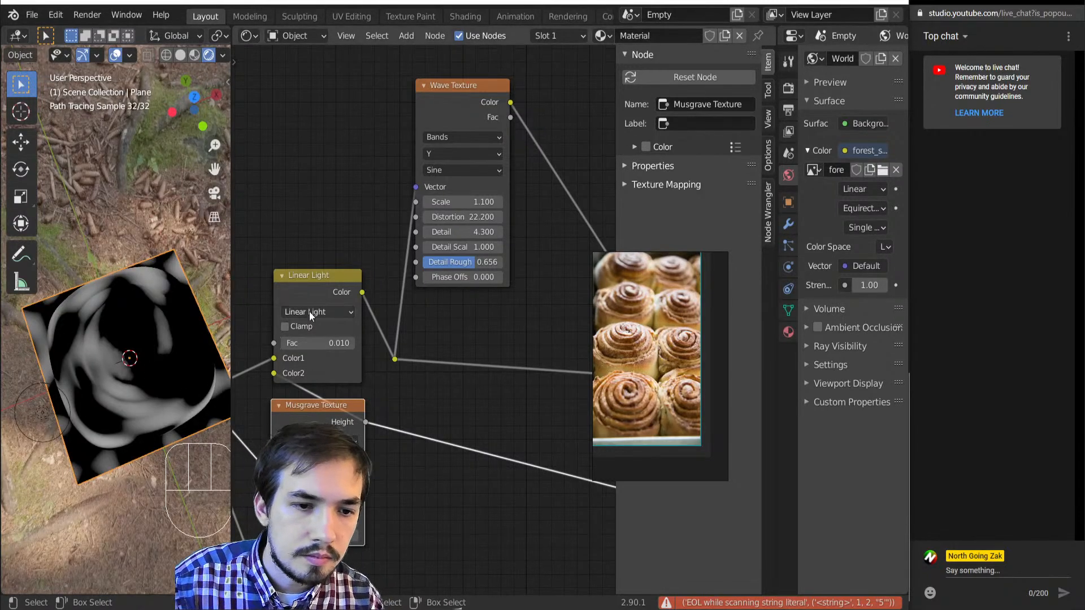
- Set the factor of the Musgrave Texture's Linear Light node to 0.406 and preview the second Wave Texture on the roll
{"action": "mouse_move", "coordinate": [326, 345]}
{"action": "left_mouse_down"}
{"action": "mouse_move", "coordinate": [343, 344]}
{"action": "mouse_move", "coordinate": [300, 344]}
{"action": "mouse_move", "coordinate": [310, 344]}
{"action": "left_mouse_up"}
{"action": "left_click", "coordinate": [307, 277], "text": "ctrl+shift"}
{"action": "scroll", "coordinate": [368, 409], "scroll_direction": "down", "scroll_amount": 10}
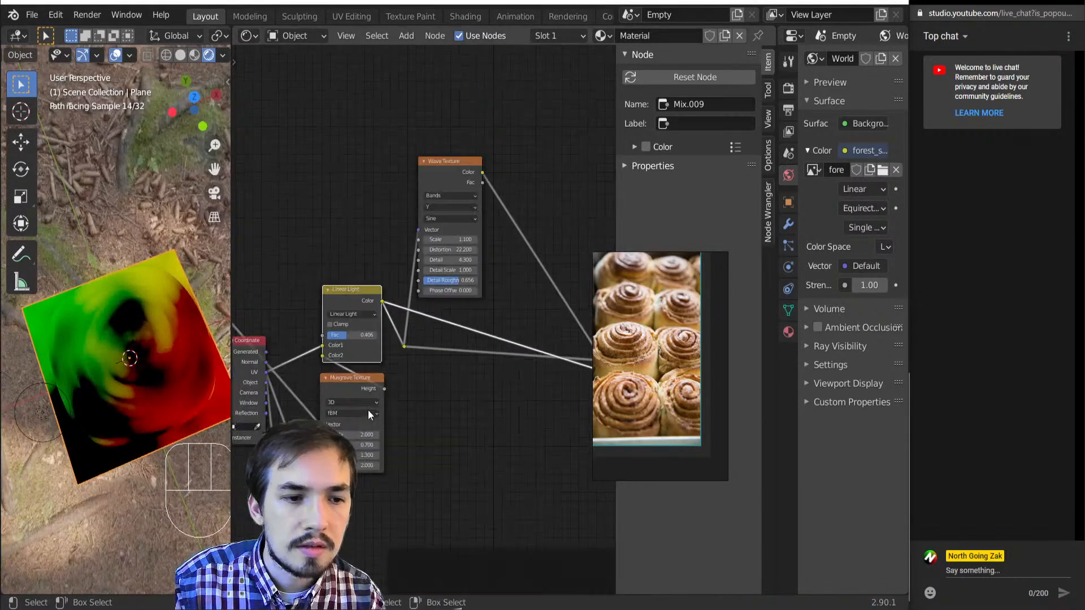
{"action": "middle_click_drag", "start_coordinate": [485, 376], "coordinate": [273, 366]}
{"action": "left_click", "coordinate": [341, 307], "text": "ctrl+shift"}
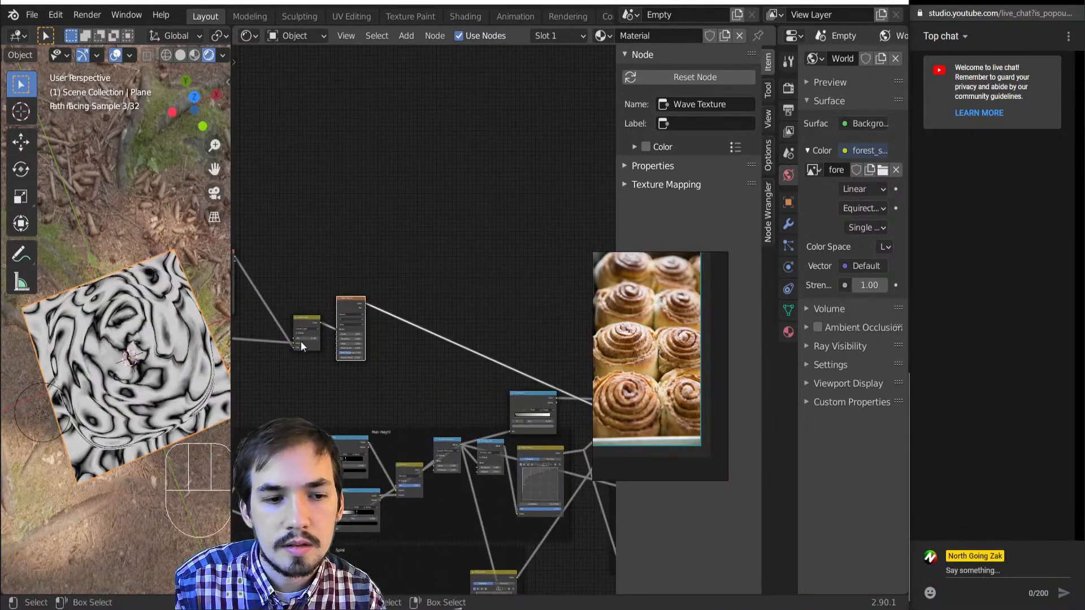
- Reduce the factor of the Linear Light node above the Musgrave Texture to 0.121
{"action": "scroll", "coordinate": [316, 333], "scroll_direction": "up", "scroll_amount": 4}
{"action": "scroll", "coordinate": [313, 324], "scroll_direction": "up", "scroll_amount": 2}
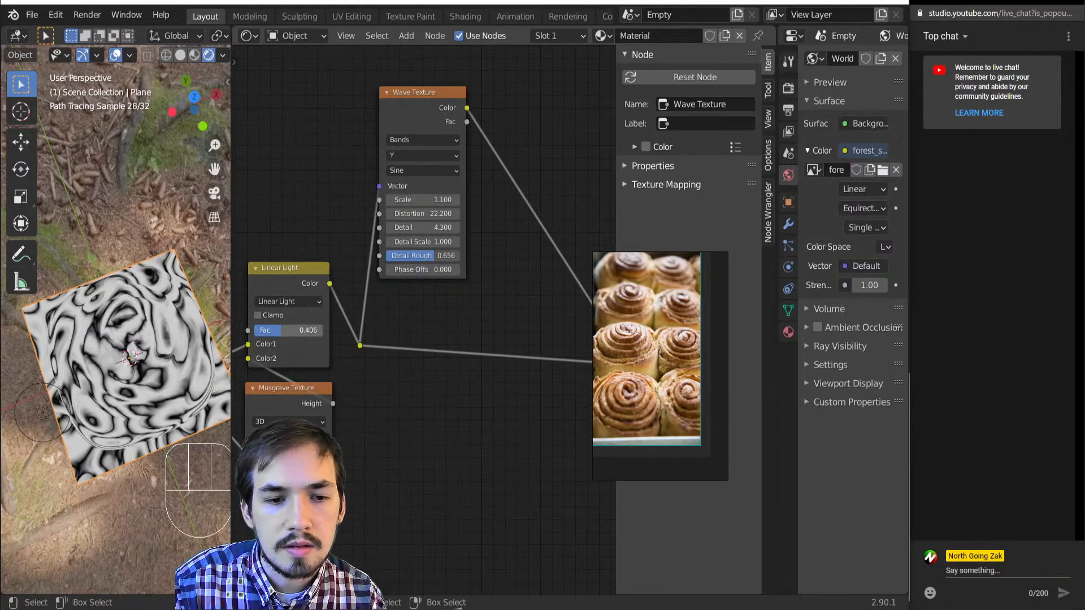
{"action": "left_click_drag", "start_coordinate": [313, 328], "coordinate": [291, 329]}
- Set the first Wave Texture's detail to 0
{"action": "scroll", "coordinate": [348, 340], "scroll_direction": "down", "scroll_amount": 6}
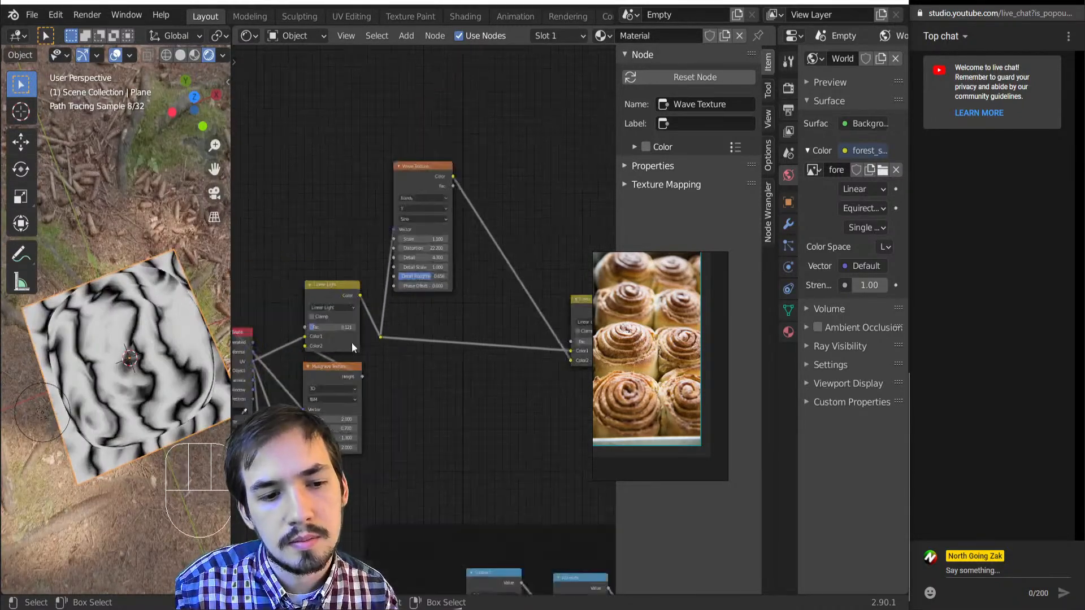
{"action": "middle_click_drag", "start_coordinate": [420, 329], "coordinate": [324, 341]}
{"action": "scroll", "coordinate": [329, 325], "scroll_direction": "up", "scroll_amount": 6}
{"action": "middle_click_drag", "start_coordinate": [288, 294], "coordinate": [372, 328]}
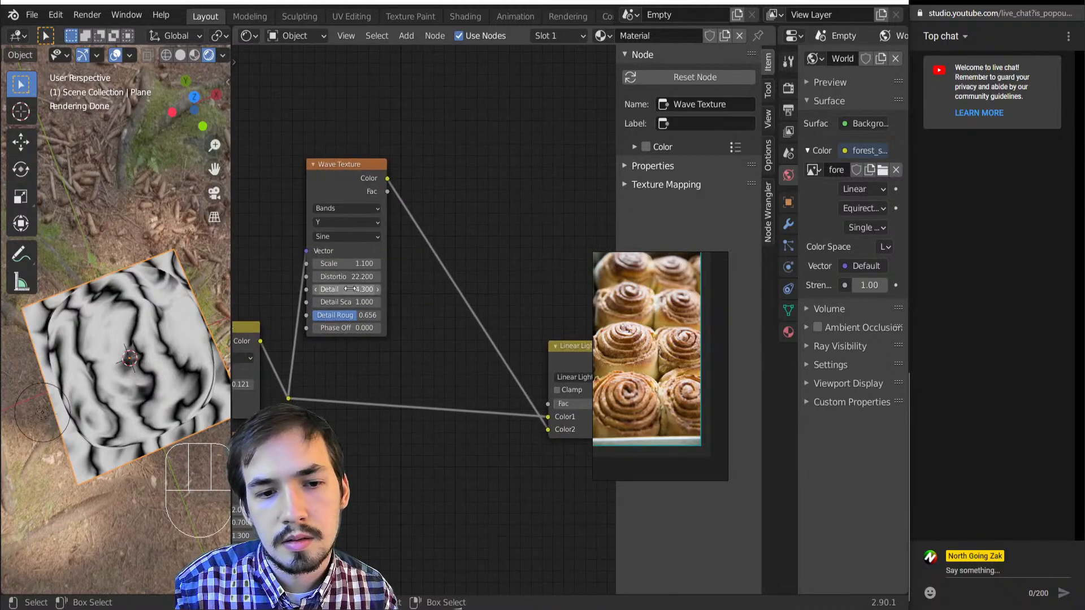
{"action": "left_click_drag", "start_coordinate": [346, 290], "coordinate": [318, 290]}
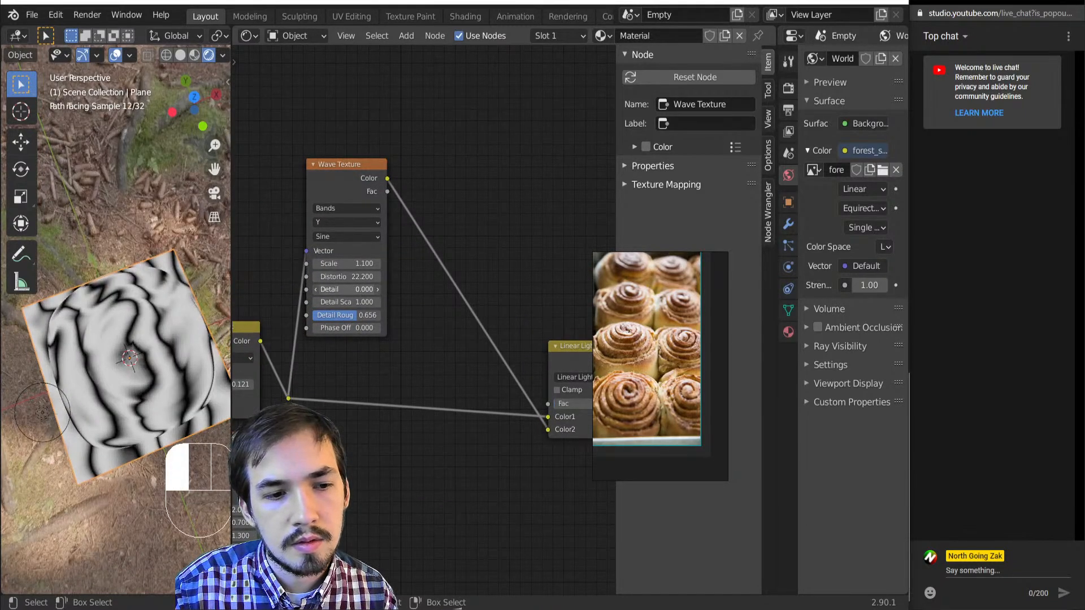
- Add a ColorRamp after the second Wave Texture and bring its stops together near the start, isolating thin white lines on black
{"action": "scroll", "coordinate": [404, 362], "scroll_direction": "down", "scroll_amount": 6}
{"action": "middle_click_drag", "start_coordinate": [425, 391], "coordinate": [248, 347]}
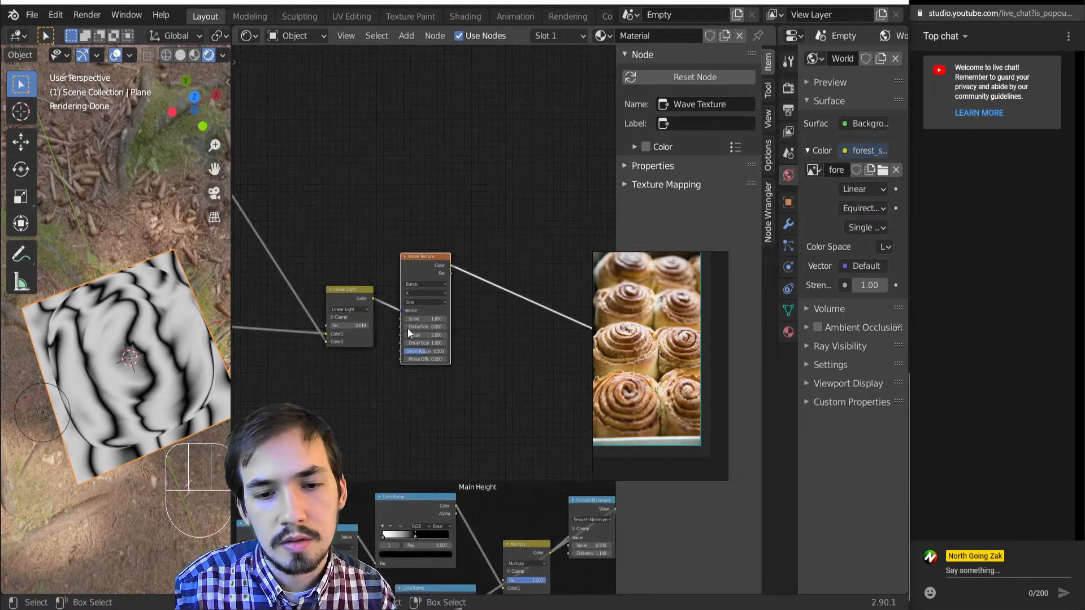
{"action": "left_click", "coordinate": [497, 304]}
{"action": "left_click", "coordinate": [503, 300]}
{"action": "key", "text": "shift+a"}
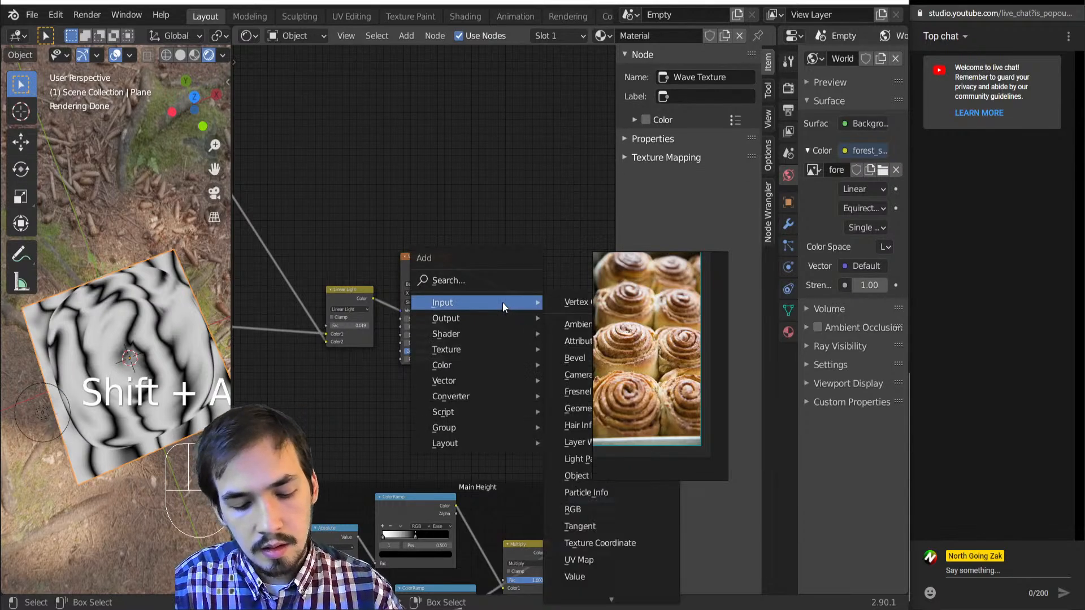
{"action": "left_click", "coordinate": [579, 322]}
{"action": "left_click", "coordinate": [511, 267]}
{"action": "left_click_drag", "start_coordinate": [490, 270], "coordinate": [463, 260]}
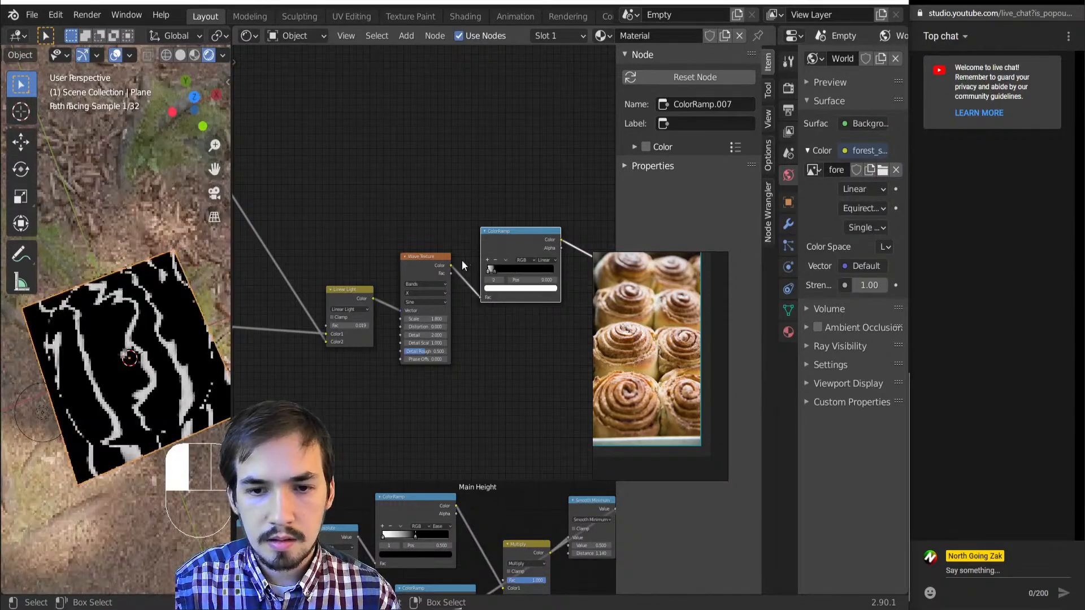
{"action": "scroll", "coordinate": [114, 408], "scroll_direction": "down", "scroll_amount": 3}
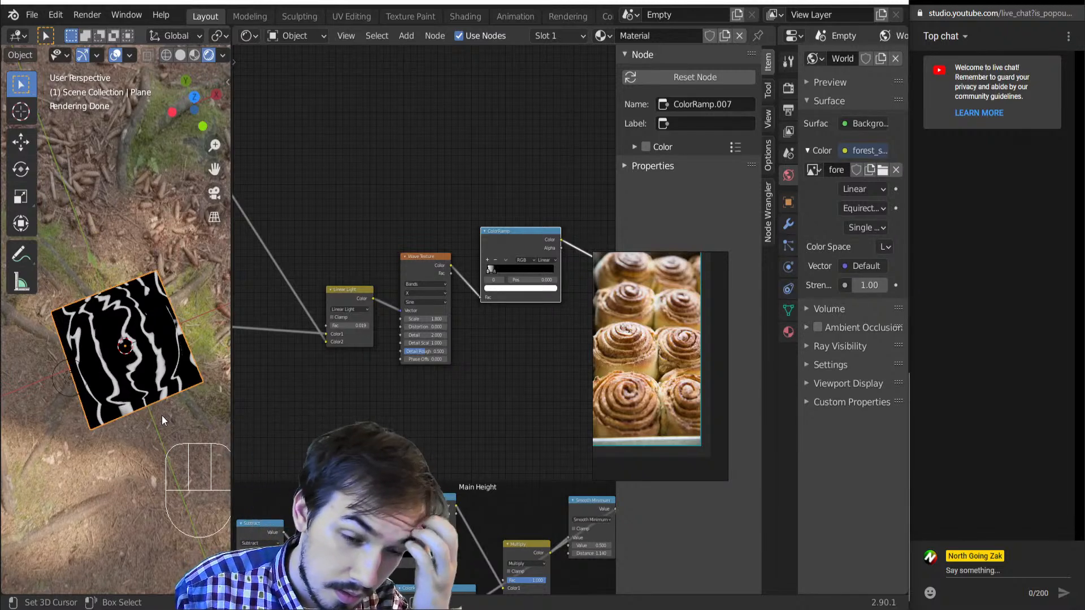
{"action": "scroll", "coordinate": [280, 399], "scroll_direction": "down", "scroll_amount": 1}
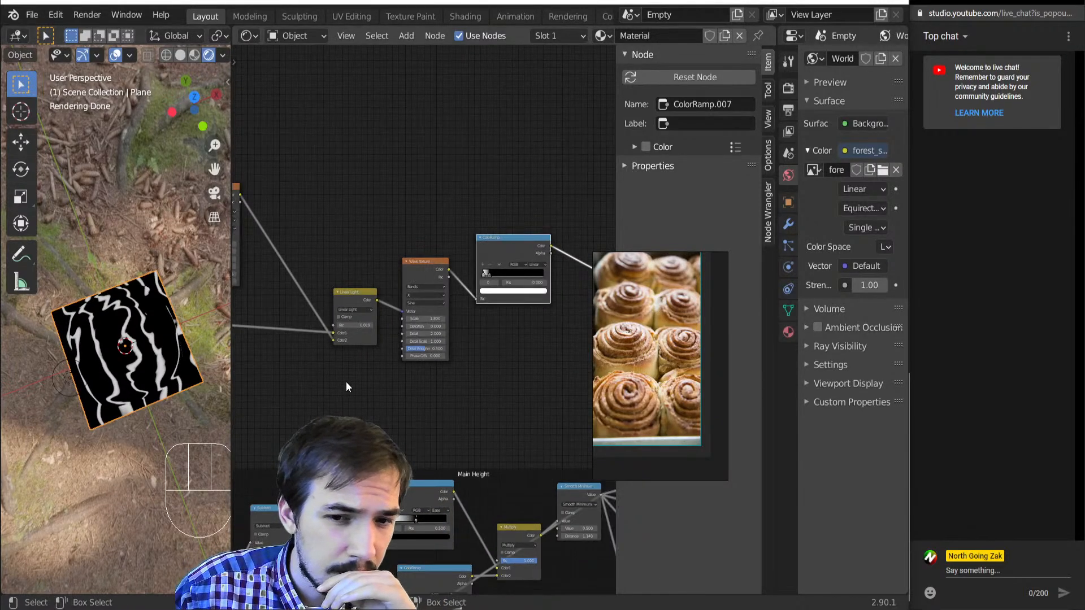
- Add a Principled BSDF node above the main node frames, beside the wave pattern's ColorRamp
{"action": "scroll", "coordinate": [346, 381], "scroll_direction": "down", "scroll_amount": 3}
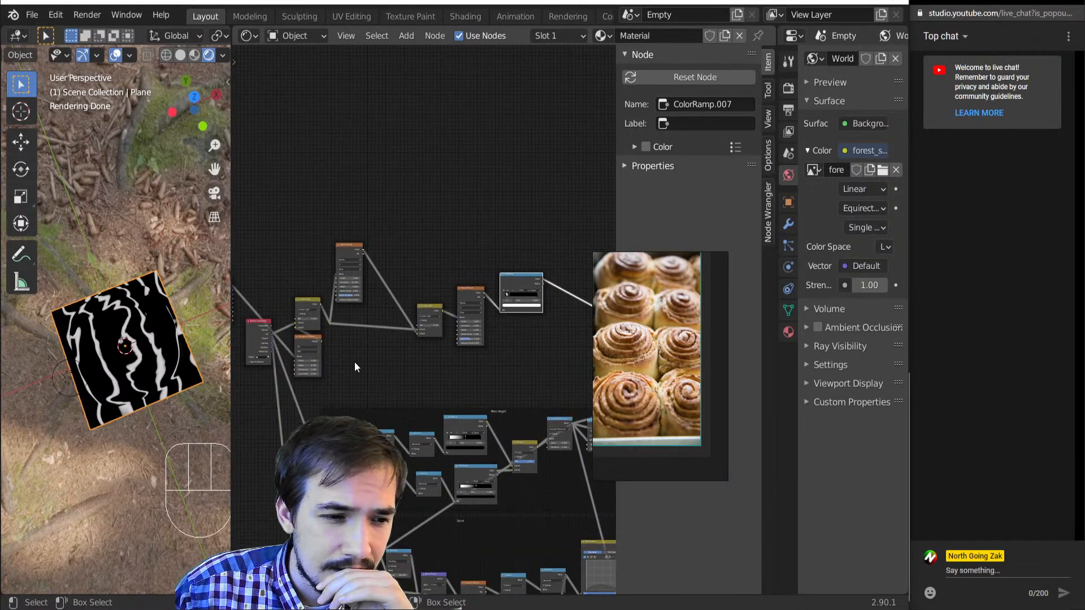
{"action": "middle_click_drag", "start_coordinate": [438, 363], "coordinate": [404, 354]}
{"action": "middle_click_drag", "start_coordinate": [463, 300], "coordinate": [453, 270]}
{"action": "scroll", "coordinate": [440, 305], "scroll_direction": "down", "scroll_amount": 4}
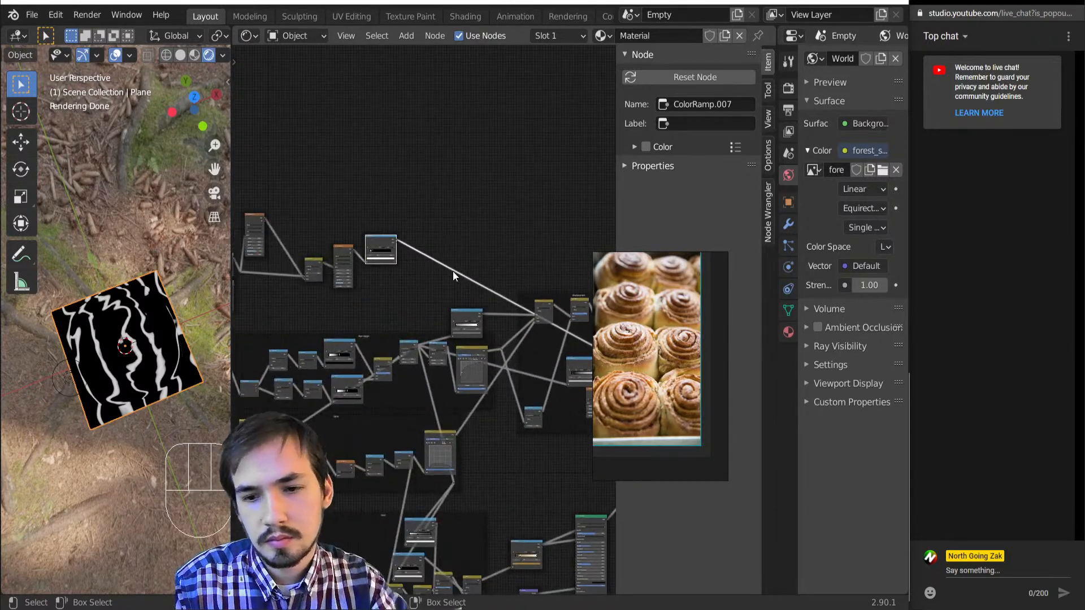
{"action": "scroll", "coordinate": [444, 263], "scroll_direction": "up", "scroll_amount": 2}
{"action": "key", "text": "shift+a"}
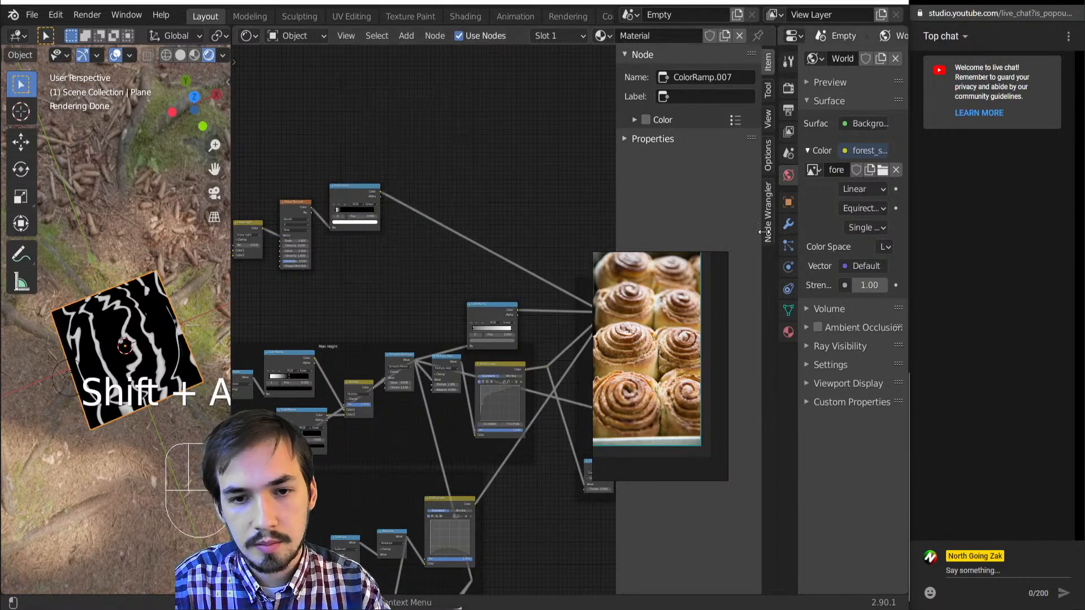
{"action": "key", "text": "shift+a"}
{"action": "mouse_move", "coordinate": [448, 111]}
{"action": "left_click", "coordinate": [582, 286]}
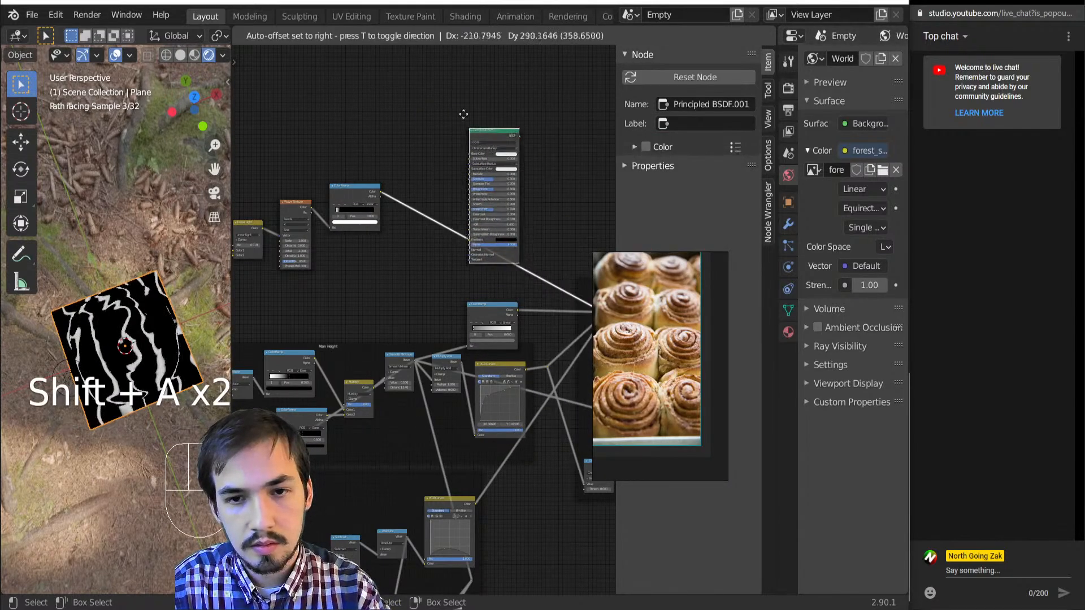
{"action": "left_click", "coordinate": [484, 152]}
- Move the Displacement node aside and insert a MixRGB node set to Add between the displacement's Linear Light and Displacement nodes
{"action": "middle_click_drag", "start_coordinate": [483, 148], "coordinate": [242, 108]}
{"action": "middle_click_drag", "start_coordinate": [446, 333], "coordinate": [410, 335]}
{"action": "scroll", "coordinate": [410, 337], "scroll_direction": "up", "scroll_amount": 3}
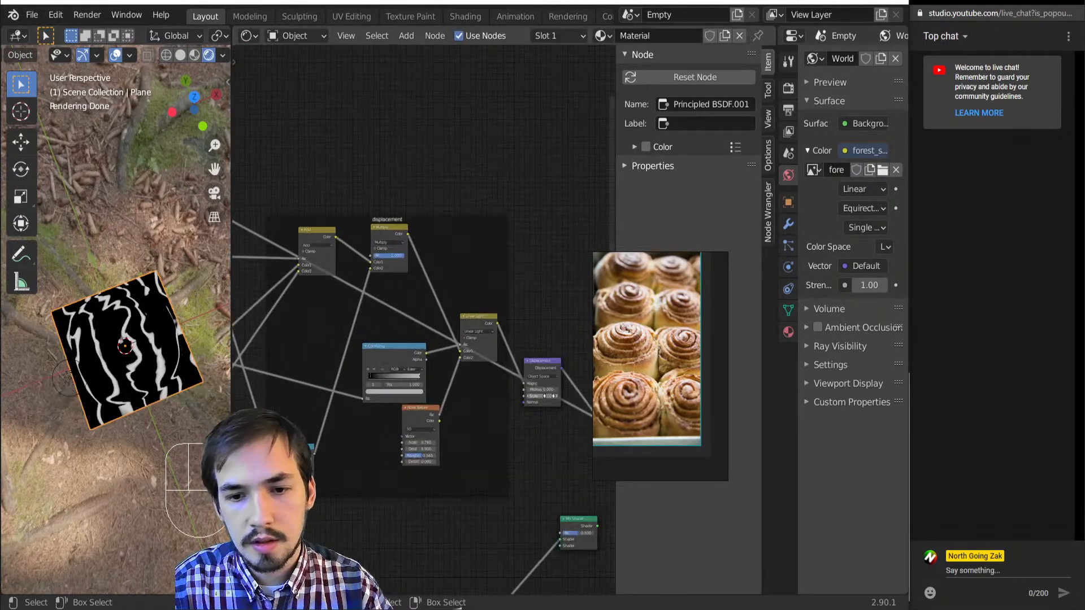
{"action": "middle_click_drag", "start_coordinate": [552, 378], "coordinate": [460, 357]}
{"action": "scroll", "coordinate": [460, 357], "scroll_direction": "up", "scroll_amount": 2}
{"action": "middle_click_drag", "start_coordinate": [127, 367], "coordinate": [129, 325]}
{"action": "scroll", "coordinate": [419, 364], "scroll_direction": "up", "scroll_amount": 2}
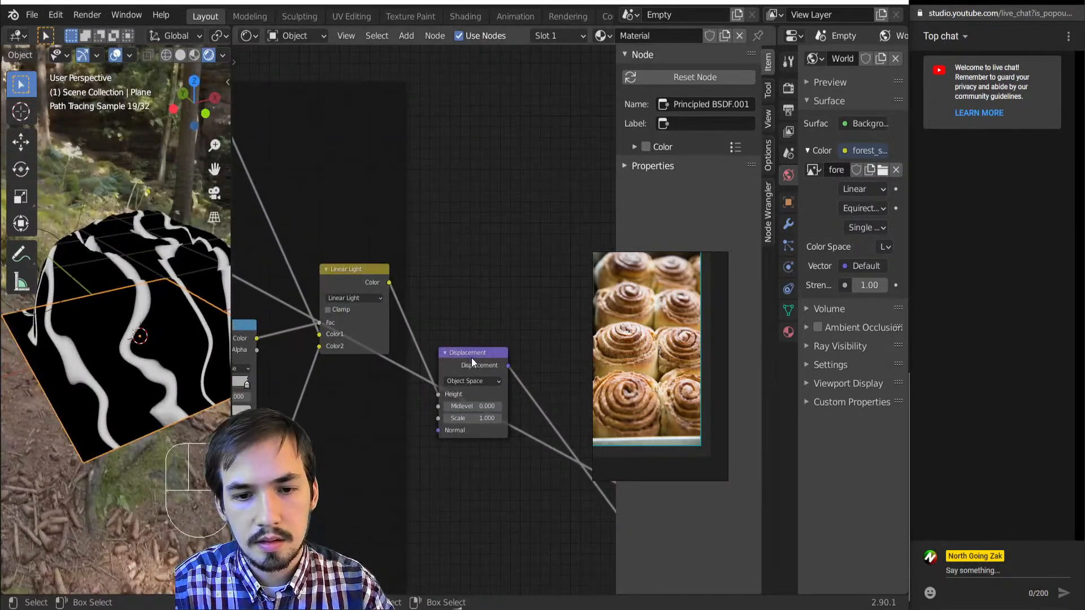
{"action": "left_click_drag", "start_coordinate": [471, 361], "coordinate": [578, 260]}
{"action": "key", "text": "shift+a"}
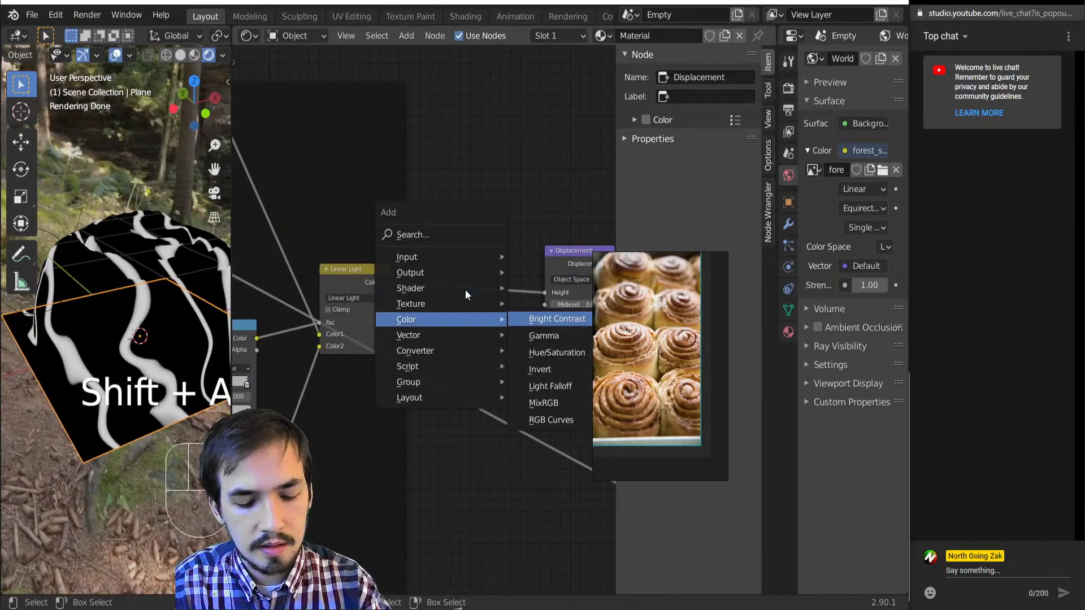
{"action": "left_click", "coordinate": [544, 403]}
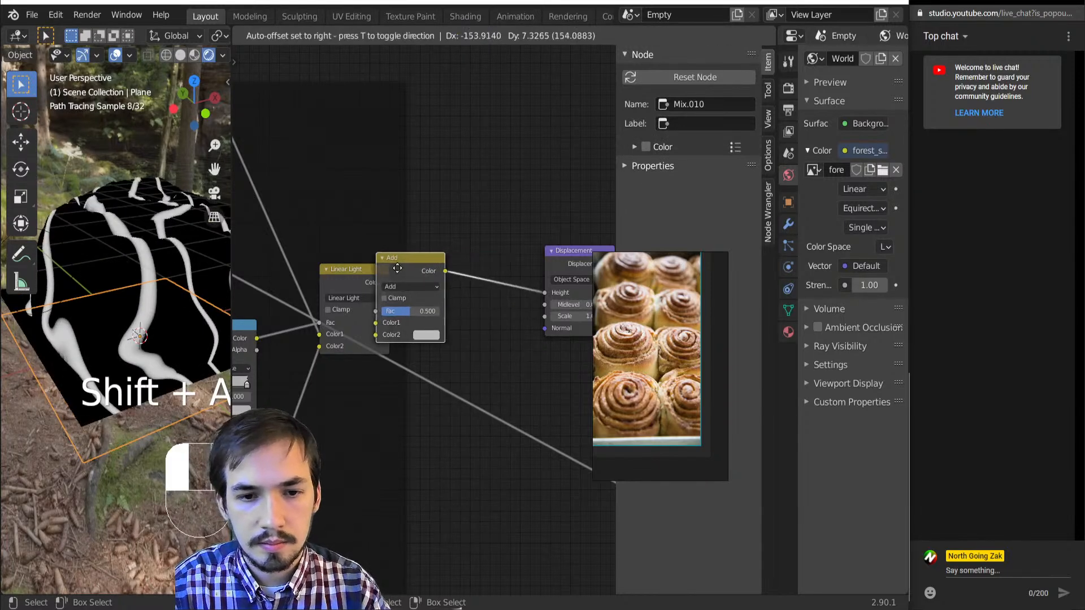
{"action": "scroll", "coordinate": [93, 289], "scroll_direction": "down", "scroll_amount": 5}
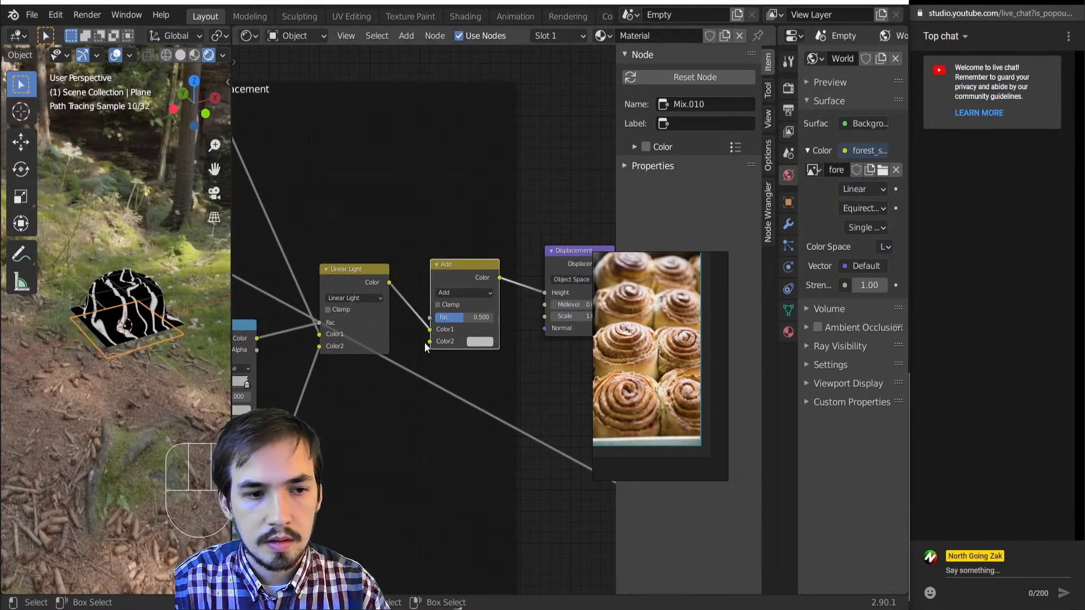
- Connect the wave ColorRamp's color output to the Add node's Color2 input and save the file
{"action": "scroll", "coordinate": [425, 342], "scroll_direction": "down", "scroll_amount": 5}
{"action": "middle_click_drag", "start_coordinate": [319, 174], "coordinate": [392, 176]}
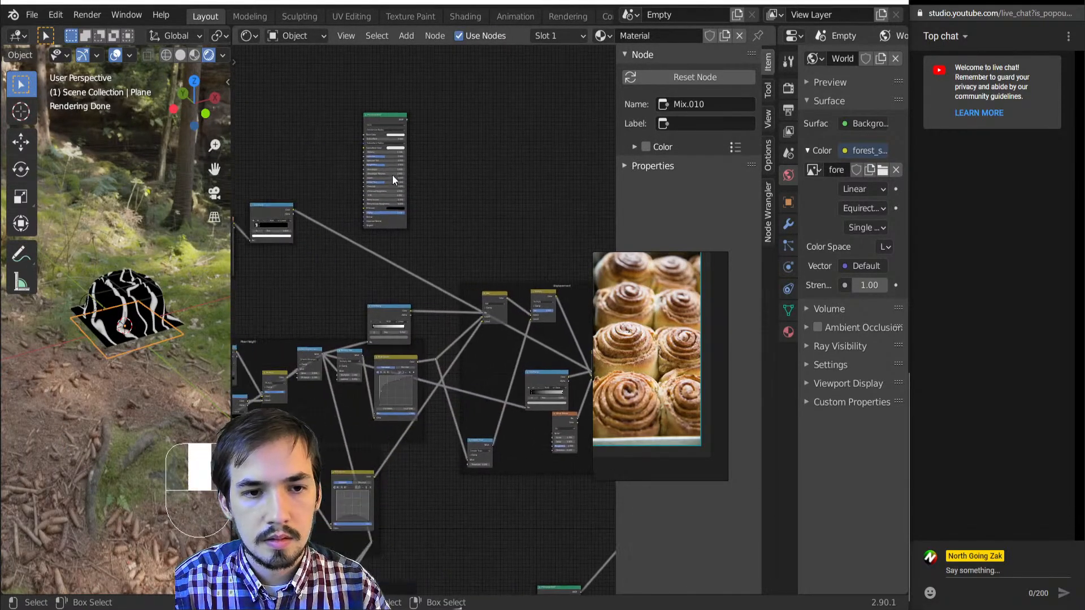
{"action": "middle_click_drag", "start_coordinate": [315, 225], "coordinate": [235, 195]}
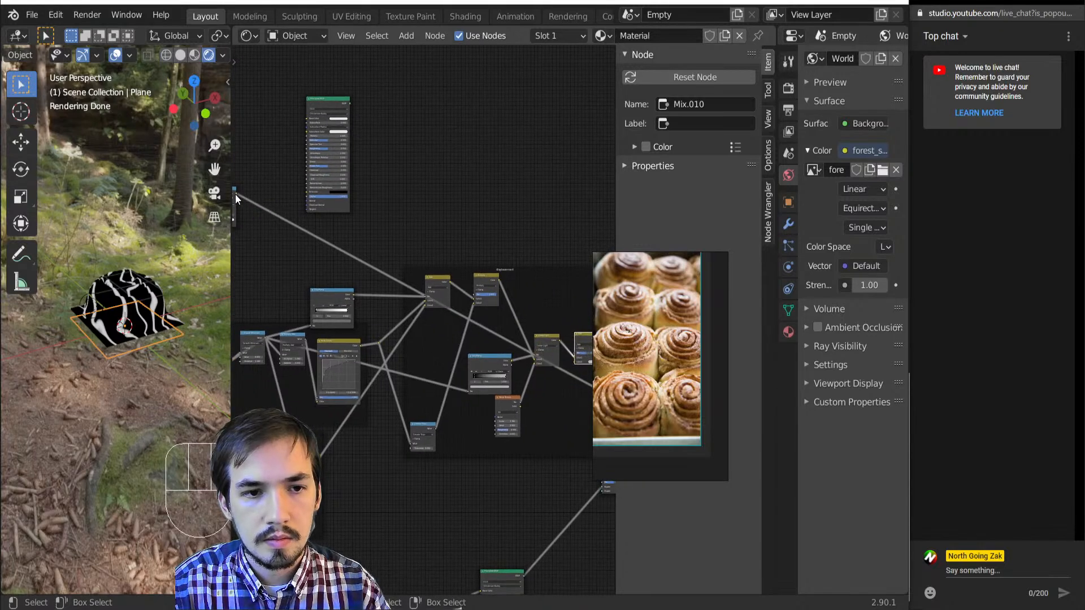
{"action": "left_click_drag", "start_coordinate": [235, 194], "coordinate": [570, 360]}
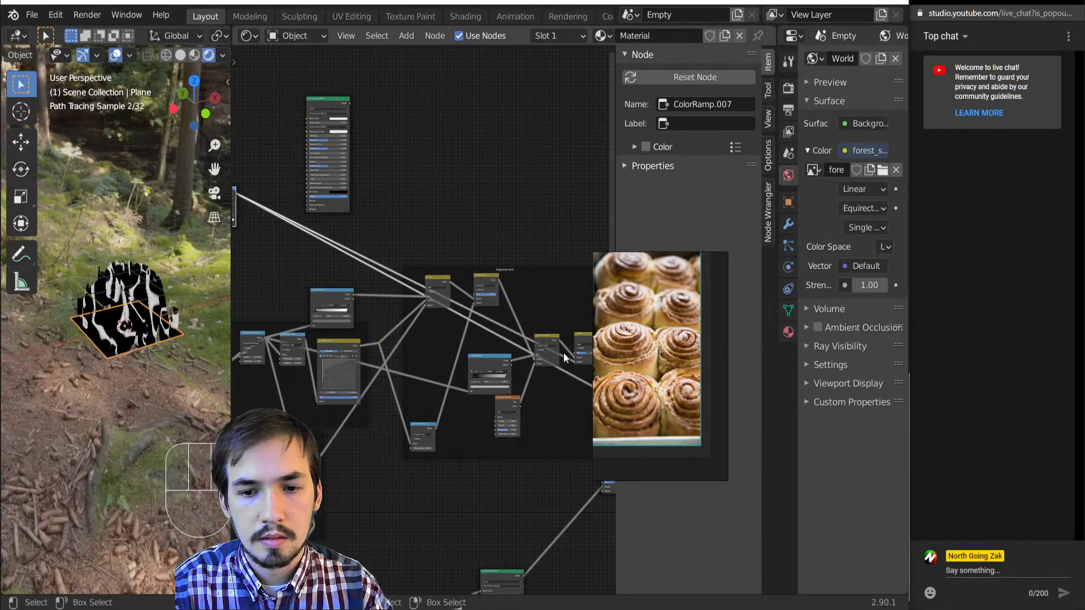
{"action": "key", "text": "ctrl+s"}
- Set the factor of the Add node feeding the Displacement node to 0.123
{"action": "scroll", "coordinate": [400, 354], "scroll_direction": "up", "scroll_amount": 3}
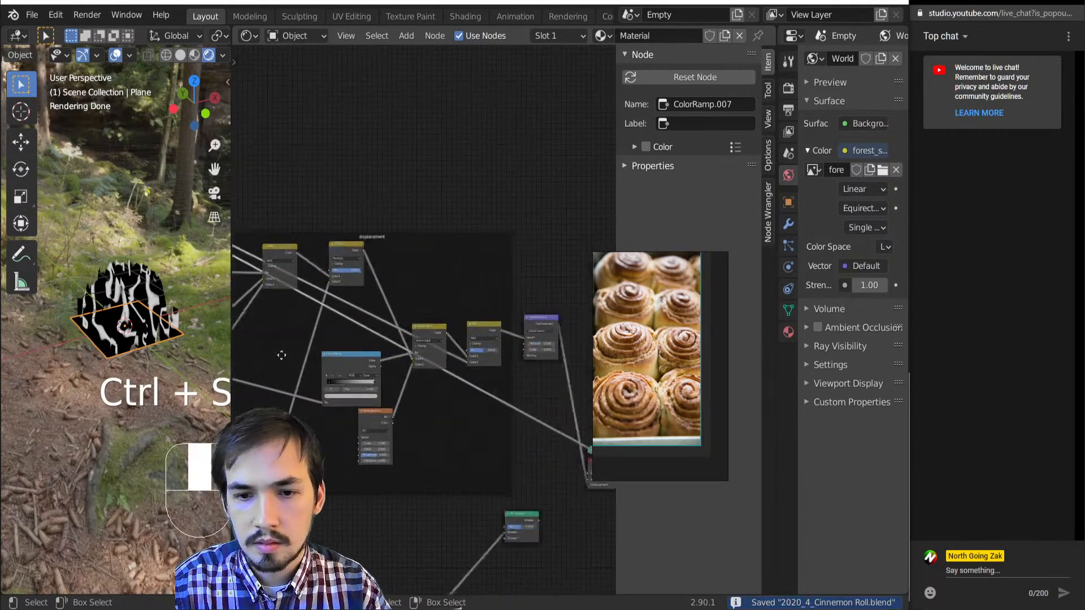
{"action": "scroll", "coordinate": [436, 359], "scroll_direction": "up", "scroll_amount": 2}
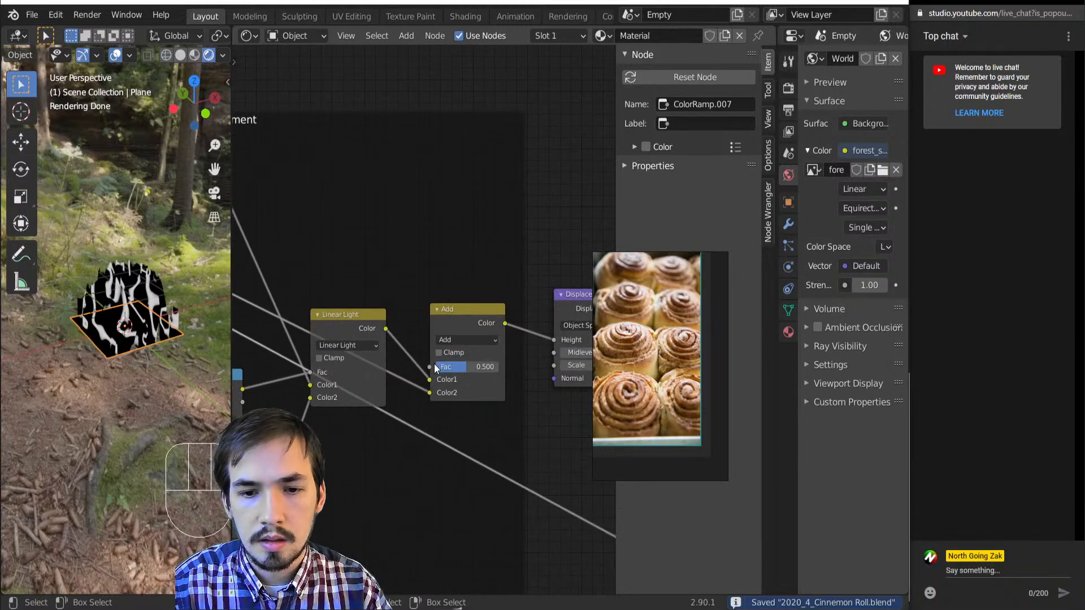
{"action": "scroll", "coordinate": [140, 324], "scroll_direction": "up", "scroll_amount": 5}
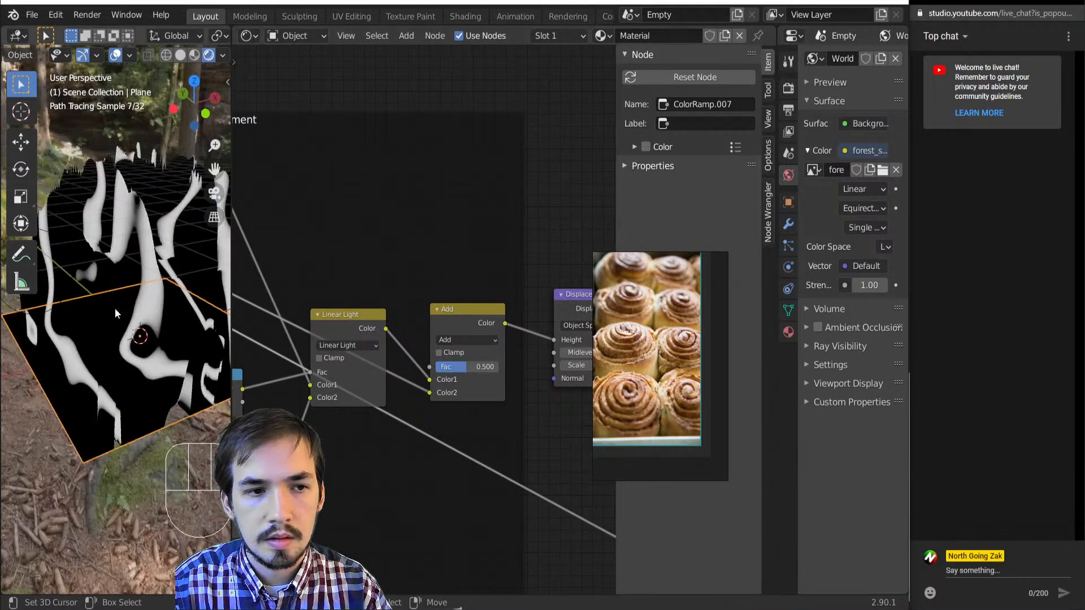
{"action": "left_click_drag", "start_coordinate": [461, 367], "coordinate": [441, 367]}
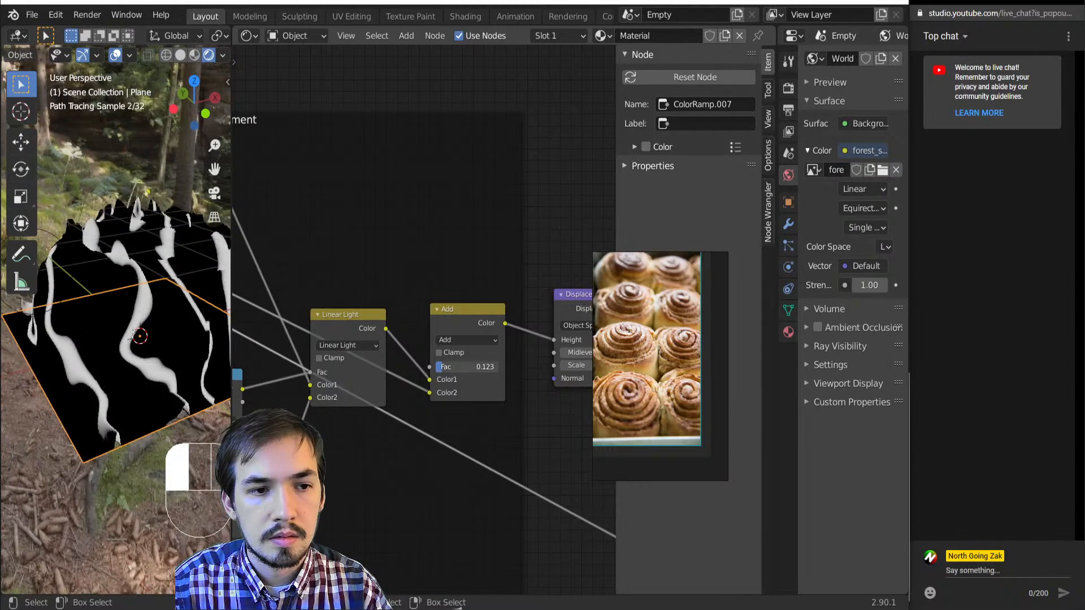
- Preview the displacement's Add, Linear Light and ColorRamp nodes in turn on the roll to examine the displaced shape
{"action": "scroll", "coordinate": [304, 358], "scroll_direction": "down", "scroll_amount": 3}
{"action": "middle_click_drag", "start_coordinate": [199, 334], "coordinate": [165, 348]}
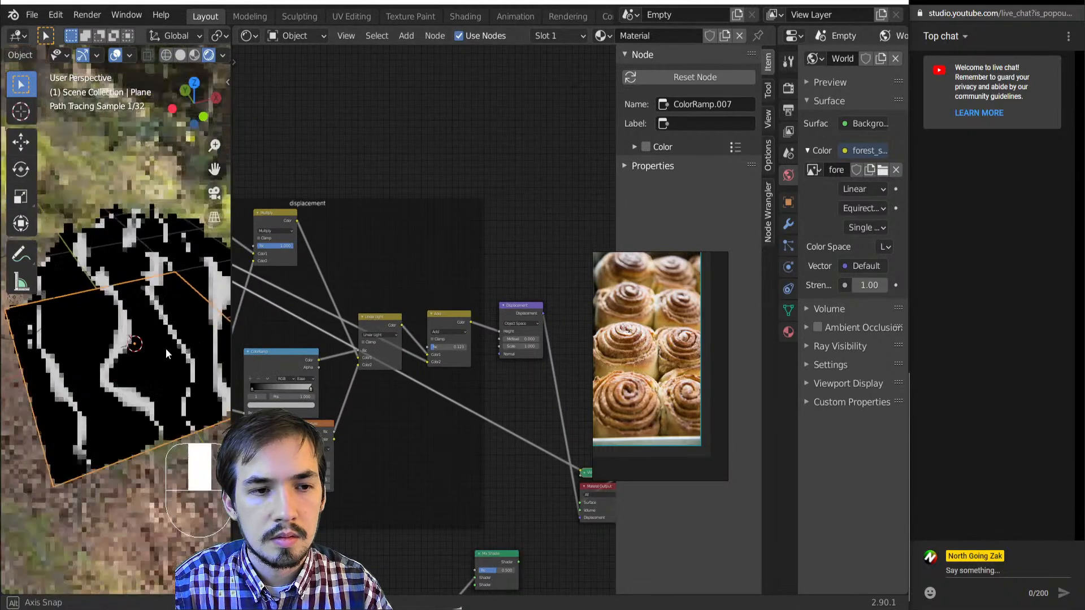
{"action": "scroll", "coordinate": [387, 386], "scroll_direction": "down", "scroll_amount": 6}
{"action": "middle_click_drag", "start_coordinate": [402, 441], "coordinate": [386, 392]}
{"action": "scroll", "coordinate": [386, 392], "scroll_direction": "up", "scroll_amount": 6}
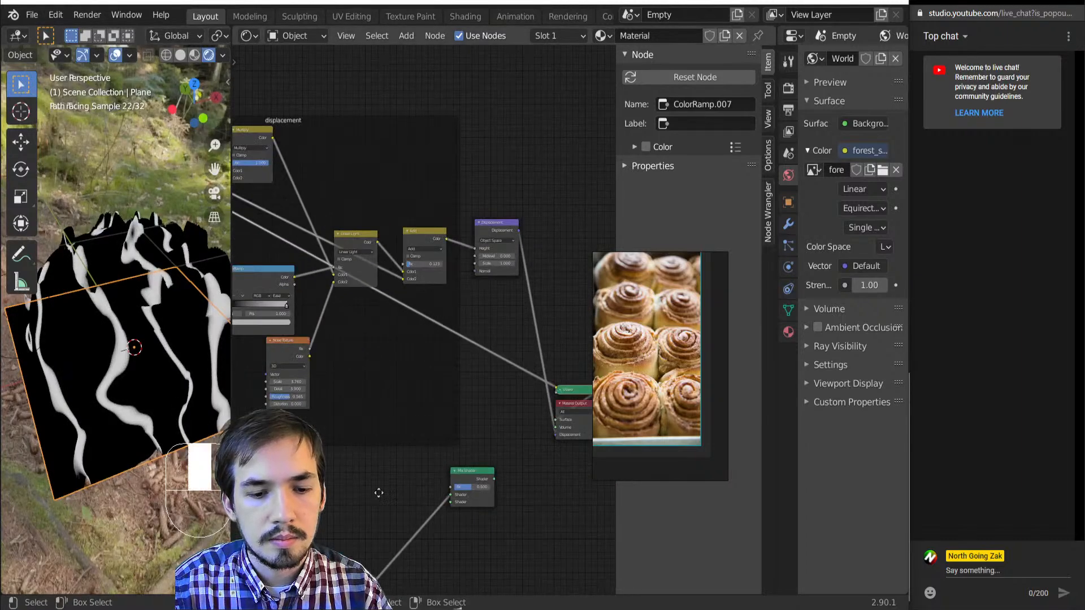
{"action": "middle_click_drag", "start_coordinate": [378, 492], "coordinate": [407, 400]}
{"action": "middle_click_drag", "start_coordinate": [403, 262], "coordinate": [386, 458]}
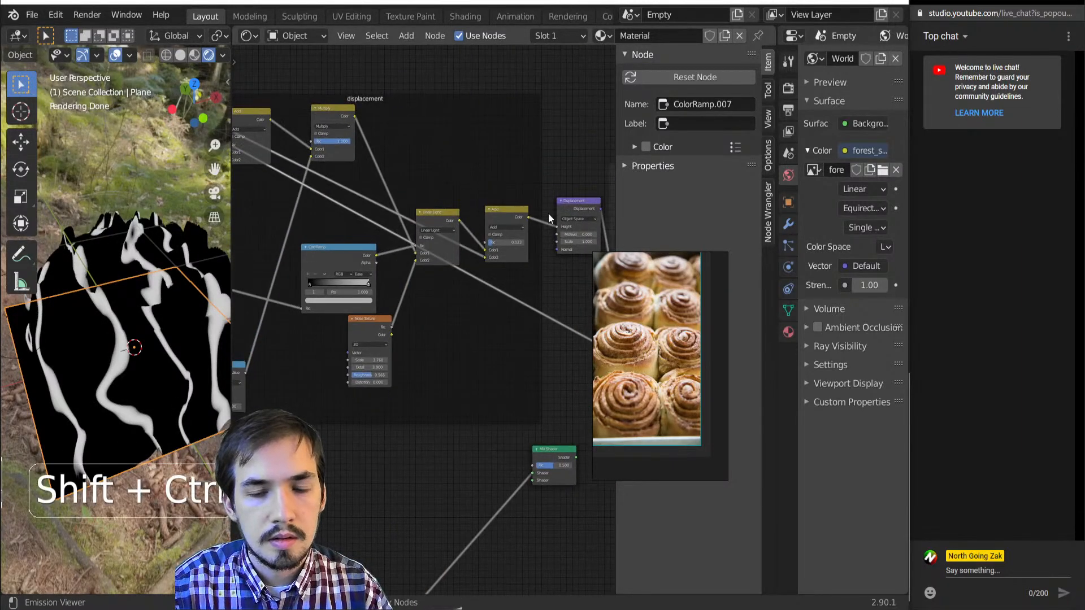
{"action": "left_click", "coordinate": [503, 226], "text": "ctrl+shift"}
{"action": "mouse_move", "coordinate": [184, 314]}
{"action": "middle_mouse_down"}
{"action": "mouse_move", "coordinate": [188, 382]}
{"action": "mouse_move", "coordinate": [174, 317]}
{"action": "mouse_move", "coordinate": [185, 299]}
{"action": "mouse_move", "coordinate": [173, 306]}
{"action": "middle_mouse_up"}
{"action": "left_click", "coordinate": [434, 219], "text": "ctrl+shift"}
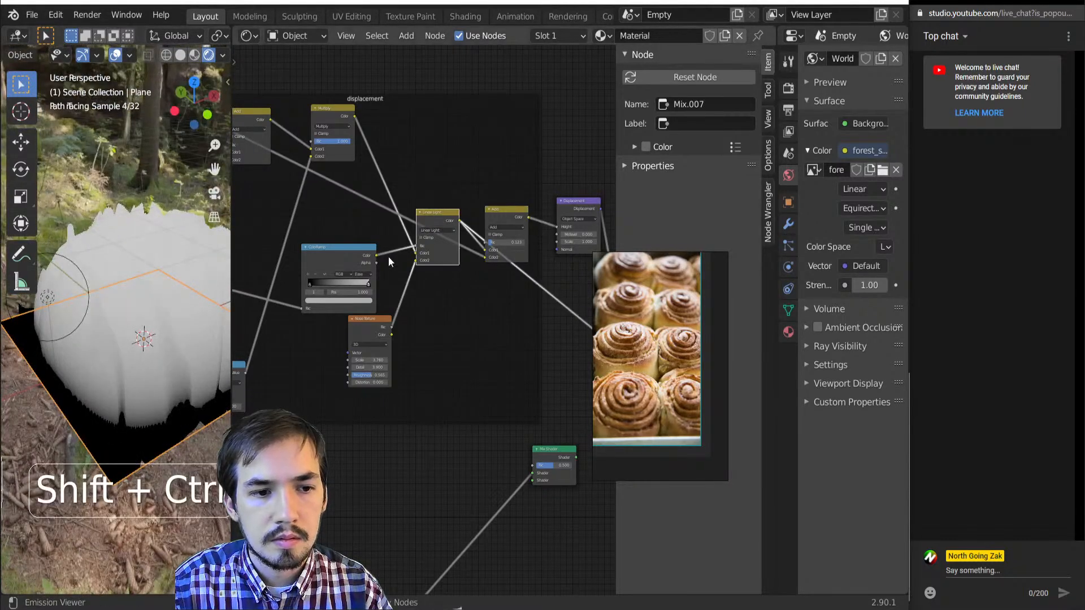
{"action": "left_click", "coordinate": [328, 250], "text": "ctrl+shift"}
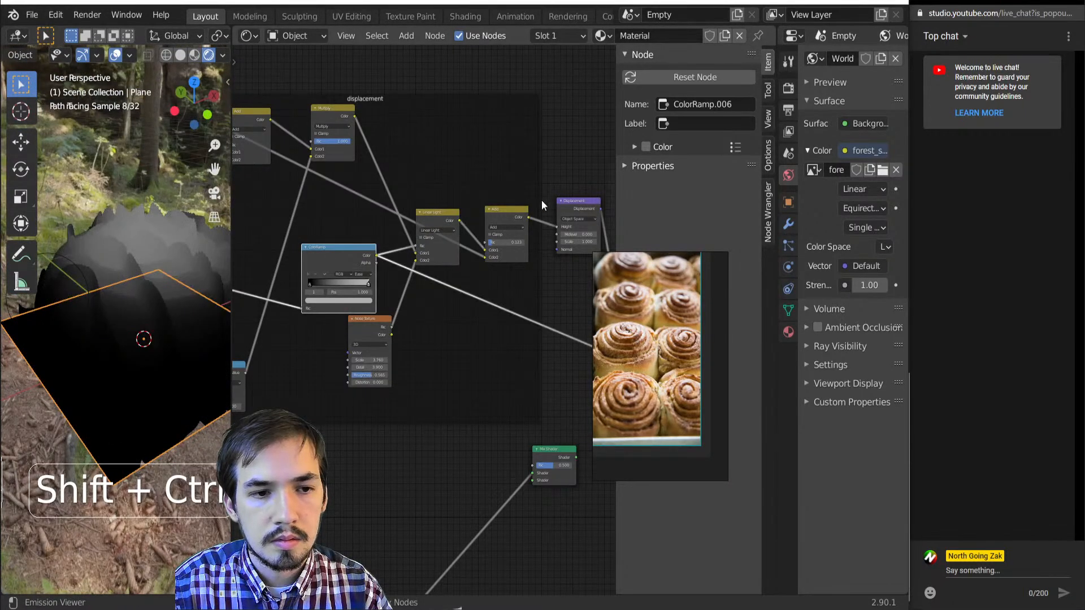
{"action": "mouse_move", "coordinate": [146, 228]}
{"action": "middle_mouse_down"}
{"action": "mouse_move", "coordinate": [139, 279]}
{"action": "mouse_move", "coordinate": [185, 269]}
{"action": "middle_mouse_up"}
{"action": "scroll", "coordinate": [351, 289], "scroll_direction": "up", "scroll_amount": 1}
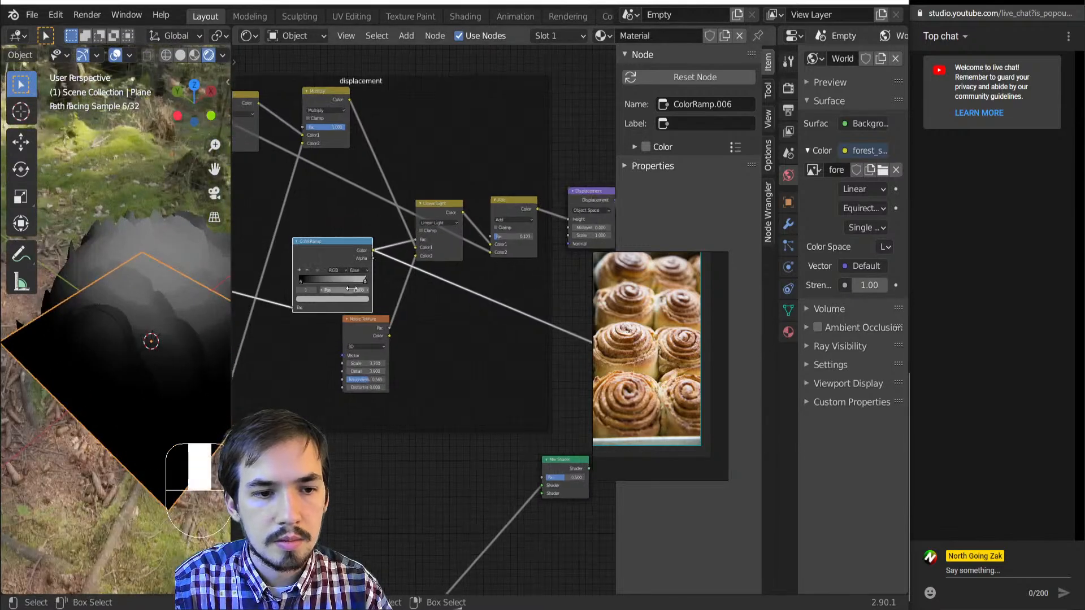
{"action": "middle_click_drag", "start_coordinate": [351, 289], "coordinate": [606, 362]}
{"action": "middle_click_drag", "start_coordinate": [516, 308], "coordinate": [190, 277]}
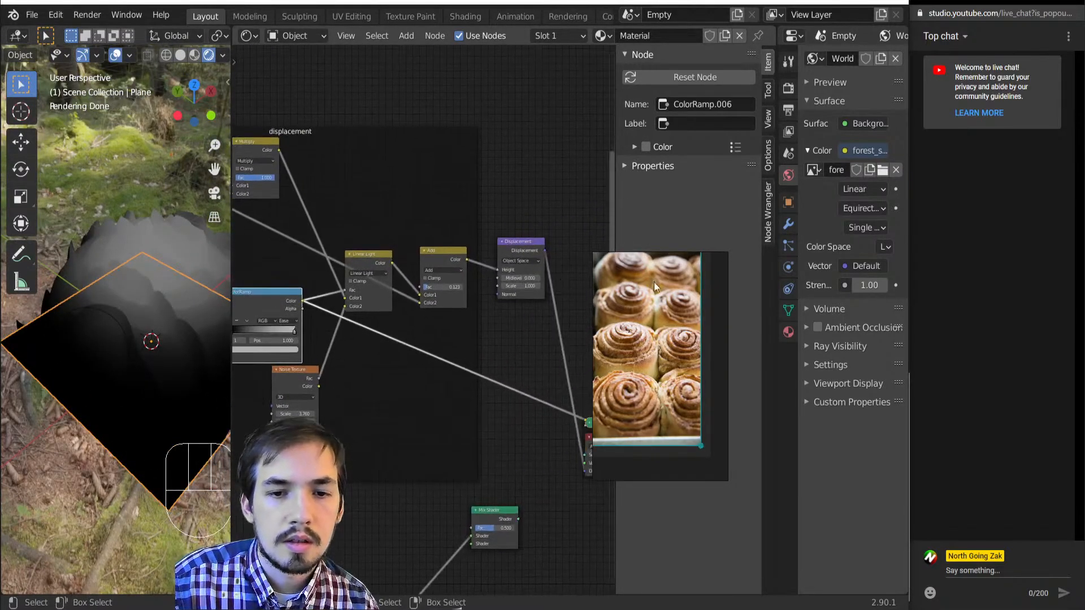
- Reduce the factor of the Add node feeding the Displacement node to 0.036
{"action": "scroll", "coordinate": [488, 268], "scroll_direction": "up", "scroll_amount": 2}
{"action": "left_click_drag", "start_coordinate": [452, 266], "coordinate": [434, 267], "text": "shift"}
{"action": "mouse_move", "coordinate": [209, 377]}
{"action": "middle_mouse_down"}
{"action": "mouse_move", "coordinate": [35, 371]}
{"action": "mouse_move", "coordinate": [68, 313]}
{"action": "mouse_move", "coordinate": [74, 264]}
{"action": "mouse_move", "coordinate": [215, 285]}
{"action": "mouse_move", "coordinate": [151, 286]}
{"action": "middle_mouse_up"}
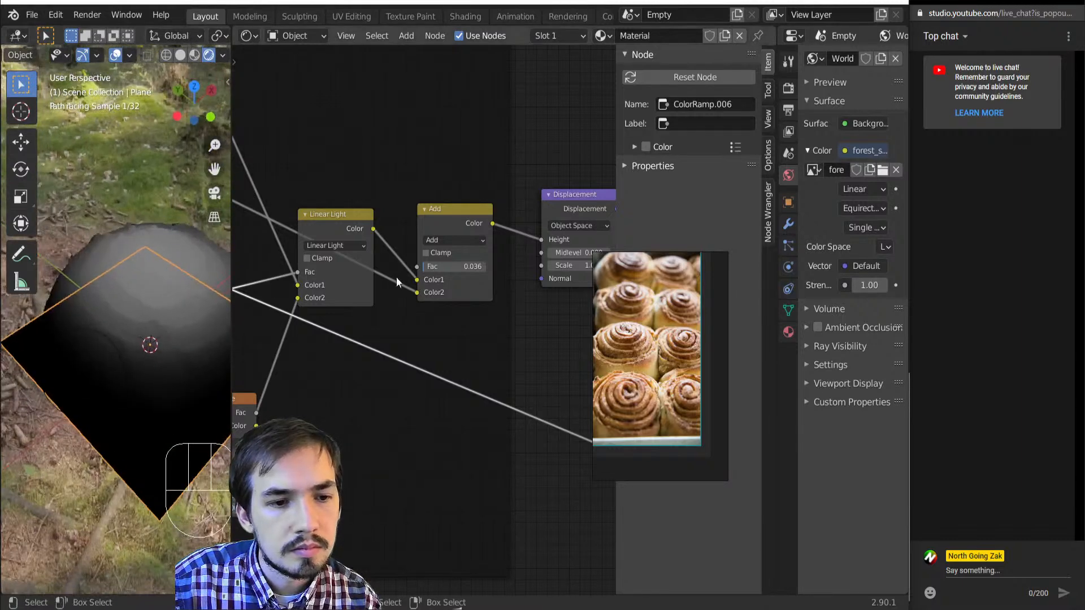
- Move the black stop of the wave ColorRamp to position 0.282
{"action": "scroll", "coordinate": [305, 195], "scroll_direction": "down", "scroll_amount": 7}
{"action": "middle_click_drag", "start_coordinate": [305, 195], "coordinate": [577, 469]}
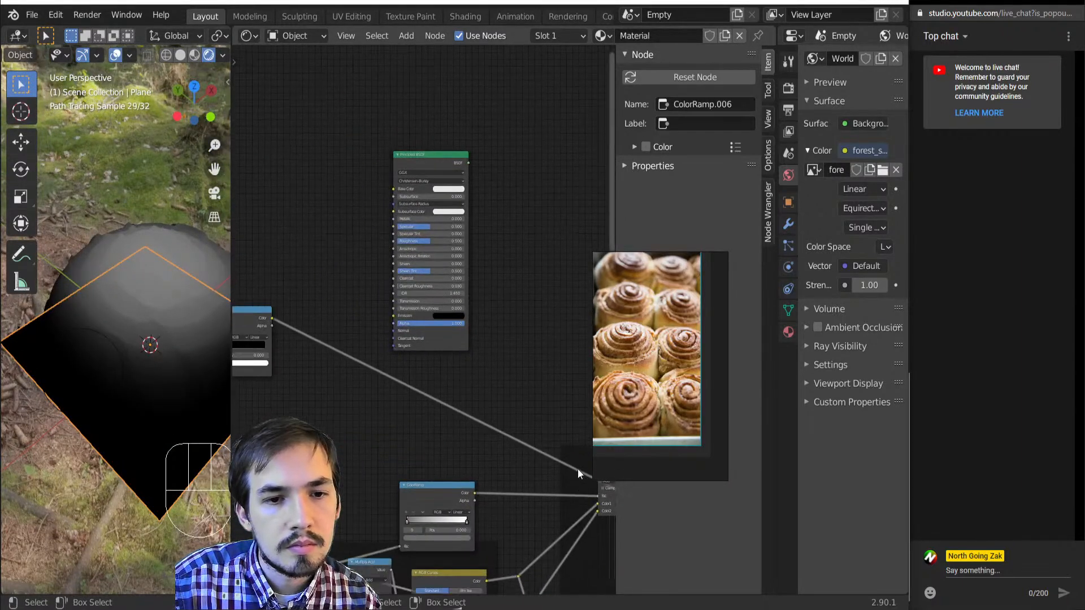
{"action": "middle_click_drag", "start_coordinate": [301, 390], "coordinate": [423, 388]}
{"action": "scroll", "coordinate": [343, 357], "scroll_direction": "up", "scroll_amount": 7}
{"action": "left_click_drag", "start_coordinate": [324, 334], "coordinate": [347, 332]}
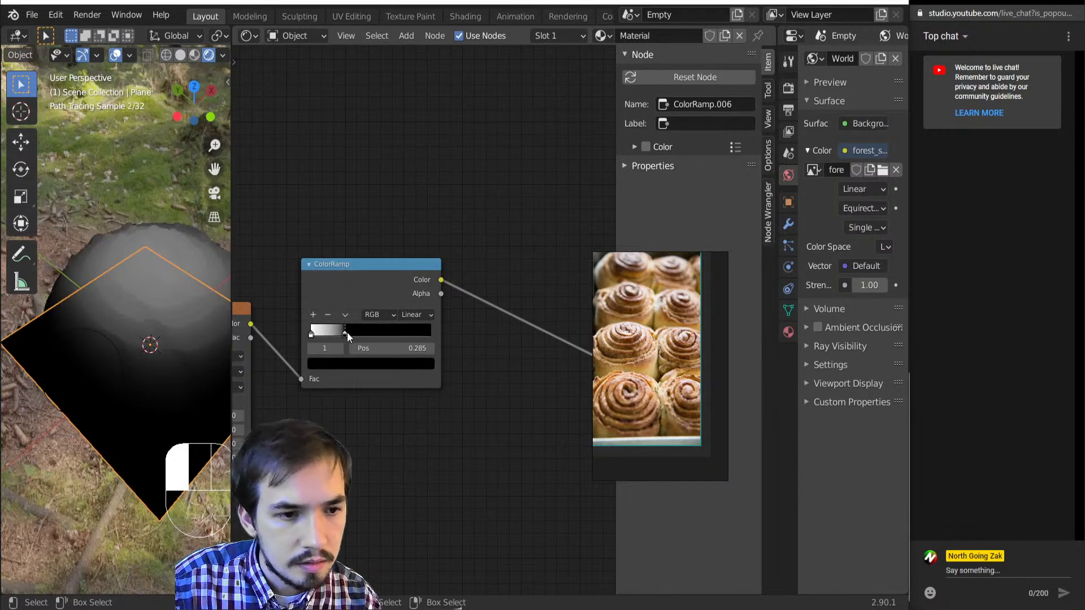
- Preview the Principled BSDF on the roll, trying the wave ColorRamp as its Base Color and then disconnecting that link
{"action": "scroll", "coordinate": [432, 367], "scroll_direction": "down", "scroll_amount": 6}
{"action": "middle_click_drag", "start_coordinate": [432, 368], "coordinate": [255, 299]}
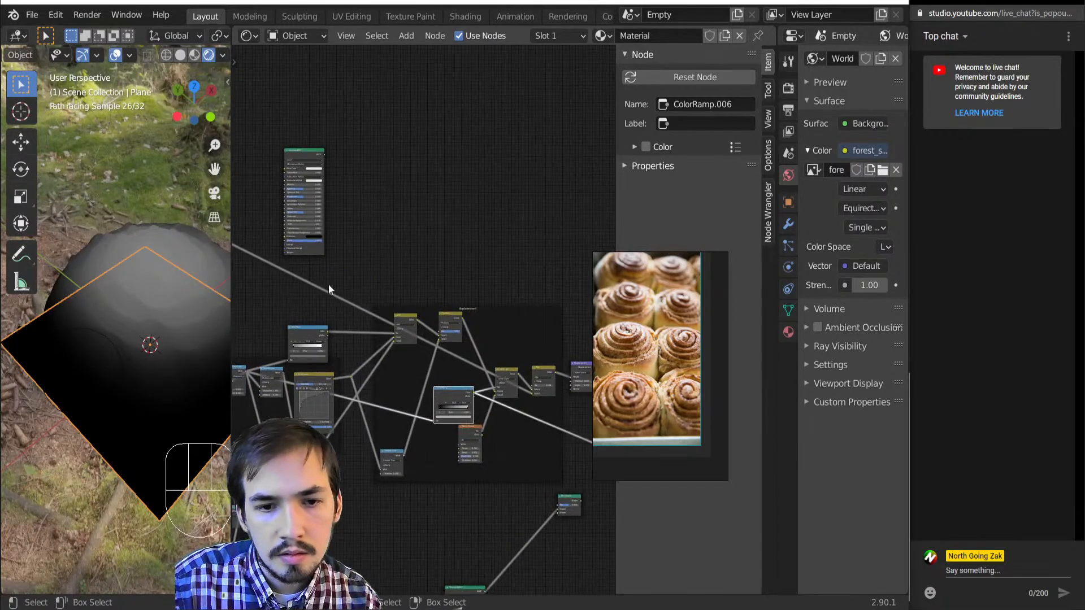
{"action": "middle_click_drag", "start_coordinate": [327, 283], "coordinate": [444, 383]}
{"action": "scroll", "coordinate": [374, 331], "scroll_direction": "up", "scroll_amount": 8}
{"action": "middle_click_drag", "start_coordinate": [300, 358], "coordinate": [368, 330]}
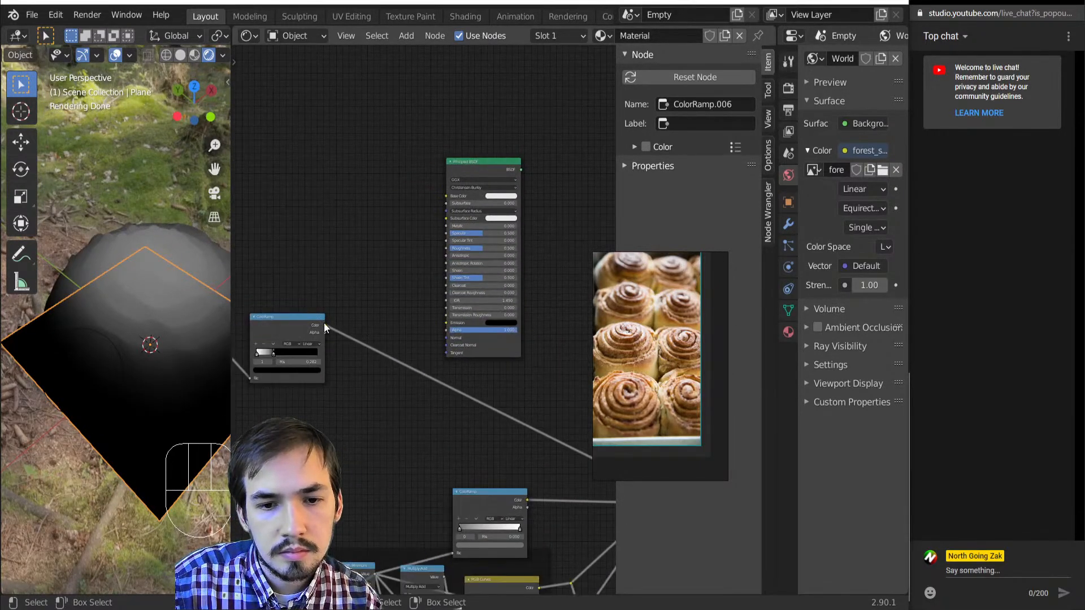
{"action": "left_click_drag", "start_coordinate": [324, 325], "coordinate": [446, 196]}
{"action": "left_click", "coordinate": [474, 168], "text": "ctrl+shift"}
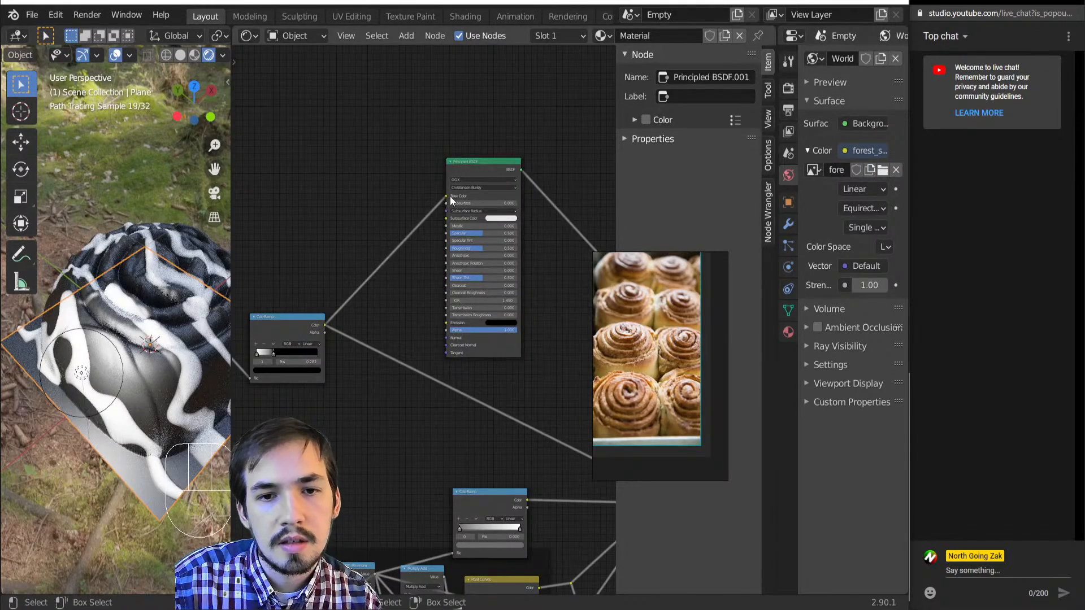
{"action": "left_click_drag", "start_coordinate": [446, 197], "coordinate": [431, 240]}
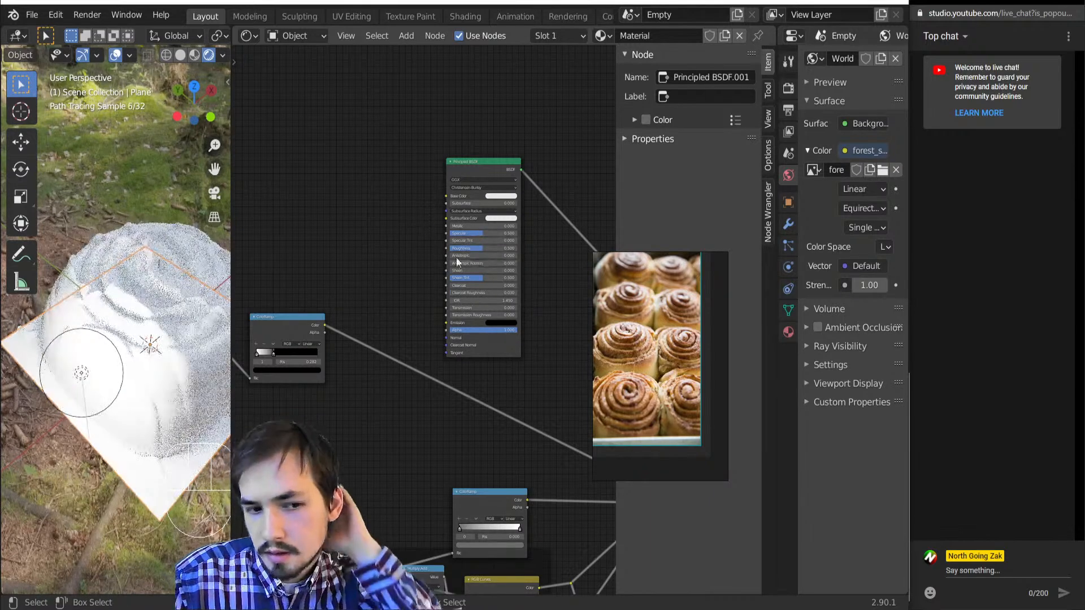
- Switch the viewport to Material Preview shading and view the spiral at a low angle
{"action": "key", "text": "z"}
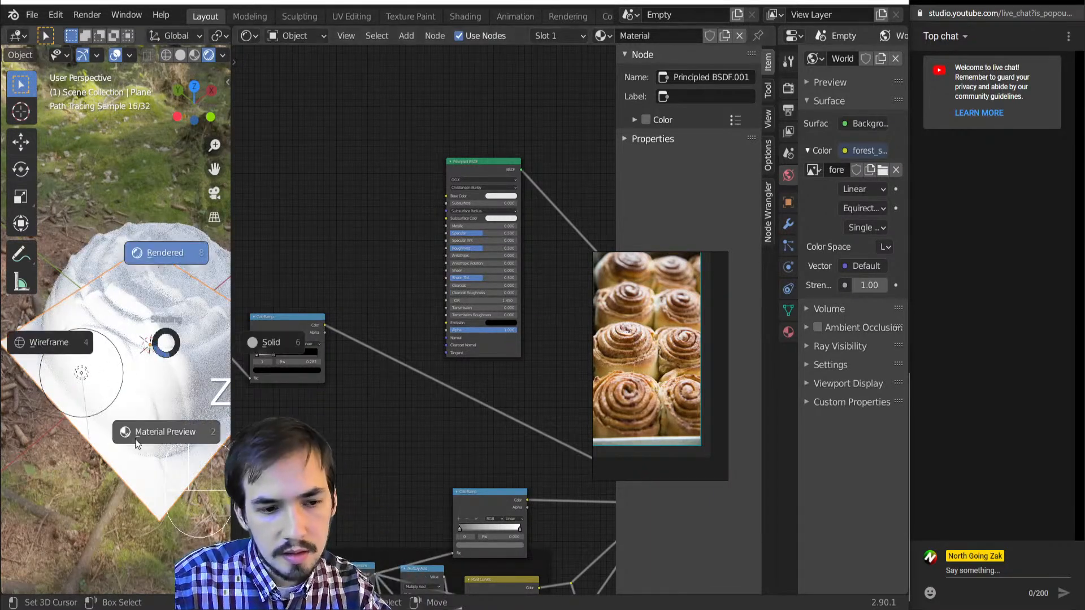
{"action": "left_click", "coordinate": [168, 422]}
{"action": "scroll", "coordinate": [182, 383], "scroll_direction": "down", "scroll_amount": 7}
{"action": "scroll", "coordinate": [170, 378], "scroll_direction": "up", "scroll_amount": 7}
{"action": "middle_click_drag", "start_coordinate": [146, 371], "coordinate": [42, 338]}
{"action": "scroll", "coordinate": [395, 282], "scroll_direction": "up", "scroll_amount": 3}
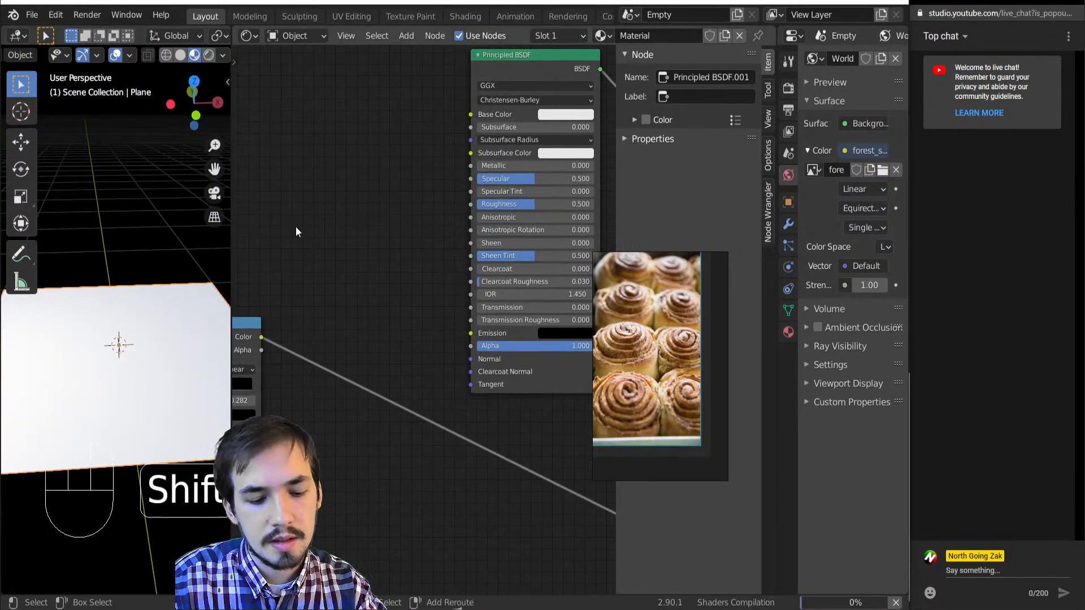
- Add a Voronoi Texture and connect its Color output to the Principled BSDF's Roughness input
{"action": "key", "text": "shift+a"}
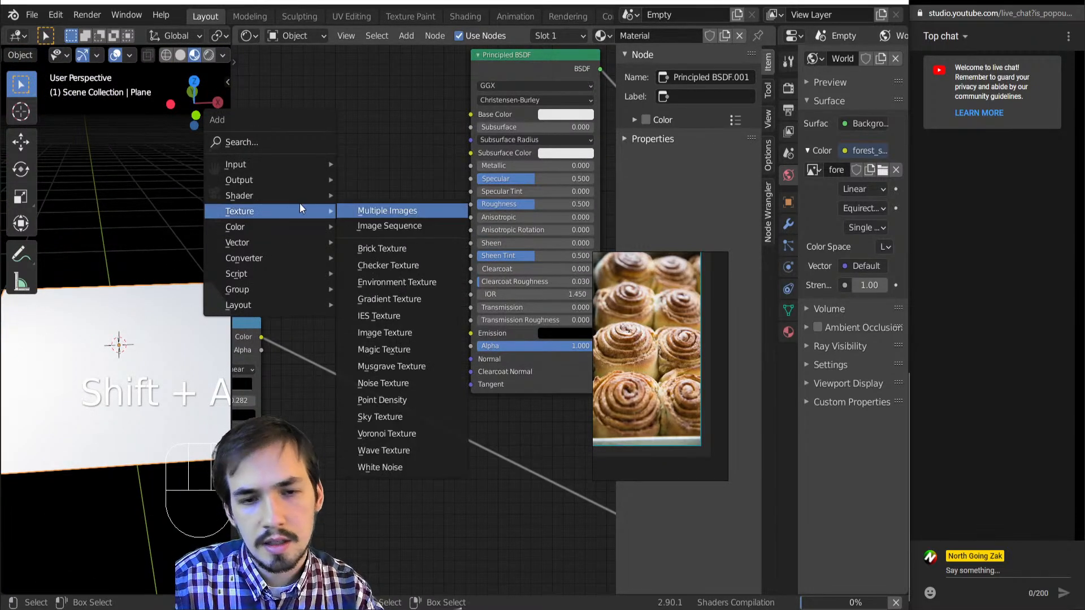
{"action": "left_click", "coordinate": [386, 433]}
{"action": "left_click", "coordinate": [360, 179]}
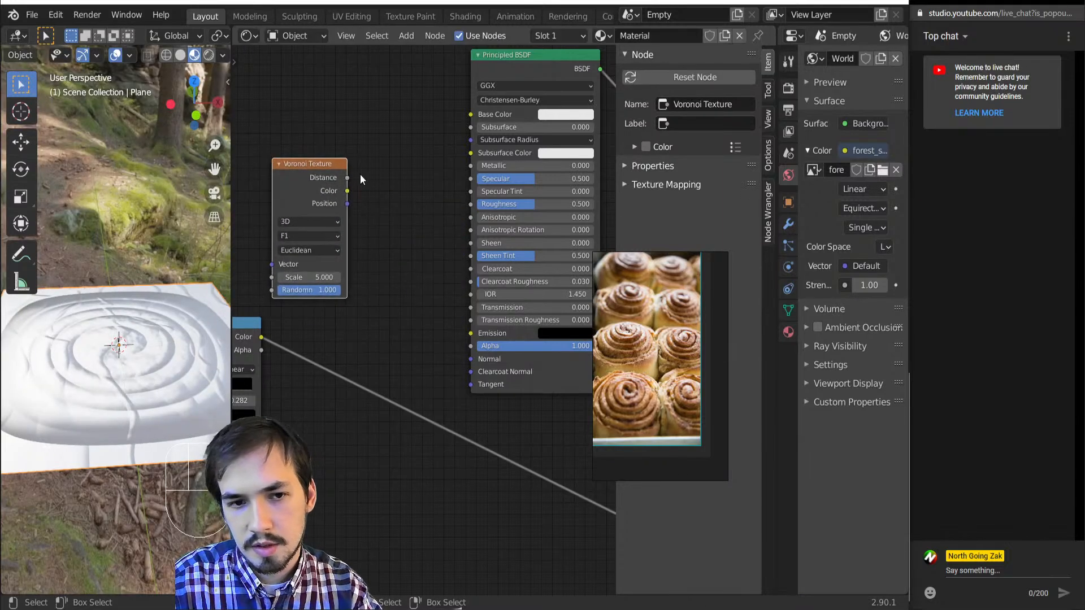
{"action": "left_click_drag", "start_coordinate": [346, 179], "coordinate": [468, 210]}
{"action": "scroll", "coordinate": [121, 391], "scroll_direction": "up", "scroll_amount": 3}
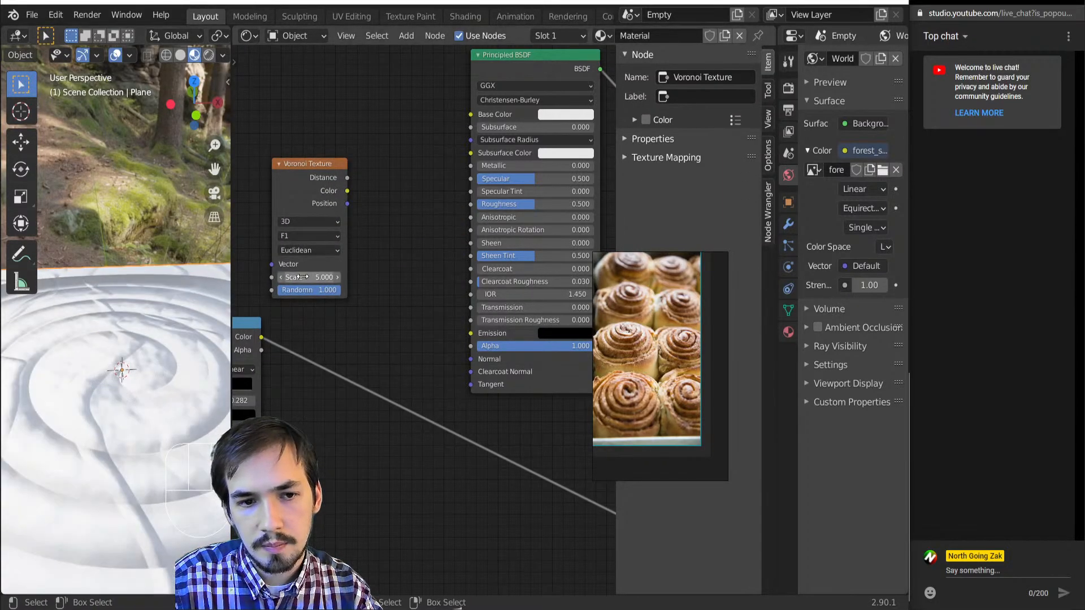
{"action": "left_click_drag", "start_coordinate": [347, 177], "coordinate": [471, 204]}
{"action": "left_click_drag", "start_coordinate": [348, 191], "coordinate": [467, 209]}
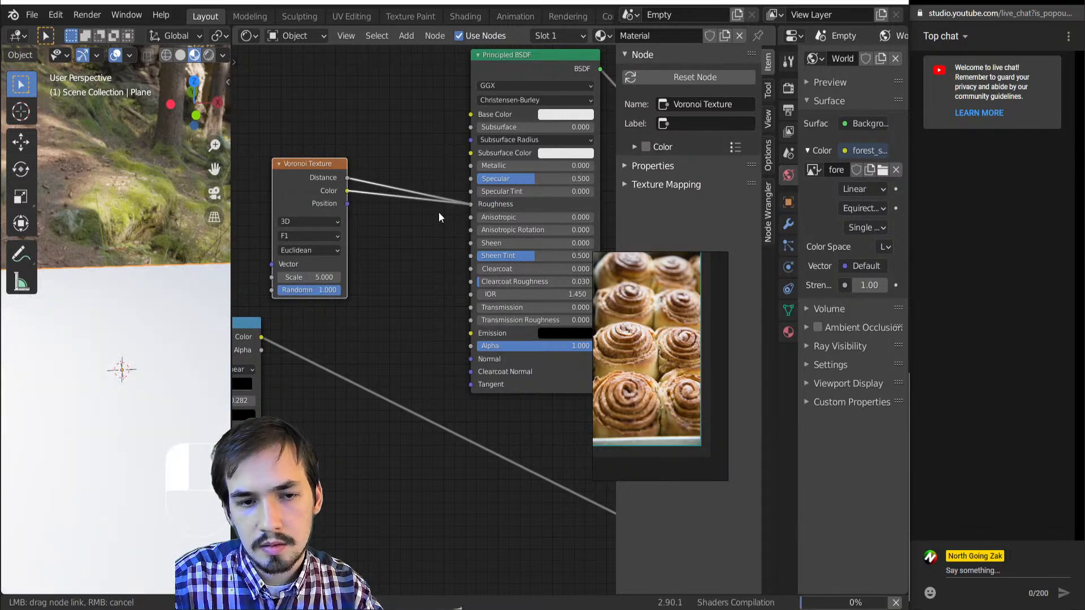
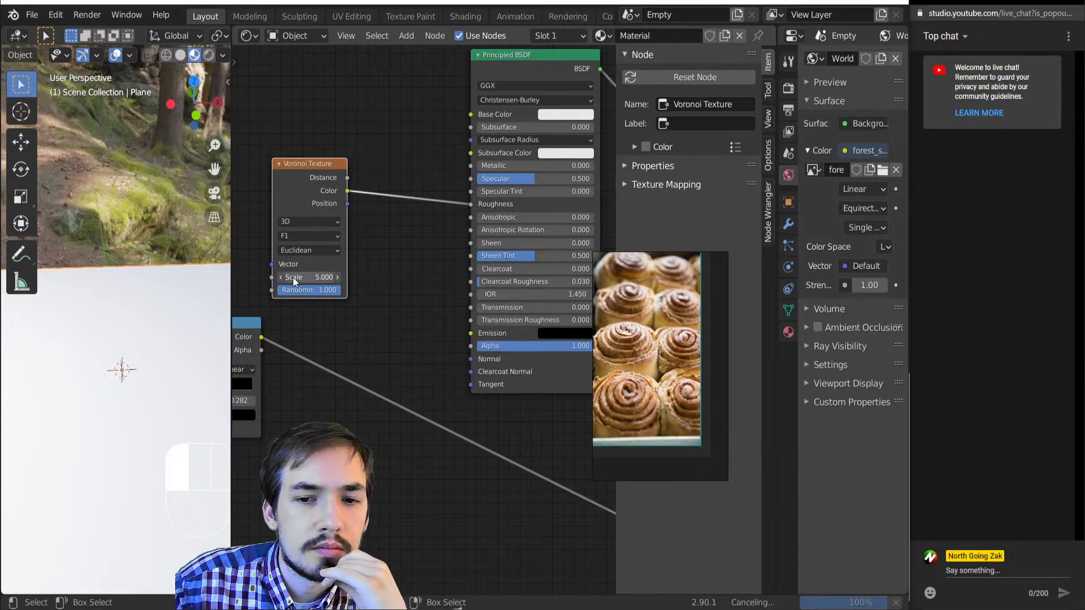
- Raise the Voronoi Texture's scale to 24.9 while checking the effect on the spiral surface
{"action": "left_click_drag", "start_coordinate": [294, 281], "coordinate": [362, 281]}
{"action": "scroll", "coordinate": [292, 283], "scroll_direction": "down", "scroll_amount": 5}
{"action": "middle_click_drag", "start_coordinate": [181, 363], "coordinate": [214, 362]}
{"action": "scroll", "coordinate": [399, 285], "scroll_direction": "up", "scroll_amount": 4}
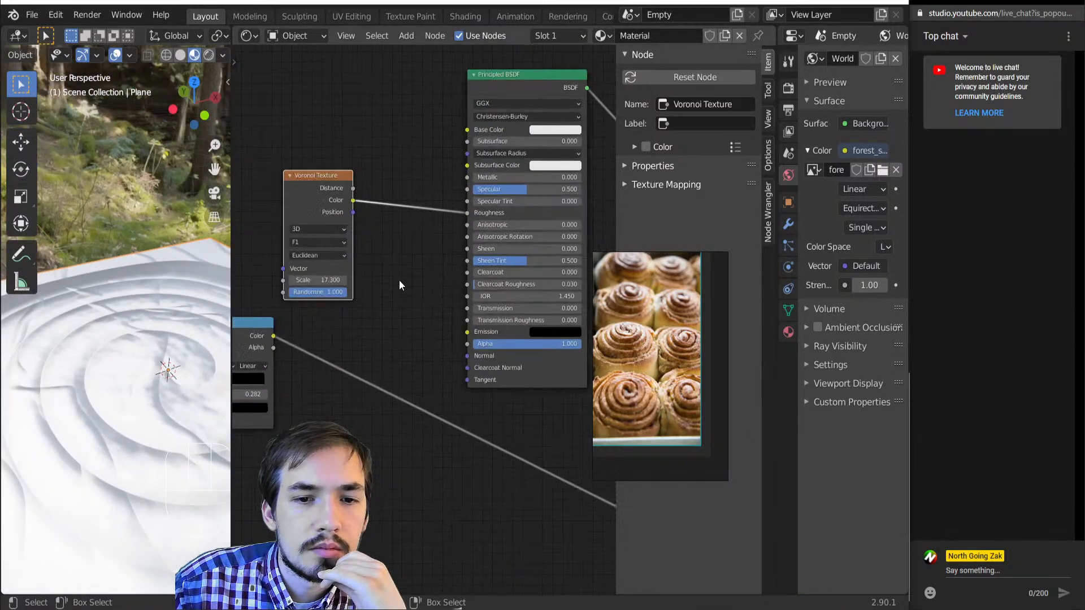
{"action": "scroll", "coordinate": [302, 280], "scroll_direction": "up", "scroll_amount": 2}
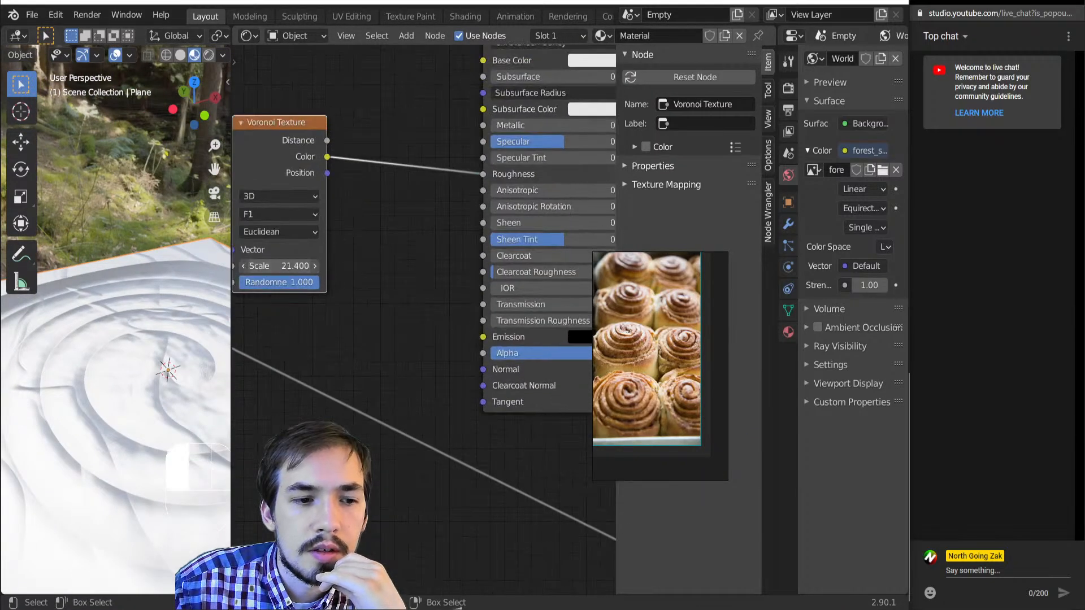
{"action": "left_click_drag", "start_coordinate": [280, 266], "coordinate": [328, 265]}
{"action": "scroll", "coordinate": [465, 181], "scroll_direction": "down", "scroll_amount": 3}
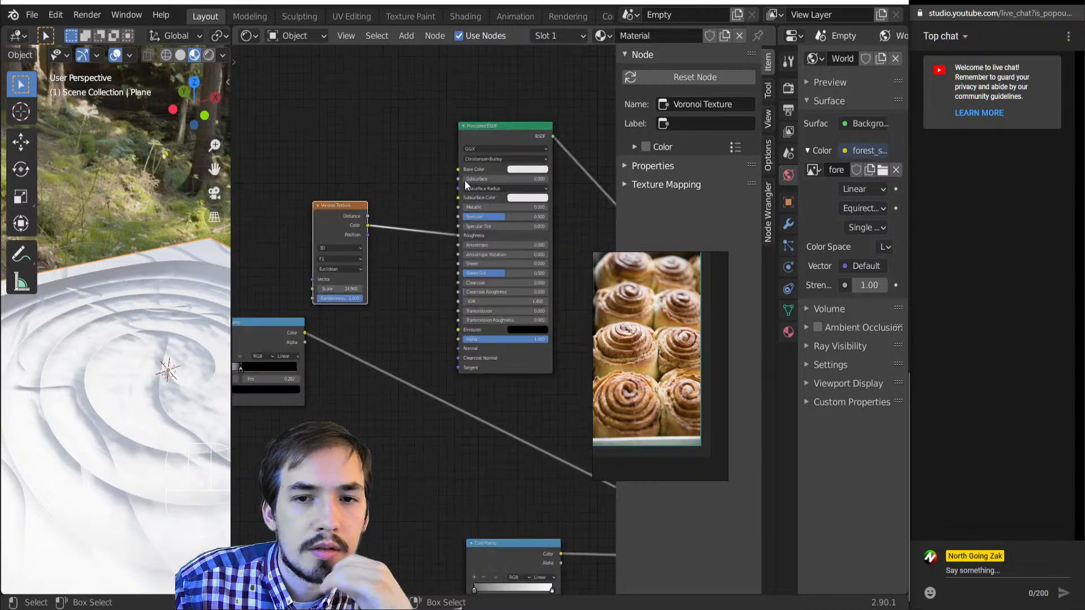
- Set the Voronoi Texture's scale to -82.1 with the Principled BSDF previewed, checking the surface from several angles
{"action": "left_click", "coordinate": [497, 133], "text": "ctrl+shift"}
{"action": "middle_click_drag", "start_coordinate": [170, 362], "coordinate": [135, 492]}
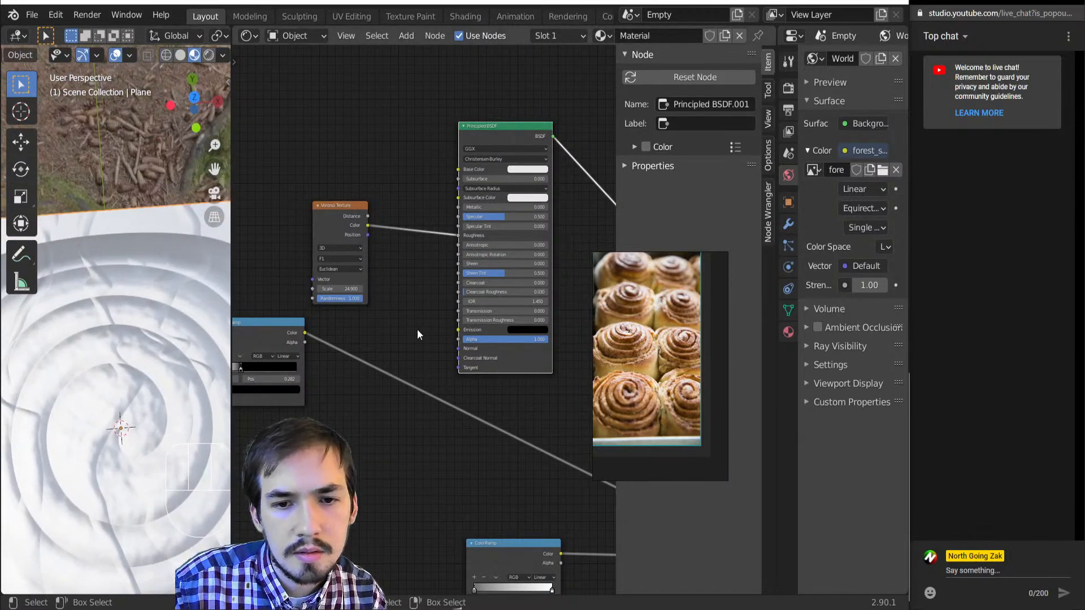
{"action": "scroll", "coordinate": [417, 334], "scroll_direction": "up", "scroll_amount": 2}
{"action": "middle_click_drag", "start_coordinate": [307, 283], "coordinate": [404, 259]}
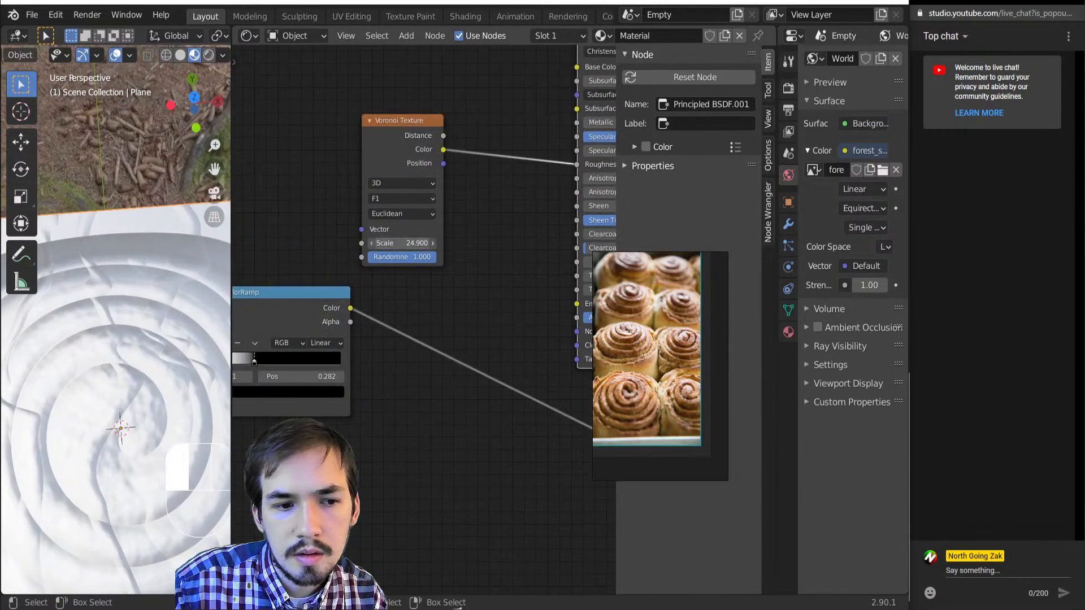
{"action": "middle_click_drag", "start_coordinate": [215, 350], "coordinate": [180, 395]}
{"action": "scroll", "coordinate": [420, 313], "scroll_direction": "down", "scroll_amount": 3}
{"action": "middle_click_drag", "start_coordinate": [80, 406], "coordinate": [129, 476]}
{"action": "scroll", "coordinate": [110, 474], "scroll_direction": "down", "scroll_amount": 5}
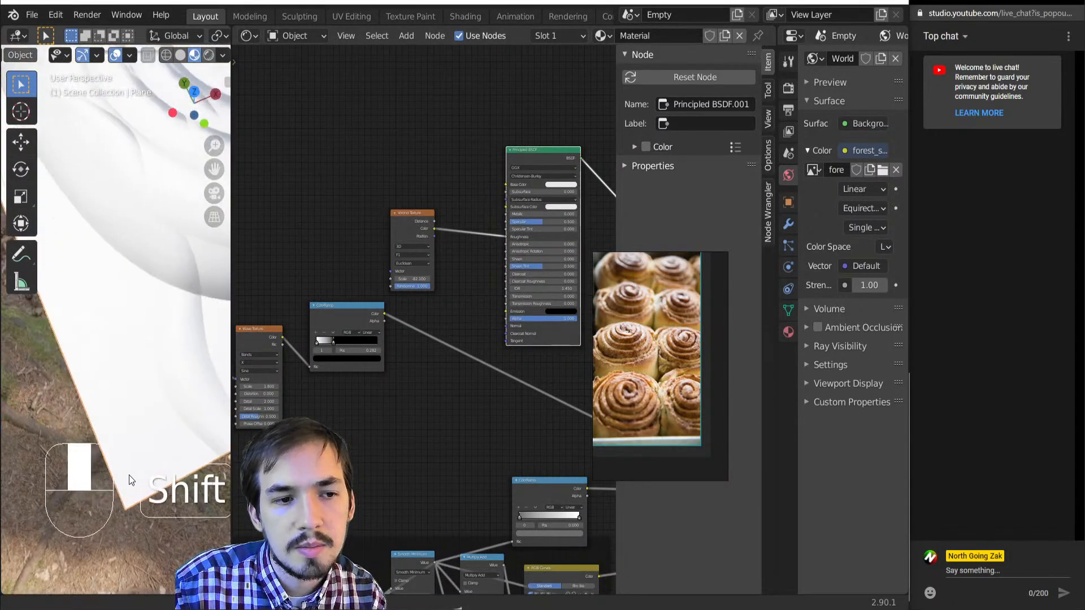
{"action": "middle_click_drag", "start_coordinate": [147, 347], "coordinate": [82, 367], "text": "shift"}
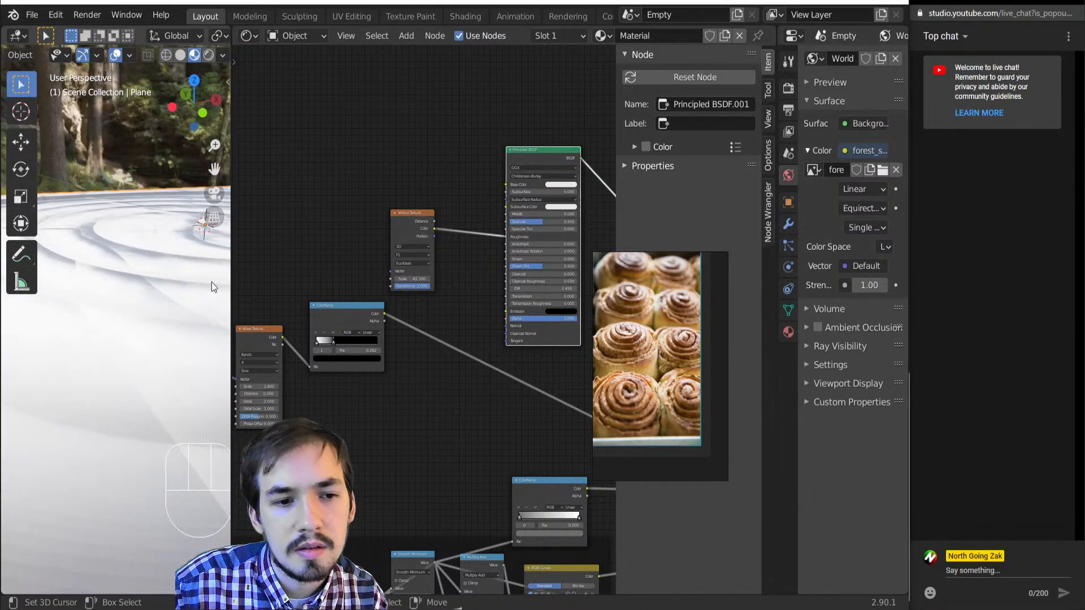
{"action": "mouse_move", "coordinate": [141, 326]}
{"action": "middle_mouse_down"}
{"action": "mouse_move", "coordinate": [142, 392]}
{"action": "mouse_move", "coordinate": [141, 346]}
{"action": "middle_mouse_up"}
- Insert a ColorRamp between the Voronoi Texture's Color output and the Principled BSDF's Roughness input
{"action": "middle_click_drag", "start_coordinate": [405, 301], "coordinate": [423, 351]}
{"action": "scroll", "coordinate": [424, 351], "scroll_direction": "up", "scroll_amount": 5}
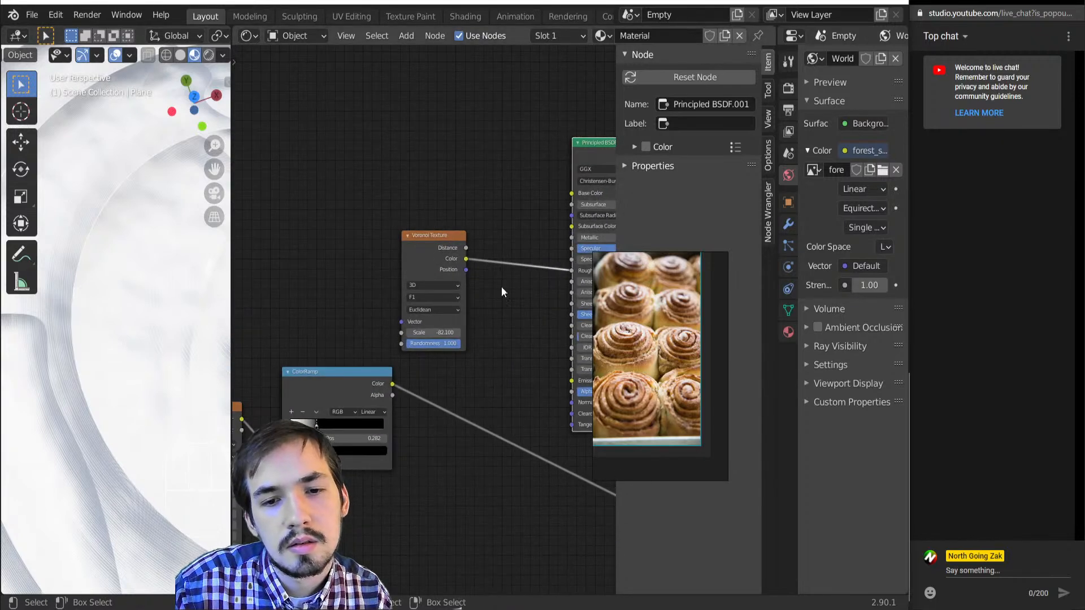
{"action": "left_click_drag", "start_coordinate": [447, 266], "coordinate": [394, 255]}
{"action": "key", "text": "shift+a"}
{"action": "mouse_move", "coordinate": [438, 299]}
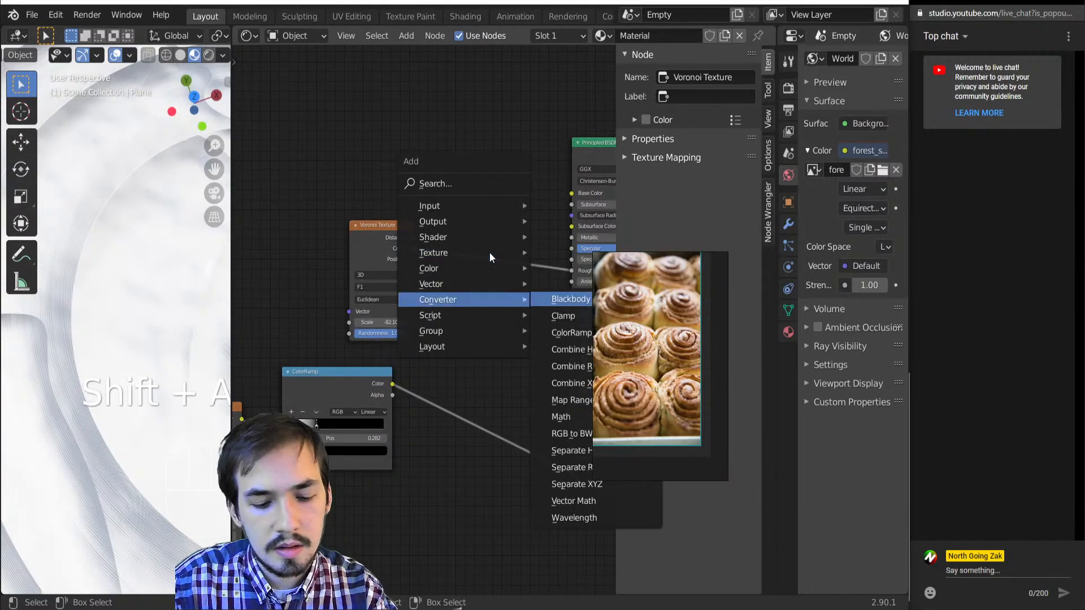
{"action": "left_click", "coordinate": [565, 300]}
{"action": "left_click", "coordinate": [497, 237]}
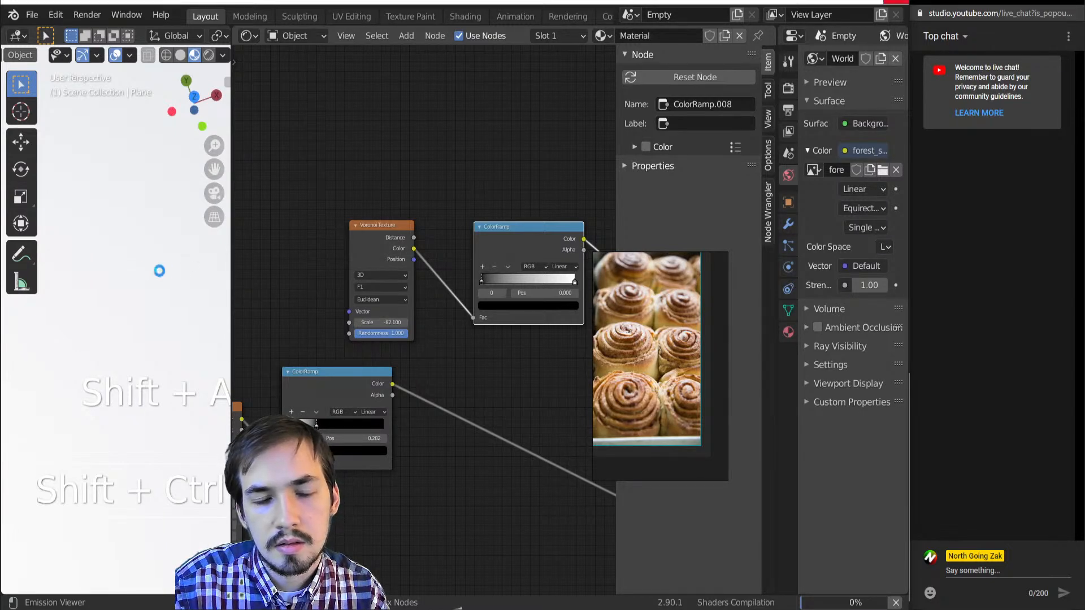
- Preview the Voronoi Texture's Distance and Color outputs and the new ColorRamp on the surface to compare the patterns
{"action": "scroll", "coordinate": [143, 334], "scroll_direction": "up", "scroll_amount": 4}
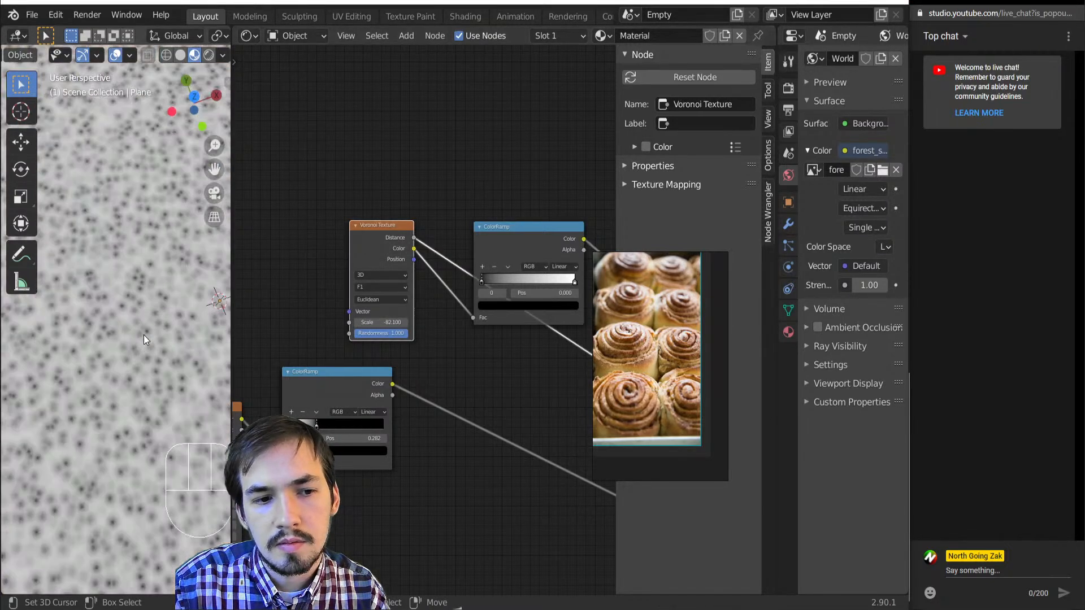
{"action": "left_click", "coordinate": [375, 248], "text": "ctrl+shift"}
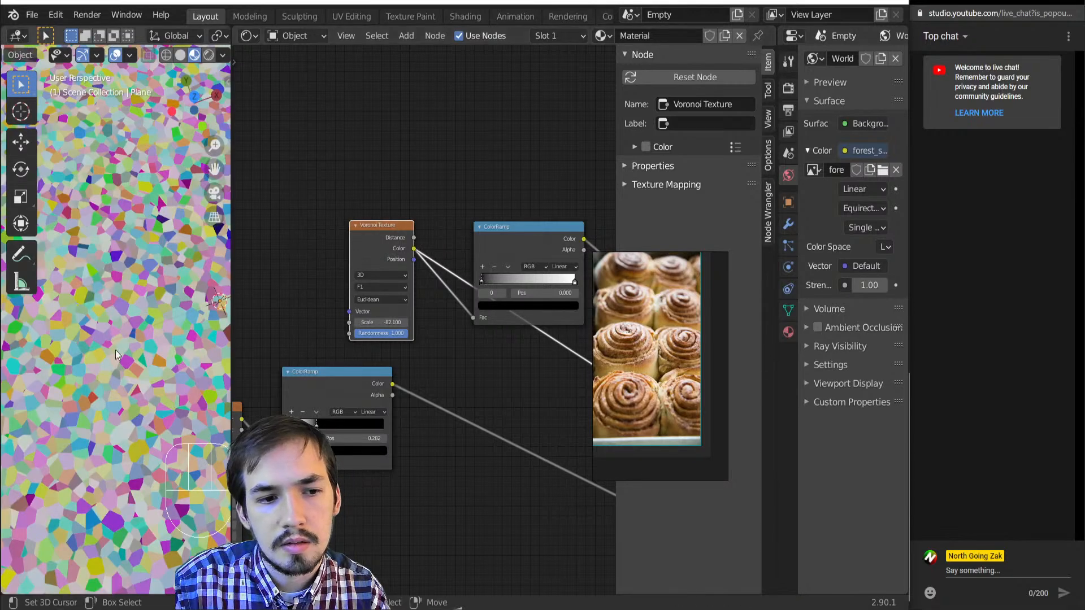
{"action": "left_click", "coordinate": [514, 255], "text": "ctrl+shift"}
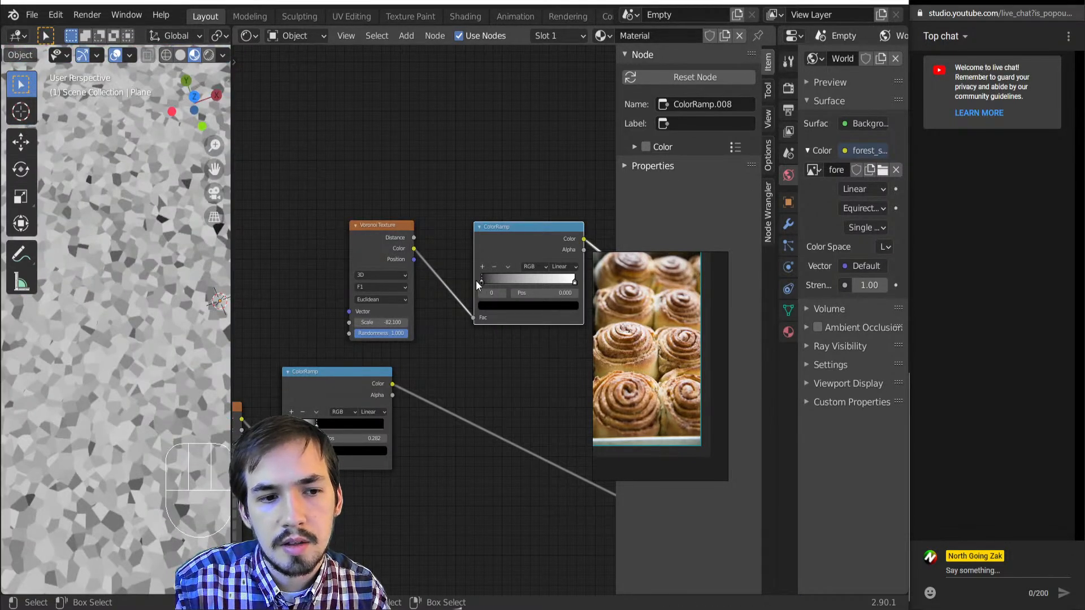
- Set the roughness ColorRamp's stops to positions 0.317 and 0.585 and change their black and white colors to two grays
{"action": "left_click_drag", "start_coordinate": [486, 280], "coordinate": [529, 281]}
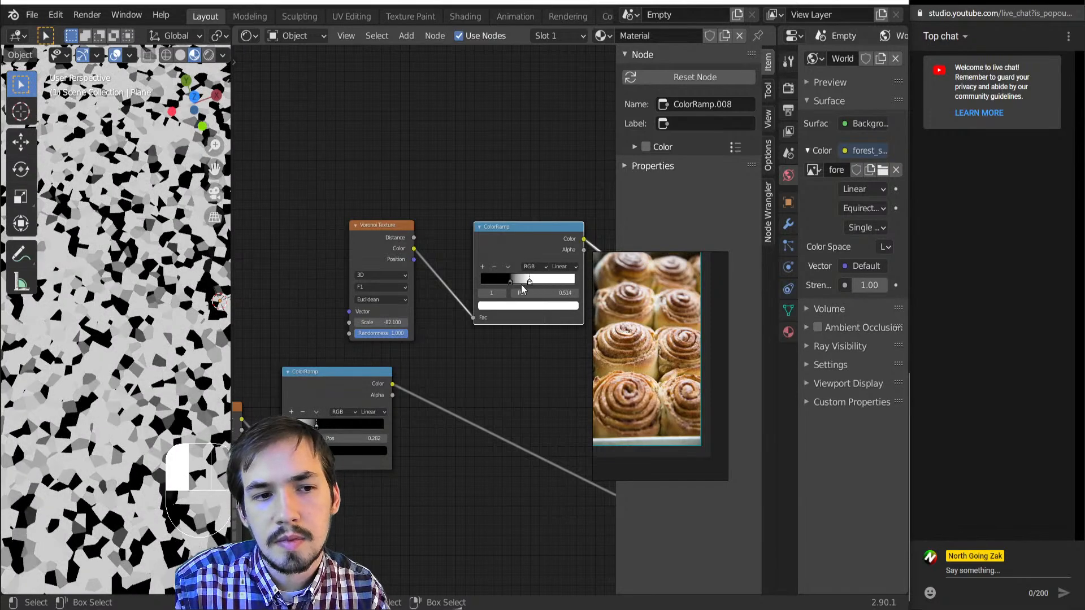
{"action": "left_click", "coordinate": [510, 281]}
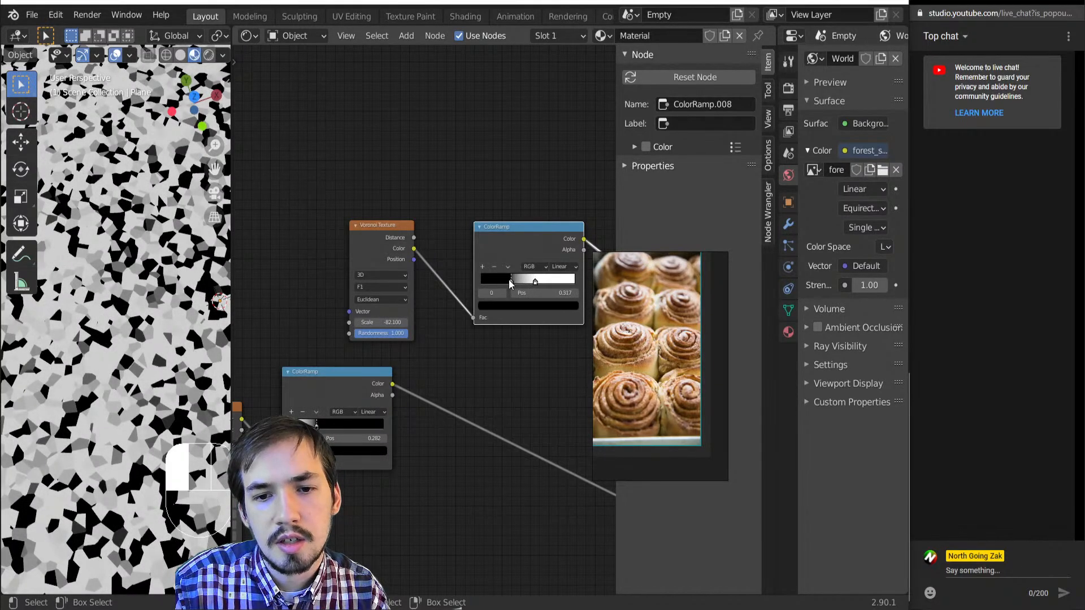
{"action": "left_click", "coordinate": [532, 307]}
{"action": "left_click_drag", "start_coordinate": [559, 218], "coordinate": [558, 189]}
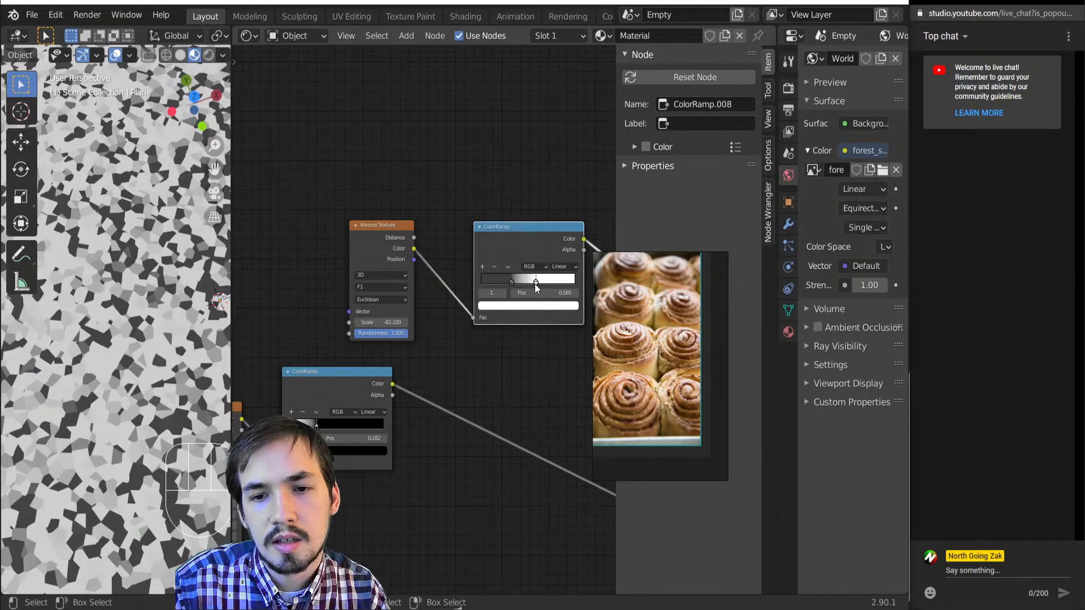
{"action": "left_click", "coordinate": [537, 307]}
{"action": "left_click_drag", "start_coordinate": [557, 180], "coordinate": [558, 201]}
- Preview the Principled BSDF on the roll again and examine the roughness variation up close at a low angle
{"action": "scroll", "coordinate": [514, 402], "scroll_direction": "down", "scroll_amount": 5}
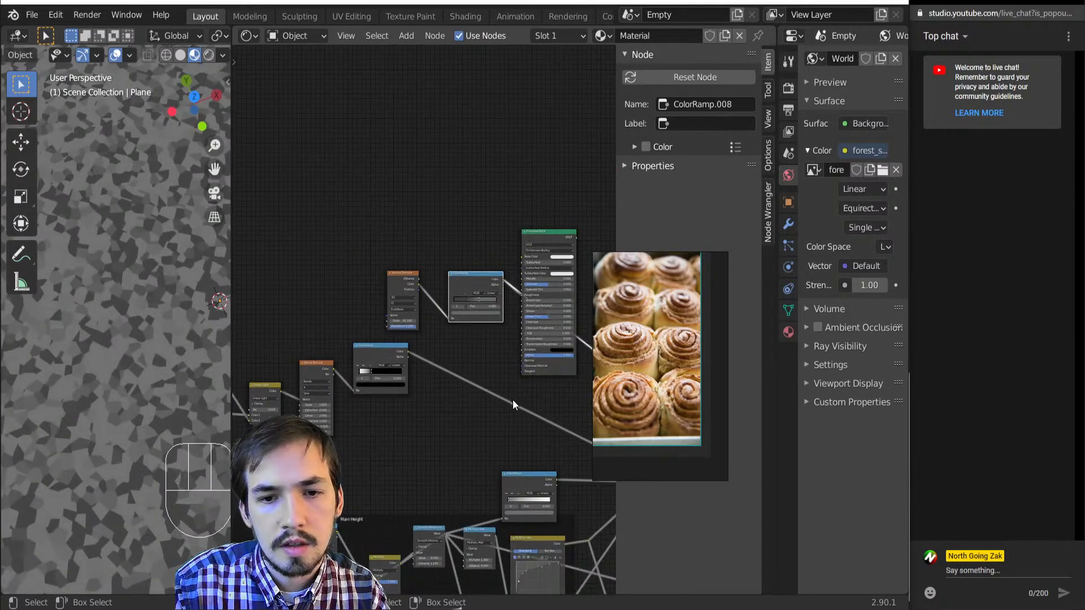
{"action": "left_click", "coordinate": [378, 209], "text": "ctrl+shift"}
{"action": "scroll", "coordinate": [194, 351], "scroll_direction": "down", "scroll_amount": 5}
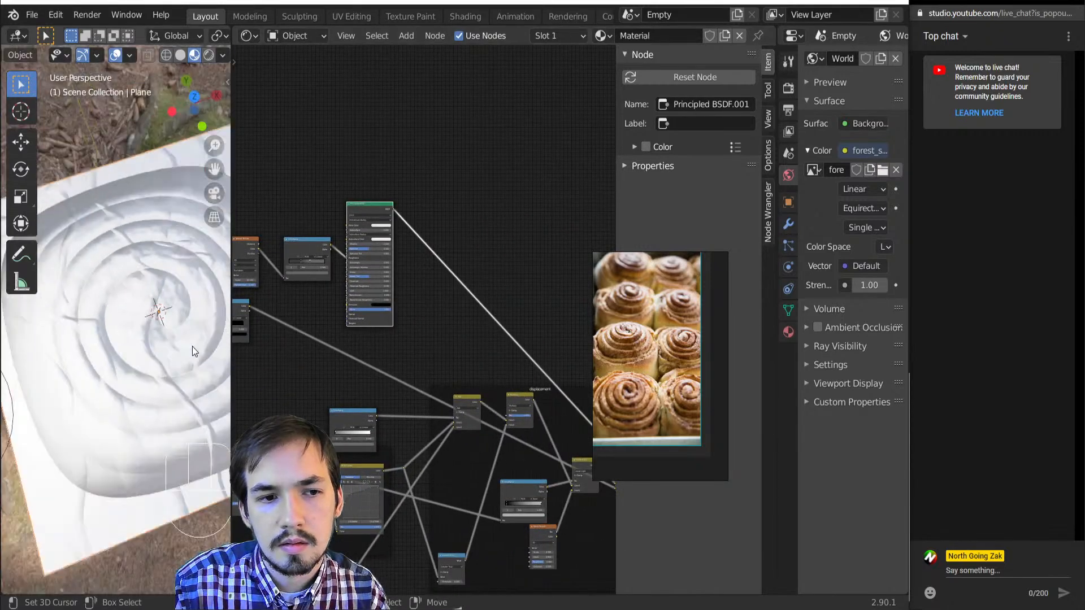
{"action": "middle_click_drag", "start_coordinate": [193, 351], "coordinate": [95, 374]}
{"action": "scroll", "coordinate": [84, 317], "scroll_direction": "up", "scroll_amount": 4}
{"action": "scroll", "coordinate": [97, 399], "scroll_direction": "up", "scroll_amount": 2}
{"action": "scroll", "coordinate": [456, 315], "scroll_direction": "down", "scroll_amount": 4}
{"action": "scroll", "coordinate": [456, 315], "scroll_direction": "up", "scroll_amount": 4}
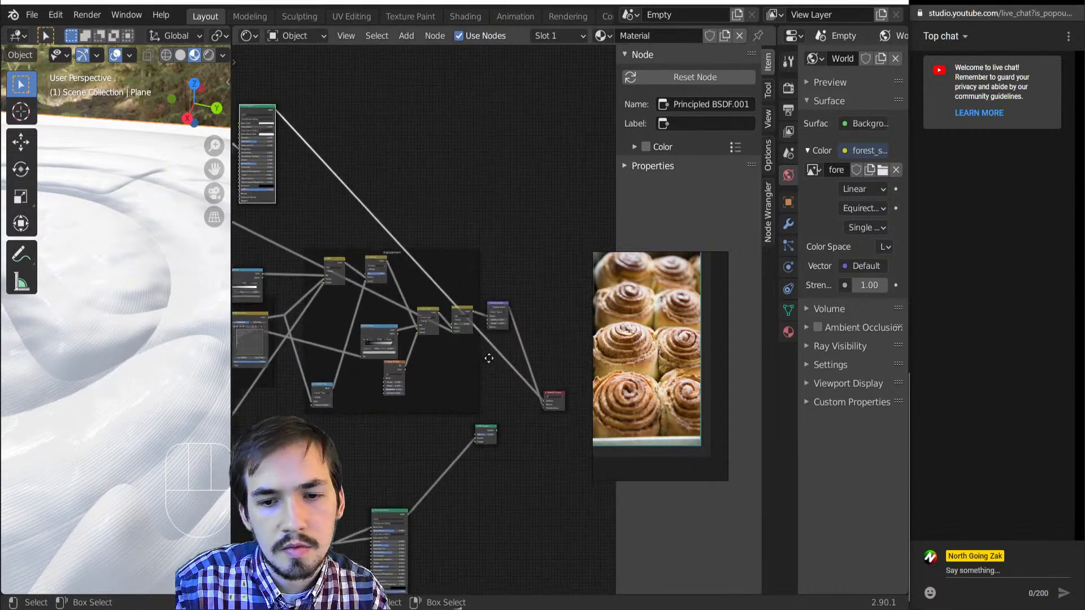
- Switch the viewport back to Rendered shading to check the material on the displaced roll
{"action": "key", "text": "z"}
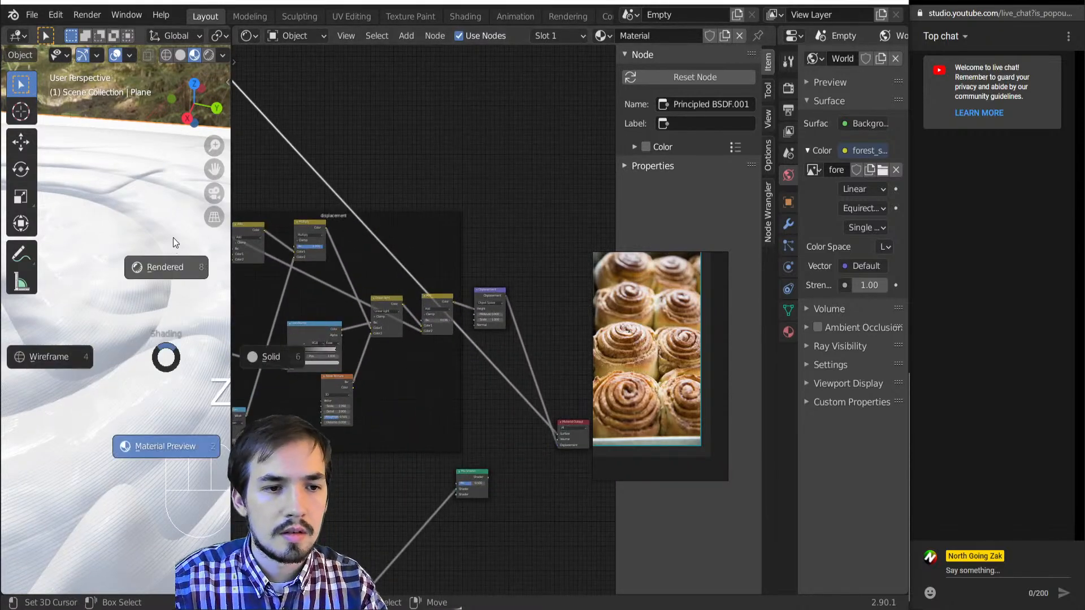
{"action": "left_click", "coordinate": [173, 237]}
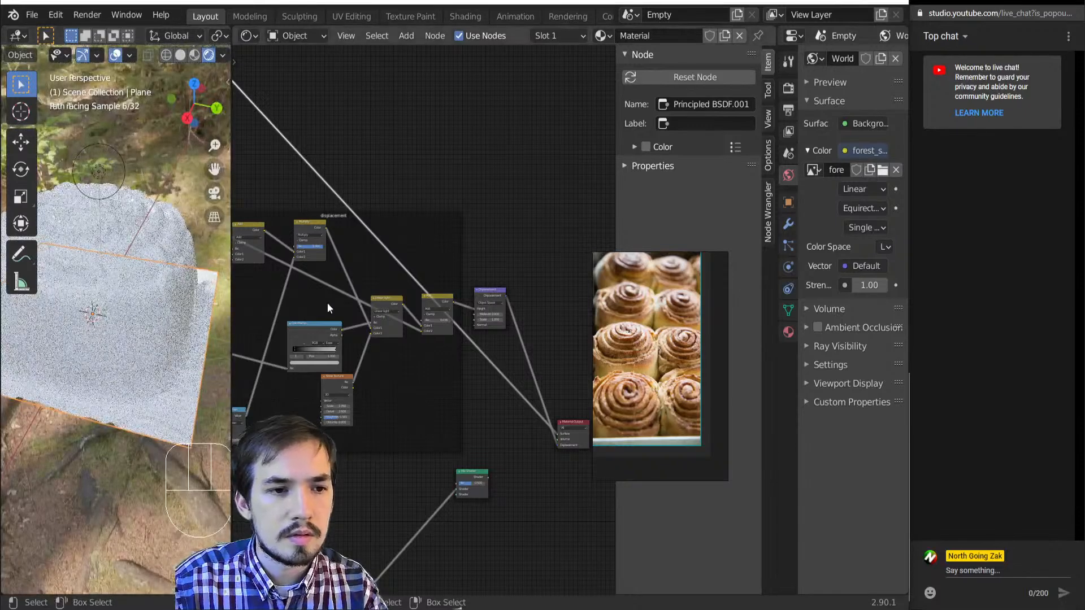
{"action": "middle_click_drag", "start_coordinate": [319, 293], "coordinate": [588, 300]}
{"action": "middle_click_drag", "start_coordinate": [444, 283], "coordinate": [515, 434]}
{"action": "scroll", "coordinate": [465, 265], "scroll_direction": "up", "scroll_amount": 1}
{"action": "scroll", "coordinate": [466, 265], "scroll_direction": "up", "scroll_amount": 7}
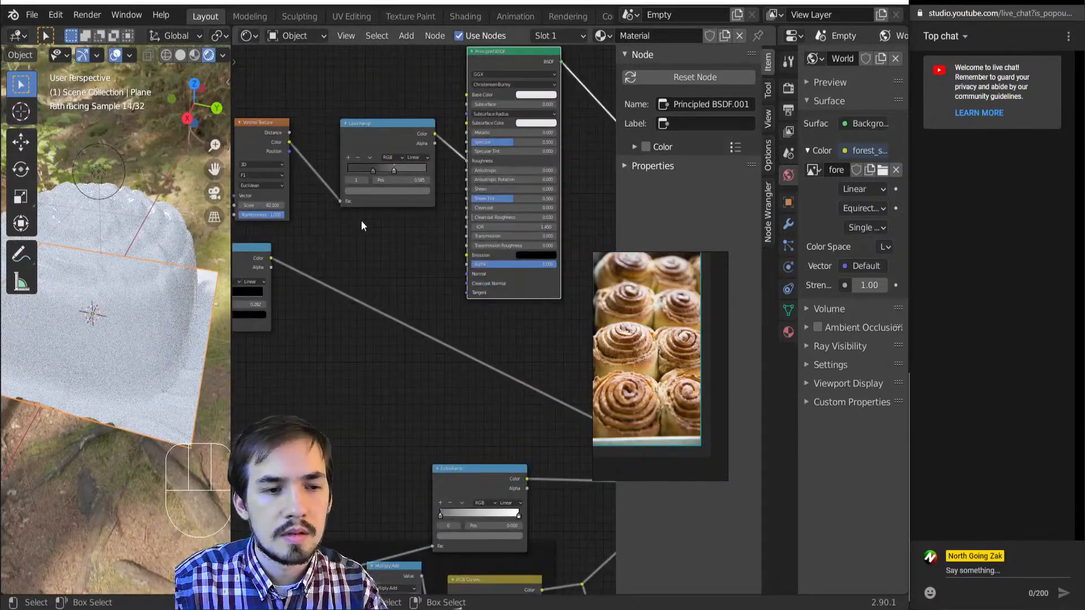
- Set the icing Principled BSDF's Subsurface to 0.134
{"action": "middle_click_drag", "start_coordinate": [323, 220], "coordinate": [279, 342]}
{"action": "scroll", "coordinate": [351, 334], "scroll_direction": "down", "scroll_amount": 5}
{"action": "scroll", "coordinate": [350, 335], "scroll_direction": "down", "scroll_amount": 2}
{"action": "scroll", "coordinate": [324, 338], "scroll_direction": "up", "scroll_amount": 7}
{"action": "middle_click_drag", "start_coordinate": [324, 218], "coordinate": [427, 328]}
{"action": "scroll", "coordinate": [427, 324], "scroll_direction": "up", "scroll_amount": 3}
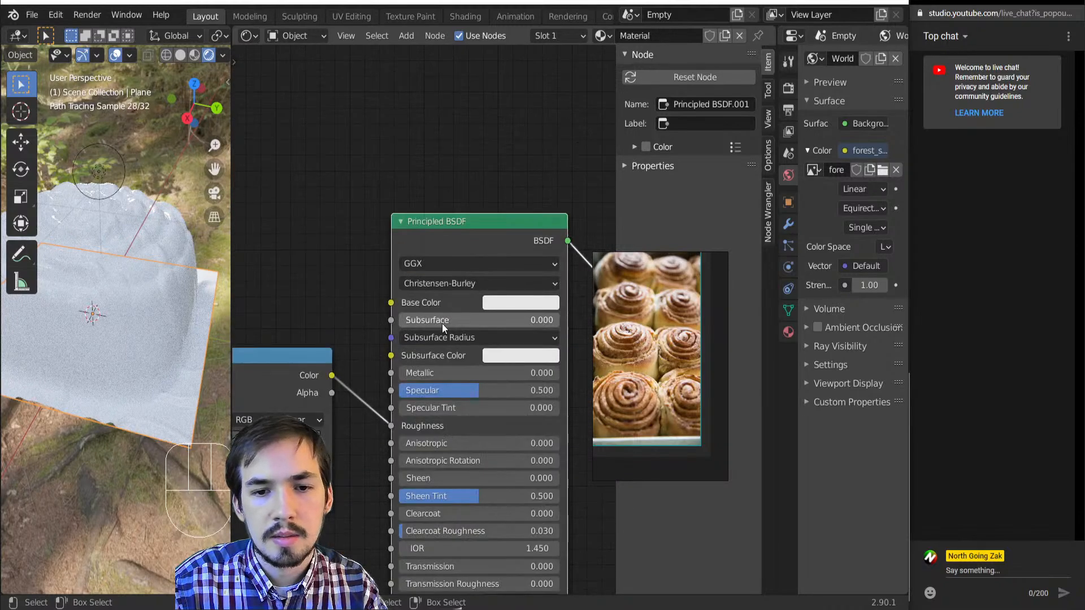
{"action": "left_click_drag", "start_coordinate": [442, 319], "coordinate": [463, 320]}
{"action": "left_click", "coordinate": [516, 305]}
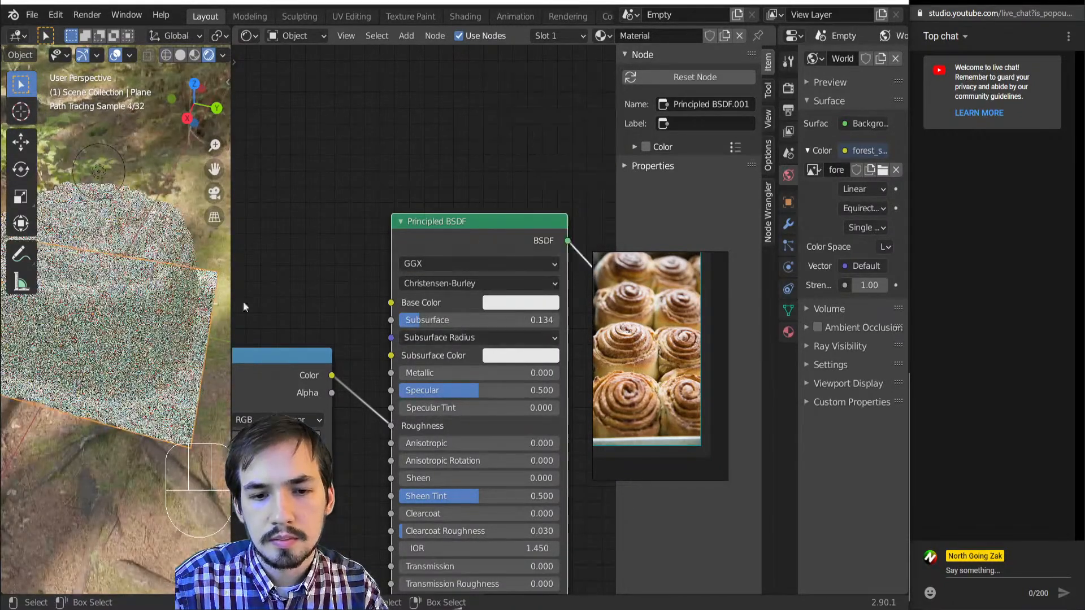
- Set the first two Subsurface Radius values of the icing Principled BSDF to 2.900 and 2.000
{"action": "left_click", "coordinate": [446, 338]}
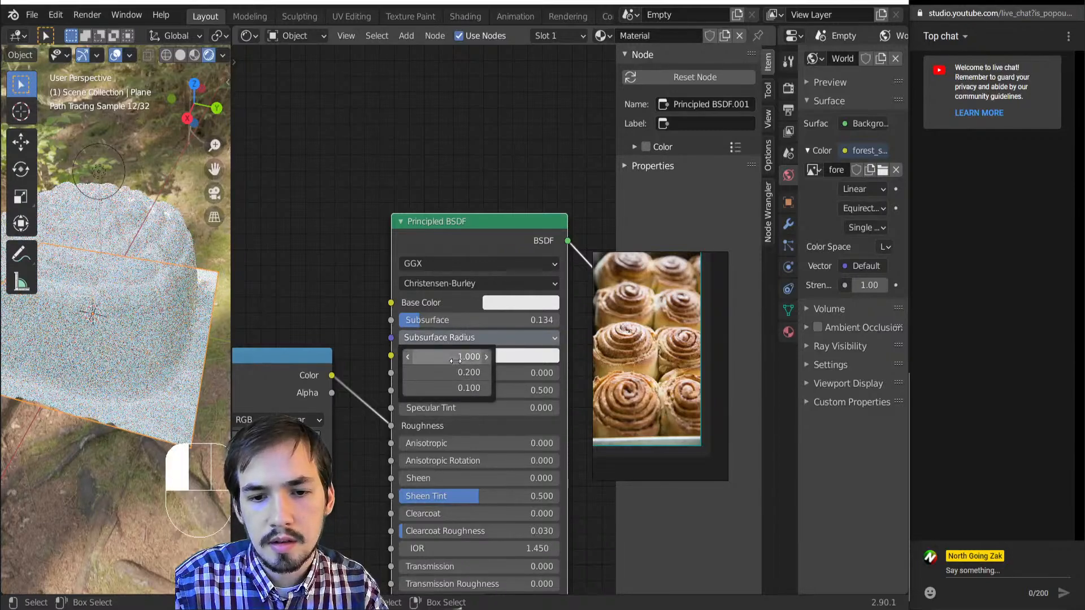
{"action": "left_click_drag", "start_coordinate": [452, 357], "coordinate": [512, 357]}
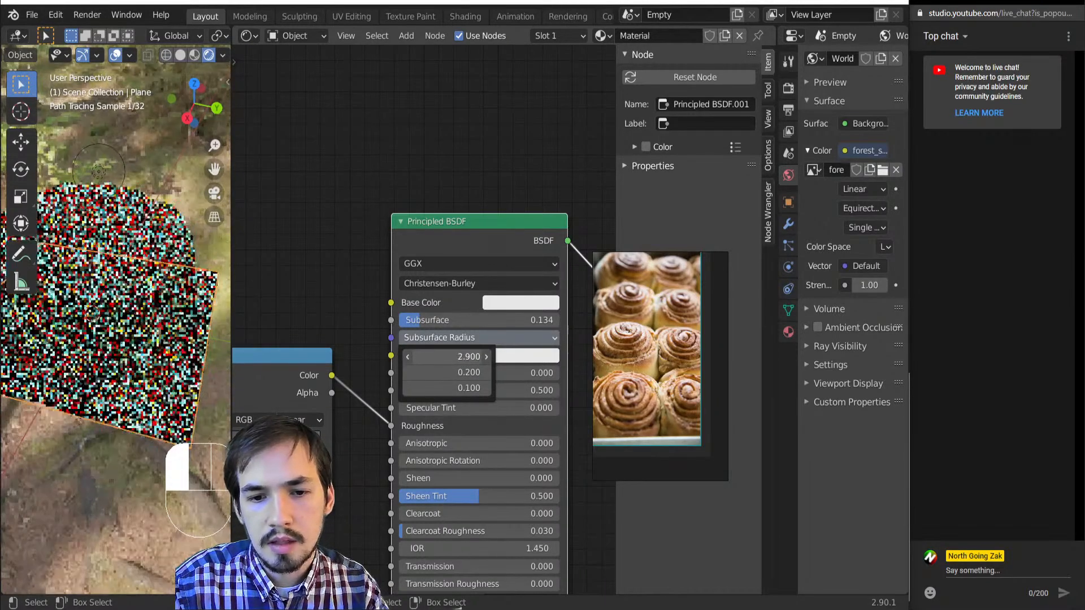
{"action": "left_click", "coordinate": [447, 373]}
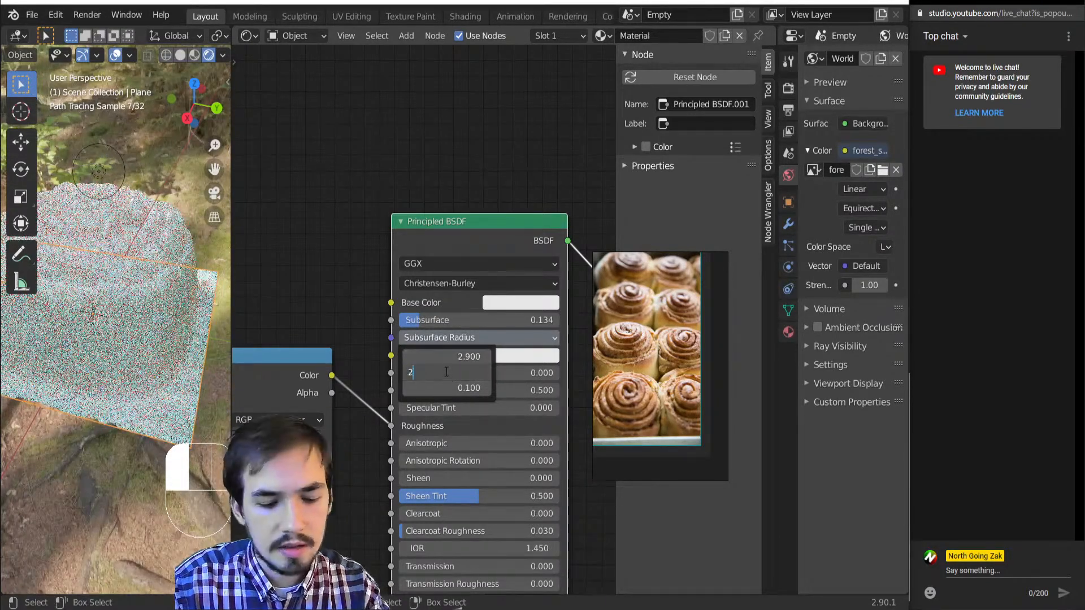
{"action": "type", "text": "2"}
{"action": "key", "text": "Return"}
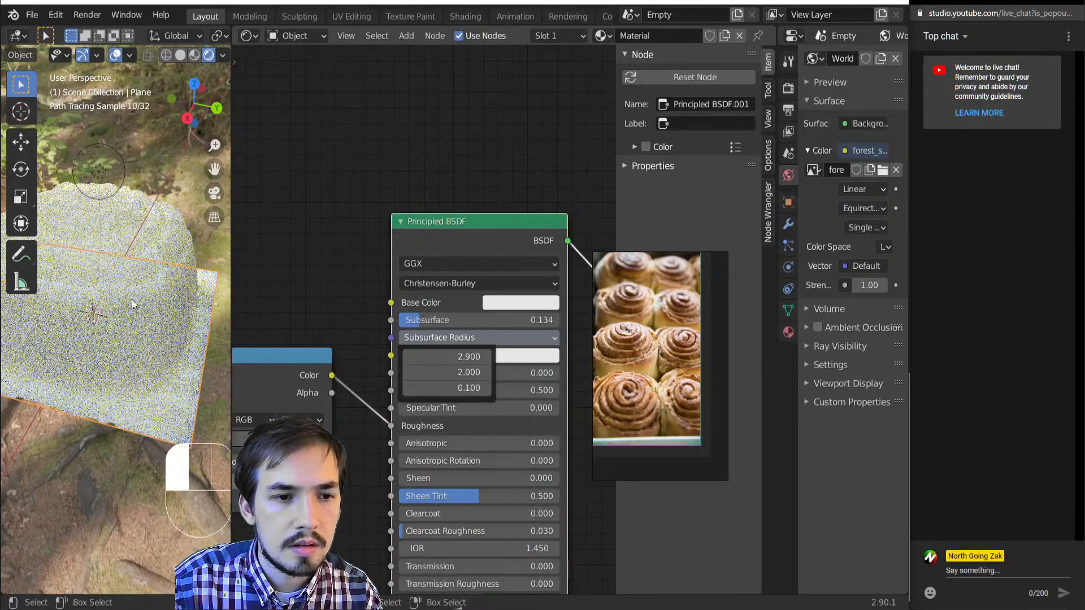
{"action": "left_click", "coordinate": [418, 325]}
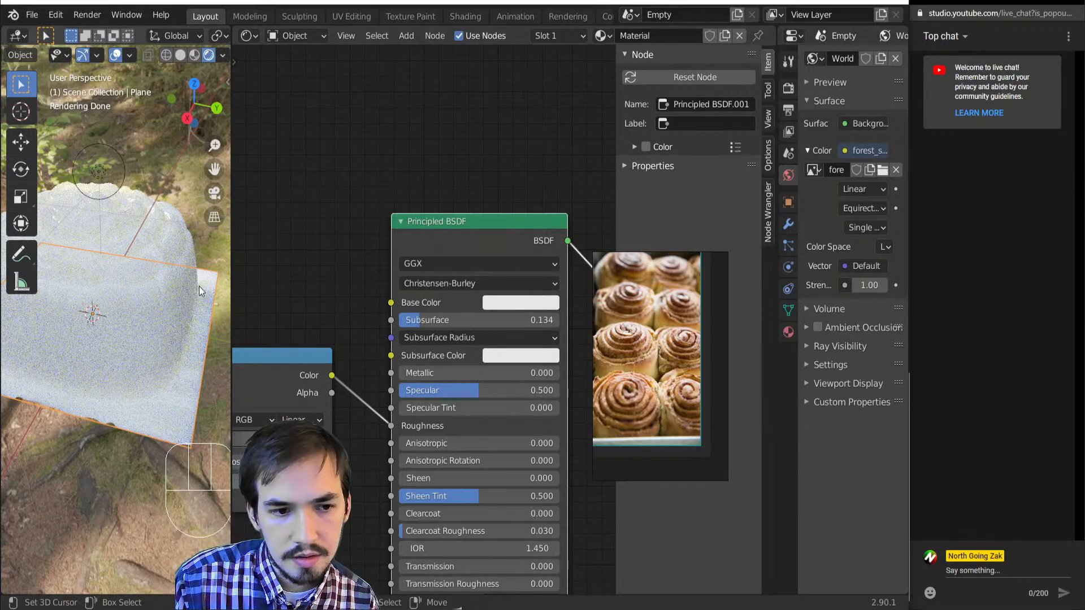
- Move the Mix Shader node up, closer to the Material Output
{"action": "scroll", "coordinate": [426, 317], "scroll_direction": "down", "scroll_amount": 16}
{"action": "middle_click_drag", "start_coordinate": [560, 415], "coordinate": [305, 206]}
{"action": "scroll", "coordinate": [323, 233], "scroll_direction": "up", "scroll_amount": 1}
{"action": "scroll", "coordinate": [323, 233], "scroll_direction": "down", "scroll_amount": 4}
{"action": "middle_click_drag", "start_coordinate": [495, 407], "coordinate": [430, 381]}
{"action": "scroll", "coordinate": [430, 380], "scroll_direction": "up", "scroll_amount": 5}
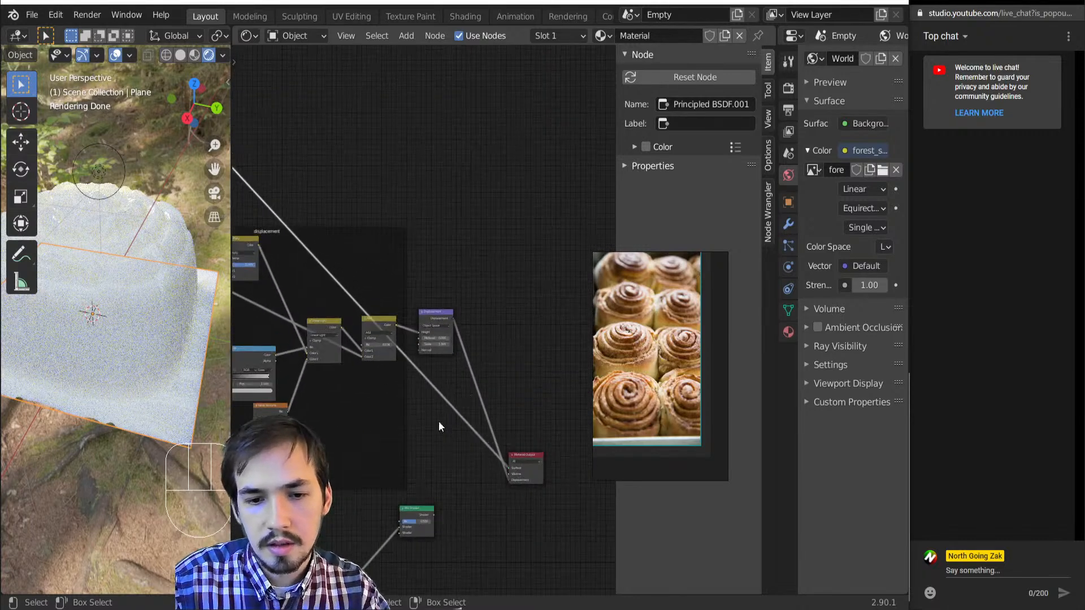
{"action": "scroll", "coordinate": [427, 441], "scroll_direction": "down", "scroll_amount": 3}
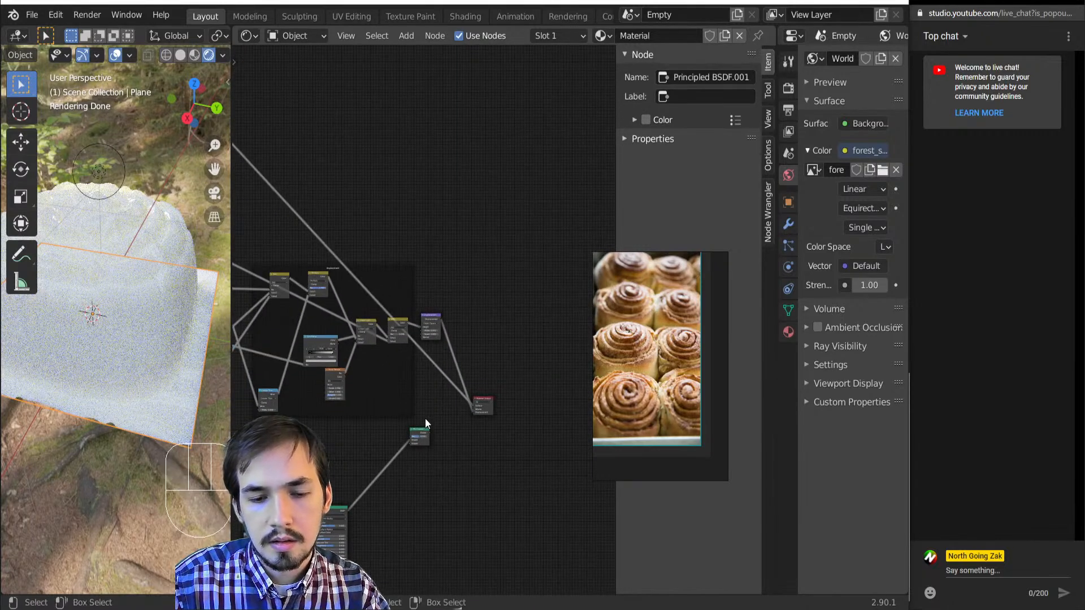
{"action": "left_click_drag", "start_coordinate": [419, 434], "coordinate": [444, 408]}
- Preview the icing mask ColorRamp on the roll surface
{"action": "middle_click_drag", "start_coordinate": [301, 356], "coordinate": [537, 429]}
{"action": "scroll", "coordinate": [421, 314], "scroll_direction": "up", "scroll_amount": 7}
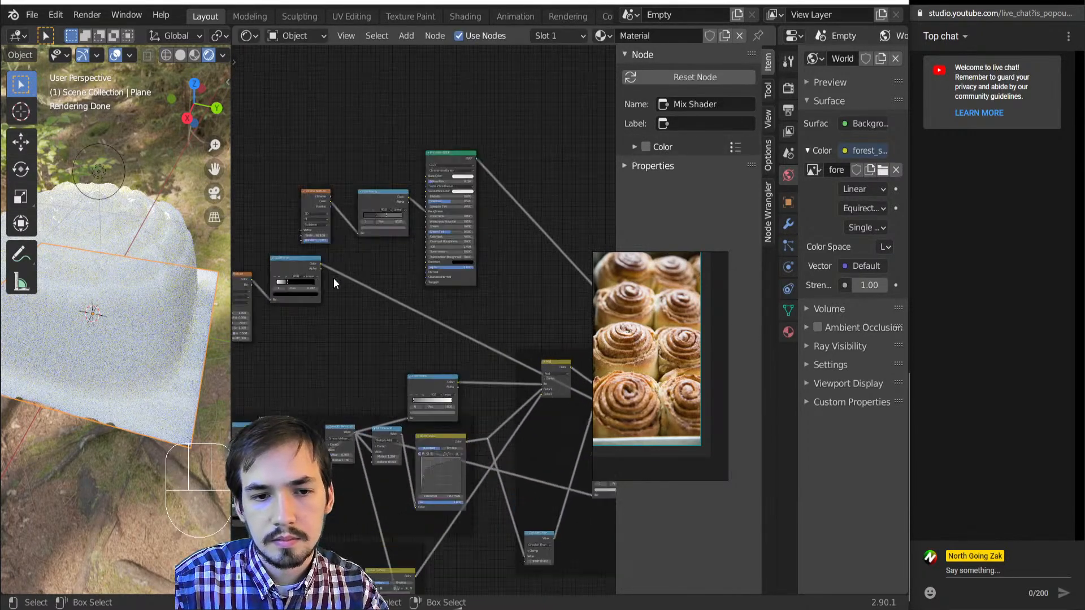
{"action": "left_click", "coordinate": [282, 256], "text": "ctrl+shift"}
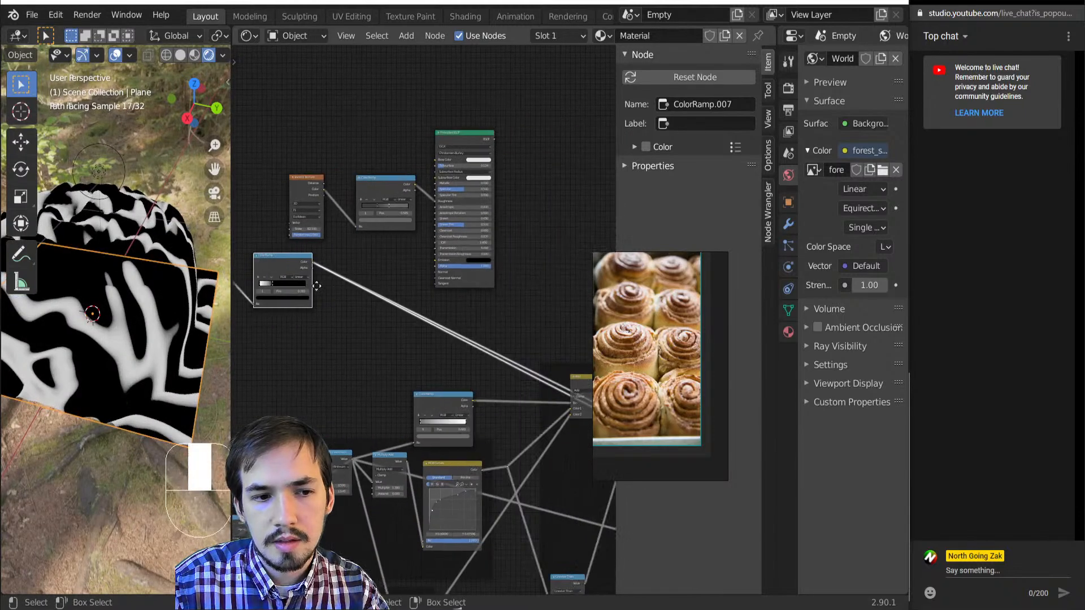
- Insert a Math node set to Greater Than on the icing mask's link and connect its Value to the Mix Shader's Fac
{"action": "middle_click_drag", "start_coordinate": [396, 311], "coordinate": [359, 133]}
{"action": "scroll", "coordinate": [421, 321], "scroll_direction": "up", "scroll_amount": 5}
{"action": "key", "text": "shift+a"}
{"action": "mouse_move", "coordinate": [428, 401]}
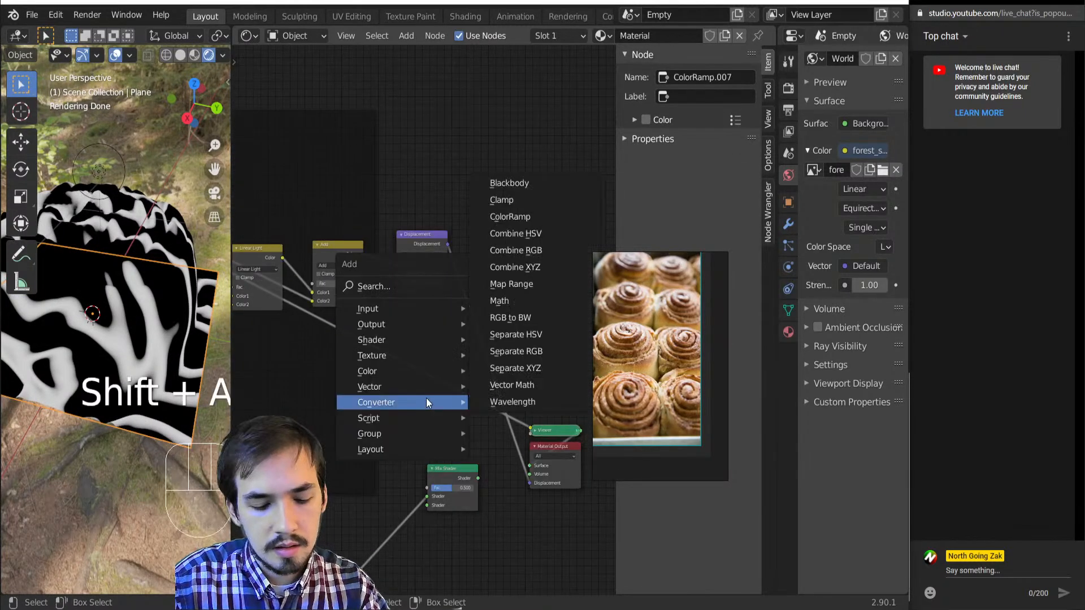
{"action": "left_click", "coordinate": [502, 311]}
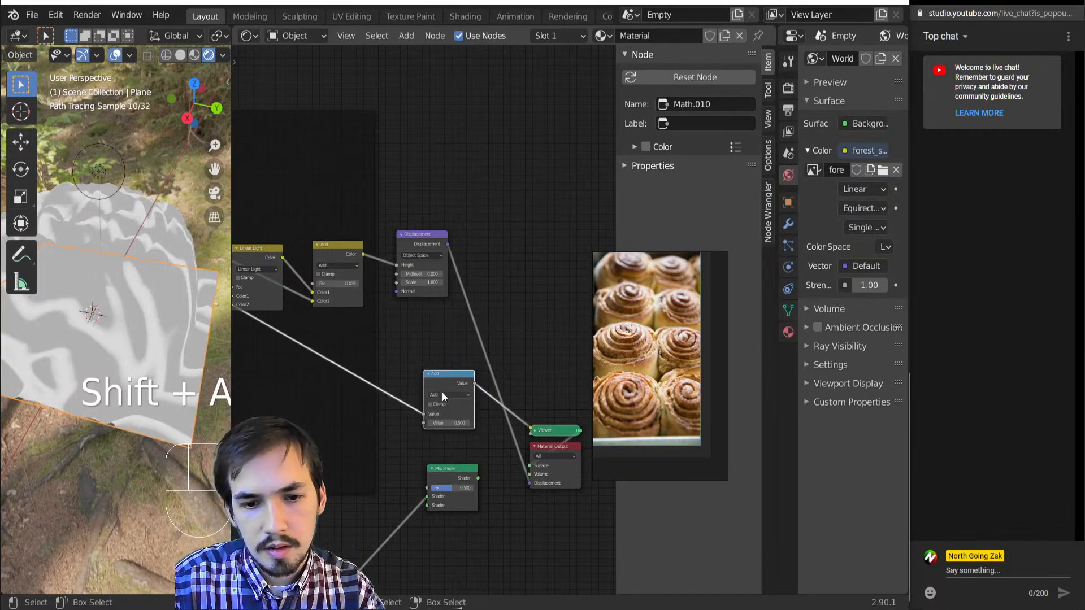
{"action": "left_click", "coordinate": [442, 393]}
{"action": "left_click", "coordinate": [448, 412]}
{"action": "scroll", "coordinate": [473, 452], "scroll_direction": "up", "scroll_amount": 2}
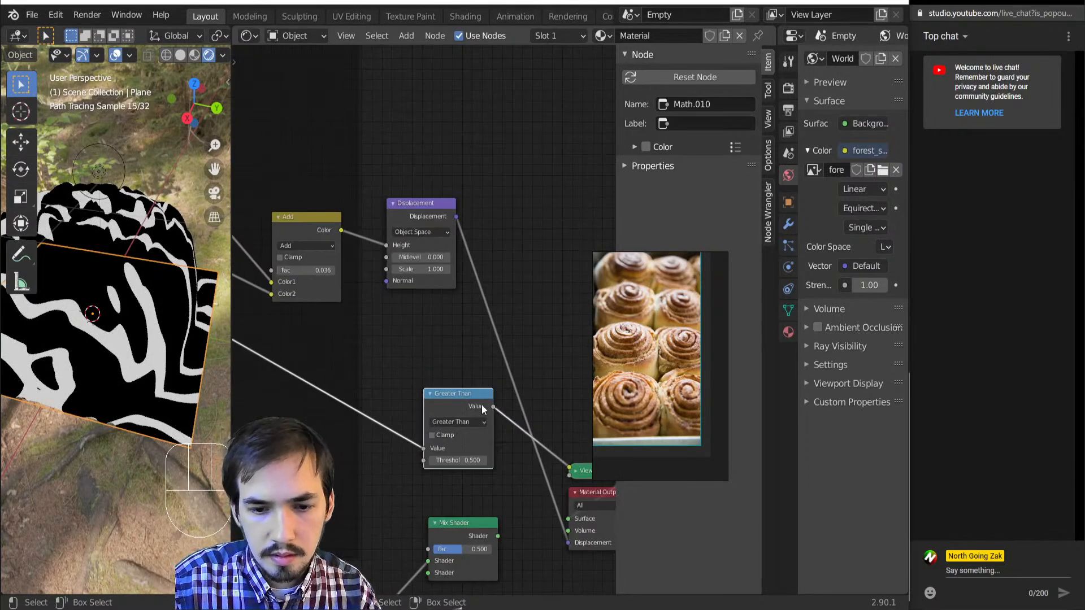
{"action": "left_click_drag", "start_coordinate": [493, 406], "coordinate": [428, 549]}
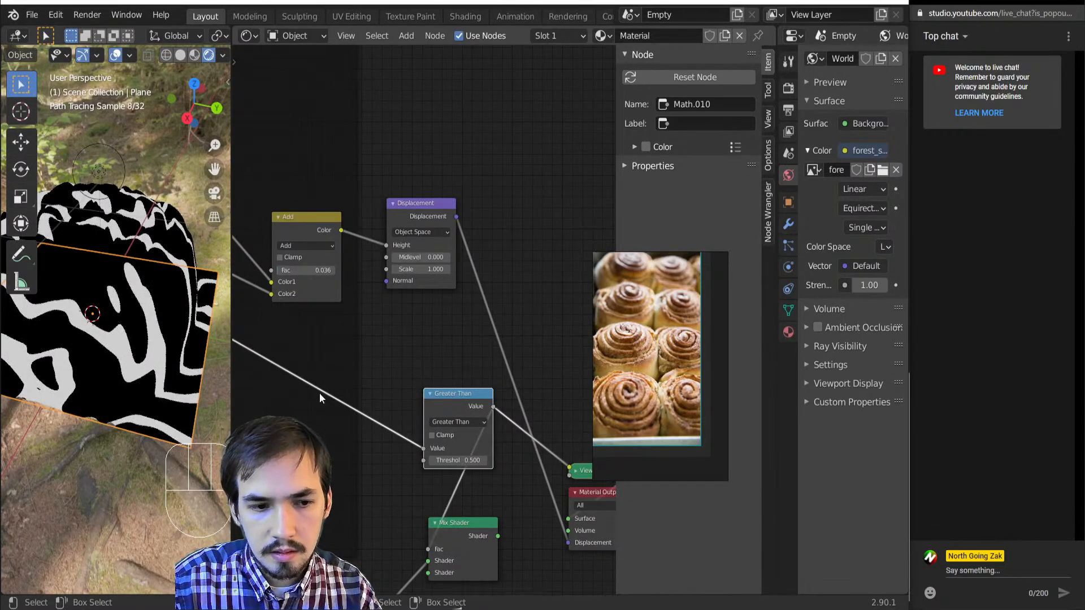
- Connect the icing Principled BSDF's output to the Mix Shader's free Shader input
{"action": "scroll", "coordinate": [353, 310], "scroll_direction": "down", "scroll_amount": 3}
{"action": "scroll", "coordinate": [102, 337], "scroll_direction": "down", "scroll_amount": 3}
{"action": "middle_click_drag", "start_coordinate": [273, 382], "coordinate": [420, 352]}
{"action": "scroll", "coordinate": [330, 271], "scroll_direction": "down", "scroll_amount": 4}
{"action": "left_click_drag", "start_coordinate": [328, 107], "coordinate": [549, 416]}
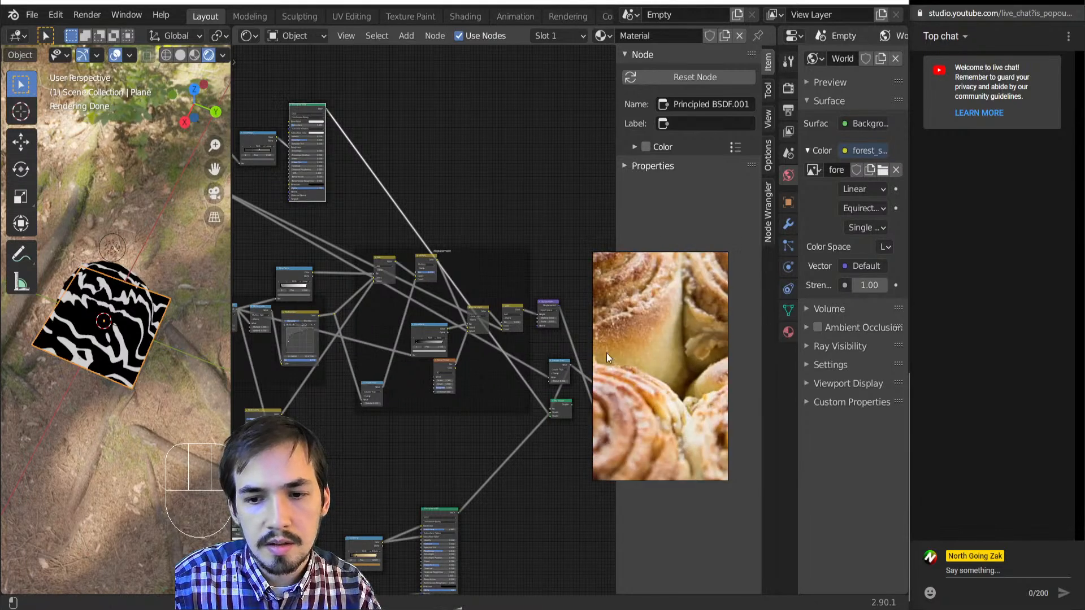
{"action": "scroll", "coordinate": [302, 331], "scroll_direction": "up", "scroll_amount": 1}
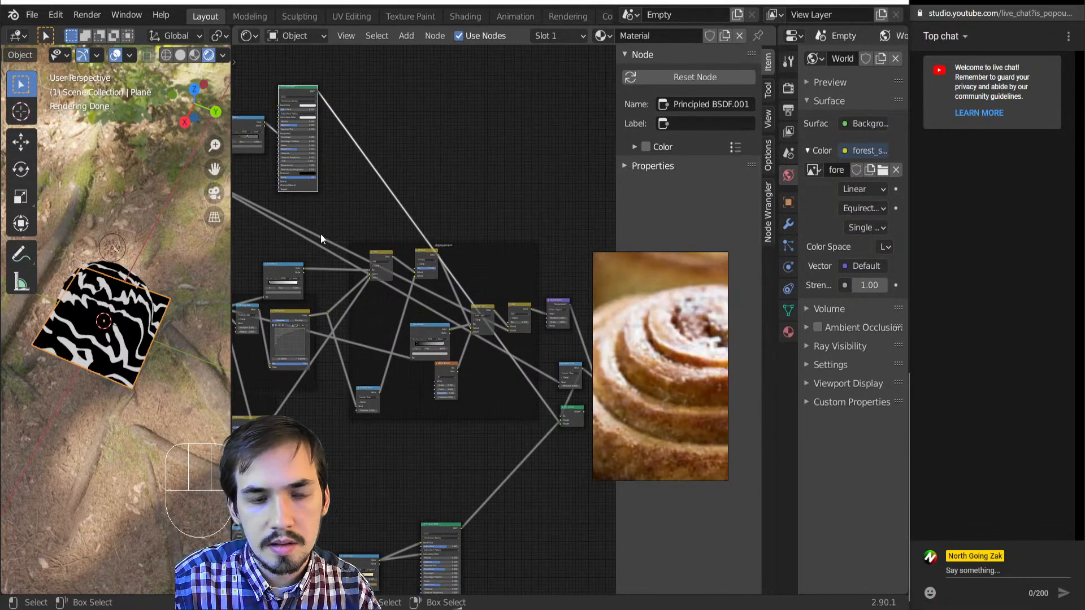
- Route the Mix Shader to the Material Output's Surface and inspect the icing on the roll up close
{"action": "middle_click_drag", "start_coordinate": [566, 375], "coordinate": [406, 263]}
{"action": "scroll", "coordinate": [324, 301], "scroll_direction": "up", "scroll_amount": 14}
{"action": "left_click", "coordinate": [395, 275], "text": "ctrl+shift"}
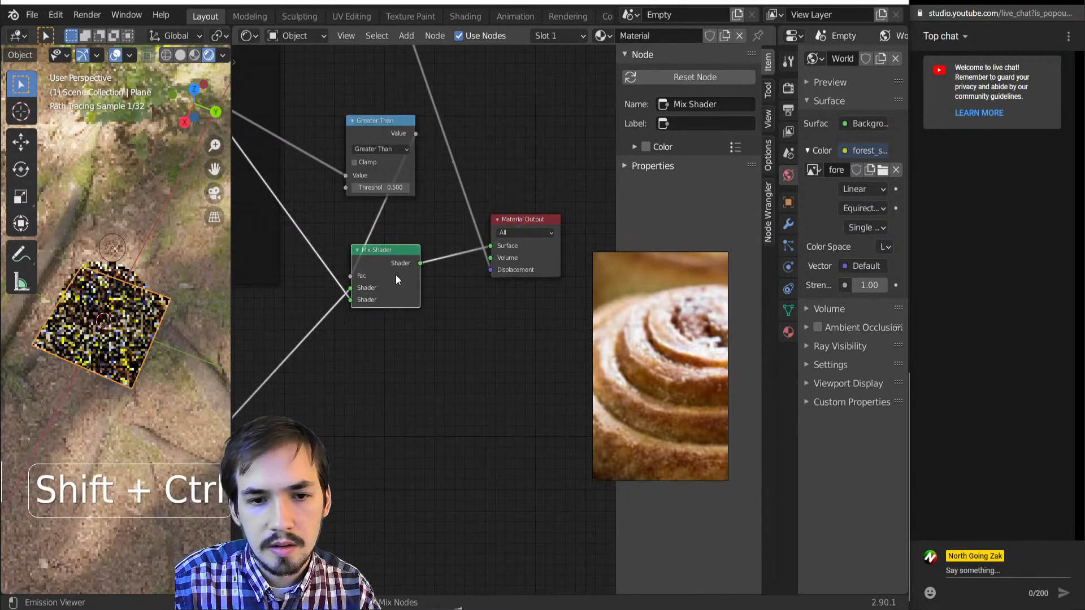
{"action": "scroll", "coordinate": [73, 318], "scroll_direction": "up", "scroll_amount": 5}
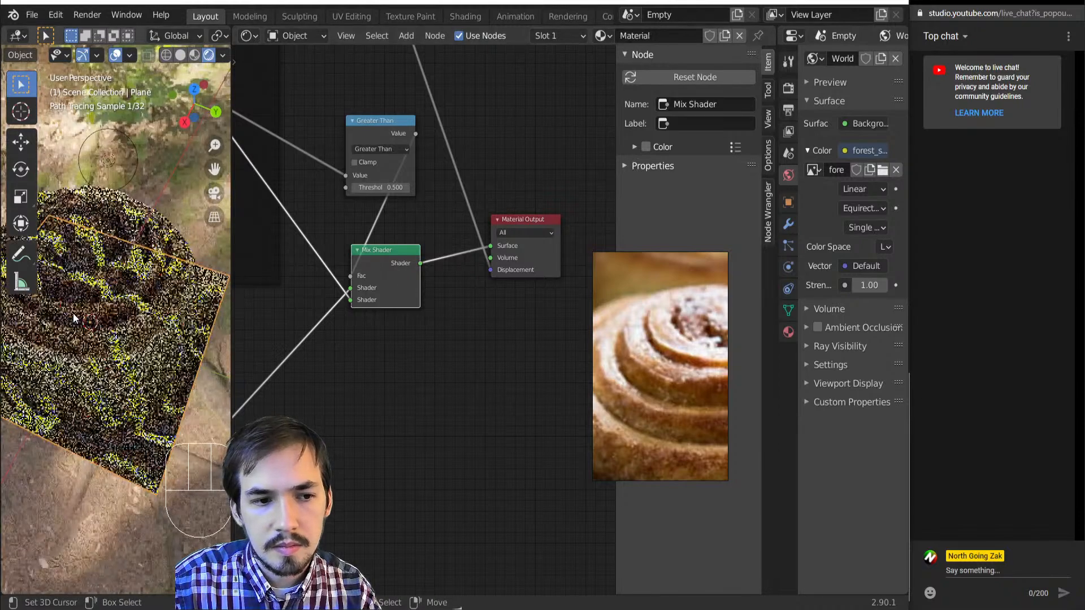
{"action": "middle_click_drag", "start_coordinate": [73, 318], "coordinate": [121, 307]}
{"action": "scroll", "coordinate": [121, 307], "scroll_direction": "up", "scroll_amount": 2}
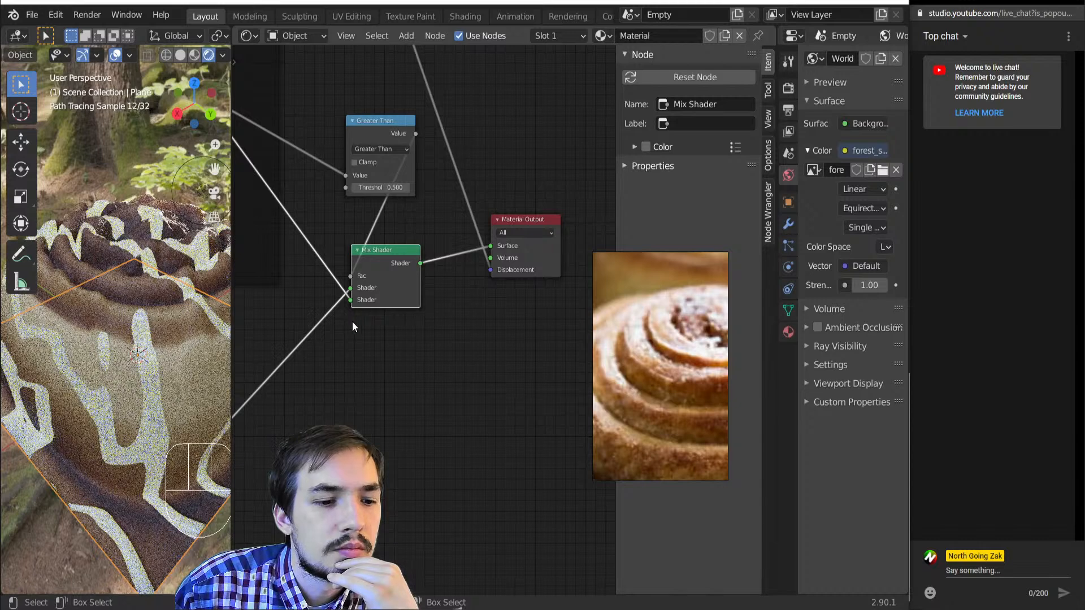
- Move the point light about 0.377 m in X, -0.674 m in Y and 1.083 m in Z, and reselect the roll plane
{"action": "scroll", "coordinate": [351, 321], "scroll_direction": "down", "scroll_amount": 5}
{"action": "middle_click_drag", "start_coordinate": [334, 300], "coordinate": [465, 383]}
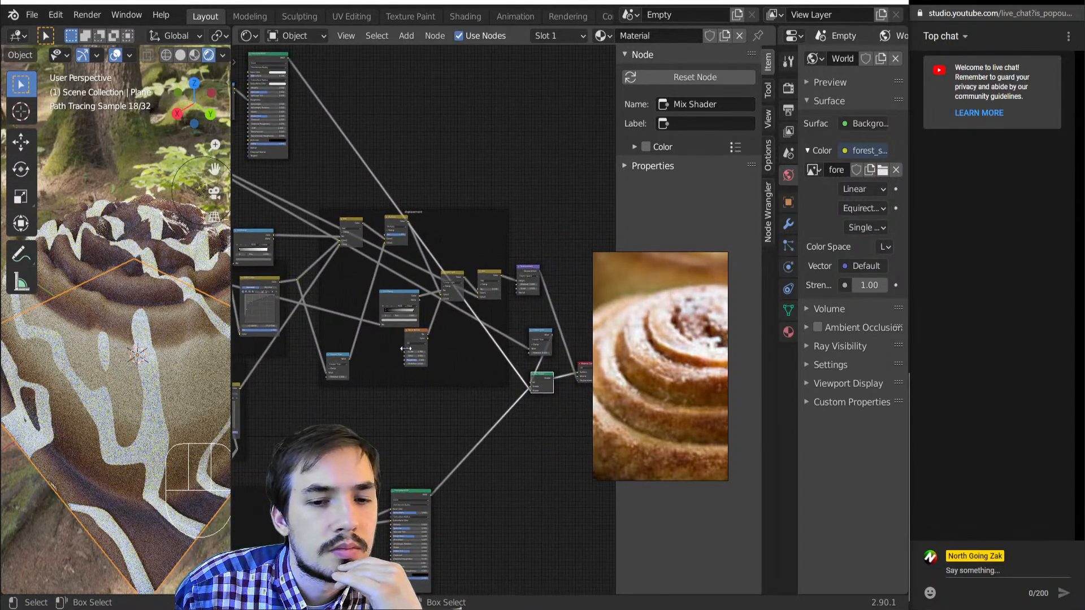
{"action": "middle_click_drag", "start_coordinate": [308, 226], "coordinate": [493, 346]}
{"action": "scroll", "coordinate": [432, 227], "scroll_direction": "up", "scroll_amount": 8}
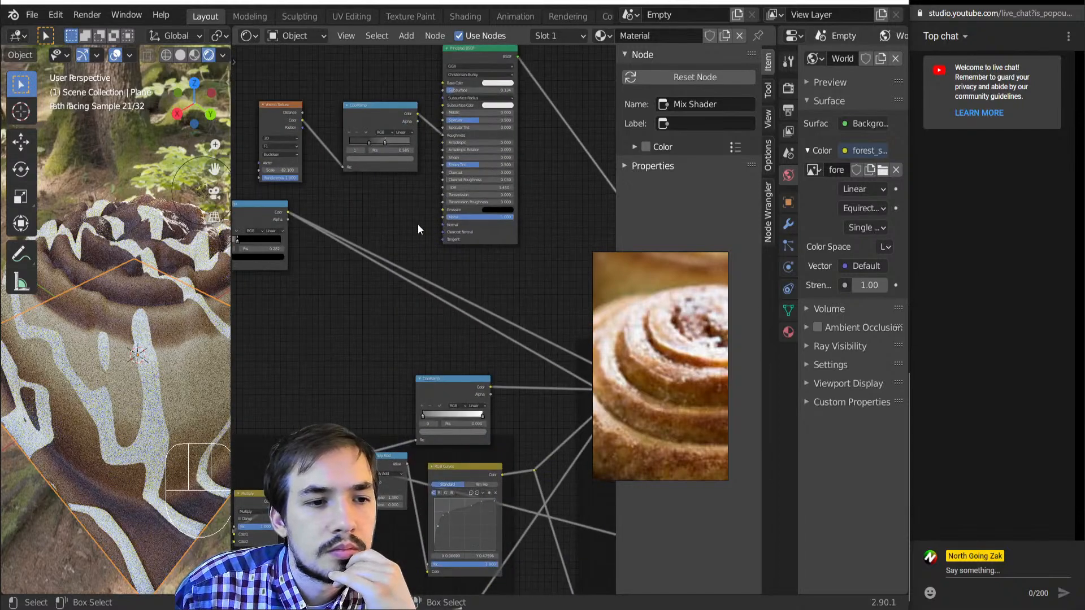
{"action": "mouse_move", "coordinate": [161, 316]}
{"action": "middle_mouse_down"}
{"action": "mouse_move", "coordinate": [90, 325]}
{"action": "mouse_move", "coordinate": [172, 313]}
{"action": "middle_mouse_up"}
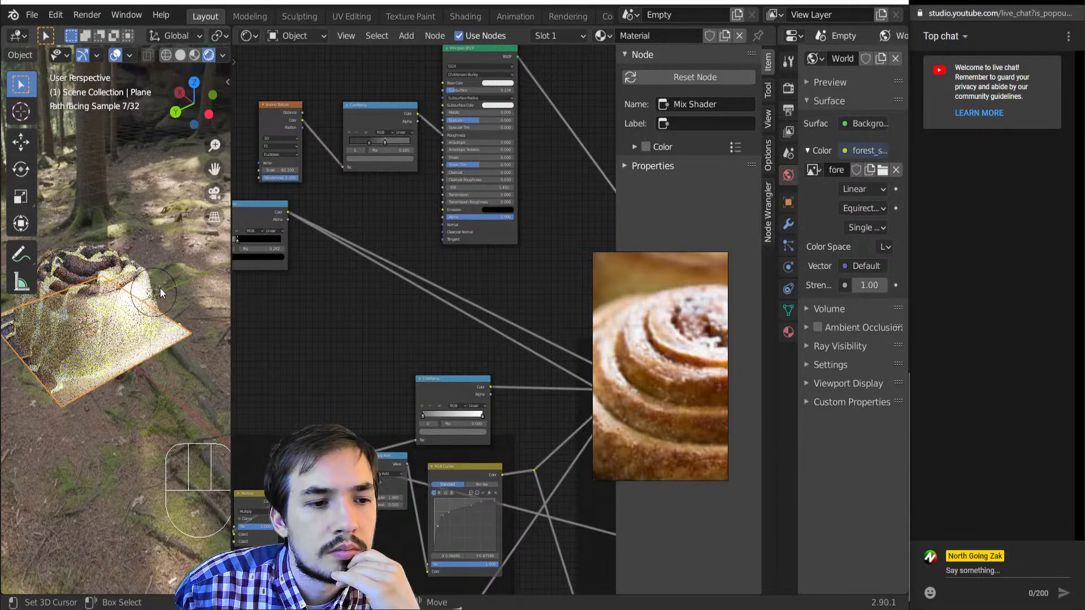
{"action": "left_click", "coordinate": [161, 285]}
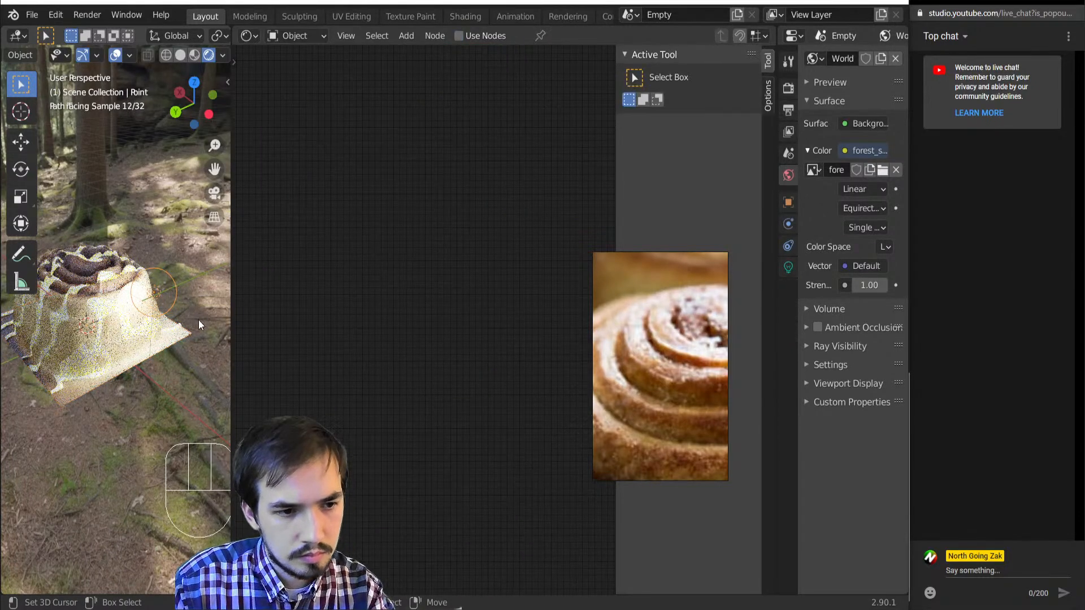
{"action": "key", "text": "g"}
{"action": "key", "text": "Return"}
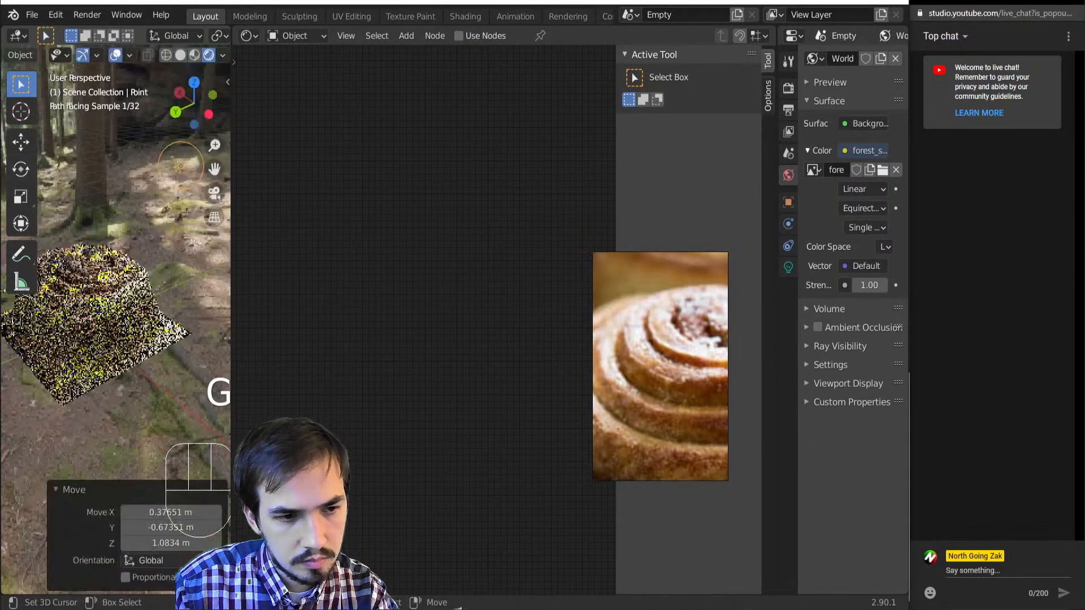
{"action": "left_click", "coordinate": [130, 320]}
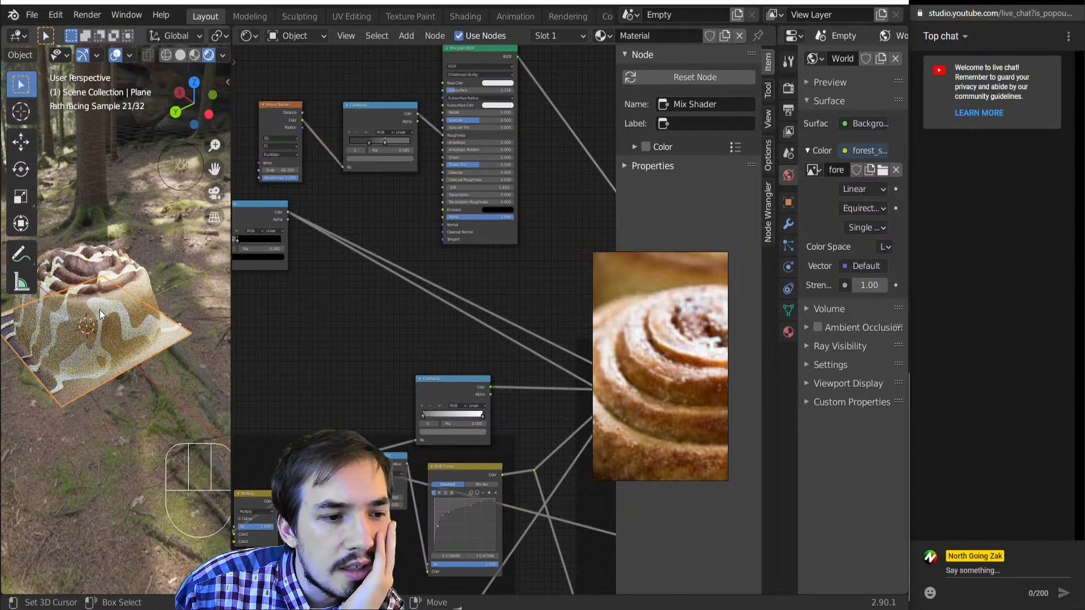
- Add a reroute point across the two links leaving the icing mask ColorRamp
{"action": "scroll", "coordinate": [345, 311], "scroll_direction": "down", "scroll_amount": 3}
{"action": "middle_click_drag", "start_coordinate": [351, 306], "coordinate": [371, 299]}
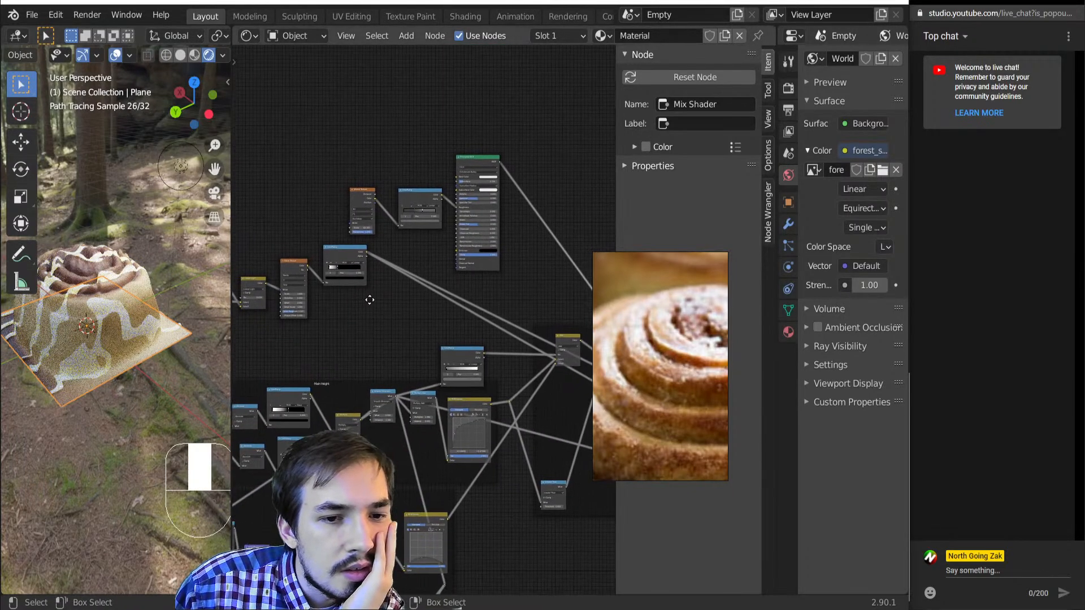
{"action": "scroll", "coordinate": [455, 280], "scroll_direction": "up", "scroll_amount": 1}
{"action": "right_click_drag", "start_coordinate": [455, 281], "coordinate": [448, 330], "text": "shift"}
{"action": "scroll", "coordinate": [462, 367], "scroll_direction": "up", "scroll_amount": 5}
{"action": "middle_click_drag", "start_coordinate": [463, 367], "coordinate": [430, 369]}
- Insert a MixRGB node between the icing mask ColorRamp and the reroute point and set its blend mode to Multiply
{"action": "key", "text": "shift+a"}
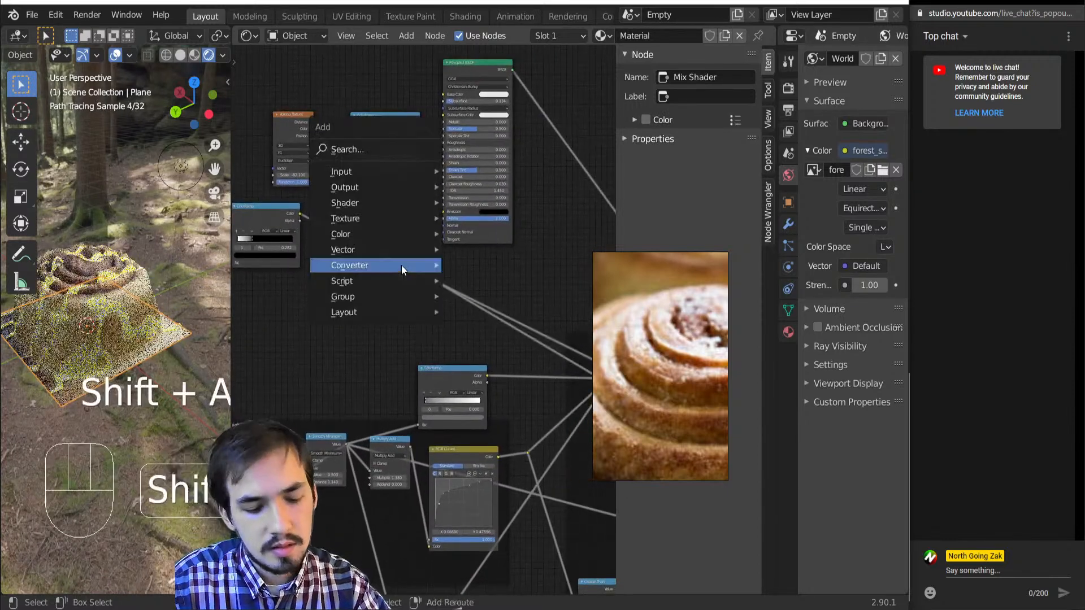
{"action": "mouse_move", "coordinate": [402, 265]}
{"action": "key", "text": "c"}
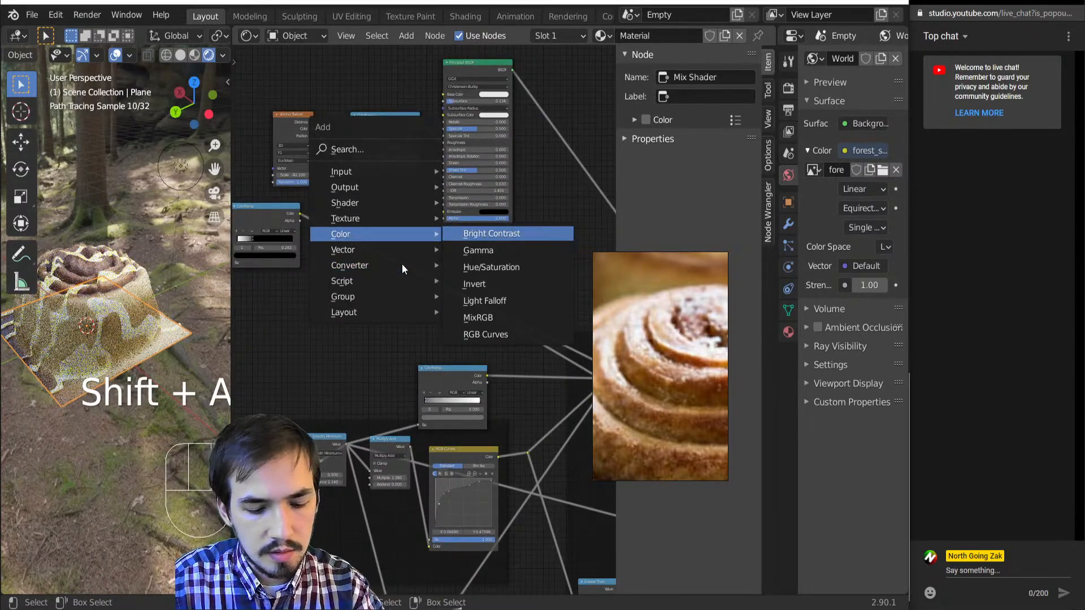
{"action": "key", "text": "m"}
{"action": "left_click", "coordinate": [374, 251]}
{"action": "left_click", "coordinate": [385, 266]}
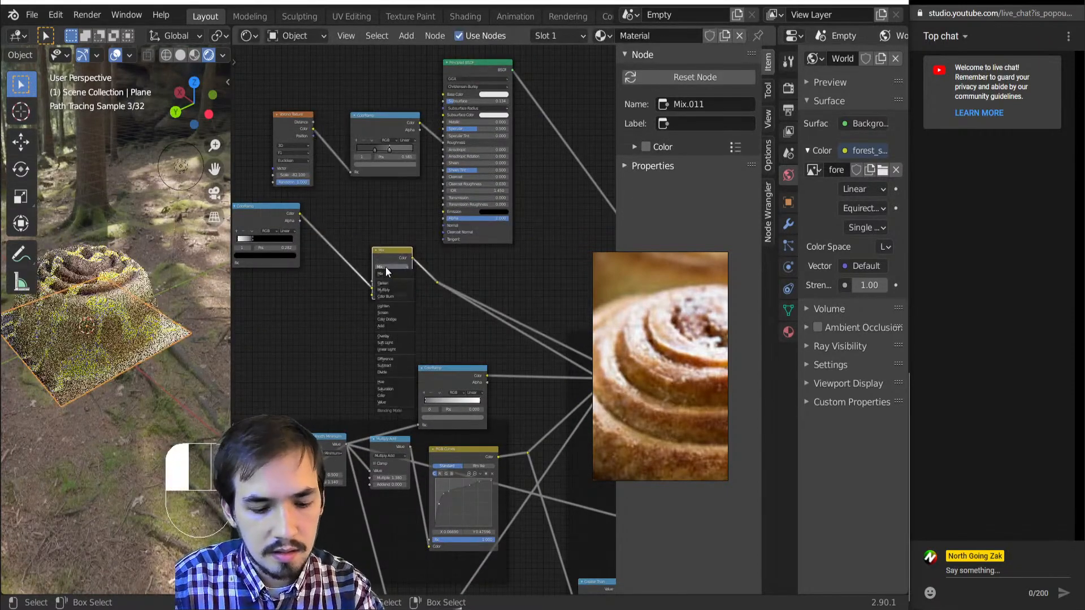
{"action": "left_click", "coordinate": [383, 289]}
- Preview the height ColorRamp and its source Math node to find a gradient for masking the icing by height
{"action": "left_click", "coordinate": [440, 378], "text": "ctrl+shift"}
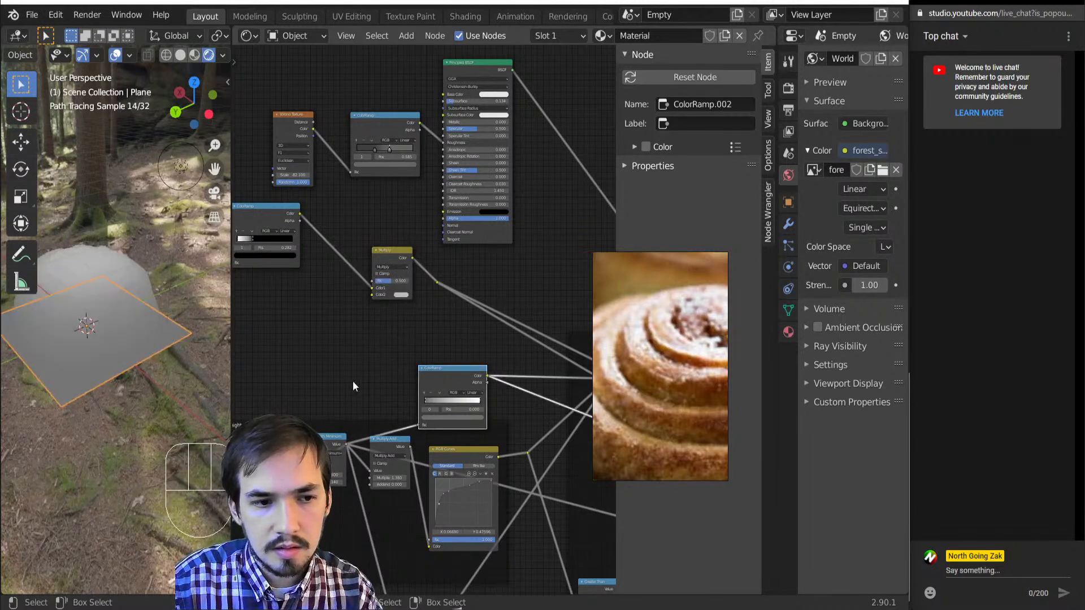
{"action": "middle_click_drag", "start_coordinate": [352, 381], "coordinate": [355, 363]}
{"action": "scroll", "coordinate": [354, 373], "scroll_direction": "up", "scroll_amount": 4}
{"action": "left_click", "coordinate": [332, 445], "text": "ctrl+shift"}
{"action": "left_click", "coordinate": [310, 460], "text": "ctrl+shift"}
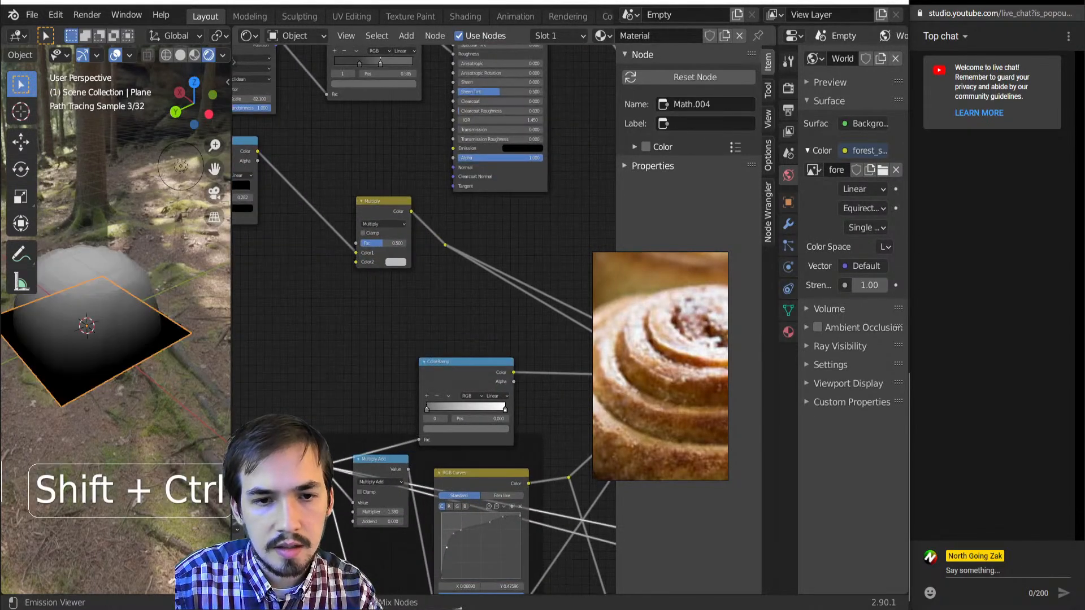
- Connect the height Math node's Value to the Multiply node's Color2 and insert a ColorRamp on that link
{"action": "left_click_drag", "start_coordinate": [322, 466], "coordinate": [340, 358]}
{"action": "left_click_drag", "start_coordinate": [357, 262], "coordinate": [358, 262]}
{"action": "key", "text": "shift+a"}
{"action": "left_click", "coordinate": [420, 205]}
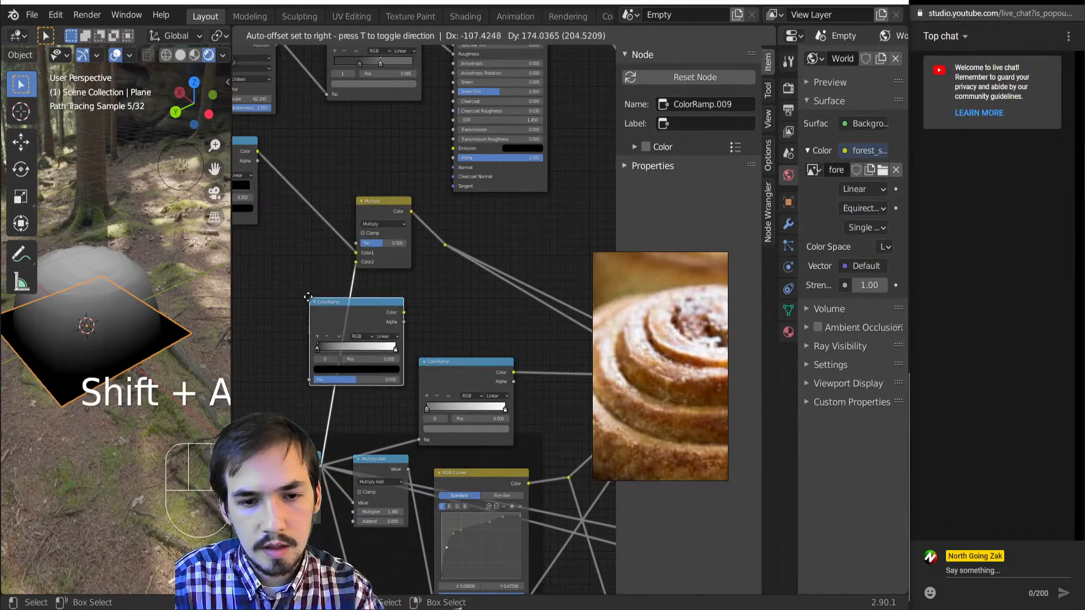
{"action": "left_click", "coordinate": [386, 310]}
- Preview the Multiply node on the roll and move the new ColorRamp's black stop to position 0.620
{"action": "left_click", "coordinate": [504, 212], "text": "ctrl+shift"}
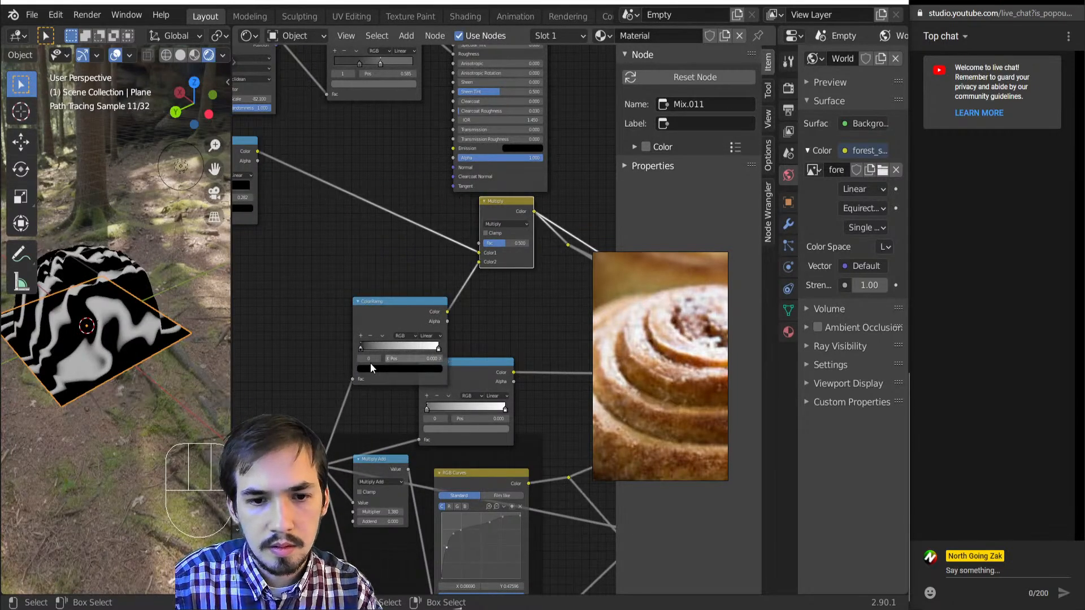
{"action": "left_click_drag", "start_coordinate": [358, 347], "coordinate": [406, 350]}
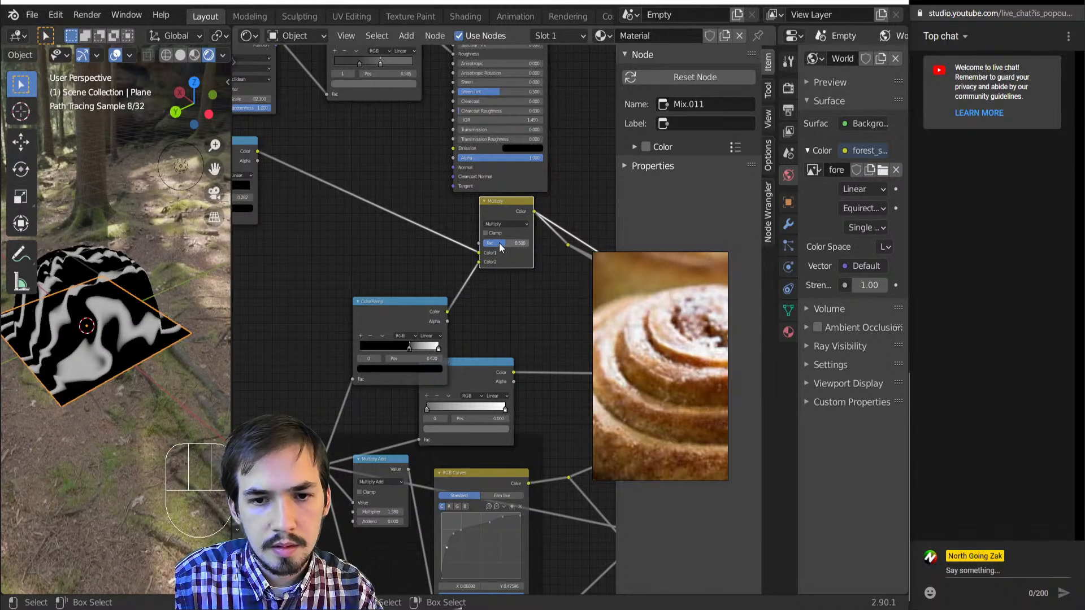
- Set the Multiply node's factor to 1.000 and the height ColorRamp to Ease with its black stop at 0.102
{"action": "left_click_drag", "start_coordinate": [499, 243], "coordinate": [530, 243]}
{"action": "left_click_drag", "start_coordinate": [414, 348], "coordinate": [366, 351]}
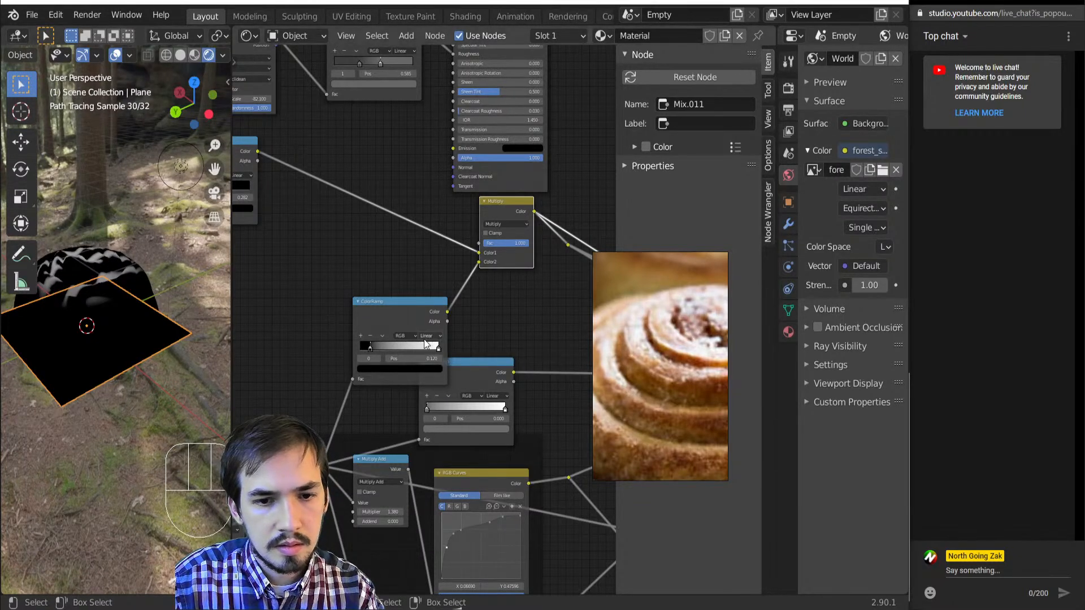
{"action": "left_click", "coordinate": [428, 339]}
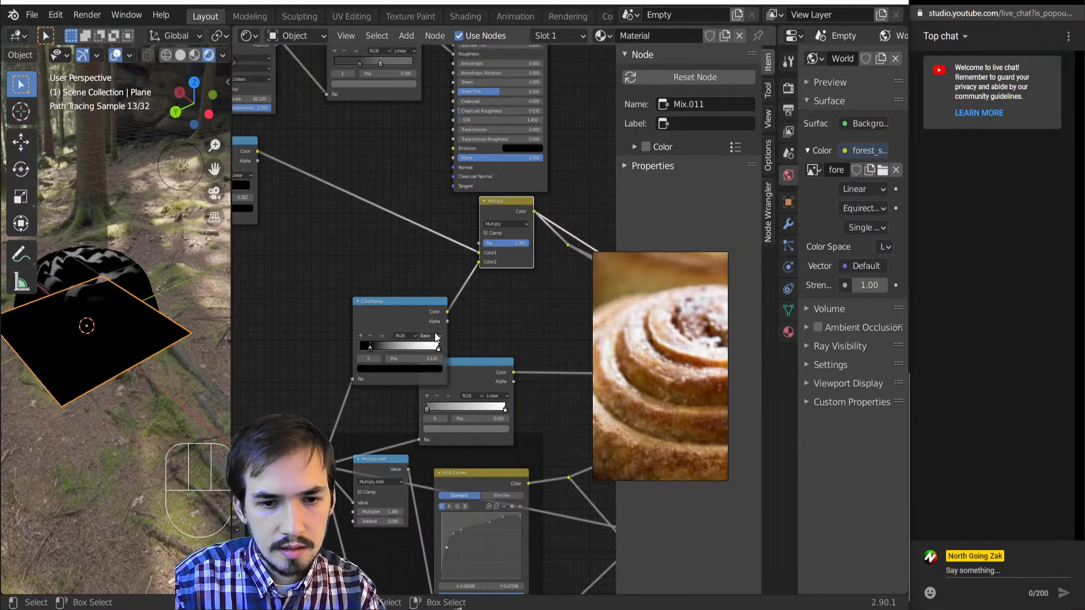
{"action": "left_click_drag", "start_coordinate": [371, 350], "coordinate": [367, 348]}
{"action": "mouse_move", "coordinate": [189, 297]}
{"action": "middle_mouse_down"}
{"action": "mouse_move", "coordinate": [145, 366]}
{"action": "mouse_move", "coordinate": [107, 357]}
{"action": "mouse_move", "coordinate": [134, 334]}
{"action": "mouse_move", "coordinate": [133, 319]}
{"action": "mouse_move", "coordinate": [204, 307]}
{"action": "middle_mouse_up"}
{"action": "scroll", "coordinate": [107, 357], "scroll_direction": "up", "scroll_amount": 4}
{"action": "mouse_move", "coordinate": [123, 344]}
{"action": "middle_mouse_down"}
{"action": "mouse_move", "coordinate": [117, 370]}
{"action": "mouse_move", "coordinate": [116, 338]}
{"action": "middle_mouse_up"}
{"action": "scroll", "coordinate": [437, 341], "scroll_direction": "down", "scroll_amount": 1}
- Replace the UV input in the first Linear Light node's Color1 with the Geometry node's Position
{"action": "scroll", "coordinate": [437, 338], "scroll_direction": "down", "scroll_amount": 5}
{"action": "middle_click_drag", "start_coordinate": [319, 285], "coordinate": [332, 327]}
{"action": "scroll", "coordinate": [307, 338], "scroll_direction": "up", "scroll_amount": 6}
{"action": "left_click_drag", "start_coordinate": [307, 338], "coordinate": [230, 376]}
{"action": "middle_click_drag", "start_coordinate": [369, 282], "coordinate": [413, 276]}
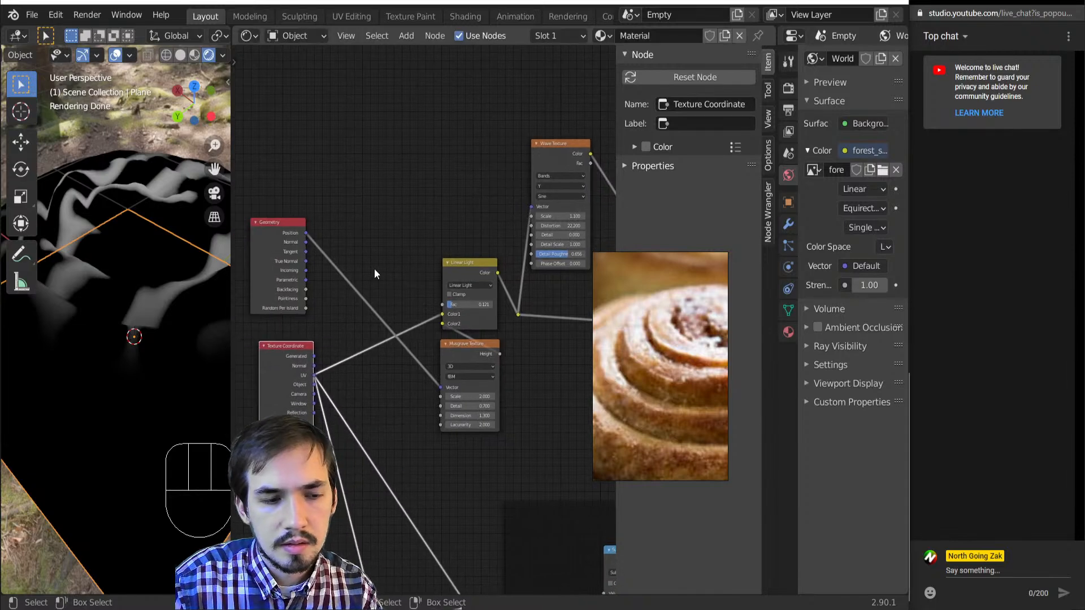
{"action": "middle_click_drag", "start_coordinate": [115, 344], "coordinate": [89, 402]}
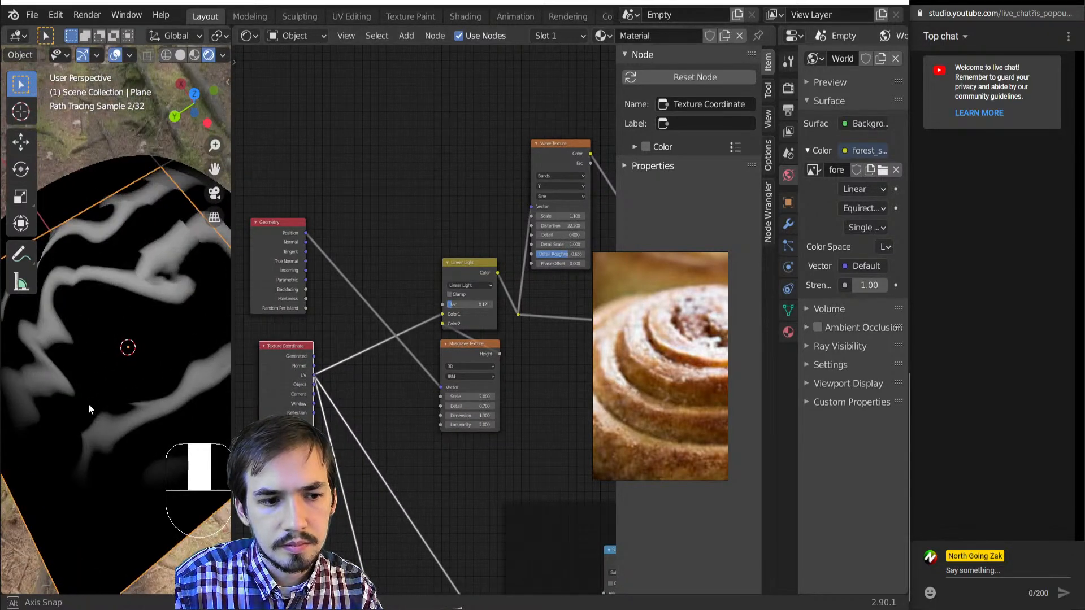
{"action": "scroll", "coordinate": [285, 336], "scroll_direction": "up", "scroll_amount": 2}
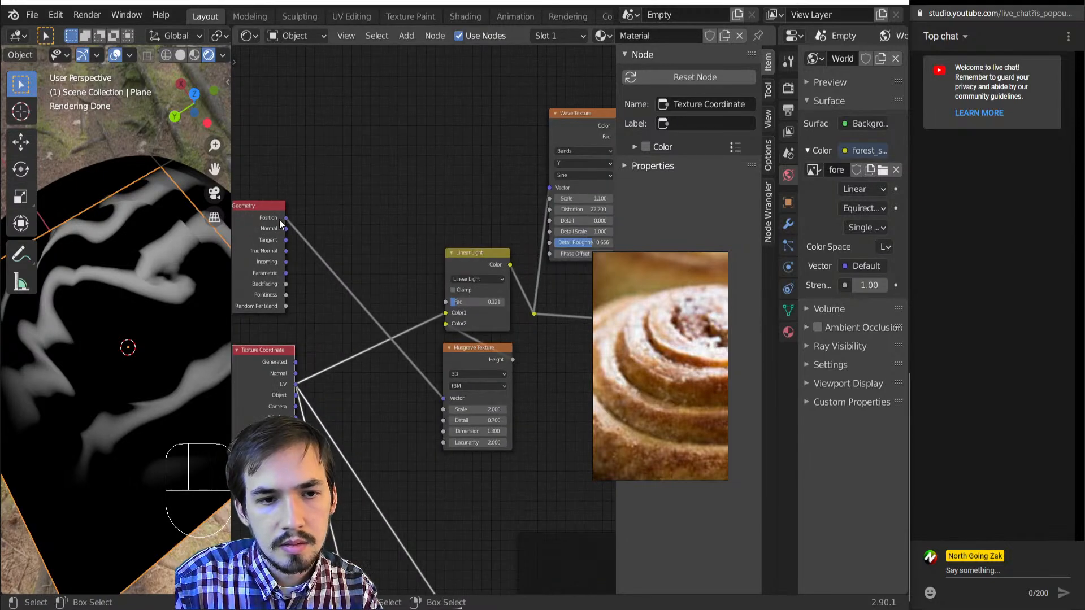
{"action": "left_click_drag", "start_coordinate": [290, 218], "coordinate": [444, 318]}
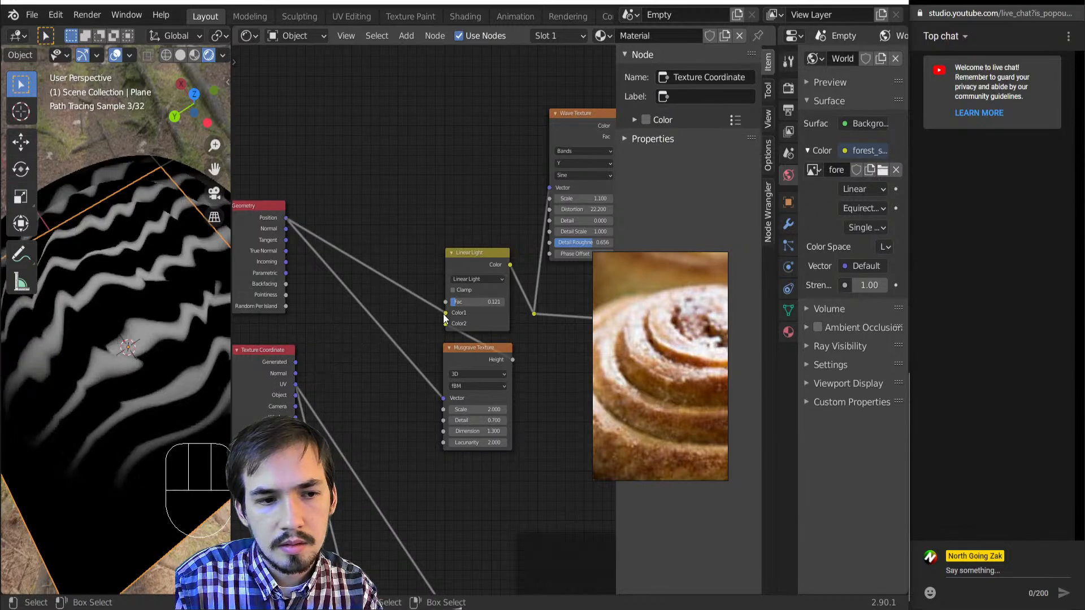
- Set the first icing Wave Texture's scale to 0.300 and the second Wave Texture's scale to 0.960
{"action": "middle_click_drag", "start_coordinate": [511, 294], "coordinate": [333, 375]}
{"action": "scroll", "coordinate": [389, 285], "scroll_direction": "up", "scroll_amount": 1}
{"action": "middle_click_drag", "start_coordinate": [401, 274], "coordinate": [364, 283]}
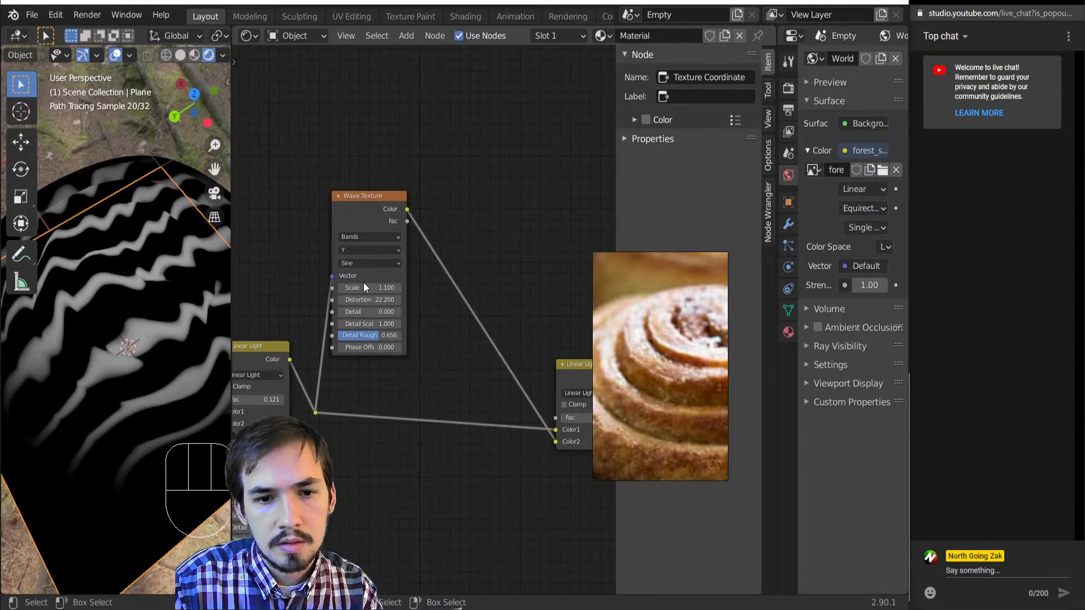
{"action": "left_click_drag", "start_coordinate": [368, 289], "coordinate": [315, 289]}
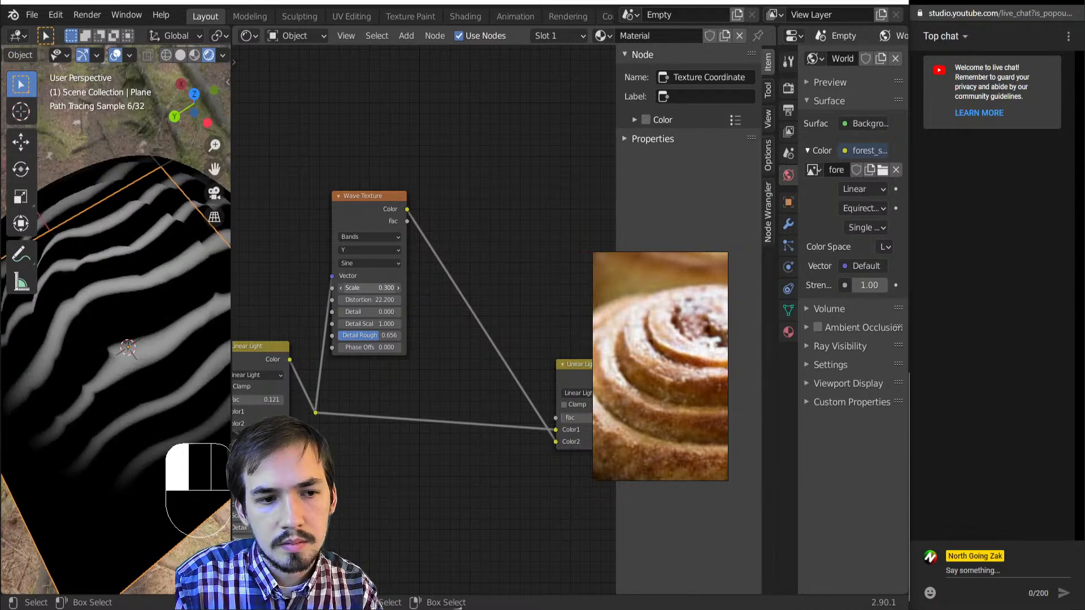
{"action": "middle_click_drag", "start_coordinate": [596, 367], "coordinate": [408, 345]}
{"action": "mouse_move", "coordinate": [514, 387]}
{"action": "left_mouse_down", "text": "shift"}
{"action": "mouse_move", "coordinate": [485, 387]}
{"action": "mouse_move", "coordinate": [504, 387]}
{"action": "left_mouse_up", "text": "shift"}
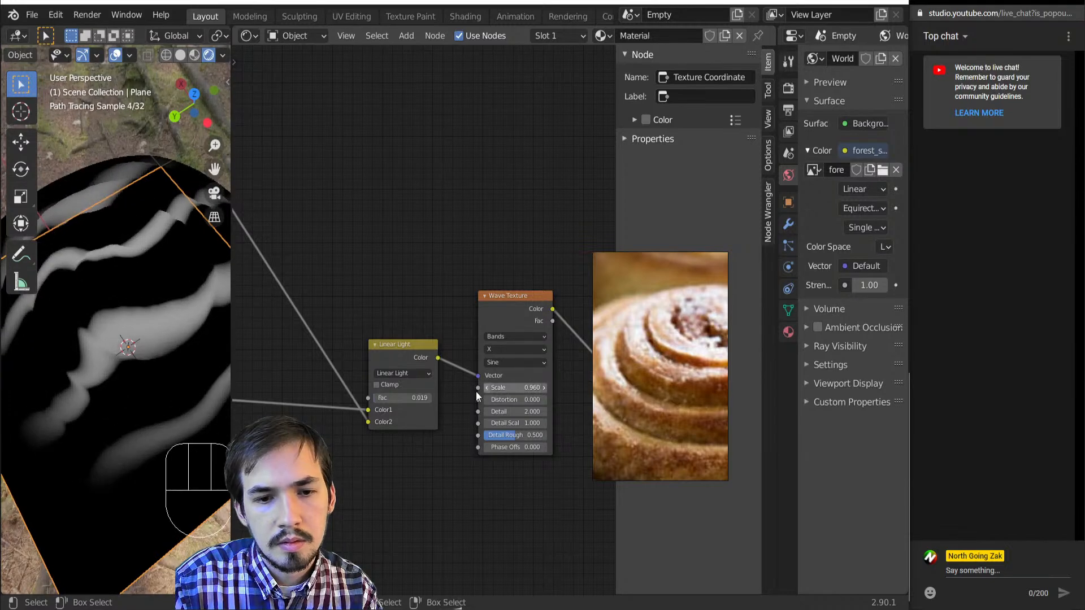
- Preview the Mix Shader node on the roll to check the icing over the dough
{"action": "middle_click_drag", "start_coordinate": [475, 391], "coordinate": [260, 401]}
{"action": "scroll", "coordinate": [282, 387], "scroll_direction": "down", "scroll_amount": 5}
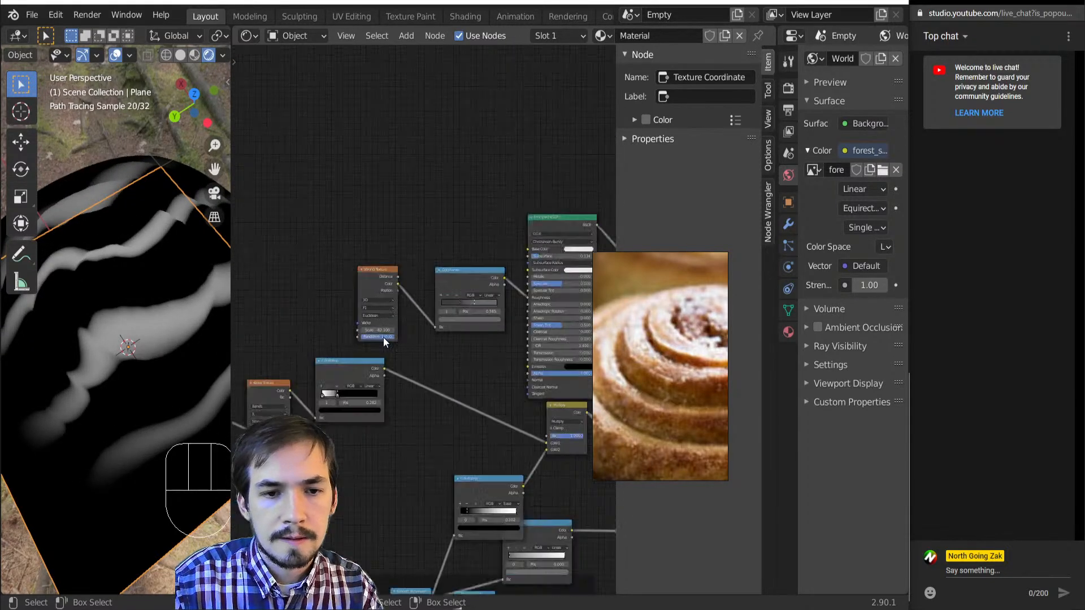
{"action": "scroll", "coordinate": [396, 376], "scroll_direction": "up", "scroll_amount": 1}
{"action": "middle_click_drag", "start_coordinate": [480, 408], "coordinate": [324, 323]}
{"action": "middle_click_drag", "start_coordinate": [482, 386], "coordinate": [198, 305]}
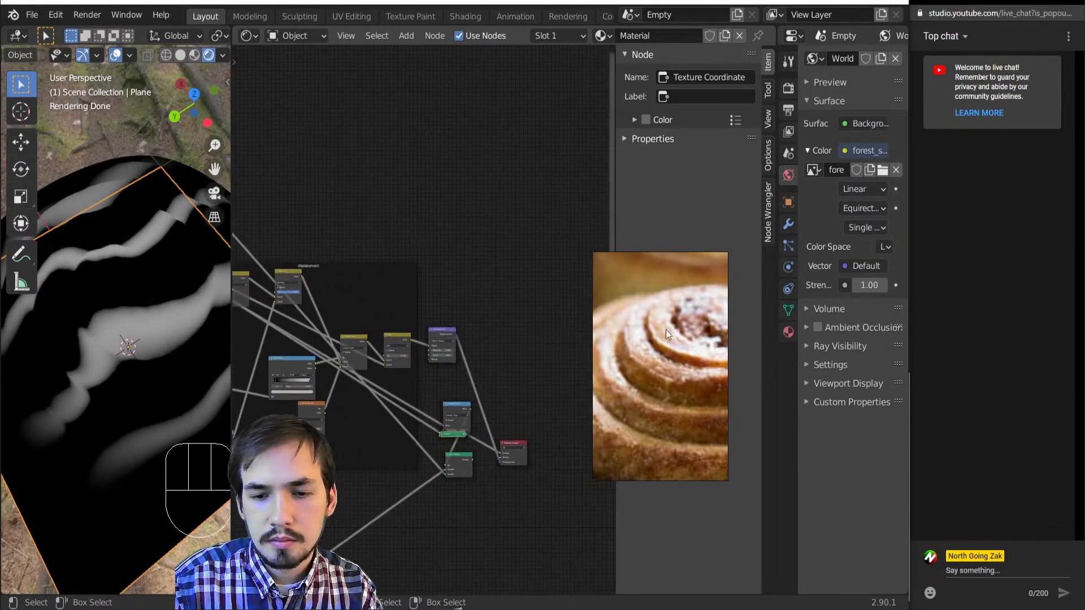
{"action": "middle_click_drag", "start_coordinate": [456, 443], "coordinate": [556, 330]}
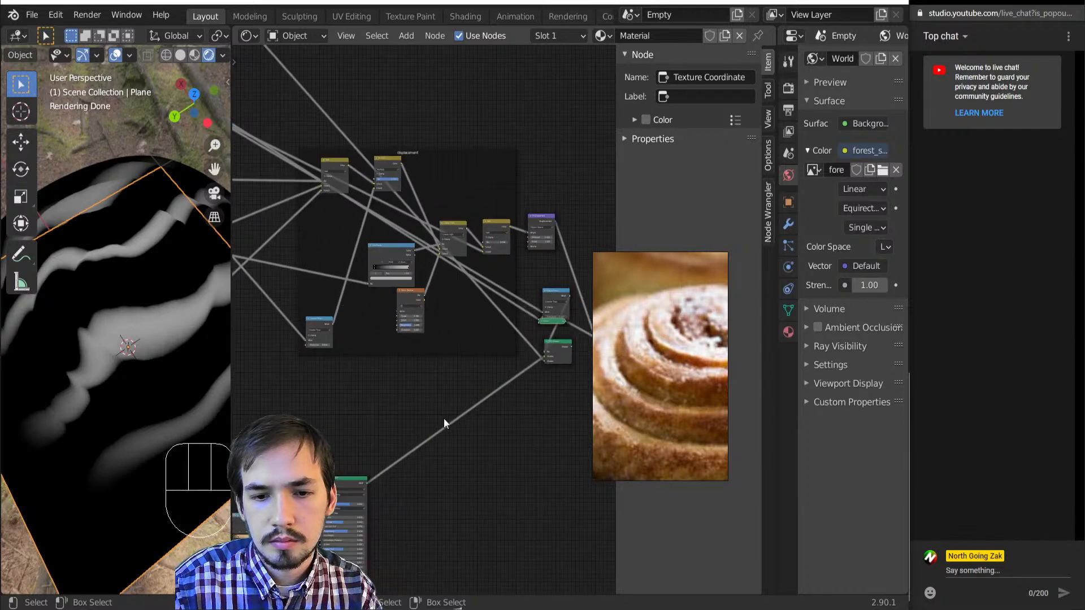
{"action": "left_click", "coordinate": [560, 351], "text": "ctrl+shift"}
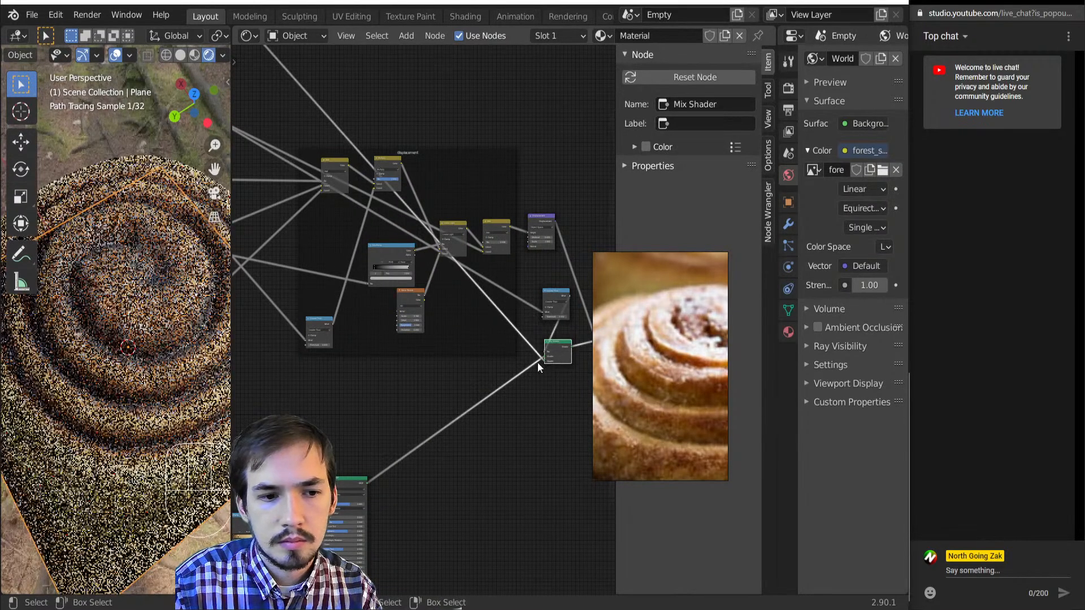
- Preview the Greater Than node, set its threshold to 0.050, and reconnect the Mix Shader to the material output
{"action": "middle_click_drag", "start_coordinate": [526, 364], "coordinate": [416, 386]}
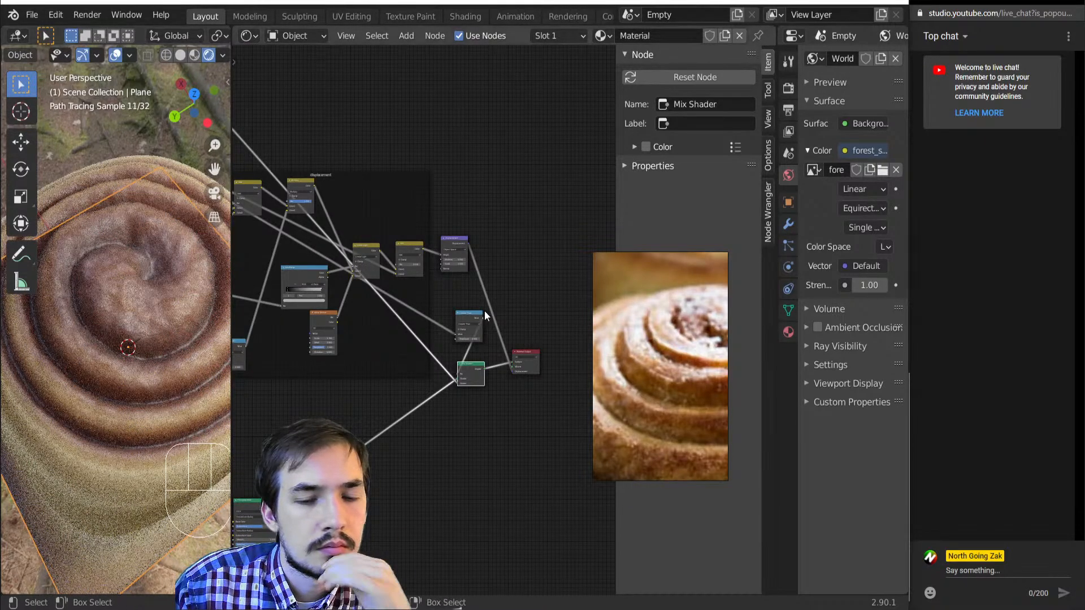
{"action": "left_click", "coordinate": [468, 320], "text": "ctrl+shift"}
{"action": "scroll", "coordinate": [449, 333], "scroll_direction": "up", "scroll_amount": 2}
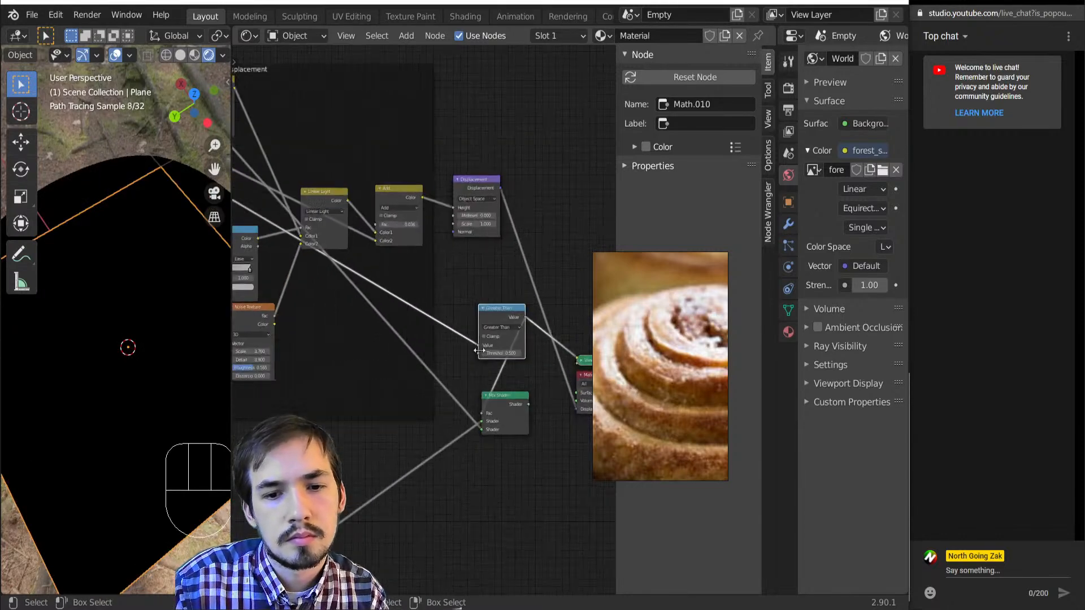
{"action": "scroll", "coordinate": [479, 351], "scroll_direction": "up", "scroll_amount": 5}
{"action": "left_click_drag", "start_coordinate": [545, 368], "coordinate": [502, 369], "text": "shift"}
{"action": "middle_click_drag", "start_coordinate": [556, 464], "coordinate": [446, 449]}
{"action": "left_click", "coordinate": [446, 452], "text": "ctrl+shift"}
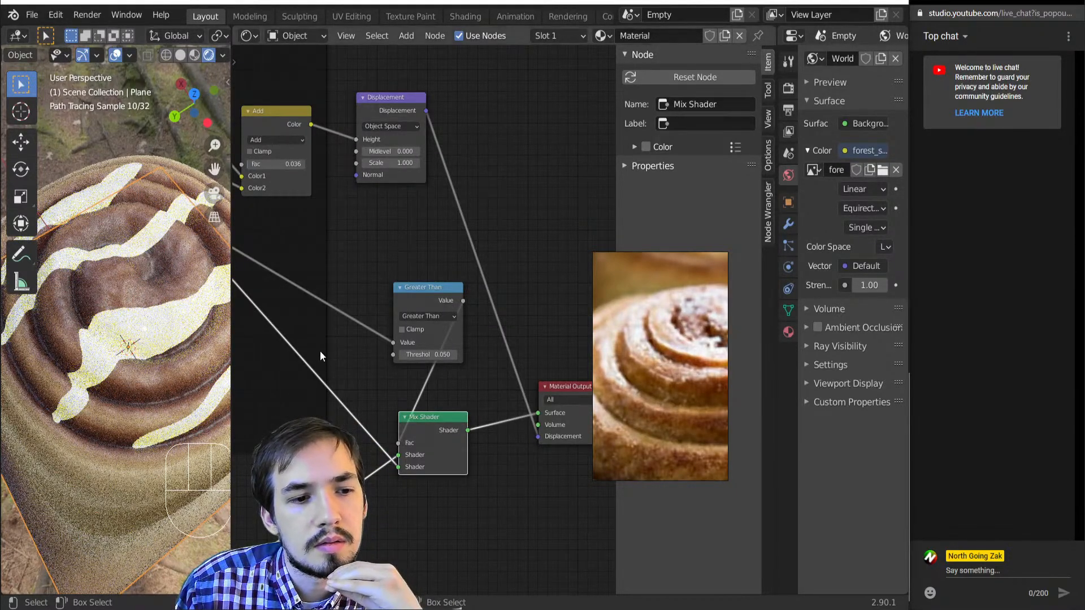
- Connect the icing mask ColorRamp's Color to the icing Principled BSDF's Normal and preview that ColorRamp on the roll
{"action": "scroll", "coordinate": [345, 350], "scroll_direction": "down", "scroll_amount": 1}
{"action": "scroll", "coordinate": [313, 339], "scroll_direction": "down", "scroll_amount": 3}
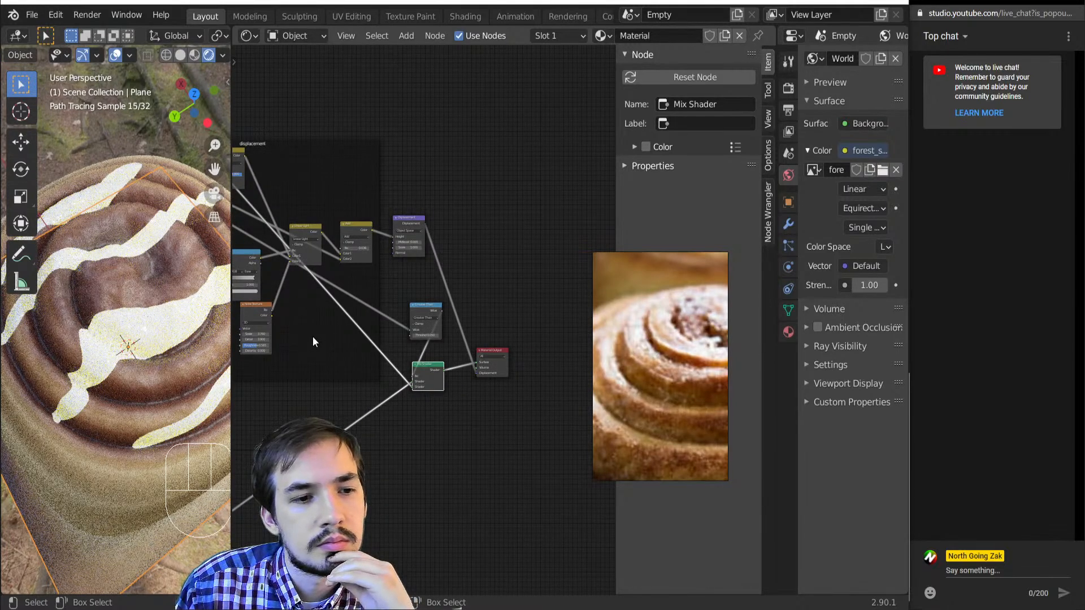
{"action": "middle_click_drag", "start_coordinate": [313, 337], "coordinate": [387, 355]}
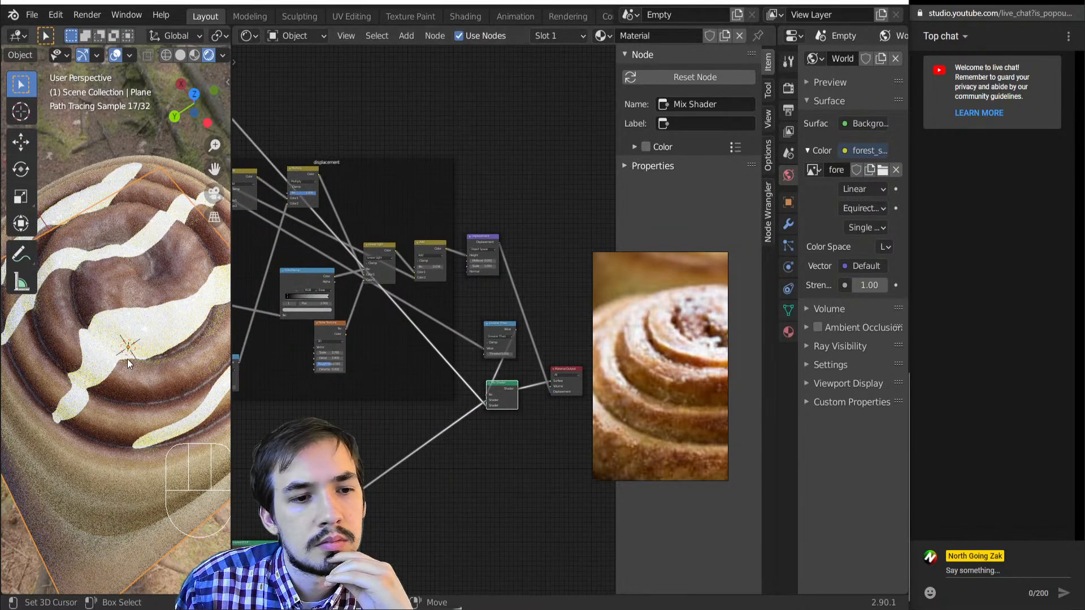
{"action": "scroll", "coordinate": [446, 272], "scroll_direction": "down", "scroll_amount": 5}
{"action": "middle_click_drag", "start_coordinate": [461, 255], "coordinate": [519, 355]}
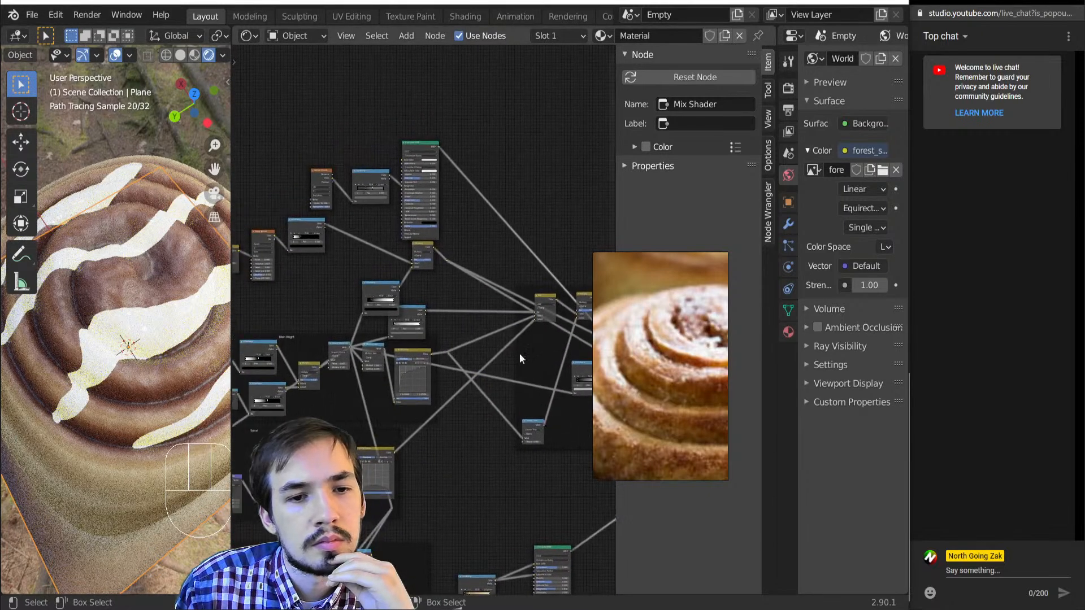
{"action": "scroll", "coordinate": [257, 307], "scroll_direction": "up", "scroll_amount": 5}
{"action": "middle_click_drag", "start_coordinate": [257, 306], "coordinate": [330, 393]}
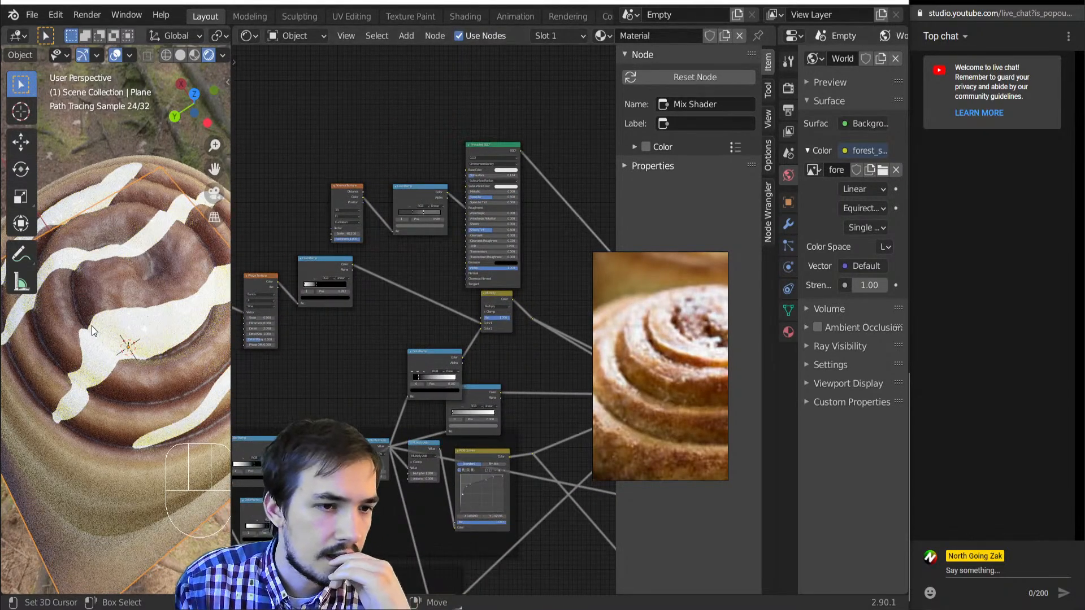
{"action": "scroll", "coordinate": [382, 269], "scroll_direction": "up", "scroll_amount": 2}
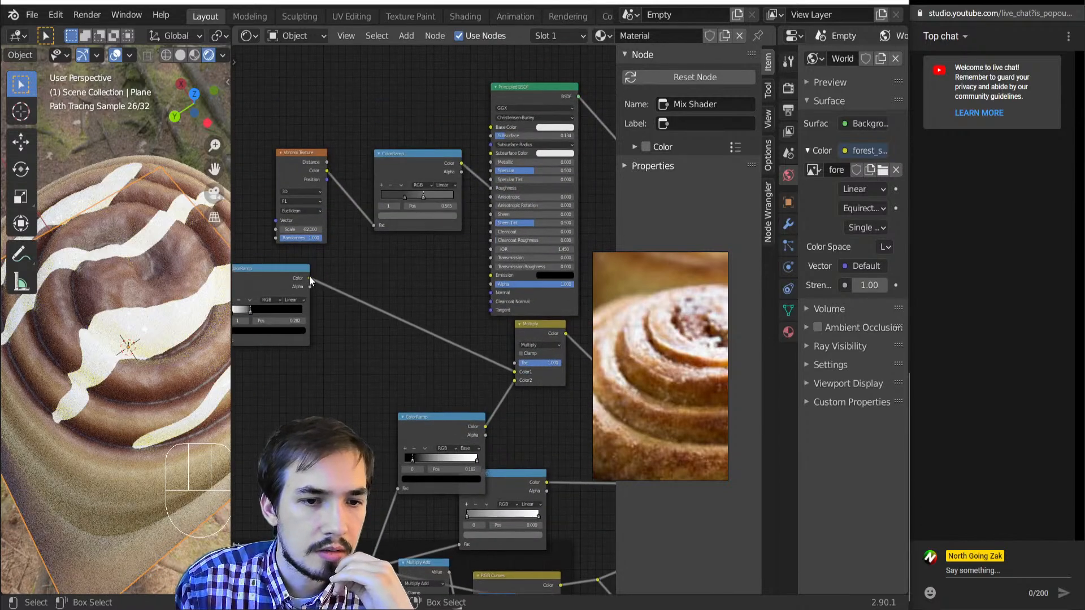
{"action": "left_click_drag", "start_coordinate": [309, 278], "coordinate": [490, 296]}
{"action": "left_click", "coordinate": [265, 300], "text": "ctrl+shift"}
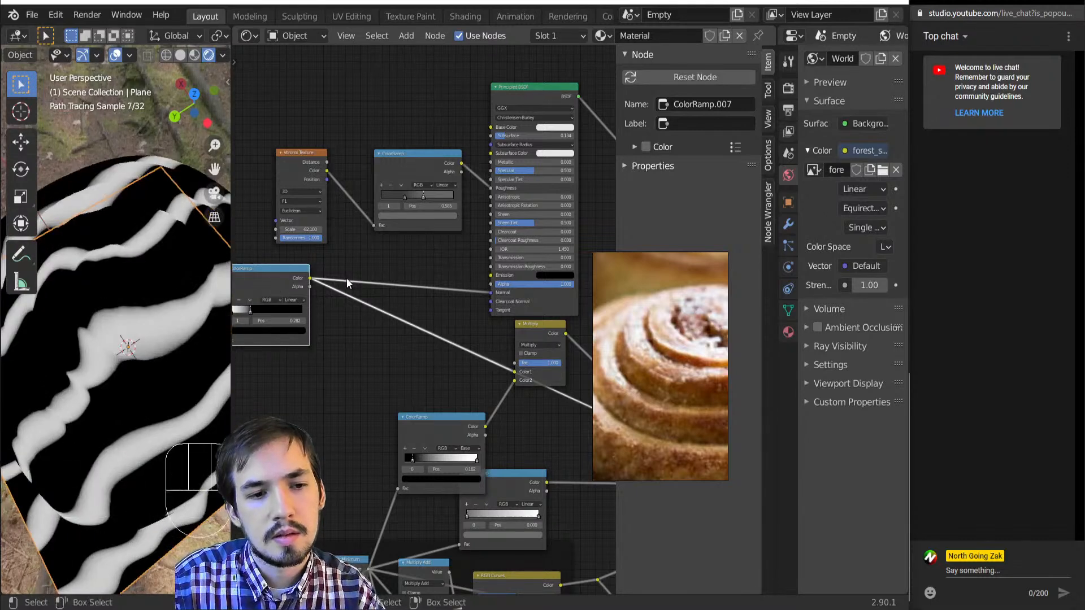
- Insert a Bump node between the icing mask ColorRamp and the Principled BSDF's Normal, with the ramp feeding Height
{"action": "key", "text": "shift+a"}
{"action": "left_click", "coordinate": [447, 262]}
{"action": "left_click", "coordinate": [410, 303]}
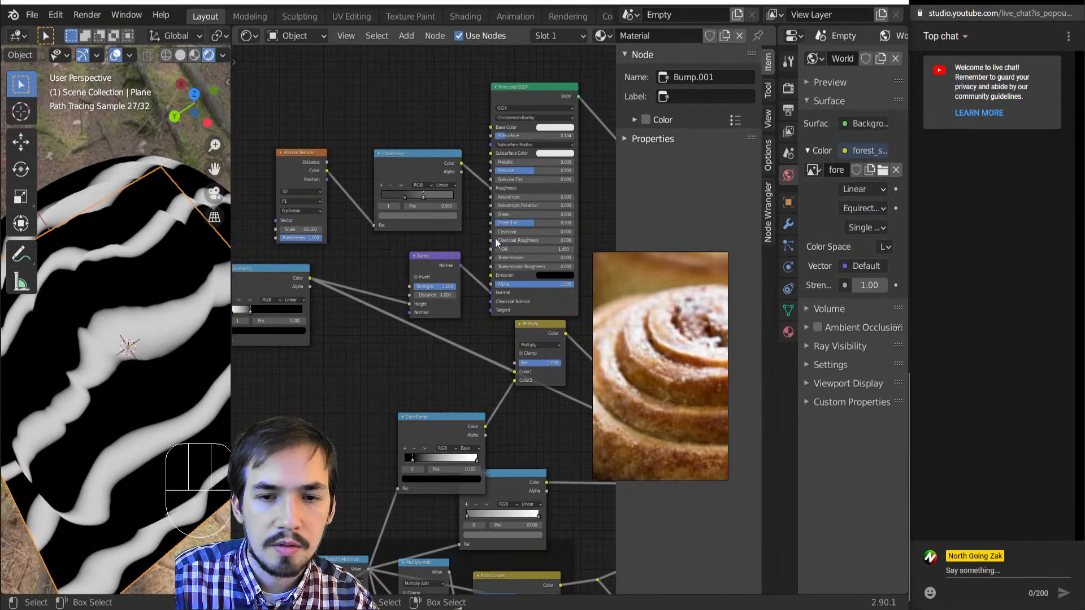
- Preview the icing Principled BSDF and switch the viewport shading to Material Preview
{"action": "scroll", "coordinate": [497, 191], "scroll_direction": "down", "scroll_amount": 3}
{"action": "left_click", "coordinate": [507, 191], "text": "ctrl+shift"}
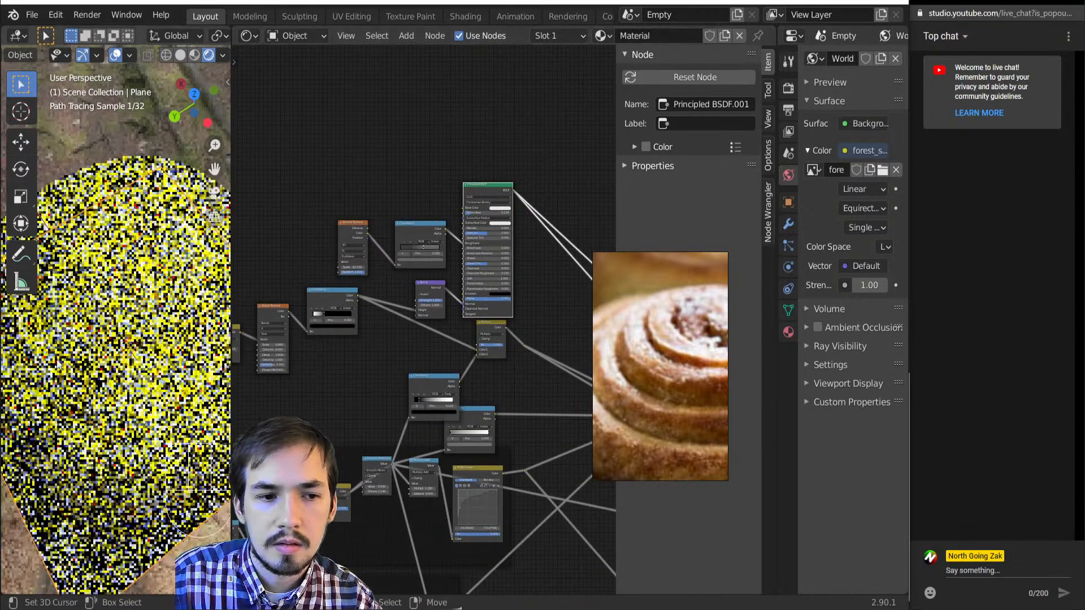
{"action": "key", "text": "z"}
{"action": "left_click", "coordinate": [183, 453]}
{"action": "mouse_move", "coordinate": [144, 438]}
{"action": "middle_mouse_down"}
{"action": "mouse_move", "coordinate": [137, 387]}
{"action": "mouse_move", "coordinate": [149, 357]}
{"action": "mouse_move", "coordinate": [143, 424]}
{"action": "middle_mouse_up"}
{"action": "scroll", "coordinate": [149, 357], "scroll_direction": "down", "scroll_amount": 5}
{"action": "scroll", "coordinate": [388, 436], "scroll_direction": "down", "scroll_amount": 5}
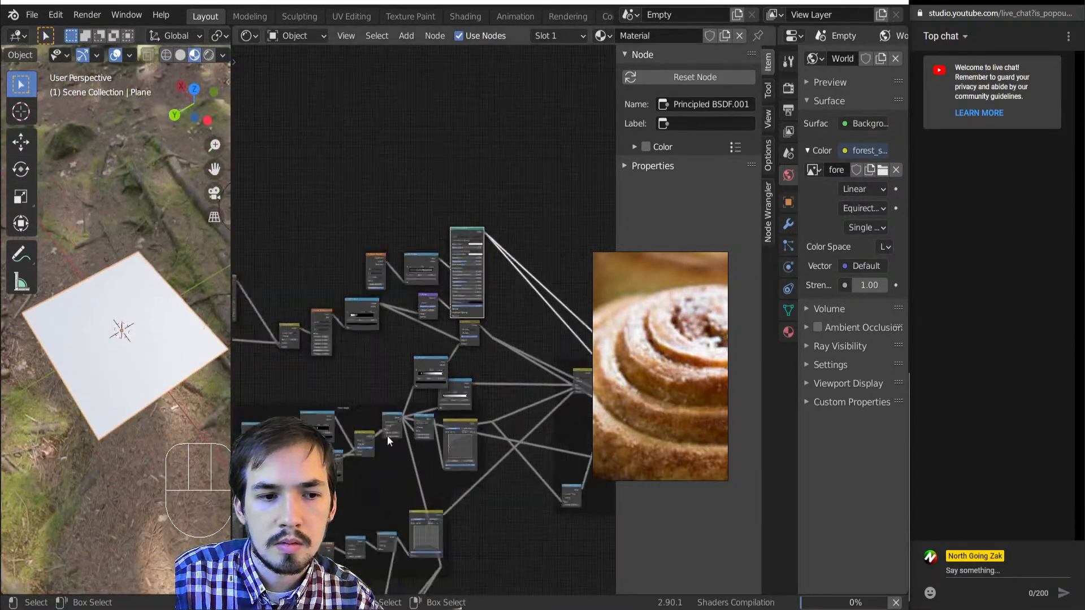
- Connect the Mix Shader back to the material output to show icing and dough together
{"action": "middle_click_drag", "start_coordinate": [388, 436], "coordinate": [242, 356]}
{"action": "middle_click_drag", "start_coordinate": [311, 363], "coordinate": [182, 357]}
{"action": "scroll", "coordinate": [442, 436], "scroll_direction": "up", "scroll_amount": 5}
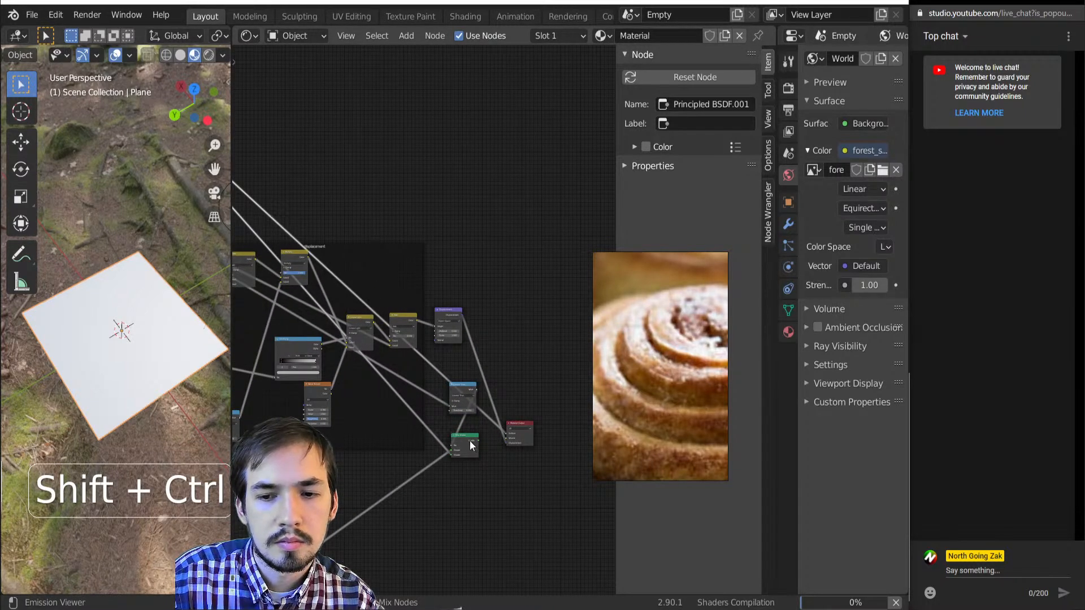
{"action": "left_click", "coordinate": [472, 446], "text": "ctrl+shift"}
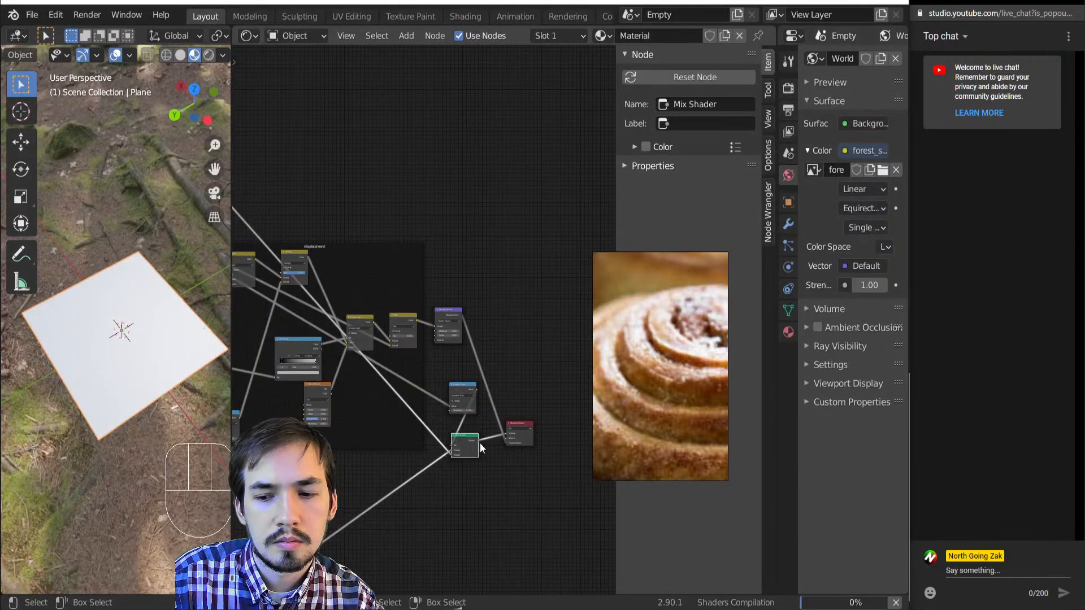
{"action": "scroll", "coordinate": [453, 445], "scroll_direction": "down", "scroll_amount": 3}
{"action": "middle_click_drag", "start_coordinate": [362, 417], "coordinate": [371, 420]}
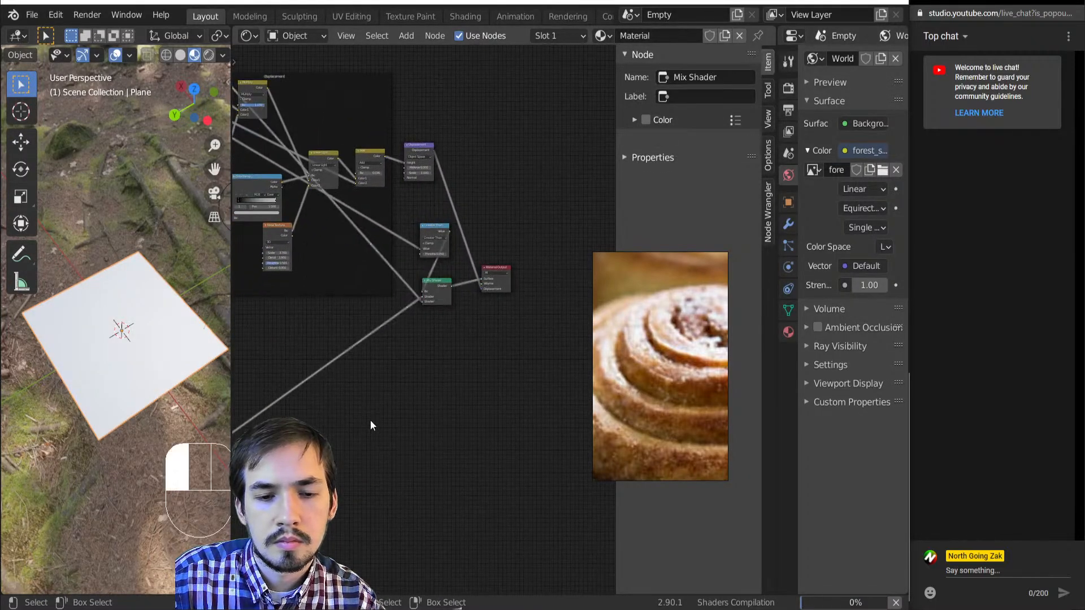
{"action": "key", "text": "shift+a"}
{"action": "mouse_move", "coordinate": [373, 420]}
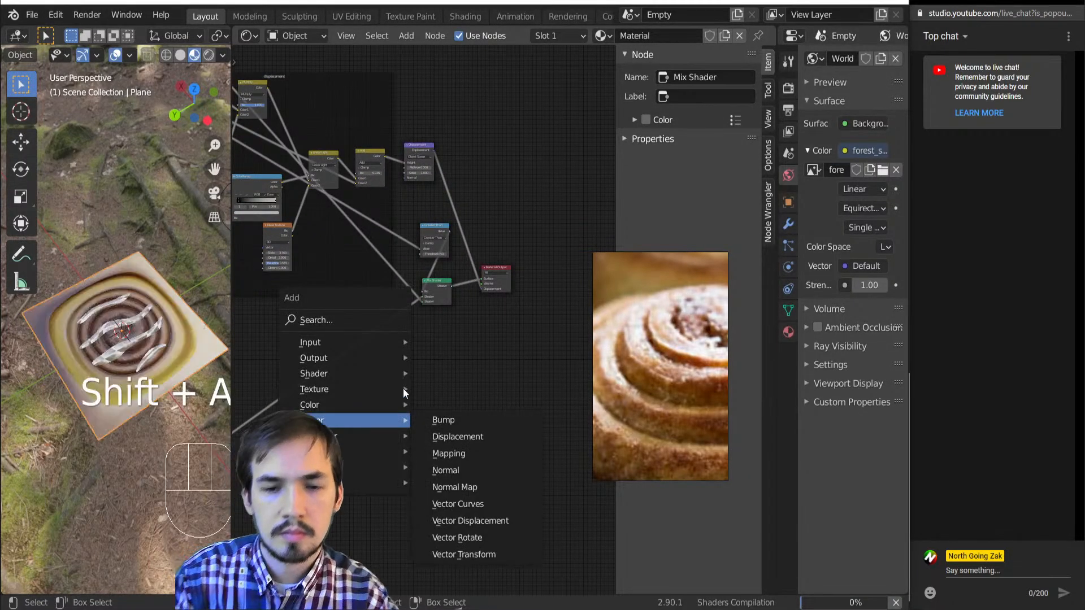
{"action": "mouse_move", "coordinate": [403, 390]}
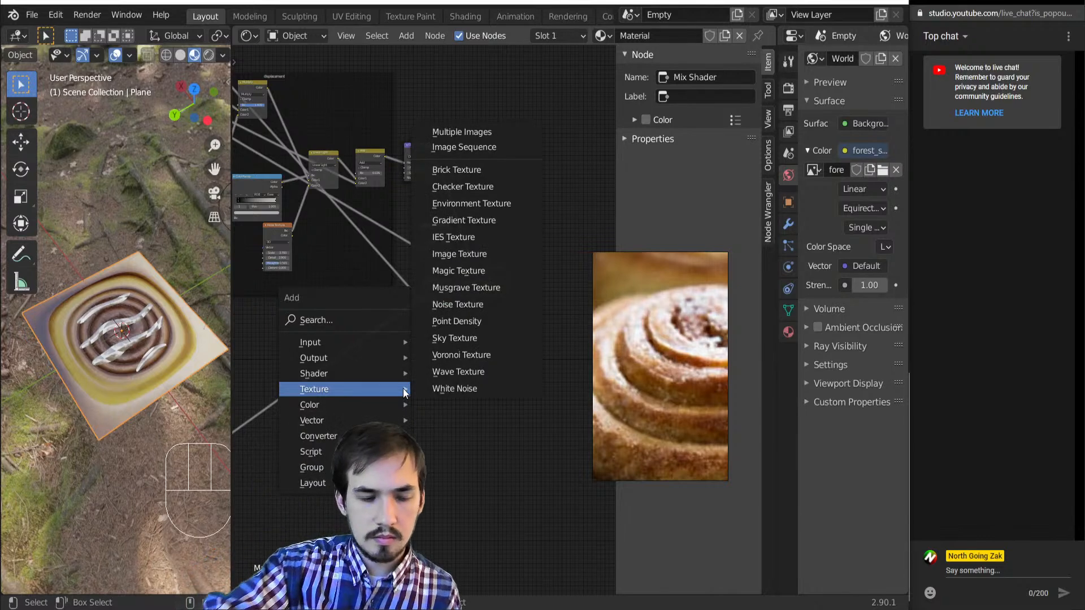
- Set the icing Bump node's strength to 0.351 and distance to 0.010, checking the icing relief on the plane
{"action": "scroll", "coordinate": [132, 375], "scroll_direction": "up", "scroll_amount": 1}
{"action": "scroll", "coordinate": [114, 379], "scroll_direction": "up", "scroll_amount": 5}
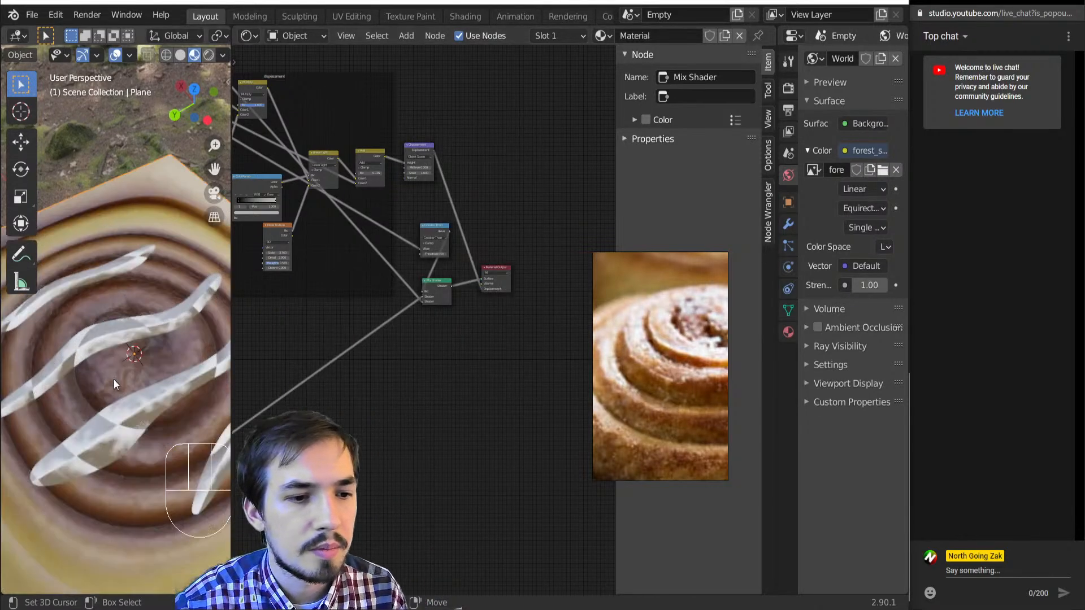
{"action": "scroll", "coordinate": [396, 305], "scroll_direction": "down", "scroll_amount": 4}
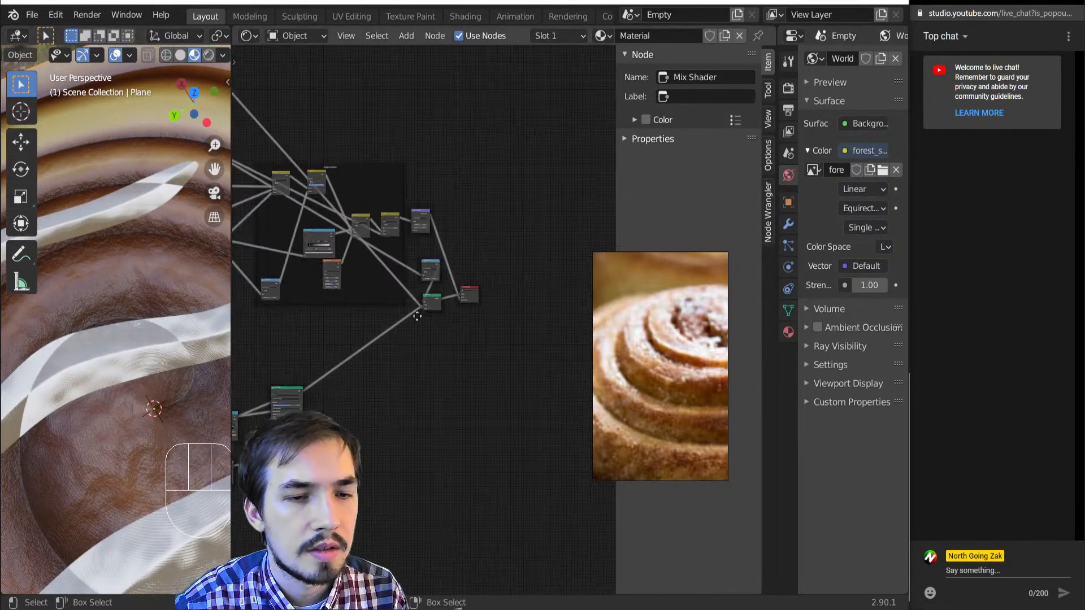
{"action": "middle_click_drag", "start_coordinate": [317, 265], "coordinate": [421, 356]}
{"action": "middle_click_drag", "start_coordinate": [249, 301], "coordinate": [425, 385]}
{"action": "scroll", "coordinate": [318, 316], "scroll_direction": "up", "scroll_amount": 4}
{"action": "middle_click_drag", "start_coordinate": [318, 316], "coordinate": [429, 332]}
{"action": "middle_click_drag", "start_coordinate": [565, 282], "coordinate": [299, 297]}
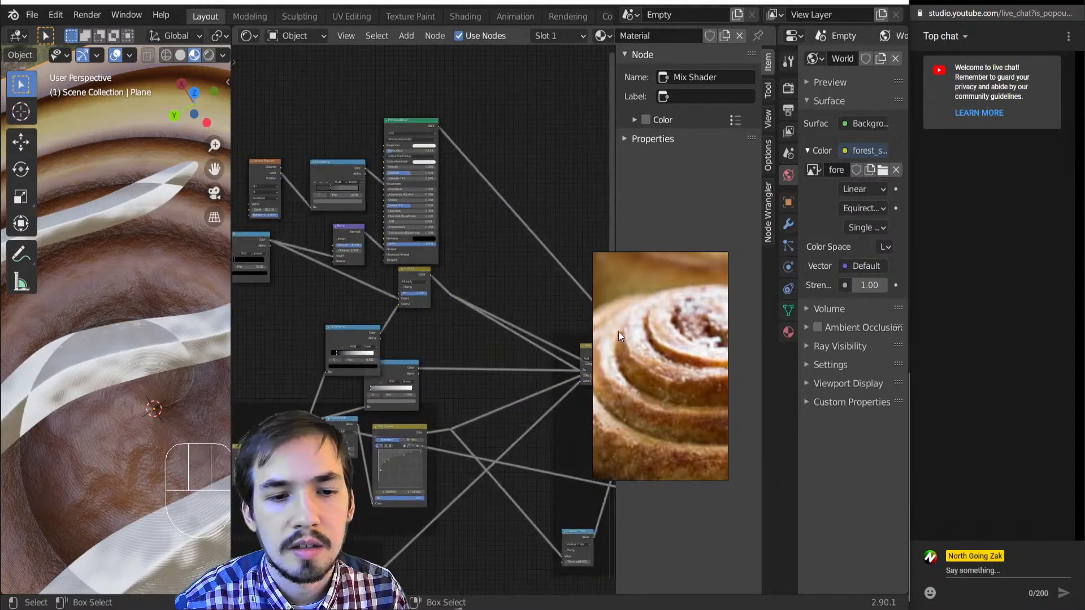
{"action": "scroll", "coordinate": [327, 237], "scroll_direction": "up", "scroll_amount": 5}
{"action": "middle_click_drag", "start_coordinate": [326, 237], "coordinate": [372, 312]}
{"action": "scroll", "coordinate": [372, 312], "scroll_direction": "up", "scroll_amount": 8}
{"action": "left_click_drag", "start_coordinate": [338, 269], "coordinate": [267, 265], "text": "shift"}
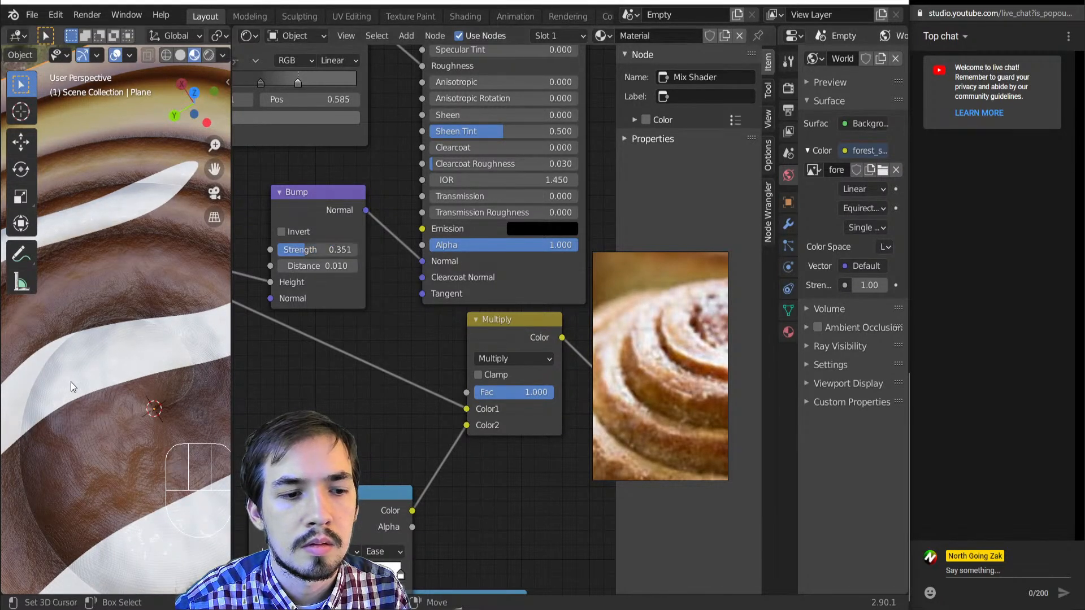
{"action": "scroll", "coordinate": [80, 388], "scroll_direction": "down", "scroll_amount": 8}
{"action": "middle_click_drag", "start_coordinate": [79, 386], "coordinate": [105, 337]}
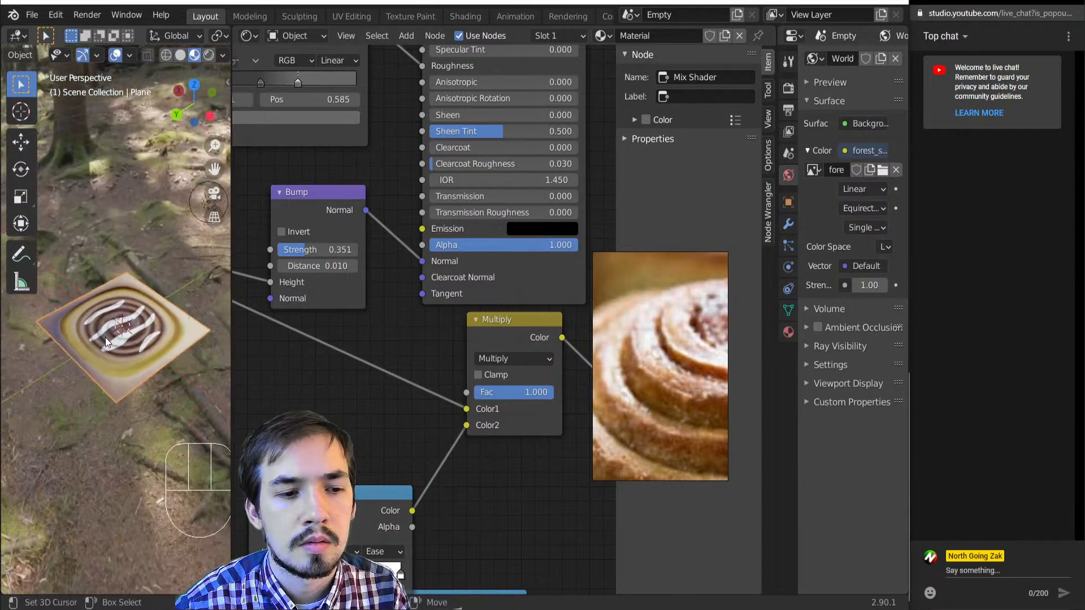
- Preview the Mix Shader combining icing and dough, and switch the viewport shading to Rendered
{"action": "scroll", "coordinate": [105, 337], "scroll_direction": "up", "scroll_amount": 5}
{"action": "scroll", "coordinate": [389, 359], "scroll_direction": "down", "scroll_amount": 4}
{"action": "middle_click_drag", "start_coordinate": [602, 322], "coordinate": [162, 163]}
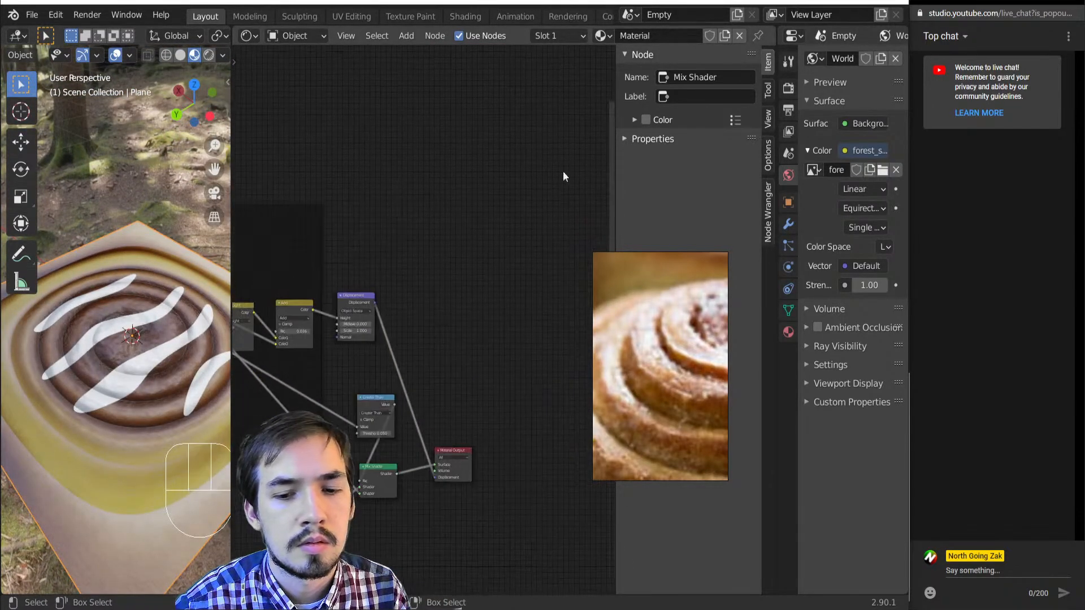
{"action": "left_click", "coordinate": [384, 477], "text": "ctrl+shift"}
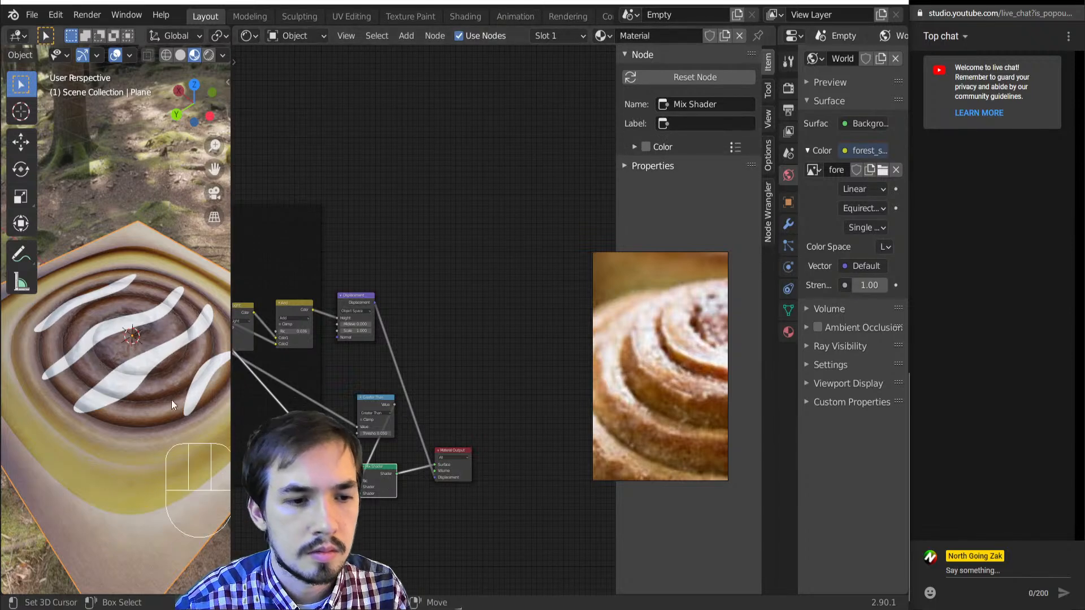
{"action": "key", "text": "z"}
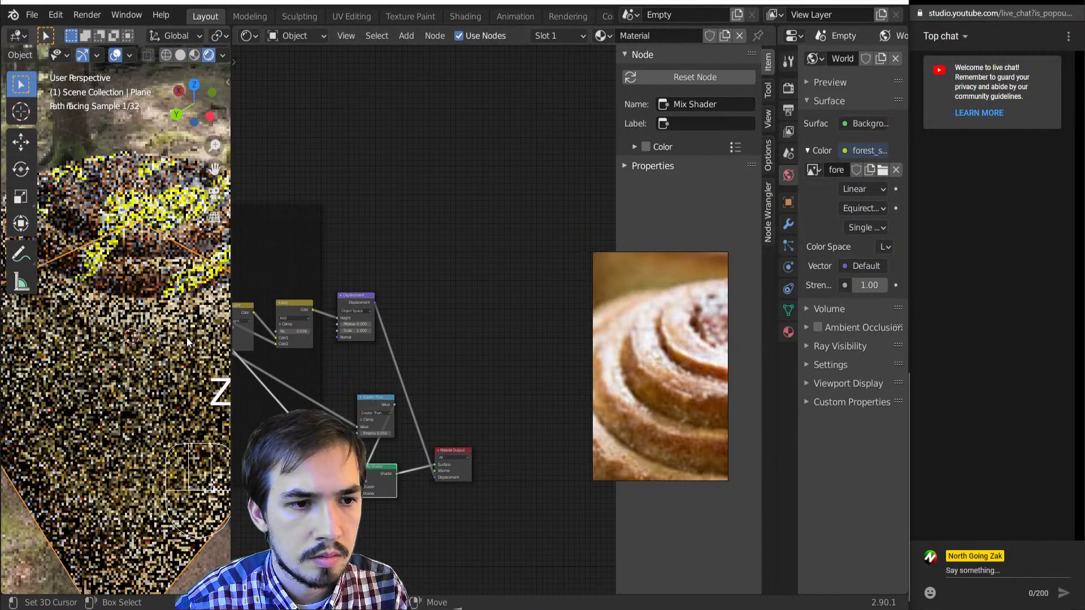
{"action": "scroll", "coordinate": [178, 339], "scroll_direction": "down", "scroll_amount": 6}
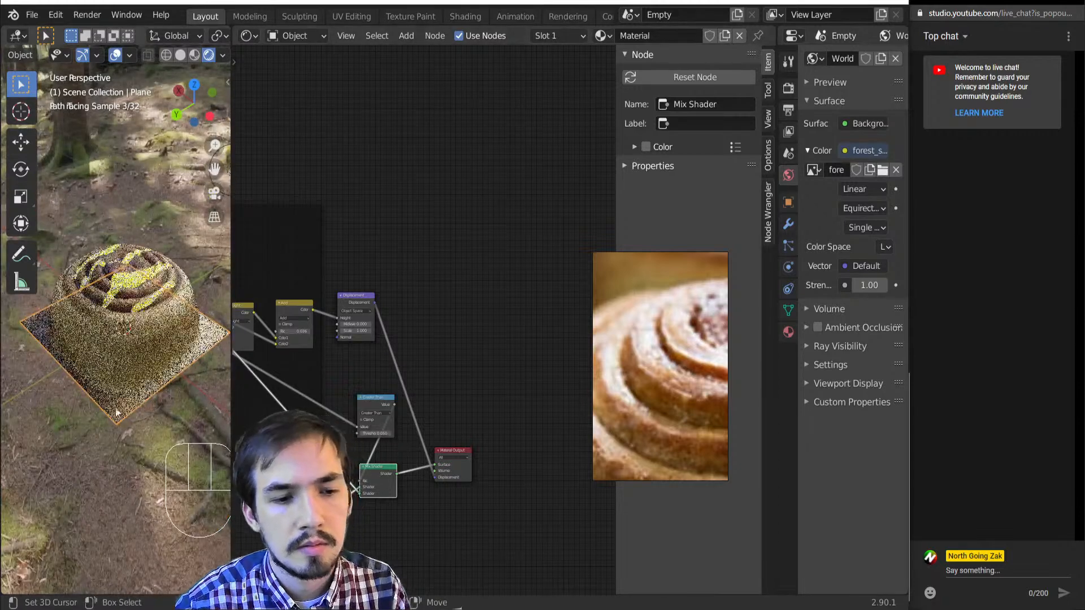
- Duplicate the Mix Shader and insert the copy between the original and the Material Output
{"action": "middle_click_drag", "start_coordinate": [288, 388], "coordinate": [366, 341]}
{"action": "scroll", "coordinate": [422, 326], "scroll_direction": "up", "scroll_amount": 2}
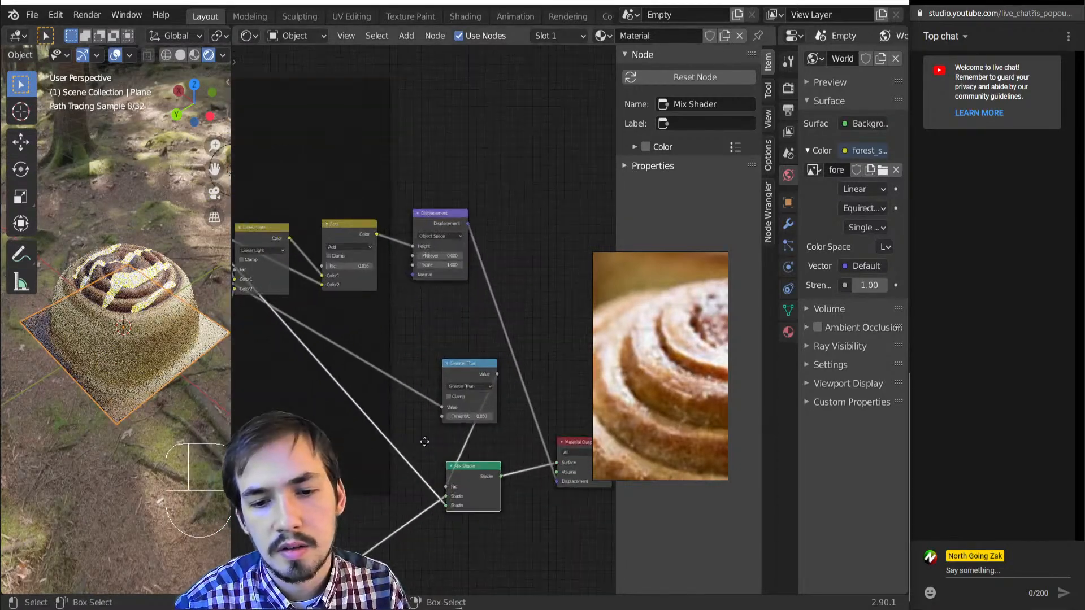
{"action": "middle_click_drag", "start_coordinate": [423, 442], "coordinate": [330, 304]}
{"action": "key", "text": "shift+d"}
{"action": "left_click", "coordinate": [443, 341]}
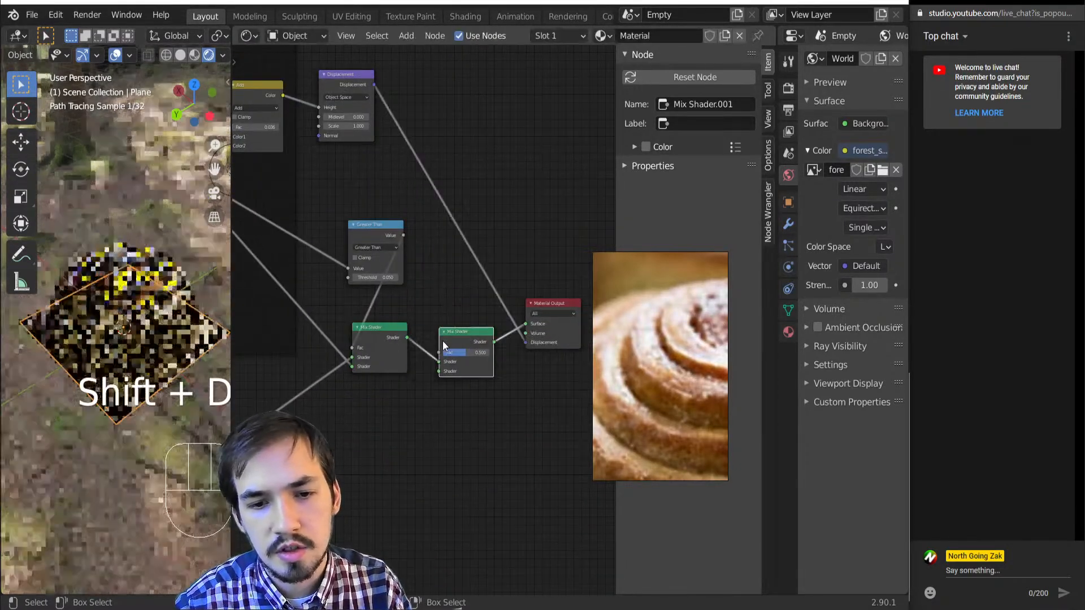
- Add a Greater Than Math node in the empty space below the Mix Shaders
{"action": "middle_click_drag", "start_coordinate": [367, 482], "coordinate": [471, 376]}
{"action": "left_click", "coordinate": [376, 422]}
{"action": "scroll", "coordinate": [373, 418], "scroll_direction": "down", "scroll_amount": 5}
{"action": "left_click", "coordinate": [471, 430]}
{"action": "key", "text": "shift+a"}
{"action": "key", "text": "n"}
{"action": "key", "text": "a"}
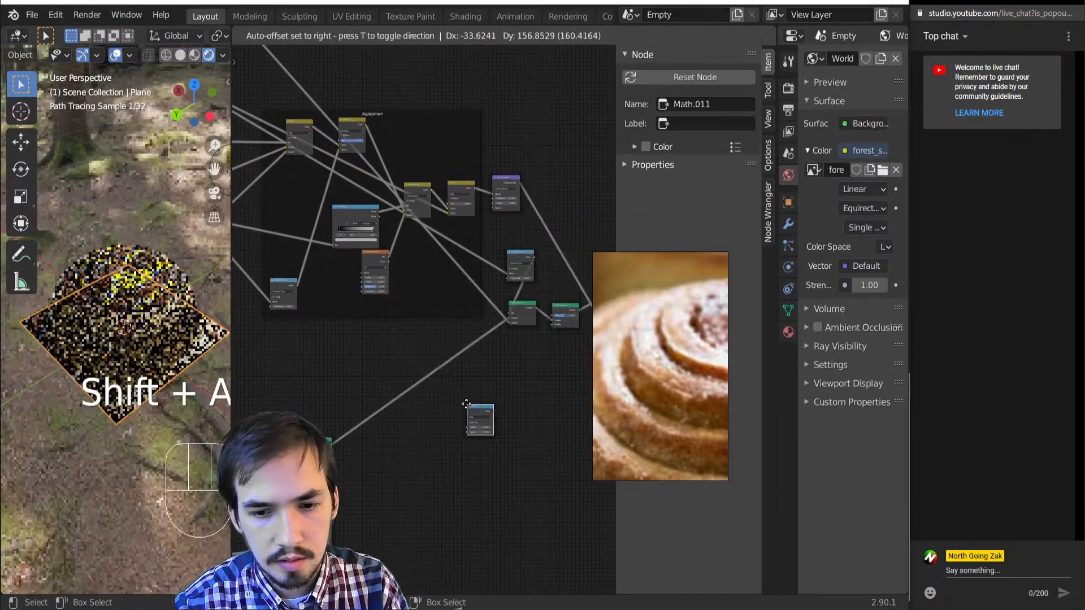
{"action": "left_click", "coordinate": [466, 404]}
{"action": "left_click", "coordinate": [483, 418]}
{"action": "key", "text": "g"}
- Connect the output of the Main Height frame's node to the Value input of the new Greater Than node
{"action": "middle_click_drag", "start_coordinate": [384, 377], "coordinate": [512, 354]}
{"action": "scroll", "coordinate": [512, 354], "scroll_direction": "down", "scroll_amount": 6}
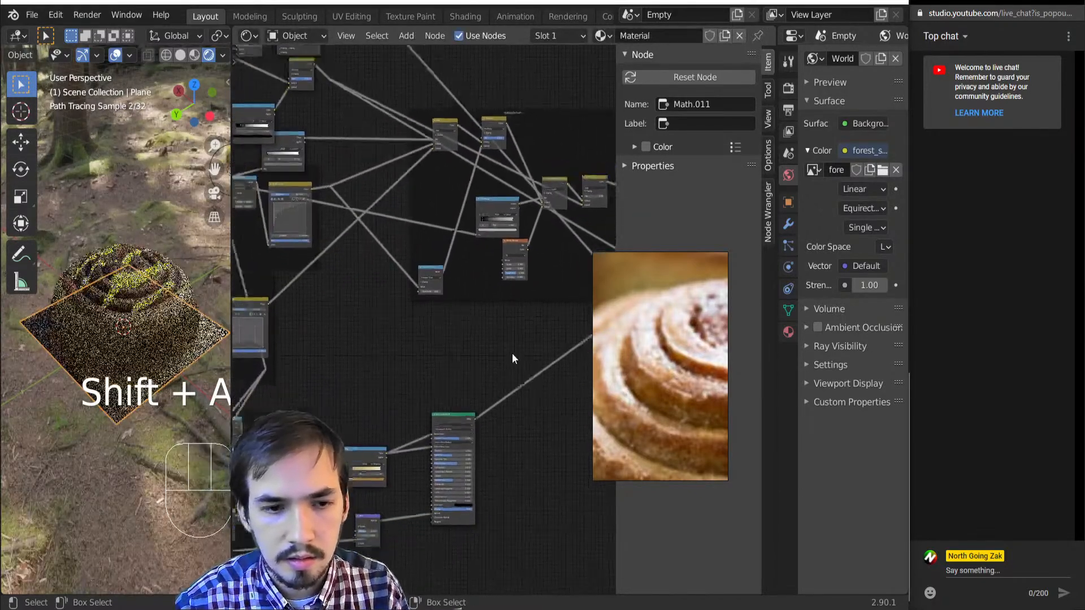
{"action": "middle_click_drag", "start_coordinate": [365, 310], "coordinate": [372, 282]}
{"action": "scroll", "coordinate": [371, 281], "scroll_direction": "down", "scroll_amount": 1}
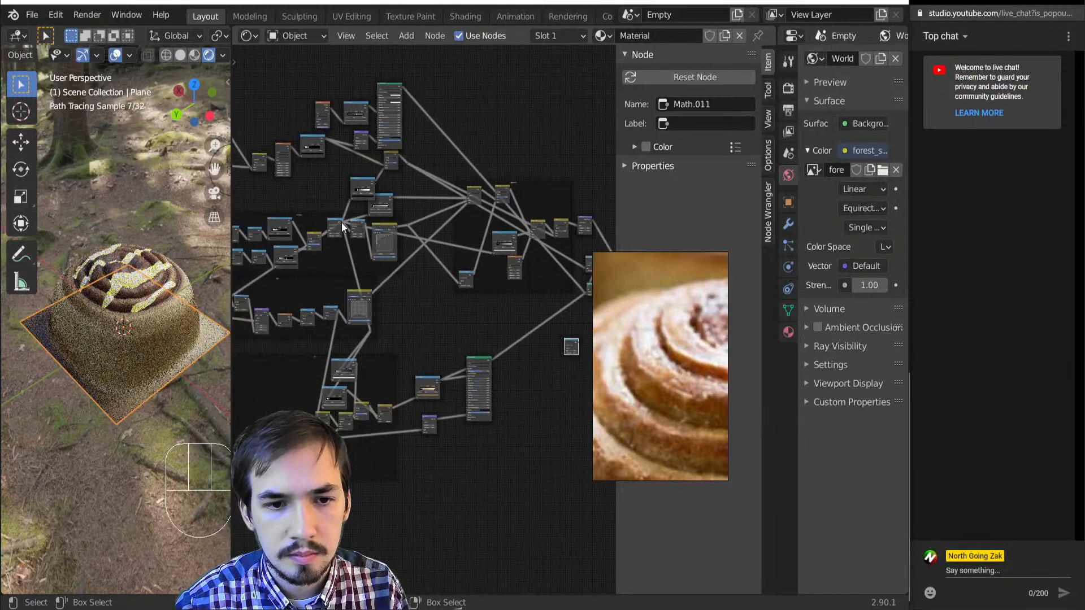
{"action": "left_click", "coordinate": [341, 223]}
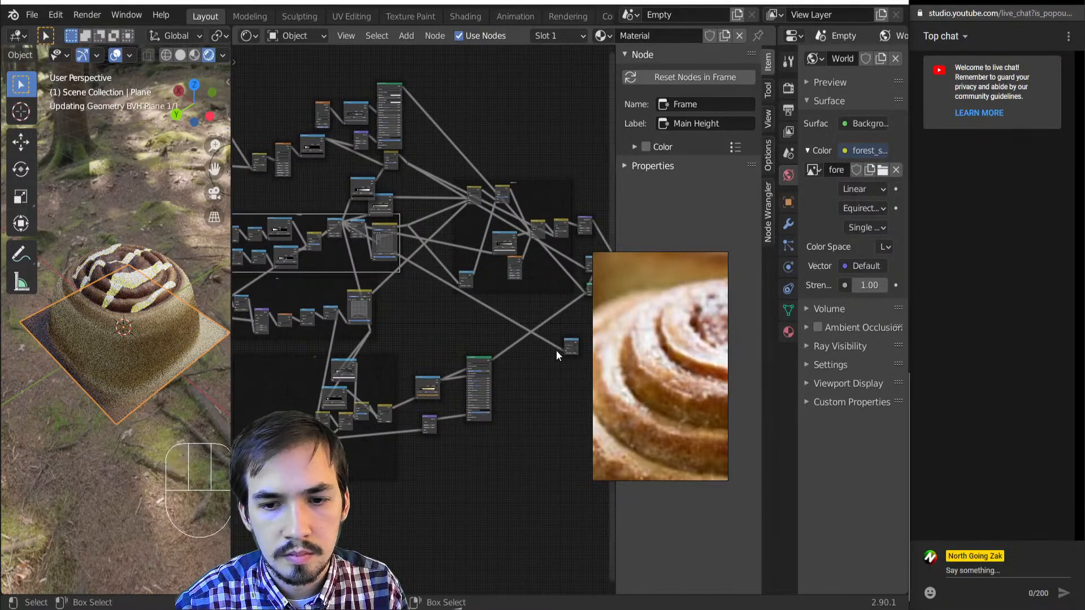
{"action": "middle_click_drag", "start_coordinate": [556, 350], "coordinate": [425, 348]}
{"action": "scroll", "coordinate": [341, 341], "scroll_direction": "up", "scroll_amount": 7}
{"action": "scroll", "coordinate": [427, 356], "scroll_direction": "up", "scroll_amount": 12}
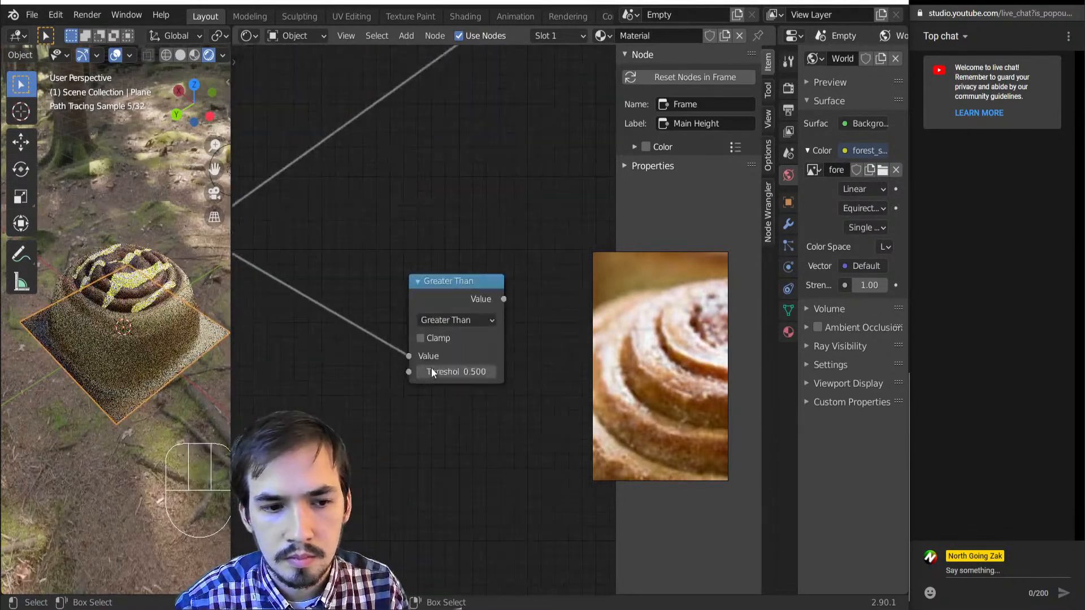
- Preview the new Greater Than node and set its threshold to 0.001
{"action": "left_click", "coordinate": [435, 296], "text": "ctrl+shift"}
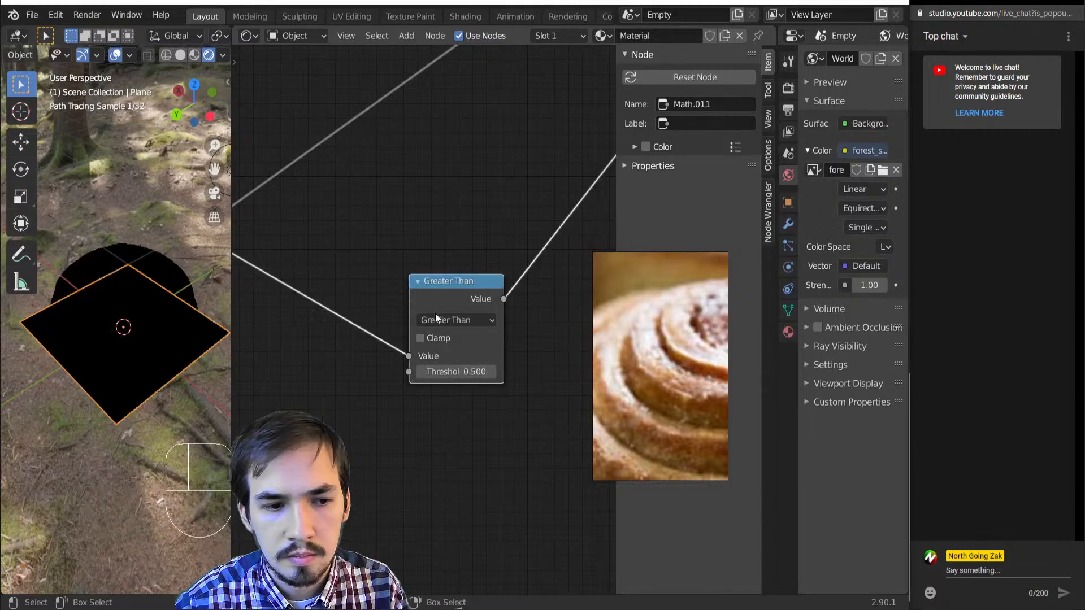
{"action": "left_click", "coordinate": [468, 371]}
{"action": "type", "text": "0.001"}
{"action": "key", "text": "Return"}
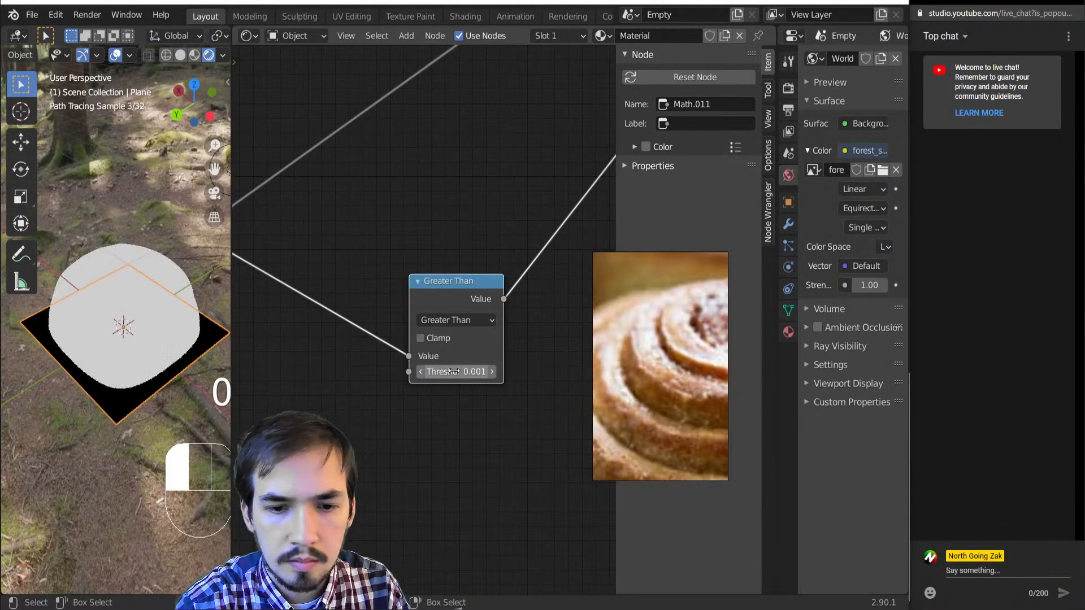
- Move the new Greater Than node near the Mix Shaders and link its Value to the second Mix Shader's Fac
{"action": "scroll", "coordinate": [450, 205], "scroll_direction": "down", "scroll_amount": 8}
{"action": "middle_click_drag", "start_coordinate": [447, 198], "coordinate": [368, 357]}
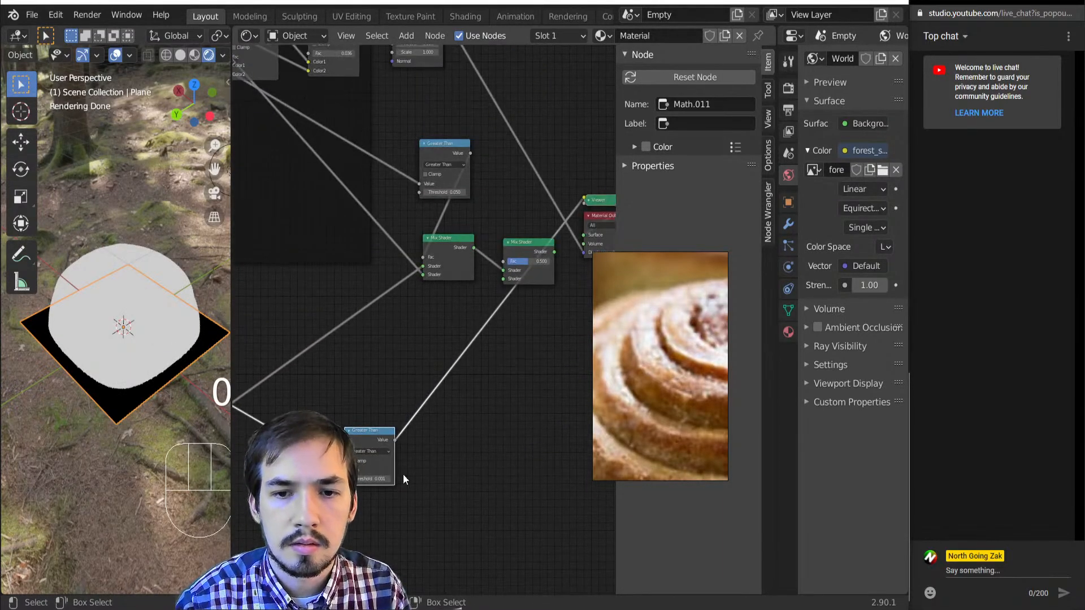
{"action": "left_click_drag", "start_coordinate": [364, 439], "coordinate": [503, 262]}
- Add a Diffuse BSDF and connect it to the lower Shader input of the second Mix Shader
{"action": "key", "text": "shift+a"}
{"action": "key", "text": "h"}
{"action": "key", "text": "d"}
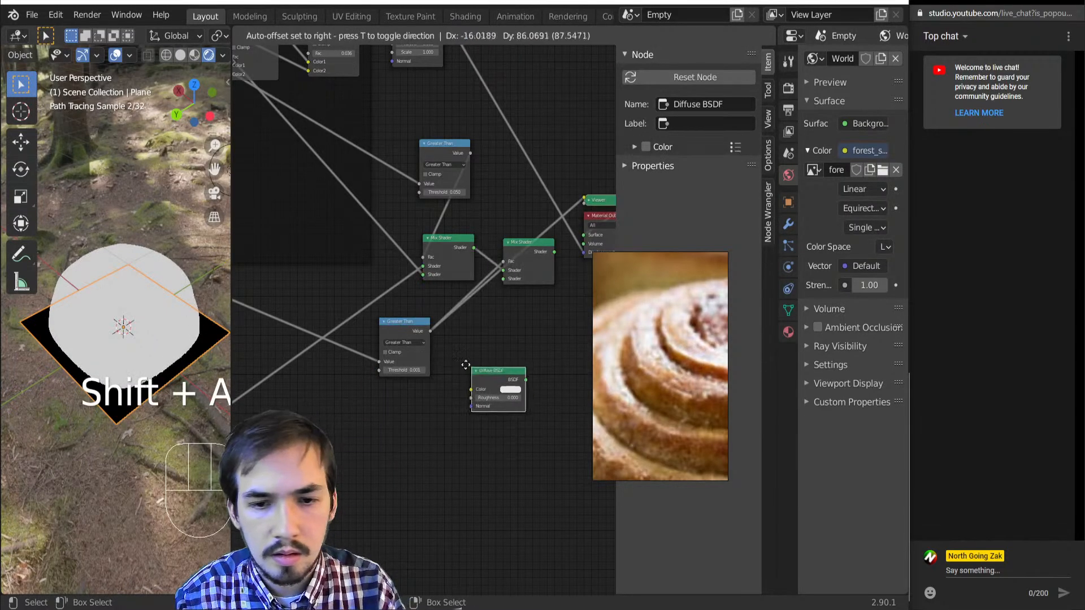
{"action": "left_click", "coordinate": [443, 355]}
{"action": "left_click_drag", "start_coordinate": [502, 370], "coordinate": [503, 326]}
{"action": "left_click_drag", "start_coordinate": [501, 280], "coordinate": [503, 279]}
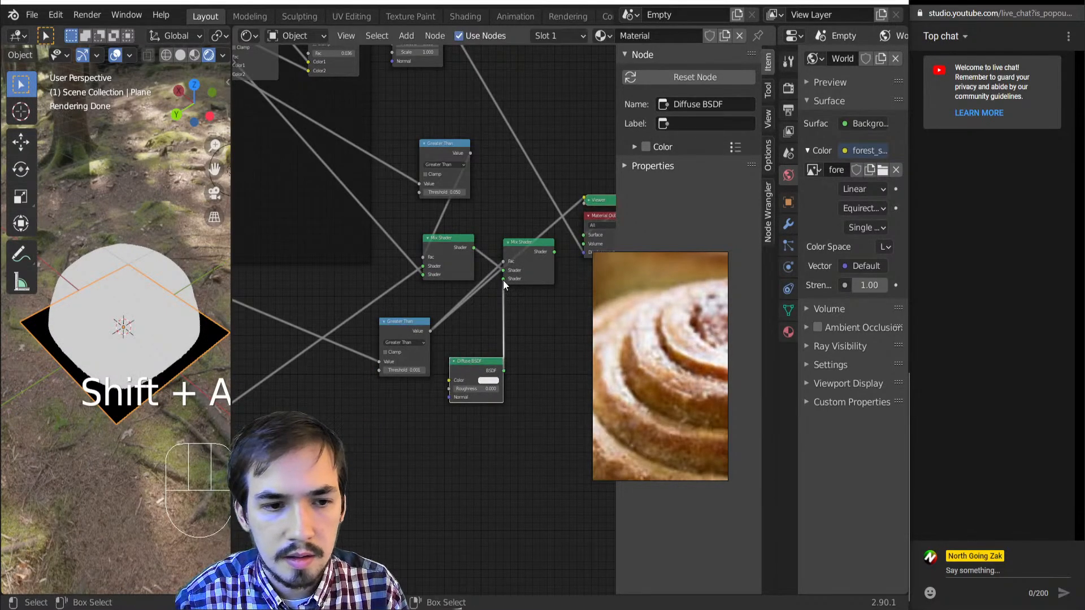
- Switch the Diffuse BSDF node's type to Transparent BSDF
{"action": "scroll", "coordinate": [144, 333], "scroll_direction": "down", "scroll_amount": 2}
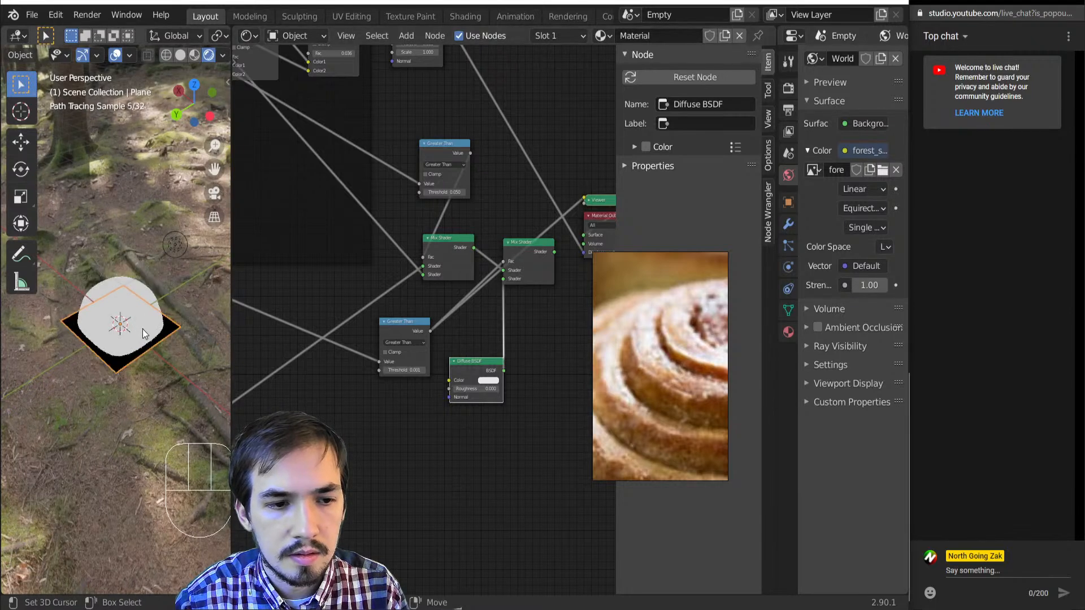
{"action": "scroll", "coordinate": [476, 390], "scroll_direction": "up", "scroll_amount": 1}
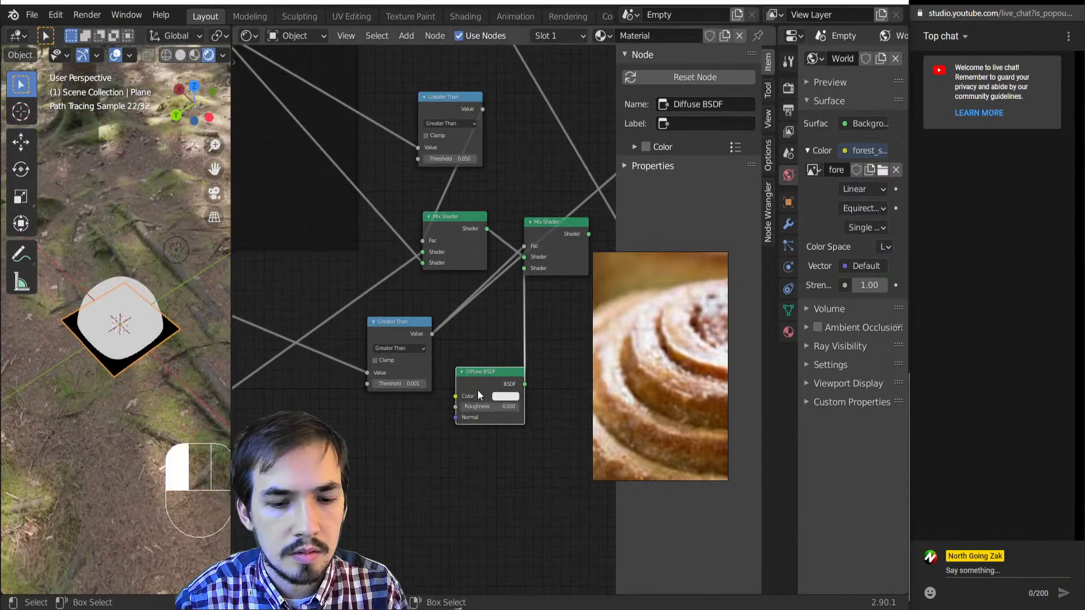
{"action": "key", "text": "shift+s"}
{"action": "mouse_move", "coordinate": [476, 390]}
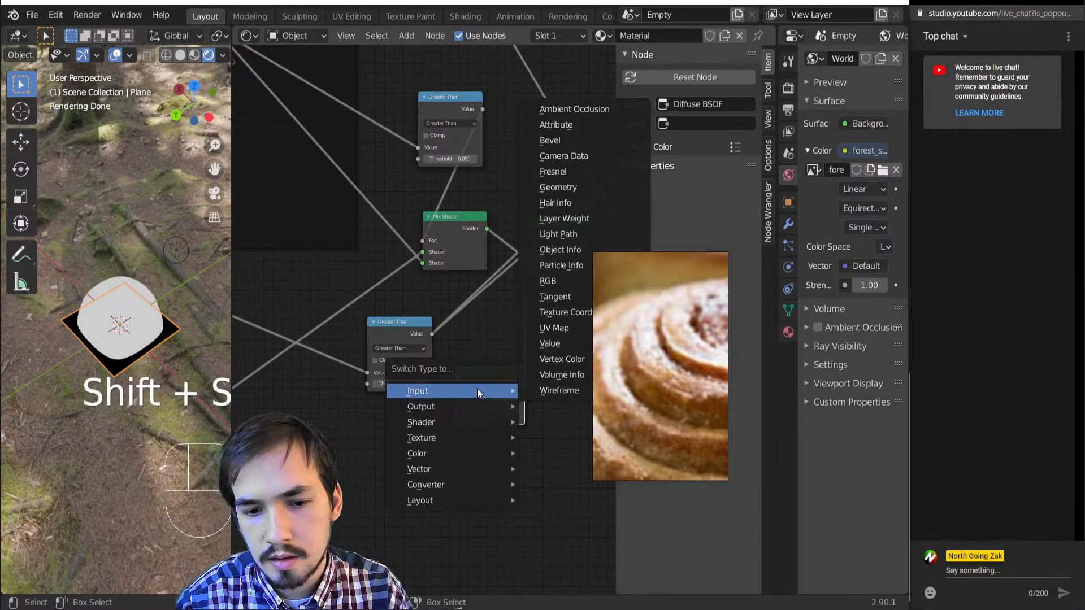
{"action": "key", "text": "Left"}
{"action": "key", "text": "t"}
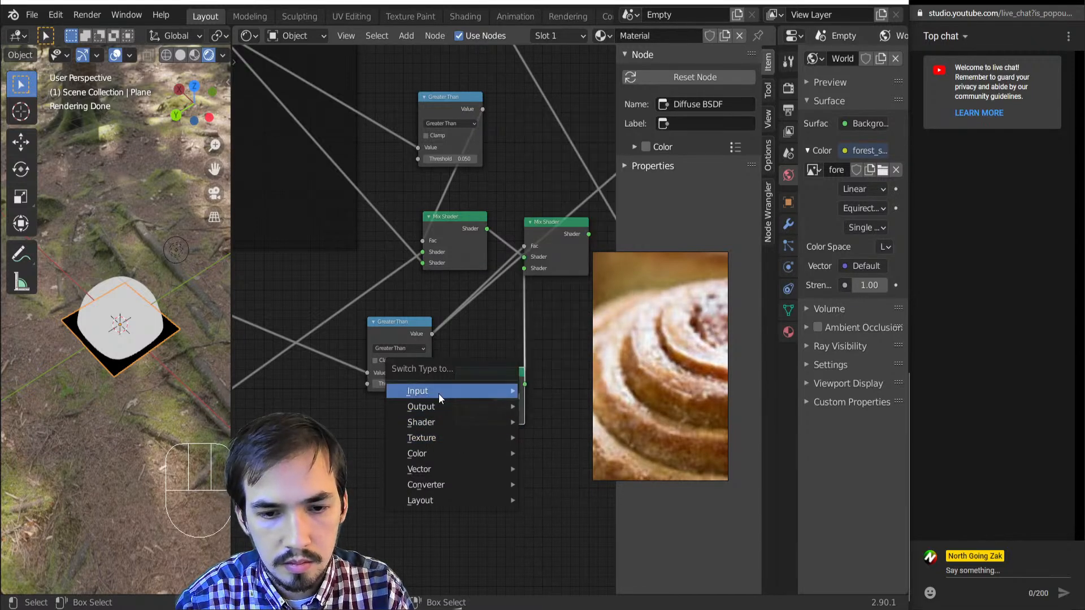
{"action": "mouse_move", "coordinate": [432, 422]}
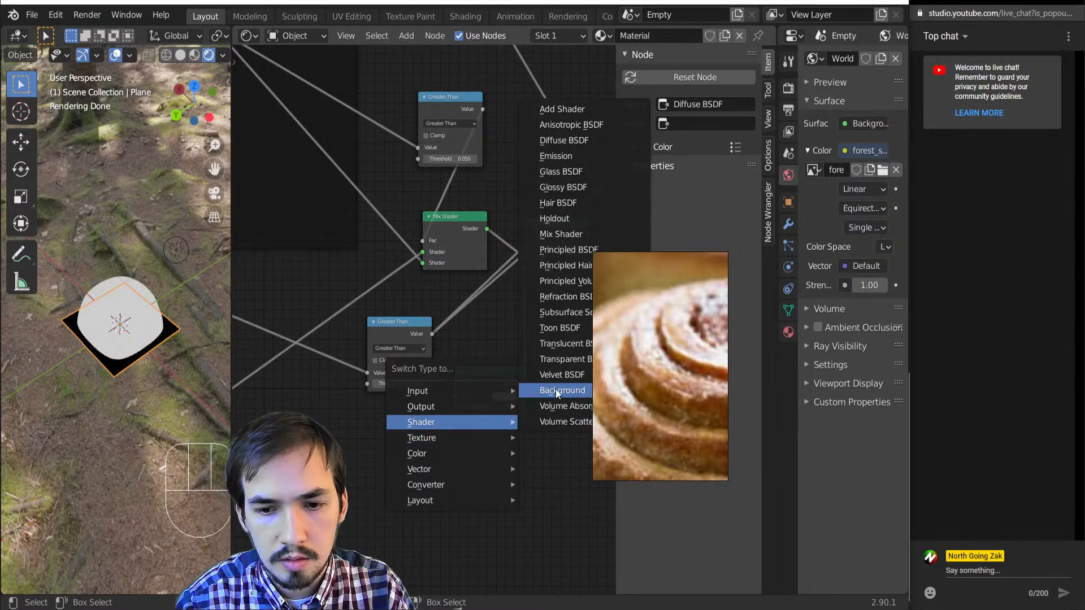
{"action": "left_click", "coordinate": [565, 359]}
{"action": "scroll", "coordinate": [495, 385], "scroll_direction": "up", "scroll_amount": 4}
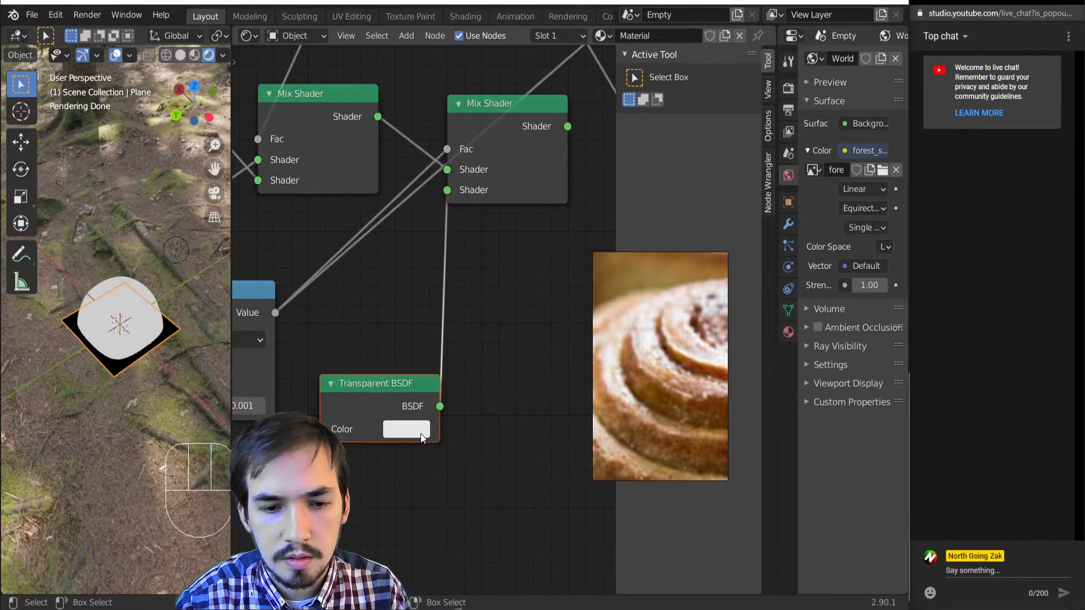
- Connect the second Mix Shader to the Material Output to preview the transparency cutout
{"action": "left_click", "coordinate": [420, 431]}
{"action": "scroll", "coordinate": [167, 381], "scroll_direction": "up", "scroll_amount": 3}
{"action": "scroll", "coordinate": [471, 177], "scroll_direction": "down", "scroll_amount": 3}
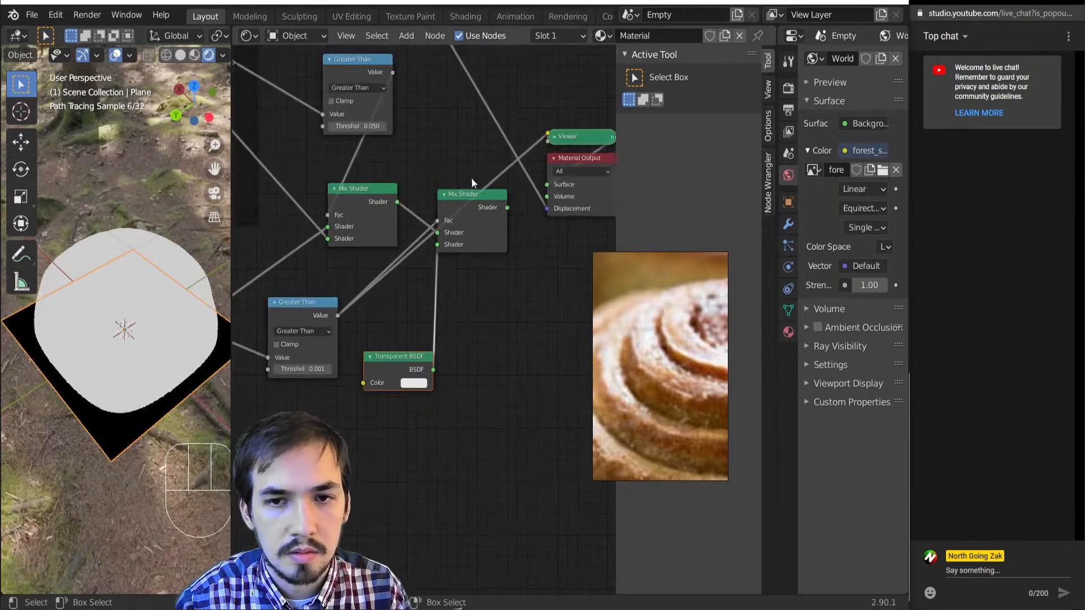
{"action": "left_click", "coordinate": [478, 242], "text": "ctrl+shift"}
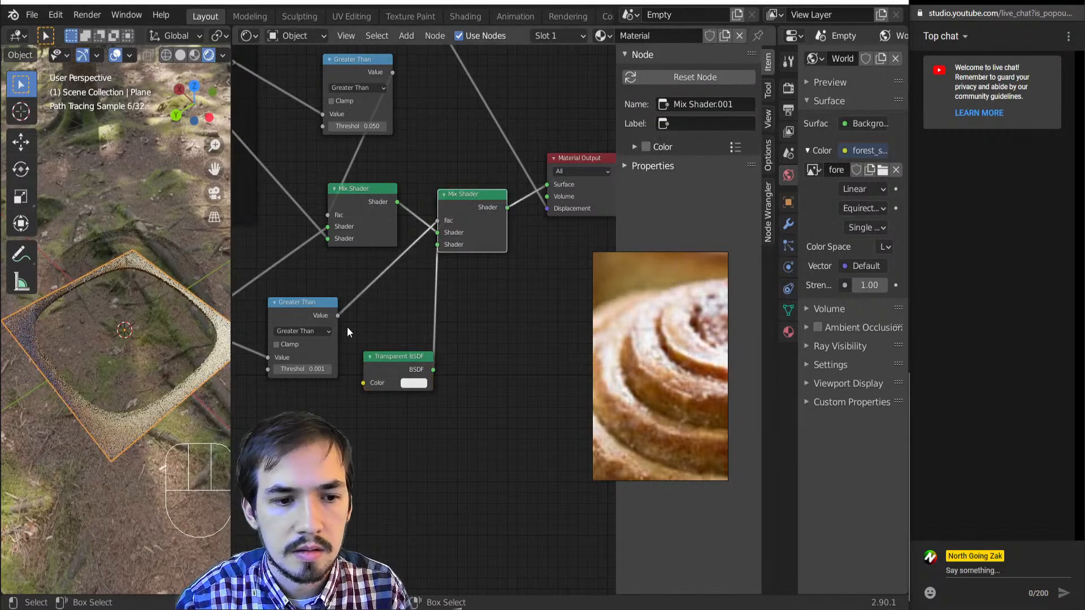
- Change the transparency mask's Math operation from Greater Than to Less Than
{"action": "scroll", "coordinate": [422, 318], "scroll_direction": "up", "scroll_amount": 2}
{"action": "middle_click_drag", "start_coordinate": [133, 353], "coordinate": [243, 342]}
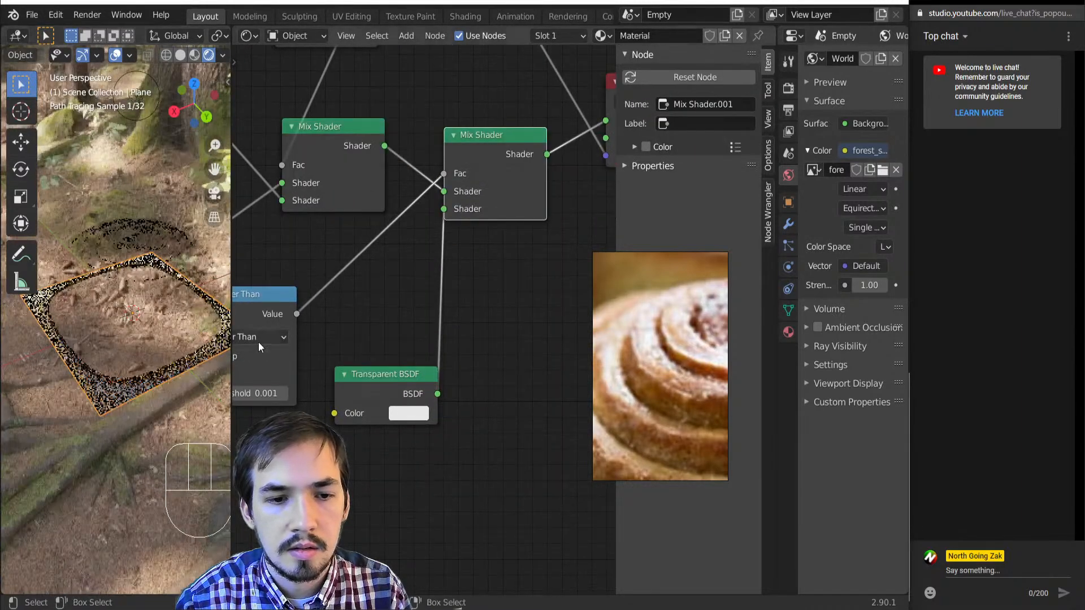
{"action": "middle_click_drag", "start_coordinate": [337, 323], "coordinate": [472, 320]}
{"action": "left_click", "coordinate": [402, 333]}
{"action": "left_click", "coordinate": [485, 419]}
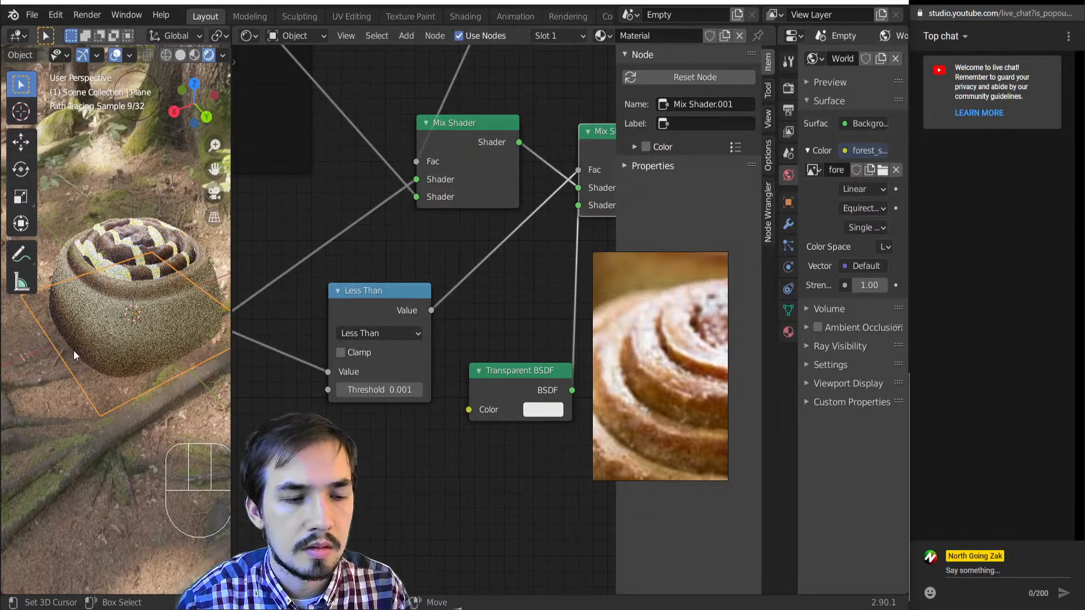
- Unhide all hidden objects in the scene and clear the selection
{"action": "middle_click_drag", "start_coordinate": [73, 350], "coordinate": [76, 357]}
{"action": "key", "text": "alt+h"}
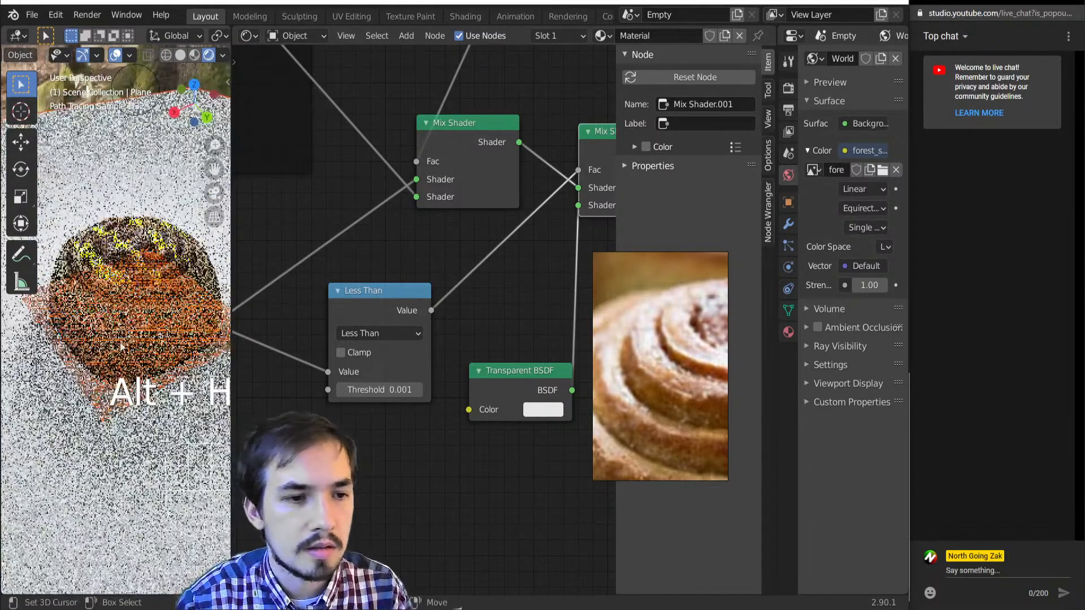
{"action": "key", "text": "alt+a"}
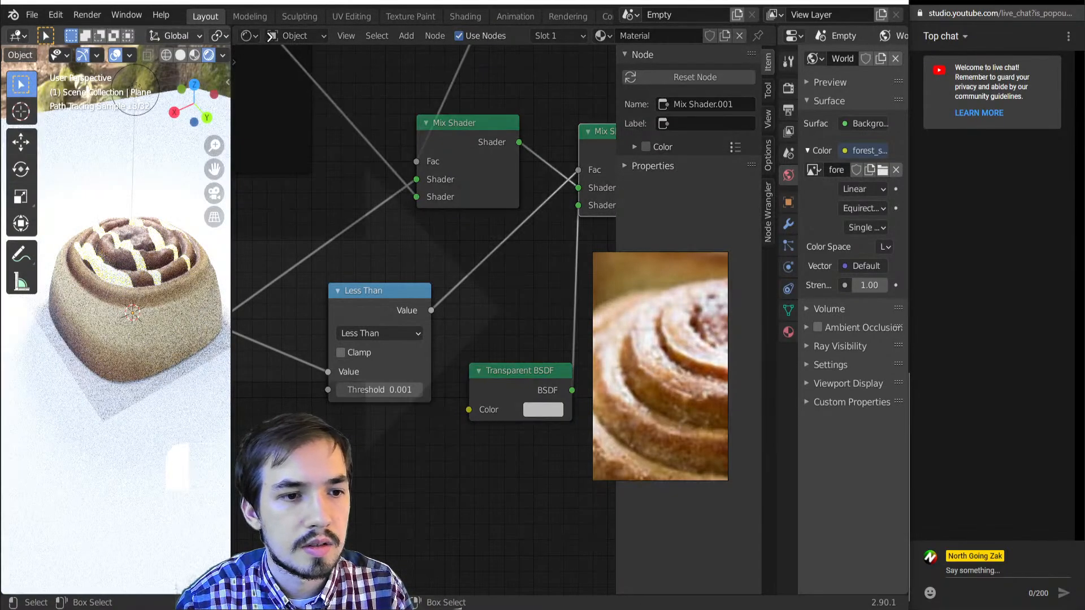
- Expand the 3D viewport over the node editor, split it in two, and make the new area a Shader Editor
{"action": "left_click_drag", "start_coordinate": [231, 32], "coordinate": [310, 69]}
{"action": "scroll", "coordinate": [383, 308], "scroll_direction": "down", "scroll_amount": 4}
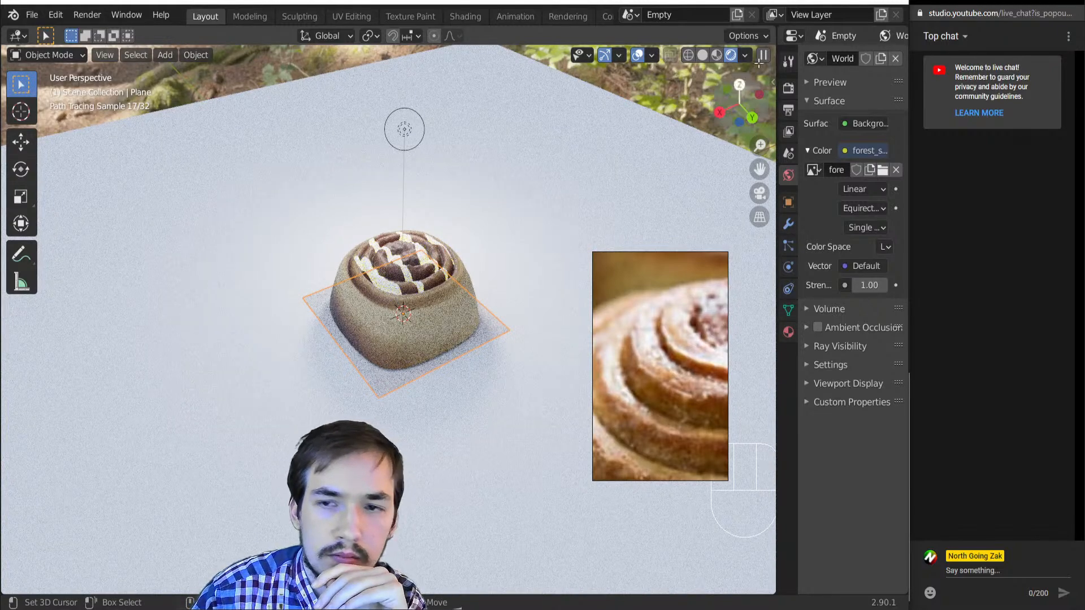
{"action": "left_click_drag", "start_coordinate": [773, 29], "coordinate": [407, 52]}
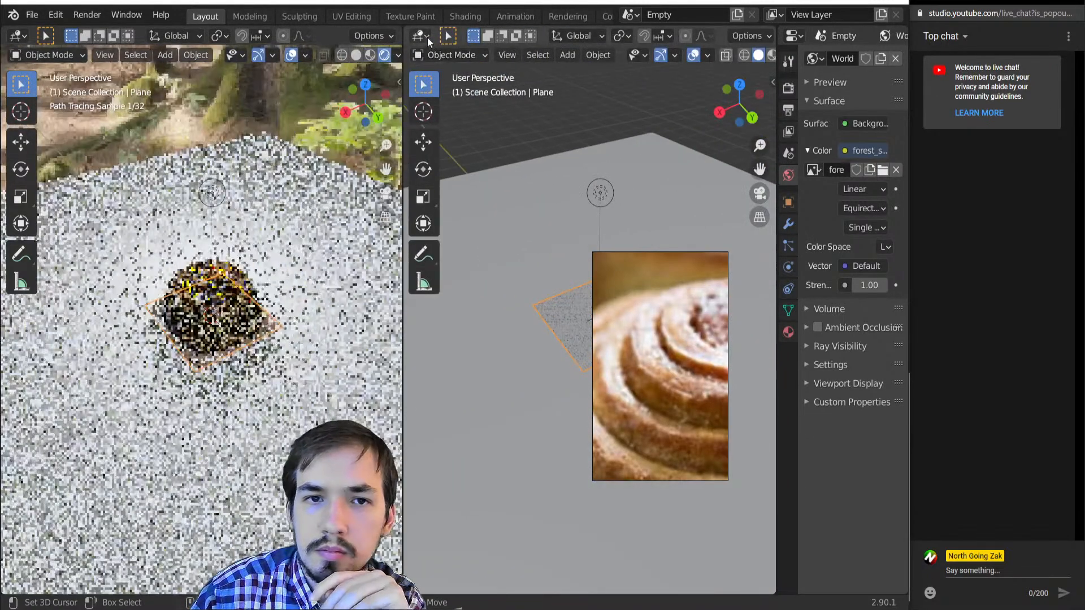
{"action": "left_click", "coordinate": [427, 36]}
{"action": "left_click", "coordinate": [430, 186]}
- Raise the factor of the Linear Light node that distorts the icing's Wave Texture to about 0.24
{"action": "scroll", "coordinate": [495, 302], "scroll_direction": "down", "scroll_amount": 6}
{"action": "middle_click_drag", "start_coordinate": [495, 303], "coordinate": [428, 421]}
{"action": "scroll", "coordinate": [426, 341], "scroll_direction": "up", "scroll_amount": 7}
{"action": "middle_click_drag", "start_coordinate": [437, 333], "coordinate": [583, 258]}
{"action": "scroll", "coordinate": [493, 348], "scroll_direction": "up", "scroll_amount": 4}
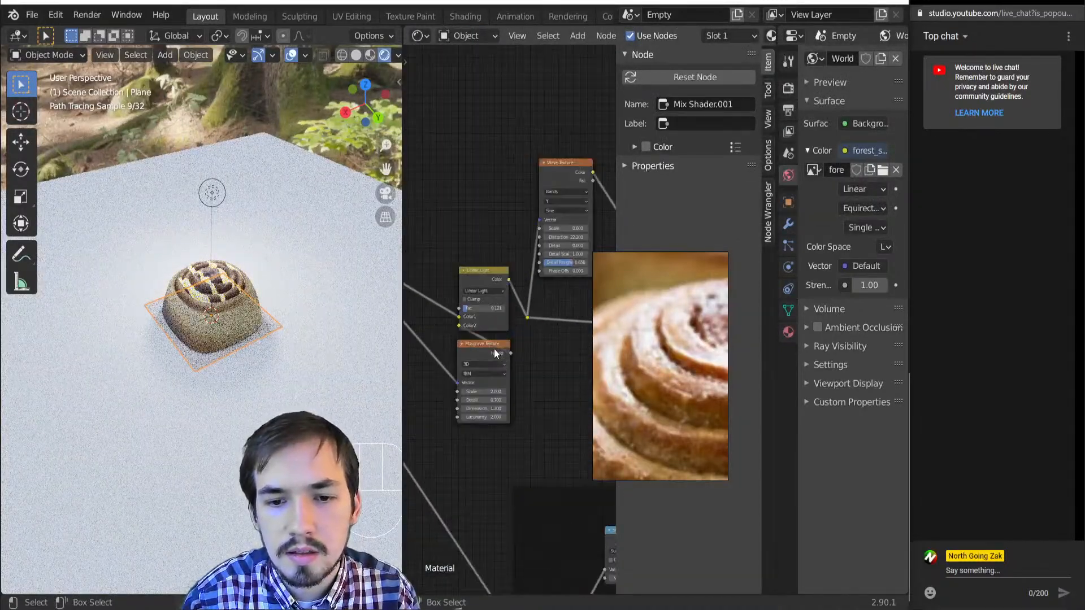
{"action": "left_click_drag", "start_coordinate": [470, 308], "coordinate": [472, 307]}
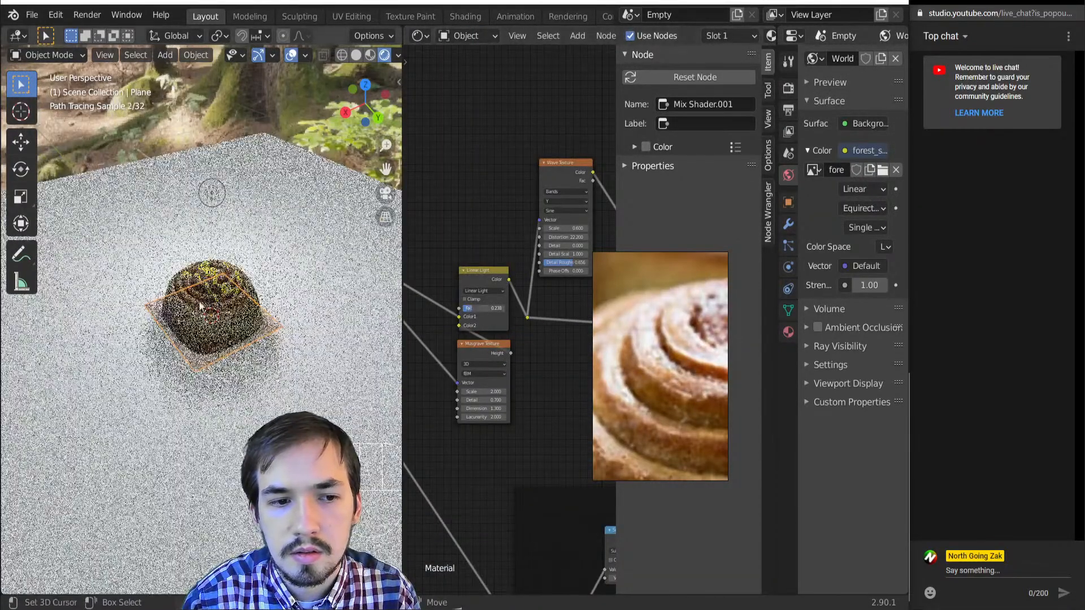
- Move the black stop of the icing height mask's ColorRamp closer to the start of the gradient
{"action": "scroll", "coordinate": [541, 294], "scroll_direction": "down", "scroll_amount": 3}
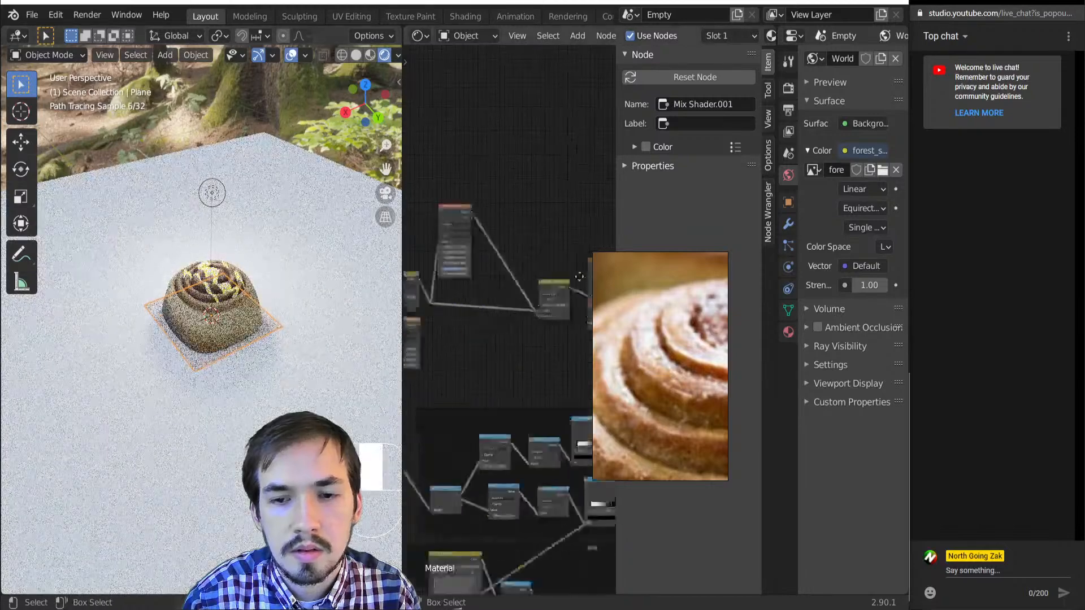
{"action": "scroll", "coordinate": [504, 351], "scroll_direction": "up", "scroll_amount": 6}
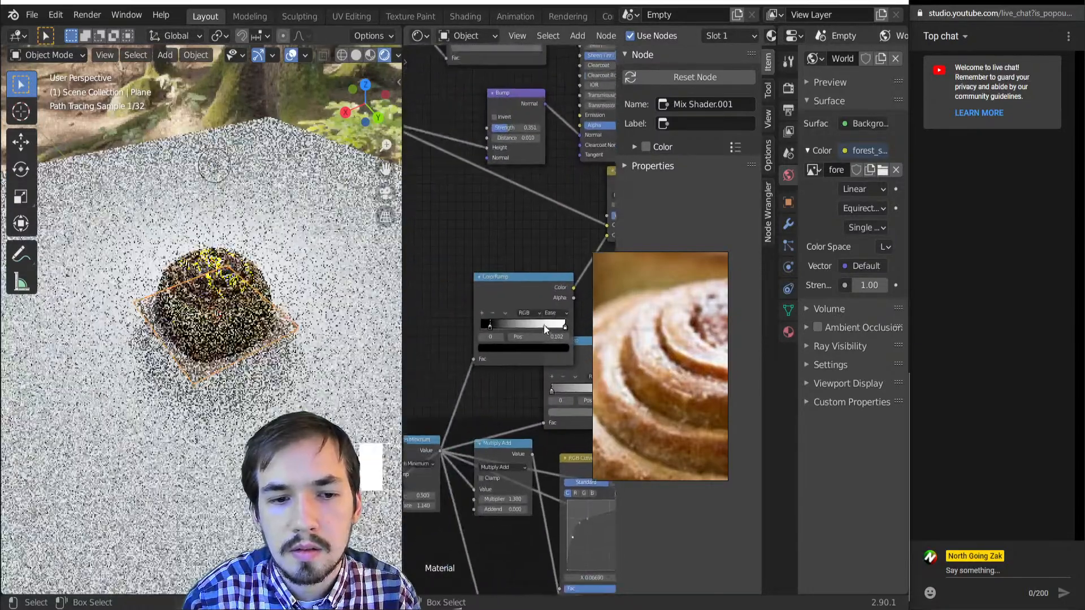
{"action": "left_click_drag", "start_coordinate": [484, 324], "coordinate": [472, 321]}
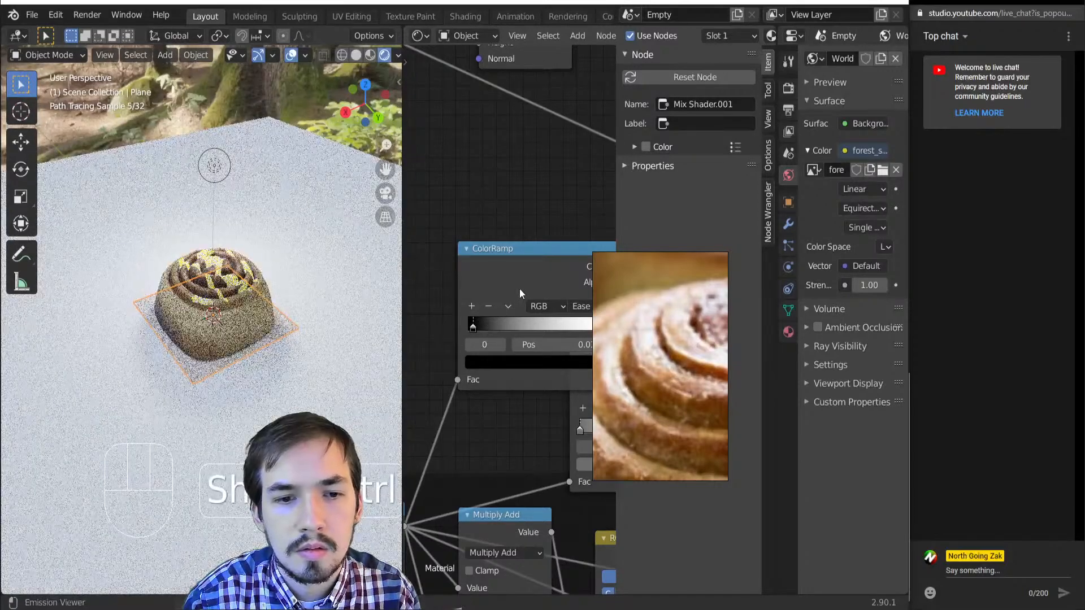
- Preview the height mask's ColorRamp and the Multiply node, and shift the ramp's white stop to extend the icing coverage
{"action": "left_click", "coordinate": [520, 288], "text": "ctrl+shift"}
{"action": "scroll", "coordinate": [502, 300], "scroll_direction": "down", "scroll_amount": 5}
{"action": "scroll", "coordinate": [502, 300], "scroll_direction": "down", "scroll_amount": 2}
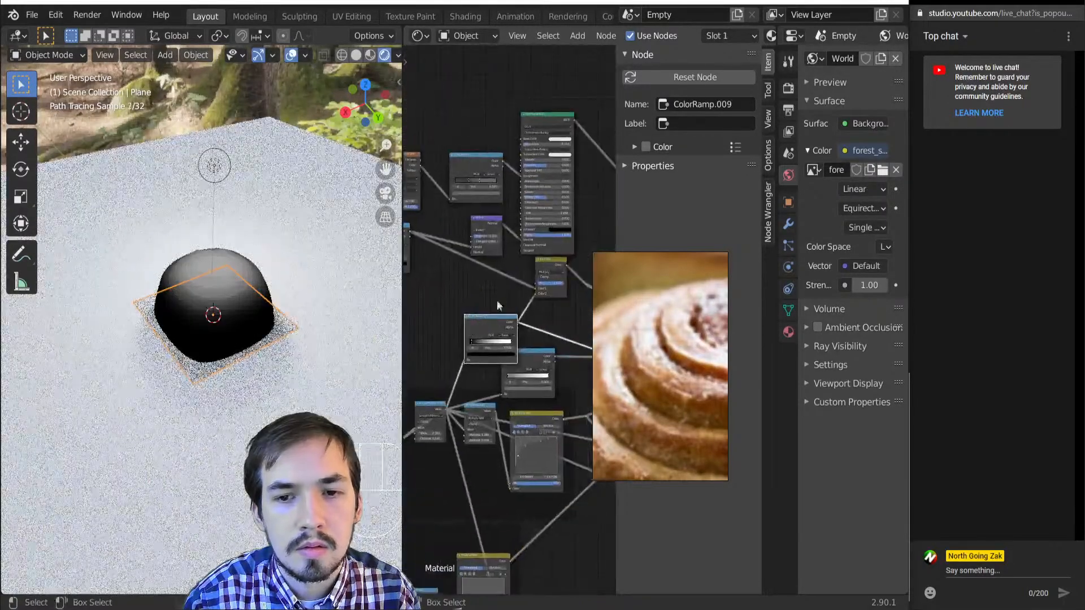
{"action": "left_click", "coordinate": [542, 266], "text": "ctrl+shift"}
{"action": "scroll", "coordinate": [489, 323], "scroll_direction": "up", "scroll_amount": 2}
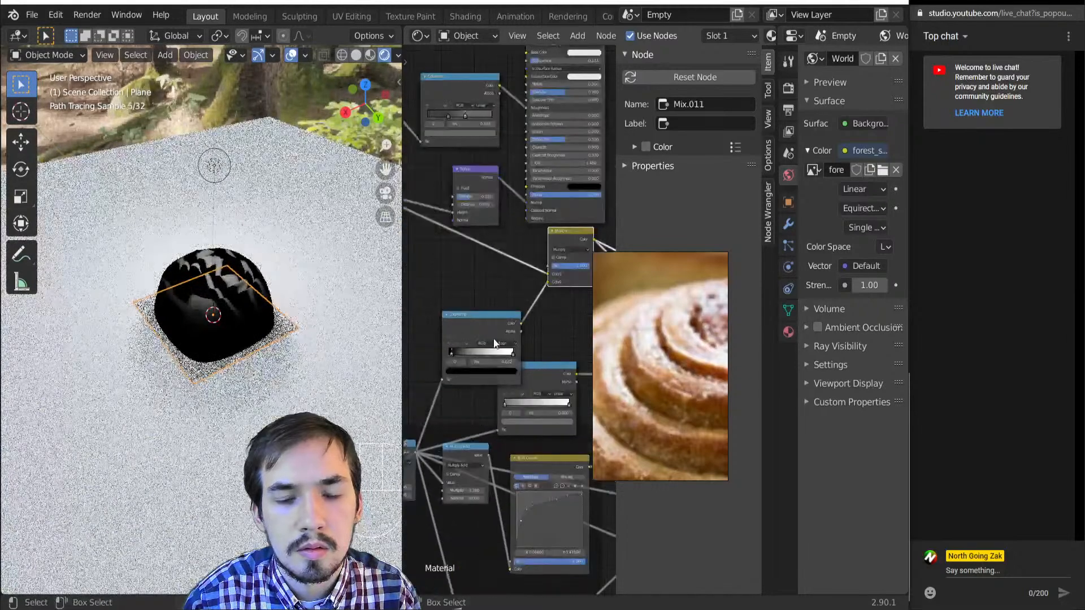
{"action": "mouse_move", "coordinate": [493, 359]}
{"action": "left_mouse_down"}
{"action": "mouse_move", "coordinate": [467, 355]}
{"action": "mouse_move", "coordinate": [481, 353]}
{"action": "left_mouse_up"}
- Connect the last Mix Shader back to the Material Output and inspect the icing on the roll up close
{"action": "scroll", "coordinate": [480, 352], "scroll_direction": "down", "scroll_amount": 7}
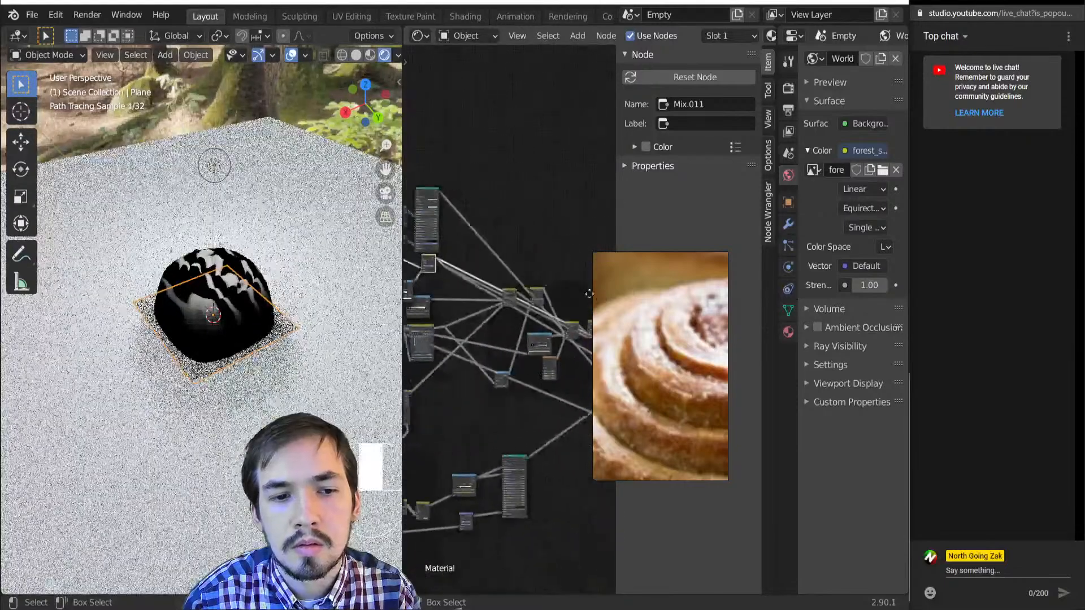
{"action": "left_click", "coordinate": [491, 338], "text": "ctrl+shift"}
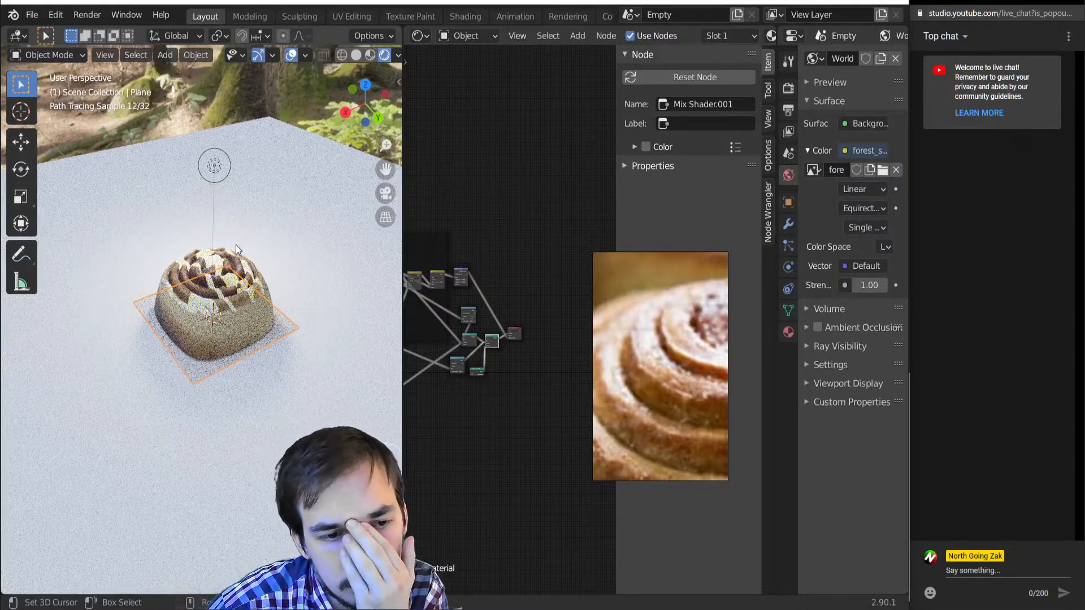
{"action": "scroll", "coordinate": [236, 245], "scroll_direction": "up", "scroll_amount": 4}
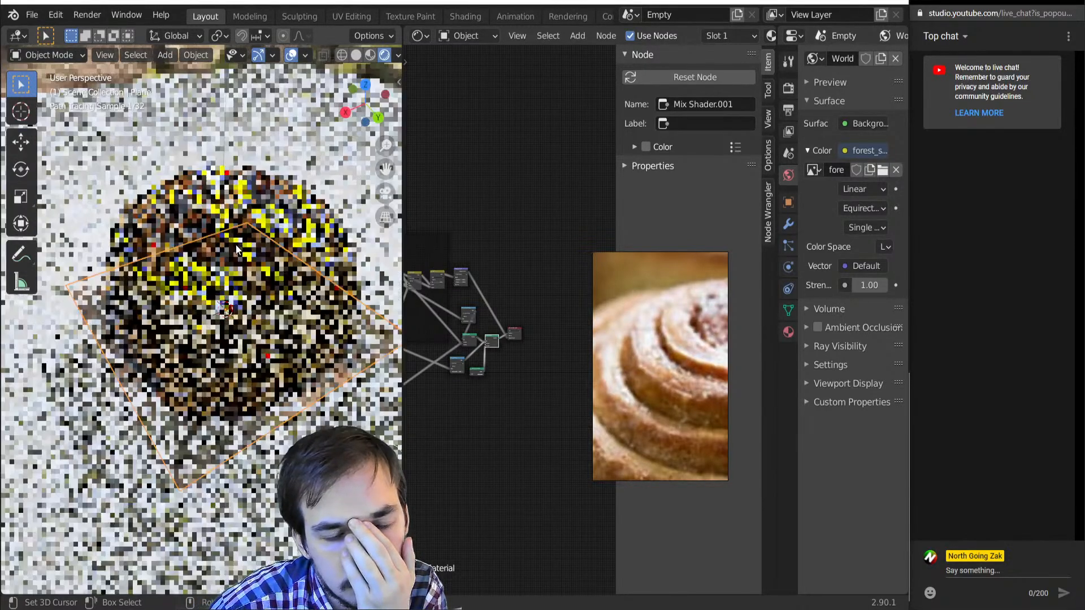